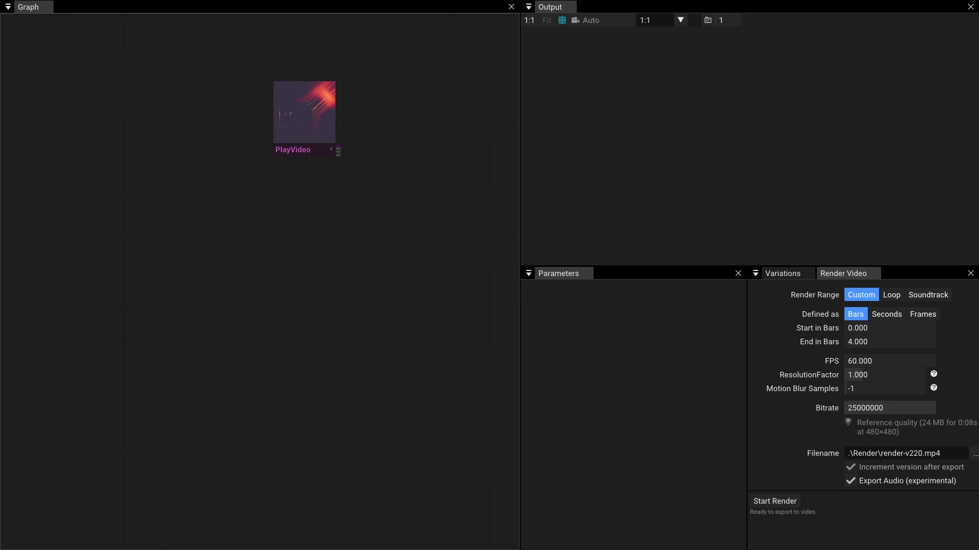
Step: Select the PlayVideo operator, reposition it in the graph, and enlarge the output view for its image
left_click(289, 146)
left_click_drag(292, 146, 284, 259)
scroll(283, 259, "up", 3)
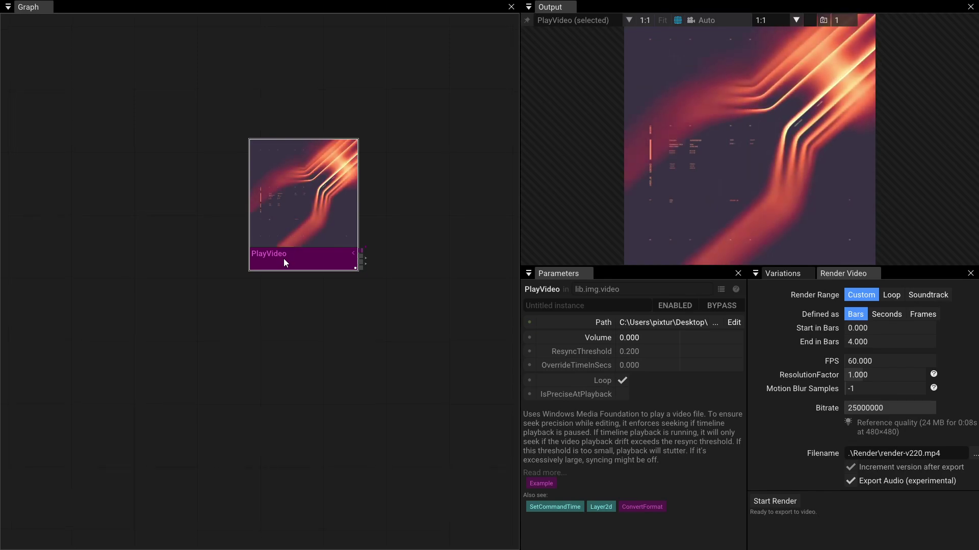
left_click_drag(619, 271, 623, 378)
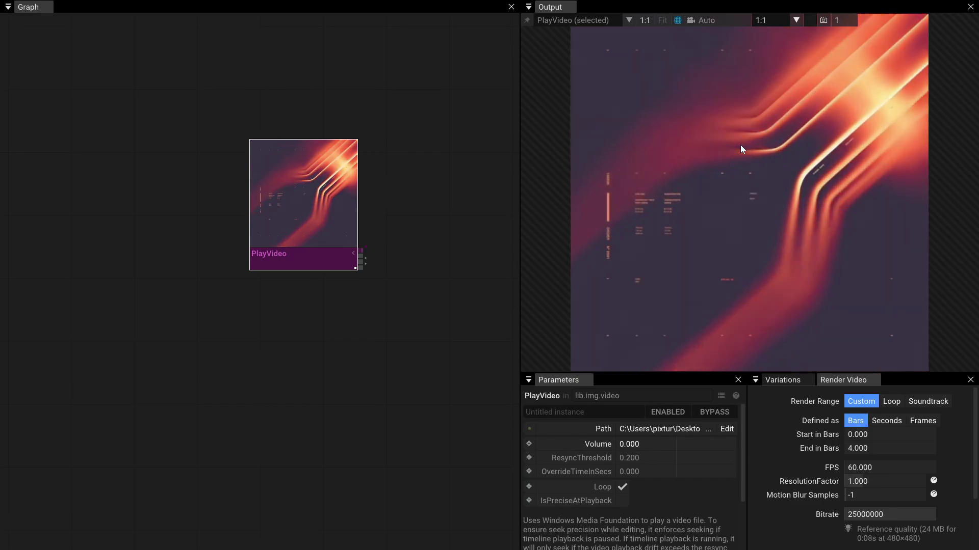
Step: Switch to the browser with the Reddit light-effect post and open the start of the Emission Series project on Behance
key("alt+Tab")
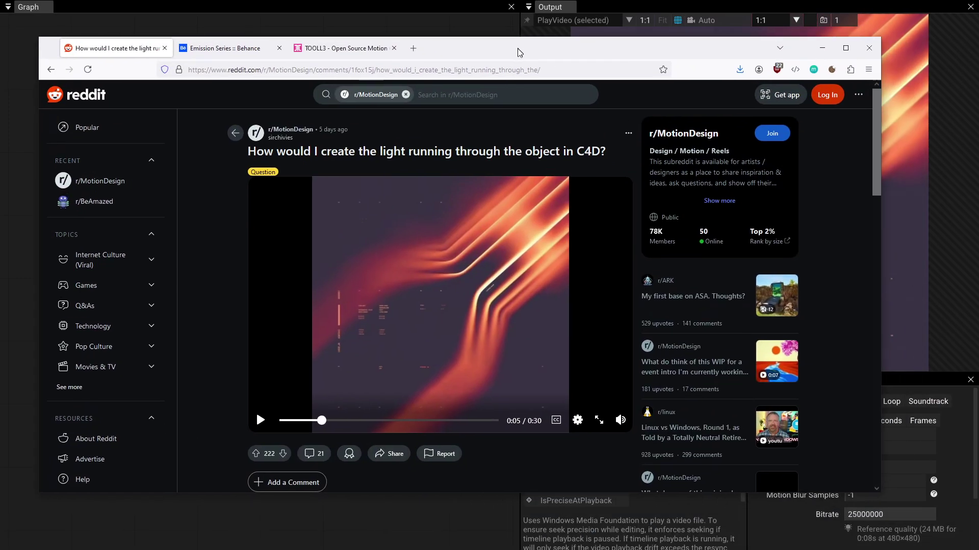
double_click(553, 51)
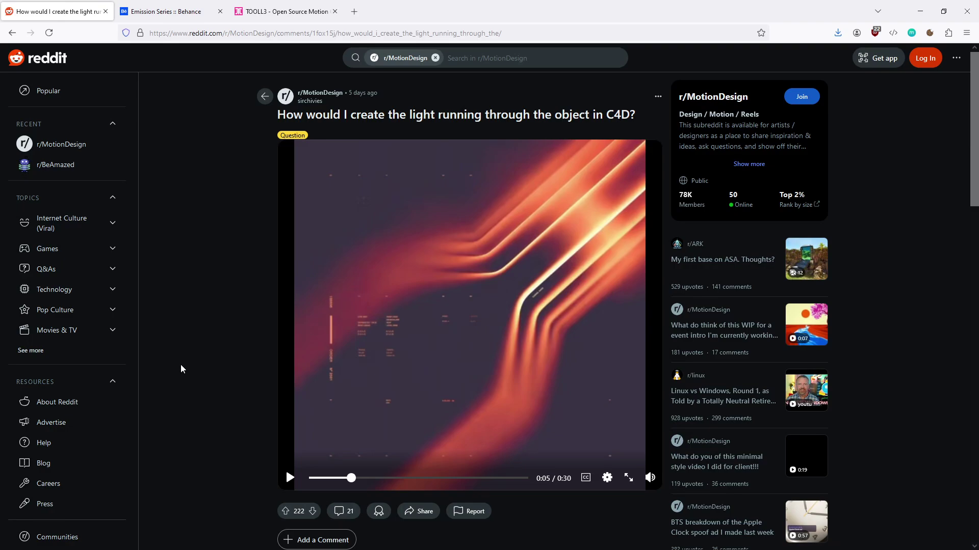
left_click(187, 12)
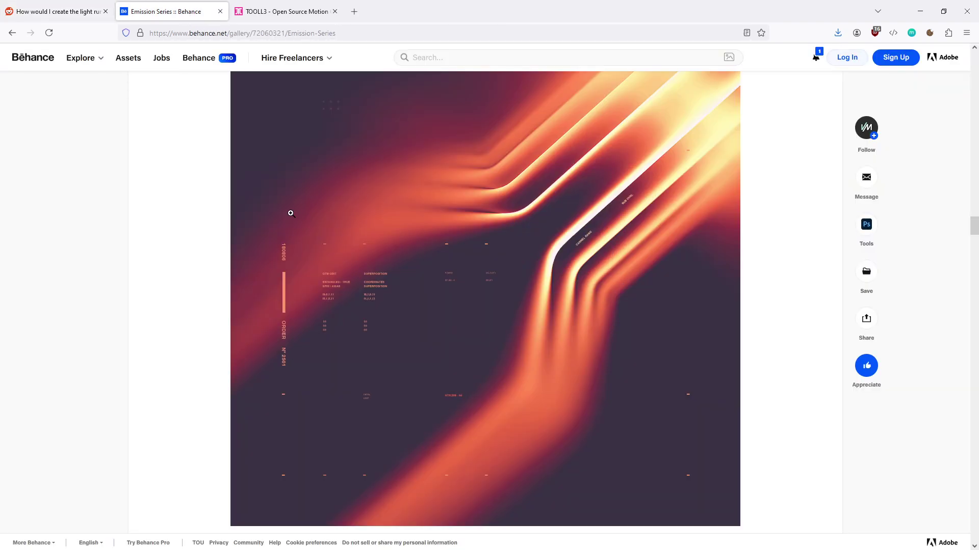
scroll(435, 266, "up", 15)
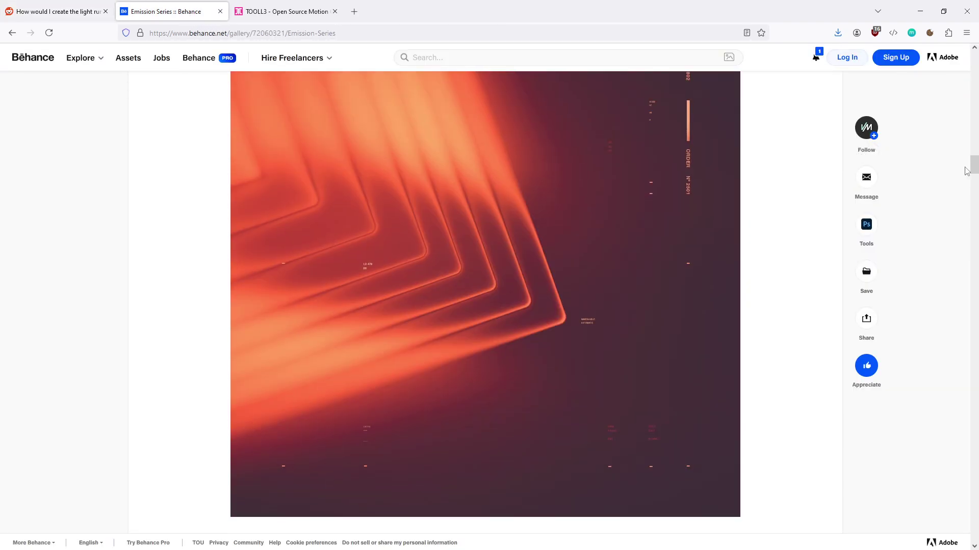
left_click_drag(972, 167, 967, 128)
scroll(969, 132, "up", 15)
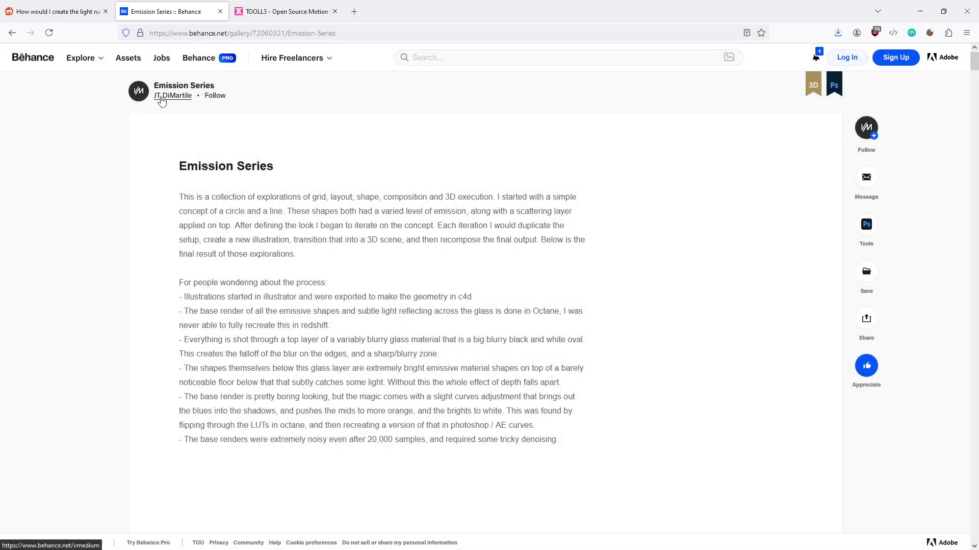
Step: Examine the Emission Series author and process description and its artworks down to the image of bent glowing lines
mouse_move(162, 100)
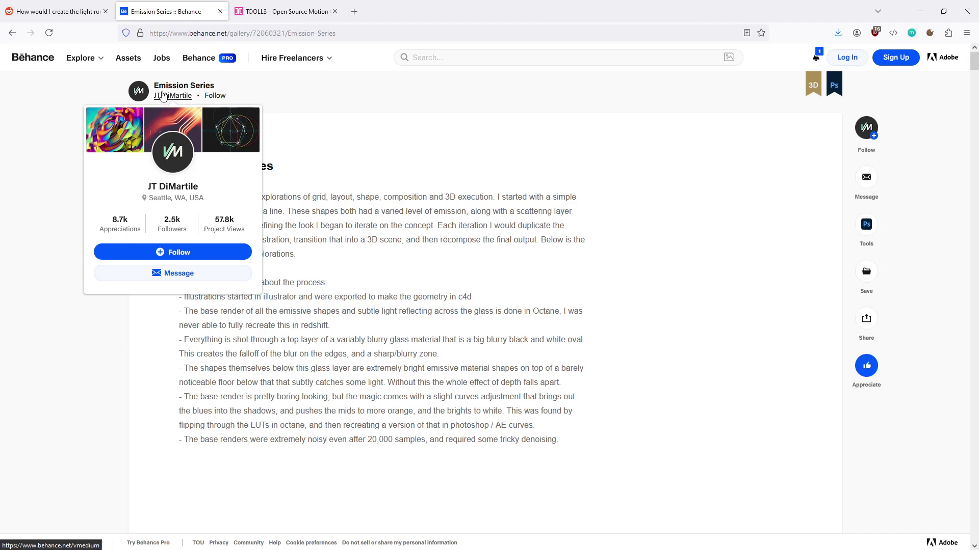
scroll(396, 250, "down", 5)
scroll(395, 250, "up", 5)
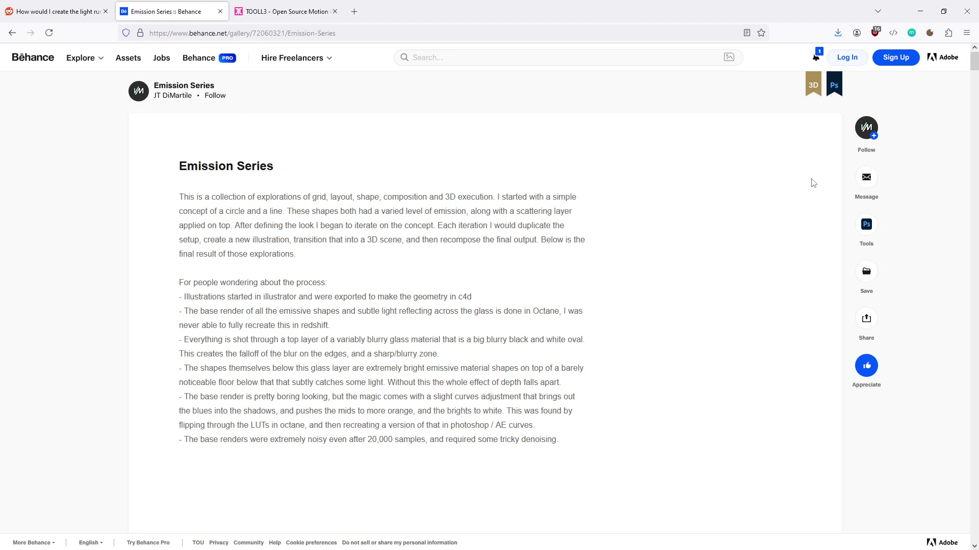
scroll(590, 284, "down", 10)
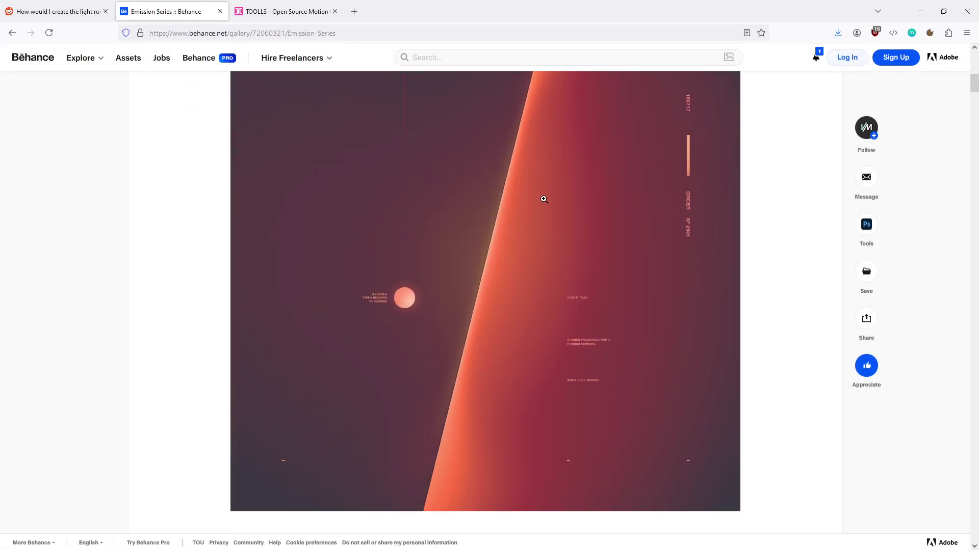
scroll(537, 298, "down", 10)
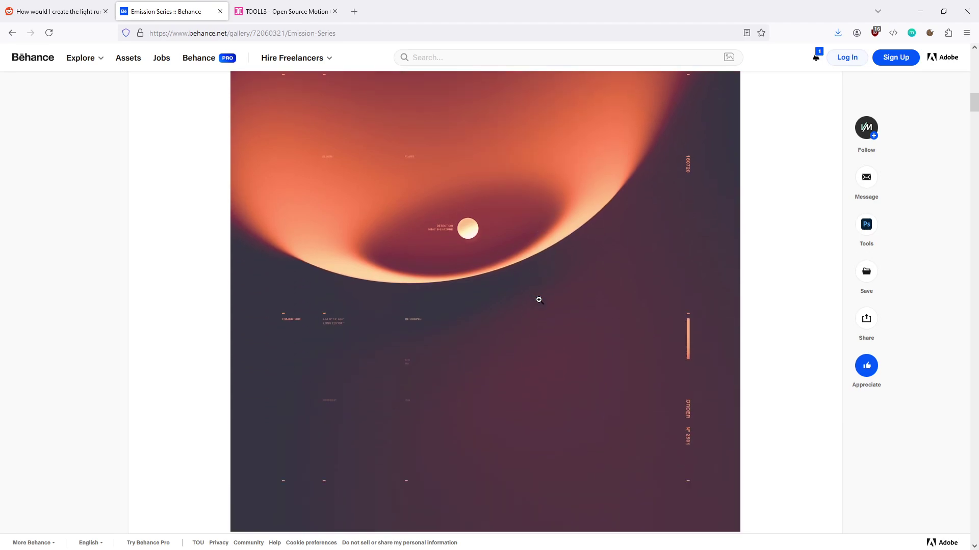
scroll(539, 301, "down", 15)
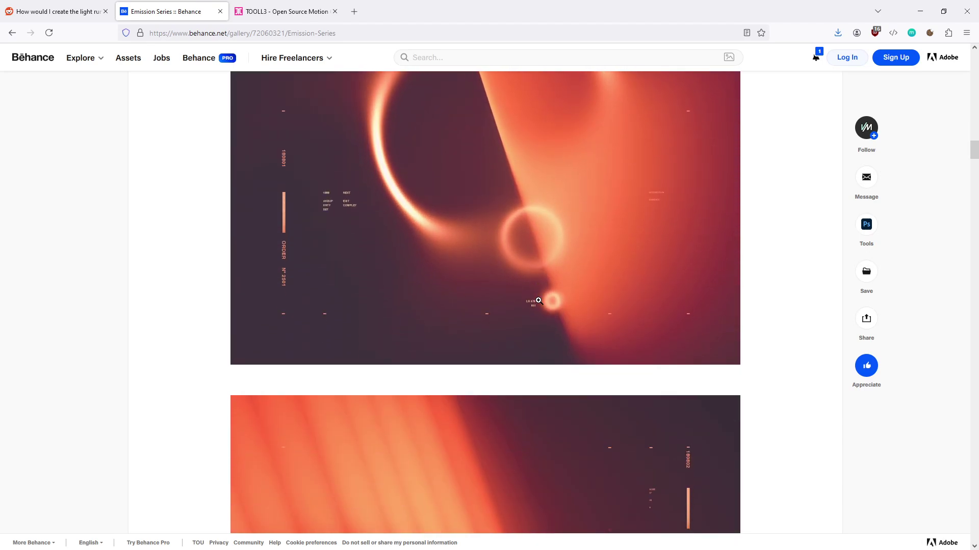
scroll(539, 301, "down", 15)
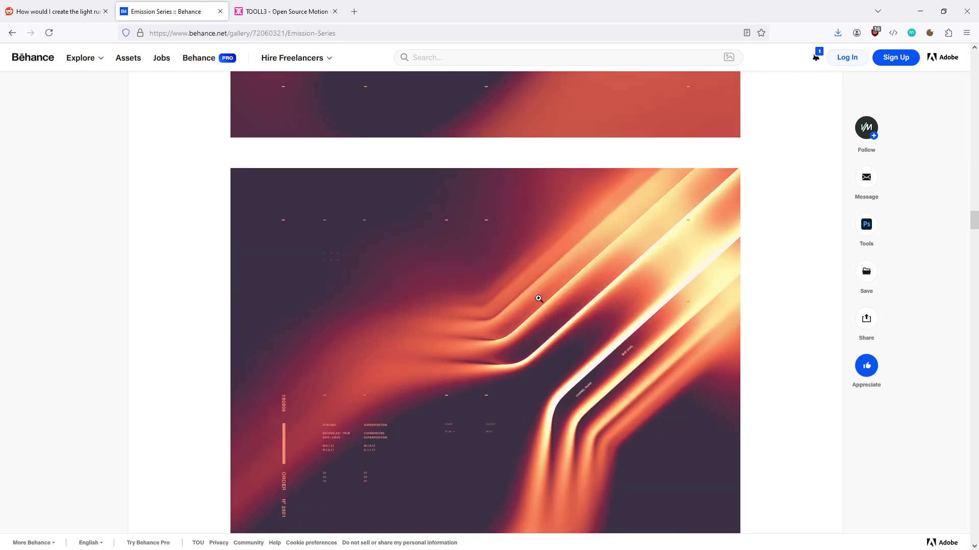
scroll(539, 299, "down", 2)
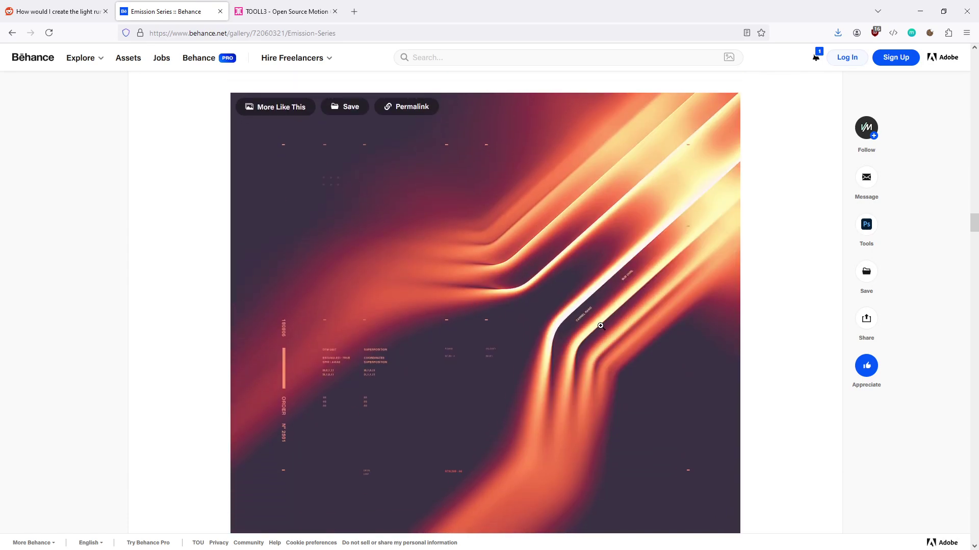
Step: View the TOOLL3 website's home page and return to the Tooll3 project
left_click(286, 11)
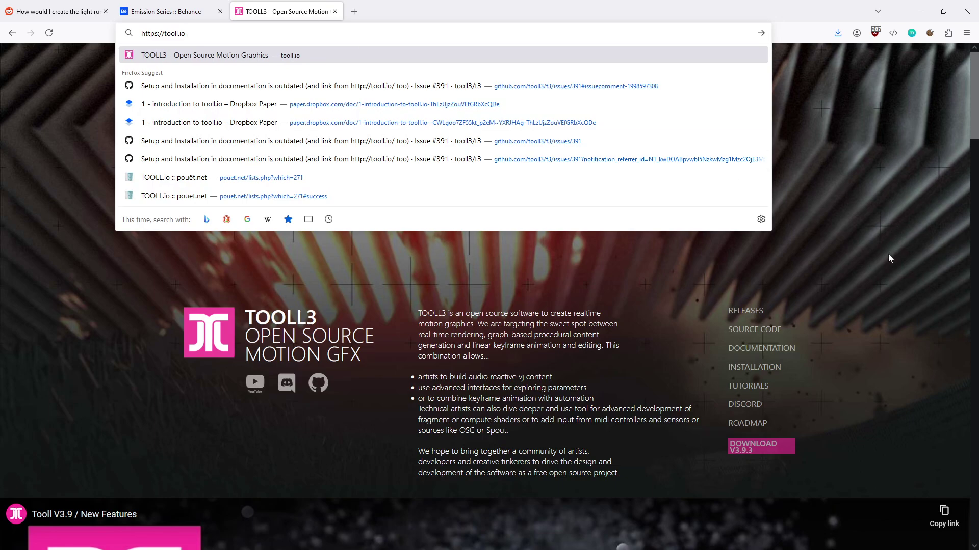
left_click(884, 235)
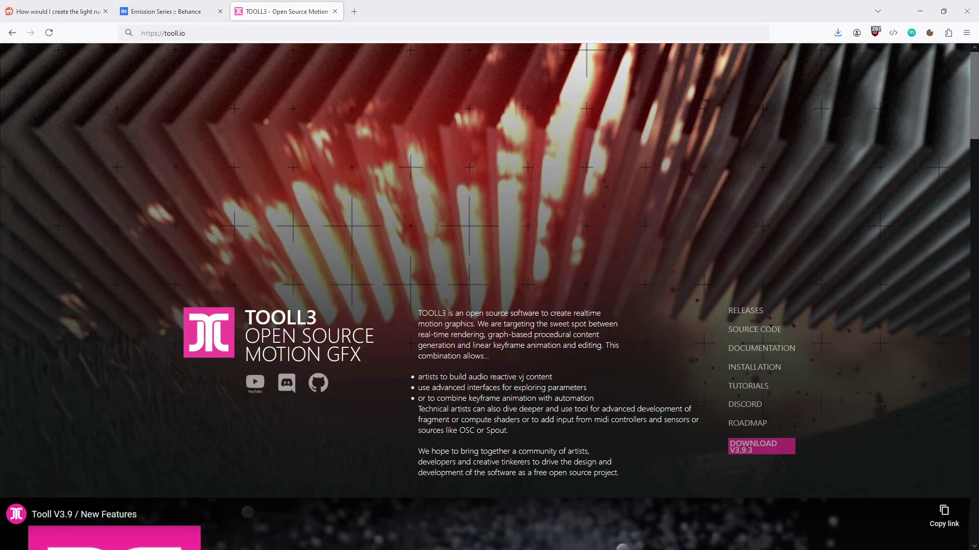
left_click_drag(657, 10, 978, 97)
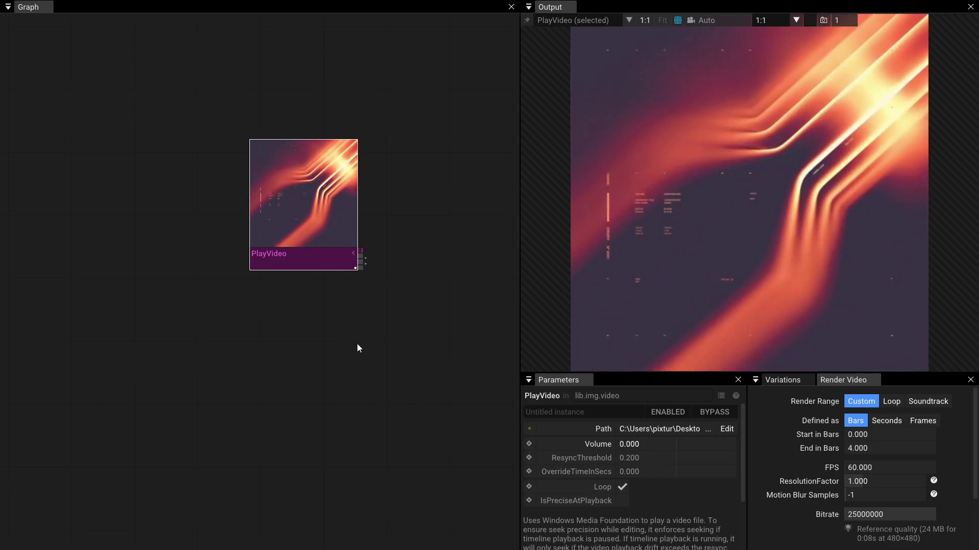
Step: With PlayVideo selected, bring back the menu bar and timeline and scrub the reference video to 00:00:01:39
scroll(356, 329, "up", 2)
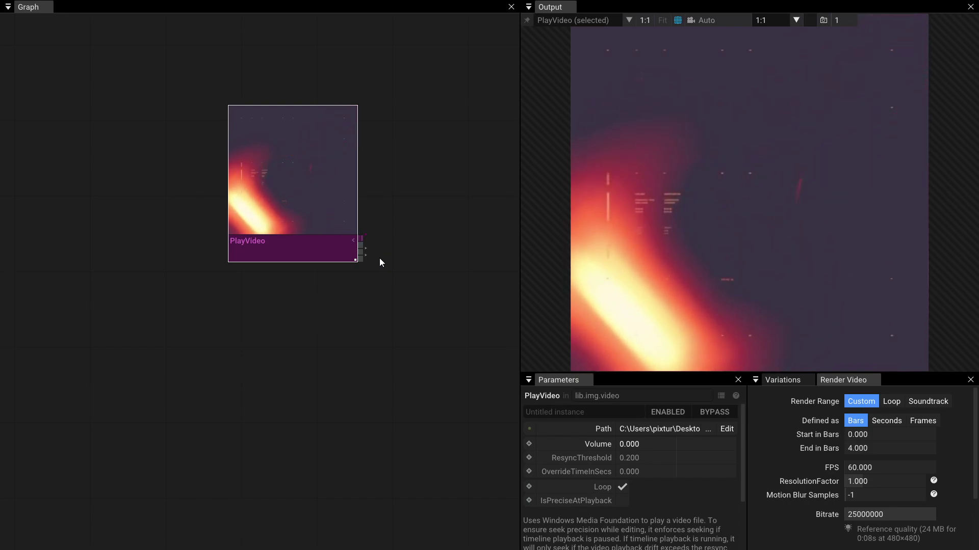
left_click(379, 258)
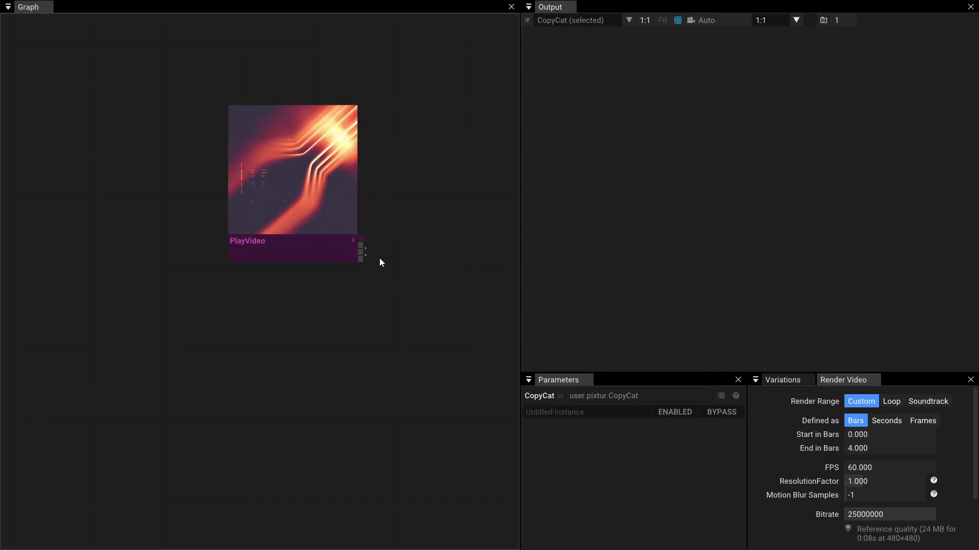
left_click(301, 244)
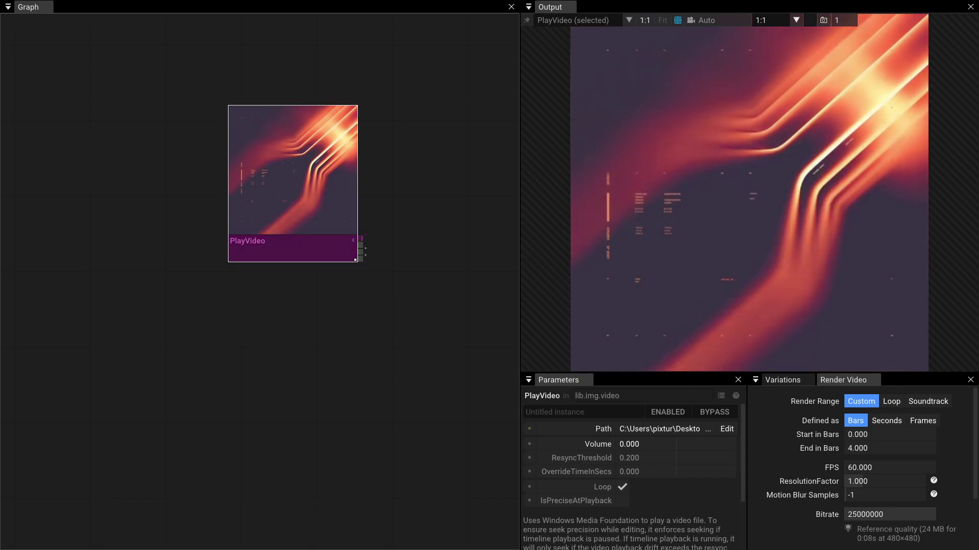
key("shift+Escape")
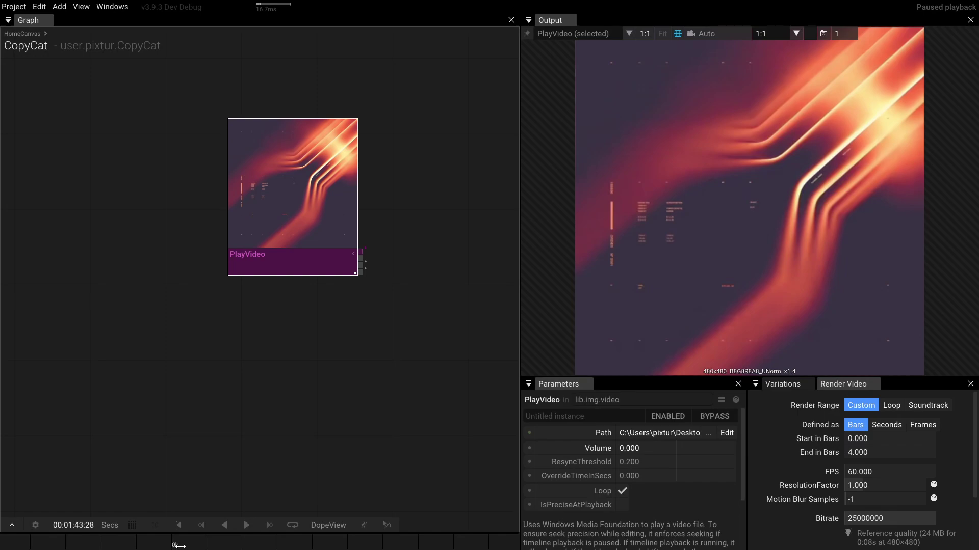
left_click_drag(179, 546, 221, 548)
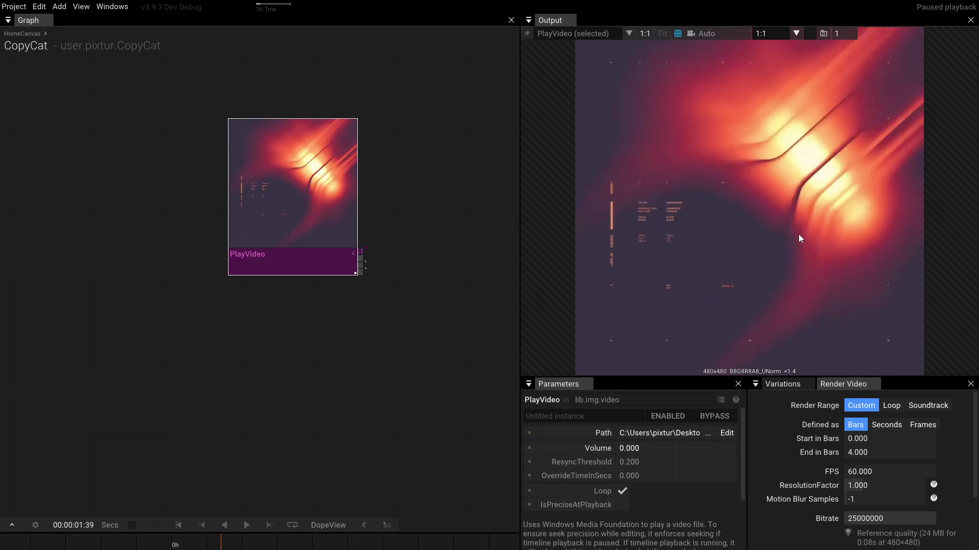
Step: Examine the reference frame up close, including the bright glow, the dark line edges, the colour falloff and the small text
scroll(729, 229, "up", 5)
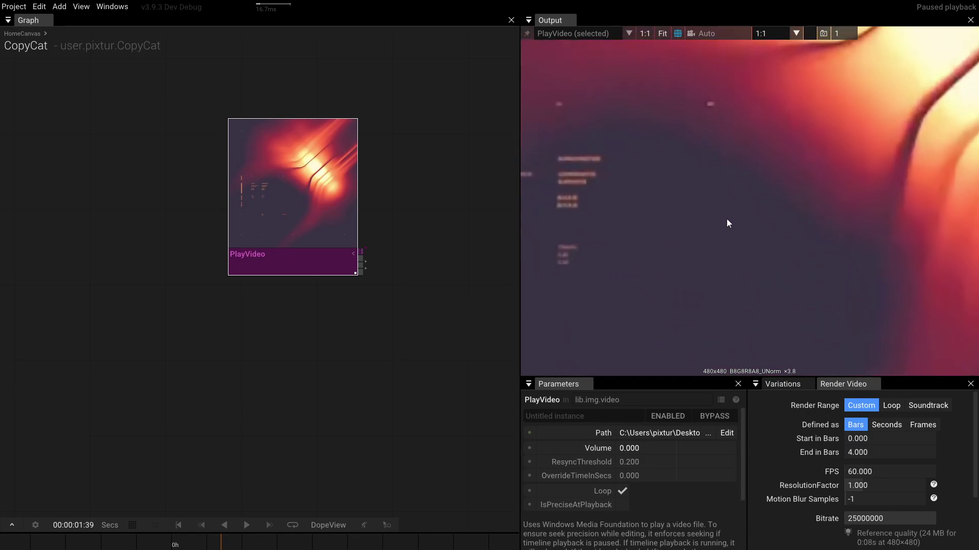
left_click_drag(654, 206, 690, 342)
left_click_drag(812, 175, 525, 248)
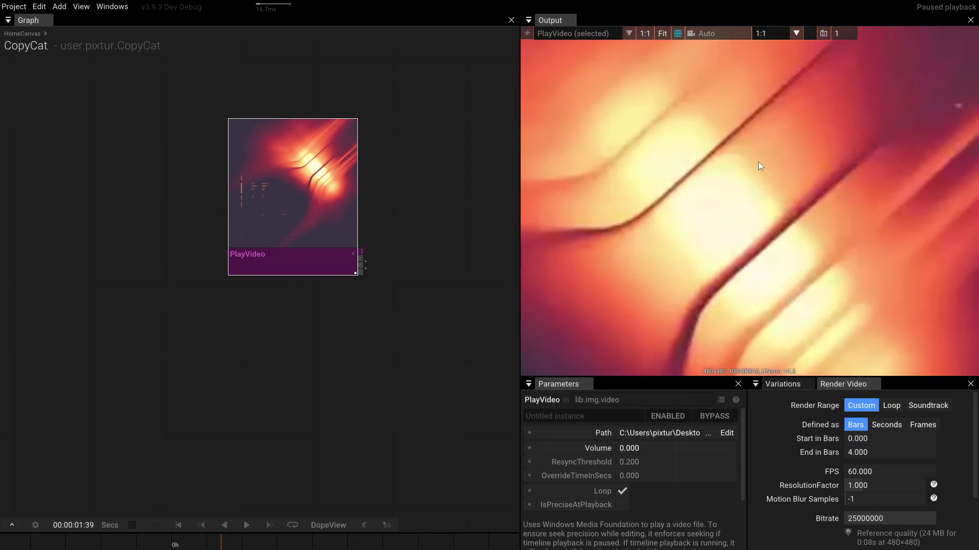
left_click_drag(758, 161, 720, 197)
scroll(720, 197, "down", 2)
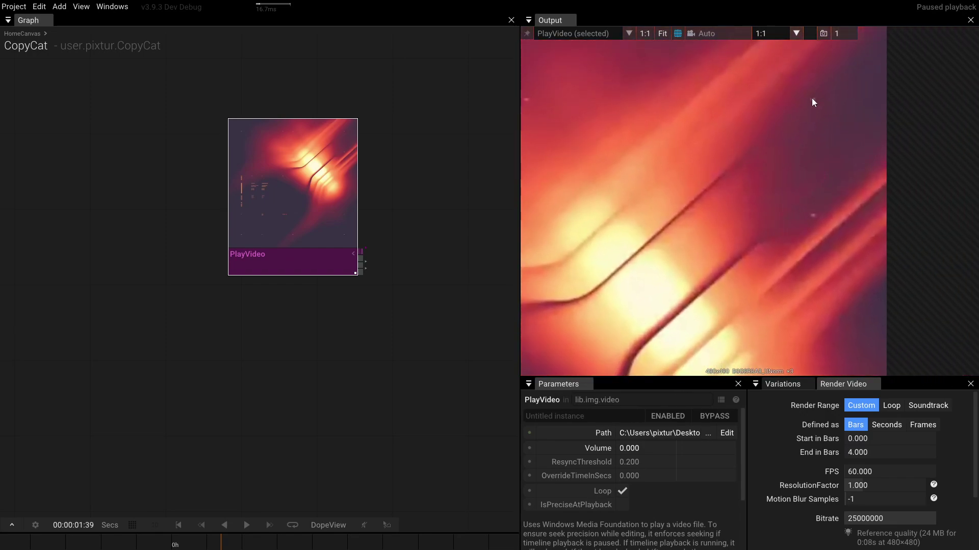
left_click_drag(650, 277, 763, 145)
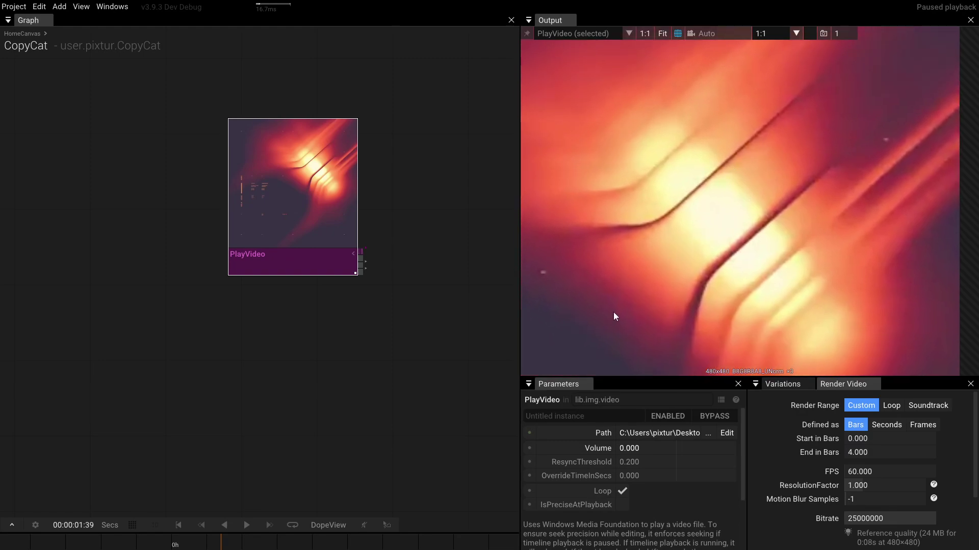
scroll(564, 341, "down", 2)
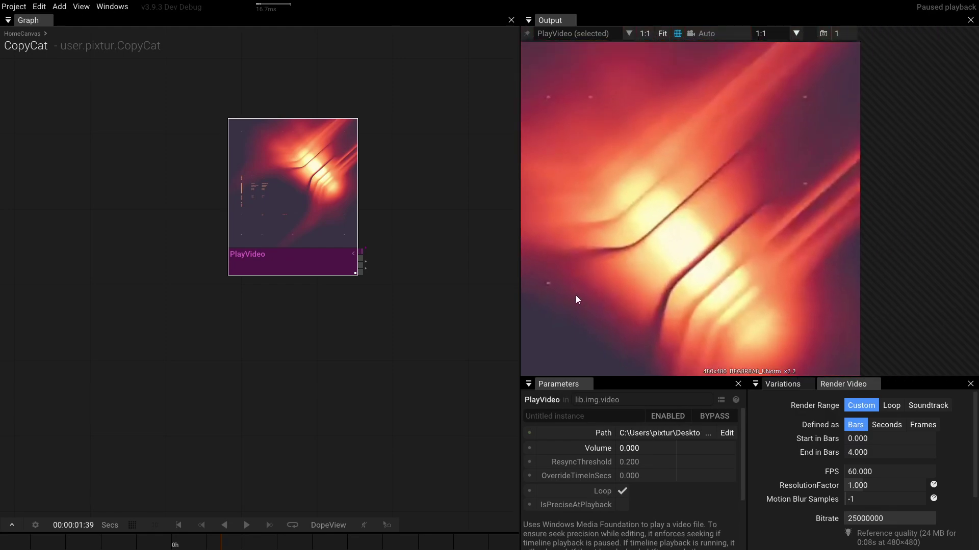
left_click_drag(576, 295, 736, 174)
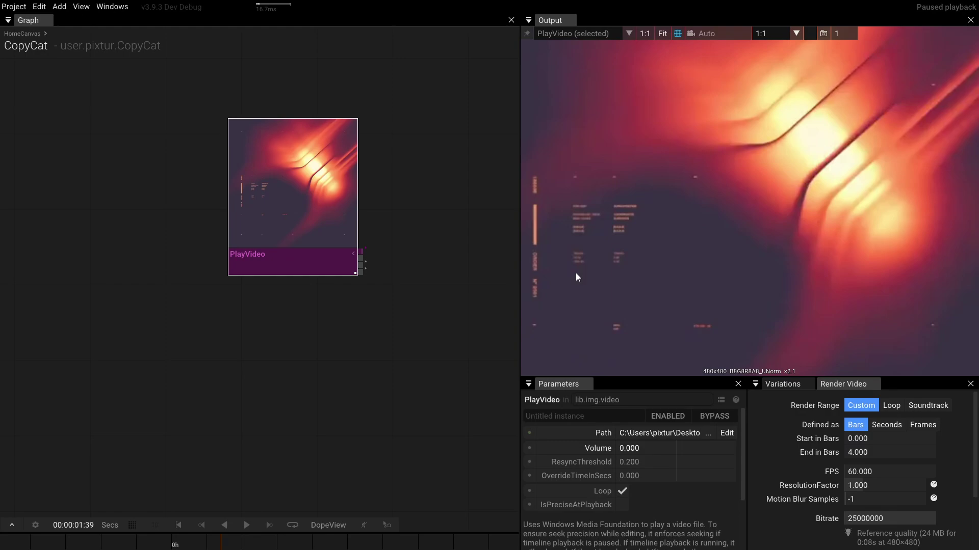
scroll(646, 170, "down", 2)
left_click_drag(656, 200, 660, 287)
scroll(654, 168, "up", 2)
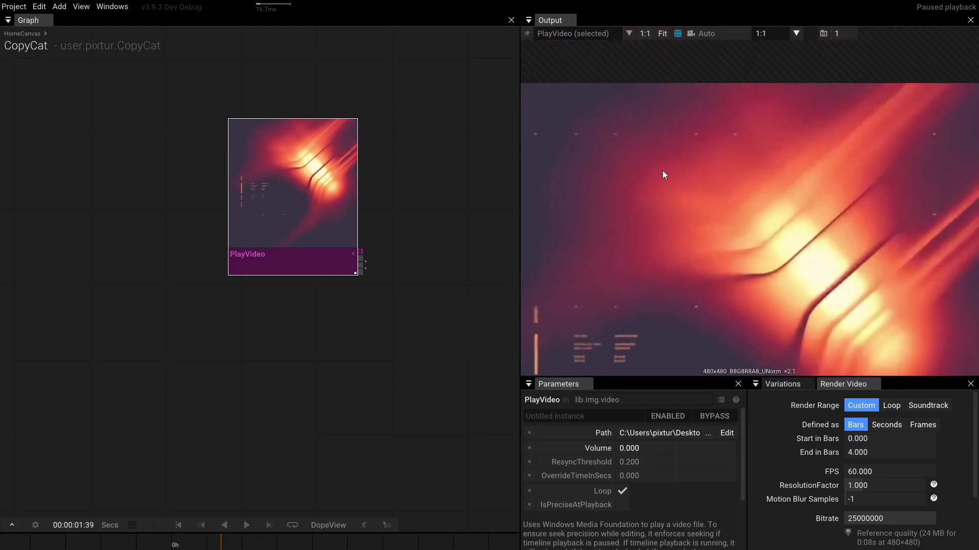
left_click_drag(646, 229, 633, 157)
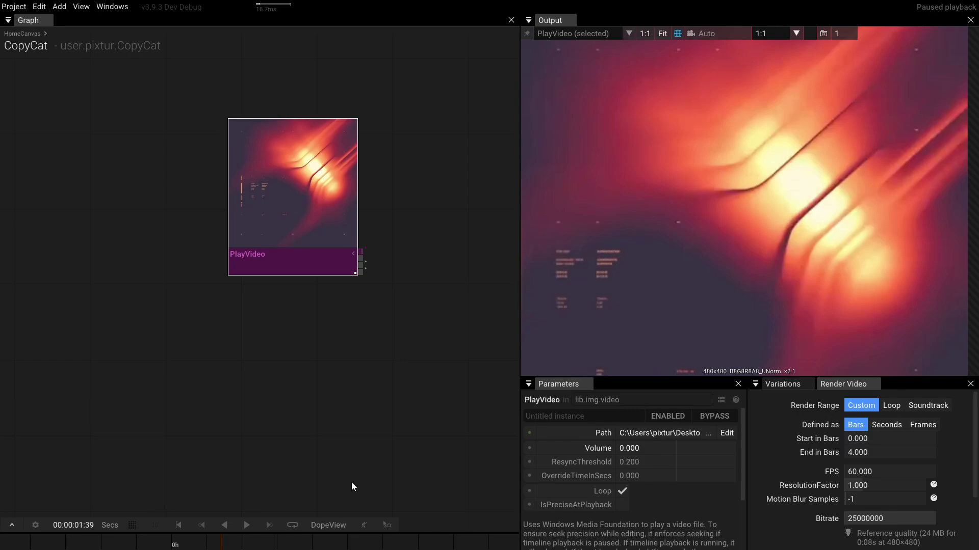
Step: Scrub the reference video to 00:00:01:70 and fit the whole frame in the output view
left_click(216, 545)
left_click_drag(218, 546, 232, 545)
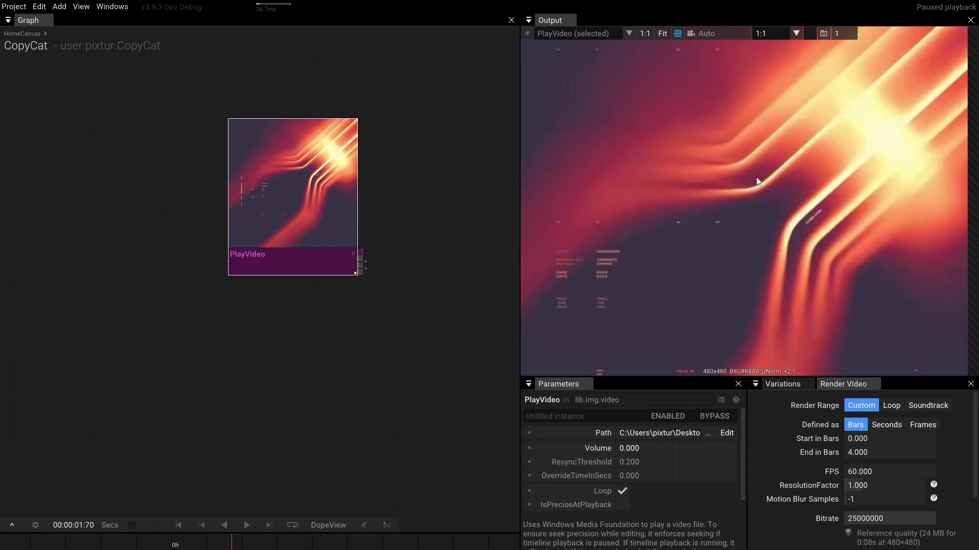
scroll(801, 207, "down", 2)
scroll(801, 203, "up", 1)
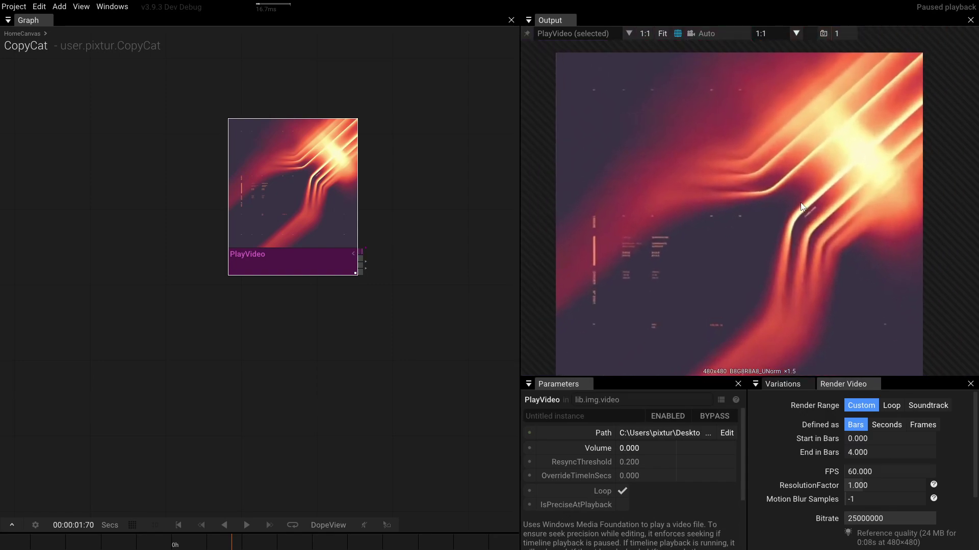
key("f")
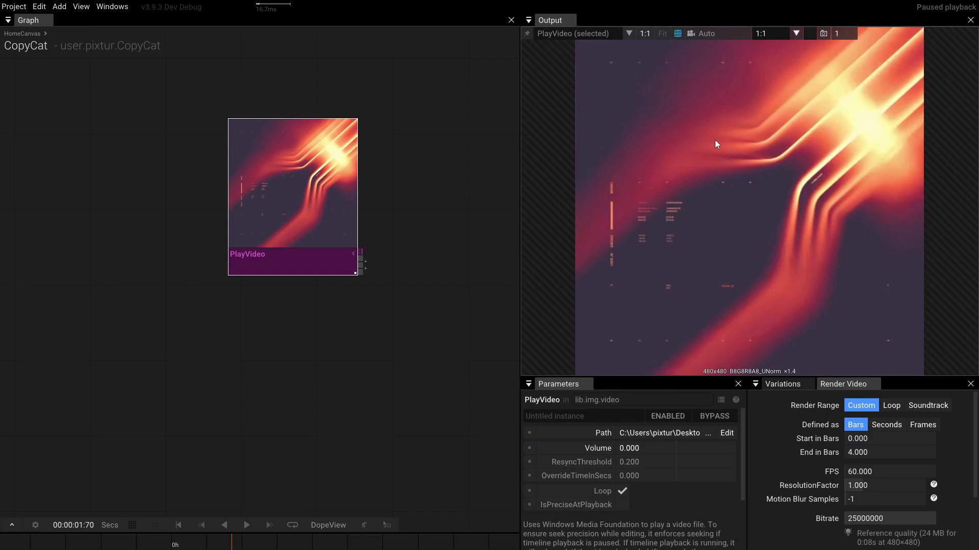
Step: Save the project and show the Variations presets in place of the video render settings
key("ctrl+s")
left_click(779, 385)
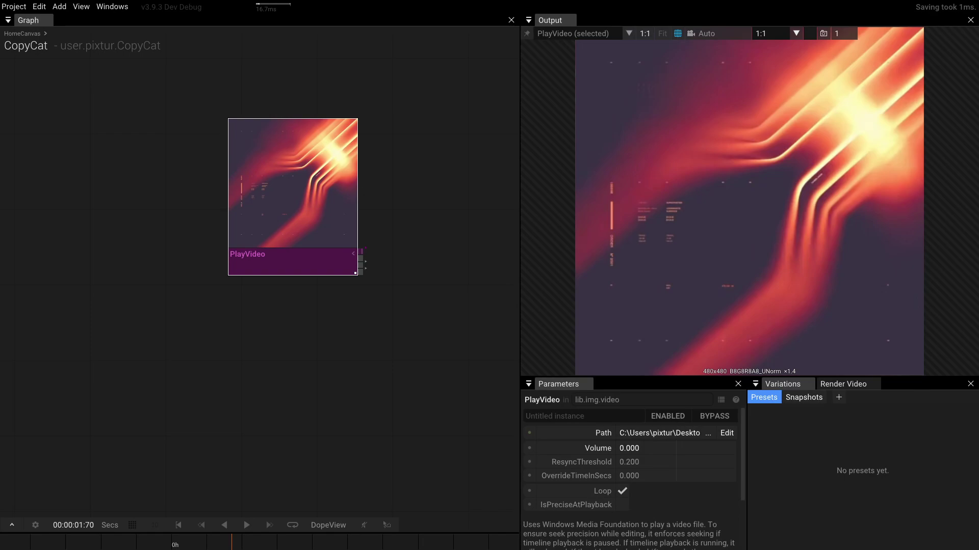
scroll(270, 331, "down", 3)
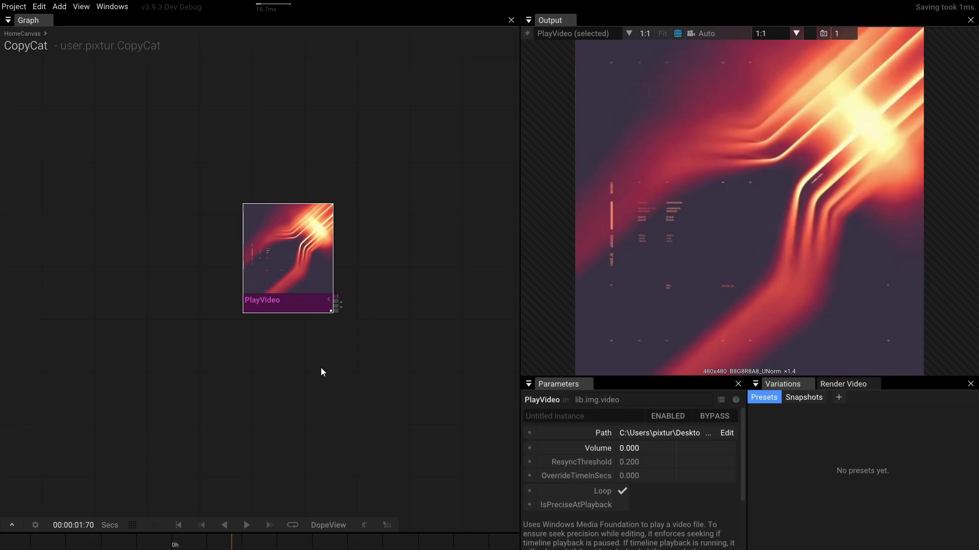
Step: Add a CompareImages operator fed by PlayVideo and move its split center to 0.050, -0.035
left_click_drag(279, 308, 217, 286)
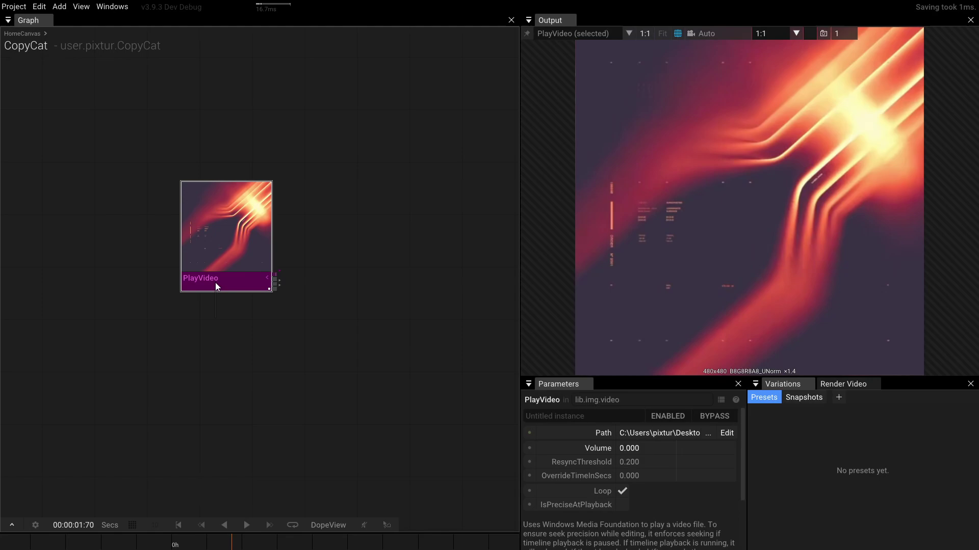
key("Tab")
type("c")
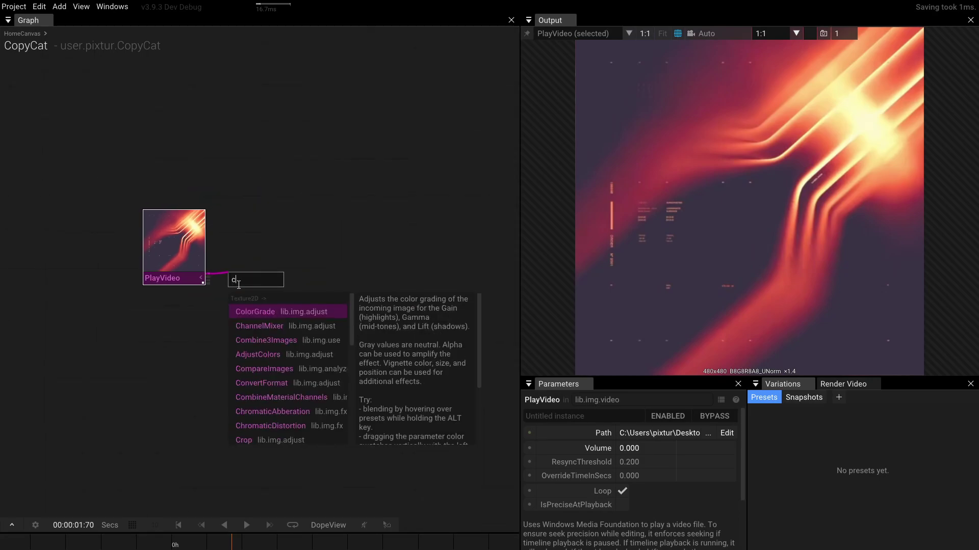
type("ompa")
key("Return")
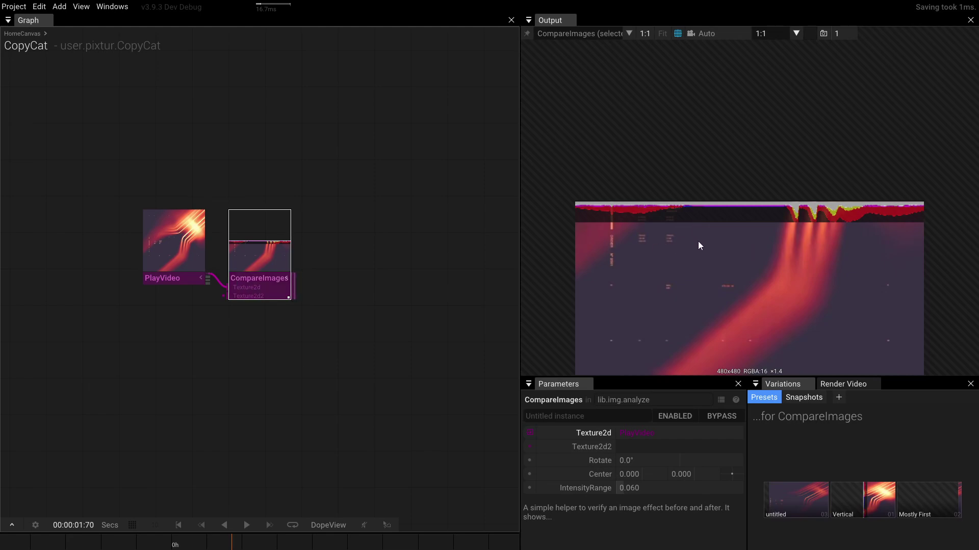
mouse_move(734, 473)
left_mouse_down()
mouse_move(739, 516)
mouse_move(737, 443)
mouse_move(736, 478)
left_mouse_up()
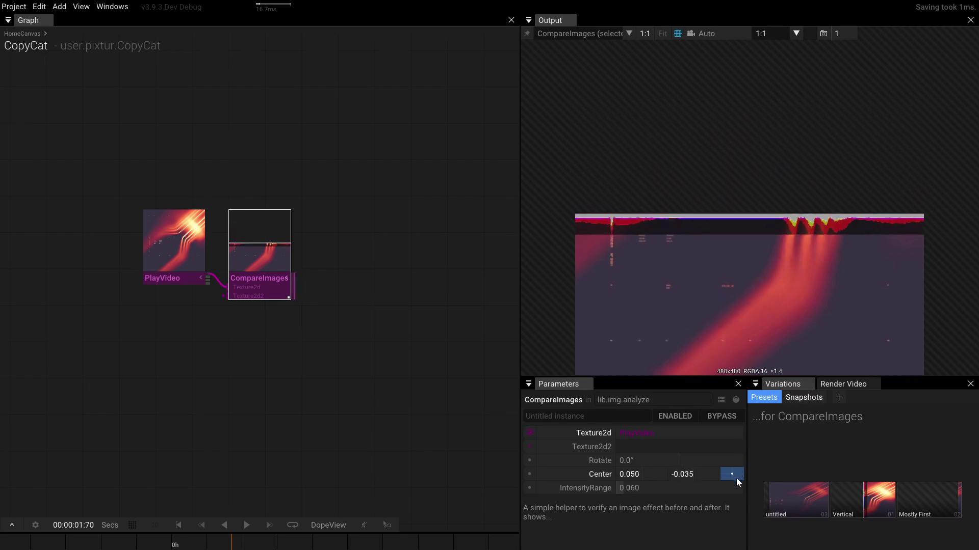
Step: Feed the second texture input of CompareImages with a LoadImage operator placed below PlayVideo
left_click(227, 301)
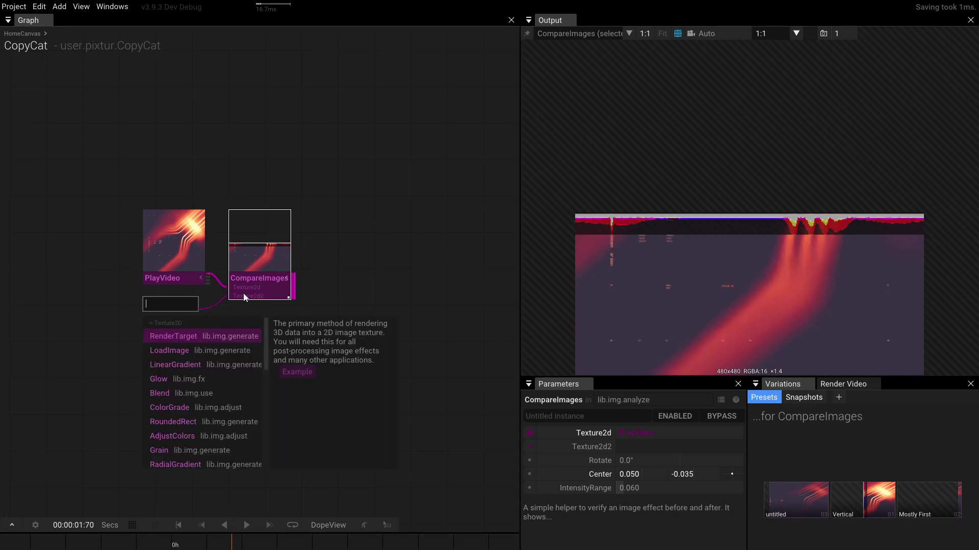
type("load")
key("Return")
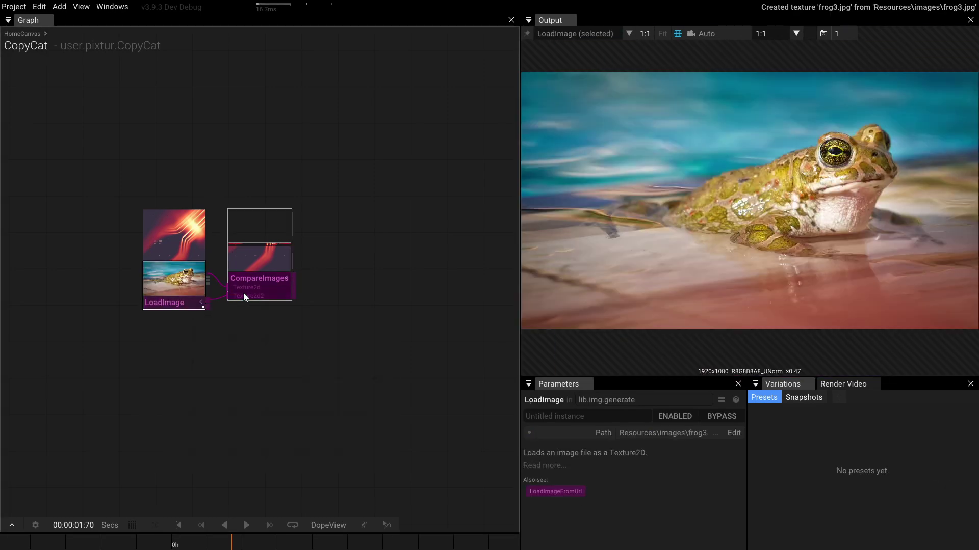
left_click(239, 277)
left_click_drag(184, 295, 177, 353)
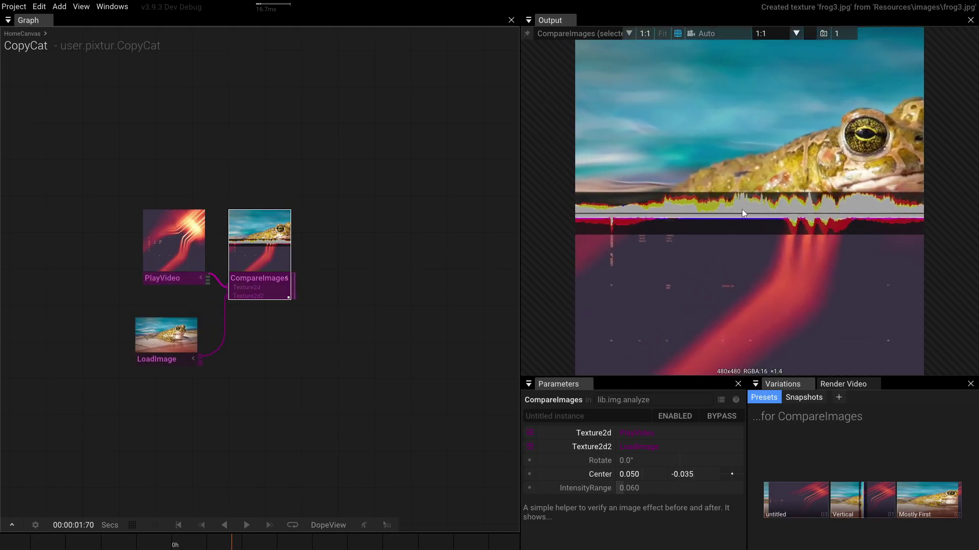
Step: Set the Center of CompareImages to 0.040, 0.020 and its IntensityRange to 0.000
mouse_move(732, 474)
left_mouse_down()
mouse_move(729, 451)
mouse_move(728, 479)
mouse_move(730, 467)
left_mouse_up()
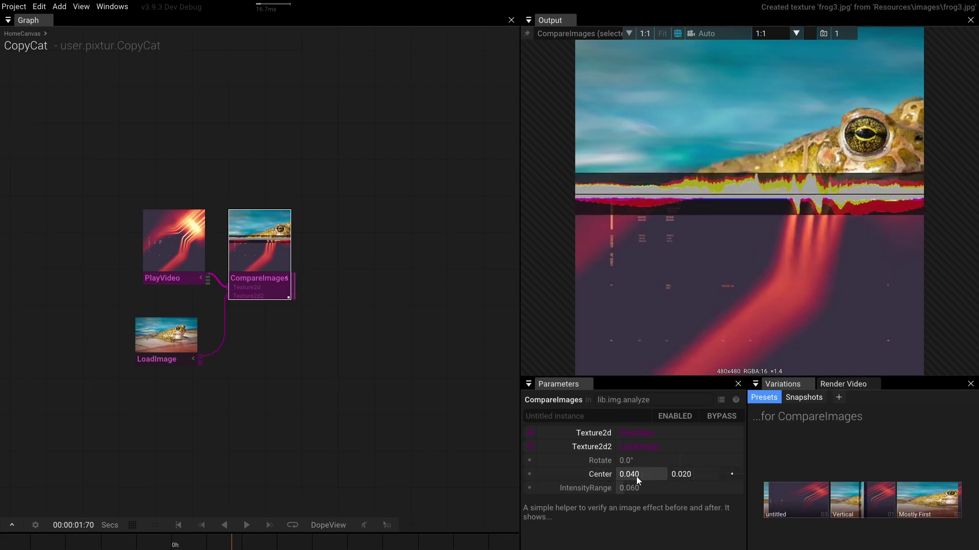
left_click_drag(648, 484, 560, 480)
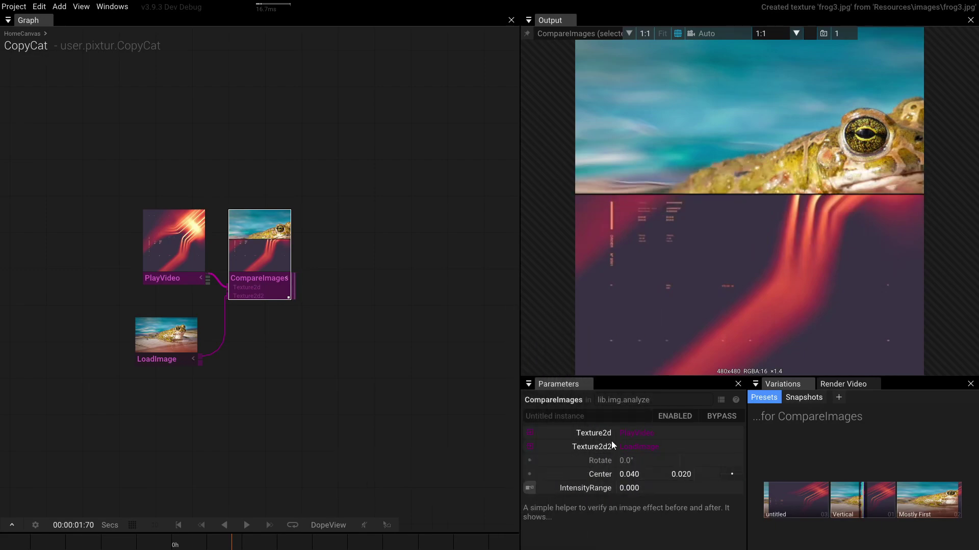
Step: Move LoadImage away, replace it as the second CompareImages input with a RenderTarget, and place that below PlayVideo
left_click_drag(301, 299, 412, 188)
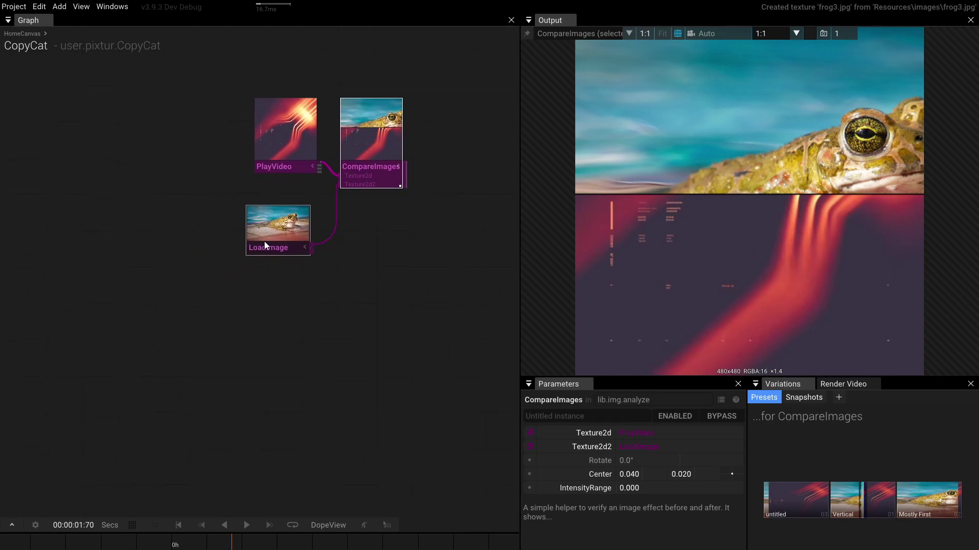
left_click_drag(271, 240, 317, 467)
left_click_drag(337, 187, 293, 235)
type("re")
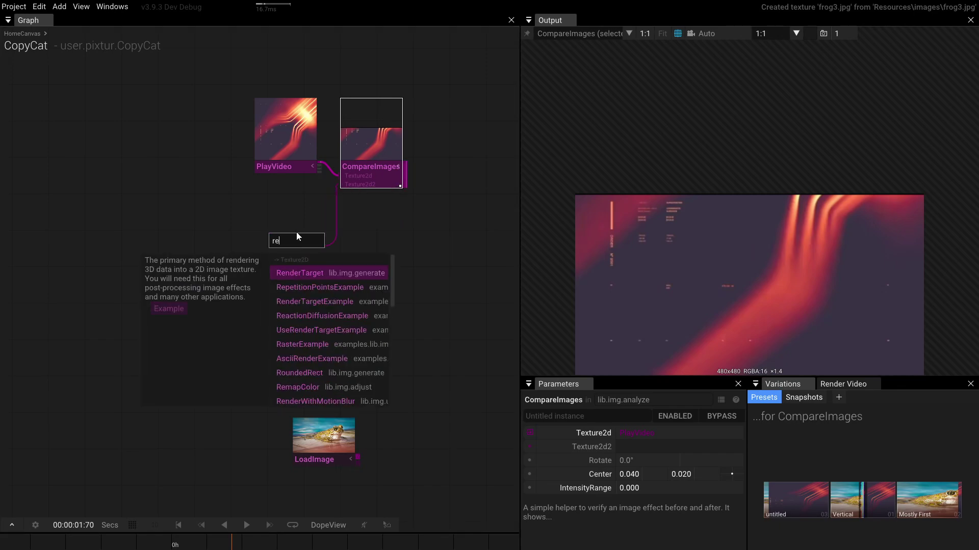
key("Return")
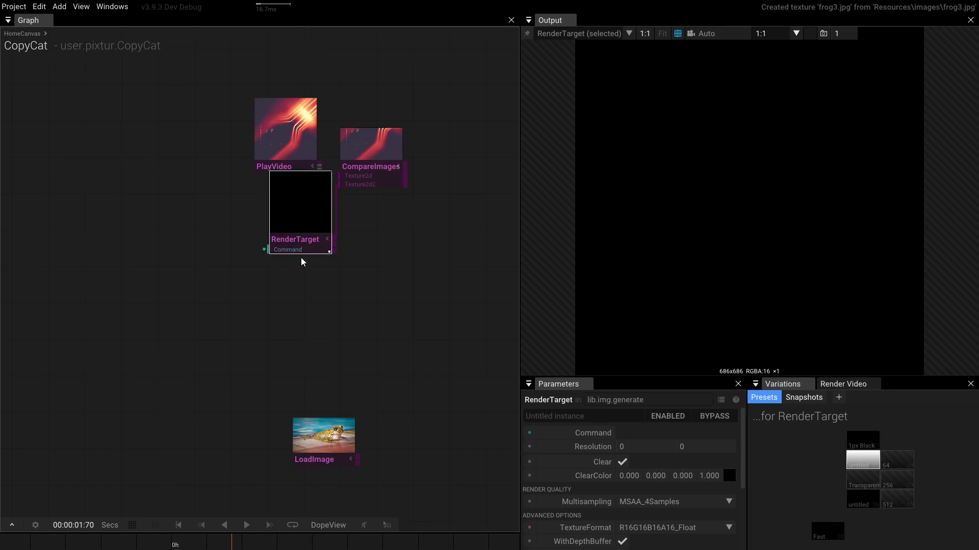
left_click(271, 273)
left_click_drag(301, 242, 274, 269)
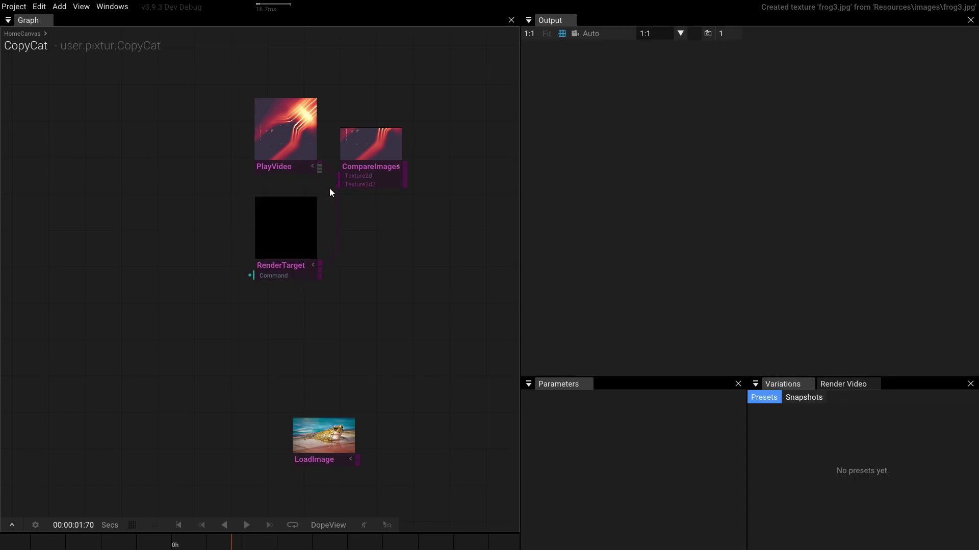
Step: Pin CompareImages to the output view and rotate its split line to 41.0°
left_click(372, 173)
key("p")
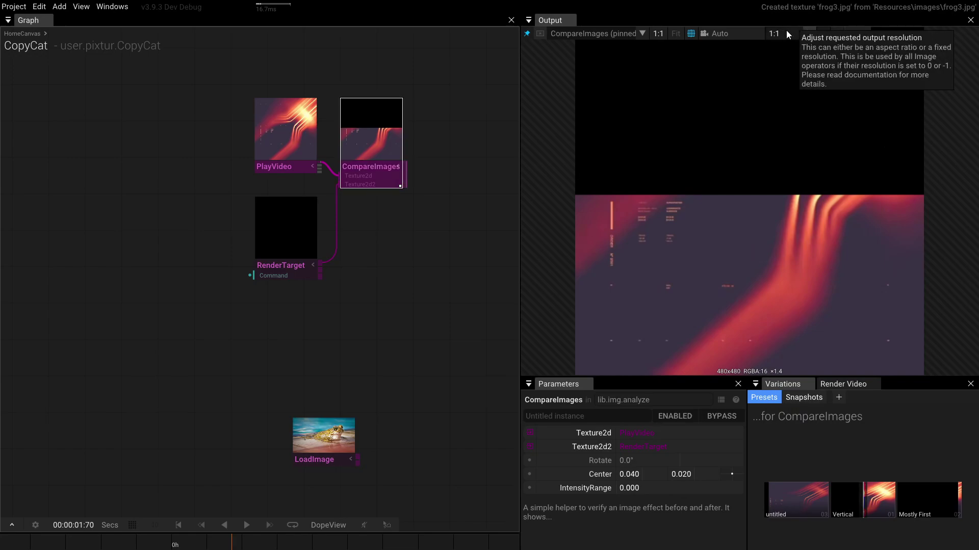
left_click(360, 173)
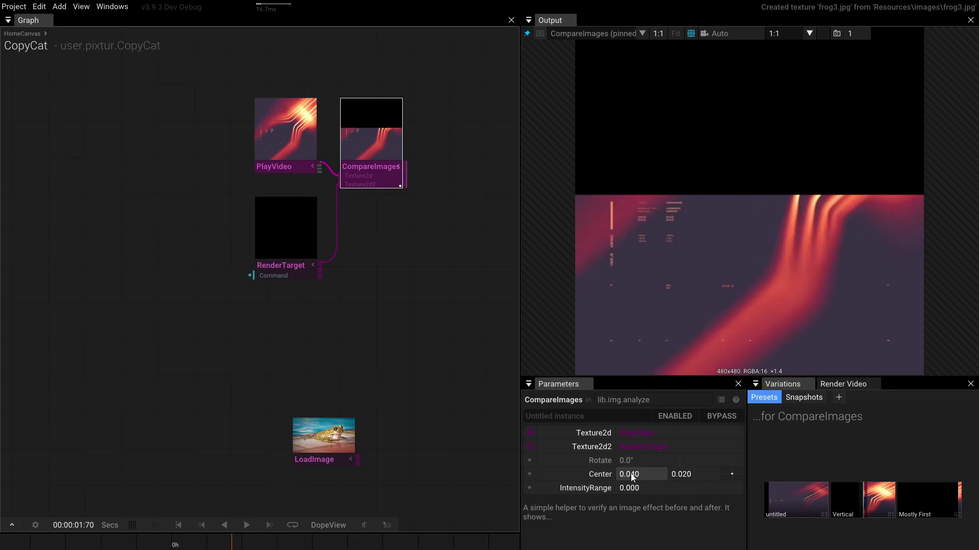
left_click_drag(657, 459, 703, 455)
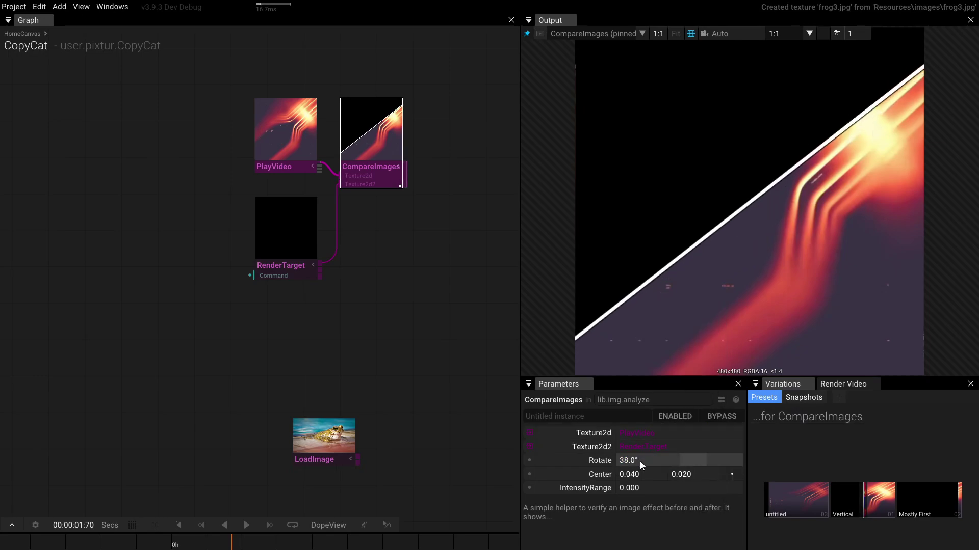
left_click_drag(645, 461, 647, 460)
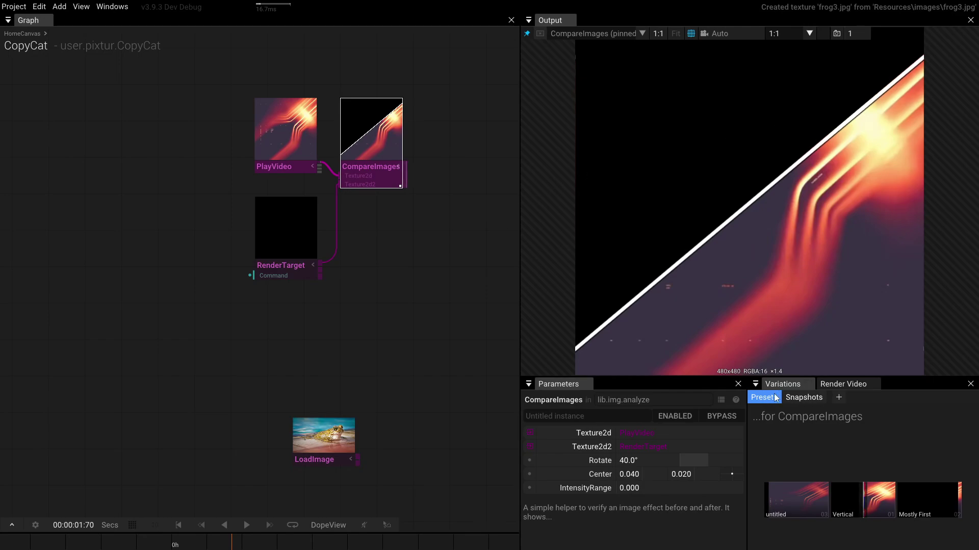
mouse_move(648, 458)
left_mouse_down()
mouse_move(688, 449)
mouse_move(652, 448)
left_mouse_up()
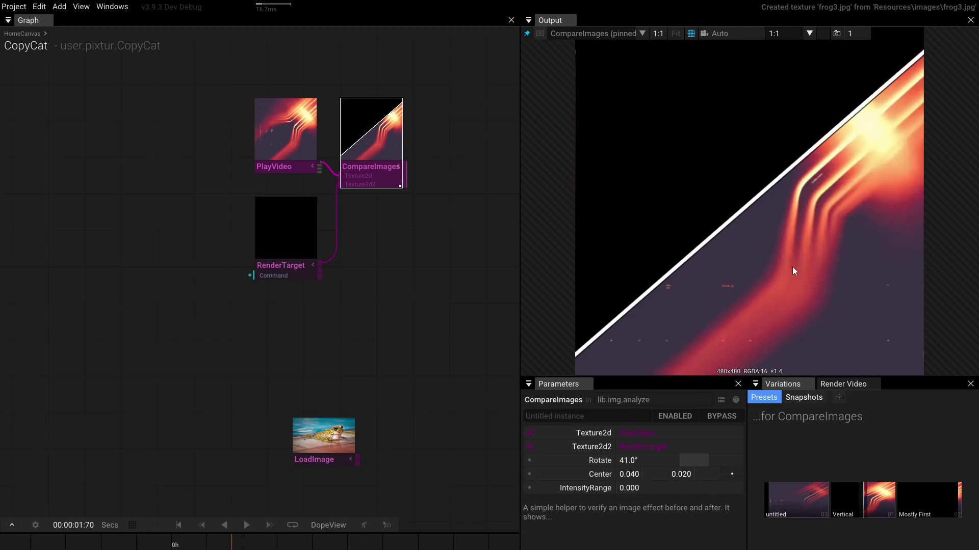
Step: Move the unused LoadImage slightly further down and pin PlayVideo to the output view
left_click_drag(312, 457, 311, 477)
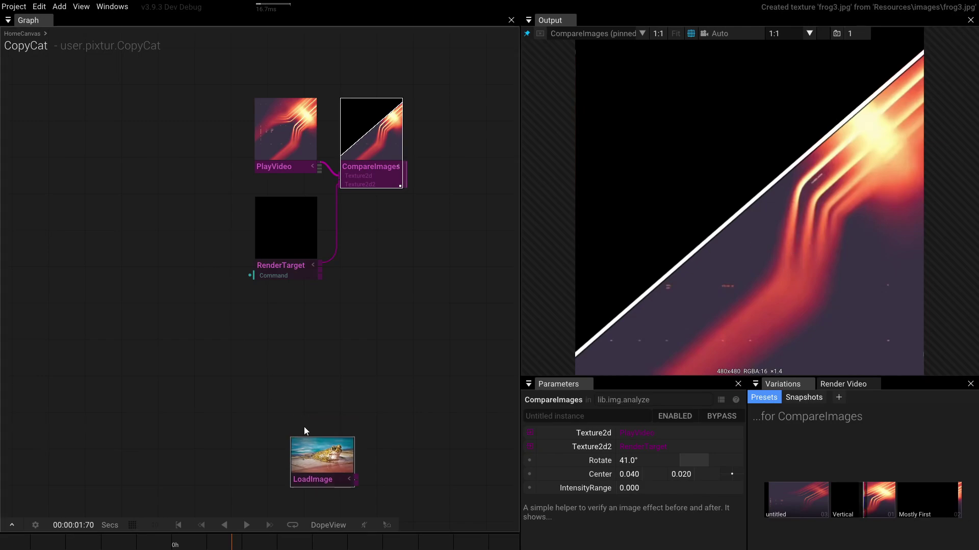
left_click_drag(277, 302, 348, 278)
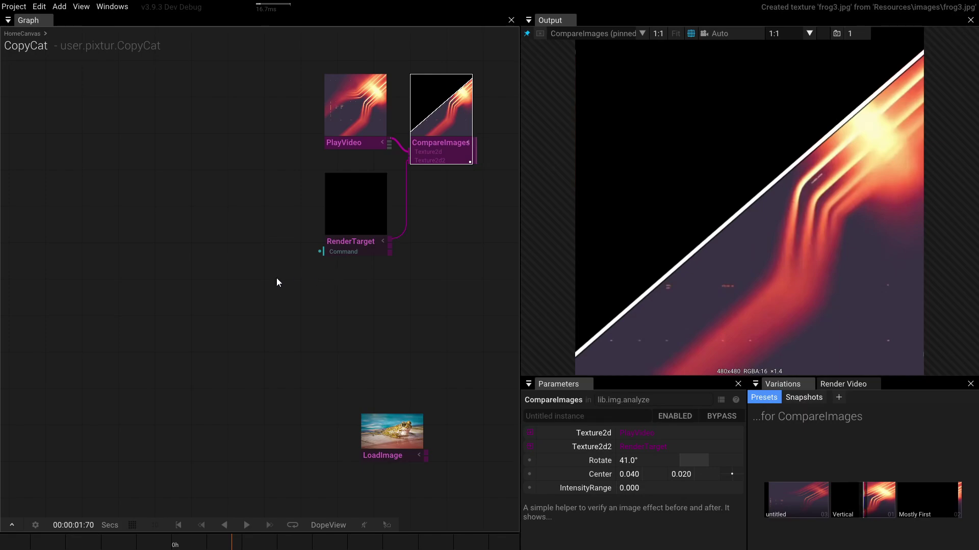
left_click_drag(286, 269, 335, 267)
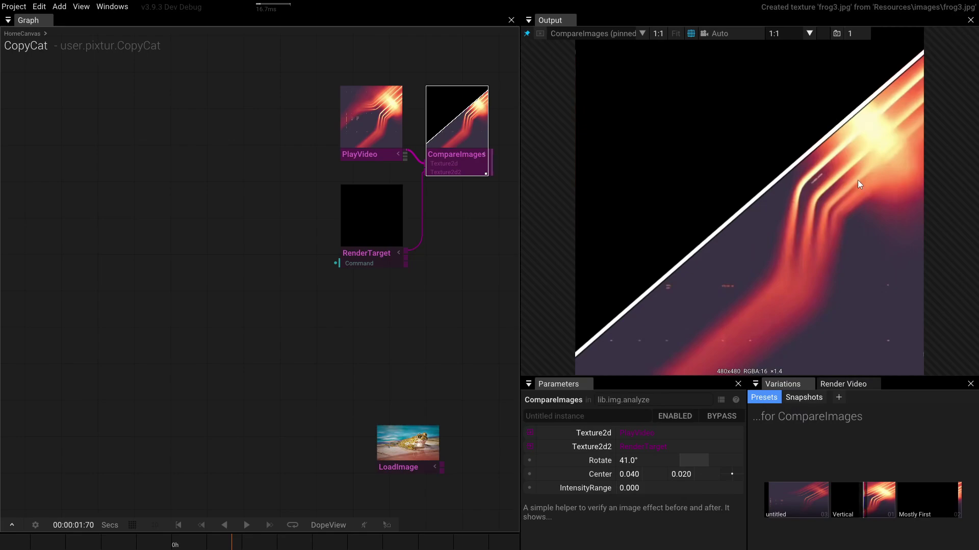
left_click(379, 149)
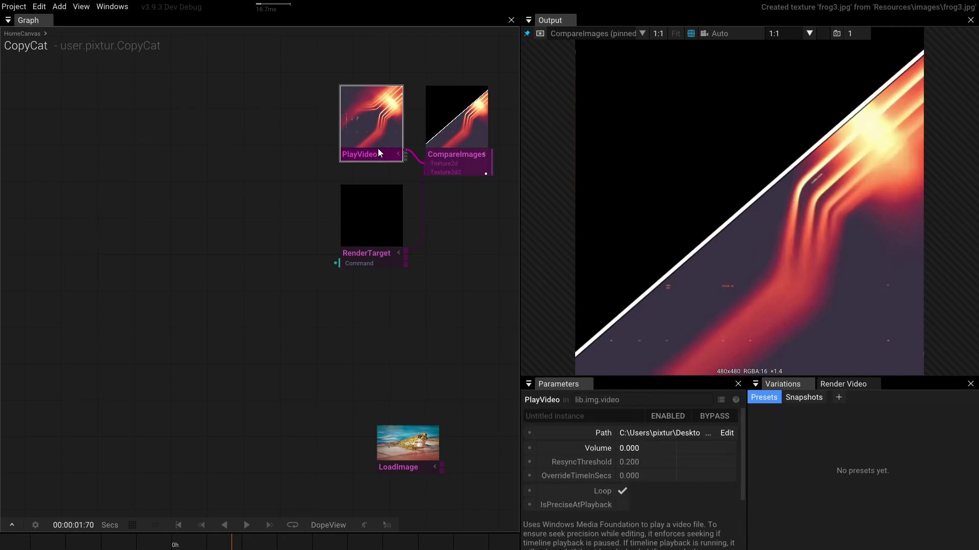
key("p")
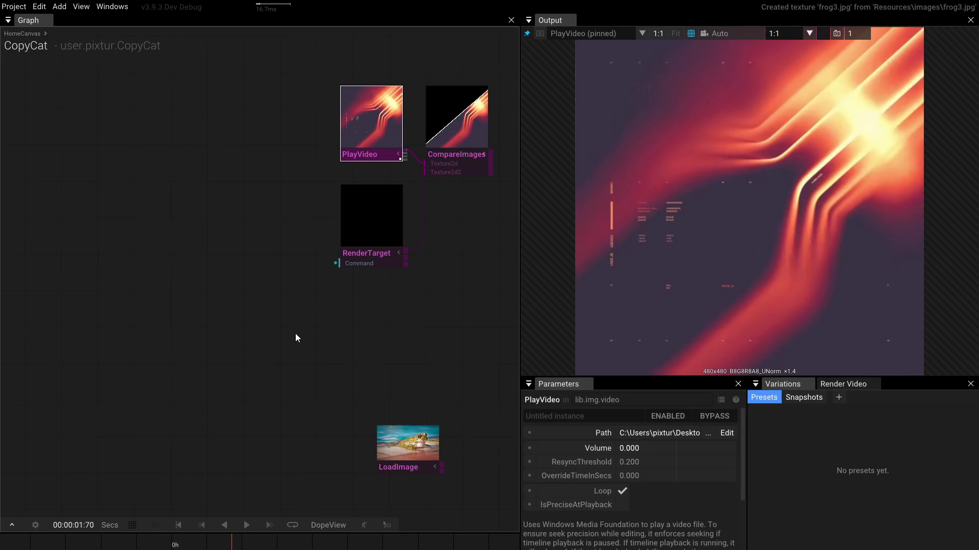
Step: Add a LinePoints operator in the free graph area below and to the left of RenderTarget
left_click_drag(306, 326, 276, 254)
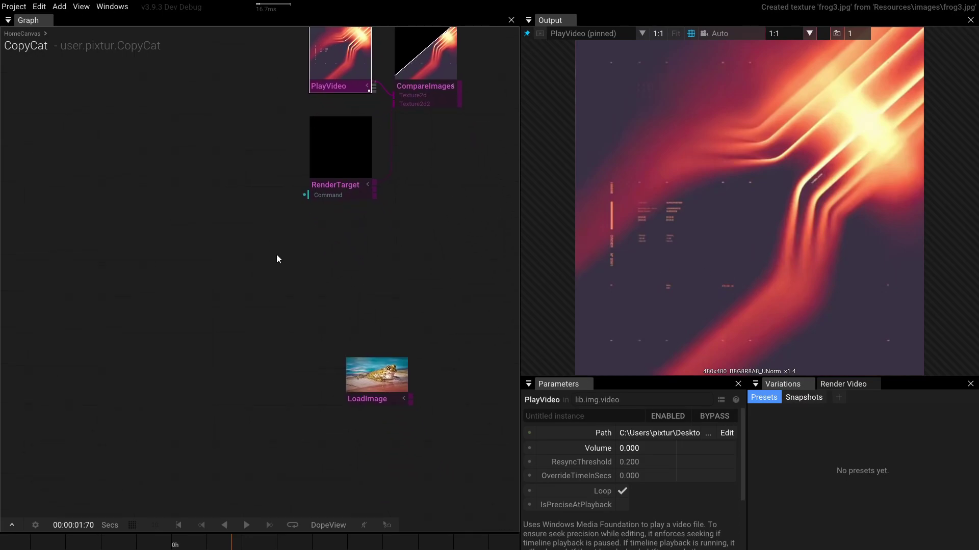
left_click(230, 241)
double_click(229, 241)
type("line")
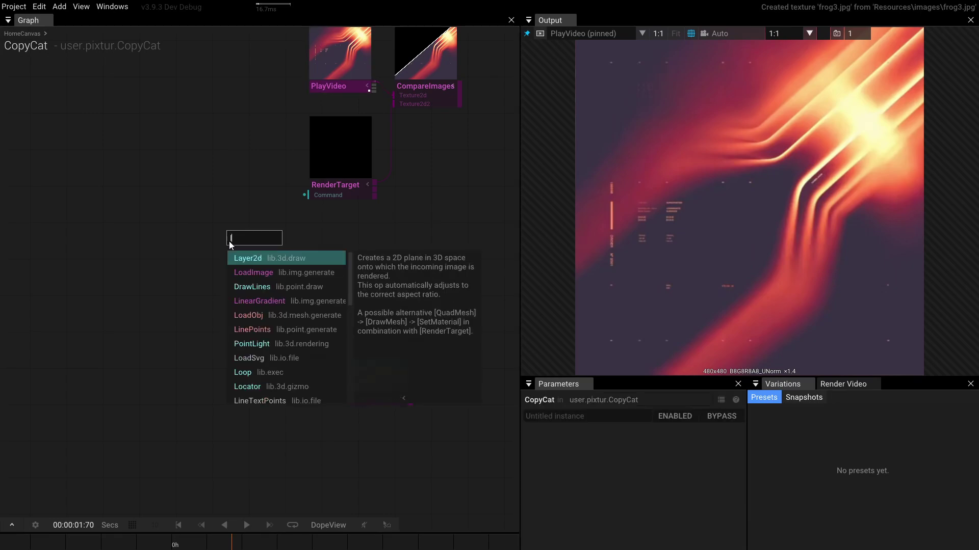
key("Down")
key("Down")
key("Return")
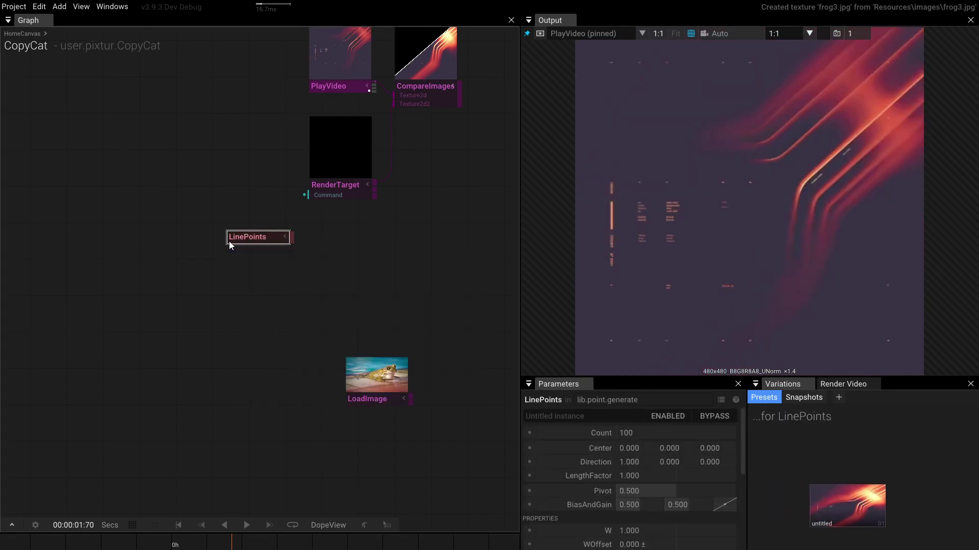
left_click_drag(252, 237, 163, 279)
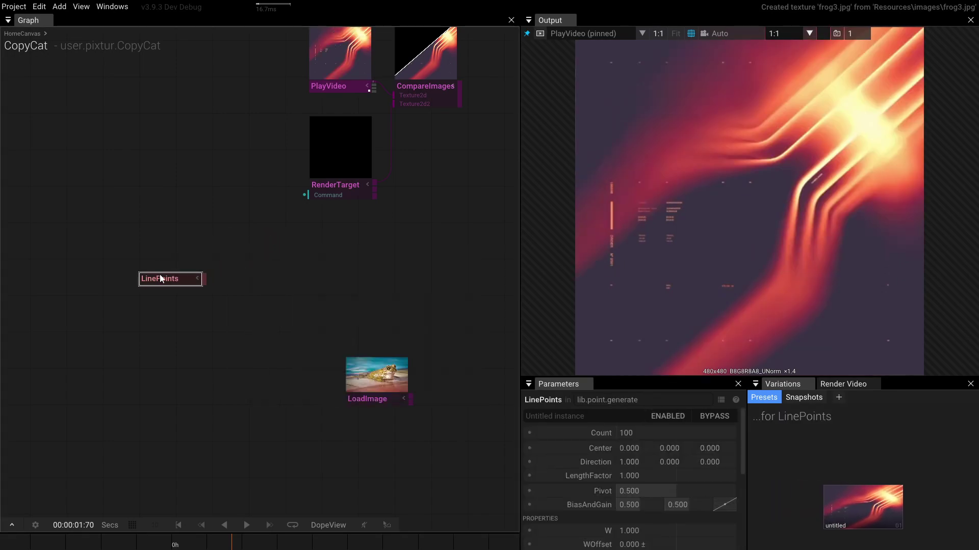
Step: Connect LinePoints to a new RepeatAtGPoints as its targets and feed a copy of LinePoints into its GPoints input
left_click(198, 279)
type("ra")
key("Return")
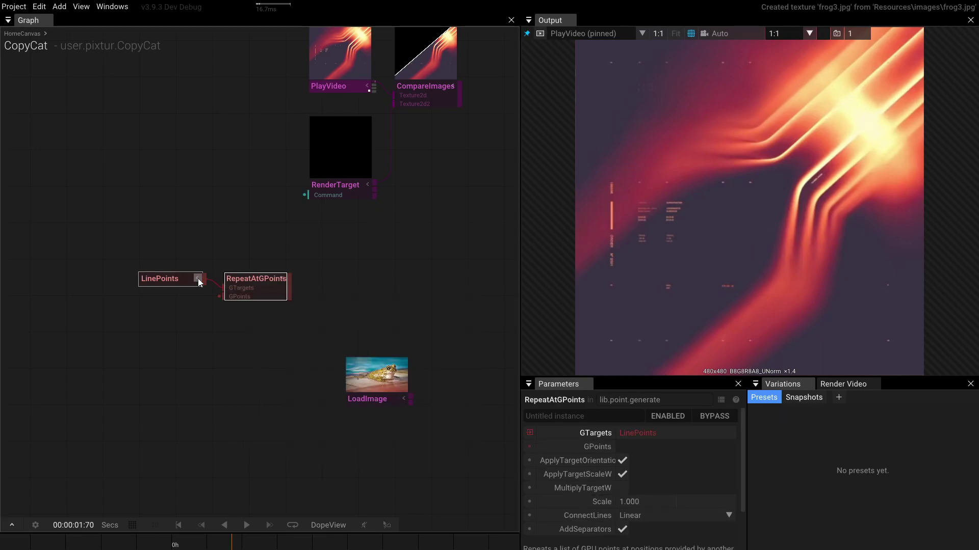
left_click(175, 279)
key("ctrl+c")
key("ctrl+v")
left_click_drag(224, 349, 221, 297)
Step: Add a DrawLines operator fed by RepeatAtGPoints and pin it to the output view
left_click(289, 279)
key("Return")
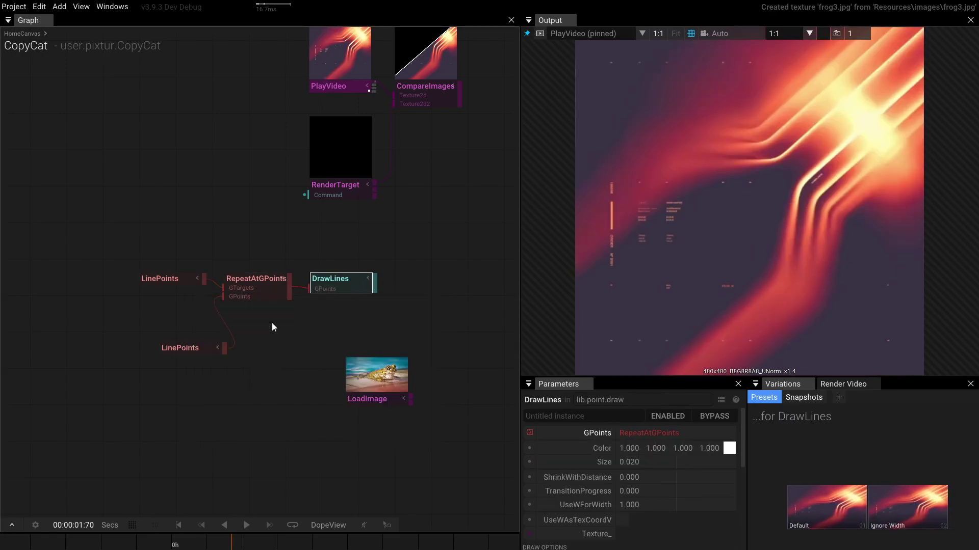
key("p")
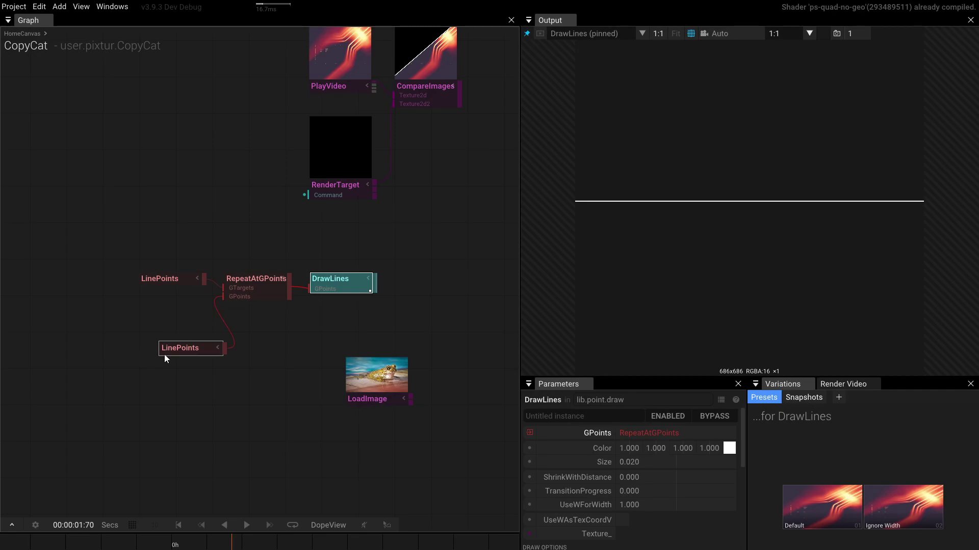
left_click_drag(745, 158, 604, 217)
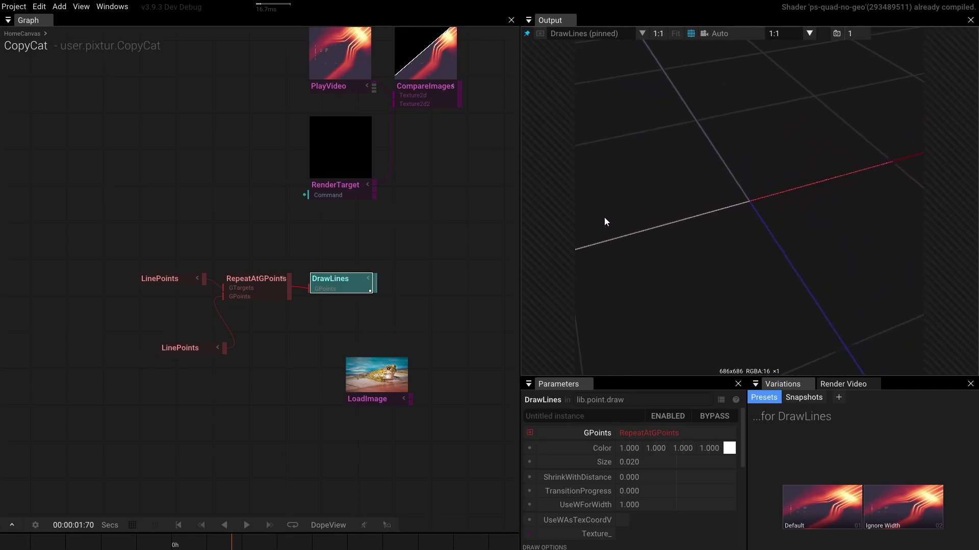
left_click_drag(692, 218, 732, 217)
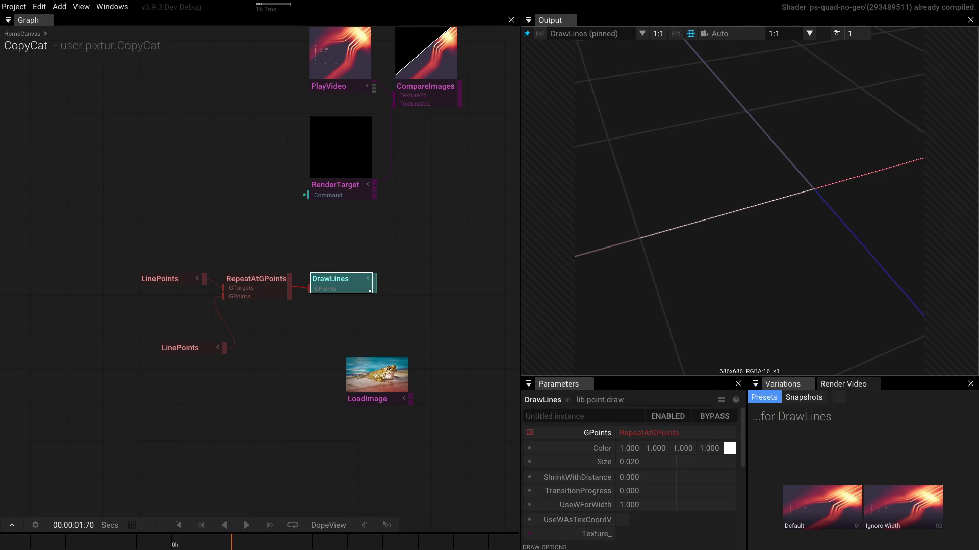
Step: Save the project and align the copied LinePoints directly below the first one
key("ctrl+s")
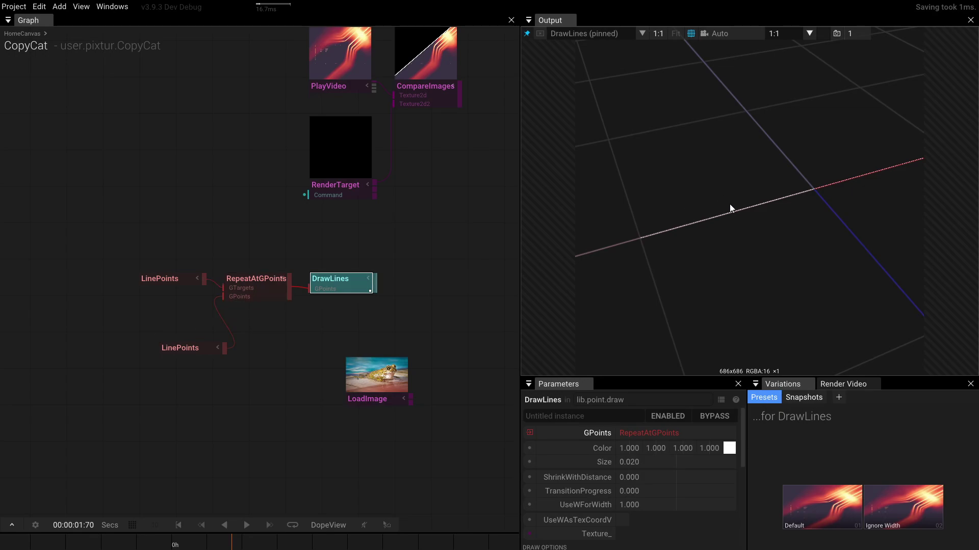
left_click_drag(671, 233, 699, 238)
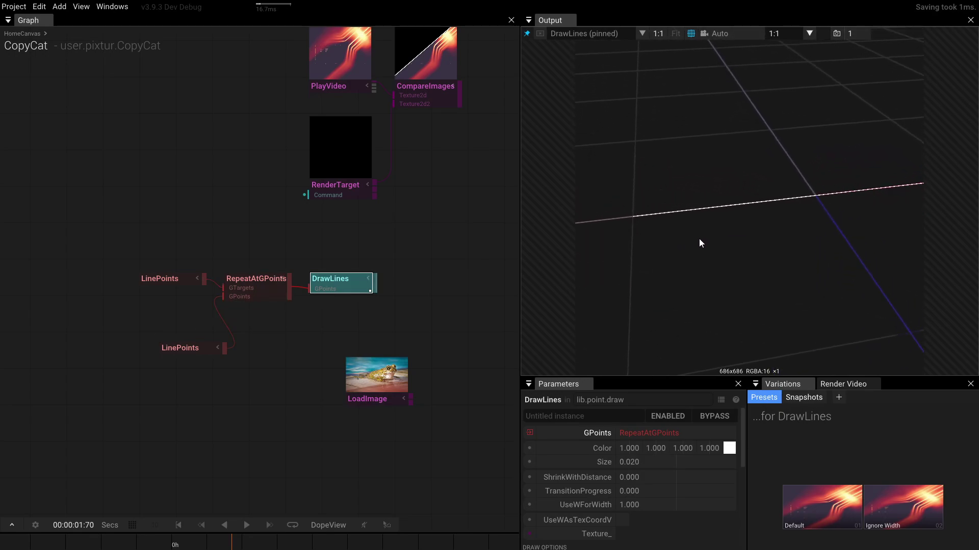
left_click_drag(184, 350, 163, 322)
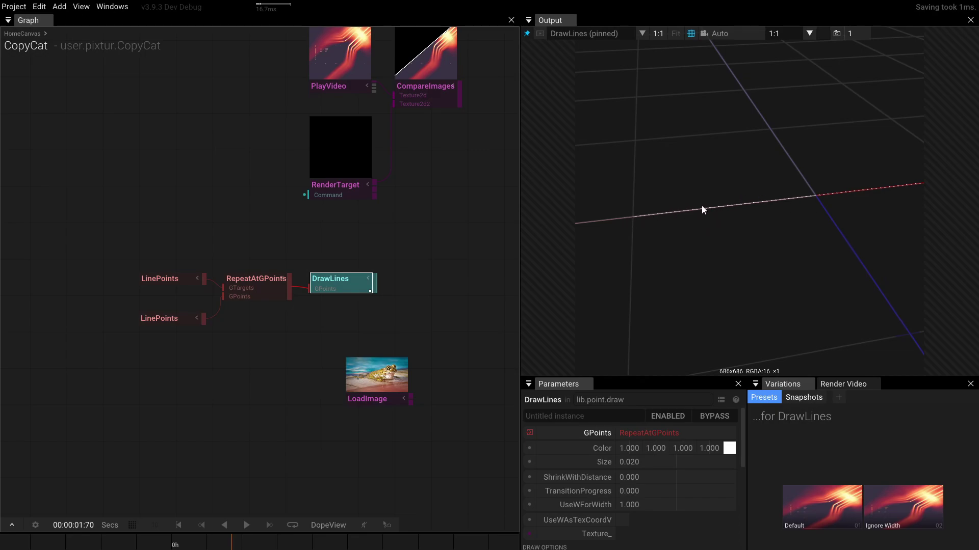
Step: Set the upper LinePoints operator's Direction to 0, 1, 0 so the repeated lines stack vertically
left_click_drag(861, 192, 792, 223)
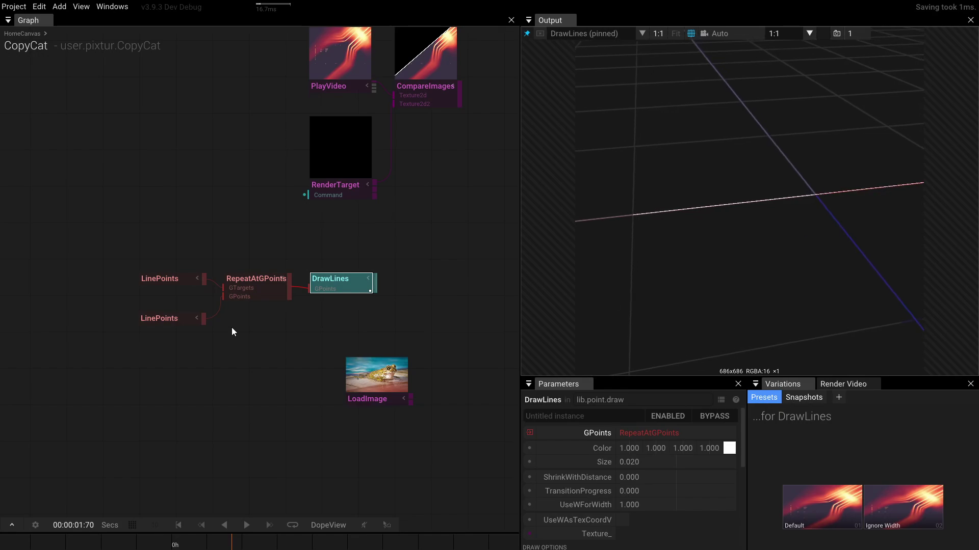
left_click(176, 280)
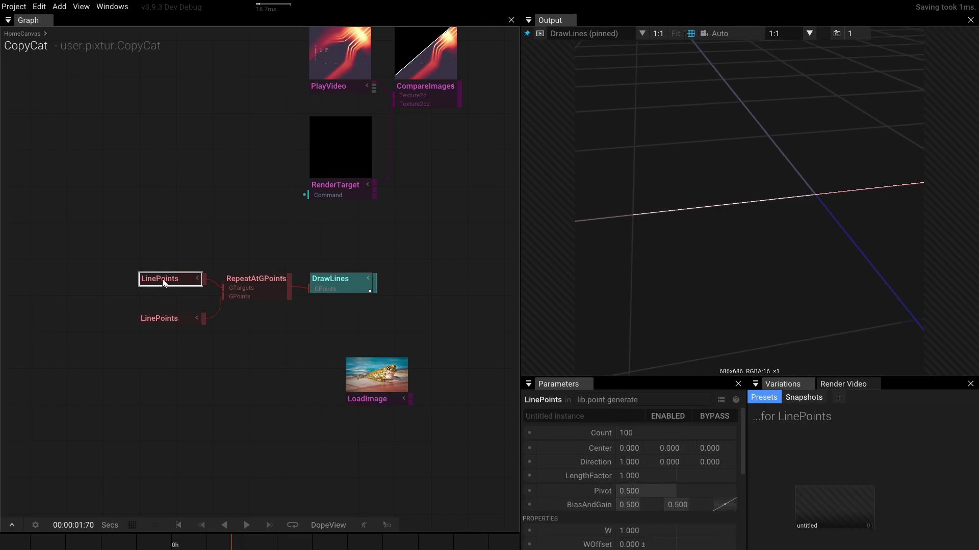
left_click_drag(668, 460, 898, 437)
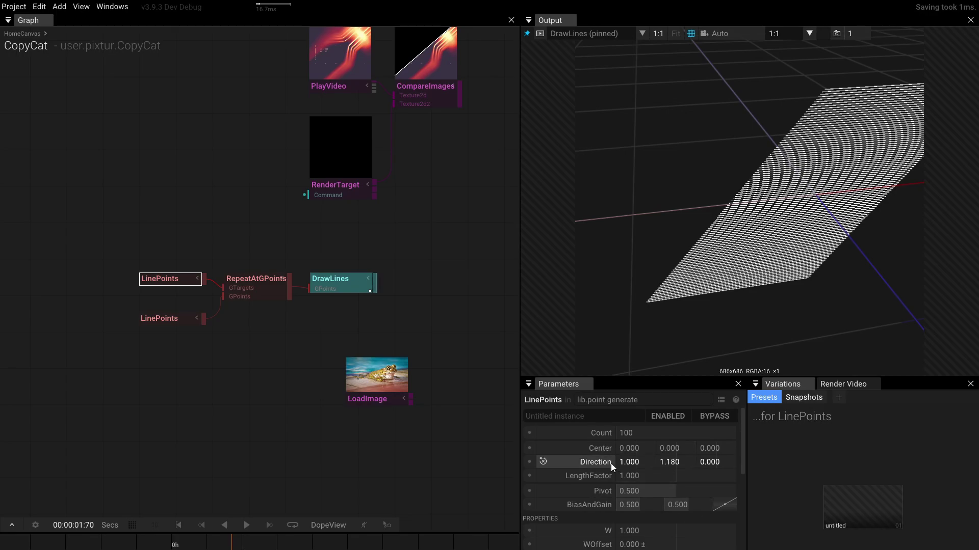
left_click(628, 462)
type("0")
key("Tab")
type("1")
key("Return")
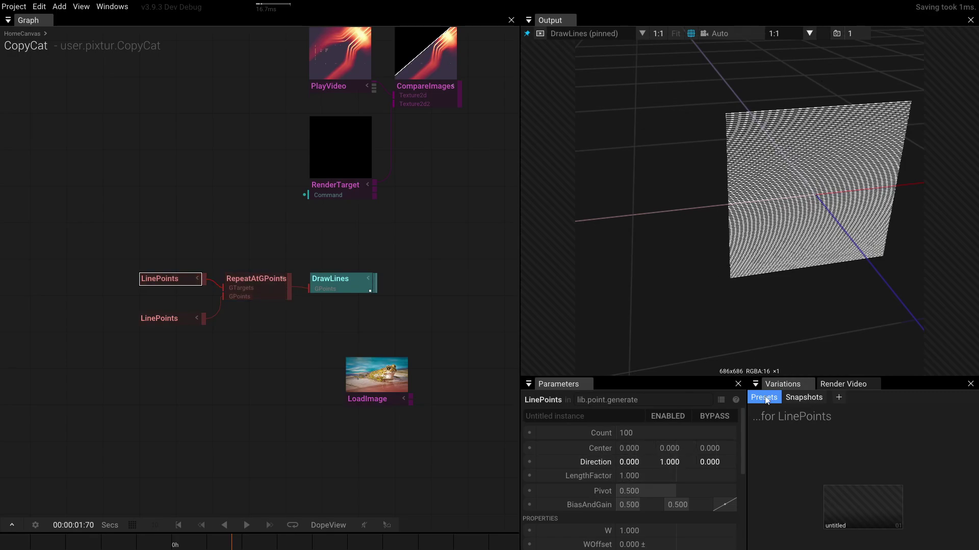
Step: Set the upper LinePoints count to 12 and reset the output camera to its default front view
mouse_move(659, 433)
left_mouse_down()
mouse_move(555, 336)
mouse_move(495, 338)
mouse_move(642, 438)
left_mouse_up()
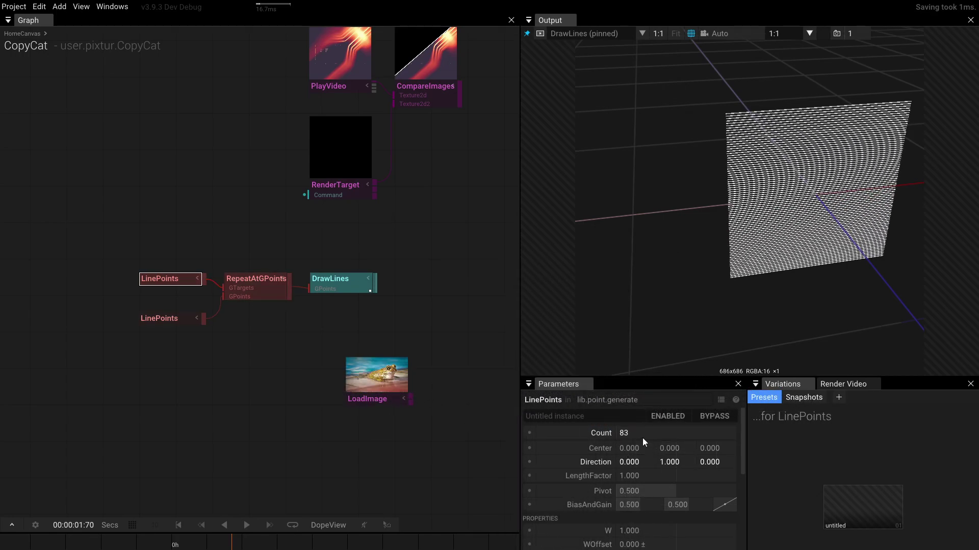
left_click(642, 433)
type("12")
key("Return")
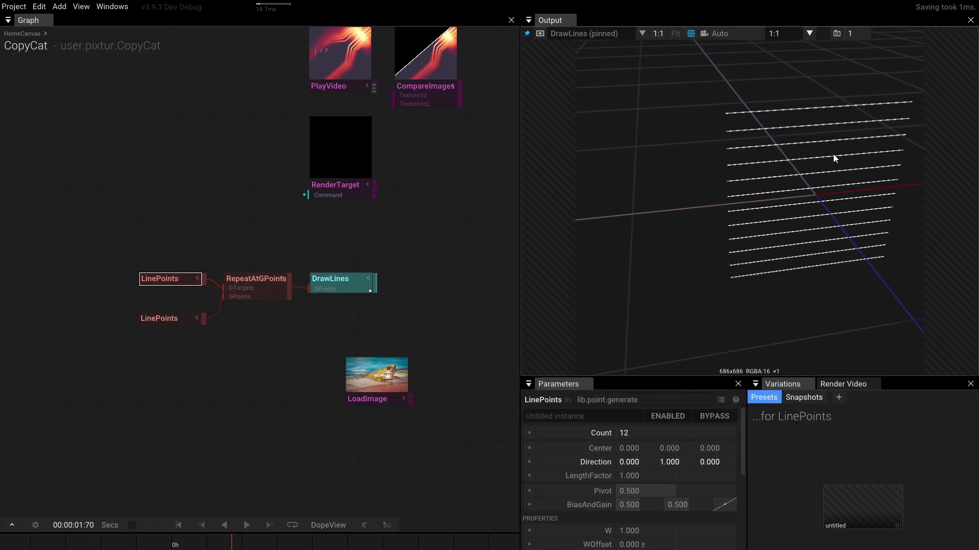
left_click_drag(833, 155, 855, 150)
key("f")
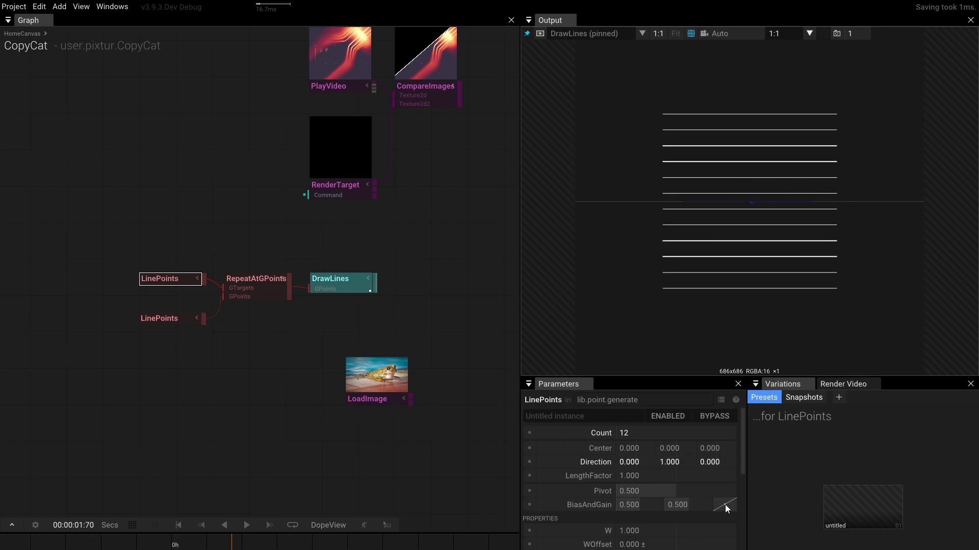
Step: Adjust the upper LinePoints BiasAndGain to 0.405 and 0.565 and set its count to 11
left_click_drag(732, 506, 711, 502)
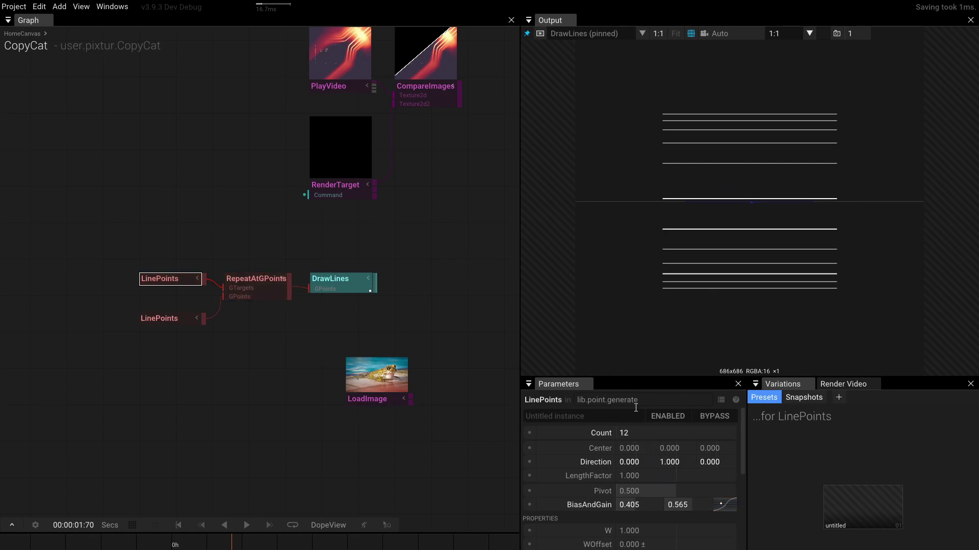
left_click(642, 428)
type("11")
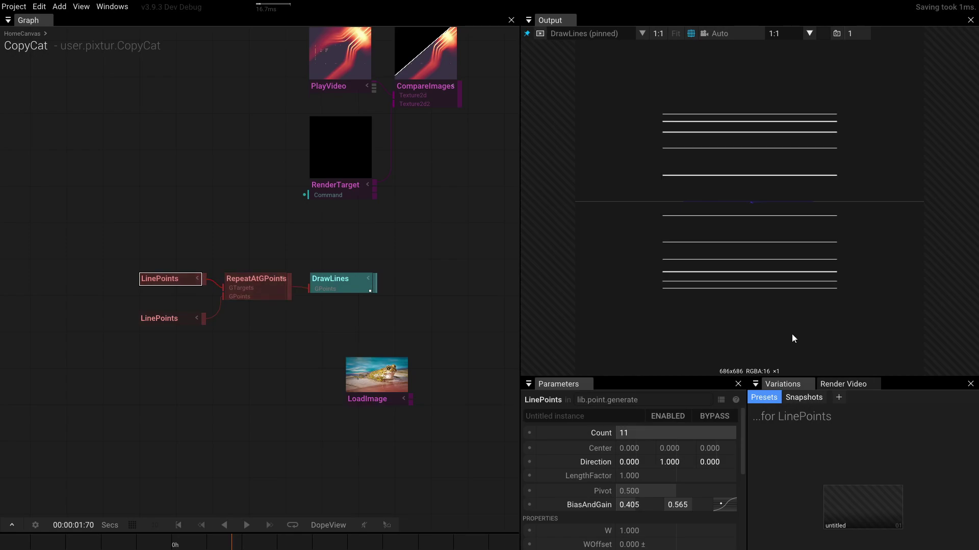
key("Return")
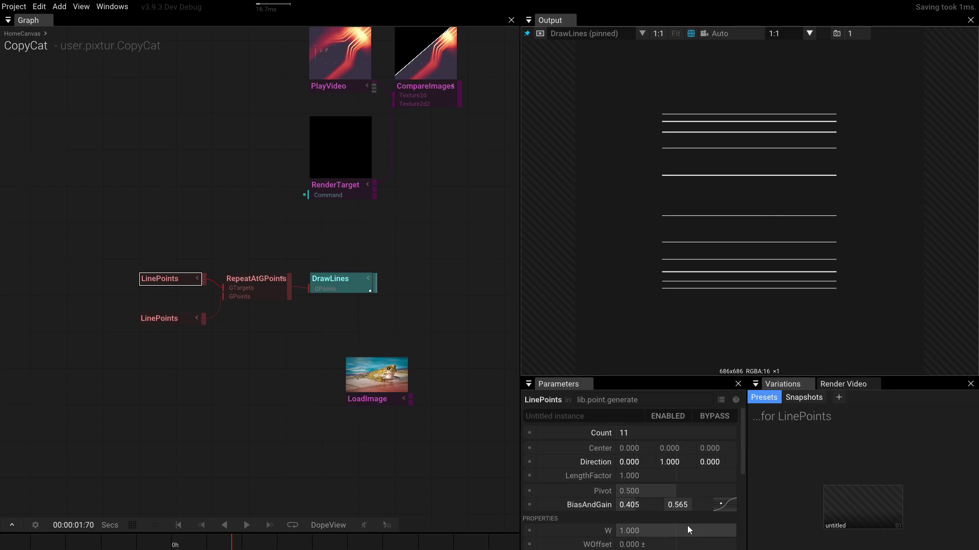
Step: Try bias values of 5 and 0 in the upper LinePoints BiasAndGain
left_click(642, 505)
type("5")
key("Return")
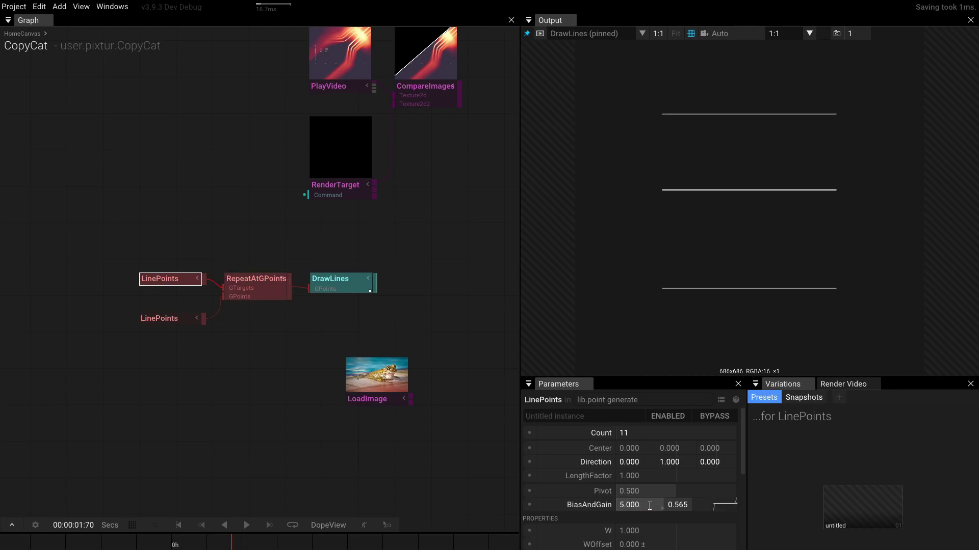
type("0")
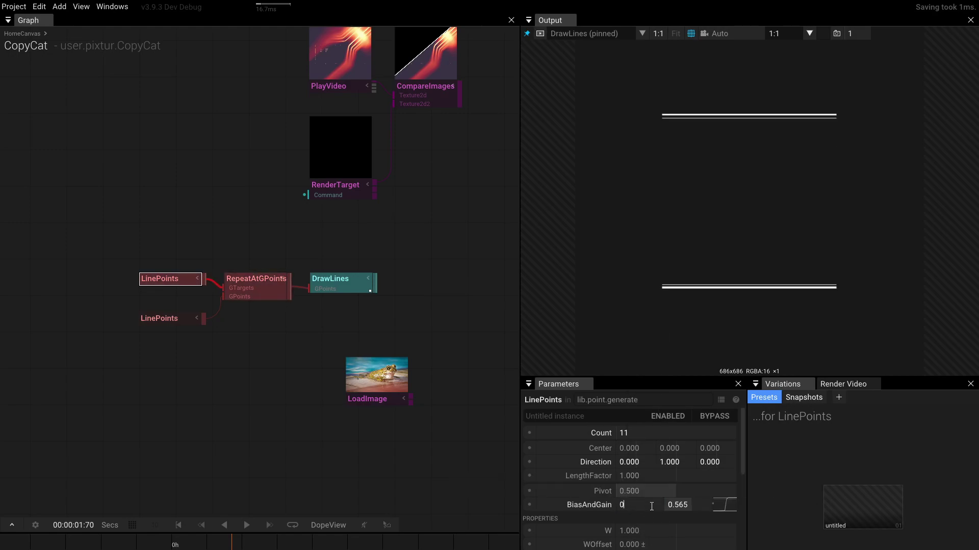
key("Return")
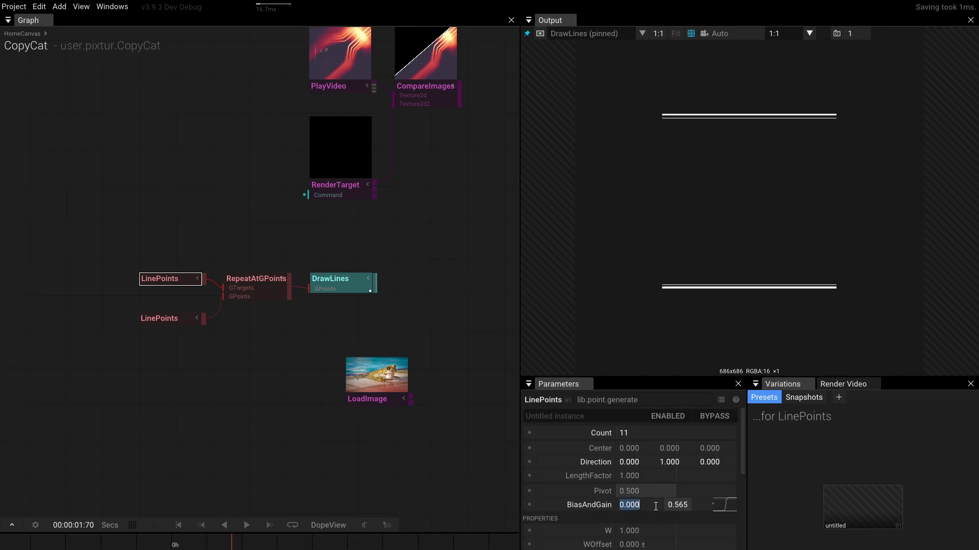
Step: Set both BiasAndGain values of the upper LinePoints to 0.5
left_click(655, 506)
key("BackSpace")
type("5")
key("Return")
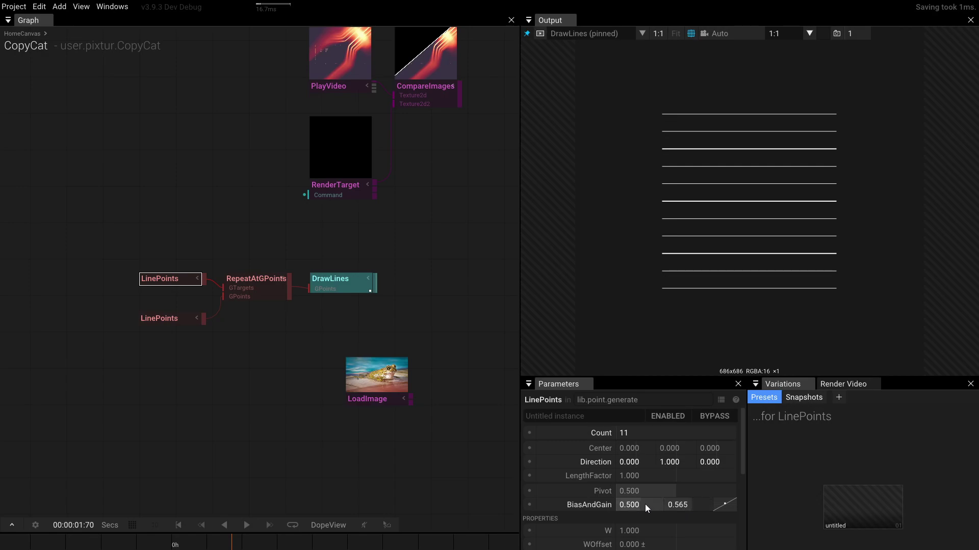
left_click(696, 503)
type("0.5")
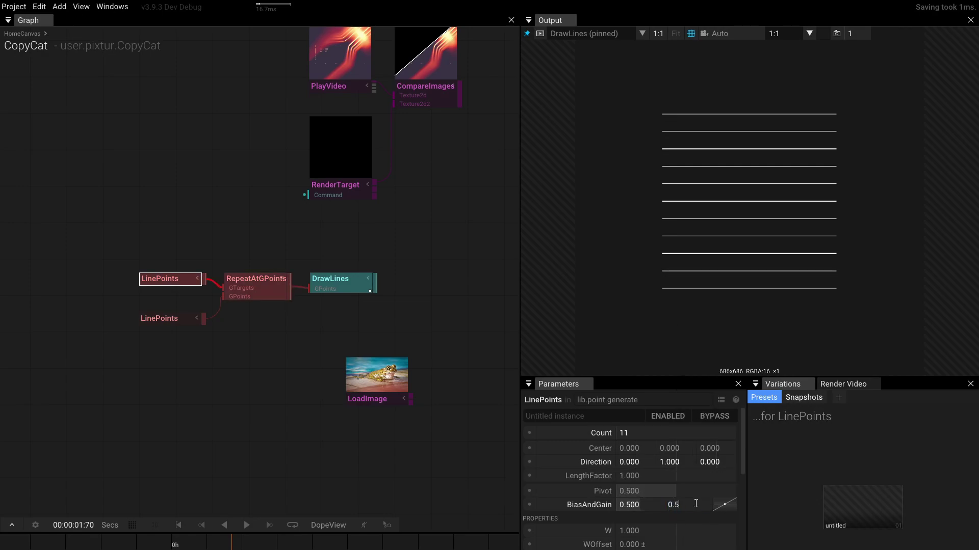
key("Return")
Step: Lower the upper LinePoints bias to 0.42 and set its count to 10
left_click_drag(650, 501, 626, 505)
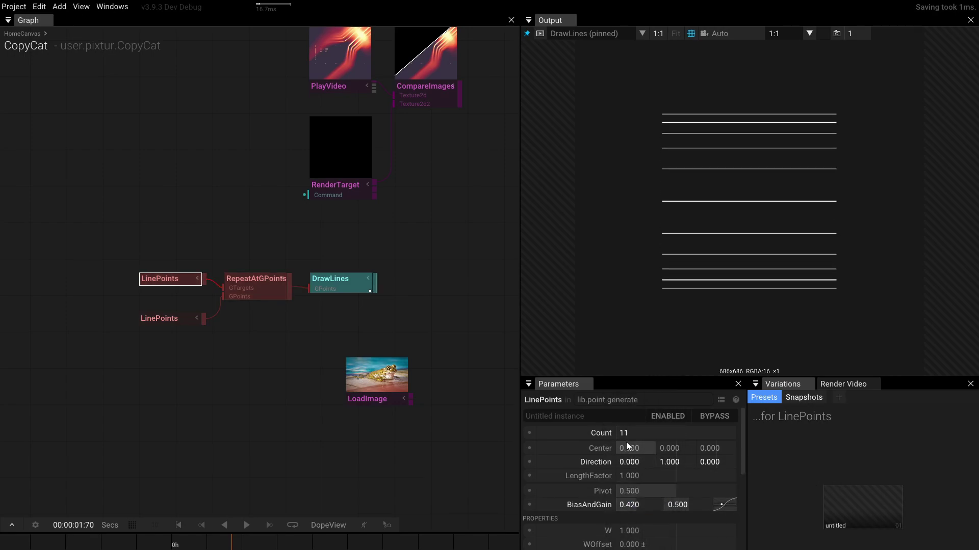
left_click(627, 434)
type("10")
key("Return")
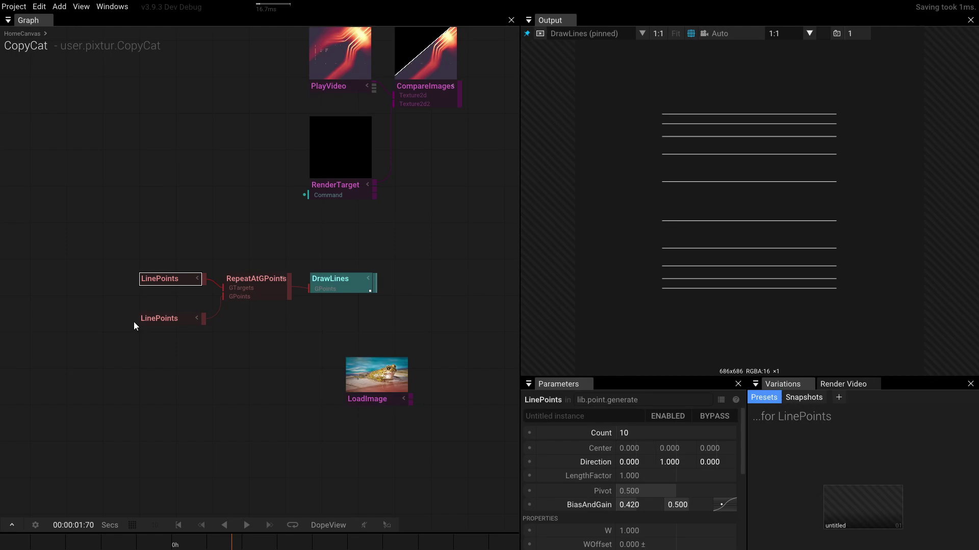
Step: Set LengthFactor to 0.61 on the upper LinePoints and to 2.17 on the lower one
left_click_drag(638, 477, 545, 463)
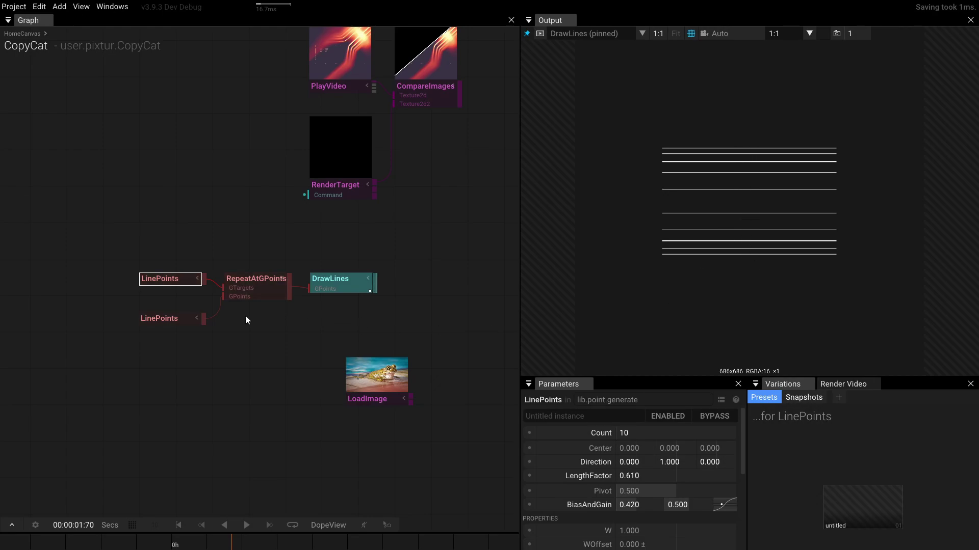
left_click(171, 319)
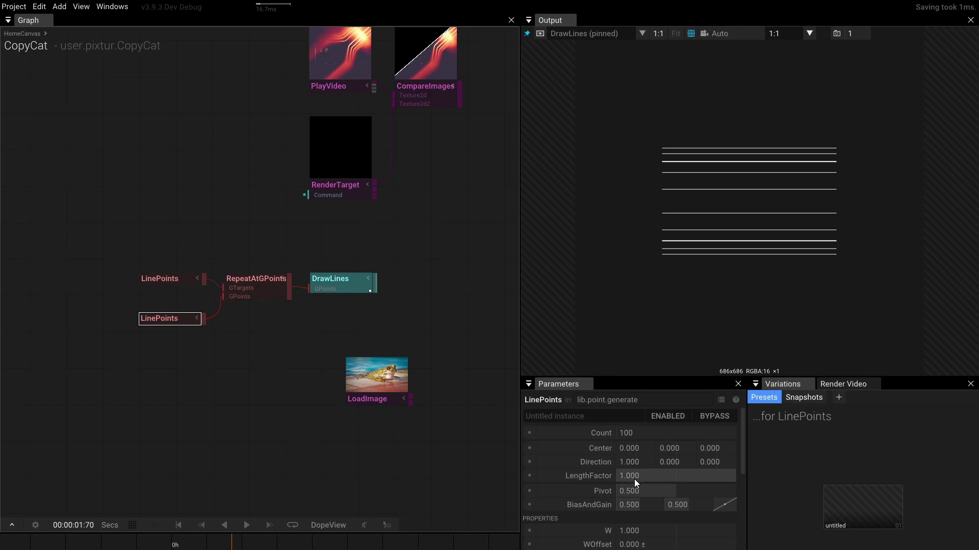
left_click_drag(637, 476, 780, 458)
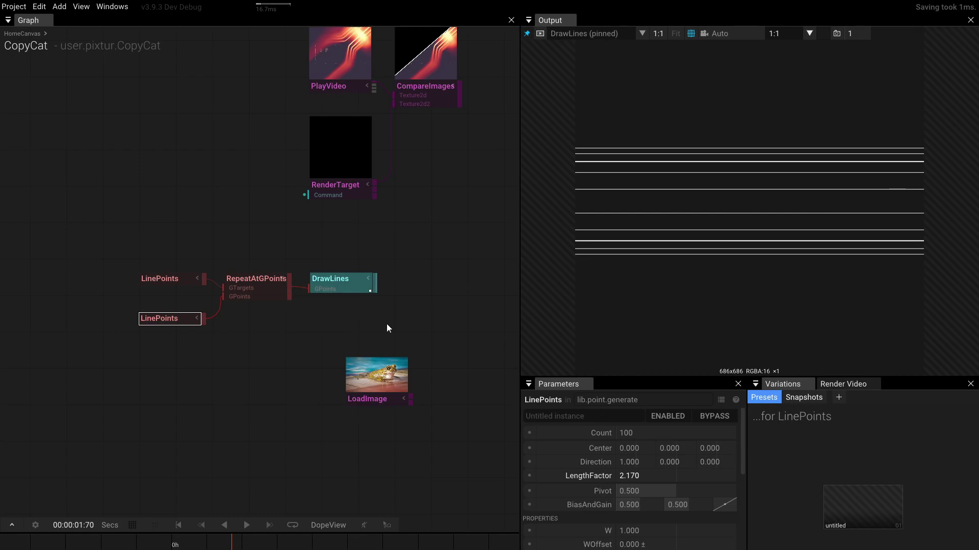
Step: Move LoadImage farther below the line operators and bring the lower LinePoints up directly beneath the first
left_click_drag(397, 367, 311, 433)
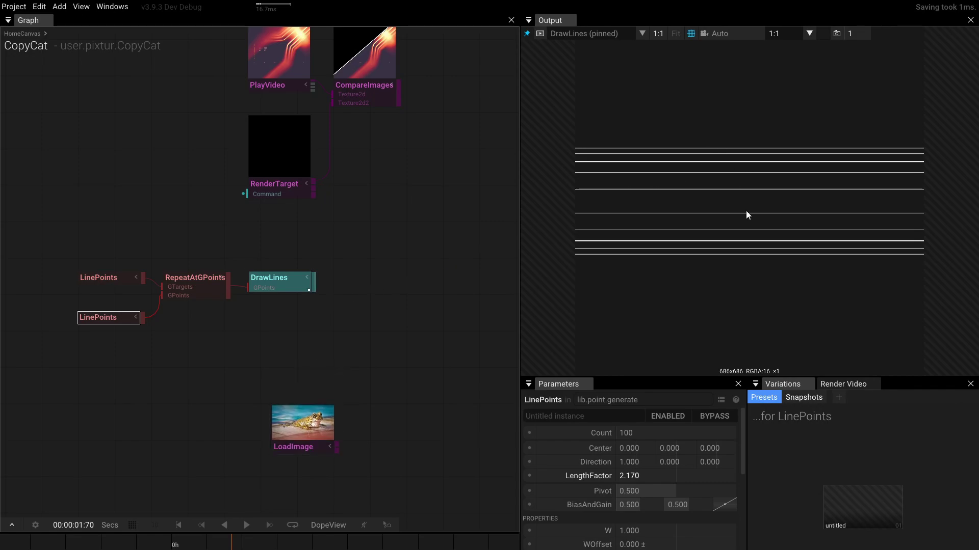
mouse_move(160, 326)
left_mouse_down()
mouse_move(209, 328)
mouse_move(160, 308)
left_mouse_up()
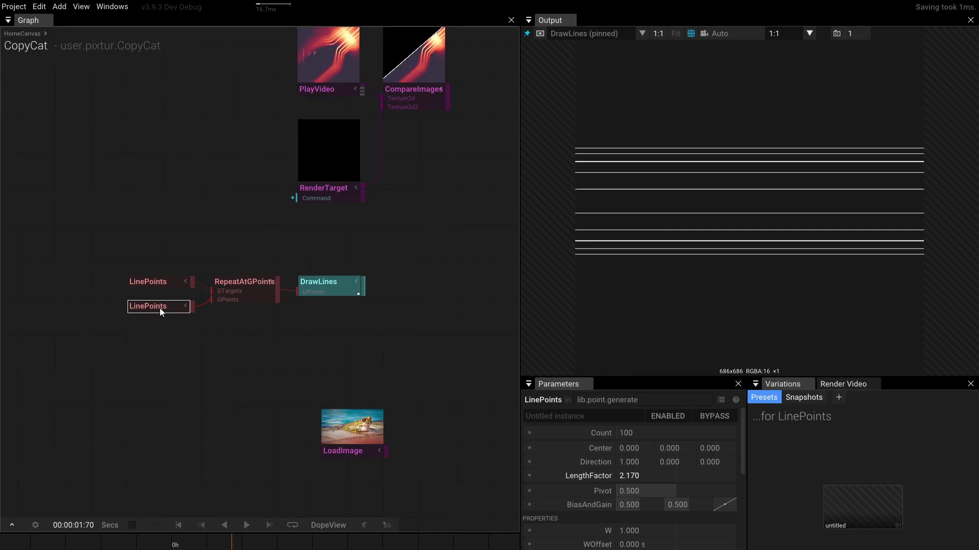
mouse_move(331, 286)
left_mouse_down()
mouse_move(449, 283)
mouse_move(337, 286)
left_mouse_up()
Step: Insert a TransformPoints operator between RepeatAtGPoints and DrawLines and set its Y stretch to 1.07
left_click(255, 289)
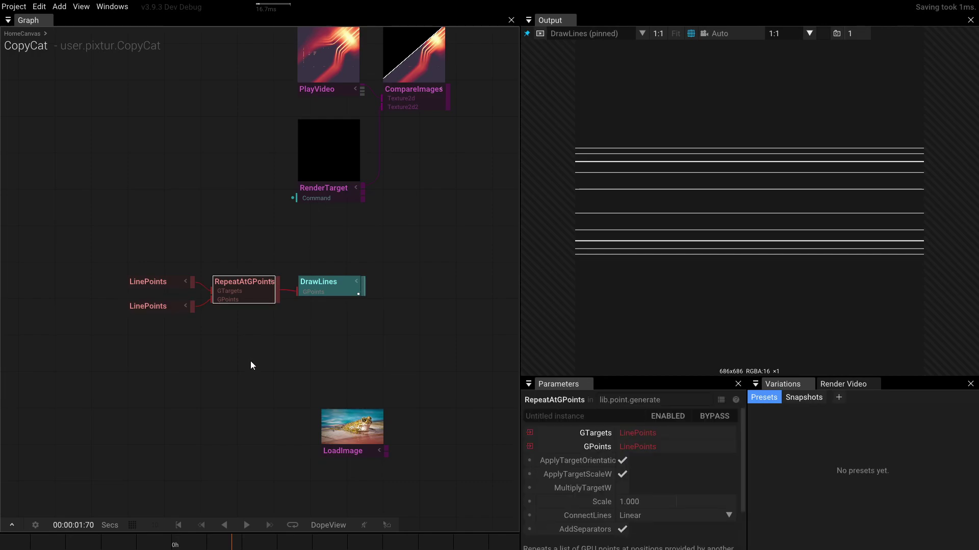
key("Tab")
type("t")
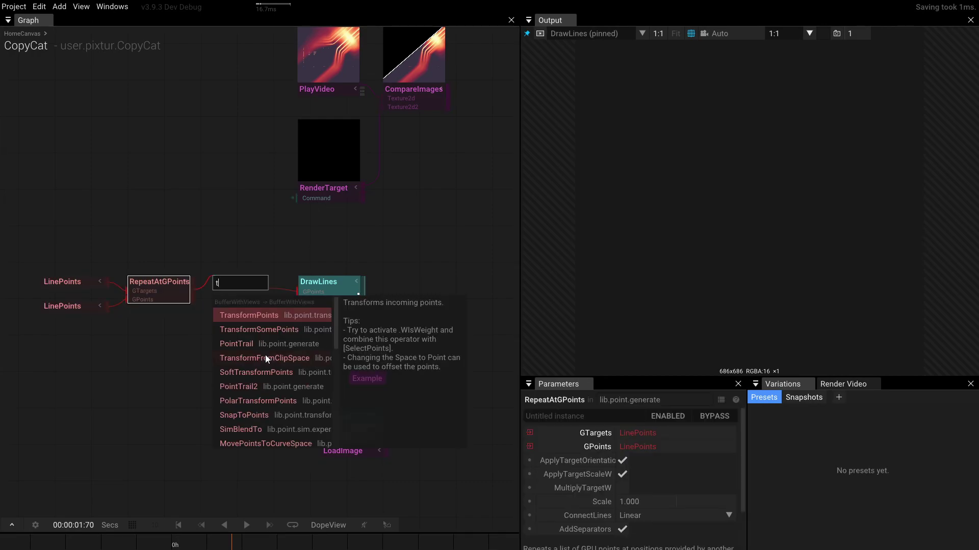
key("Return")
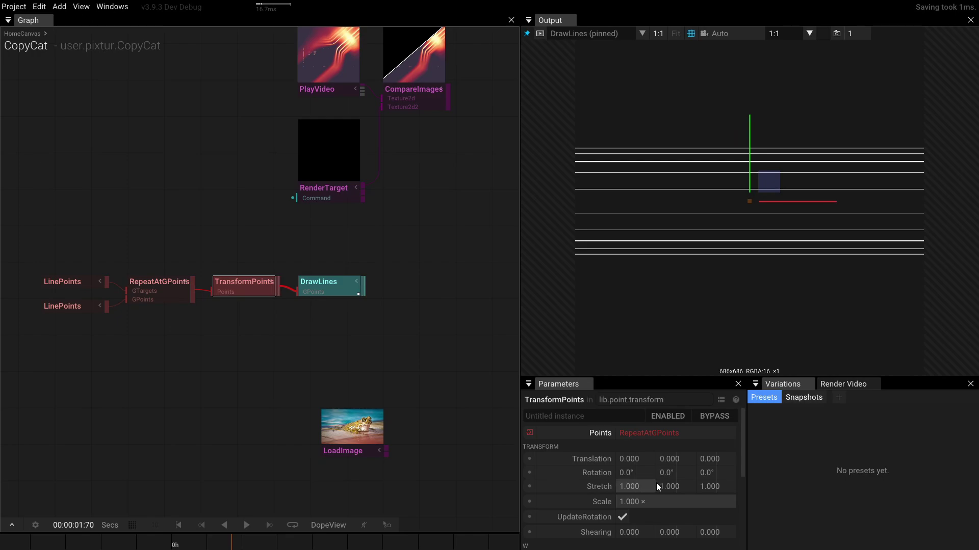
left_click_drag(668, 485, 658, 433)
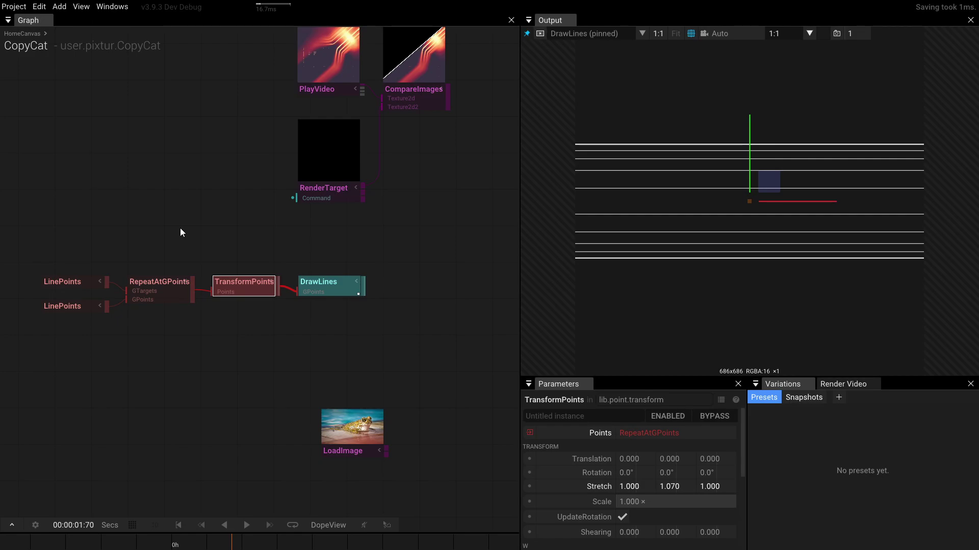
Step: Insert a SelectPoints operator after RepeatAtGPoints and shift its volume center along X to about -1.339
left_click_drag(180, 228, 176, 313)
key("Tab")
type("se")
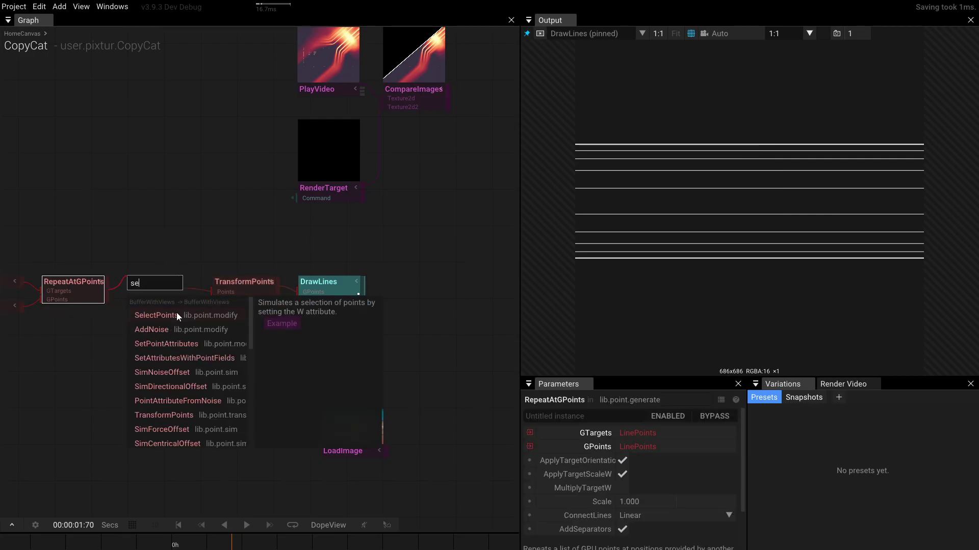
left_click(176, 315)
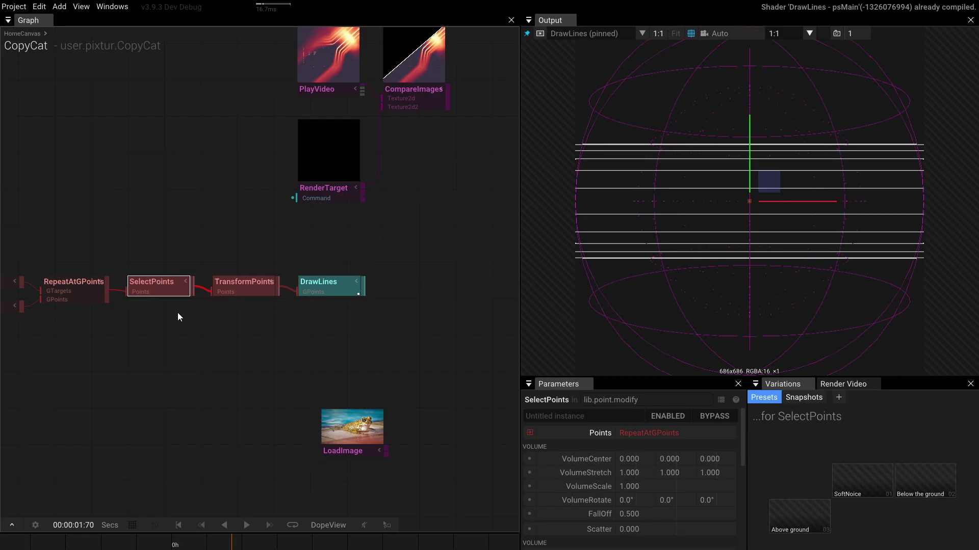
left_click_drag(799, 200, 565, 193)
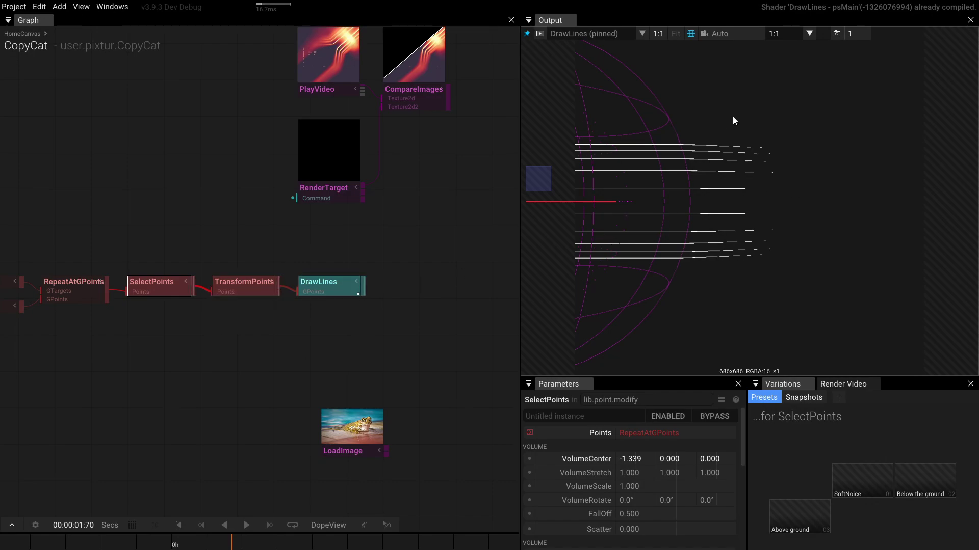
Step: Set UseWForWidth to 0 on DrawLines
left_click(334, 284)
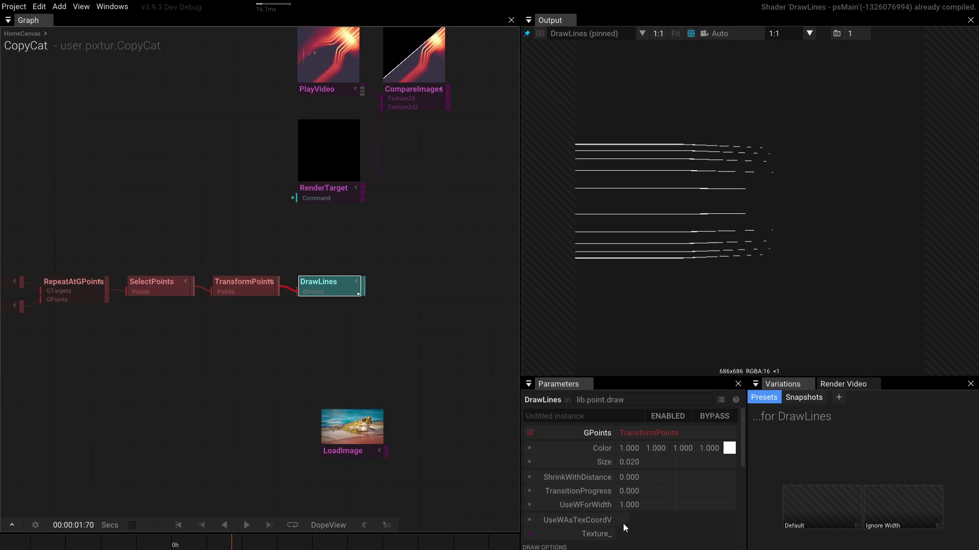
left_click(647, 503)
type("0")
key("Return")
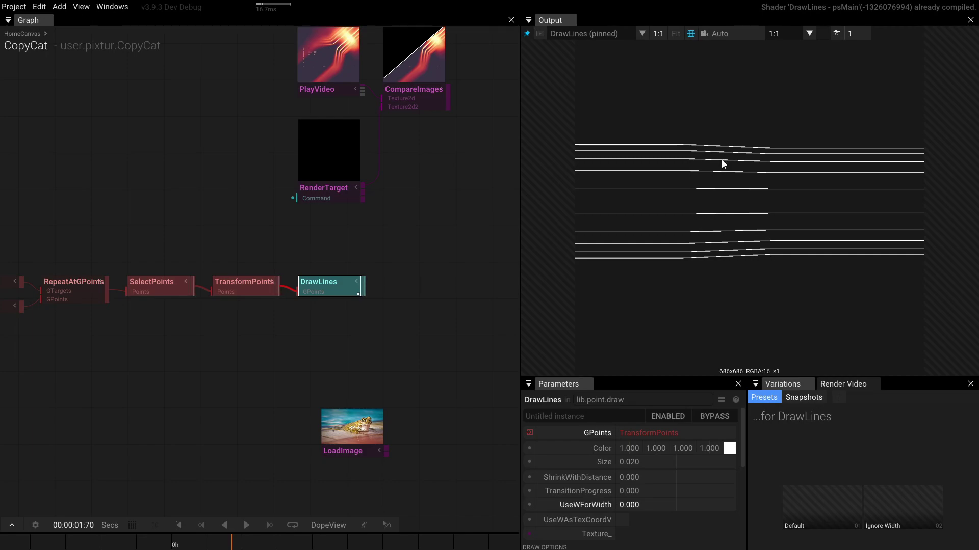
Step: Increase the Y stretch of TransformPoints to 2.12 to spread the selected part of the lines
left_click_drag(154, 320, 318, 333)
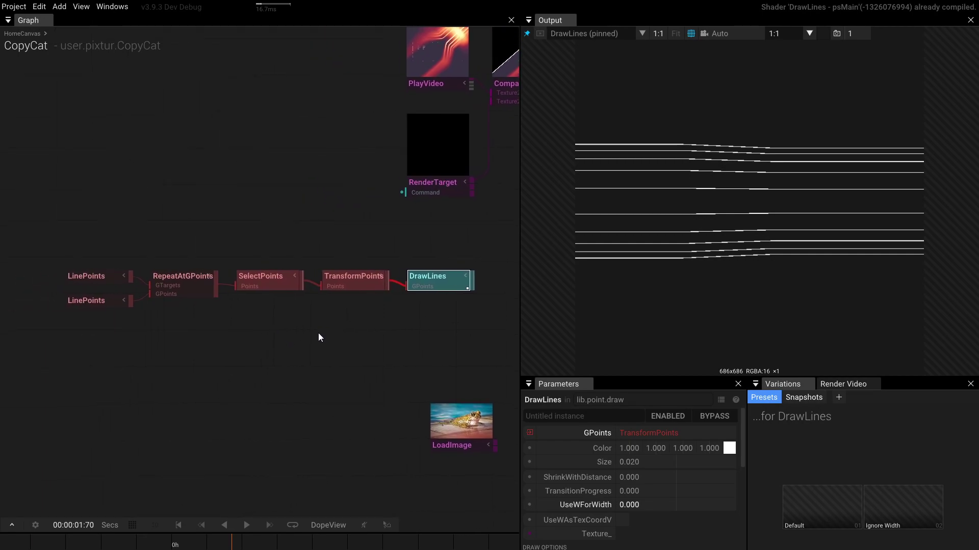
left_click(408, 282)
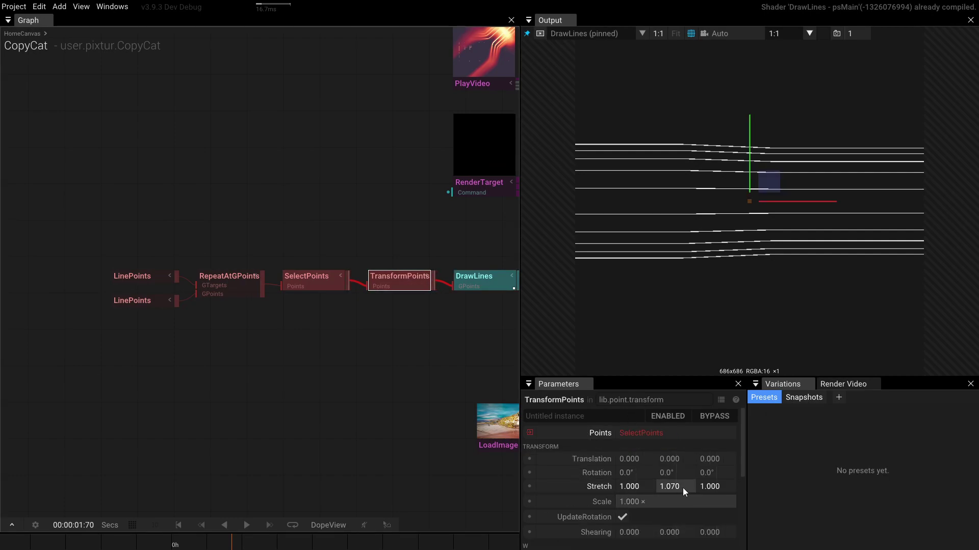
mouse_move(678, 487)
left_mouse_down()
mouse_move(678, 464)
mouse_move(754, 459)
mouse_move(745, 458)
left_mouse_up()
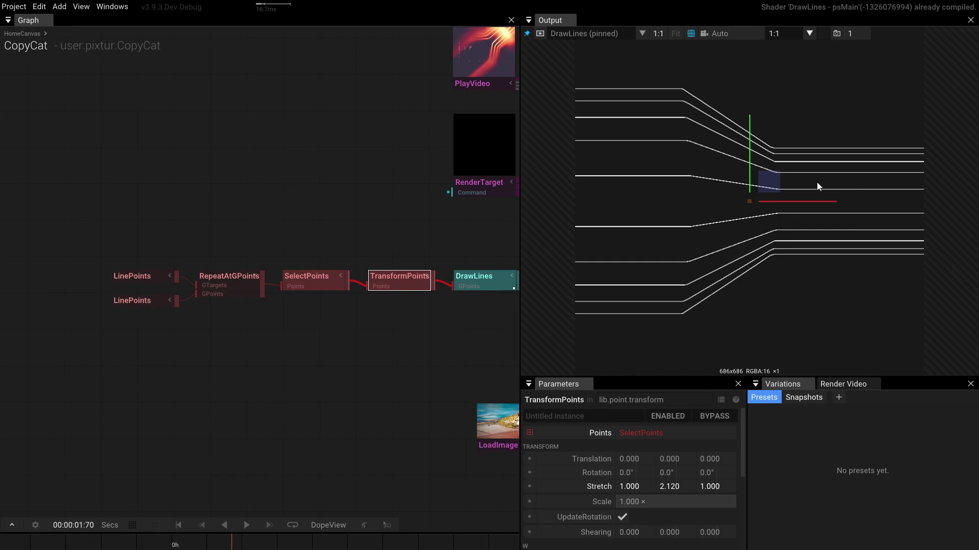
Step: Smooth the bends in the lines by setting the BiasAndGain of SelectPoints to 0.45 and 0.5
left_click(305, 276)
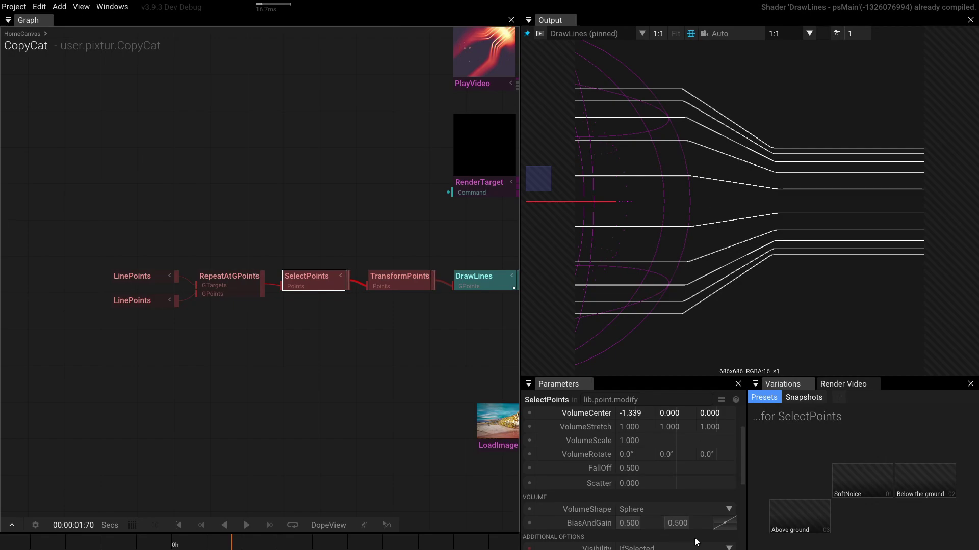
left_click_drag(680, 525, 740, 509)
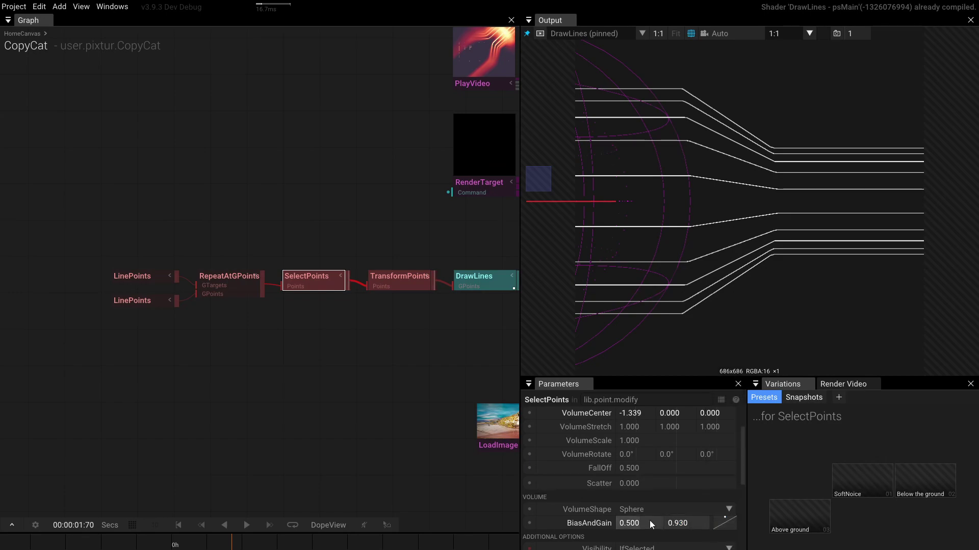
left_click_drag(642, 524, 623, 526)
left_click(611, 524)
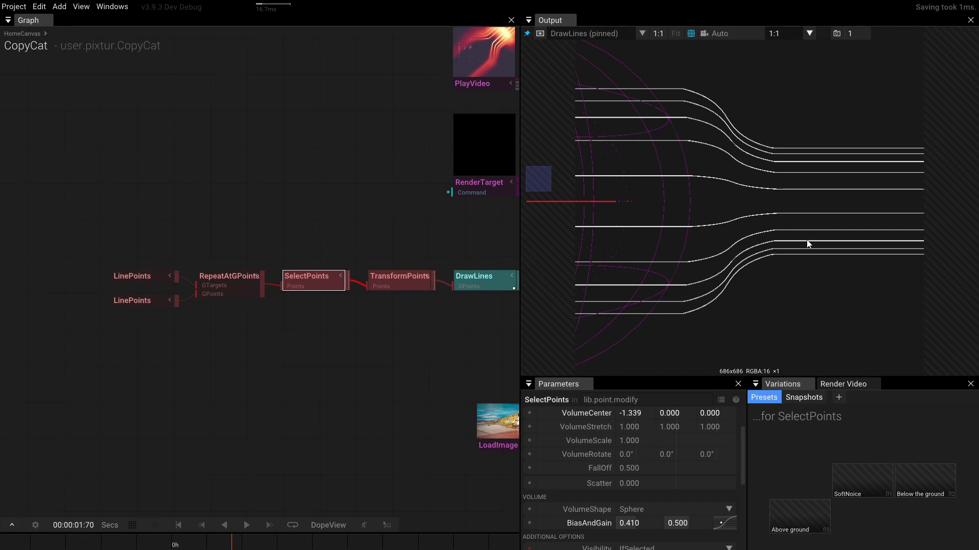
left_click_drag(632, 524, 645, 525)
left_click_drag(392, 379, 346, 373)
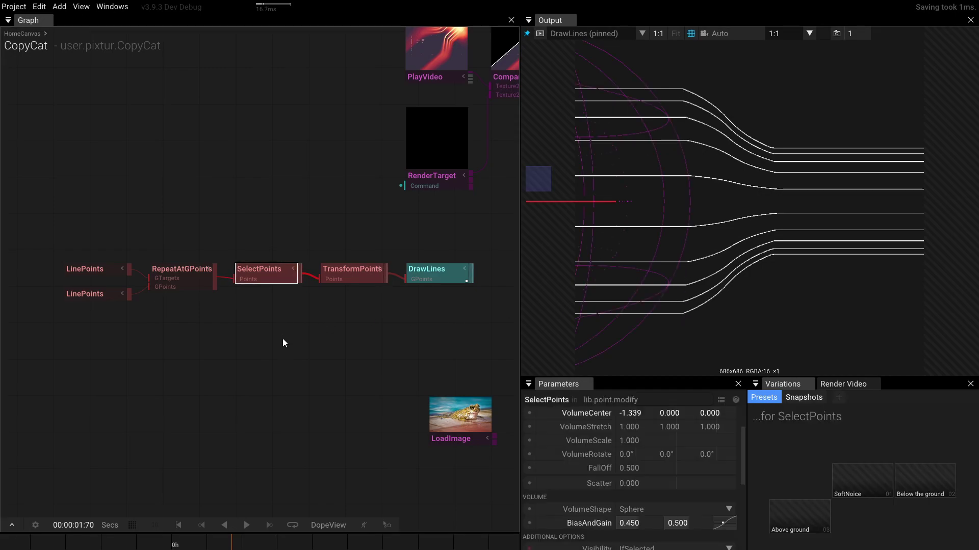
key("Tab")
key("Escape")
left_click_drag(376, 316, 334, 317)
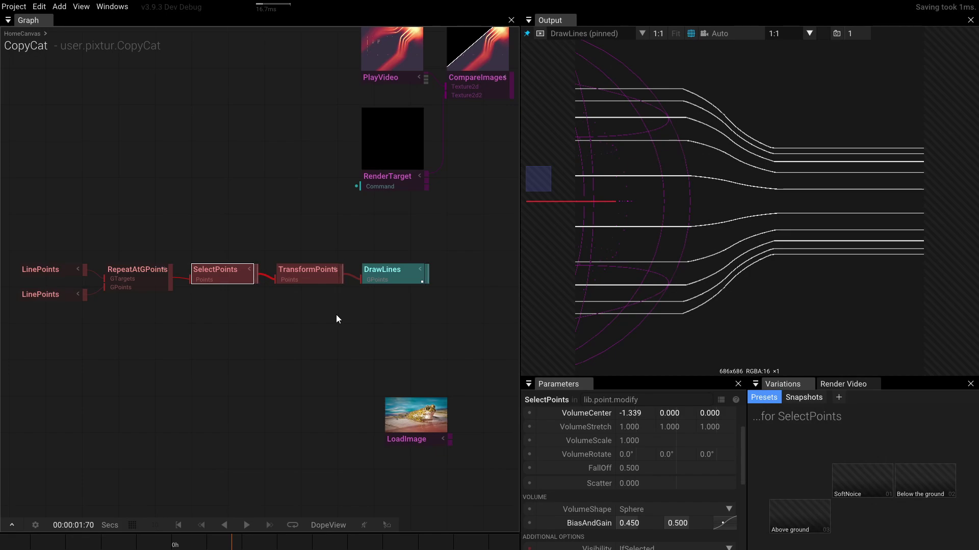
left_click_drag(335, 314, 276, 322)
key("f")
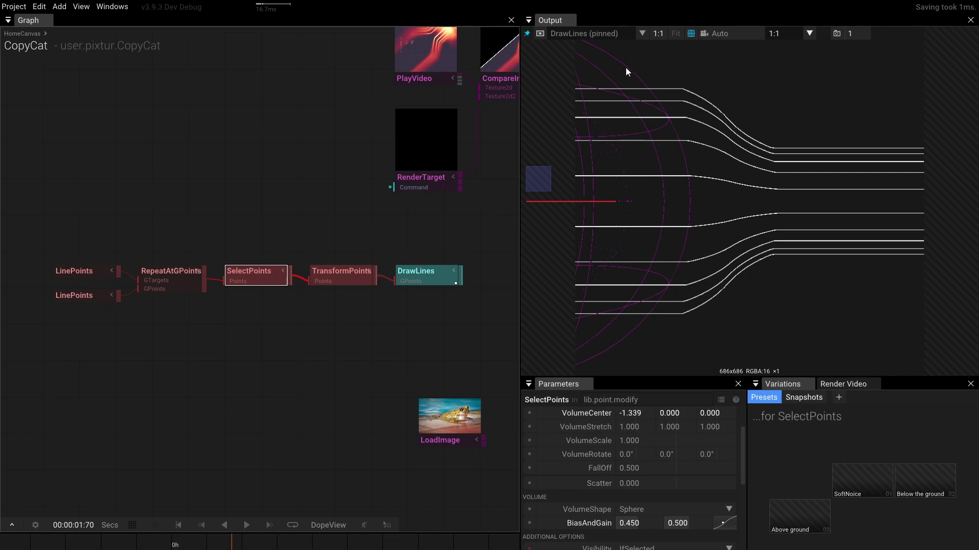
Step: Shift the SelectPoints volume center along X to about -1.067 and change the volume shape to Plane
left_click_drag(547, 201, 595, 180)
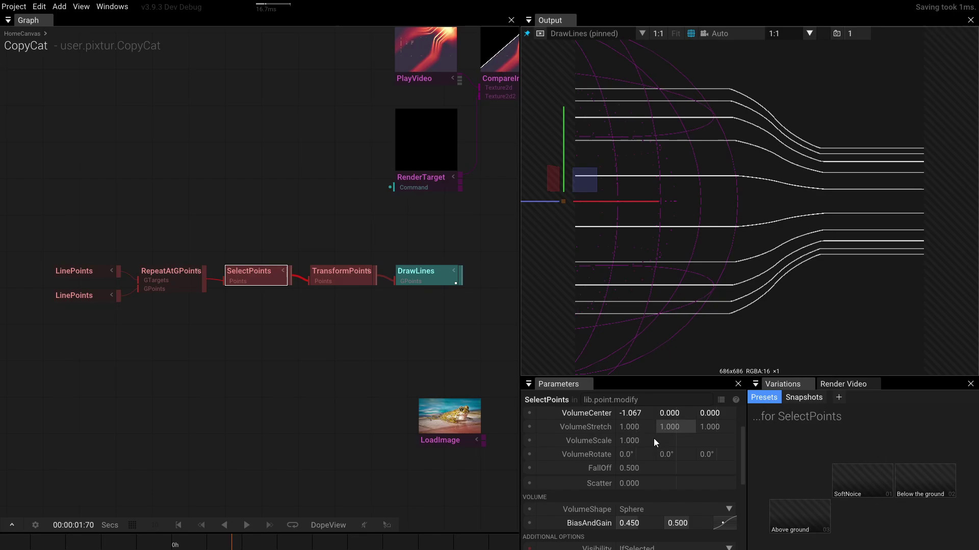
left_click(638, 509)
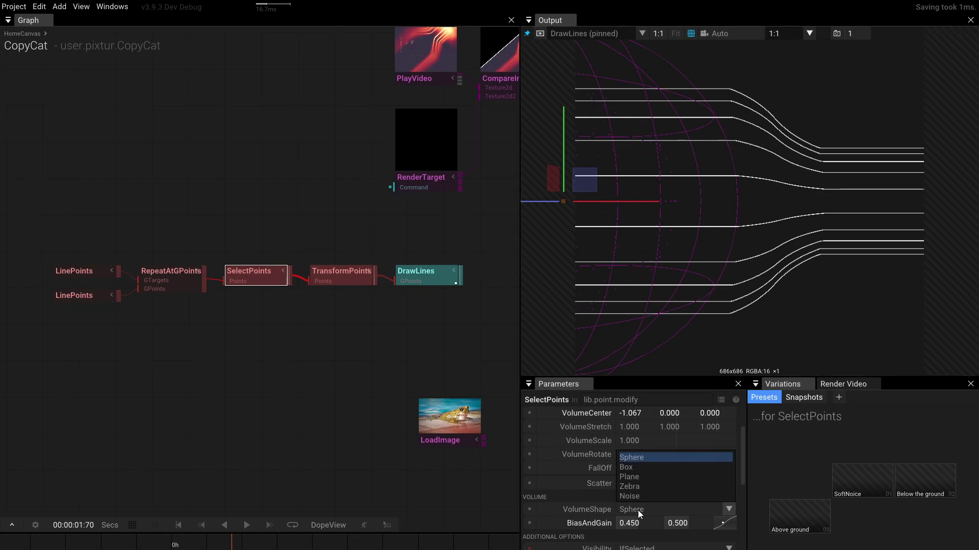
left_click(643, 477)
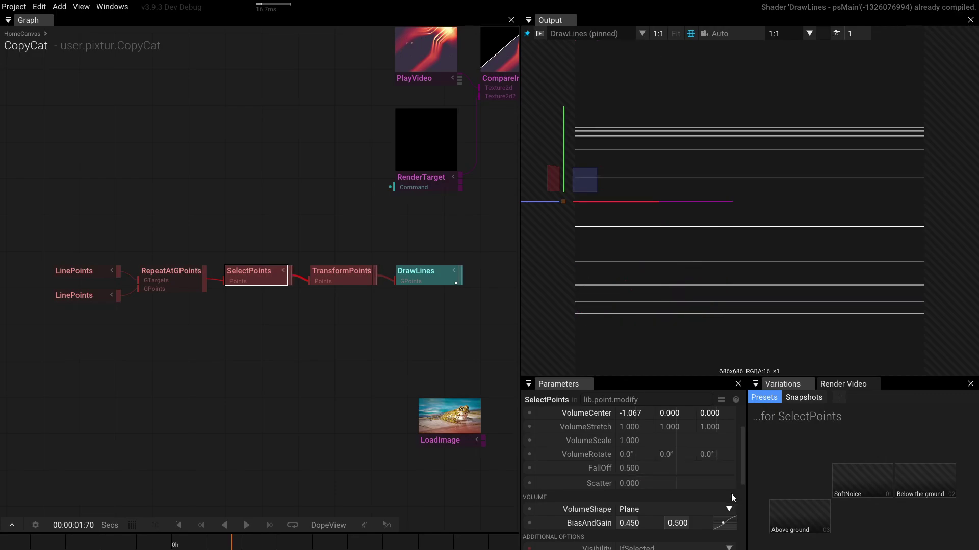
Step: Rotate the SelectPoints plane volume to -90° about Z and move its center along X to about -0.371, with FallOff 0.5
left_click_drag(720, 454, 657, 453)
left_click(706, 455)
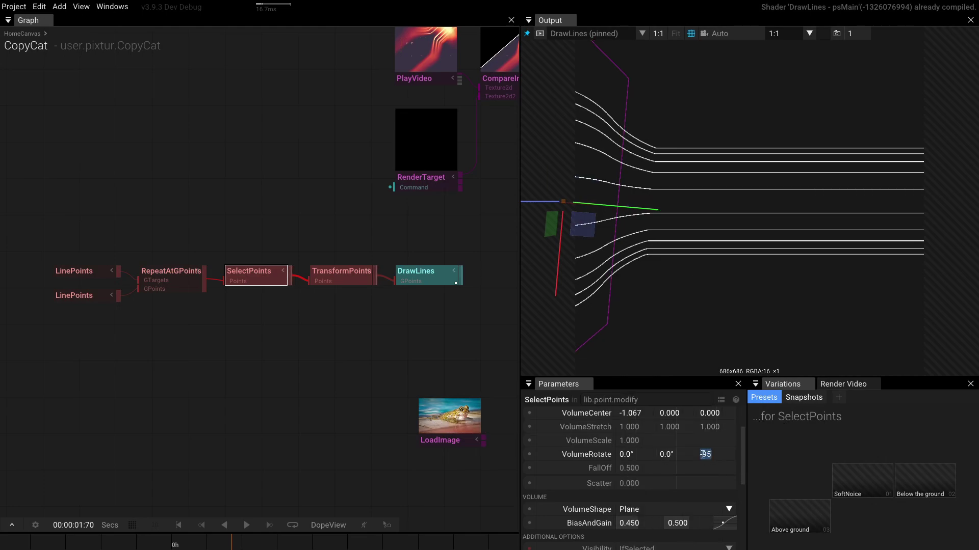
type("-90")
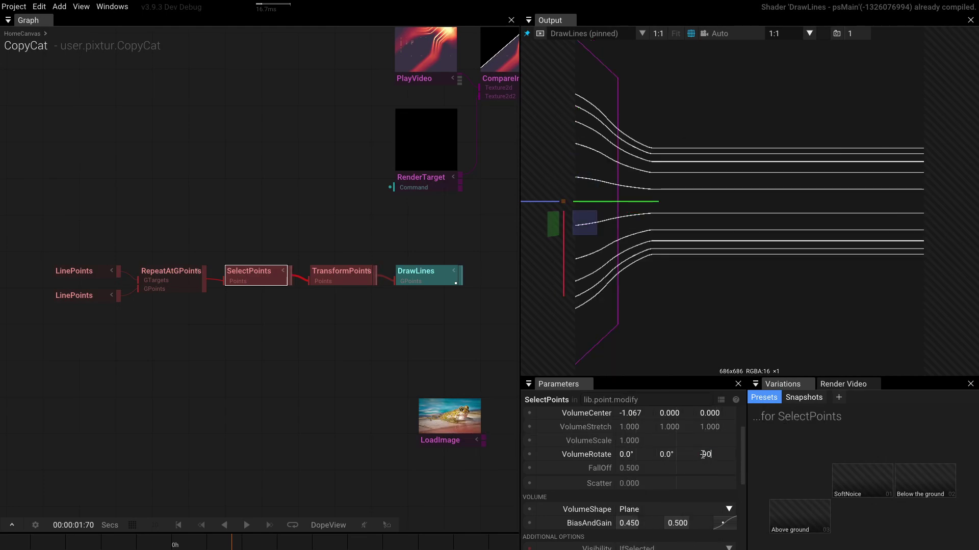
key("Return")
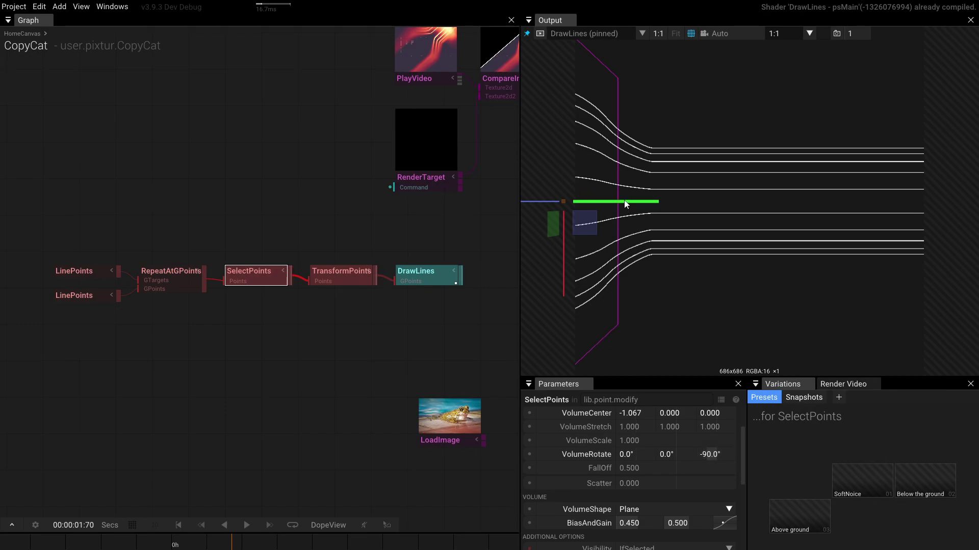
left_click_drag(627, 203, 753, 205)
left_click_drag(618, 467, 650, 455)
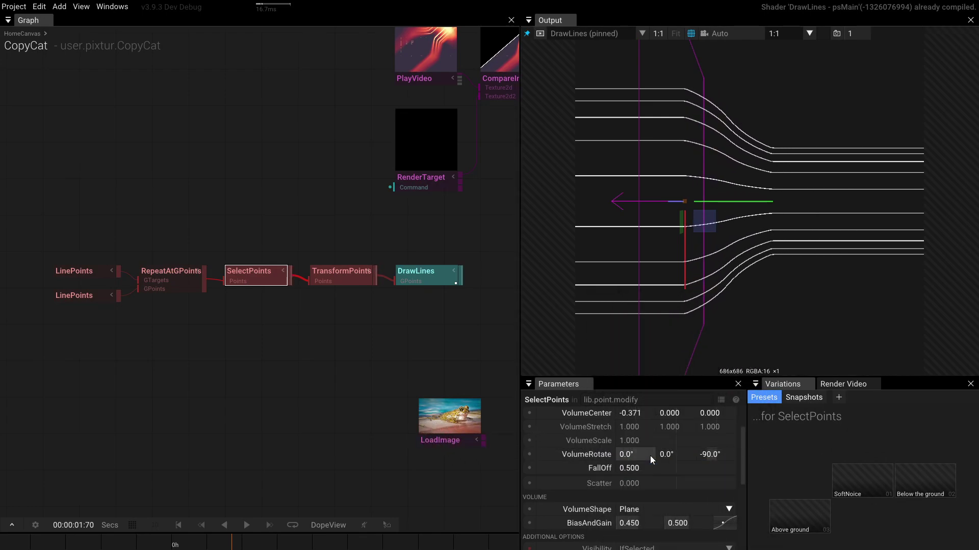
Step: Add a Group operator after DrawLines and connect its output to the Command input of RenderTarget
left_click_drag(476, 228, 299, 278)
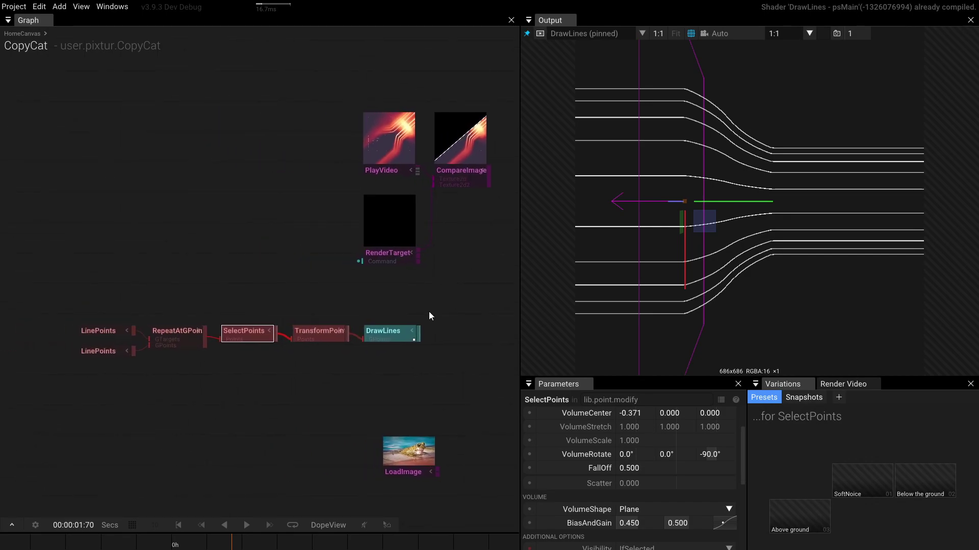
left_click_drag(428, 306, 41, 385)
left_click_drag(390, 334, 204, 273)
key("Tab")
type("gro")
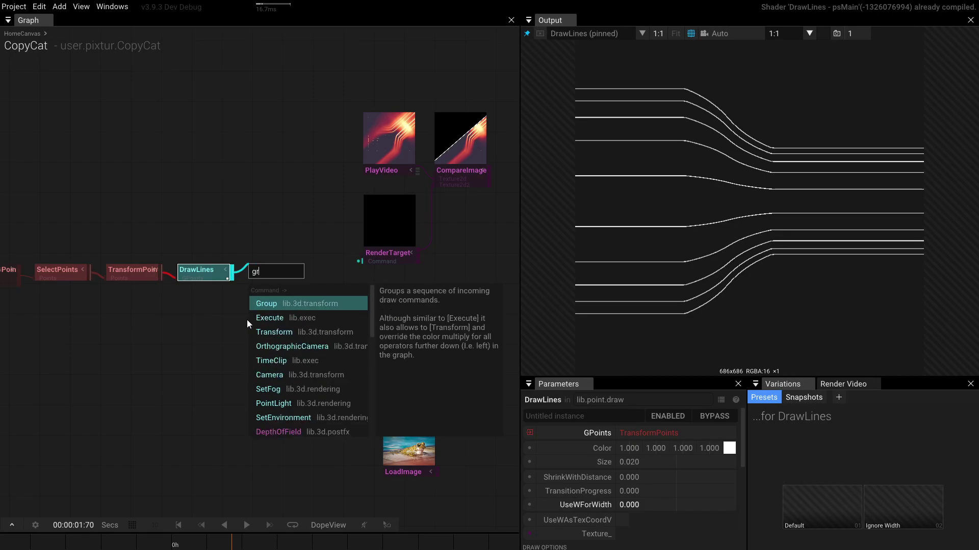
key("Return")
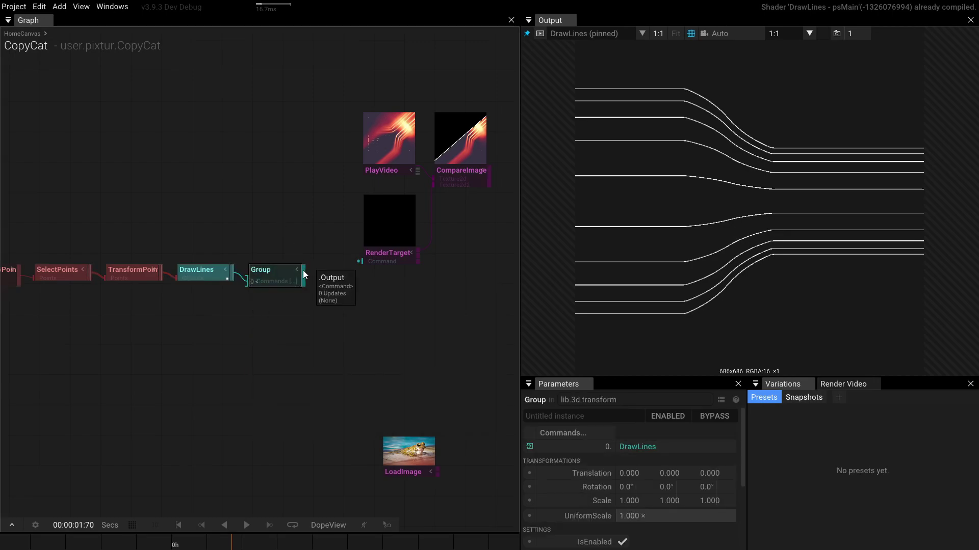
left_click_drag(303, 275, 358, 258)
Step: Pin RenderTarget to the output view, replacing it with CompareImages to check the lines against the reference video
left_click(395, 252)
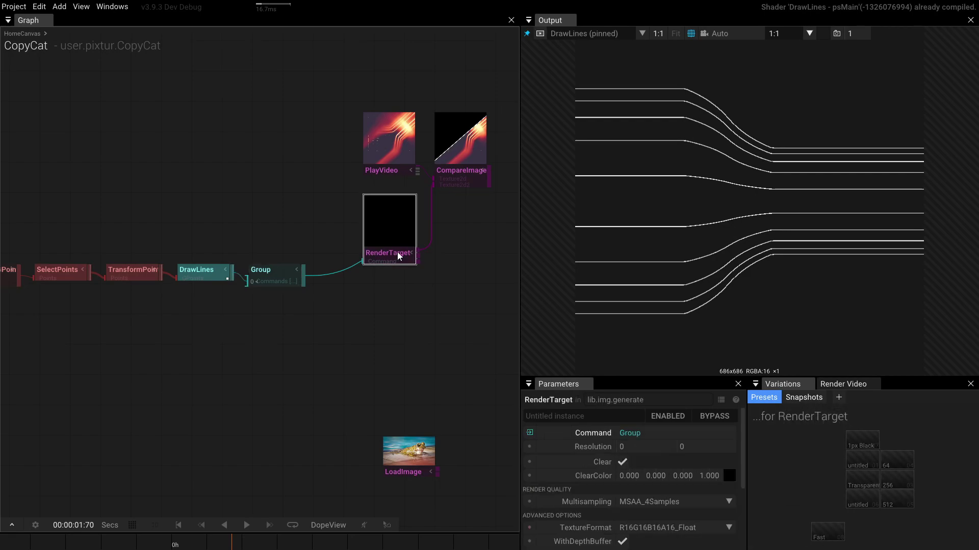
key("p")
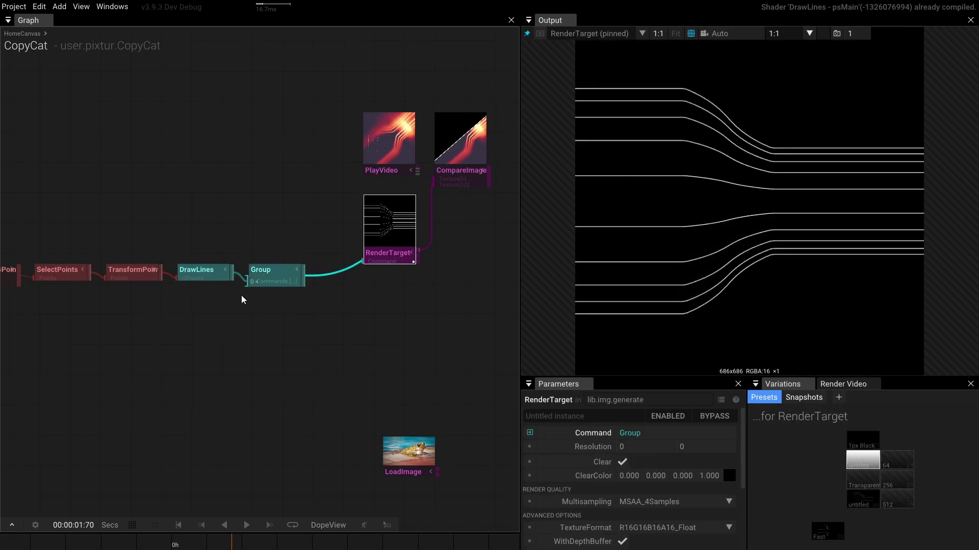
left_click(461, 175)
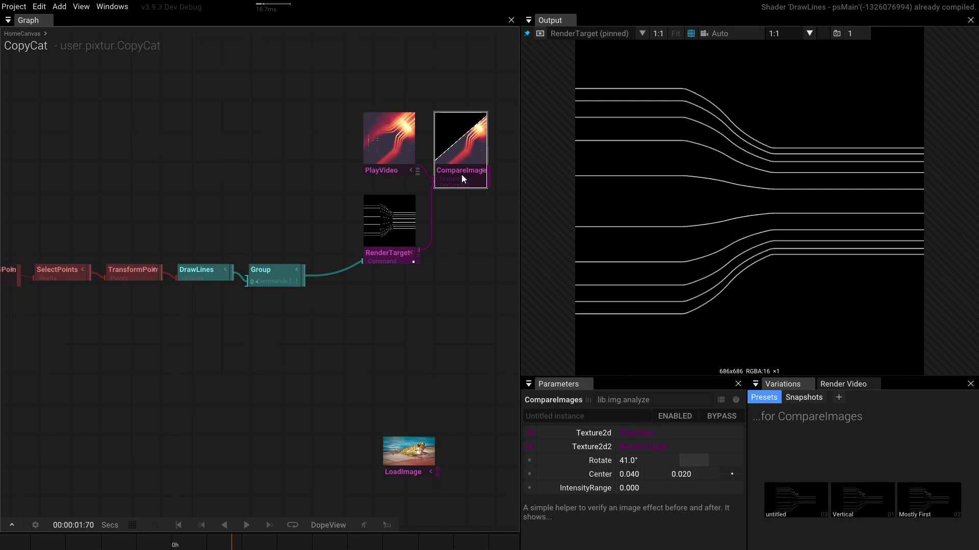
key("p")
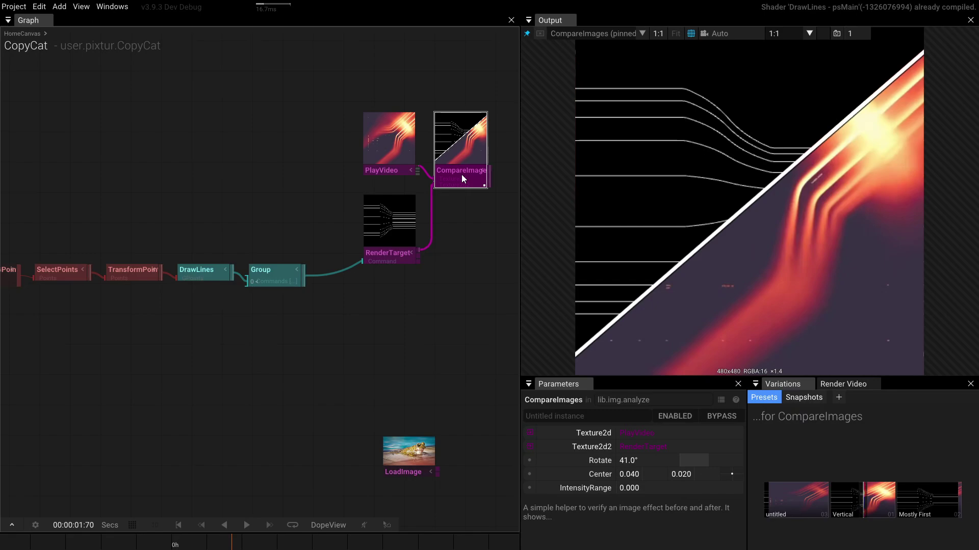
Step: Set the Z rotation of the Group operator to 41° to tilt the lines like the reference
left_click_drag(221, 271, 303, 224)
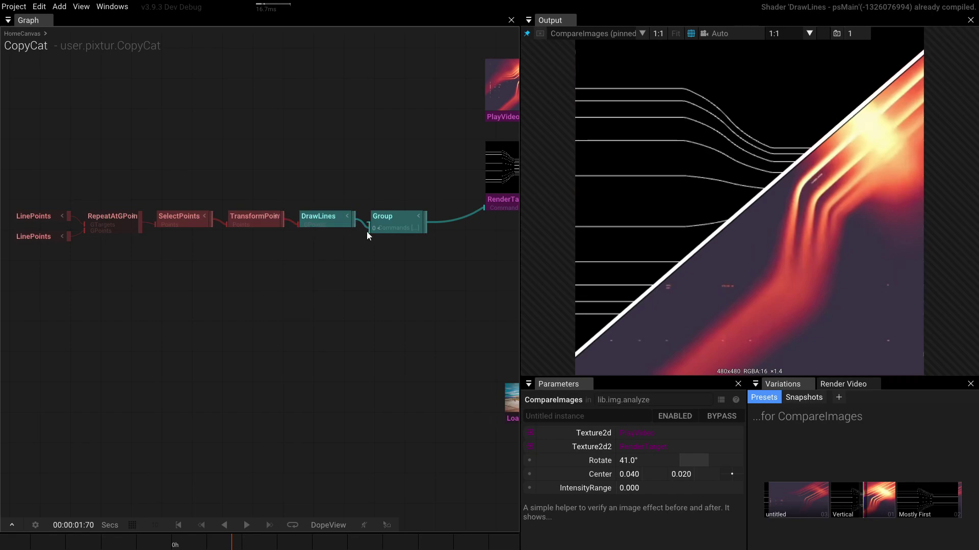
left_click(398, 225)
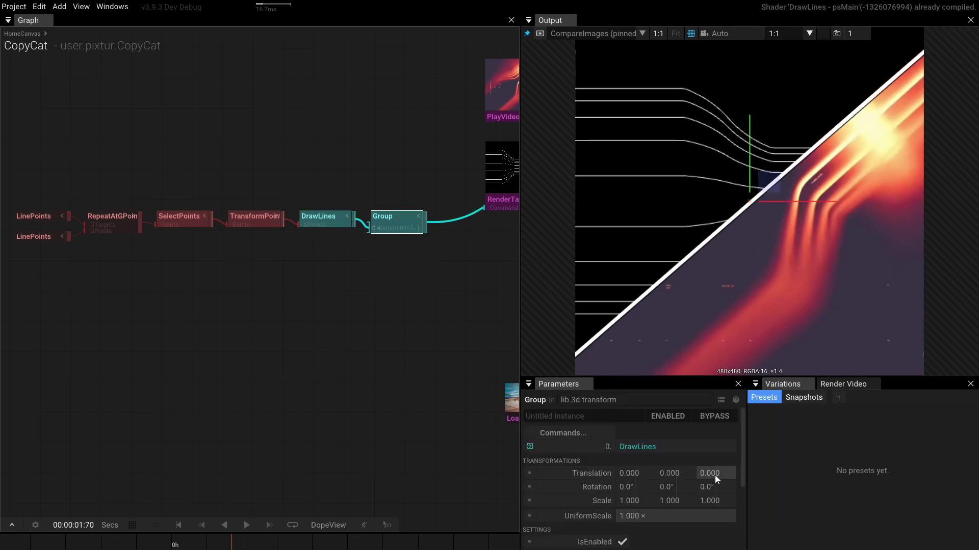
left_click_drag(709, 491, 768, 523)
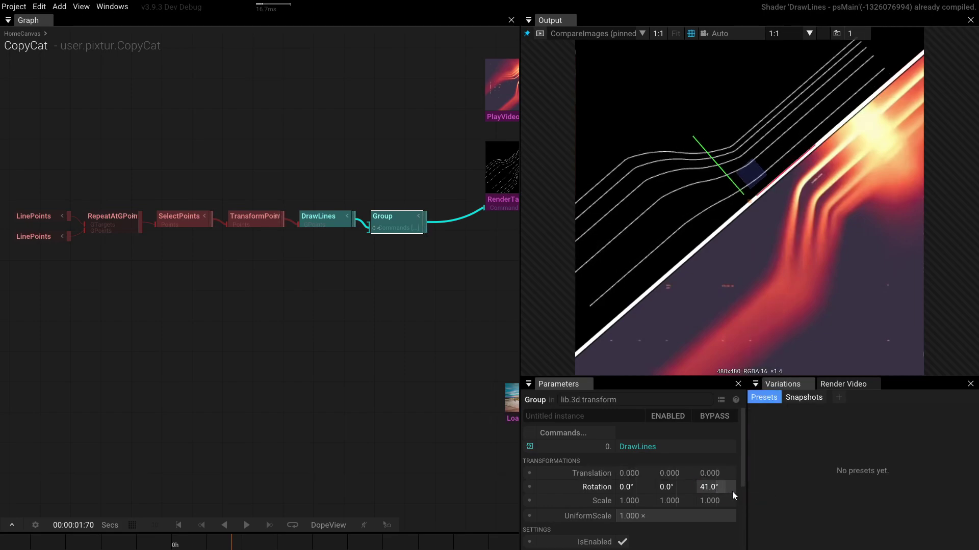
Step: Set the LengthFactor of the lower LinePoints to 3.16 and shift the SelectPoints volume center along X to about -0.153
left_click_drag(135, 299, 221, 290)
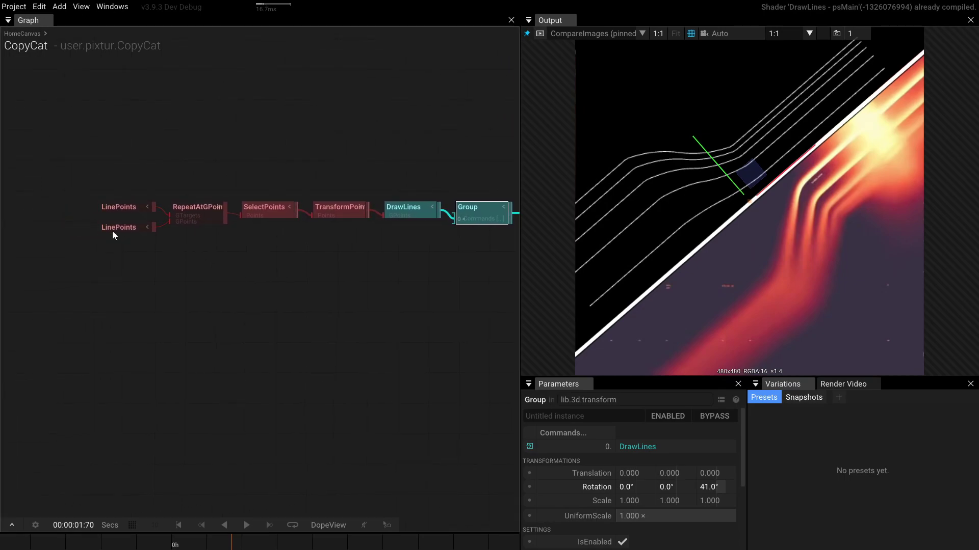
left_click(119, 228)
left_click_drag(635, 473, 807, 456)
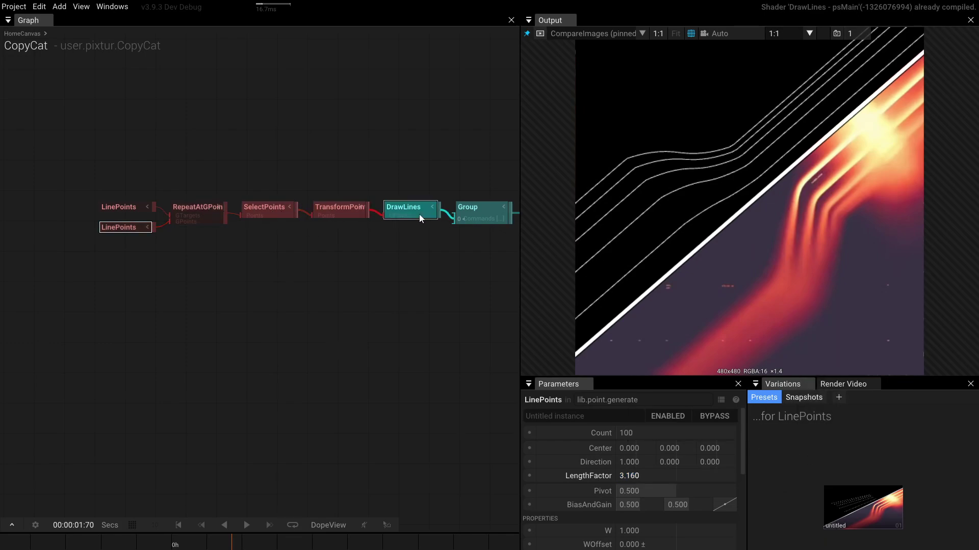
left_click(280, 213)
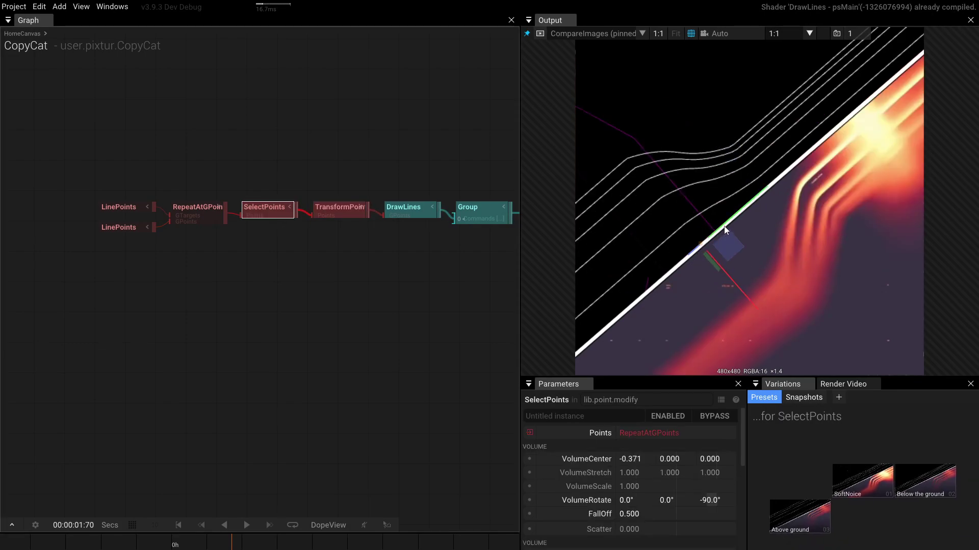
left_click_drag(725, 230, 759, 207)
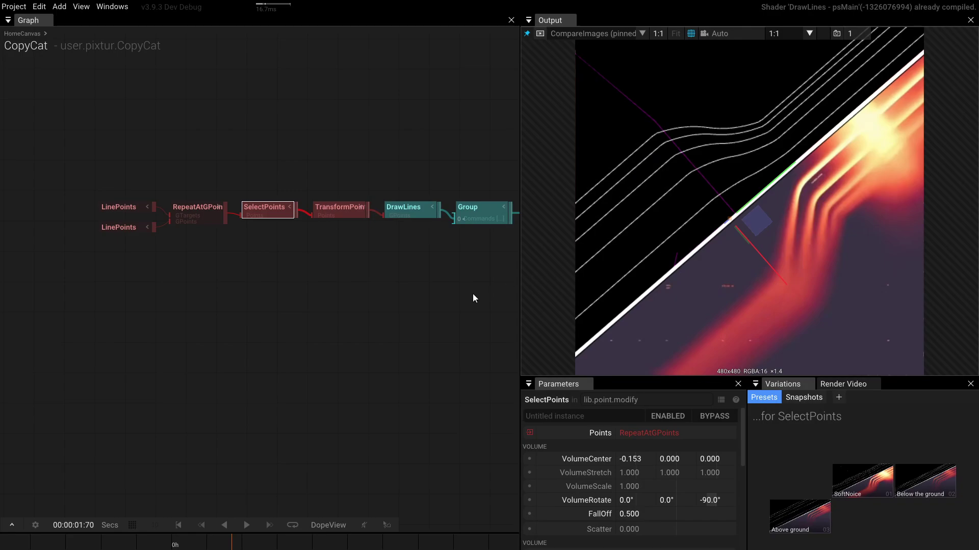
left_click_drag(472, 298, 401, 293)
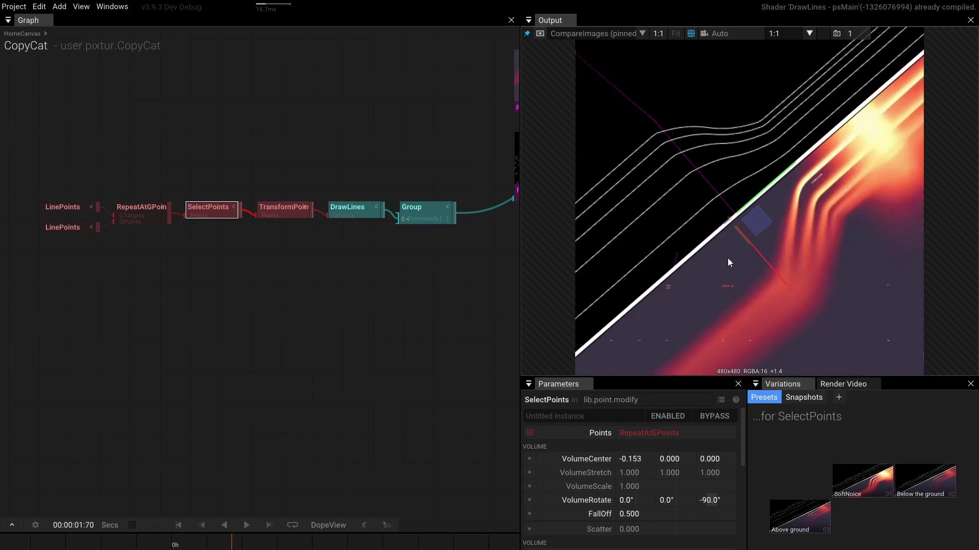
scroll(851, 150, "up", 8)
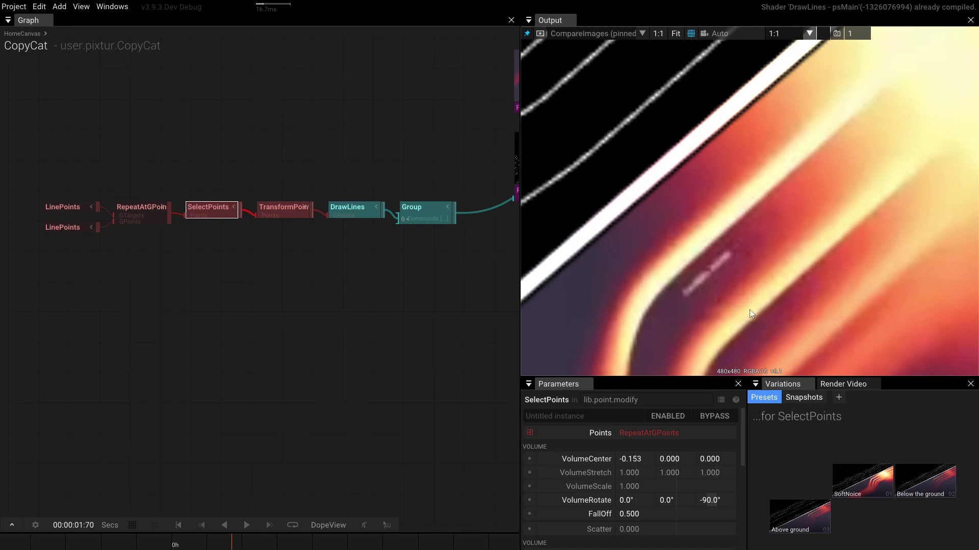
scroll(783, 270, "down", 1)
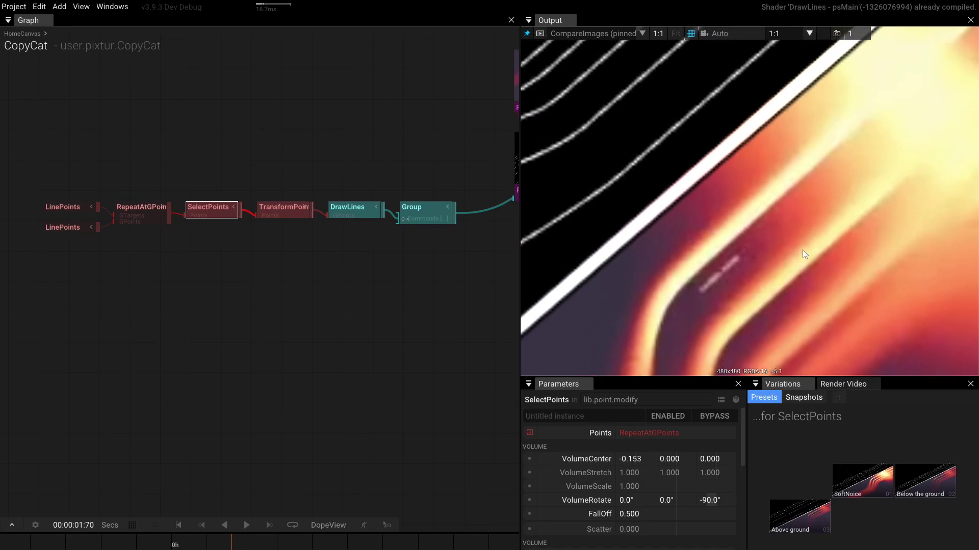
key("f")
Step: Branch a DrawRibbons operator off TransformPoints and connect it to Group in place of DrawLines
left_click_drag(446, 289, 323, 353)
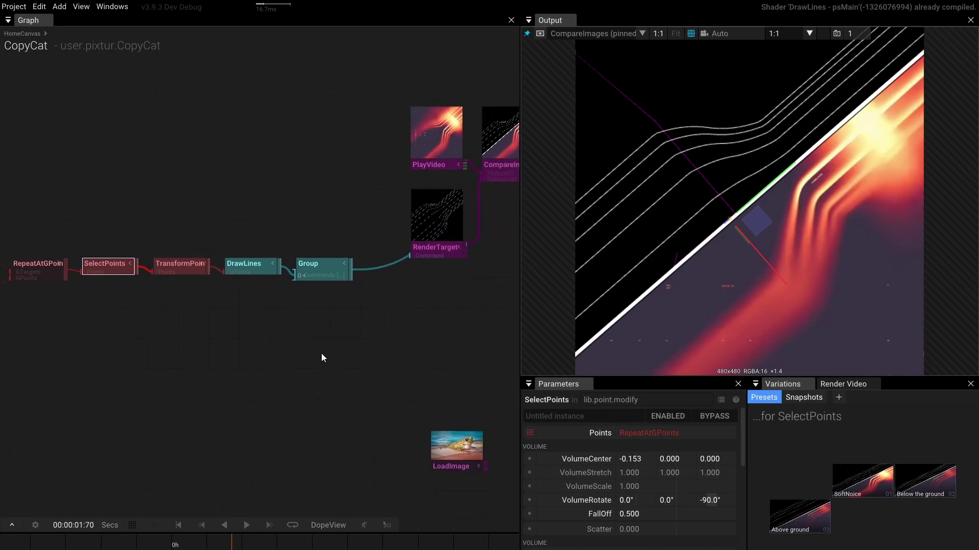
scroll(304, 339, "up", 1)
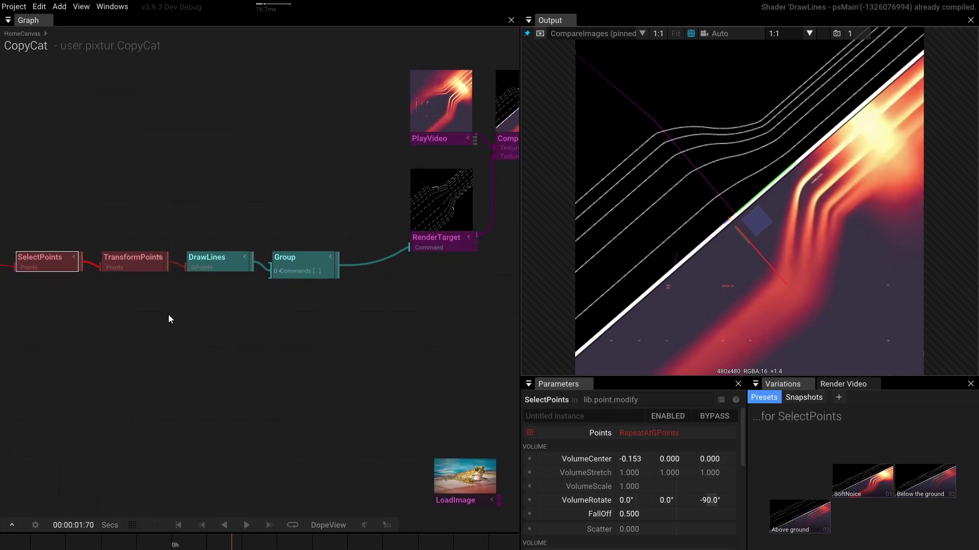
left_click_drag(166, 270, 180, 326)
type("draw")
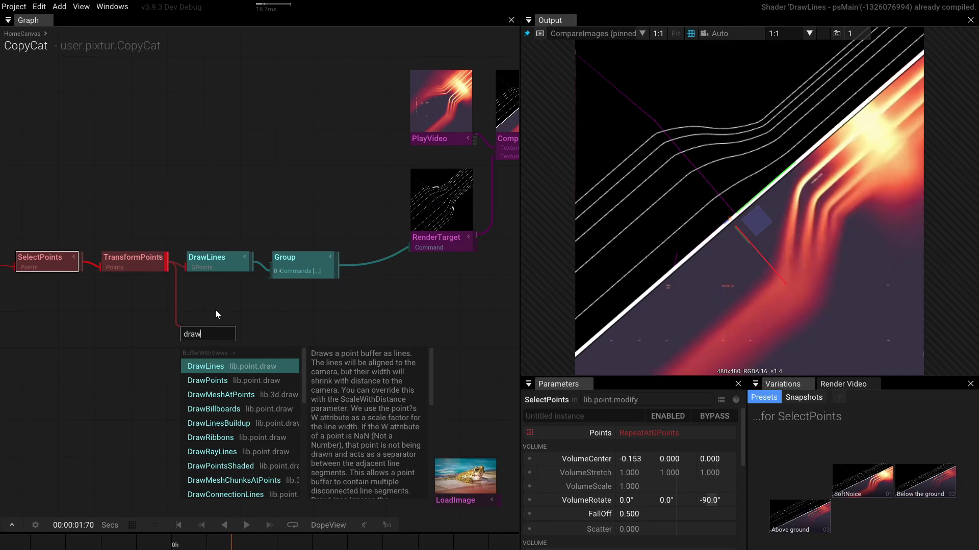
type("rib")
key("Return")
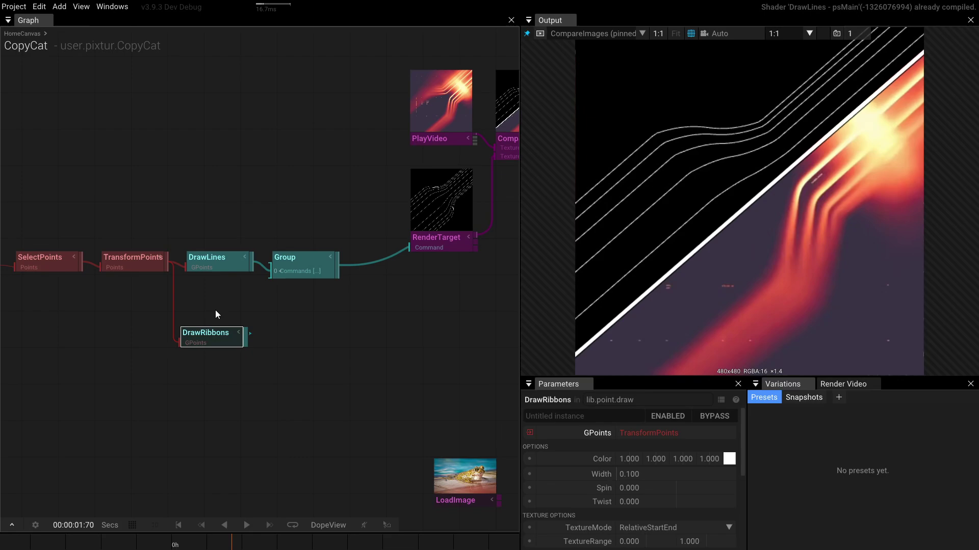
left_click_drag(245, 336, 226, 200)
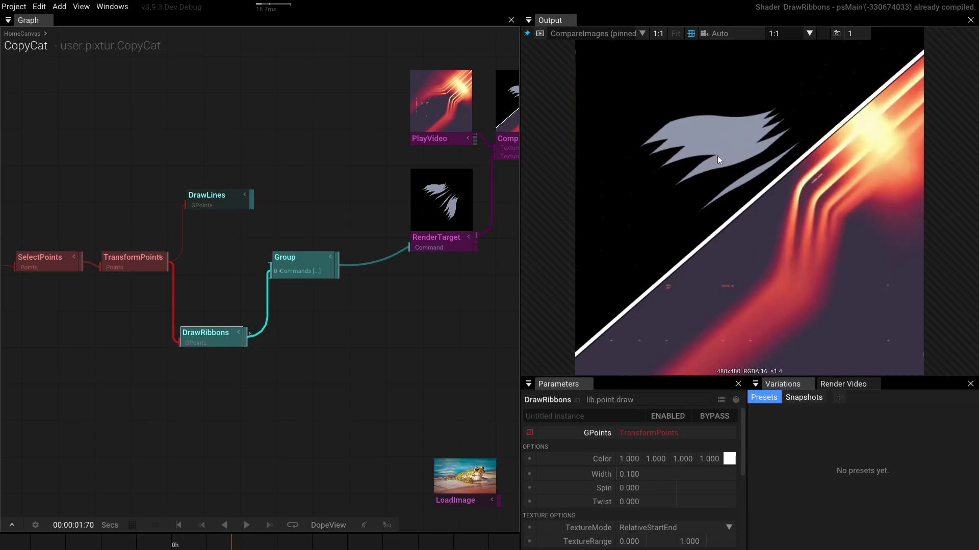
Step: Set the Spin of DrawRibbons to 90 and its Width to 0.2, then save the project
left_click_drag(84, 423, 262, 383)
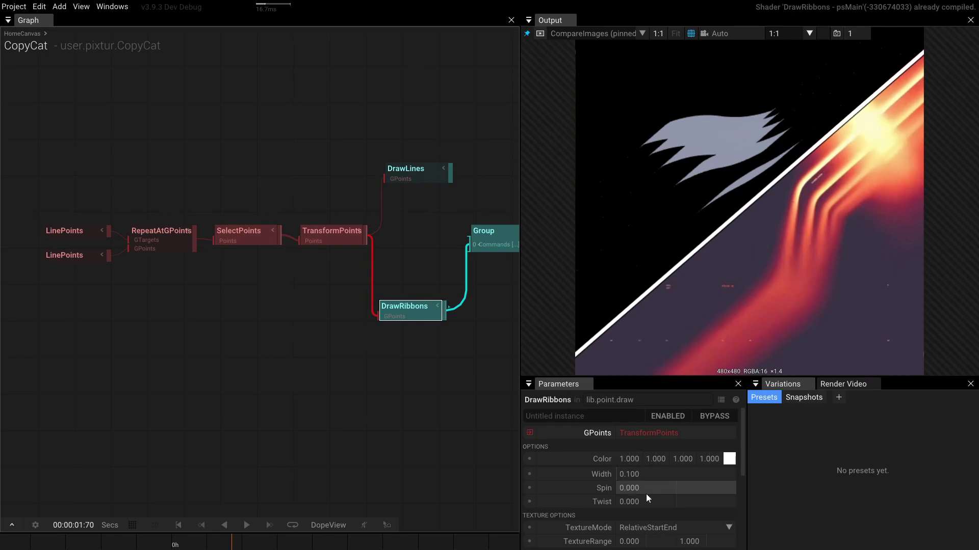
left_click_drag(649, 494, 744, 476)
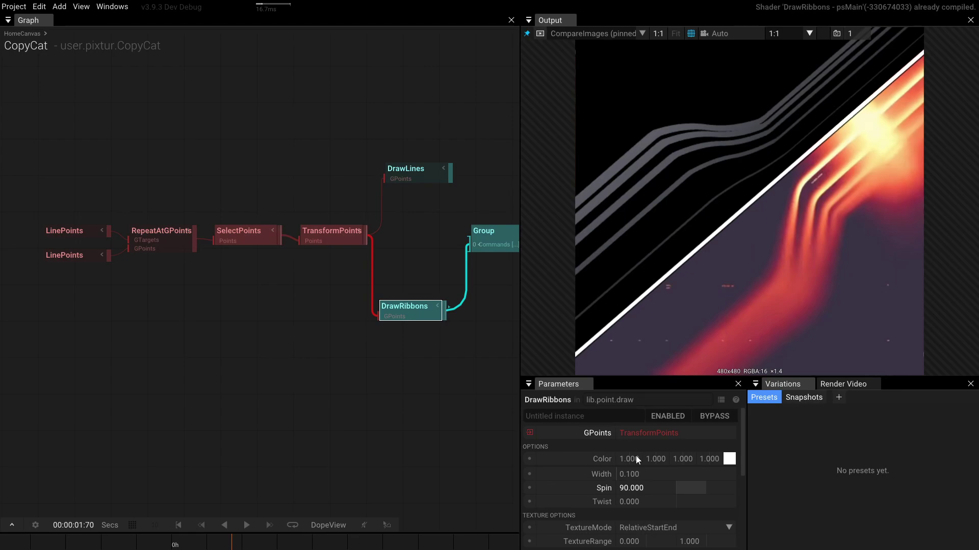
left_click_drag(632, 474, 904, 376)
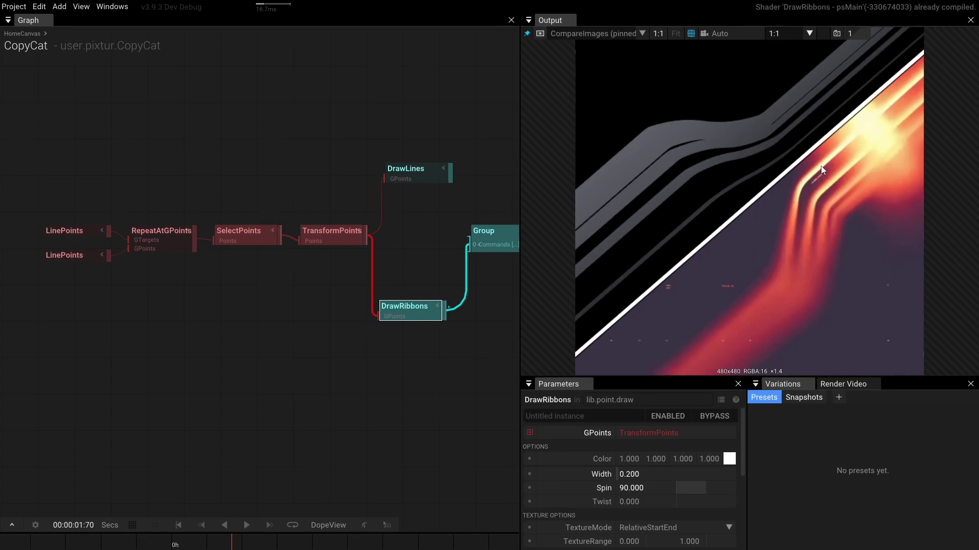
key("ctrl+s")
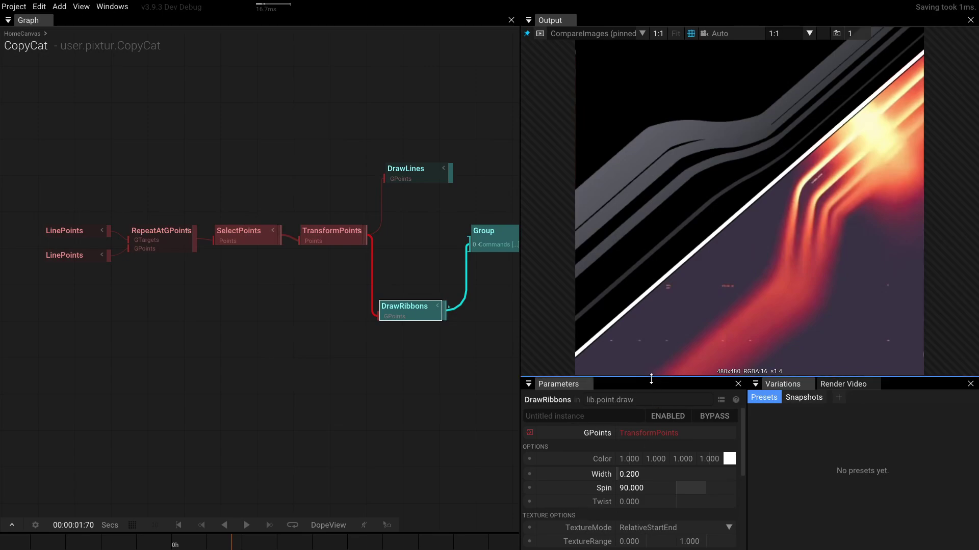
Step: Insert a SetMaterial operator between DrawRibbons and Group, leaving room for it in the graph
left_click_drag(651, 377, 657, 291)
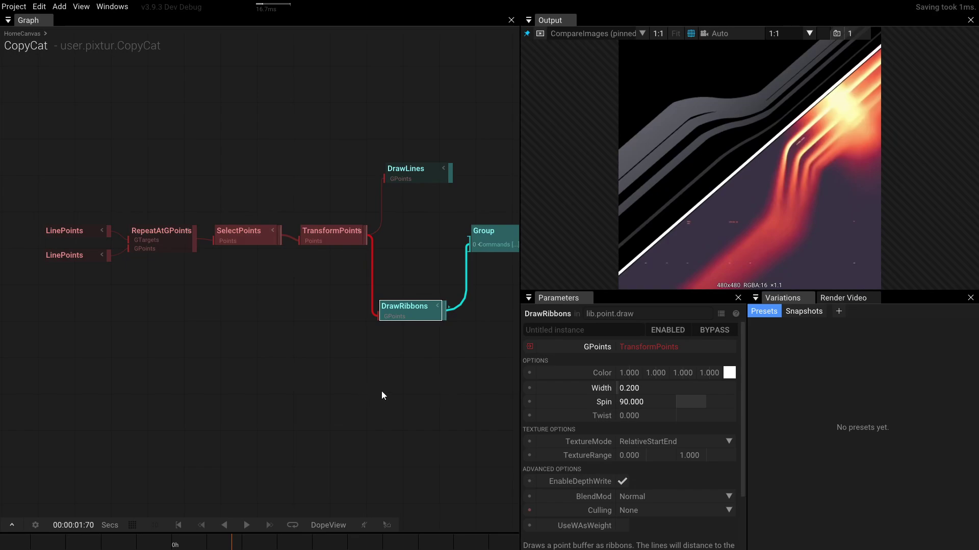
left_click_drag(383, 395, 186, 393)
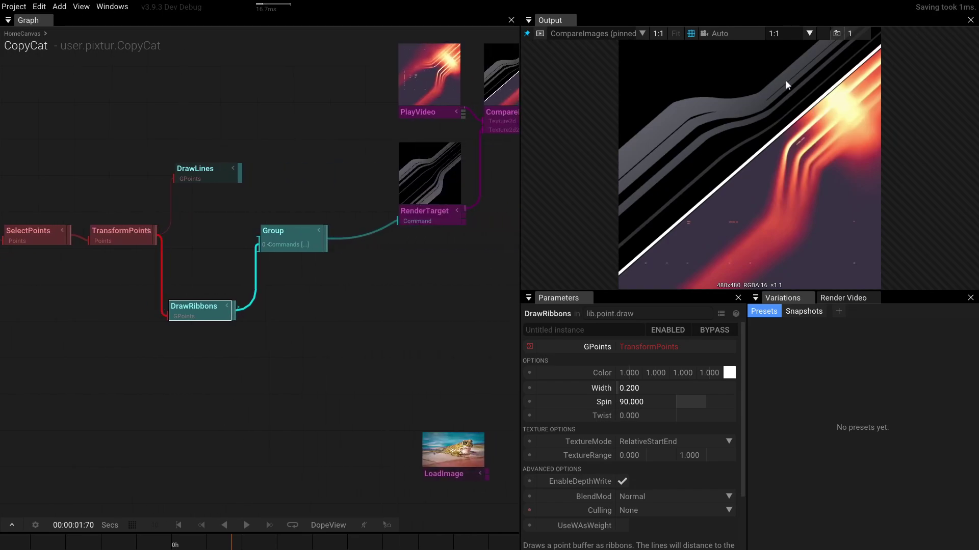
left_click_drag(93, 460, 373, 377)
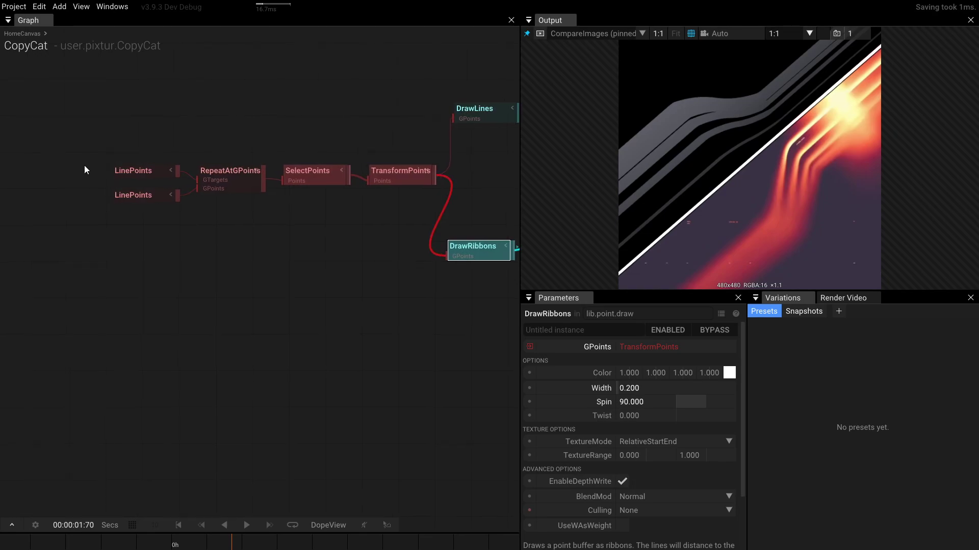
left_click_drag(84, 165, 470, 259)
left_click_drag(457, 248, 286, 249)
left_click(323, 217)
left_click(325, 252)
key("Tab")
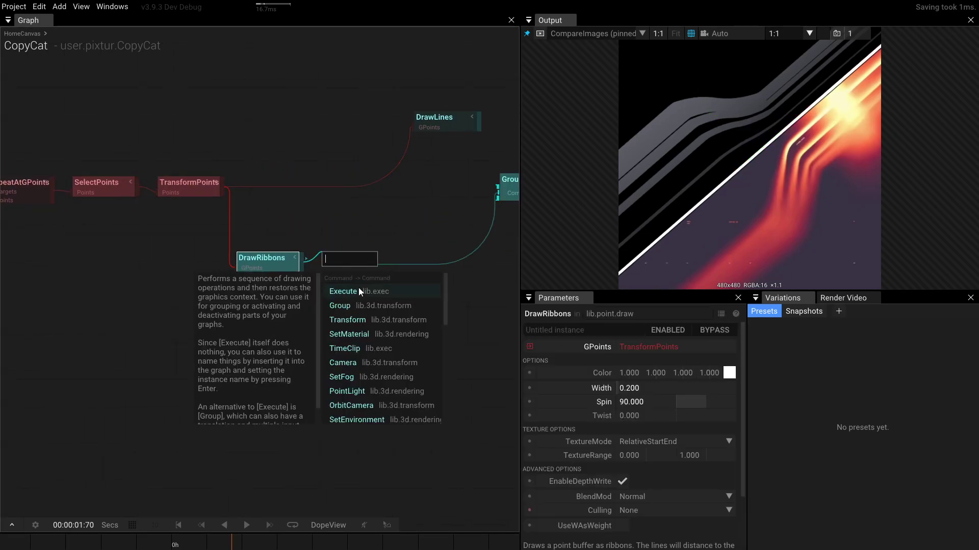
type("set")
key("Return")
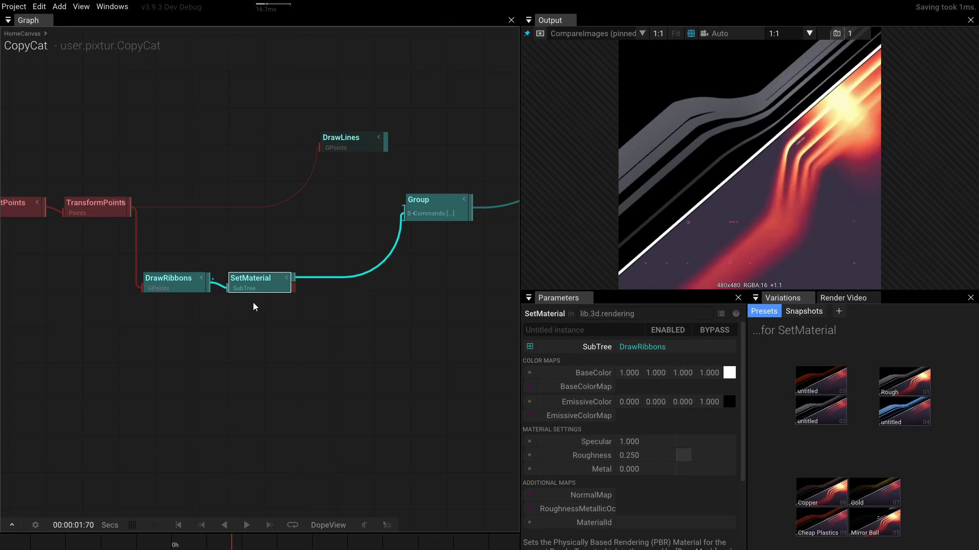
Step: Connect a new LinearGradient operator to the BaseColorMap of SetMaterial and place it below DrawRibbons
left_click(530, 373)
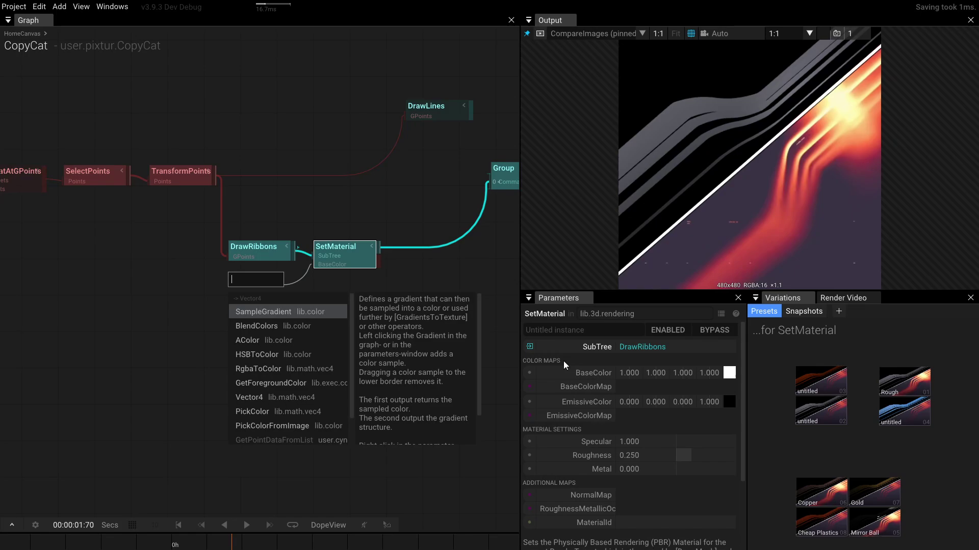
key("Escape")
left_click(529, 386)
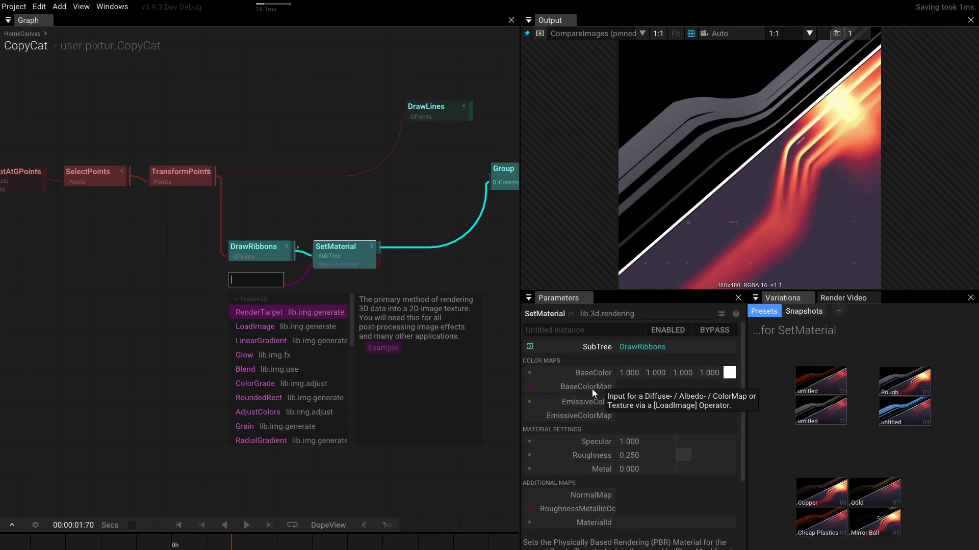
key("Down")
key("Down")
key("Return")
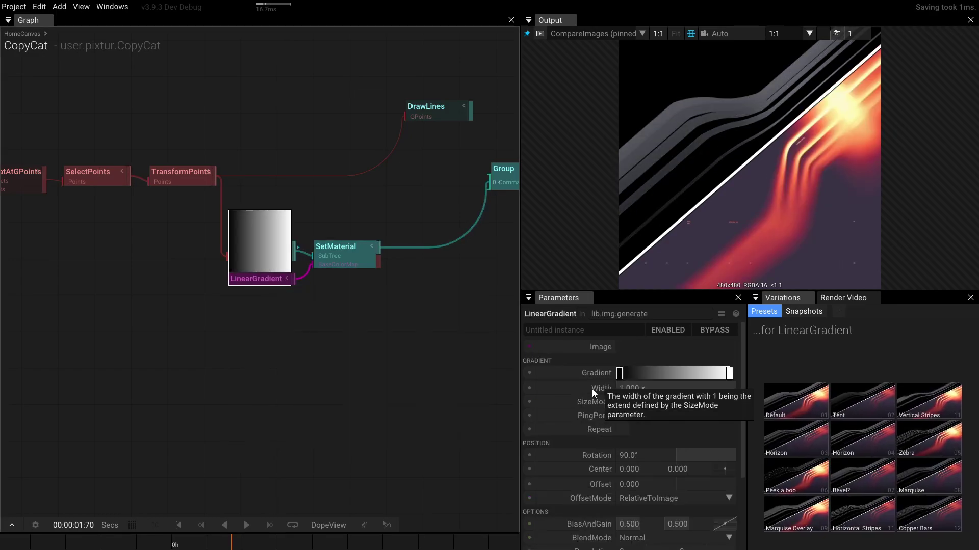
left_click_drag(261, 271, 265, 346)
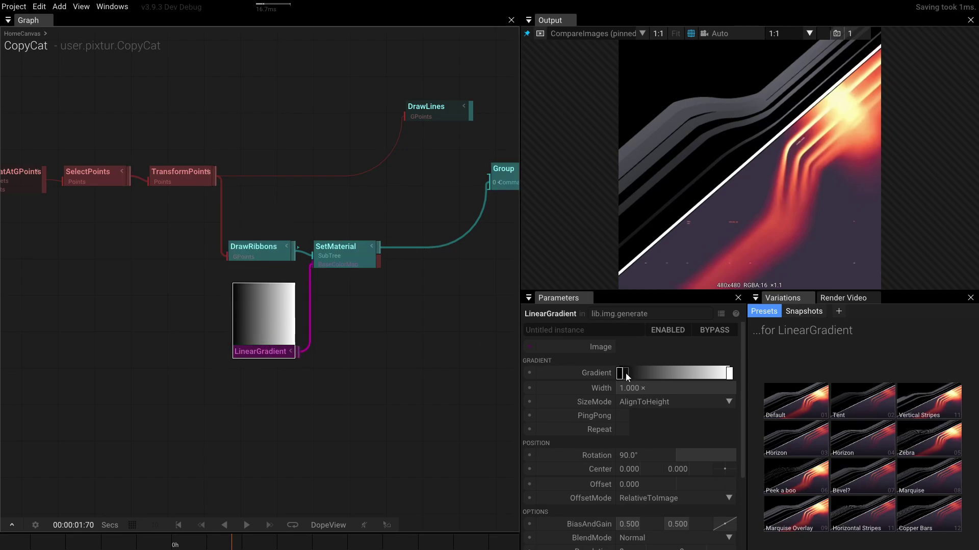
Step: Set the LinearGradient rotation to 0° and nudge the operator clear of DrawRibbons
left_click(644, 454)
type("0")
key("Return")
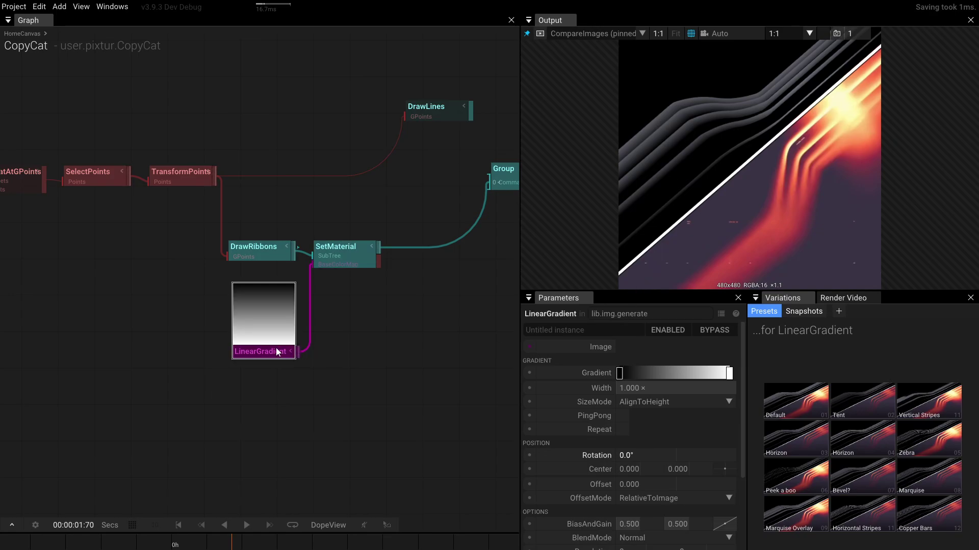
left_click_drag(278, 355, 269, 363)
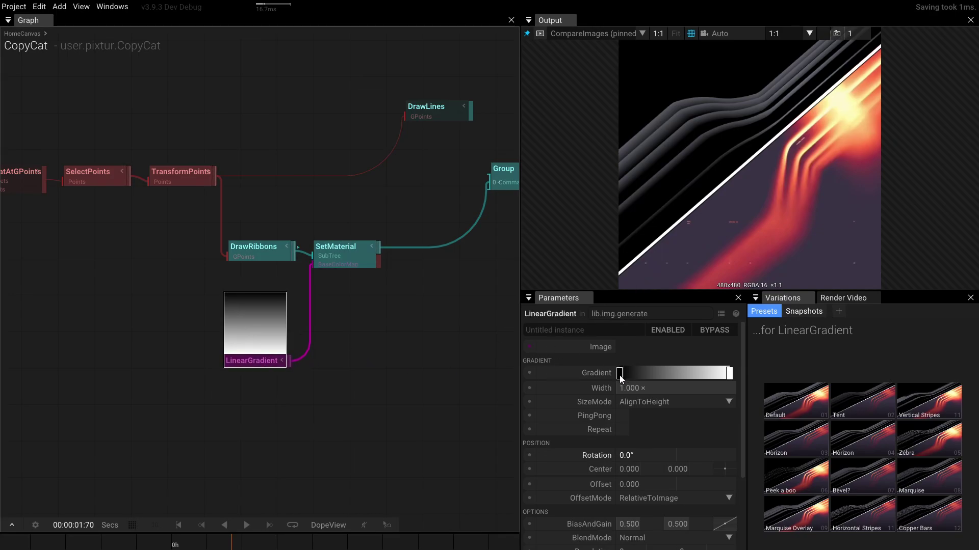
Step: Change the first color stop of the LinearGradient to white with an alpha of 0
left_click_drag(620, 375, 628, 354)
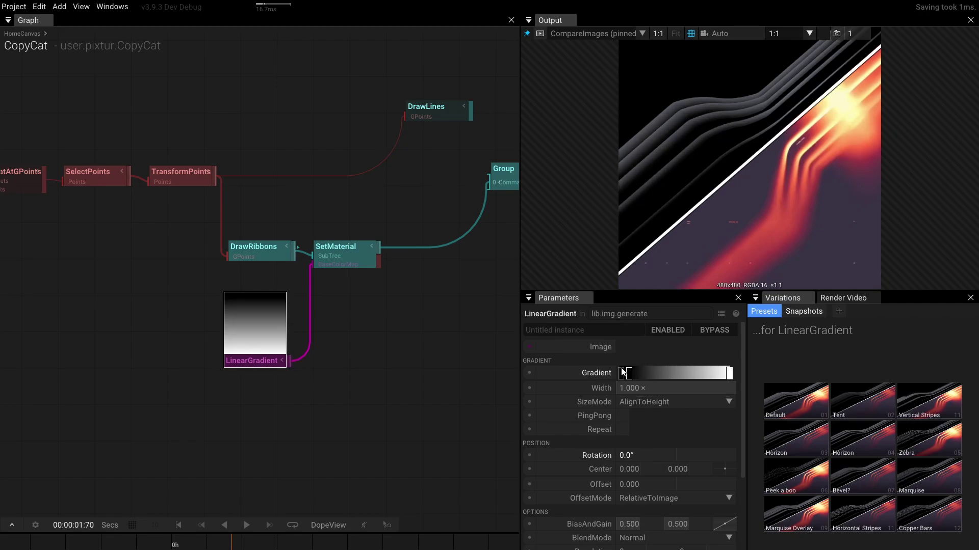
left_click(630, 374)
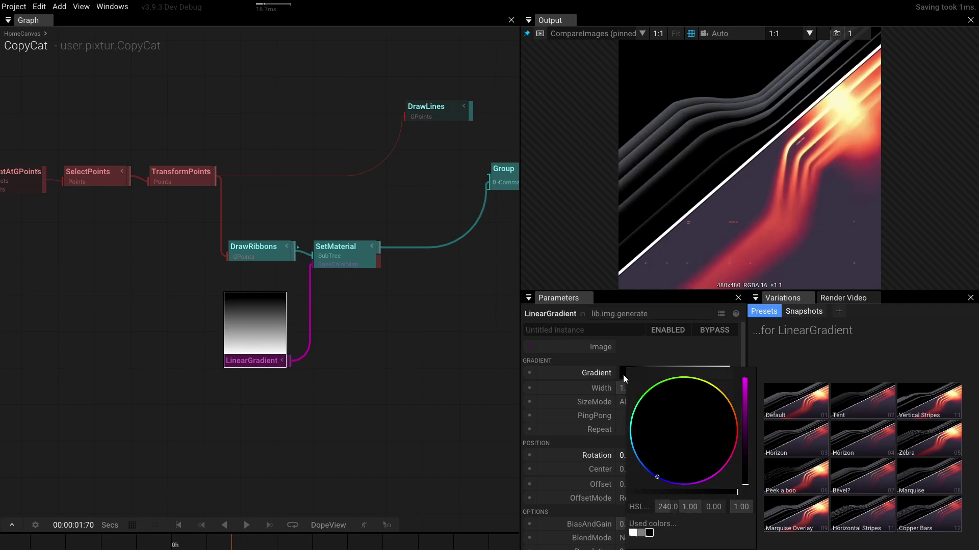
left_click(623, 374)
left_click_drag(628, 429, 674, 405)
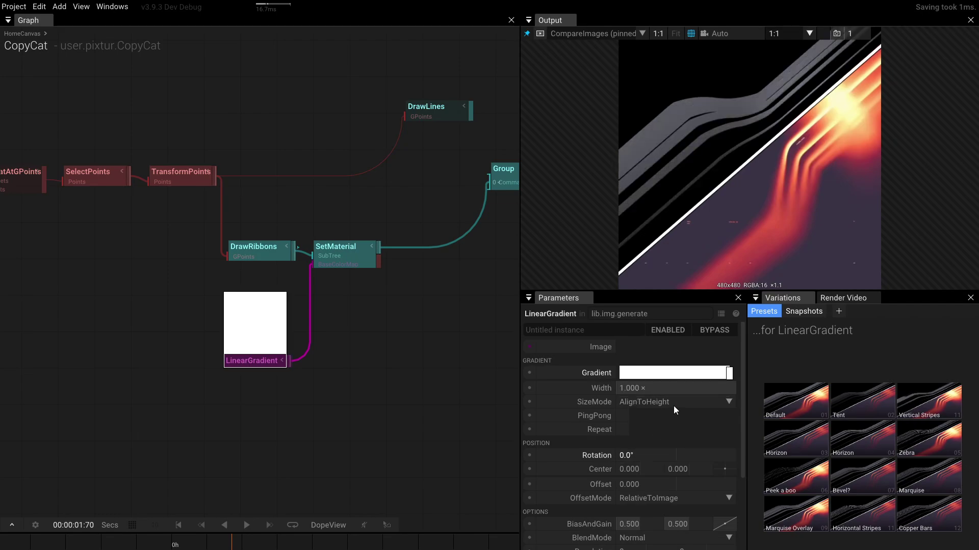
left_click(621, 375)
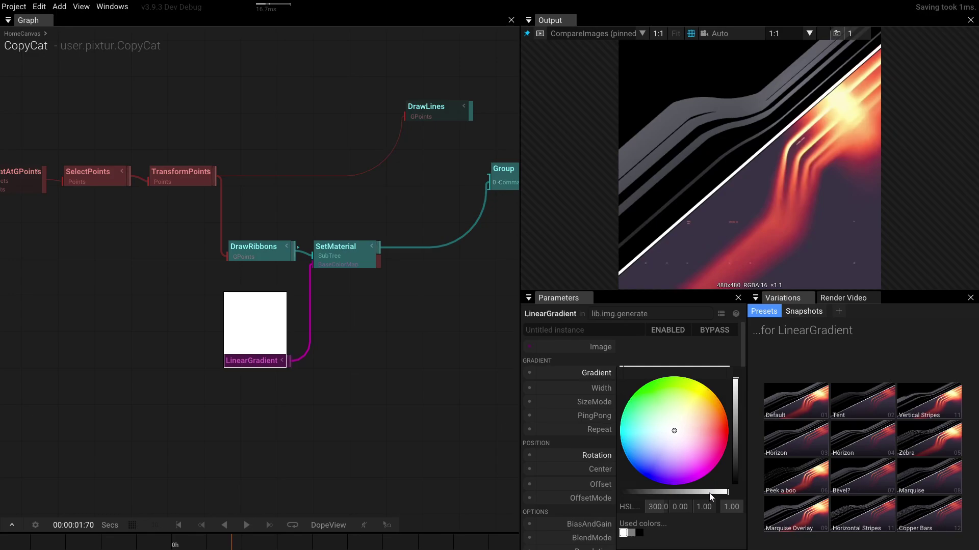
left_click_drag(711, 494, 518, 472)
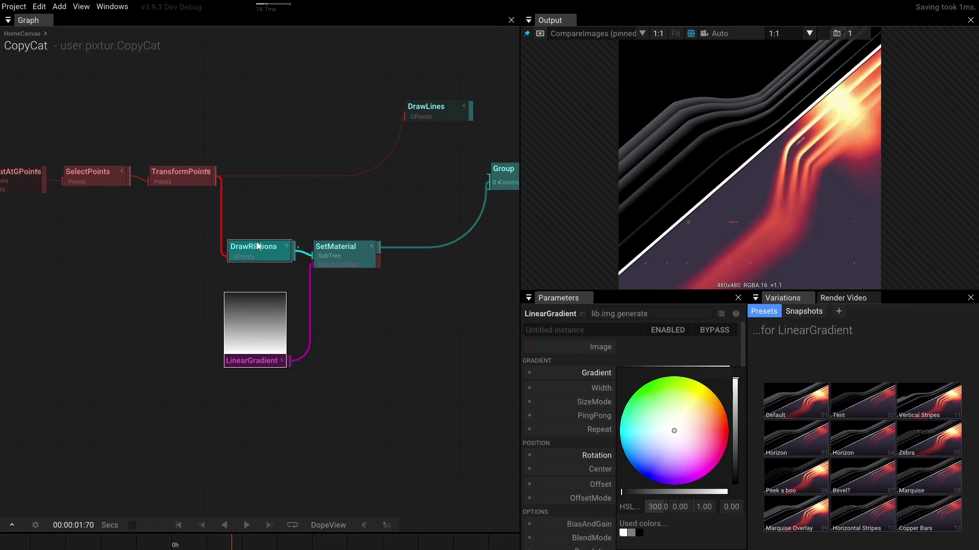
left_click(369, 381)
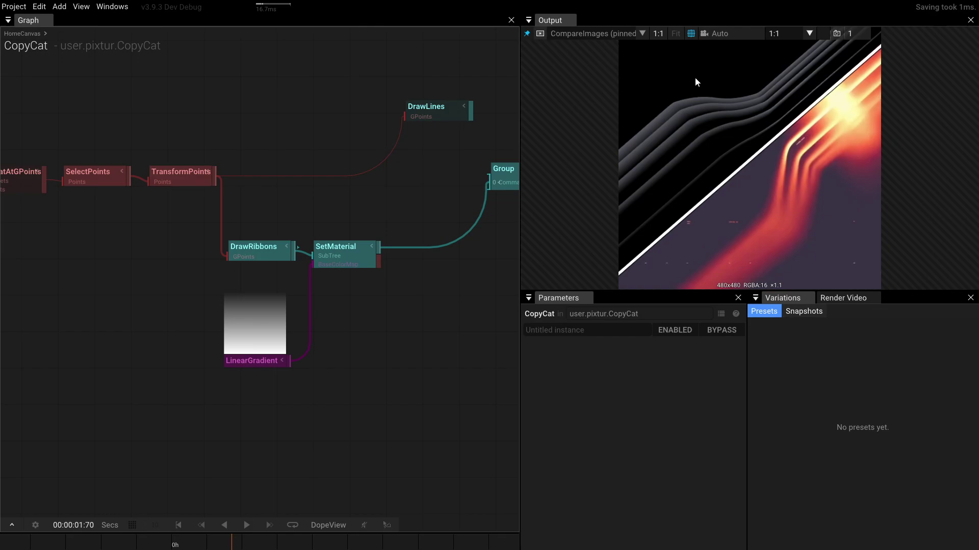
Step: Insert a SpreadPointAttributes operator between the upper LinePoints and the GTargets input of RepeatAtGPoints
left_click_drag(261, 208, 446, 201)
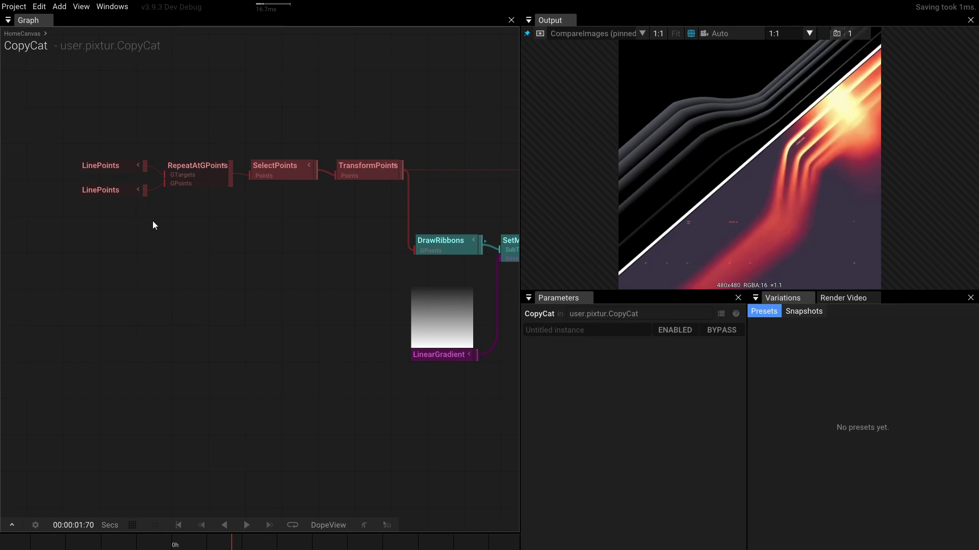
scroll(152, 221, "up", 3)
left_click(84, 146)
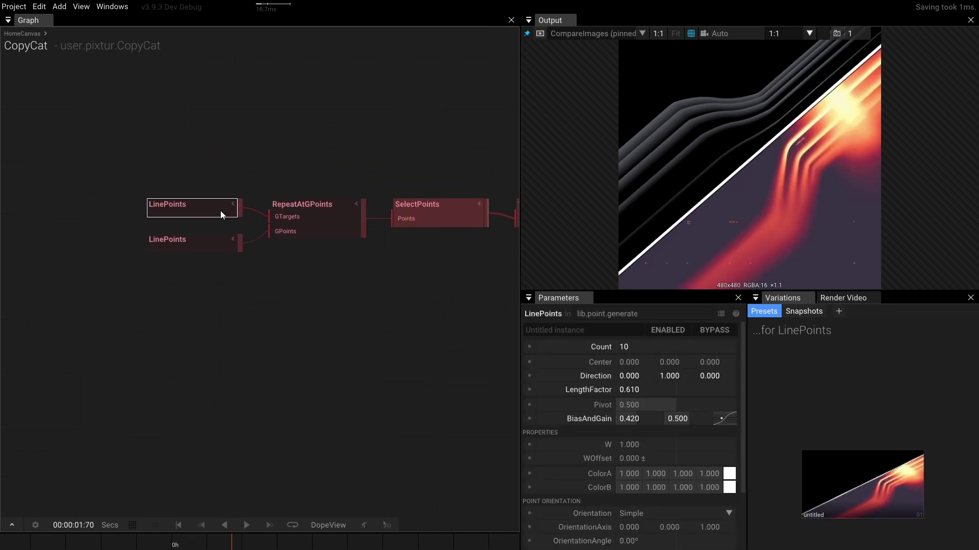
left_click(242, 204)
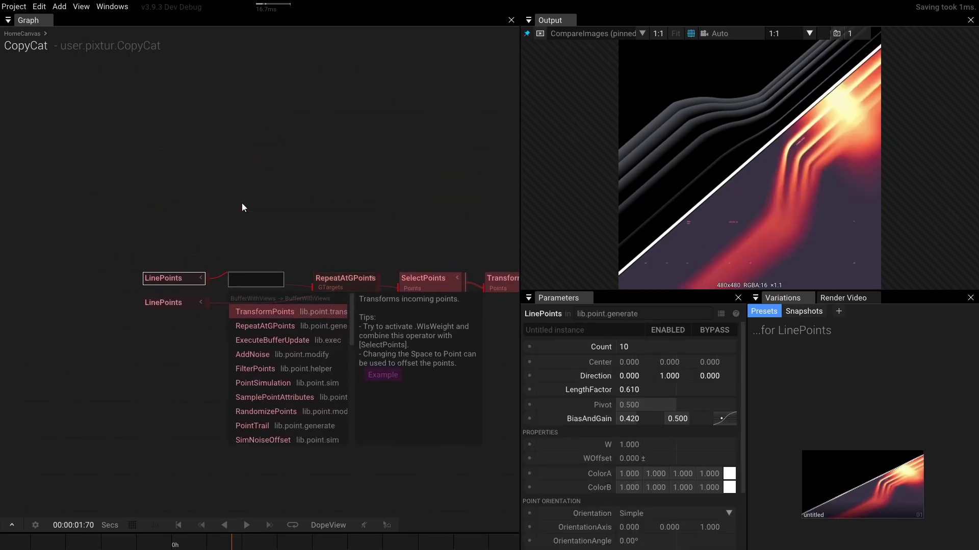
type("spre")
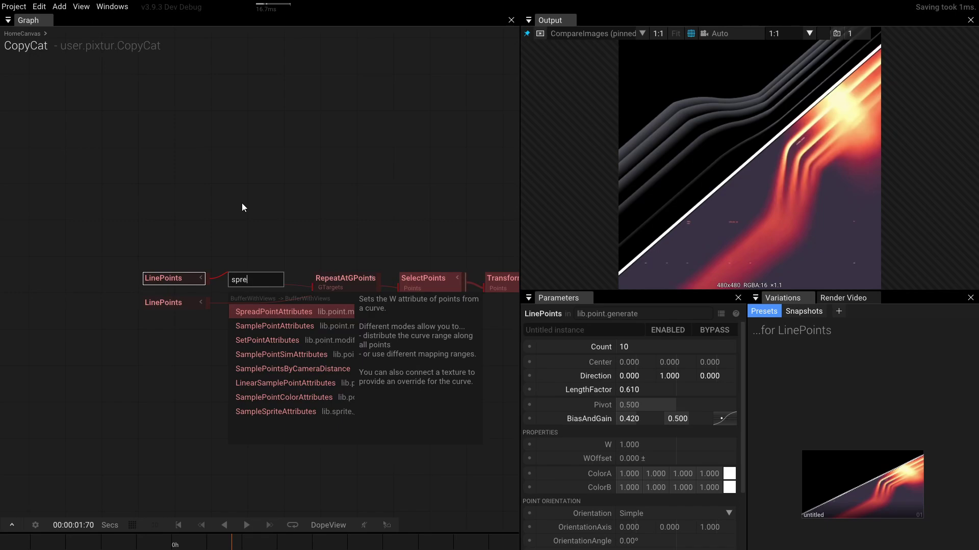
key("Return")
scroll(258, 297, "up", 2)
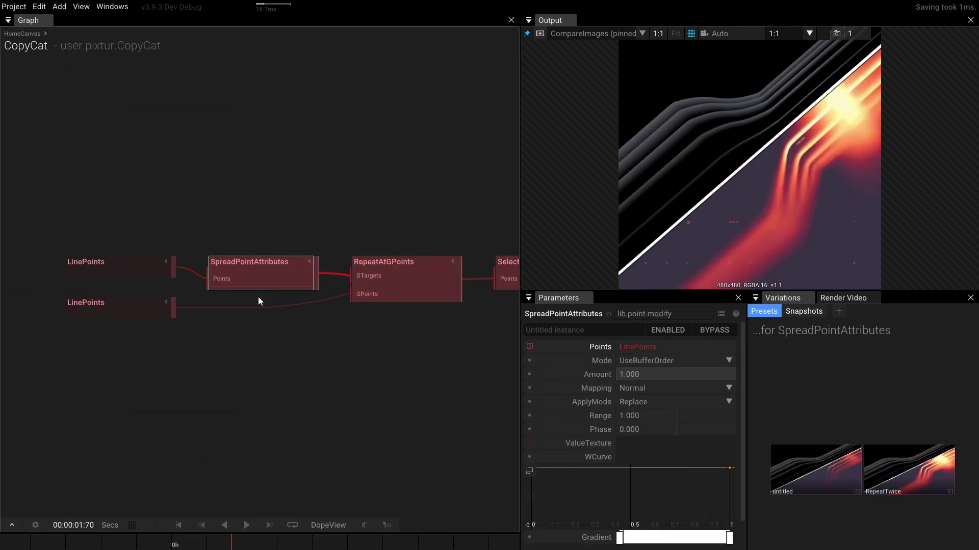
scroll(258, 297, "down", 2)
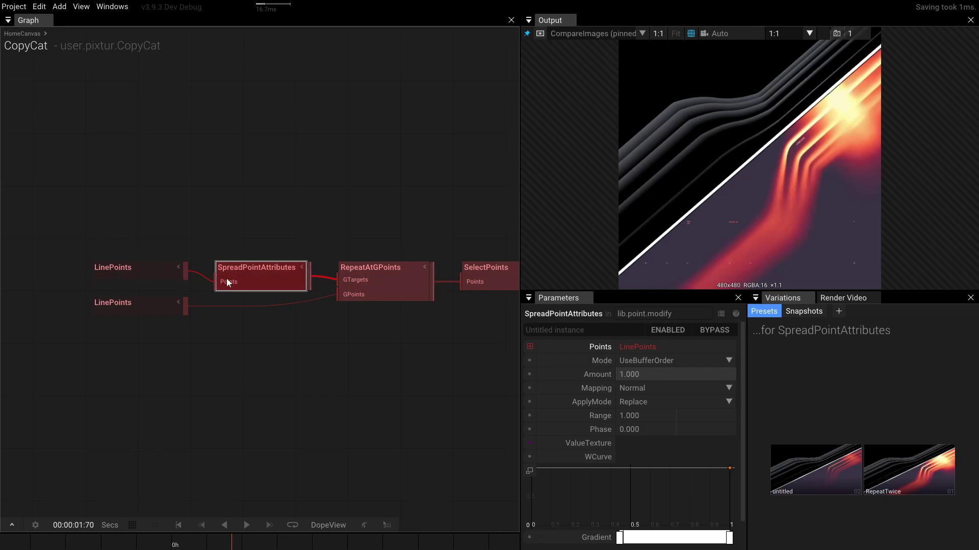
Step: Add a black stop to the SpreadPointAttributes gradient and reposition the stops so it runs from black to white
left_click_drag(742, 350, 742, 374)
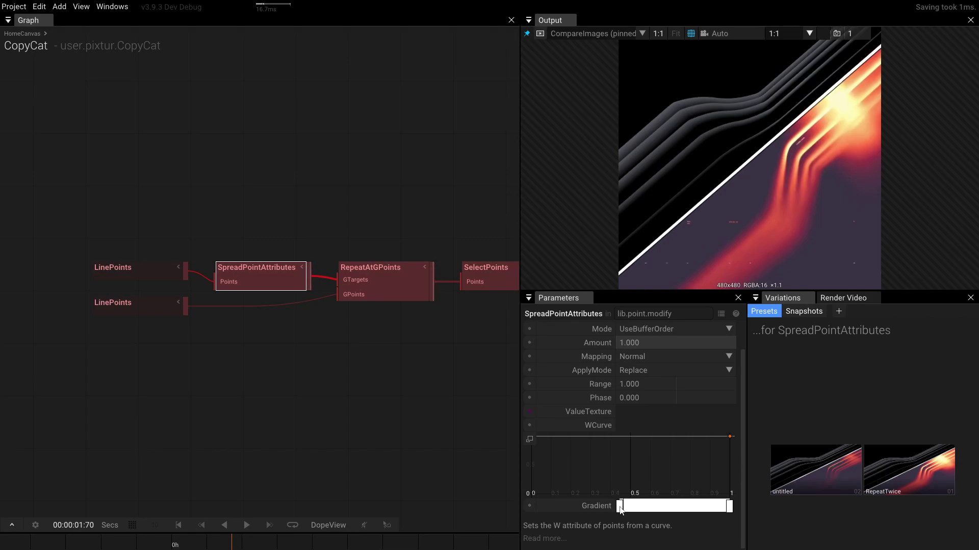
left_click(656, 507)
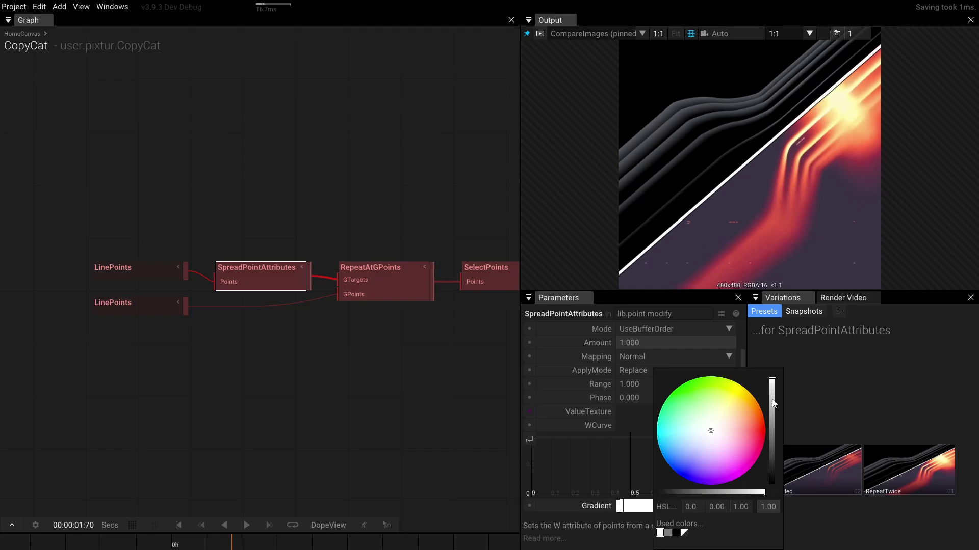
left_click_drag(773, 403, 776, 469)
left_click(621, 508)
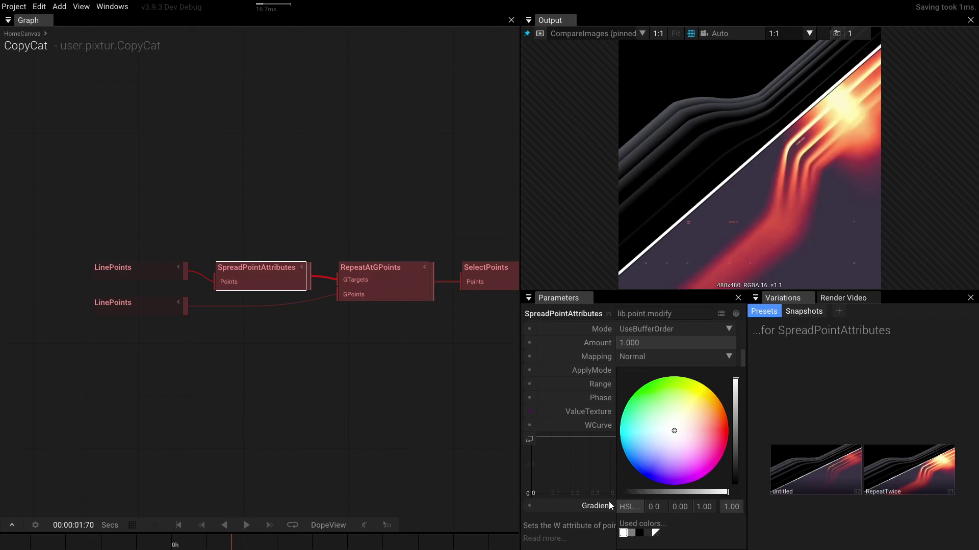
left_click(599, 531)
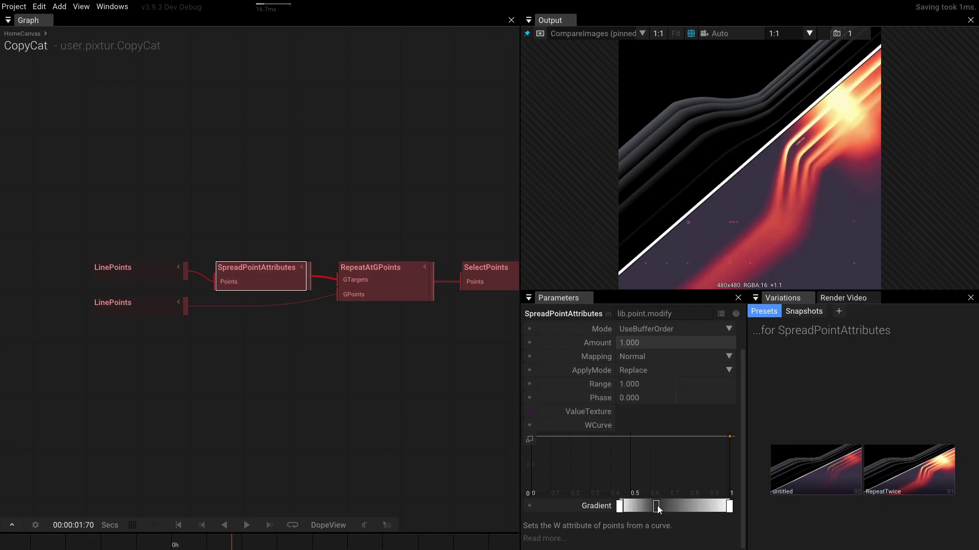
left_click_drag(658, 506, 696, 506)
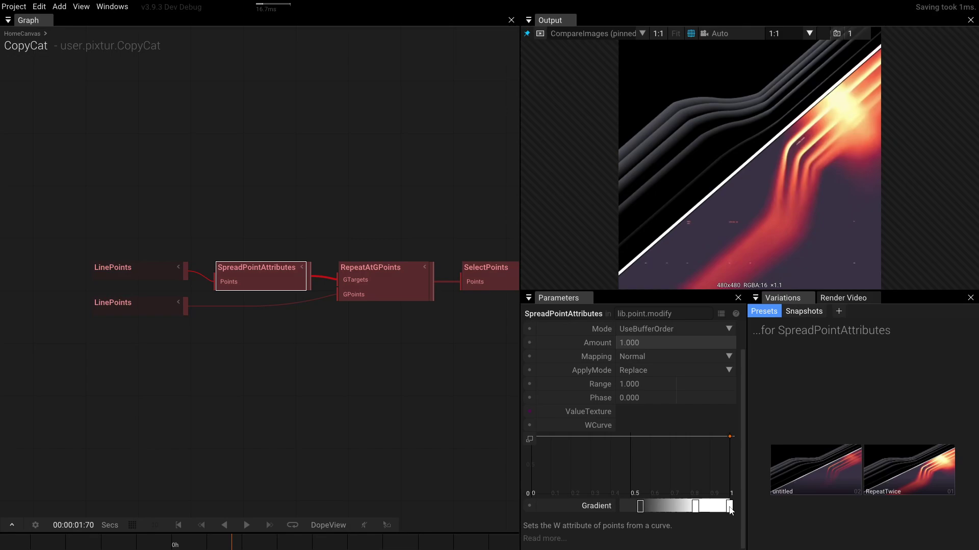
Step: Make the gradient's end stop black, move the other black stop to the start, and place two white stops between them
left_click(729, 506)
left_click_drag(846, 391, 857, 491)
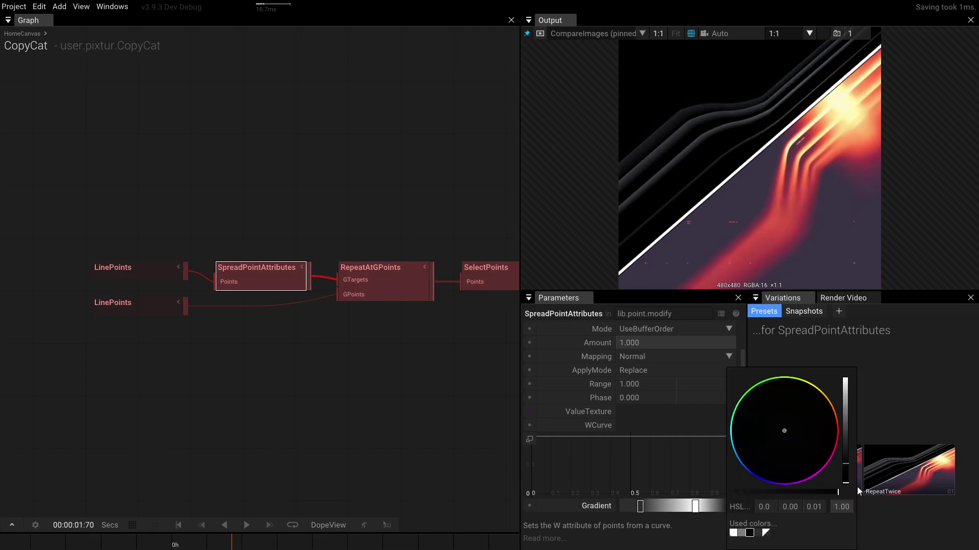
left_click(636, 509)
left_click_drag(640, 510, 592, 506)
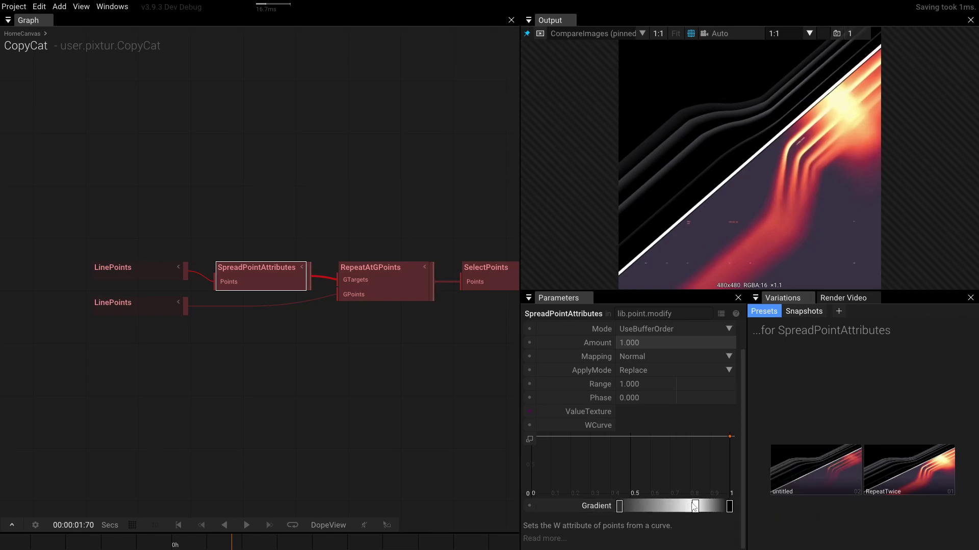
left_click_drag(697, 510, 648, 506)
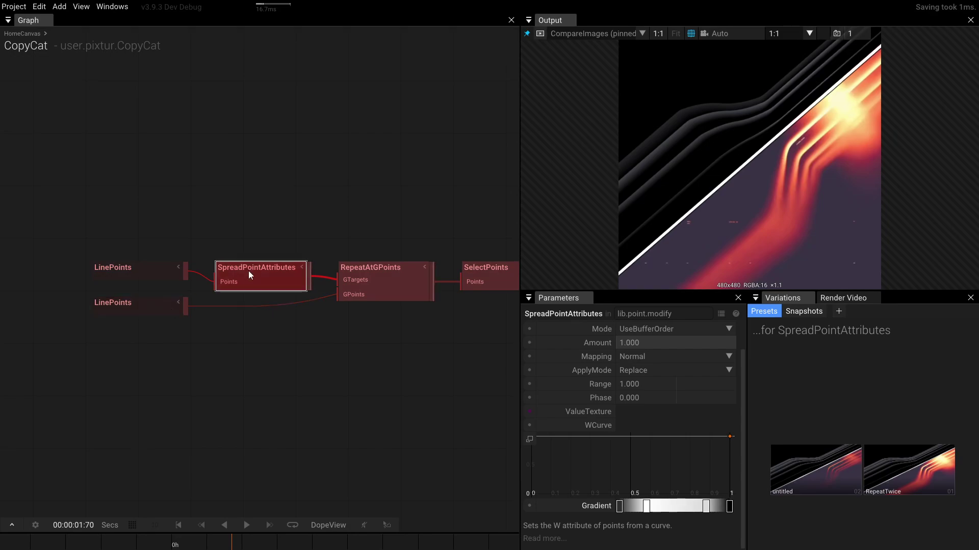
Step: Duplicate the SpreadPointAttributes operator and insert the copy between the lower LinePoints and the GPoints input of RepeatAtGPoints
key("ctrl+c")
key("ctrl+v")
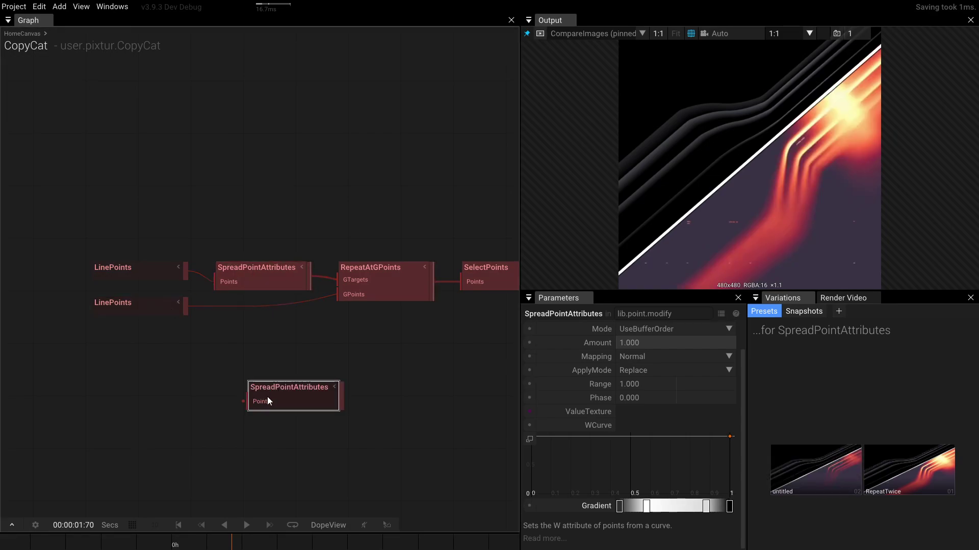
left_click_drag(275, 397, 244, 313)
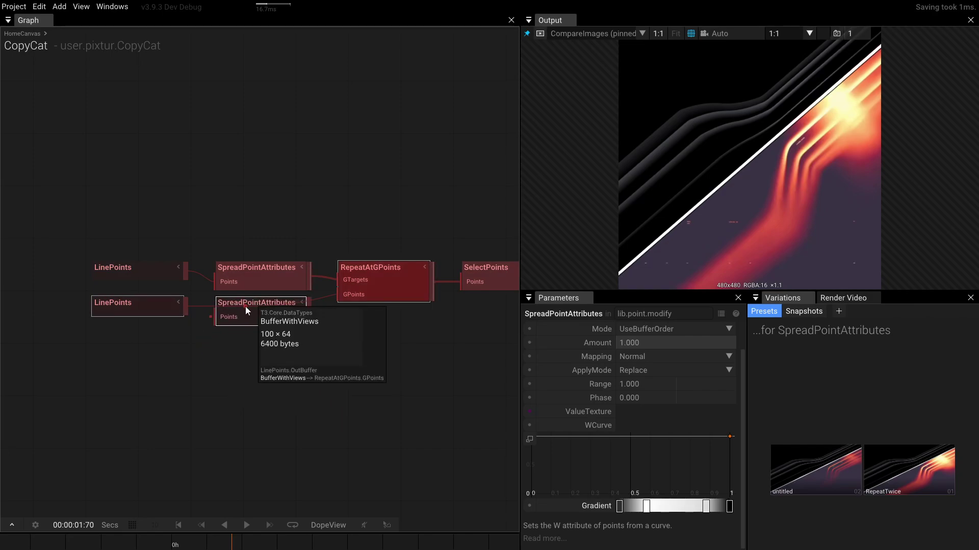
left_click(246, 307)
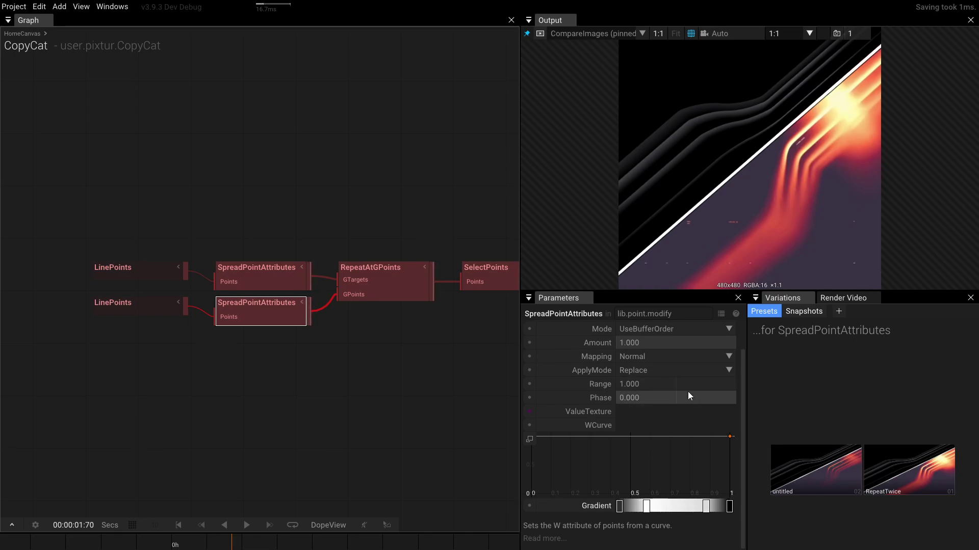
Step: Set the lower SpreadPointAttributes to Repeat mapping with a Range of 0.520 and a Phase of 4.580
left_click(640, 356)
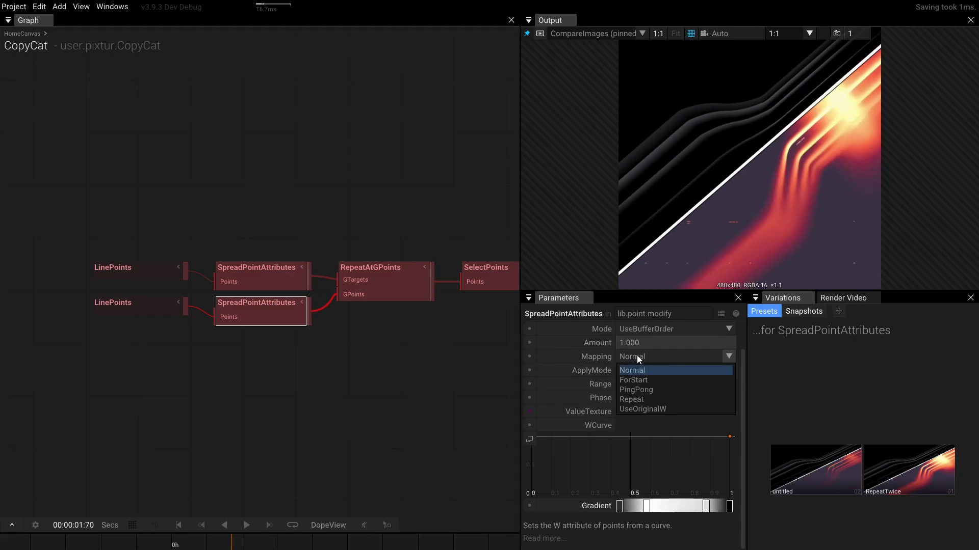
left_click(652, 398)
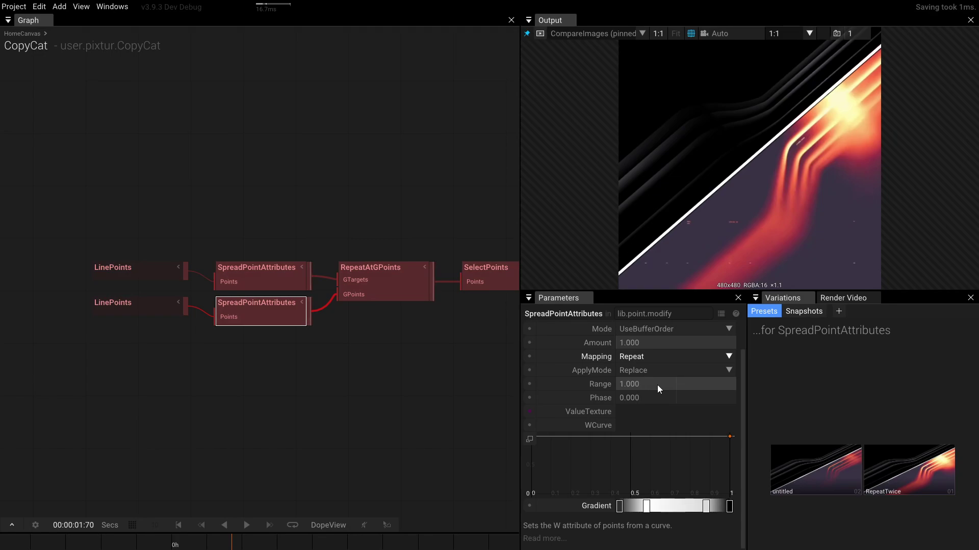
left_click_drag(657, 384, 492, 378)
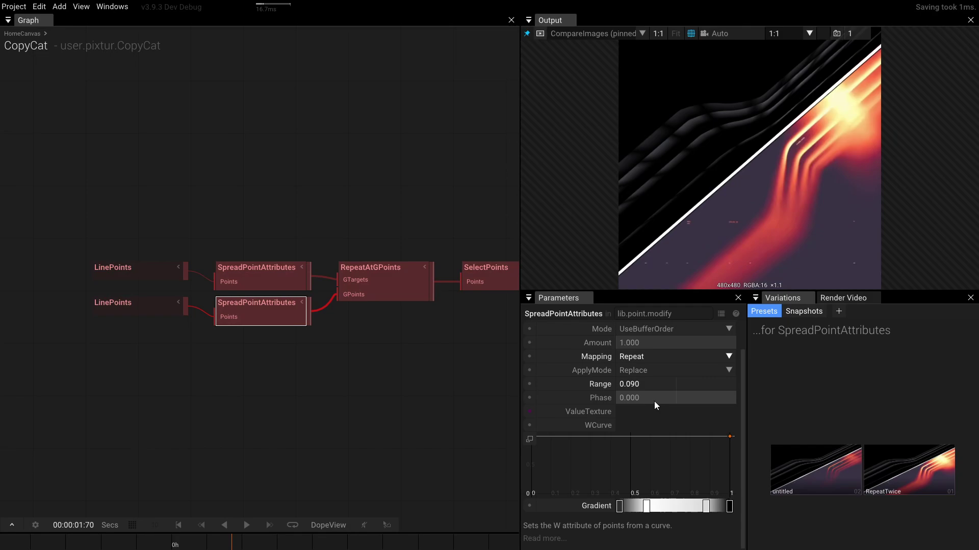
left_click_drag(634, 399, 925, 350)
left_click_drag(656, 384, 740, 366)
left_click_drag(634, 405, 739, 371)
Step: Reposition the first white stop of the lower SpreadPointAttributes gradient and make its starting stop fully black
left_click_drag(650, 508, 665, 510)
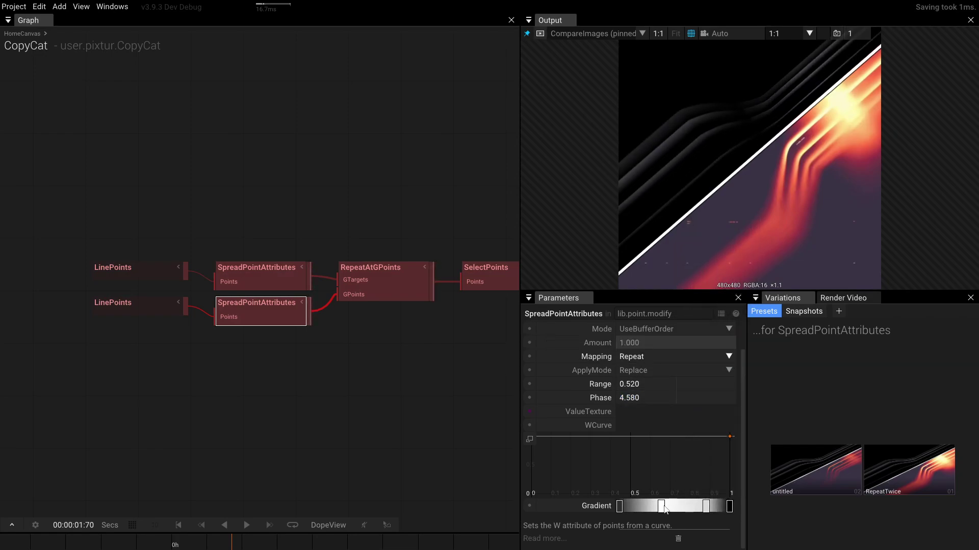
left_click(619, 506)
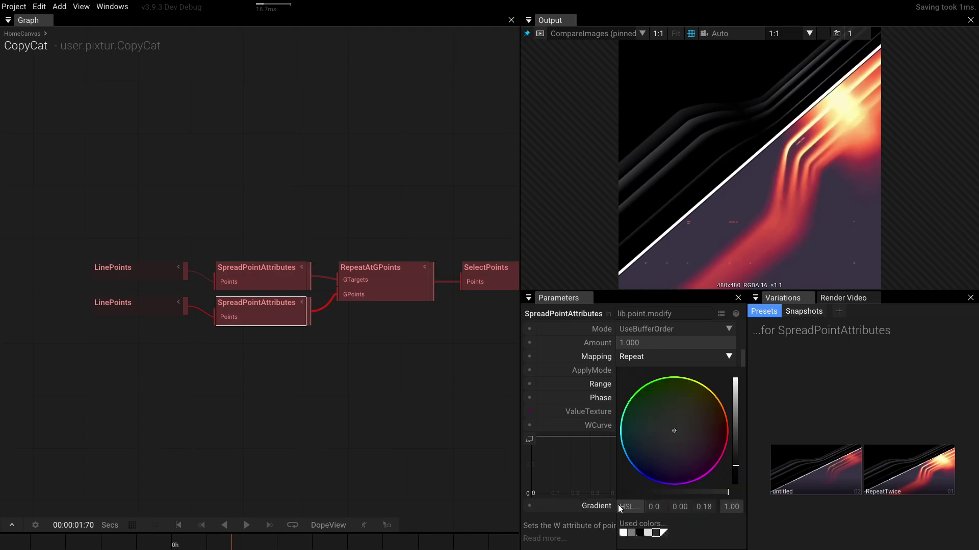
left_click_drag(735, 468, 736, 488)
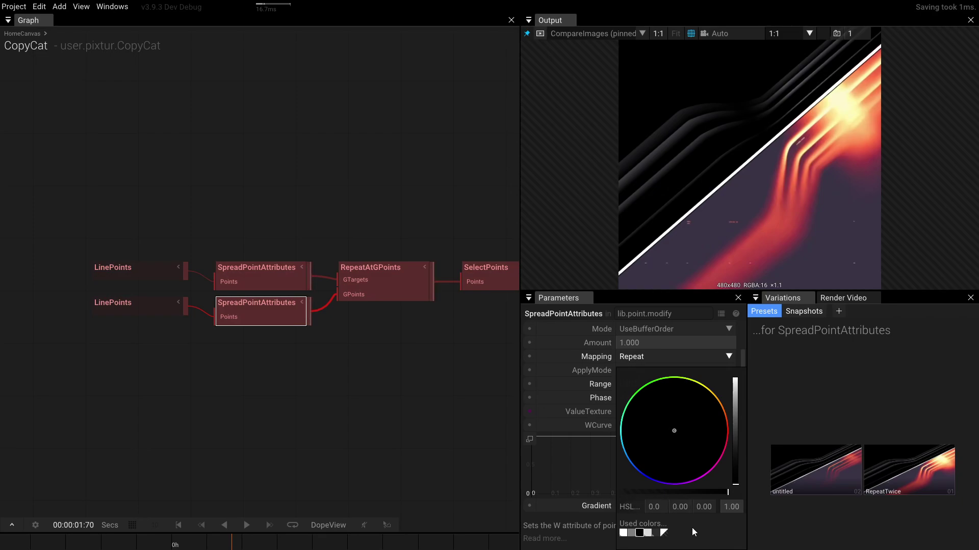
left_click(754, 408)
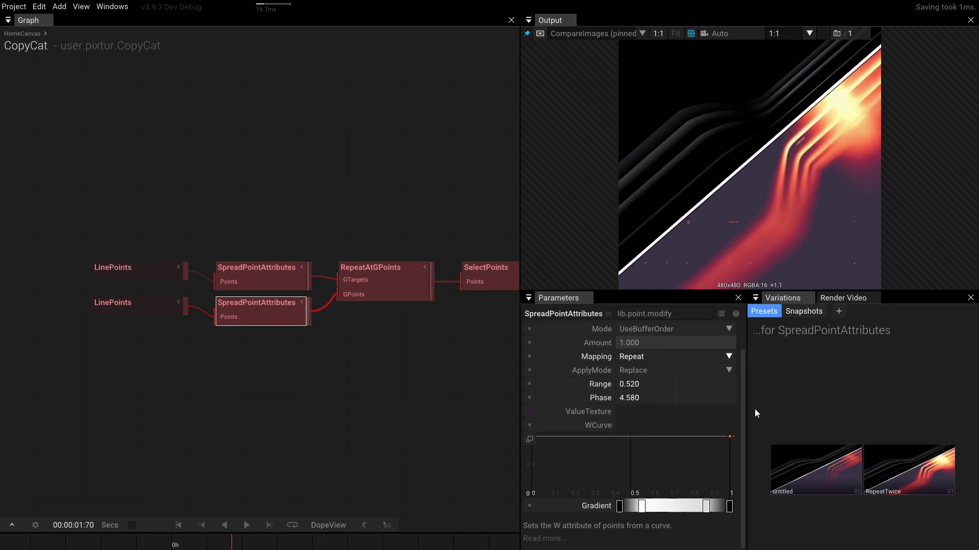
left_click(729, 507)
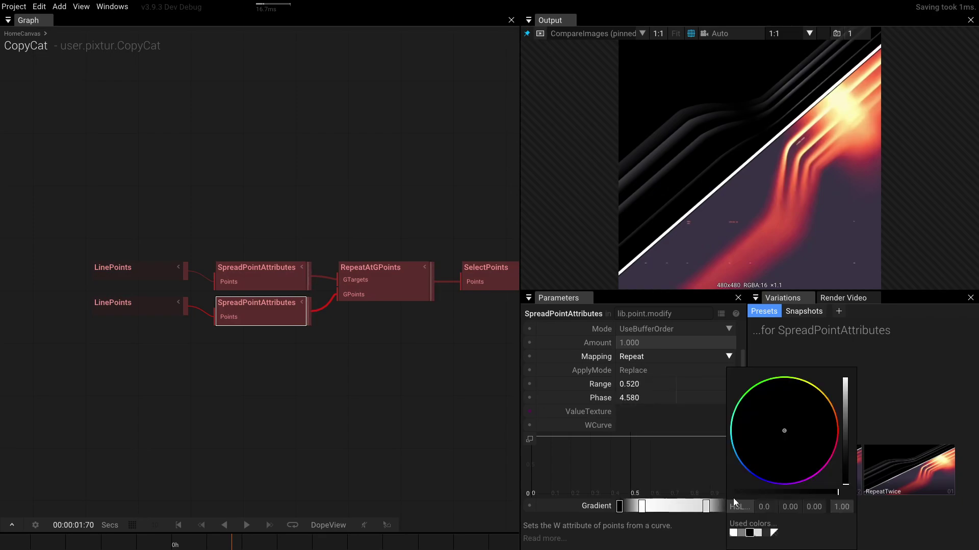
left_click(359, 380)
left_click(269, 319)
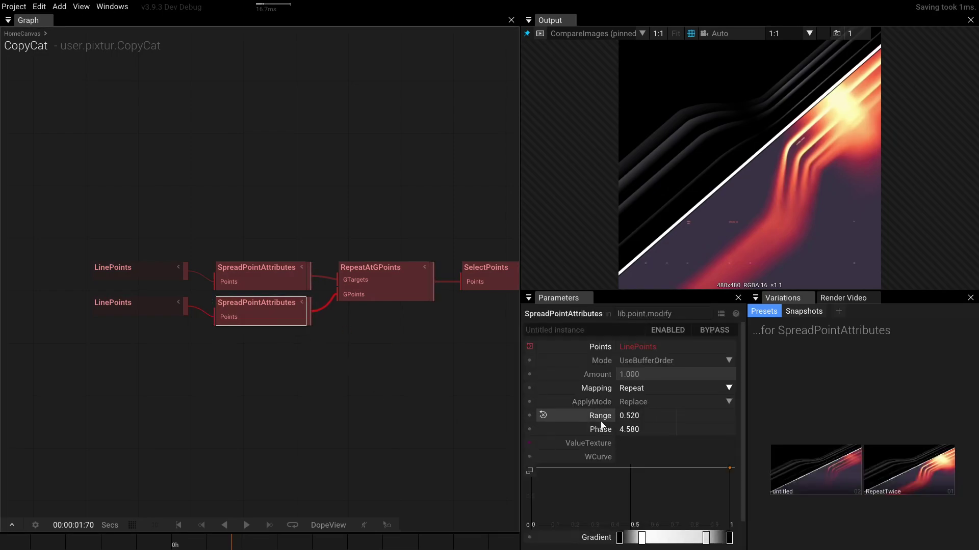
Step: Drive the Phase of the lower SpreadPointAttributes with a new Time operator using the Slow16 preset
left_click(530, 430)
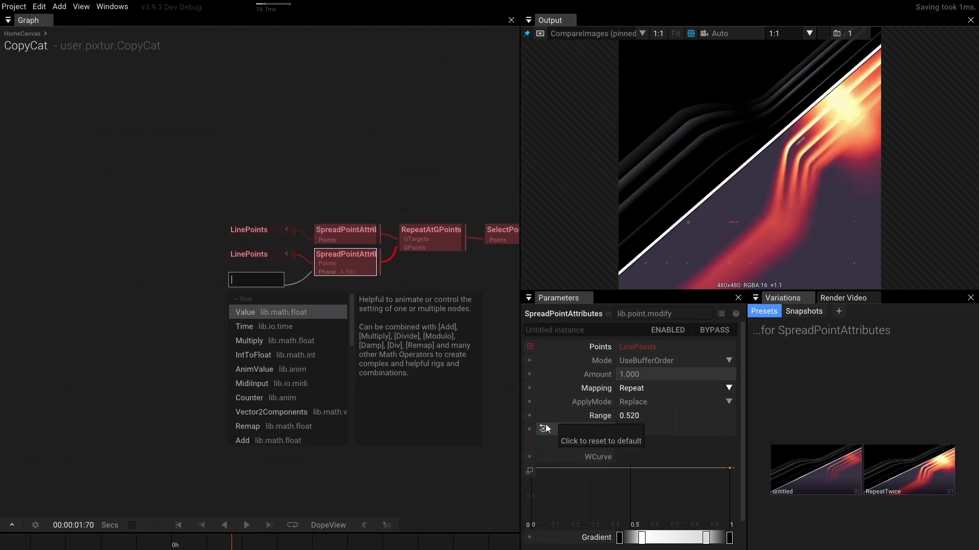
type("time")
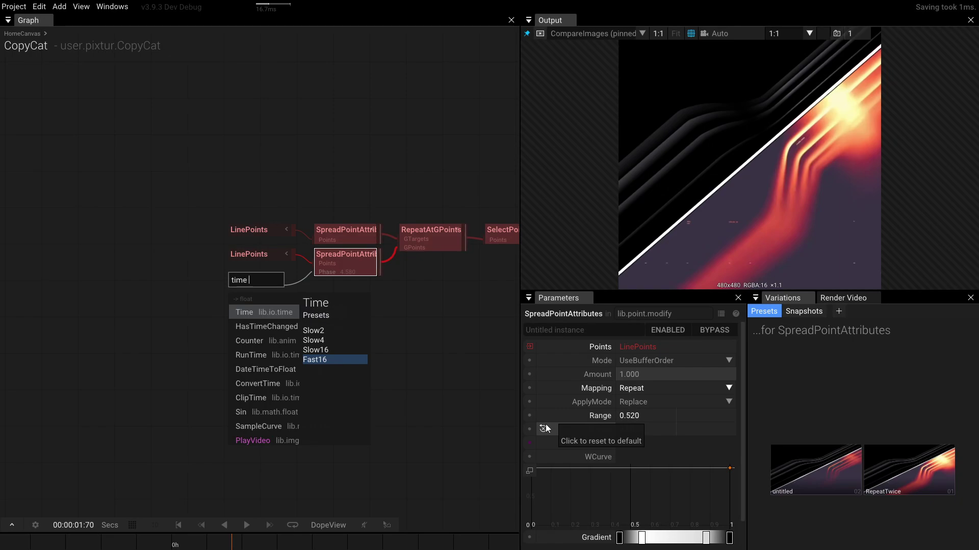
key("Up")
key("Return")
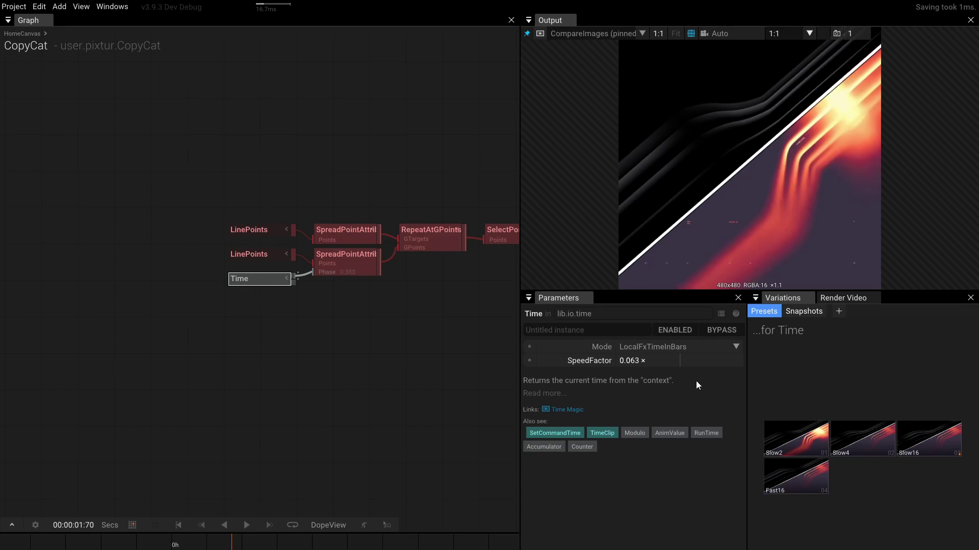
Step: Double the Time operator's SpeedFactor to 0.125 and scrub the timeline to 1.73 seconds
left_click(678, 360)
type("*")
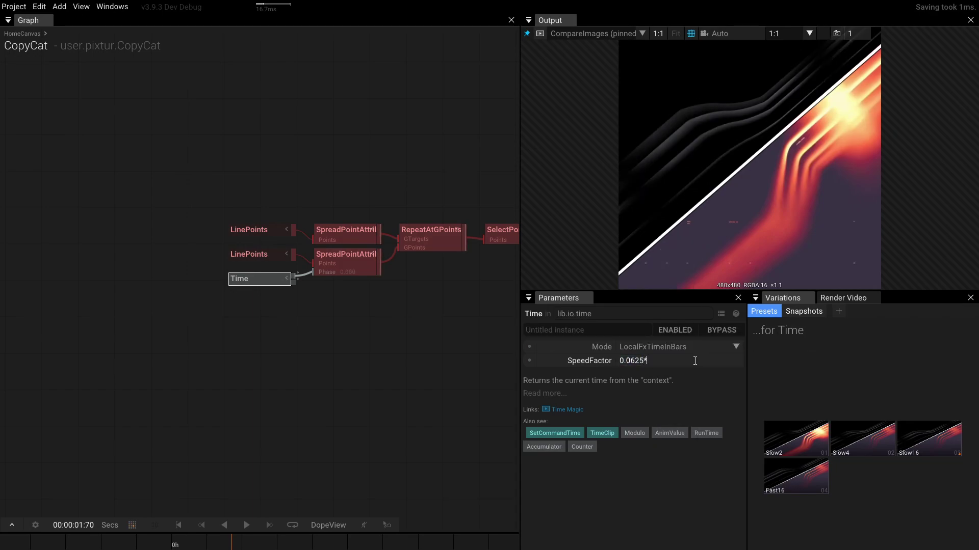
type("2")
key("Return")
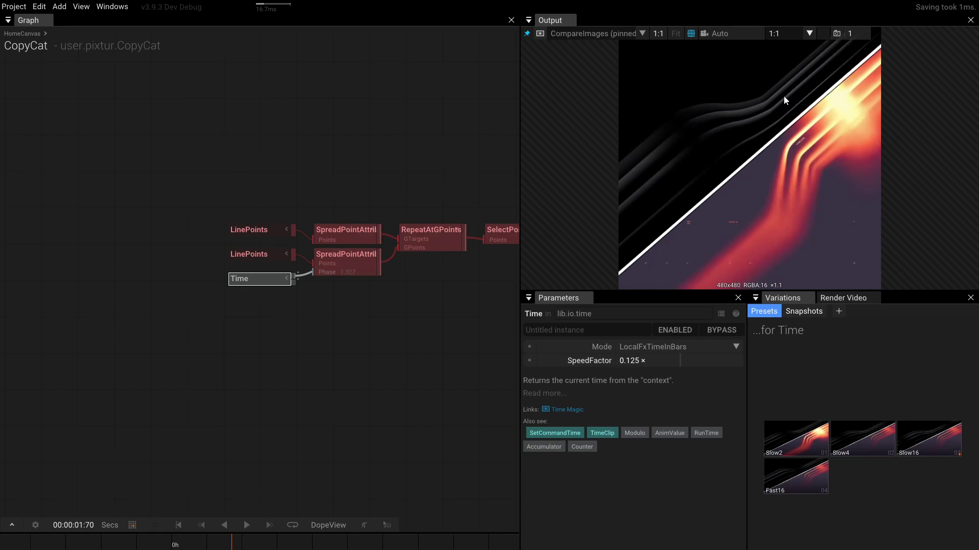
mouse_move(230, 546)
left_mouse_down()
mouse_move(208, 544)
mouse_move(451, 534)
mouse_move(176, 542)
mouse_move(232, 541)
left_mouse_up()
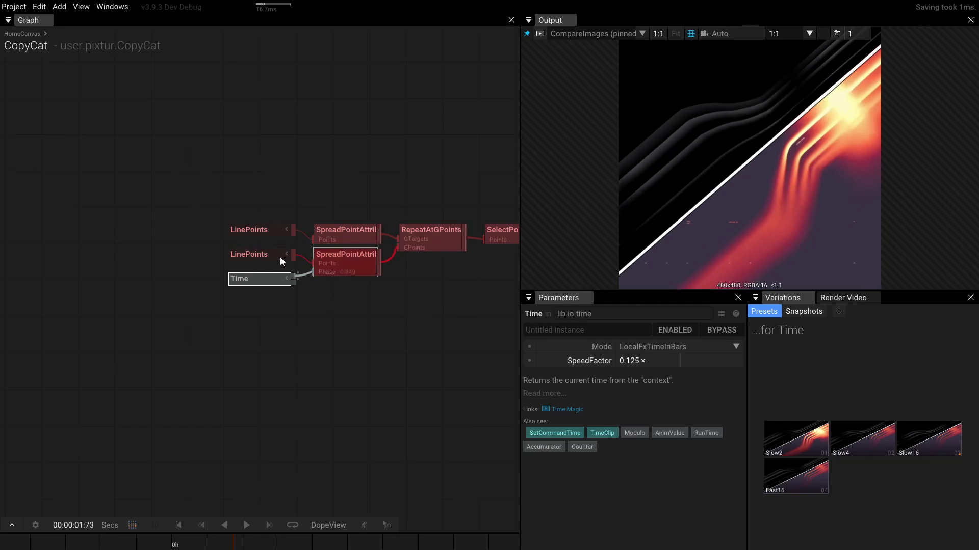
Step: Try replacing the Time operator with a new AnimValue connected to the Phase of the lower SpreadPointAttributes
scroll(278, 265, "up", 3)
left_click_drag(266, 292, 155, 424)
left_click(184, 341)
key("Tab")
type("anim")
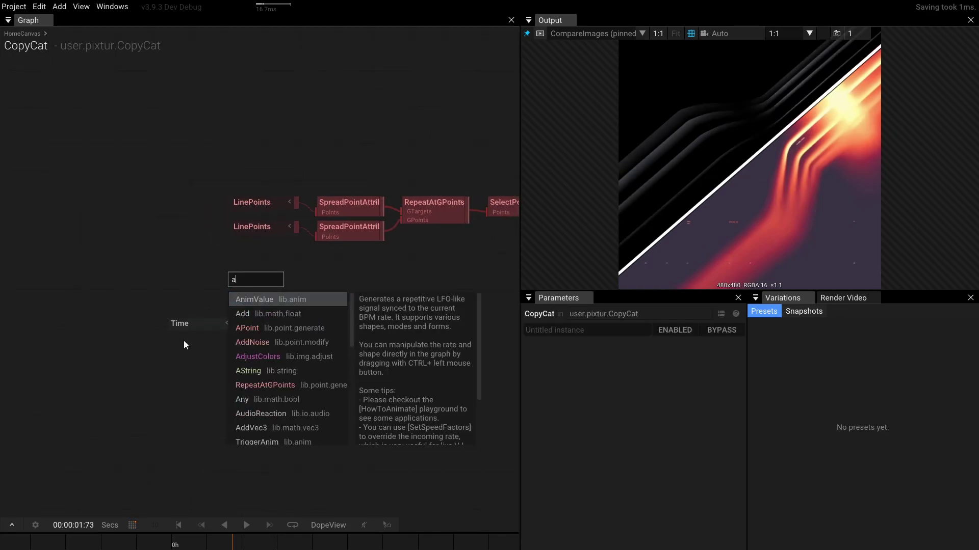
scroll(319, 285, "up", 3)
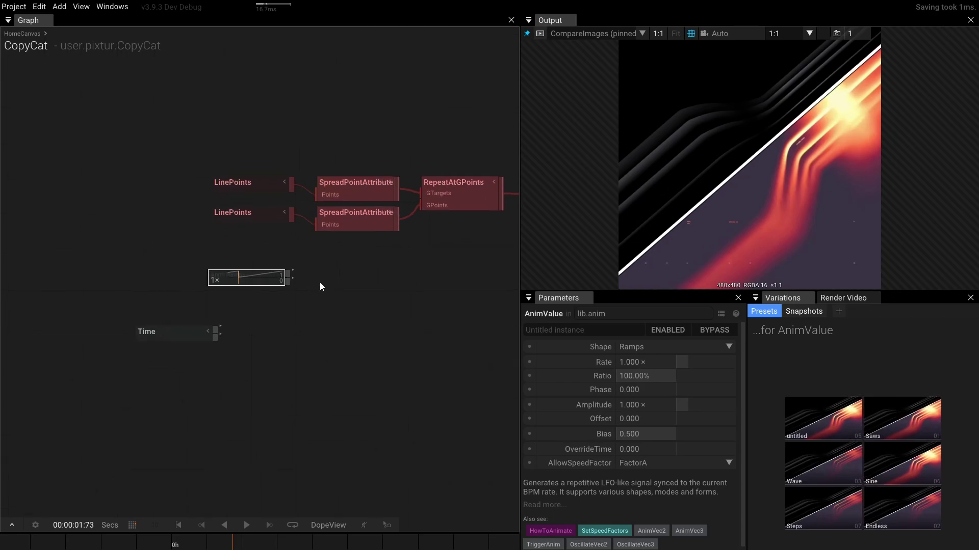
left_click_drag(282, 273, 311, 245)
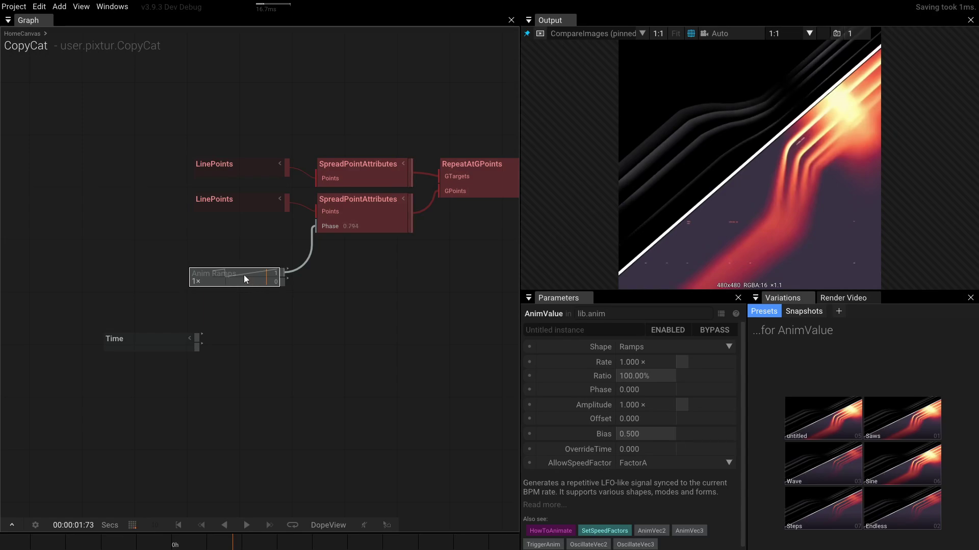
Step: Change the AnimValue's shape to Sin and its Rate to 0.125
left_click(679, 347)
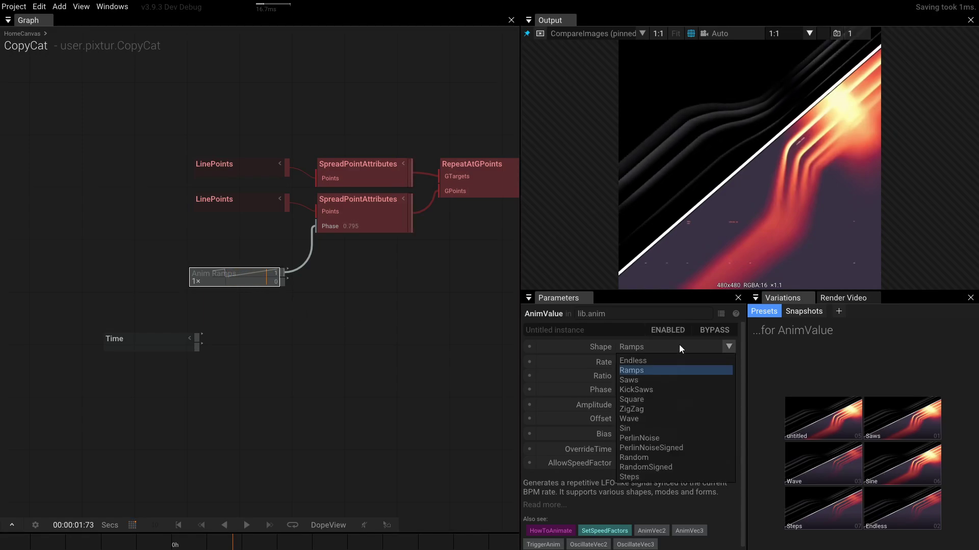
left_click(660, 430)
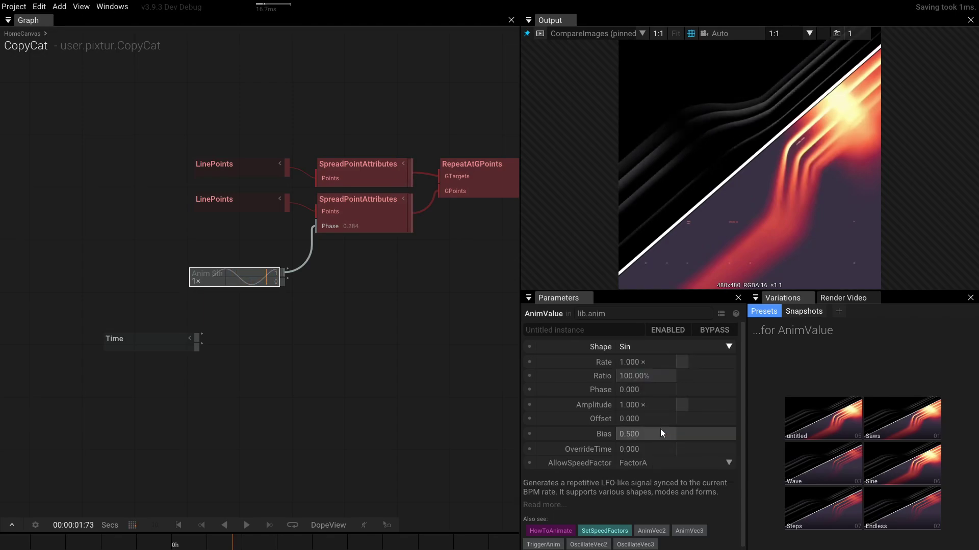
left_click_drag(196, 278, 198, 225)
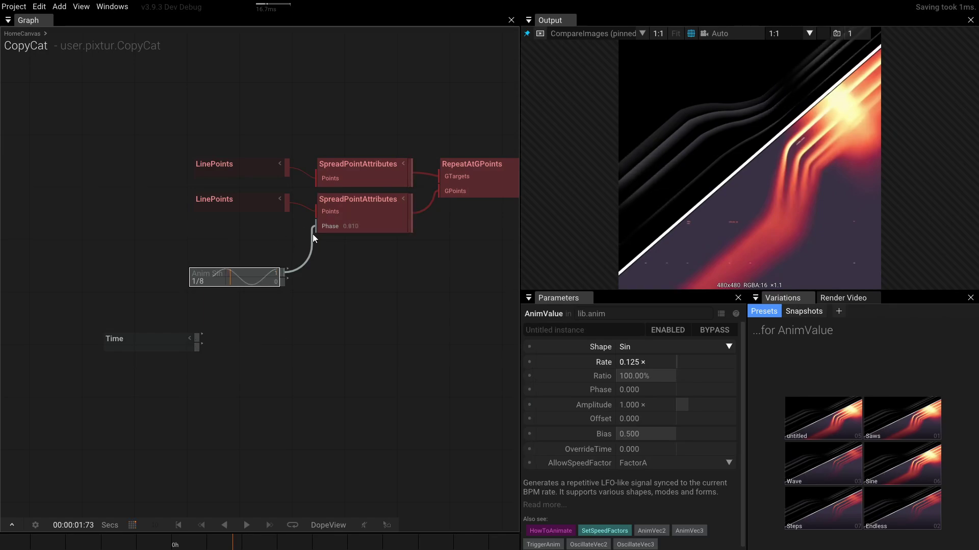
Step: Delete the AnimValue and reconnect the Time operator to the Phase input, placing it below the lower LinePoints
left_click_drag(259, 271, 278, 459)
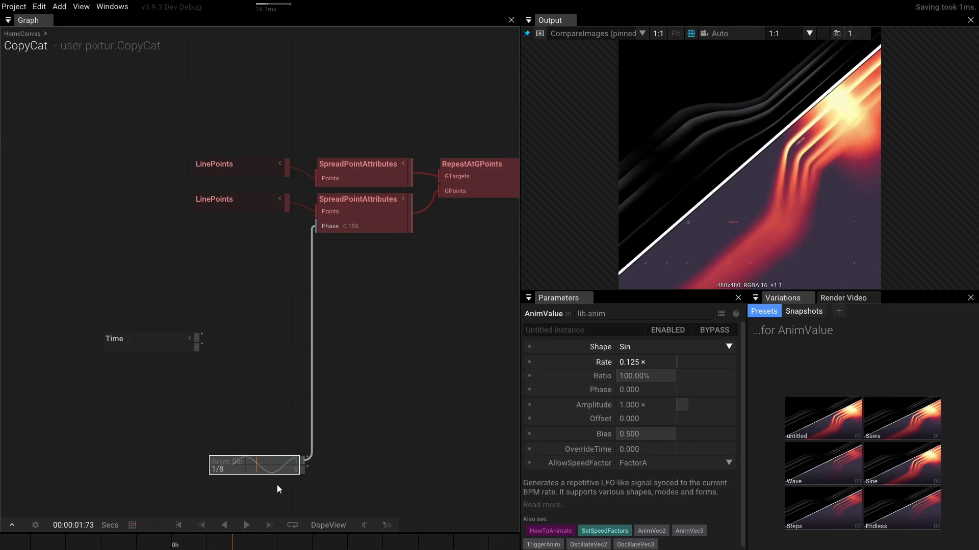
key("Delete")
left_click_drag(198, 339, 305, 249)
left_click_drag(167, 343, 267, 240)
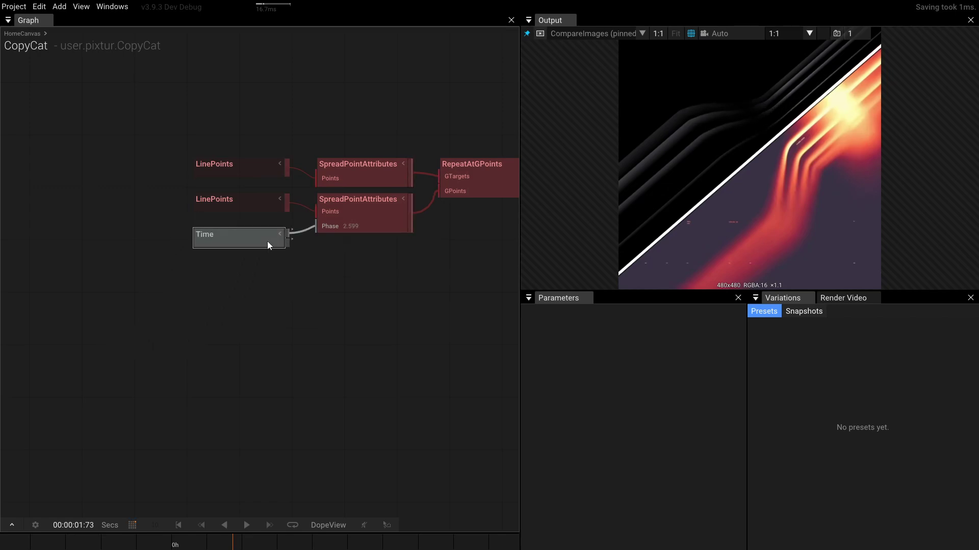
Step: Delete the DrawLines operator branching off TransformPoints
scroll(410, 280, "down", 2)
left_click_drag(410, 281, 169, 347)
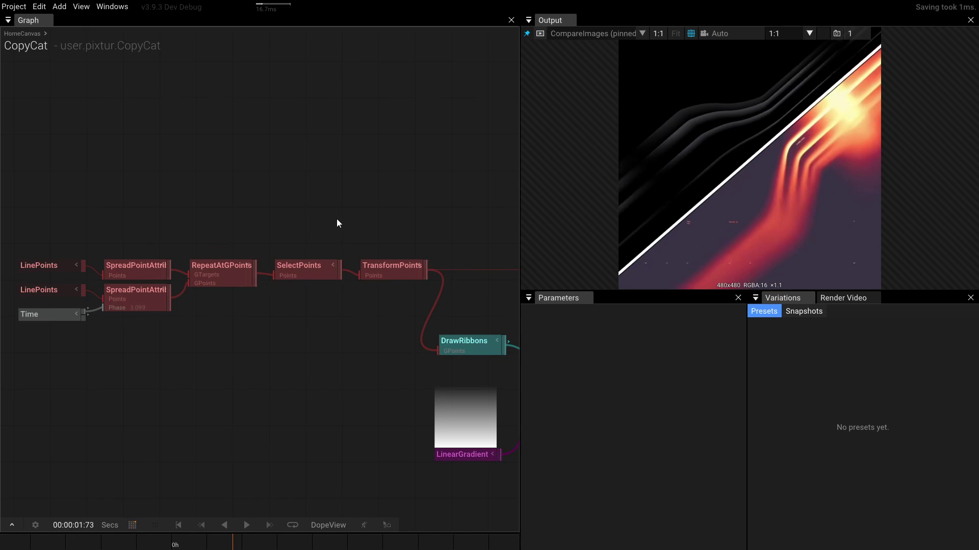
left_click_drag(318, 205, 89, 171)
scroll(311, 235, "down", 1)
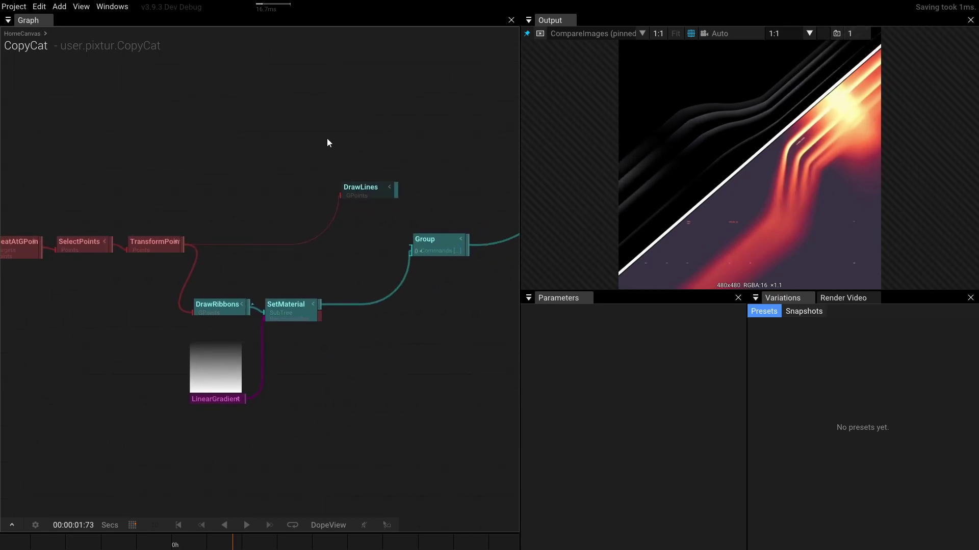
left_click_drag(326, 138, 359, 210)
key("Delete")
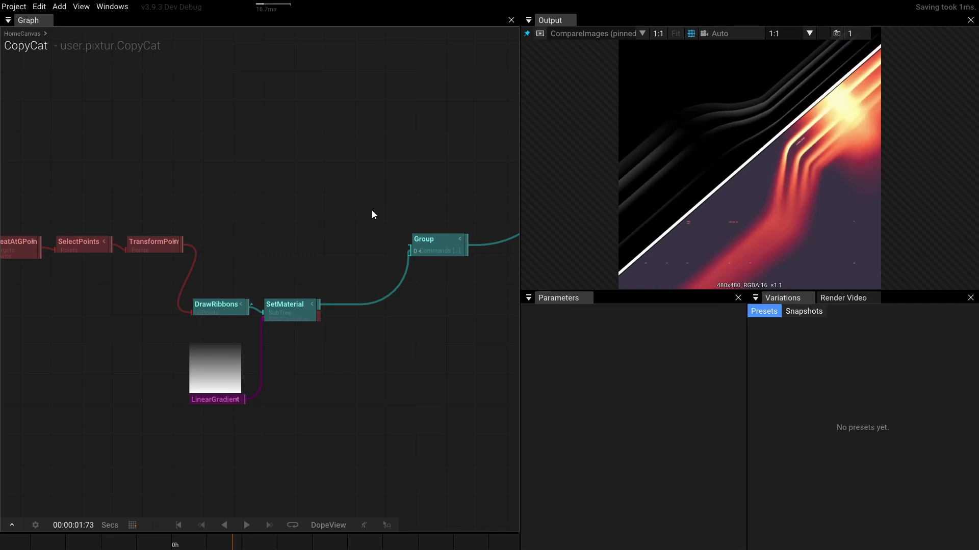
Step: Auto-arrange the operators feeding the Group and move RenderTarget directly beside the Group
left_click(432, 243)
key("g")
scroll(428, 325, "down", 1)
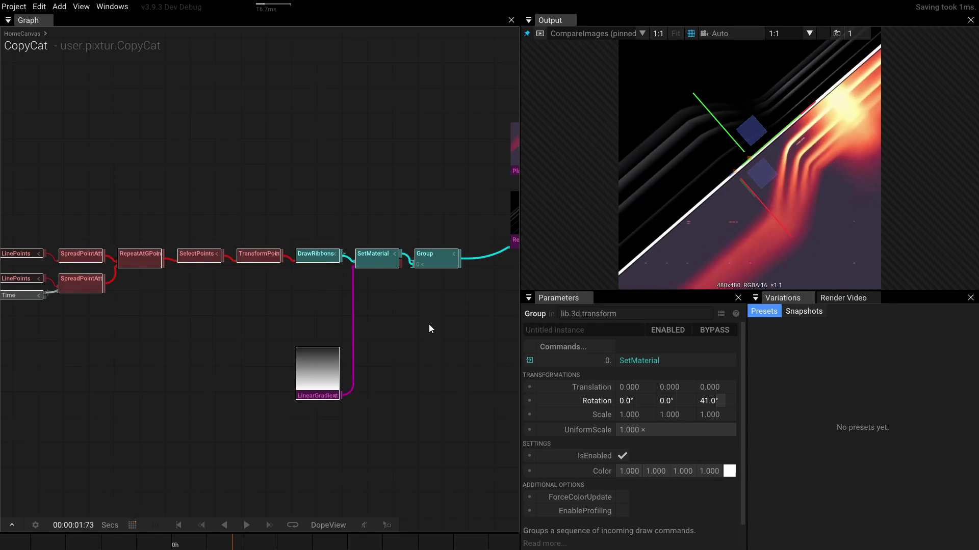
left_click_drag(309, 302, 199, 301)
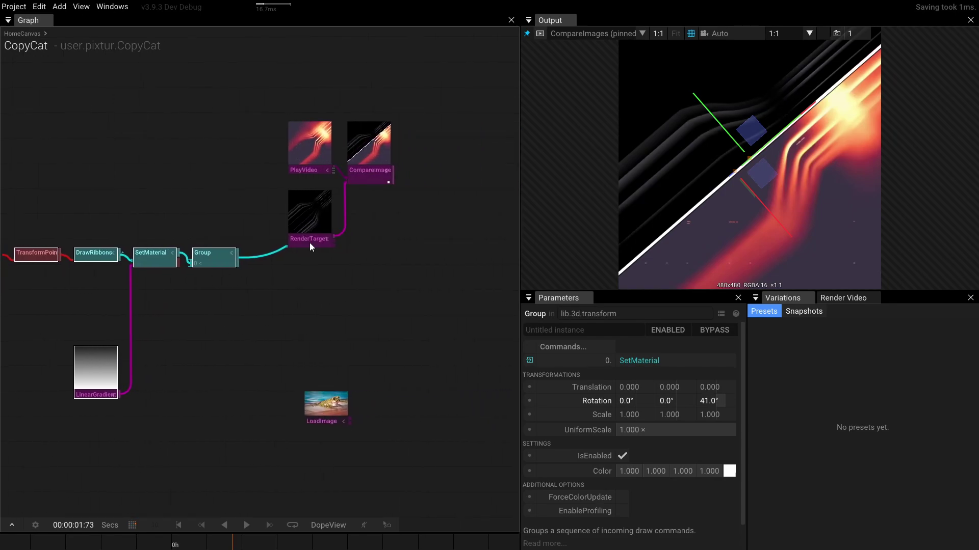
left_click_drag(310, 242, 274, 254)
left_click(283, 265)
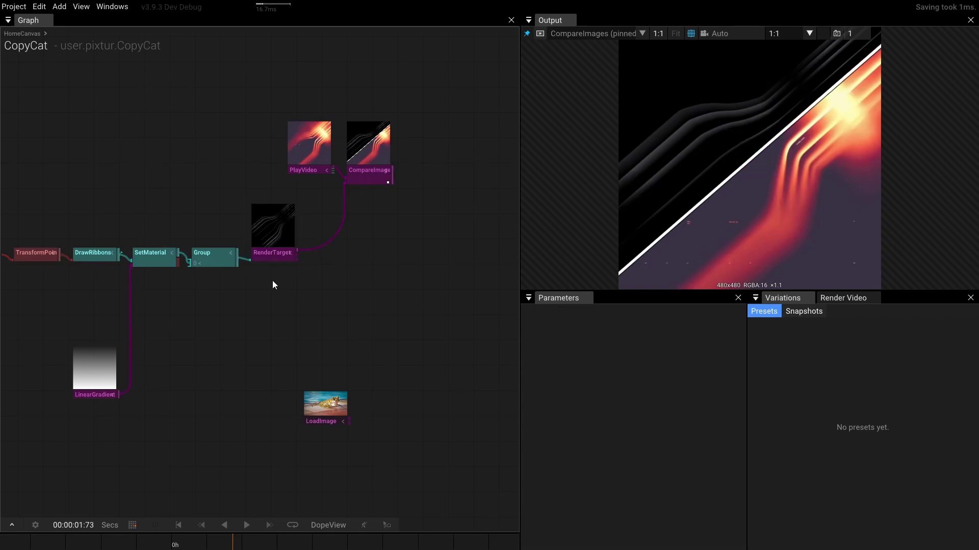
left_click(272, 231)
scroll(277, 256, "down", 1)
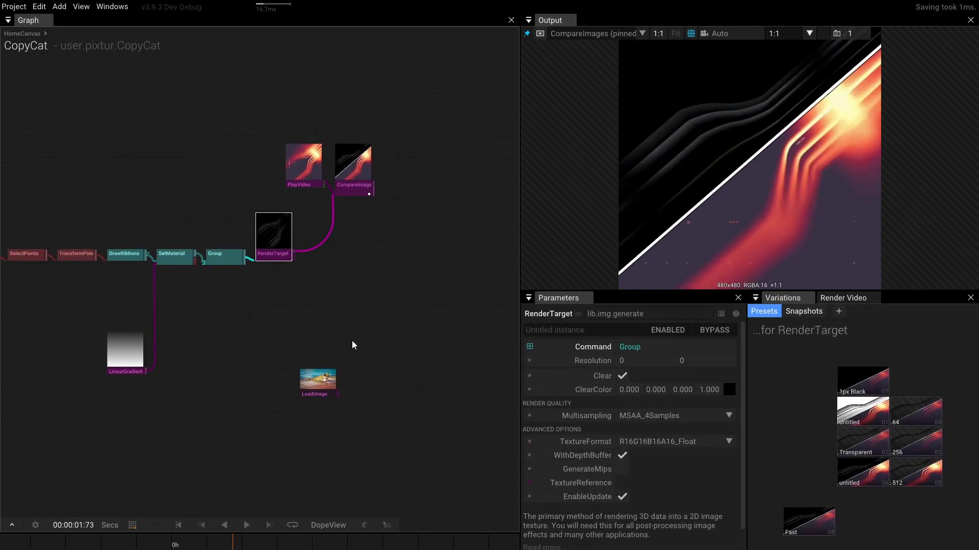
Step: Delete the unused LoadImage operator from the graph
left_click(329, 385)
key("Delete")
left_click_drag(184, 376, 356, 372)
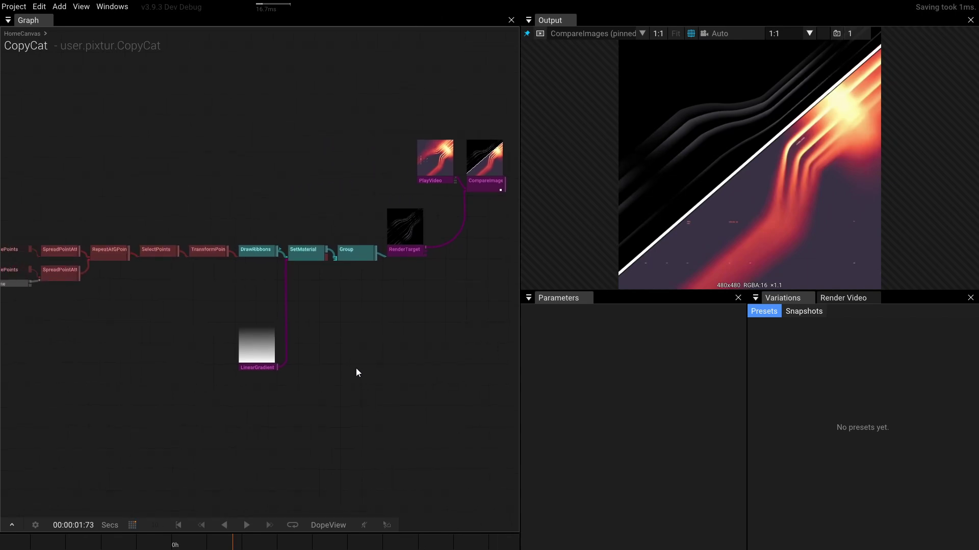
Step: Review the operator chain from the point operators through SetMaterial and Group to RenderTarget and CompareImages
left_click_drag(33, 227, 462, 450)
scroll(179, 301, "up", 2)
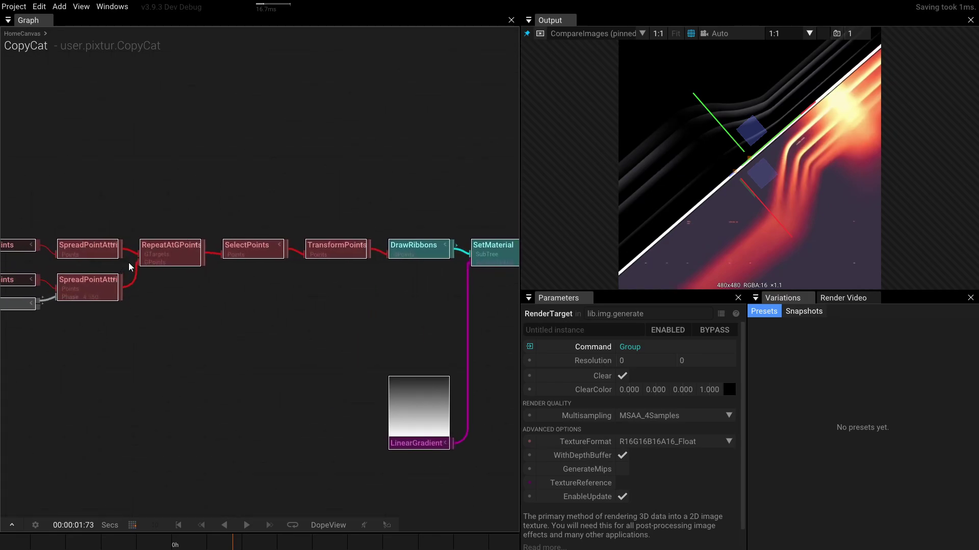
left_click_drag(316, 322, 36, 323)
left_click_drag(317, 260, 127, 249)
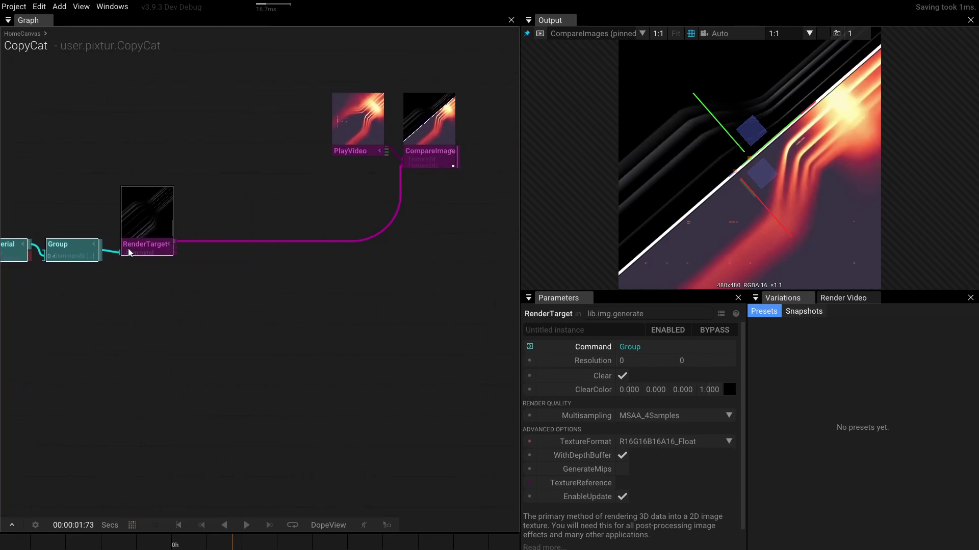
left_click(162, 291)
scroll(162, 292, "up", 1)
left_click_drag(189, 287, 301, 302)
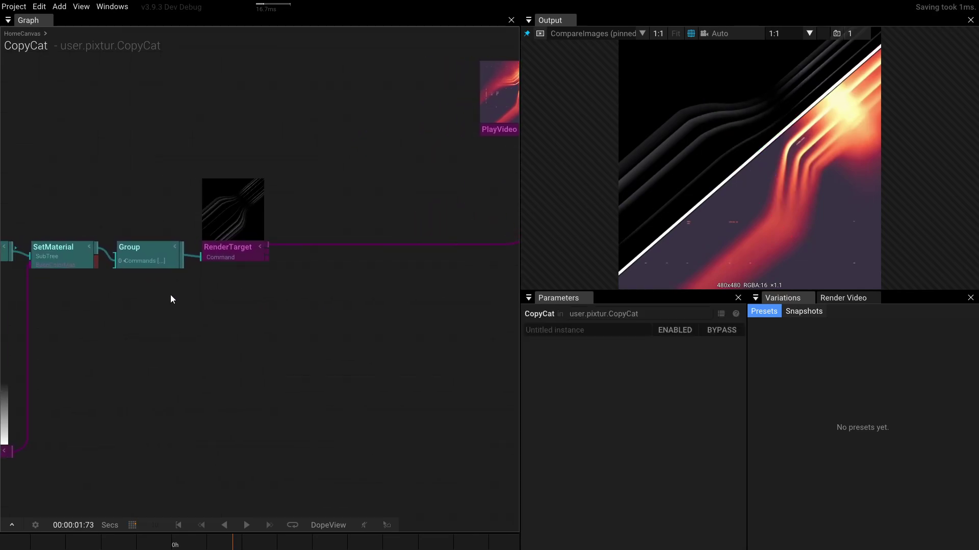
left_click_drag(323, 213, 215, 217)
scroll(215, 221, "right", 1)
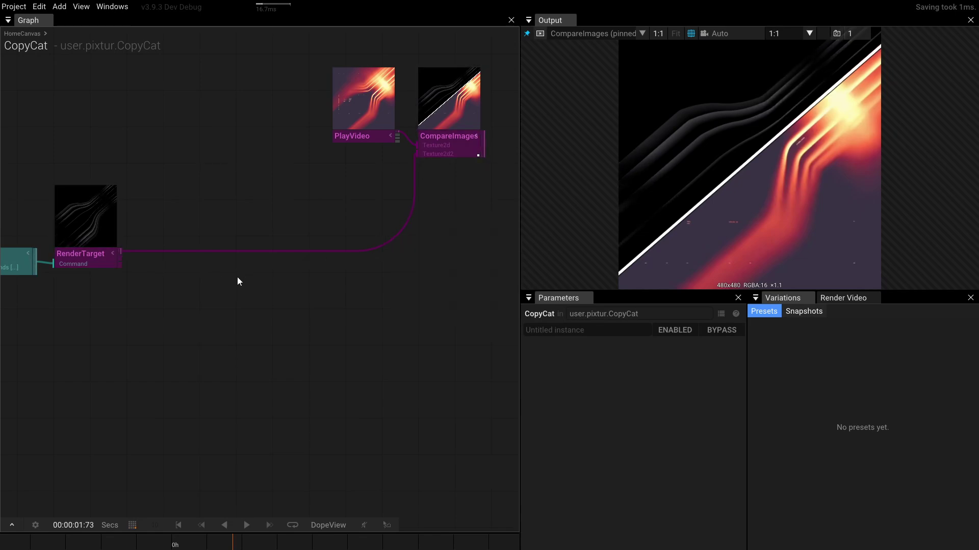
Step: Insert a BlurWithMask operator between RenderTarget and CompareImages
left_click(85, 263)
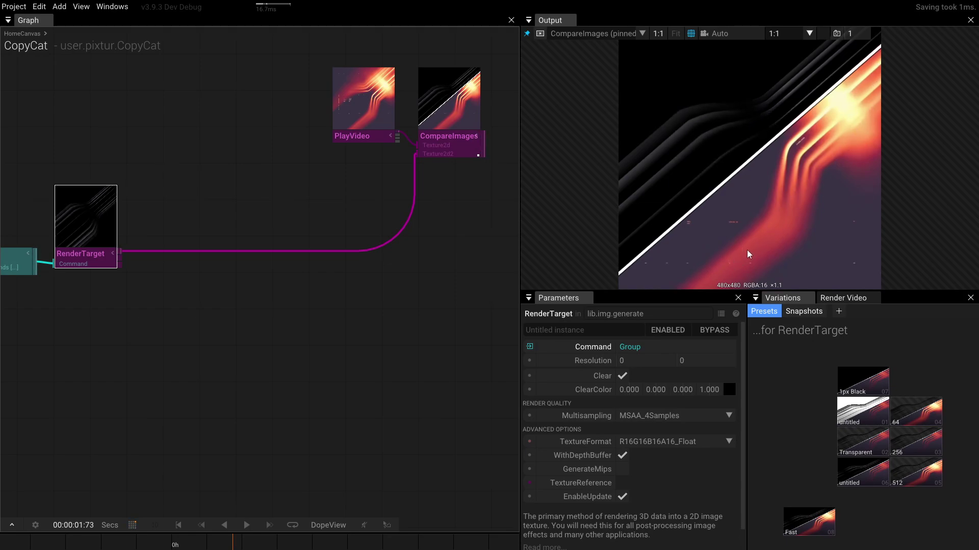
left_click_drag(37, 307, 125, 313)
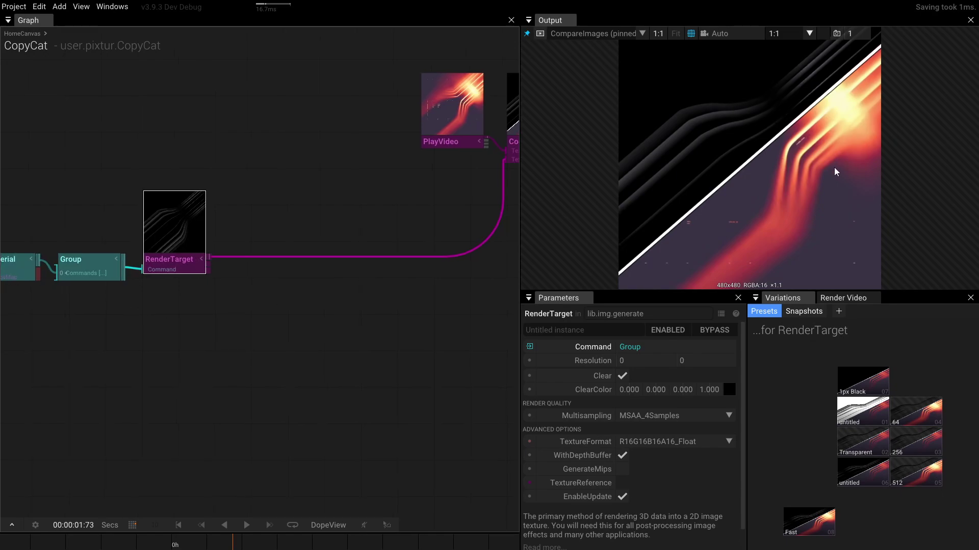
left_click(232, 262)
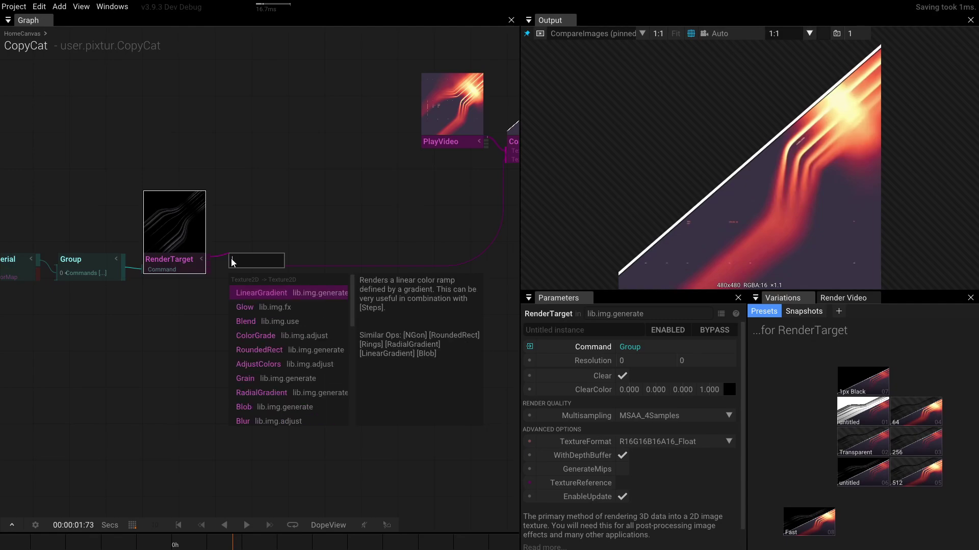
type("blurwi")
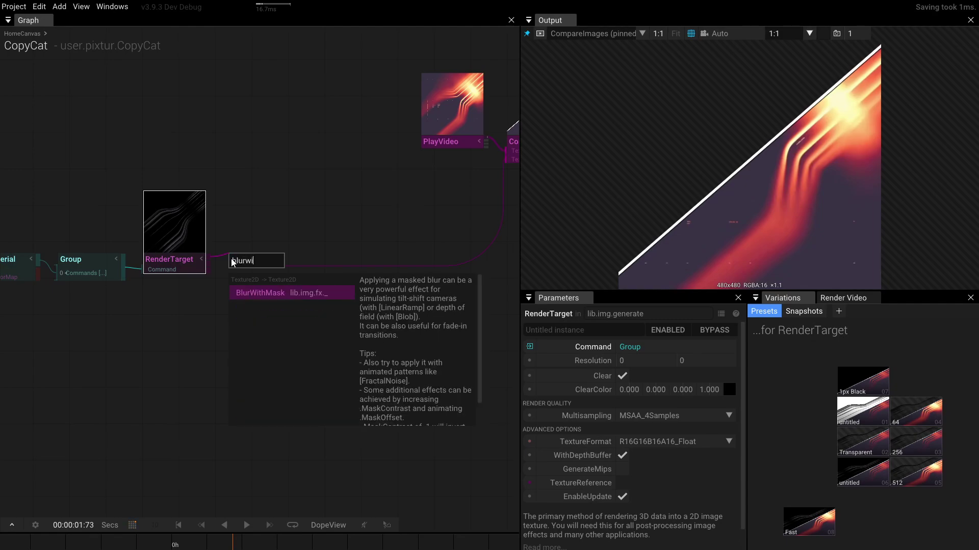
key("Return")
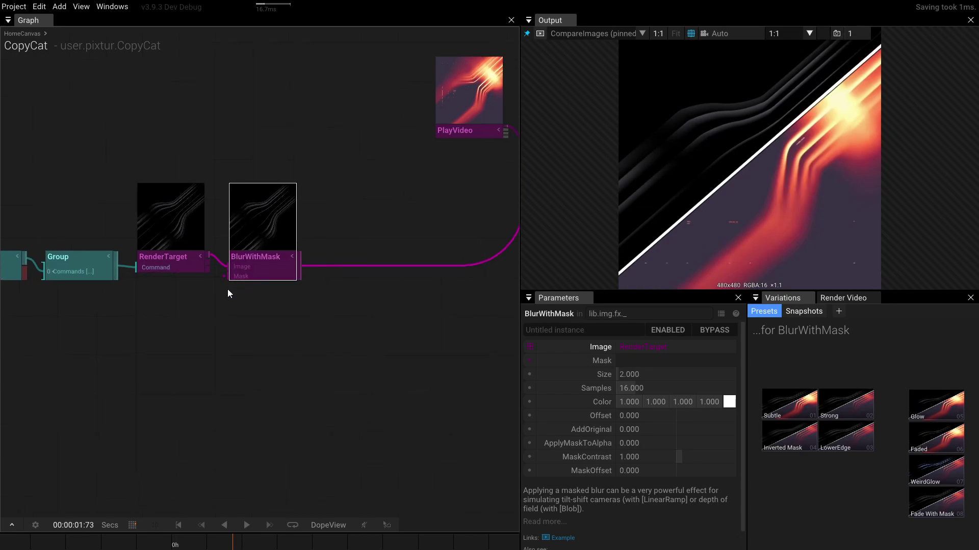
Step: Add a LinearGradient feeding the Mask input of BlurWithMask and place it below RenderTarget
scroll(228, 289, "up", 3)
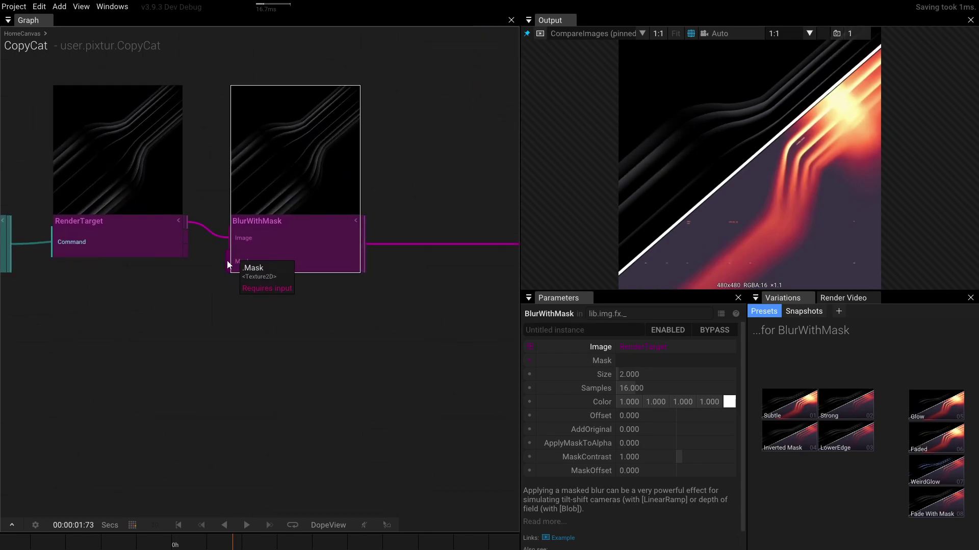
scroll(228, 264, "down", 3)
left_click(227, 264)
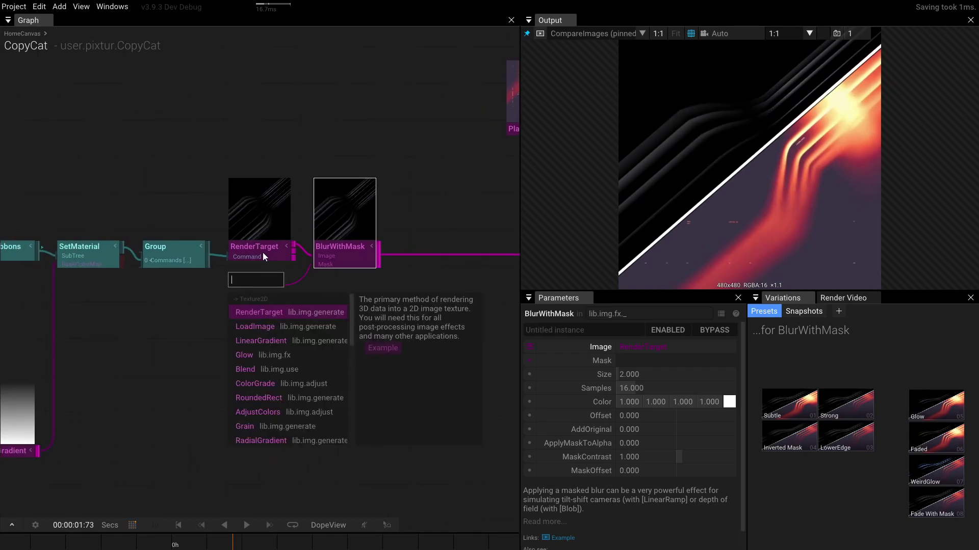
type("line")
key("Return")
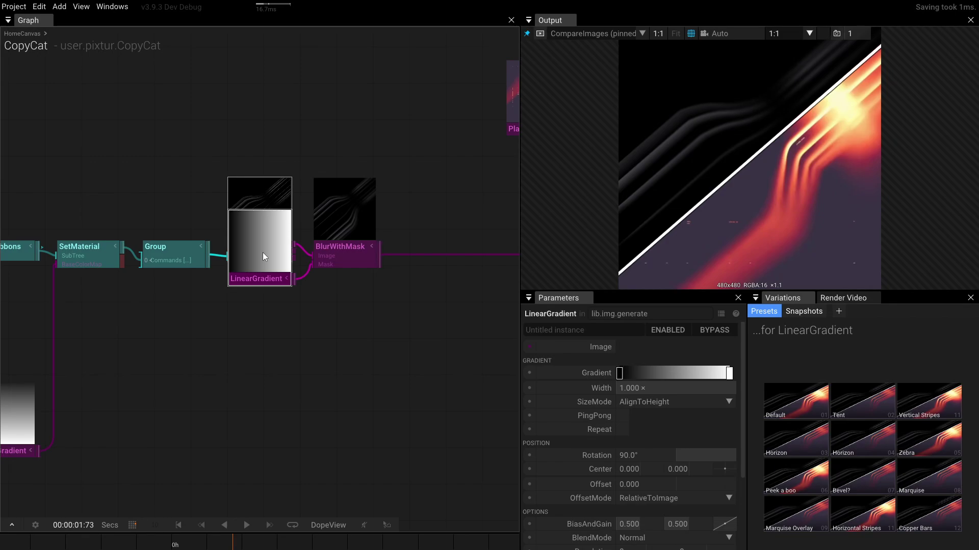
left_click_drag(262, 252, 250, 356)
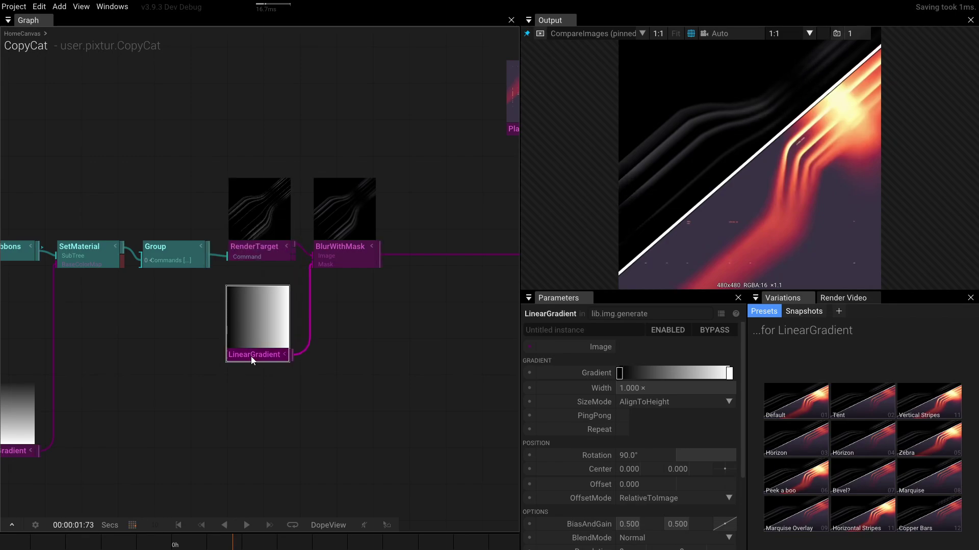
Step: Set the BlurWithMask Size to 18 and move the mask LinearGradient slightly lower in the graph
left_click(351, 258)
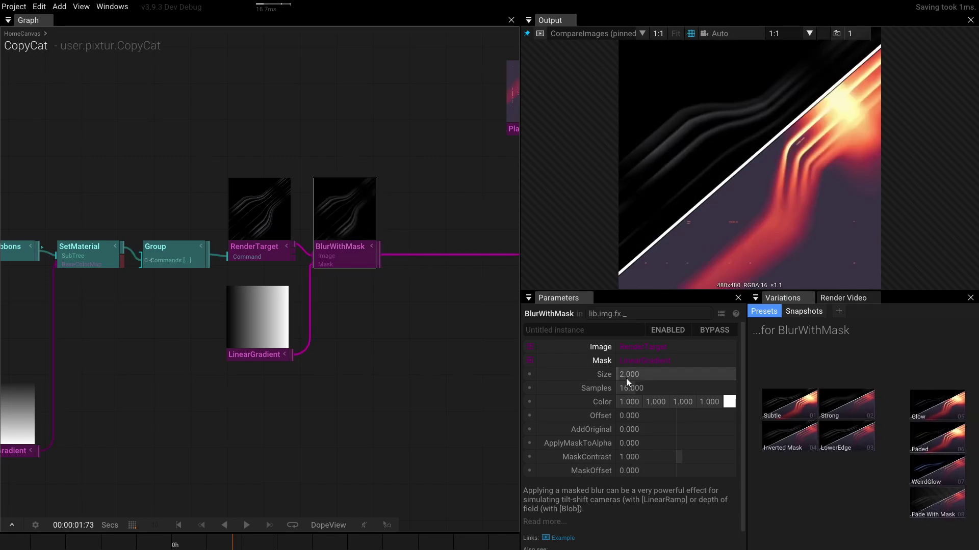
left_click_drag(631, 375, 670, 272)
left_click_drag(262, 352, 263, 380)
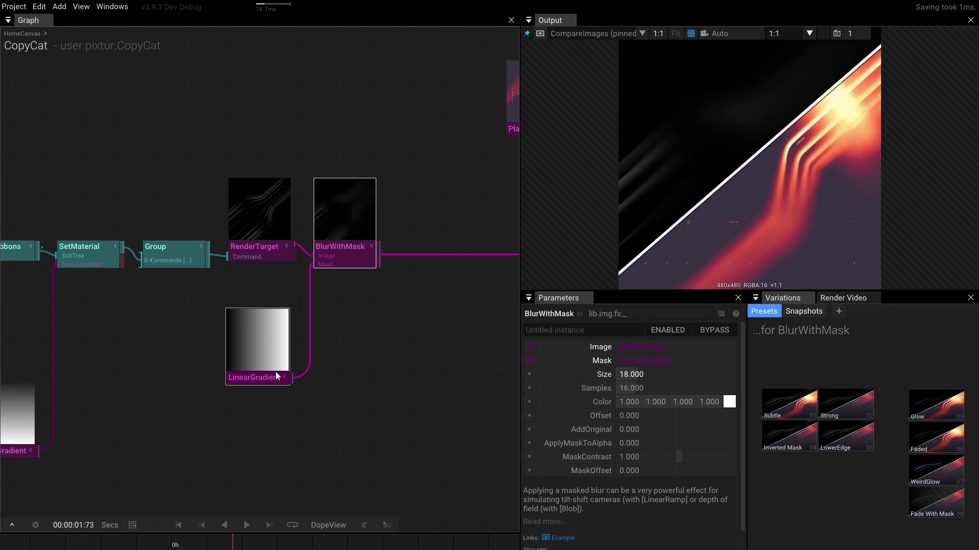
Step: Set the mask LinearGradient's Rotation to 131°
left_click(275, 372)
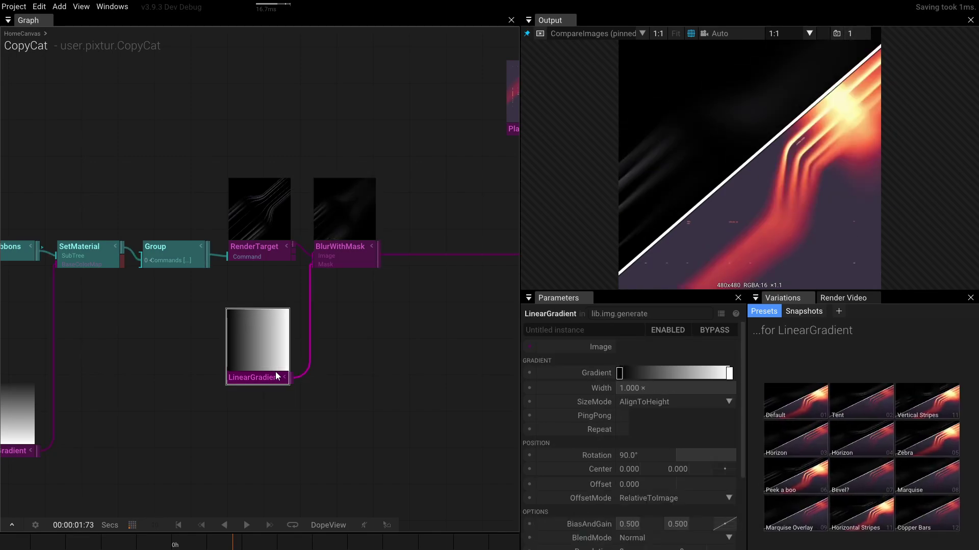
left_click_drag(661, 451, 527, 437)
left_click(652, 455)
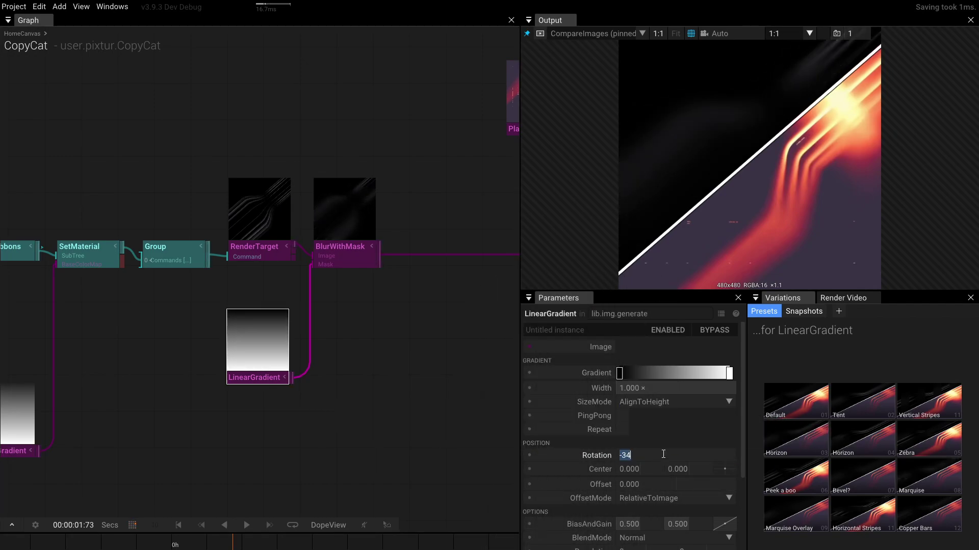
type("-")
key("BackSpace")
type("41")
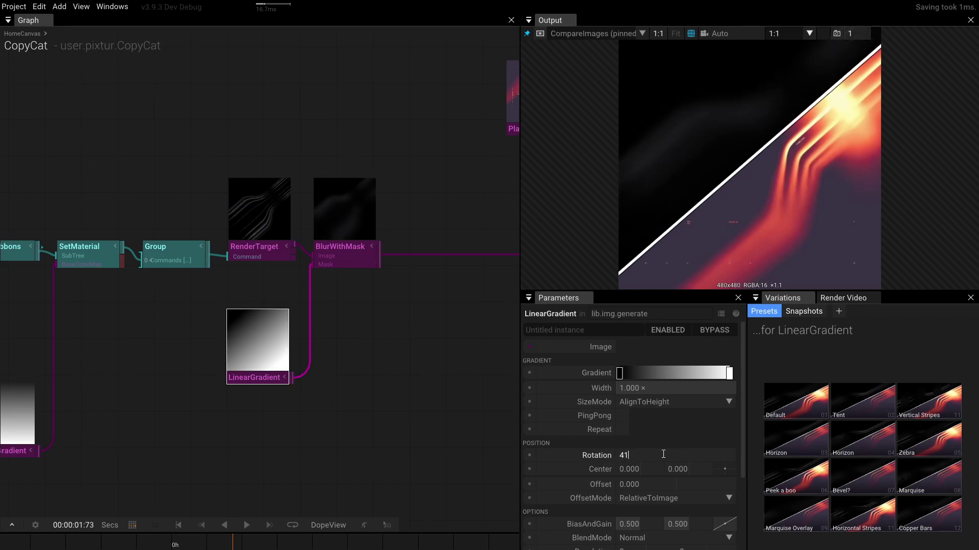
key("Return")
left_click(665, 453)
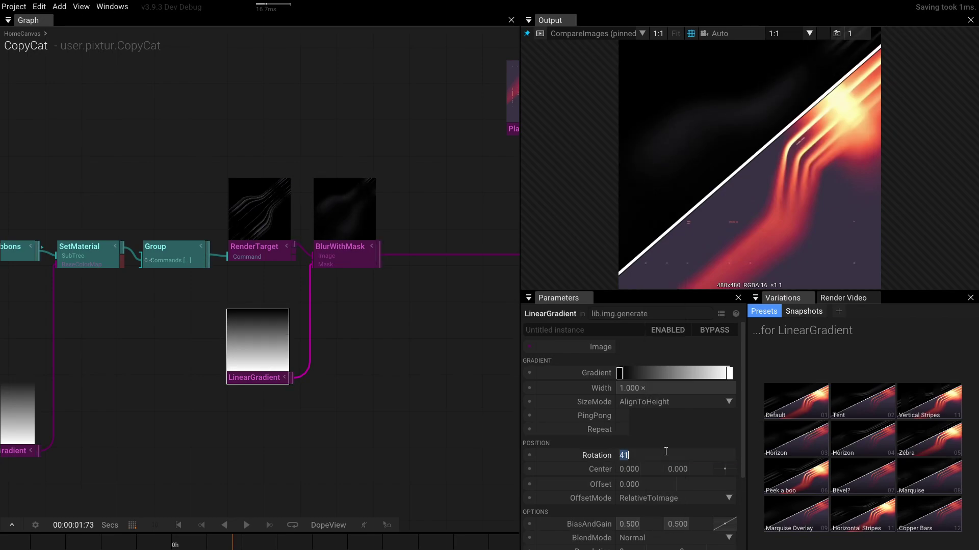
type("-")
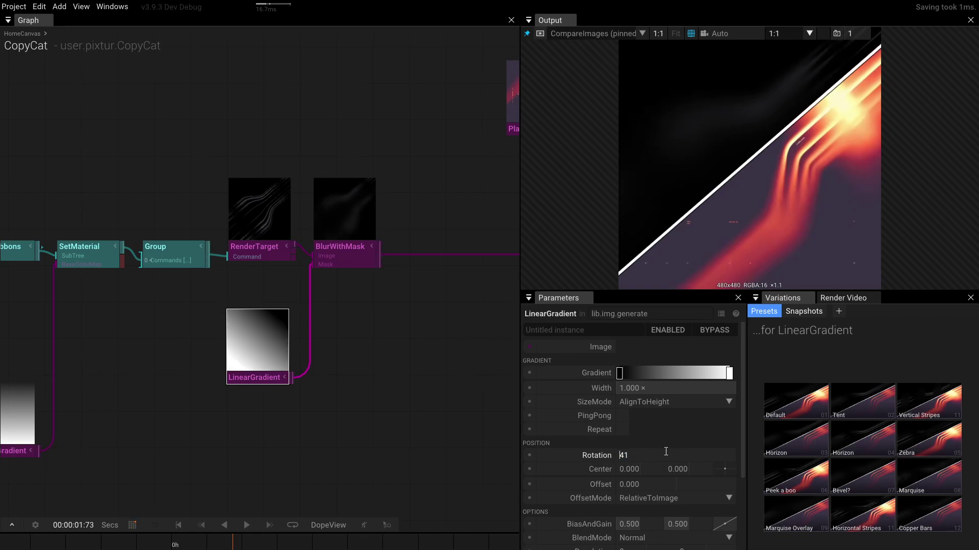
type("+")
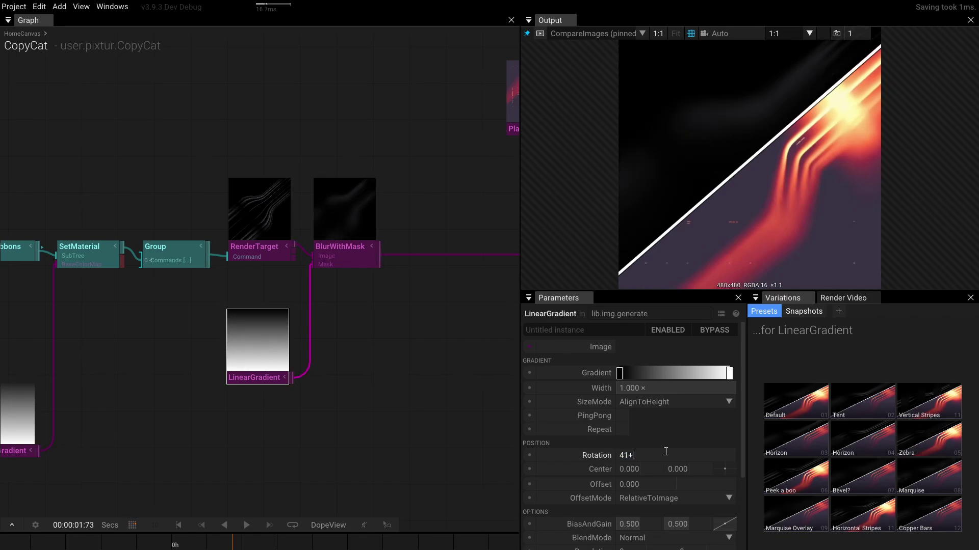
type("90")
key("Return")
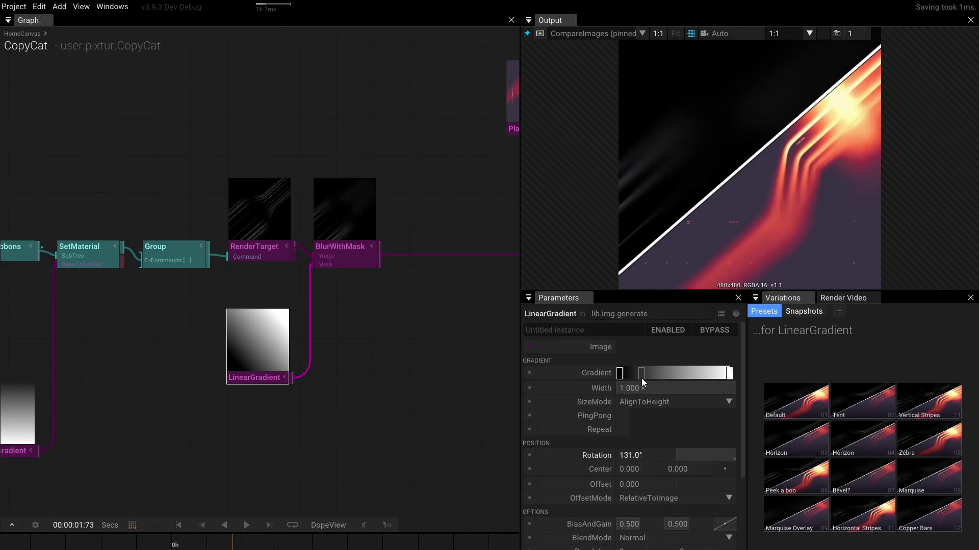
Step: Shape the mask LinearGradient with PingPong on, its black stop shifted slightly inward and an Offset of -0.030
left_click(624, 417)
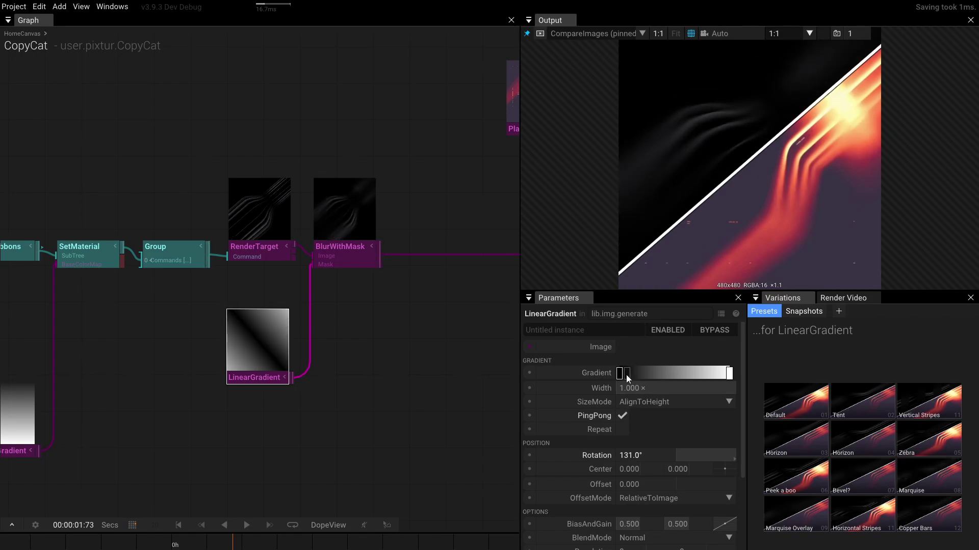
left_click_drag(619, 373, 632, 375)
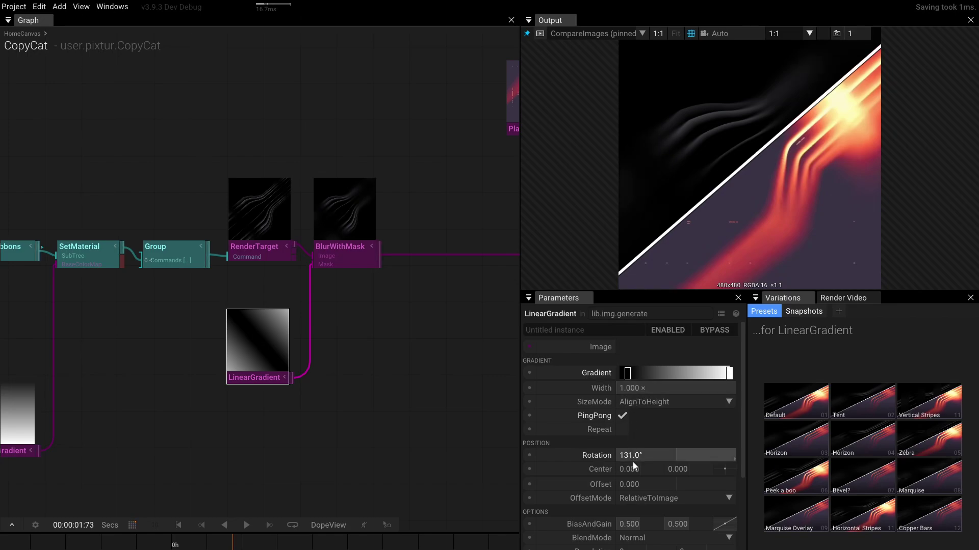
left_click_drag(637, 484, 594, 469)
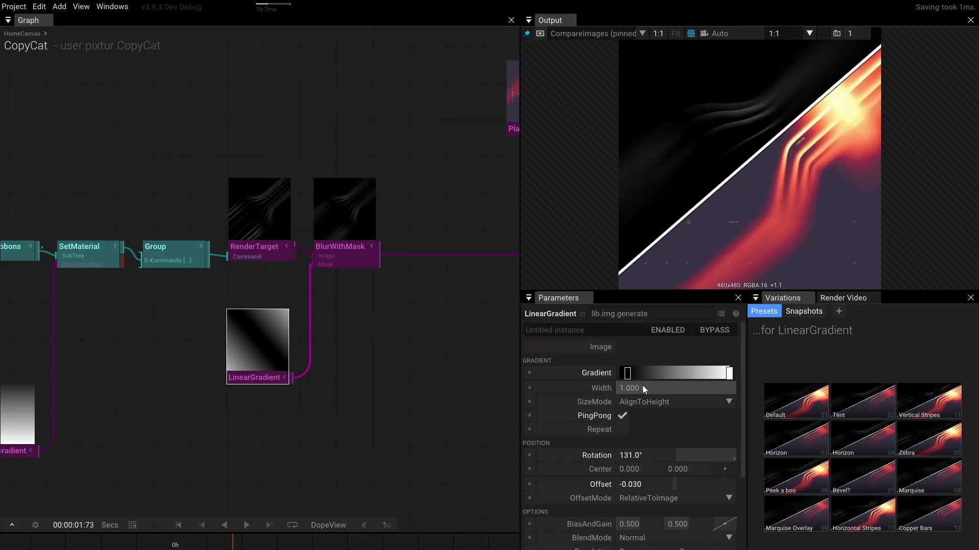
Step: Add a separate LinearGradient below the mask gradient and show it in the output view
left_click_drag(331, 440, 300, 376)
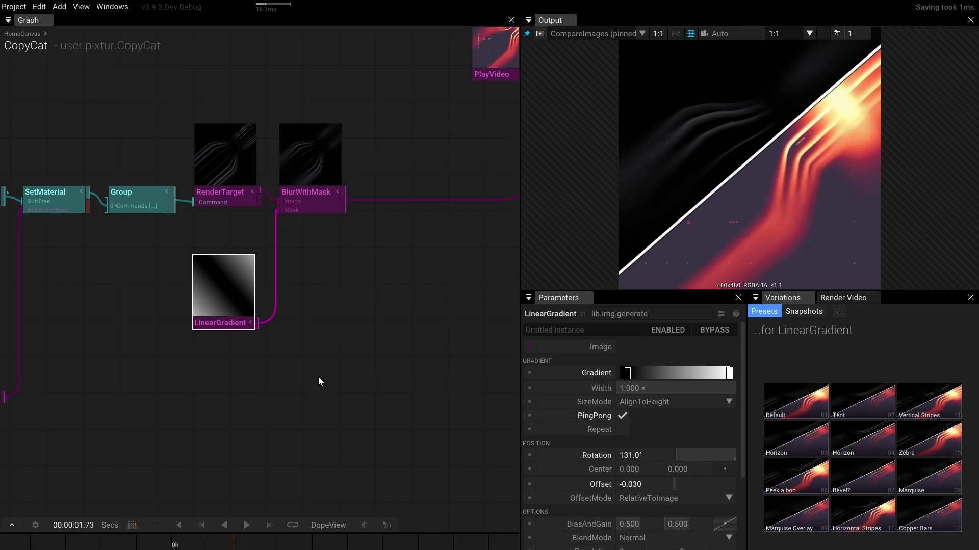
left_click_drag(345, 390, 354, 353)
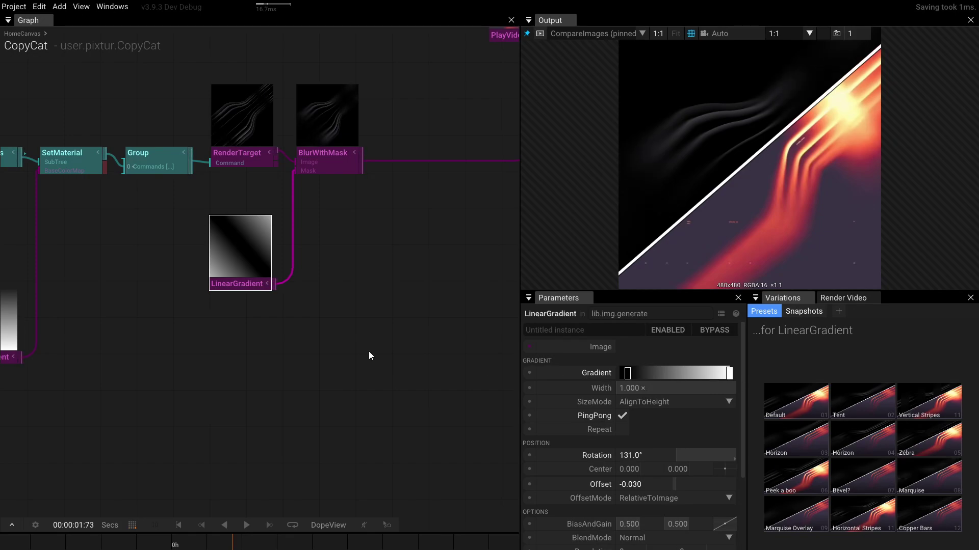
left_click_drag(318, 304, 319, 302)
double_click(303, 316)
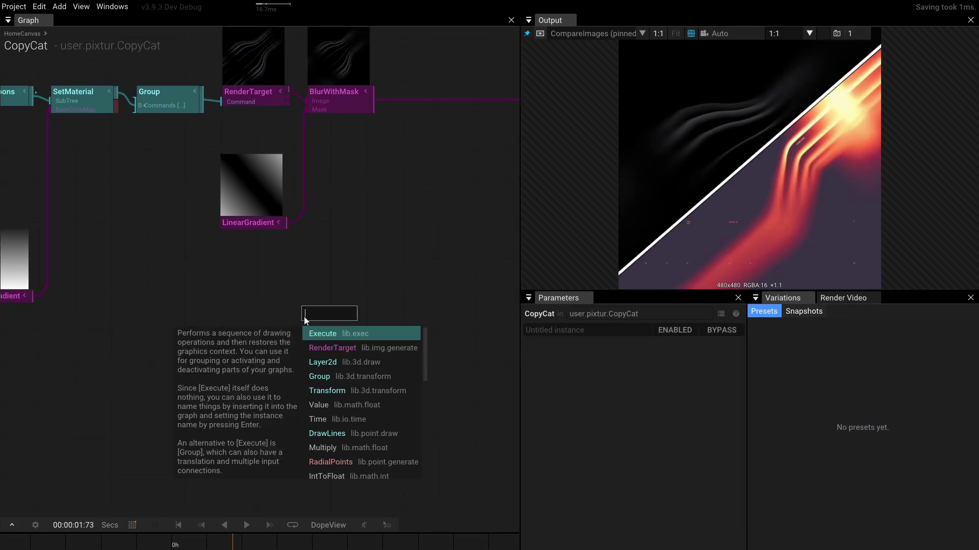
type("linea")
key("Return")
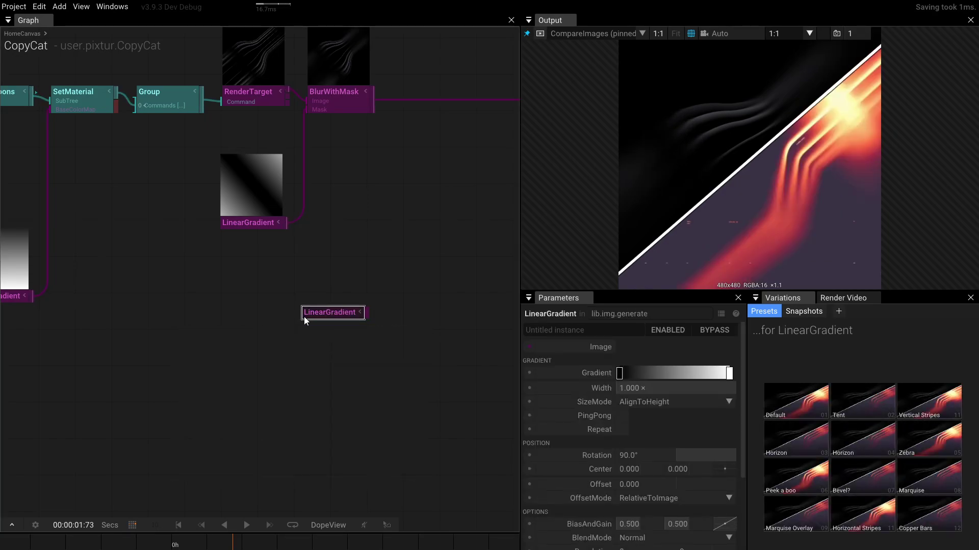
left_click_drag(304, 318, 233, 328)
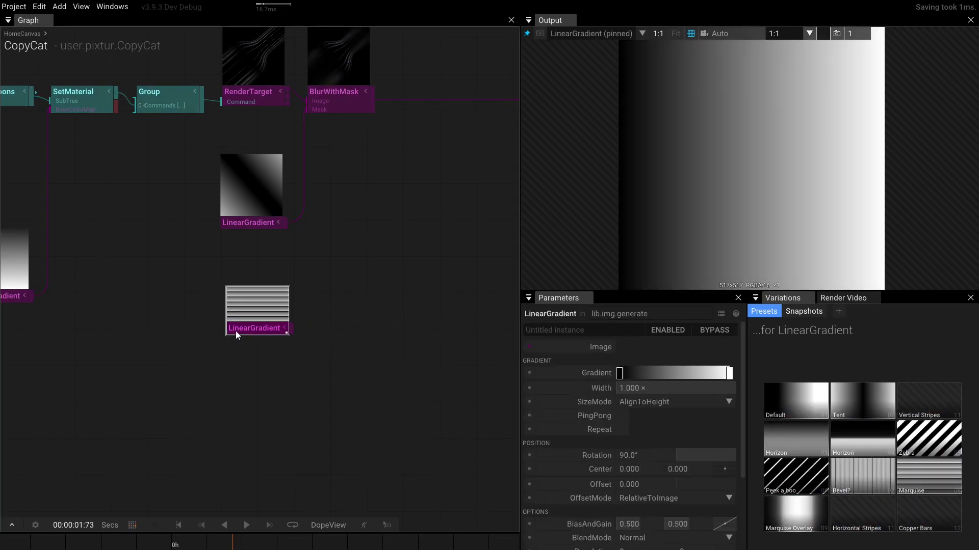
Step: Attach an ImageLevels operator to the new LinearGradient and set its Width to 0.290
left_click(292, 329)
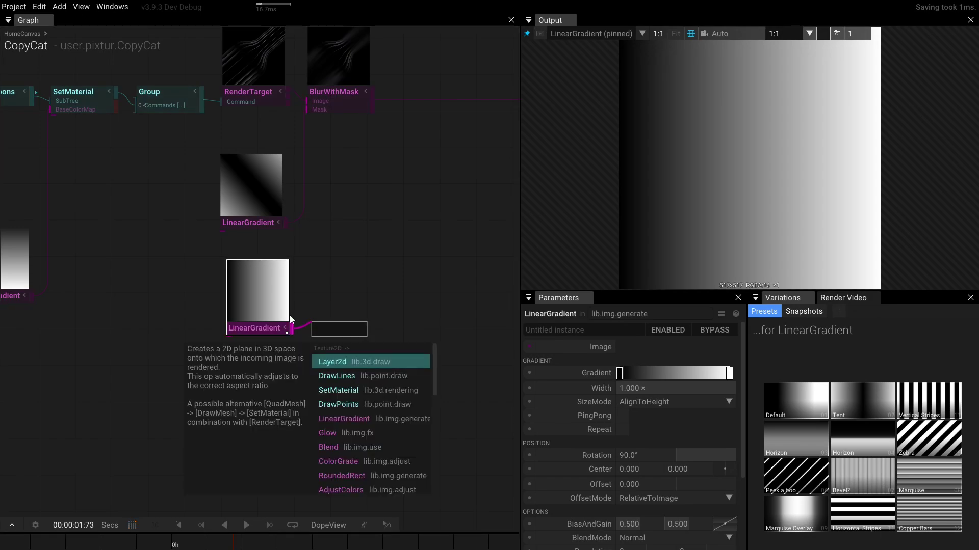
type("ima")
key("Down")
key("Return")
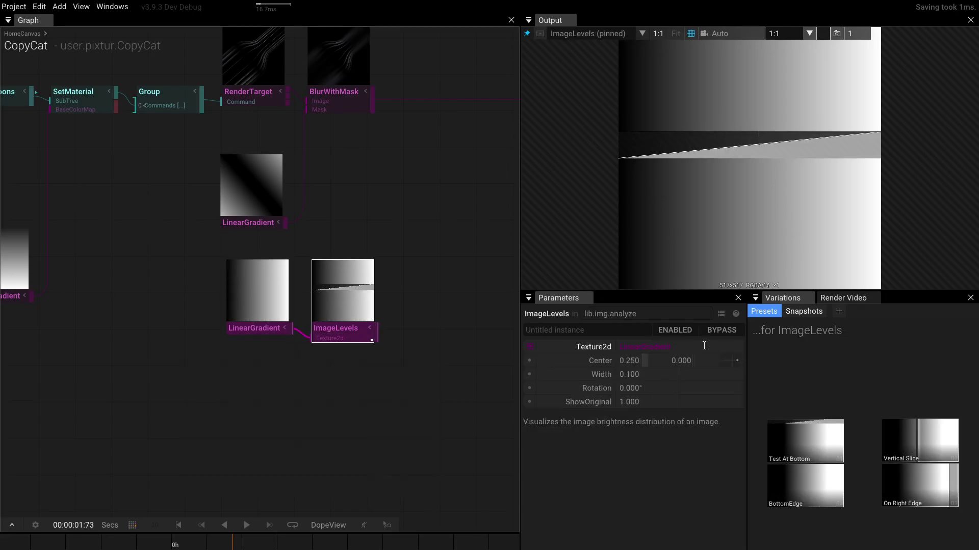
left_click_drag(664, 374, 678, 370)
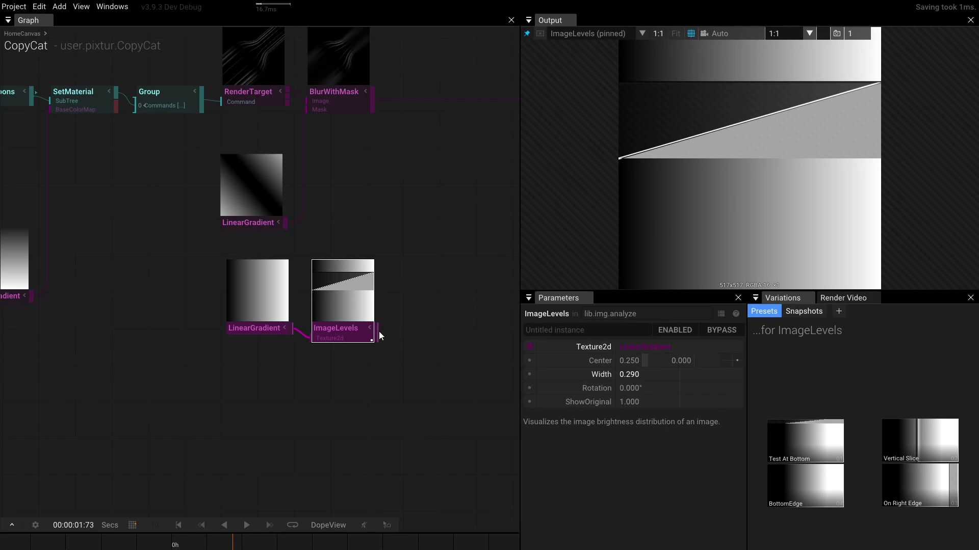
Step: Change the gradient interpolation of the LinearGradient feeding ImageLevels to Smooth
left_click(263, 329)
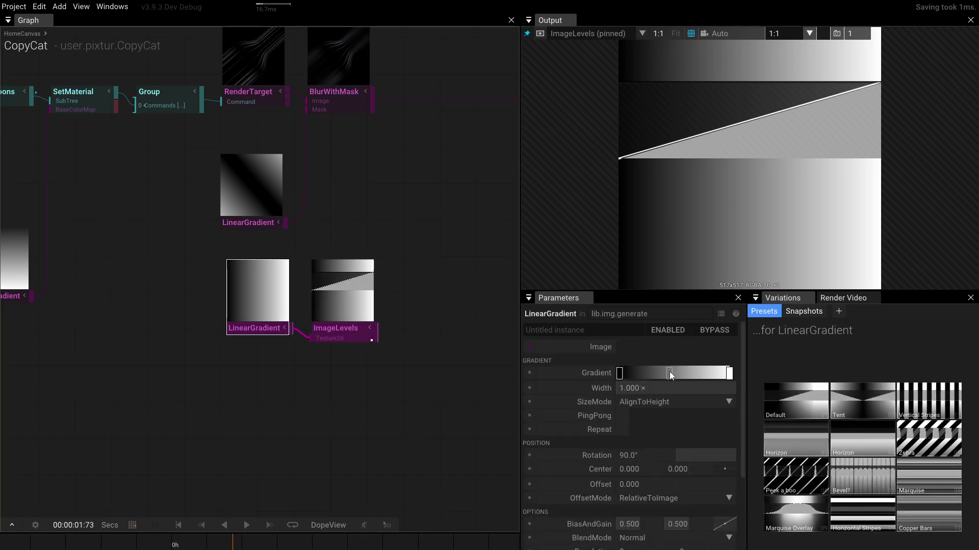
right_click(669, 371)
mouse_move(687, 424)
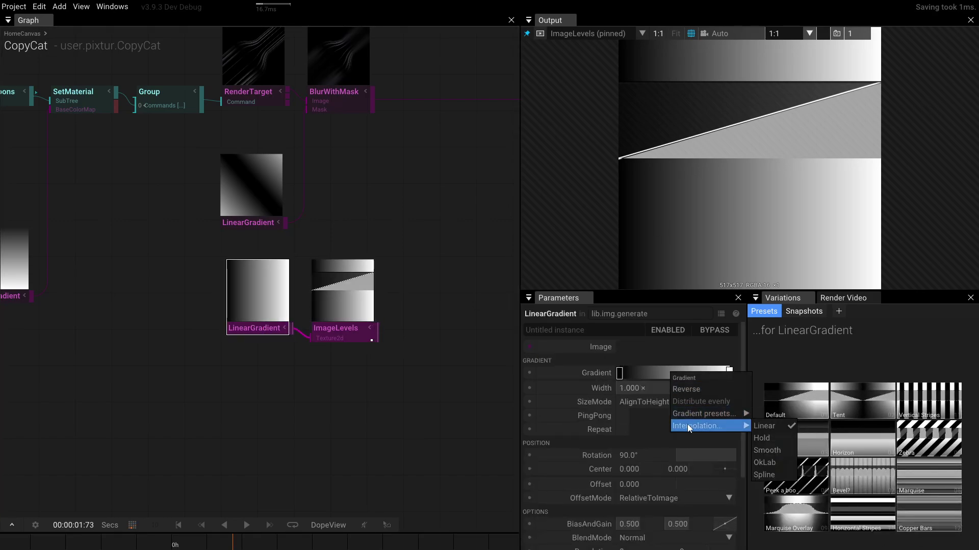
left_click(767, 450)
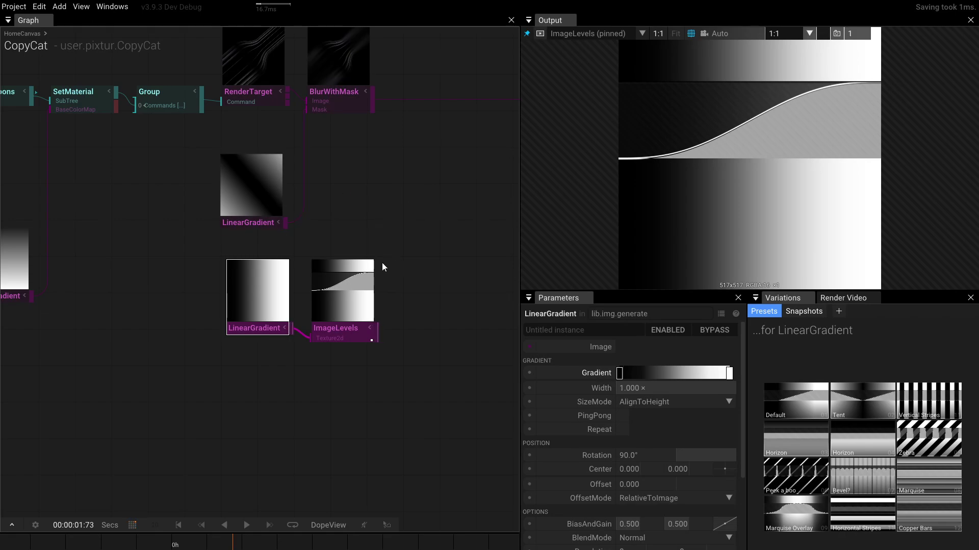
Step: Show CompareImages in the output view again in place of ImageLevels
left_click(266, 224)
key("f")
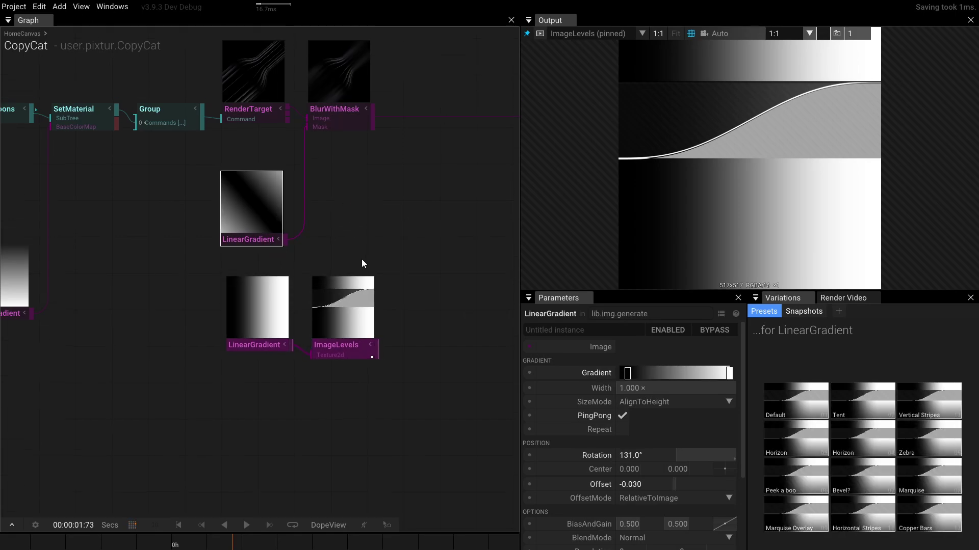
left_click_drag(449, 117, 347, 147)
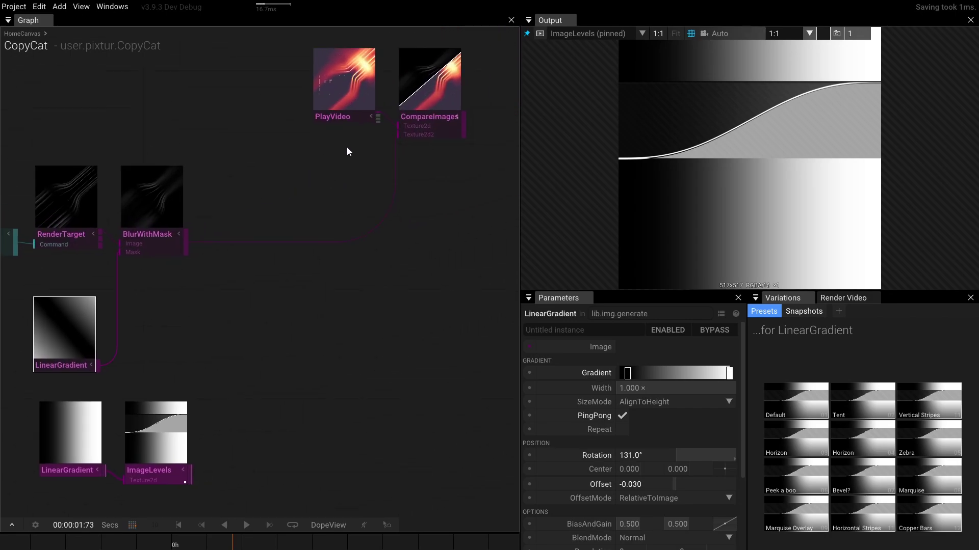
left_click(422, 123)
left_click(438, 123)
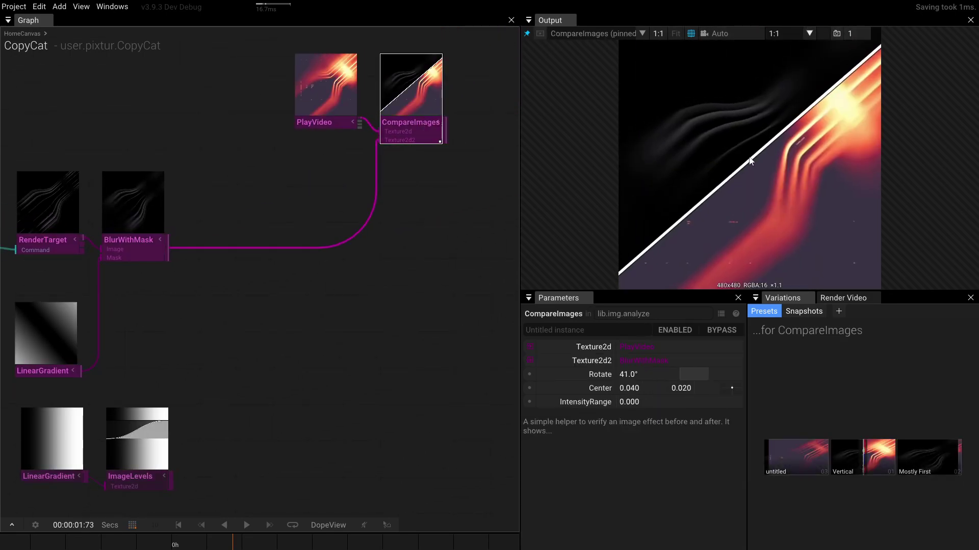
left_click_drag(62, 297, 323, 229)
scroll(323, 229, "up", 3)
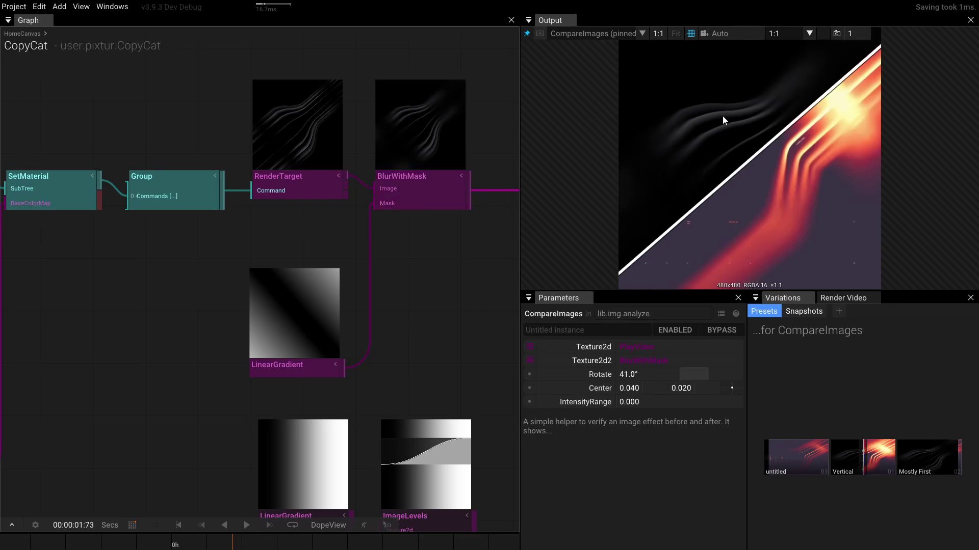
Step: Set the gradient interpolation of the LinearGradient feeding BlurWithMask's mask to Smooth
scroll(723, 116, "up", 3)
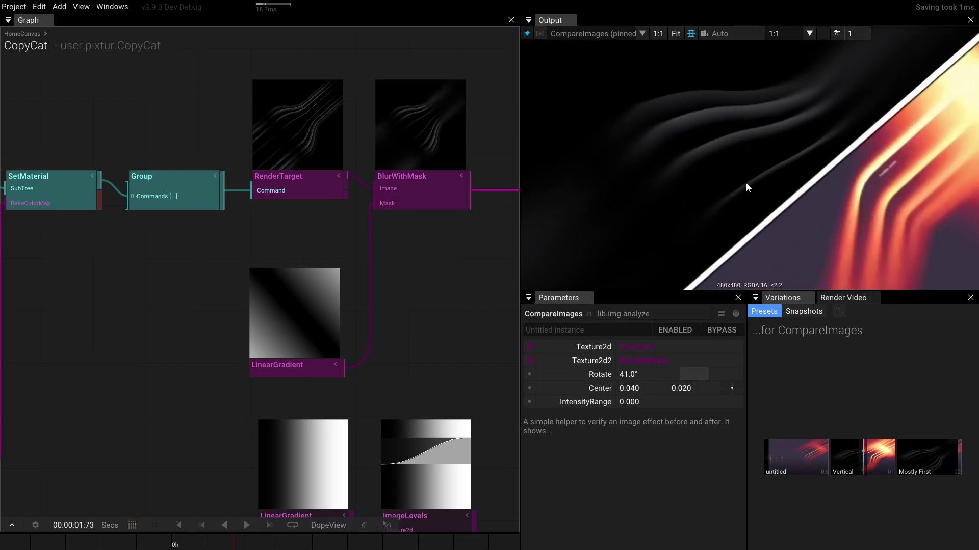
left_click(277, 370)
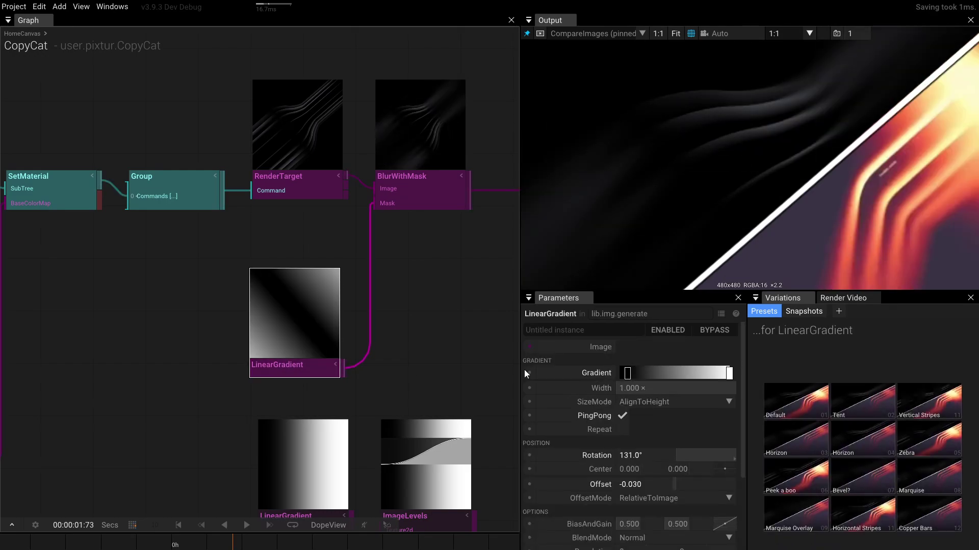
right_click(661, 373)
mouse_move(683, 423)
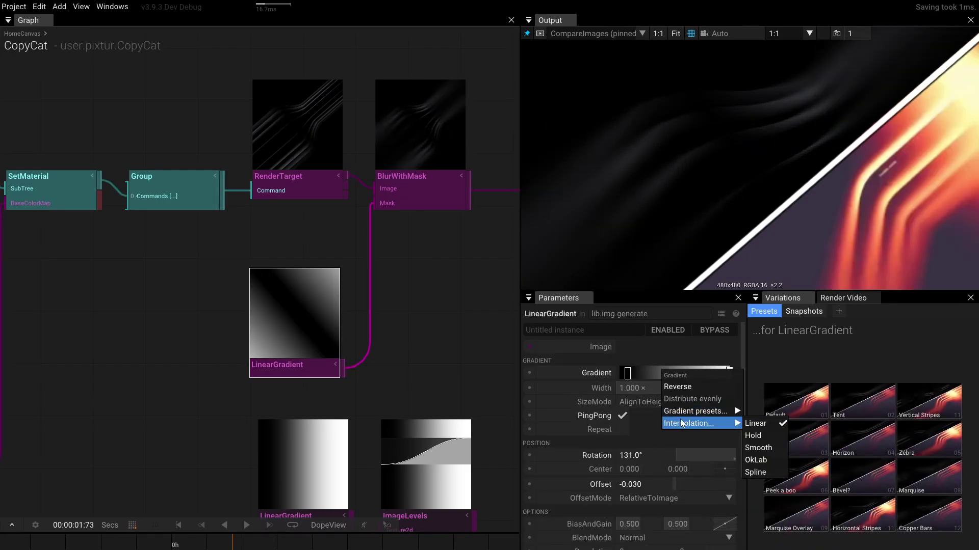
left_click(767, 450)
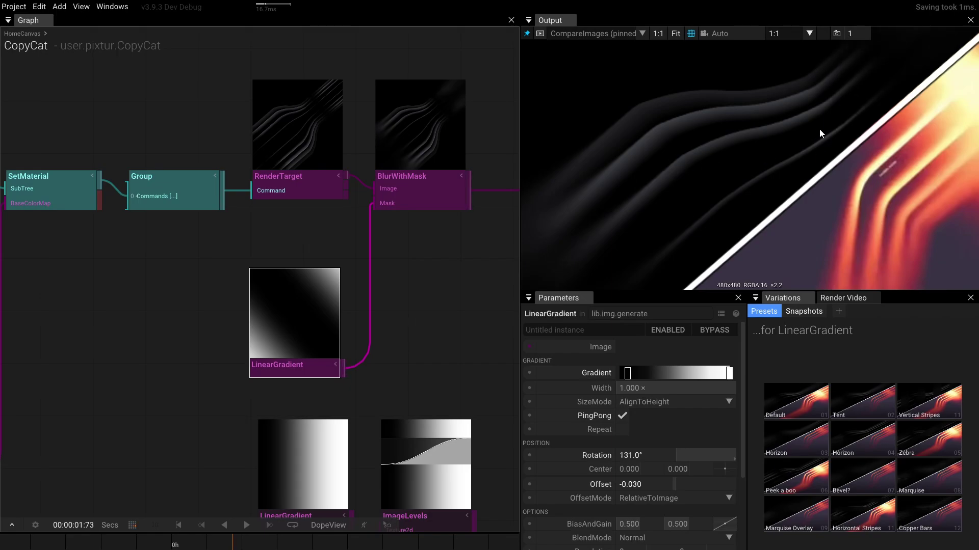
scroll(818, 128, "down", 3)
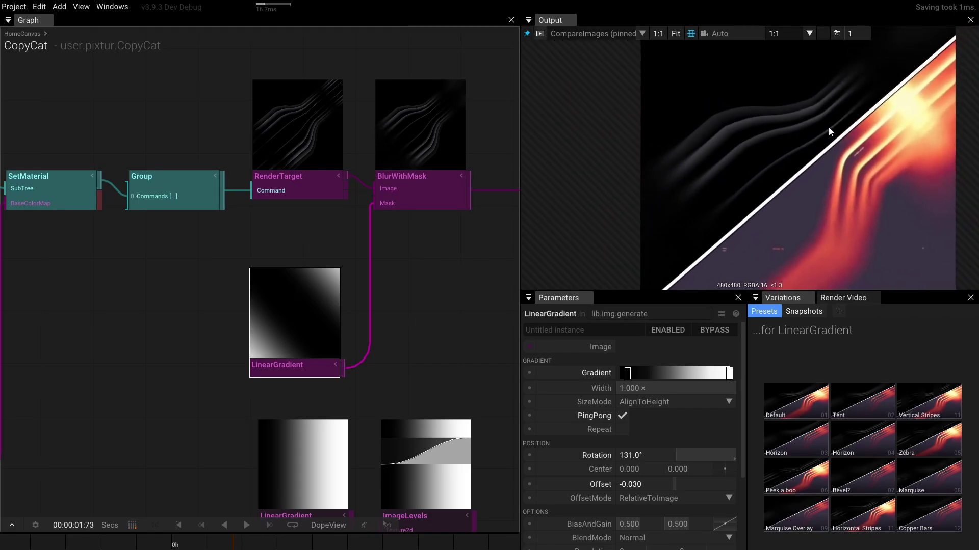
scroll(828, 127, "down", 1)
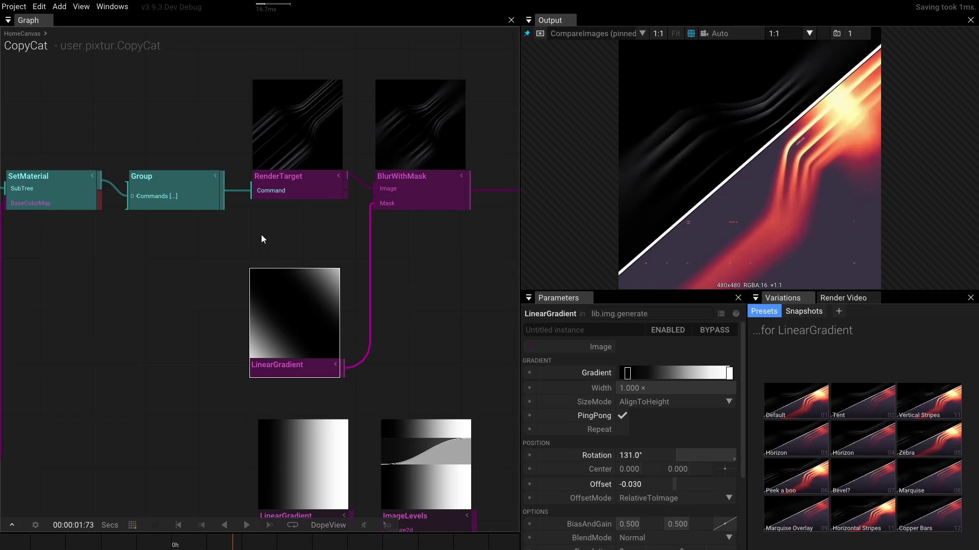
Step: Insert a Glow operator after BlurWithMask and set its Radius to 0.770 and Intensity to 0.590
left_click_drag(261, 235, 157, 239)
left_click(190, 179)
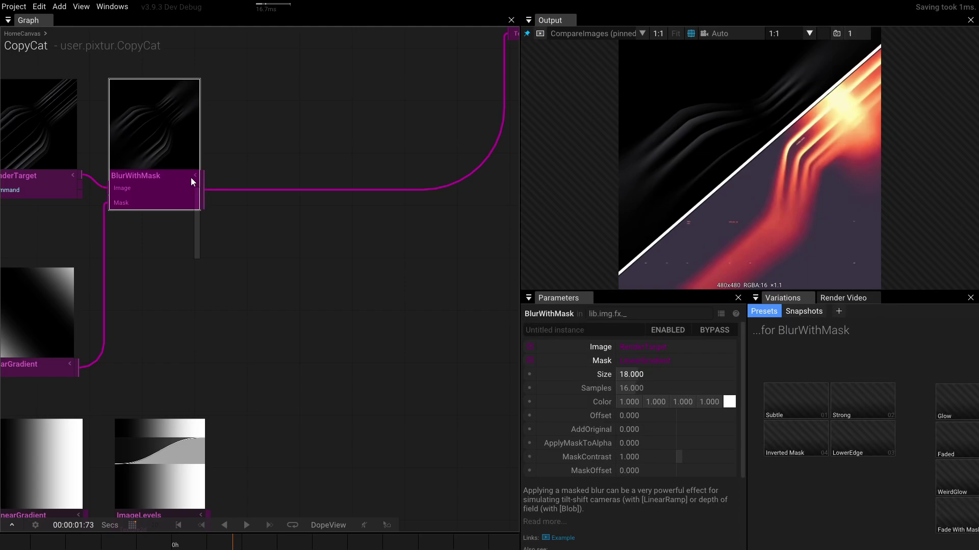
key("Tab")
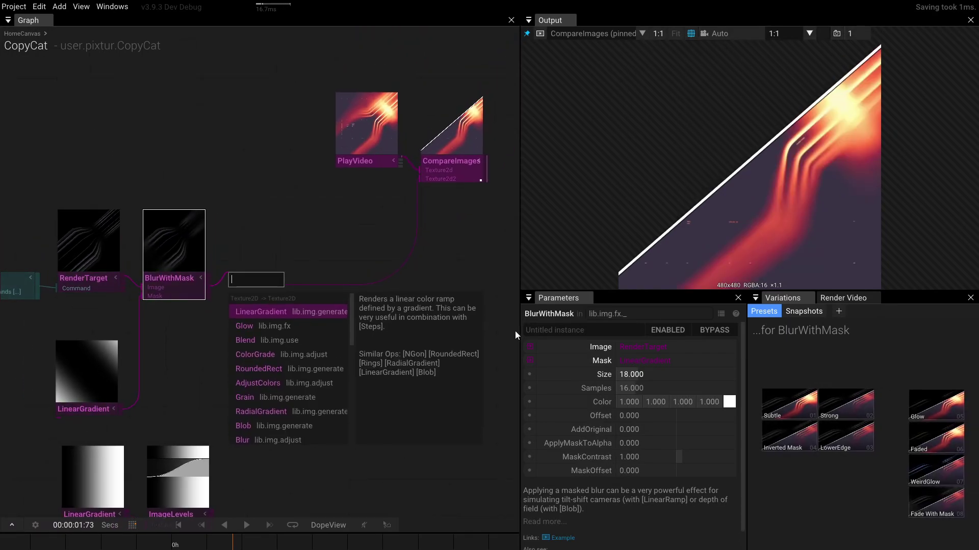
key("Down")
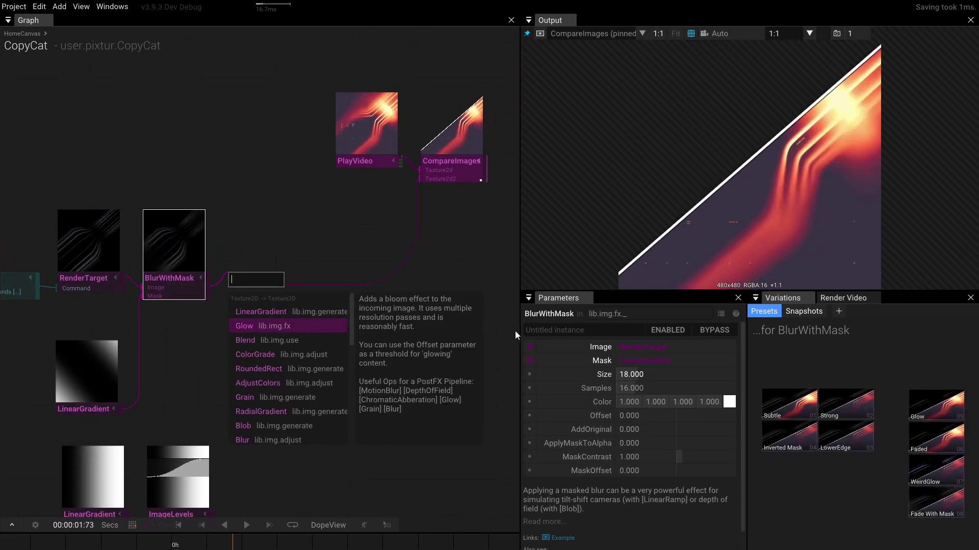
key("Return")
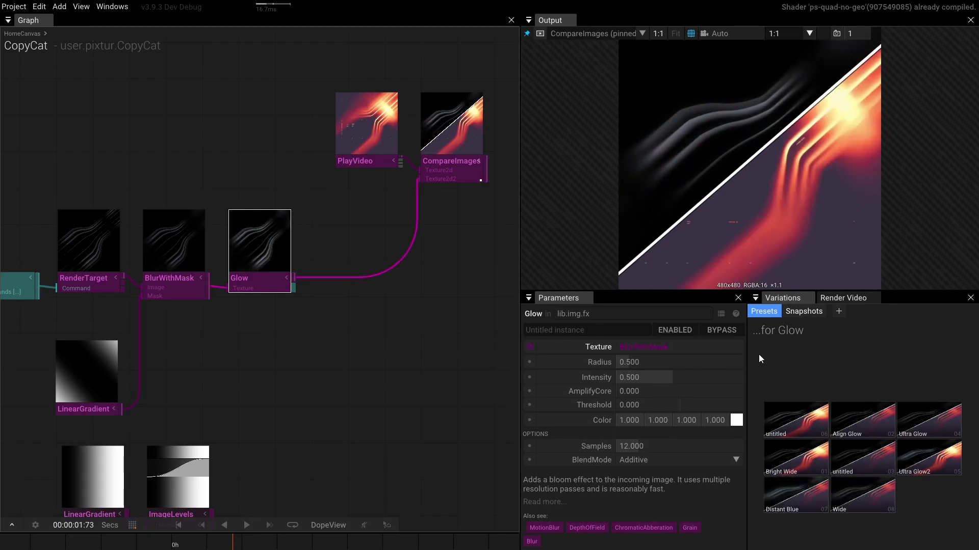
left_click_drag(643, 377, 696, 351)
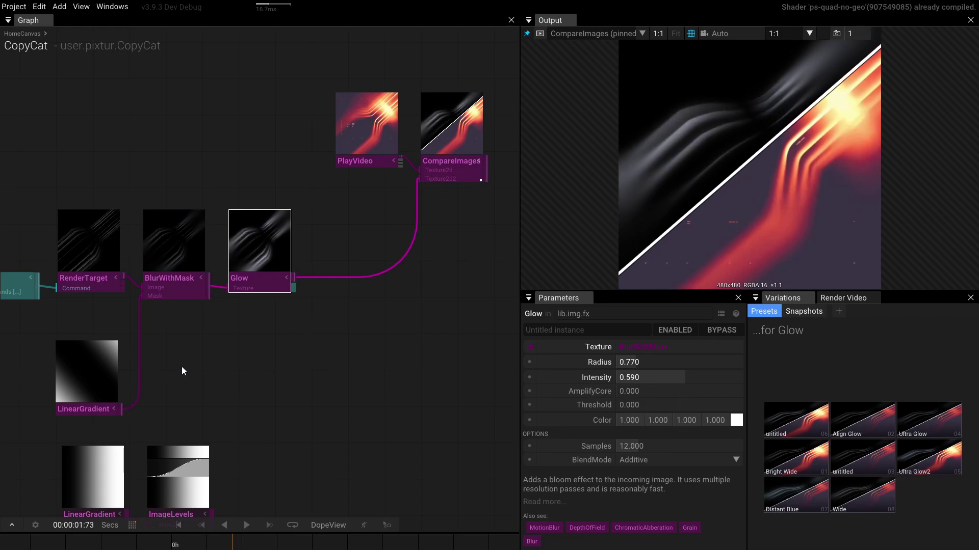
Step: Delete the spare LinearGradient that feeds ImageLevels
left_click_drag(240, 372, 347, 368)
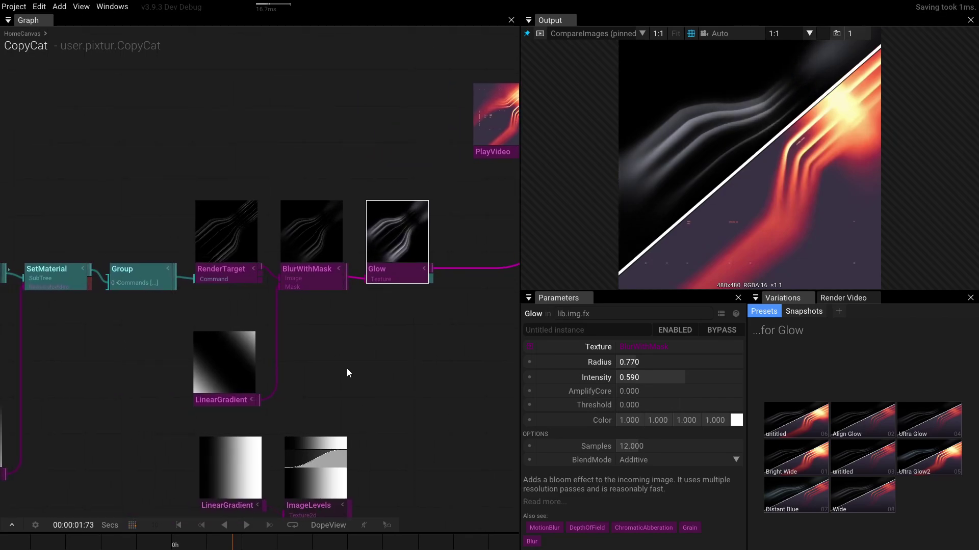
left_click_drag(410, 376, 335, 305)
left_click_drag(101, 470, 139, 383)
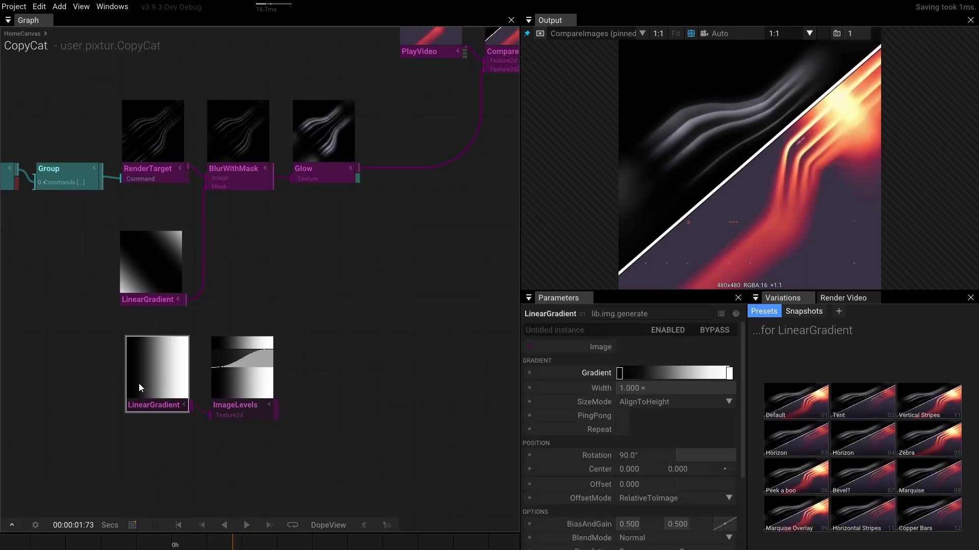
key("Delete")
Step: Move ImageLevels below CompareImages, feed it the BlurWithMask output and show it in the output view
left_click_drag(239, 386, 415, 332)
scroll(396, 267, "right", 3)
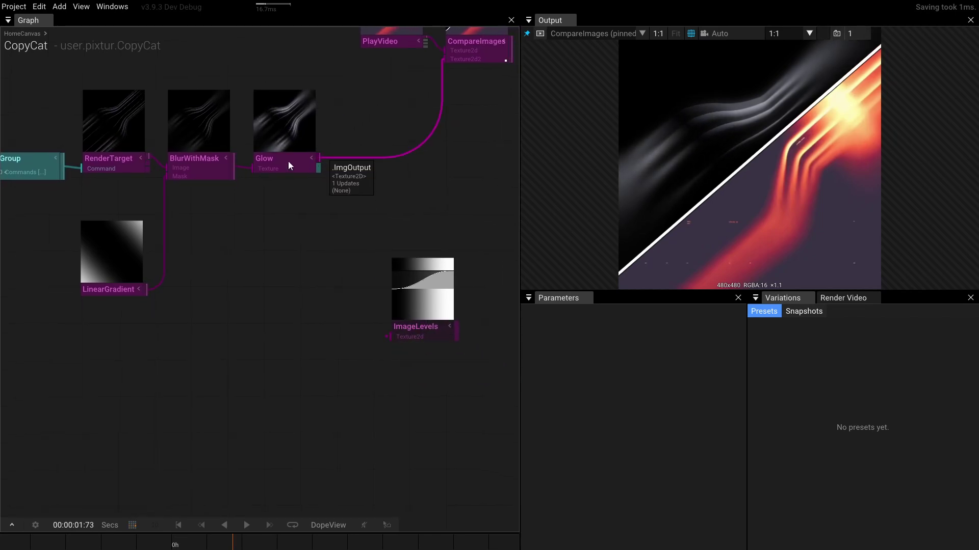
left_click_drag(233, 159, 320, 353)
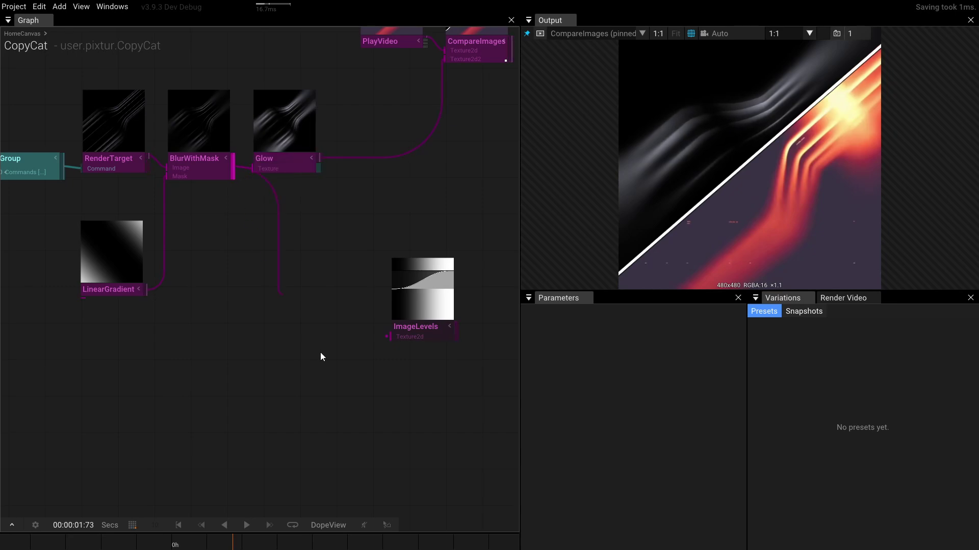
left_click(444, 328)
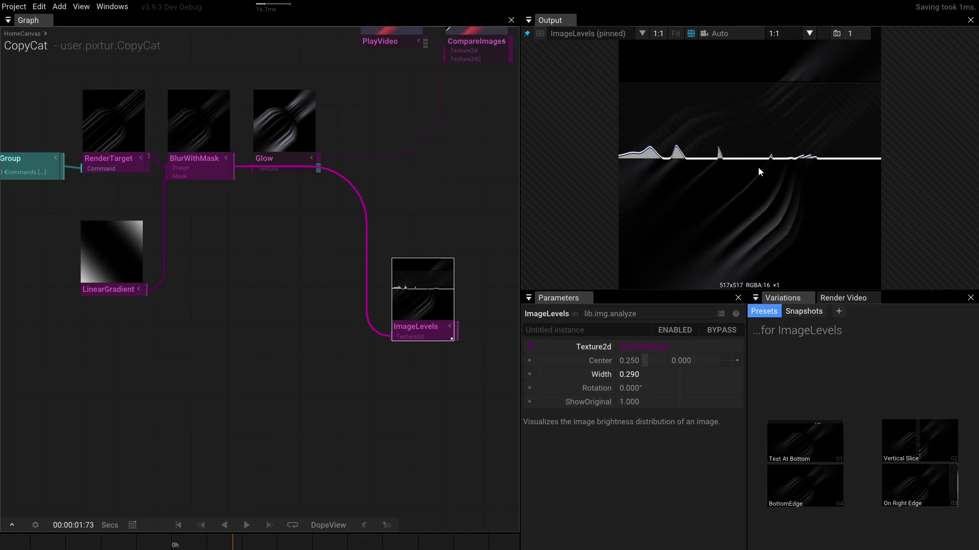
Step: Raise the brightness of the DrawRibbons color to 7.549 on the red, green and blue channels
scroll(324, 250, "down", 2)
left_click_drag(222, 266, 352, 276)
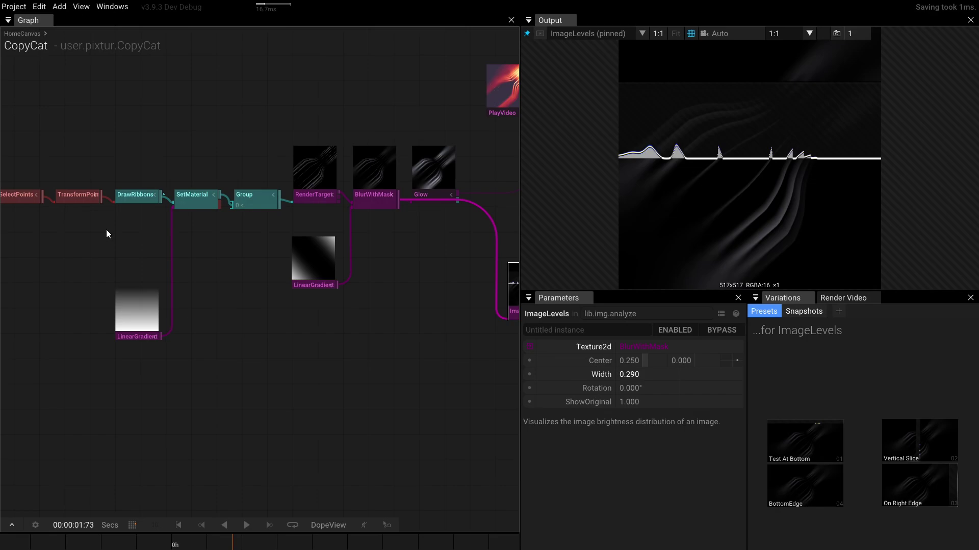
left_click(222, 194)
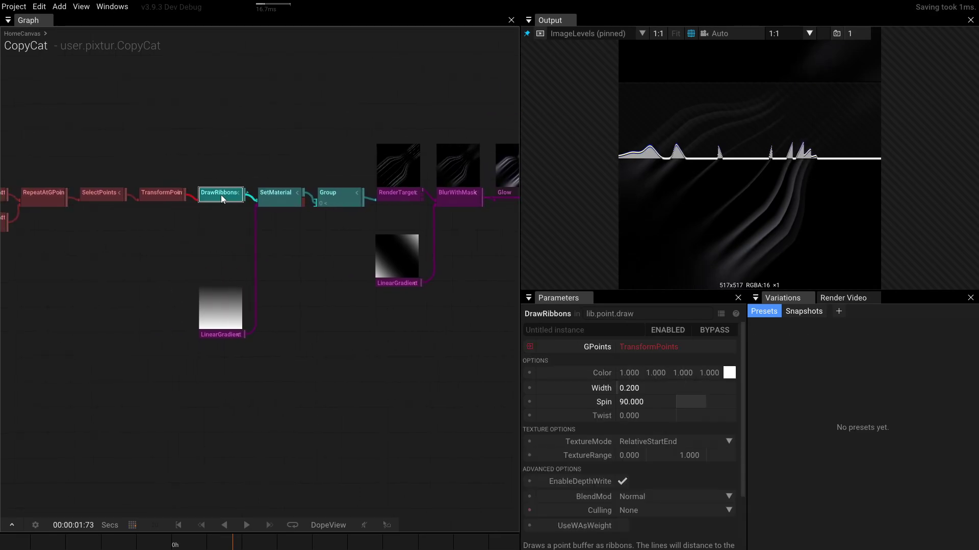
left_click(729, 374)
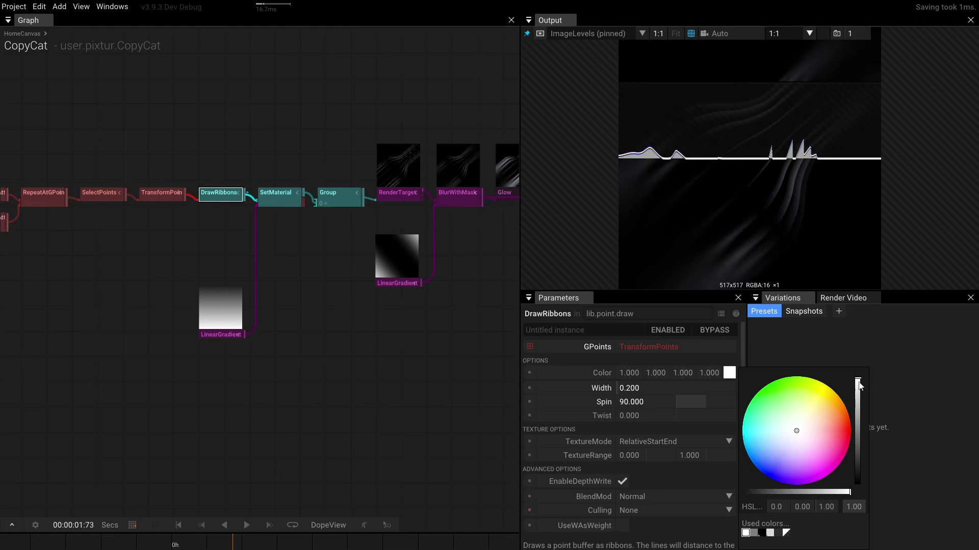
left_click_drag(859, 386, 849, 275)
left_click(464, 349)
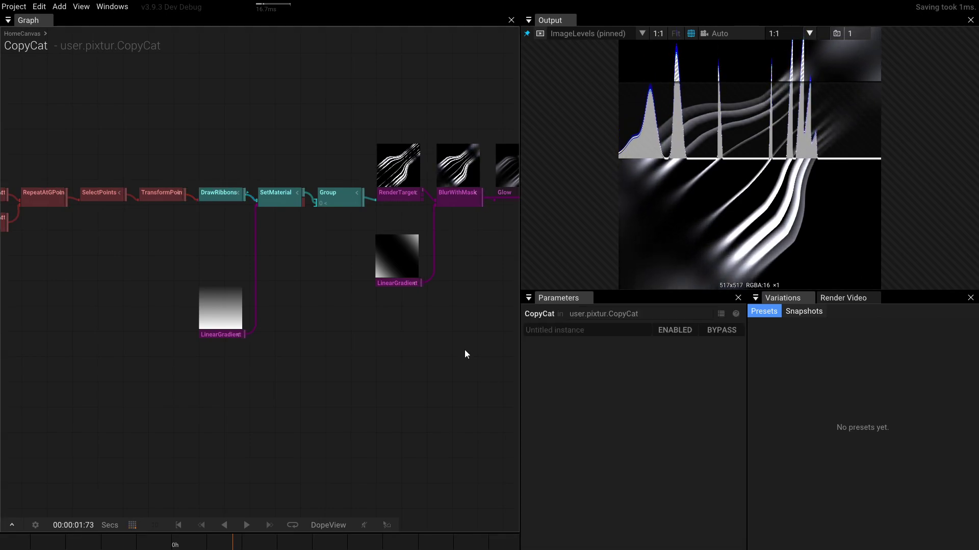
Step: Show Glow in the output view and set its Radius to 2.700
left_click_drag(450, 346, 284, 346)
scroll(392, 339, "up", 2)
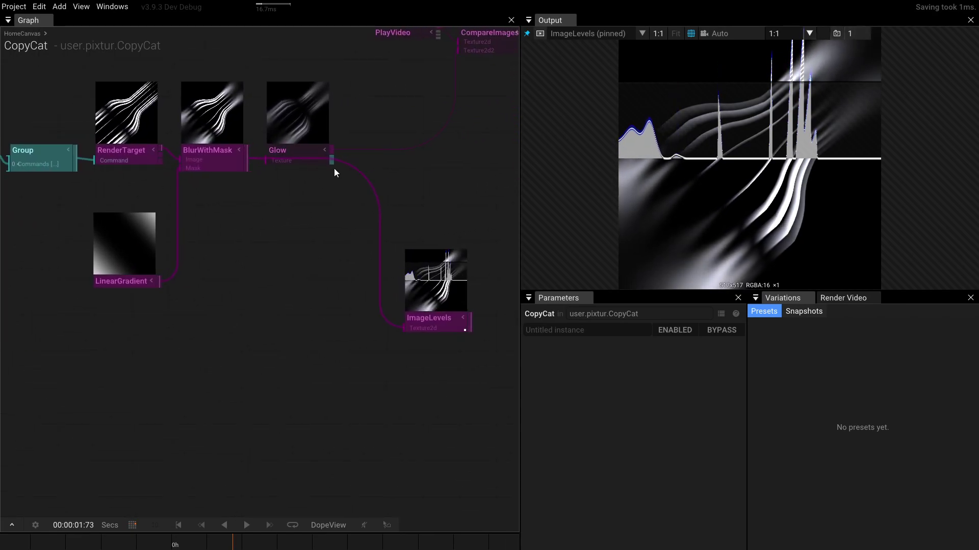
left_click(292, 146)
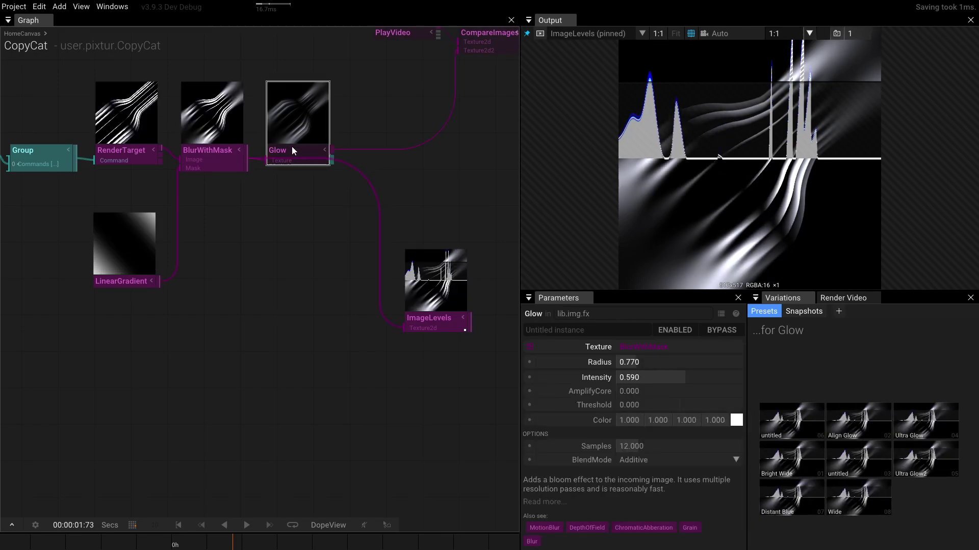
key("p")
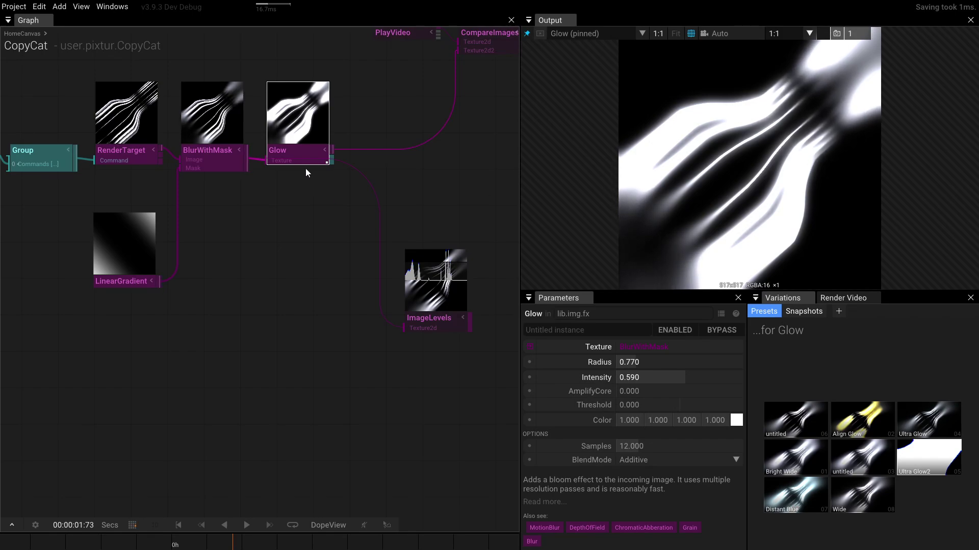
left_click_drag(641, 363, 848, 315)
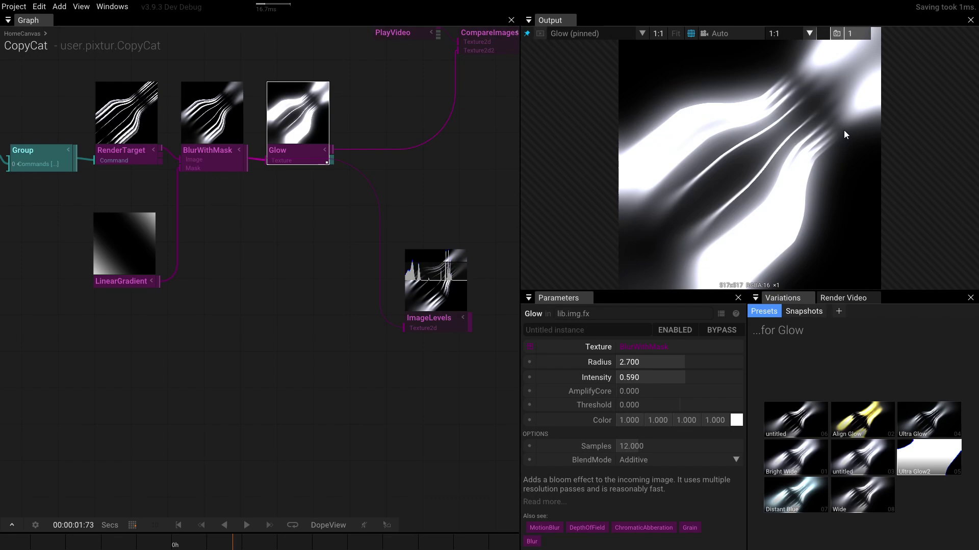
Step: Set the gradient of the time-driven SpreadPointAttributes to Smooth interpolation and shift its two inner white stops toward the gradient's end
scroll(283, 275, "down", 2)
left_click_drag(158, 340, 371, 345)
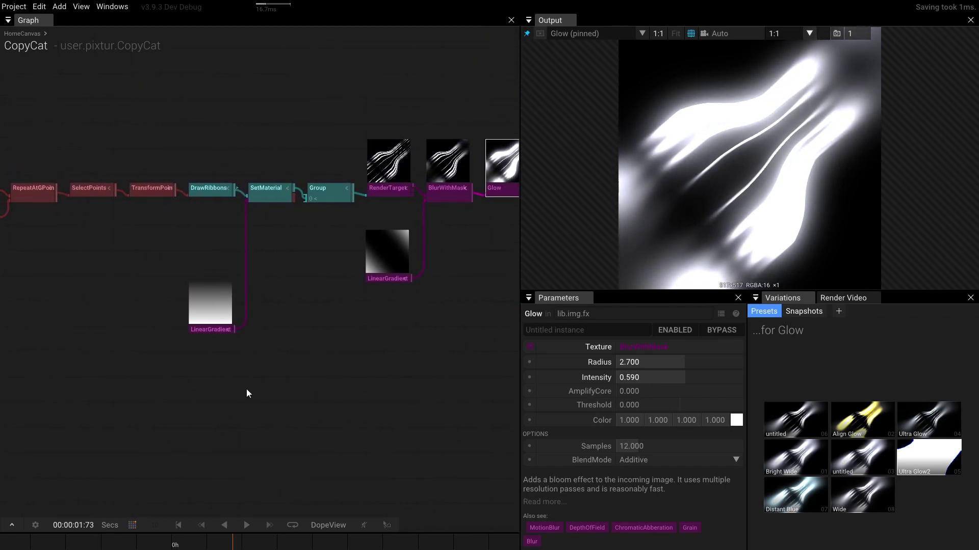
left_click_drag(14, 388, 200, 378)
scroll(284, 219, "up", 5)
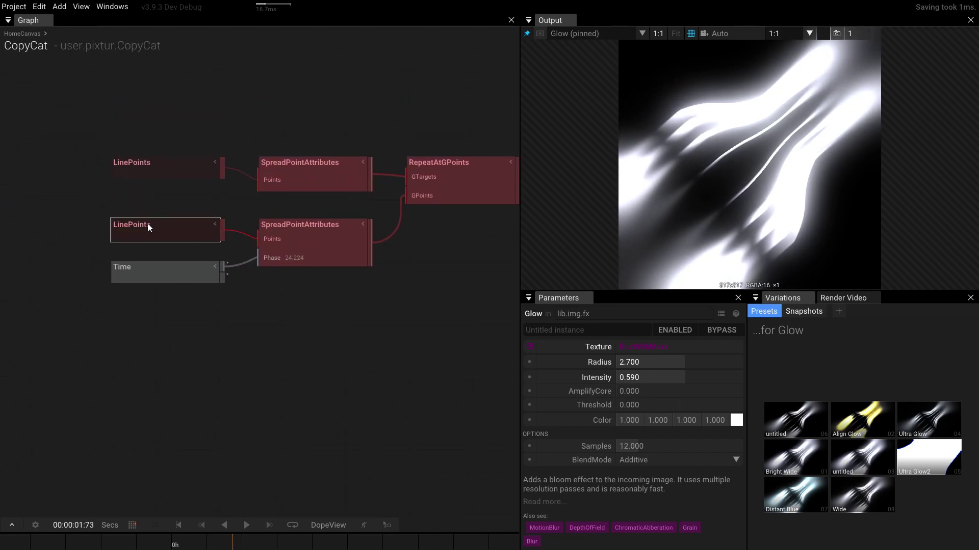
left_click(148, 225)
left_click(293, 237)
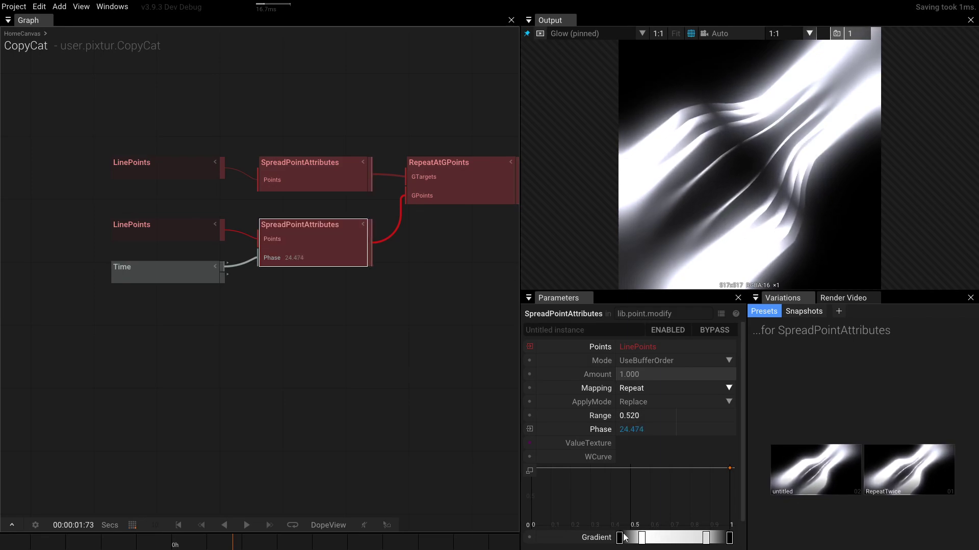
right_click(663, 540)
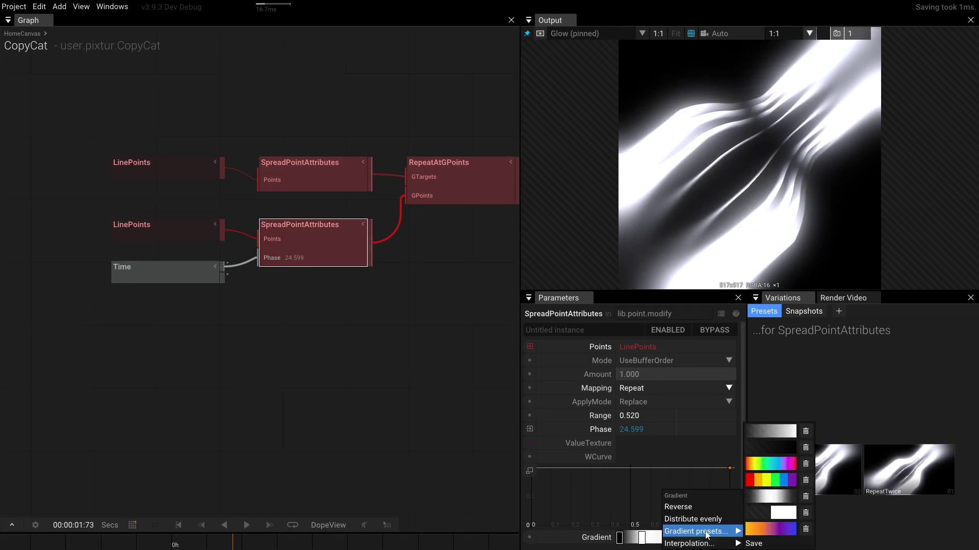
mouse_move(704, 545)
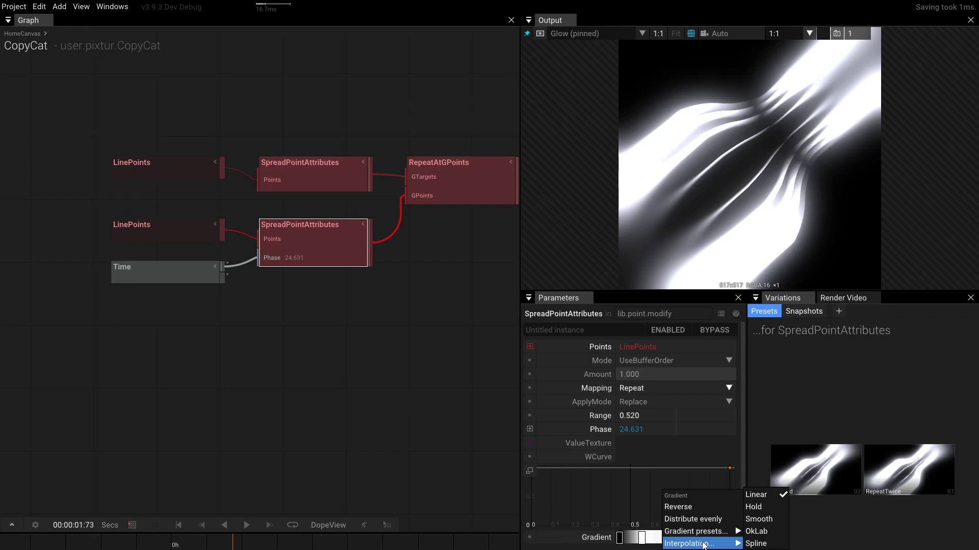
left_click(760, 520)
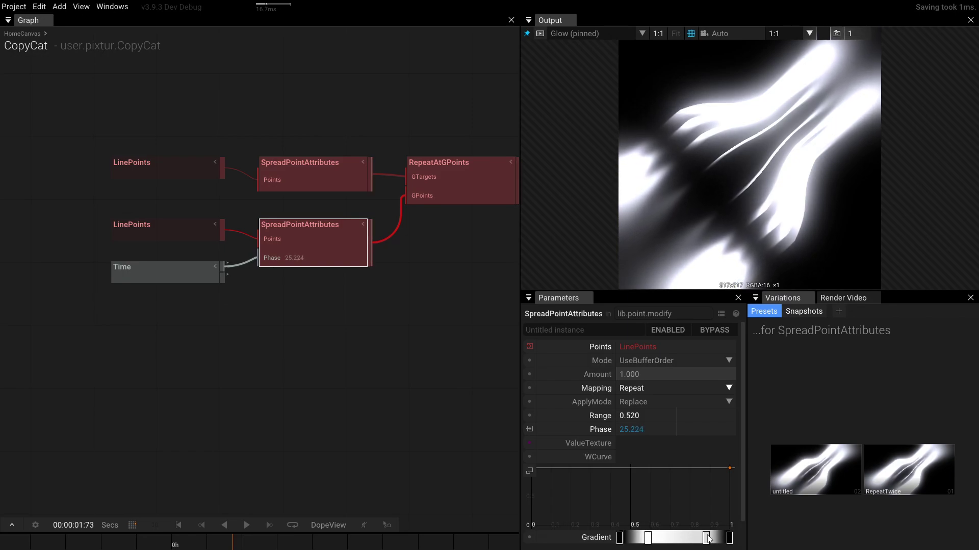
mouse_move(705, 538)
left_mouse_down()
mouse_move(663, 539)
mouse_move(715, 536)
left_mouse_up()
left_click_drag(648, 539, 675, 539)
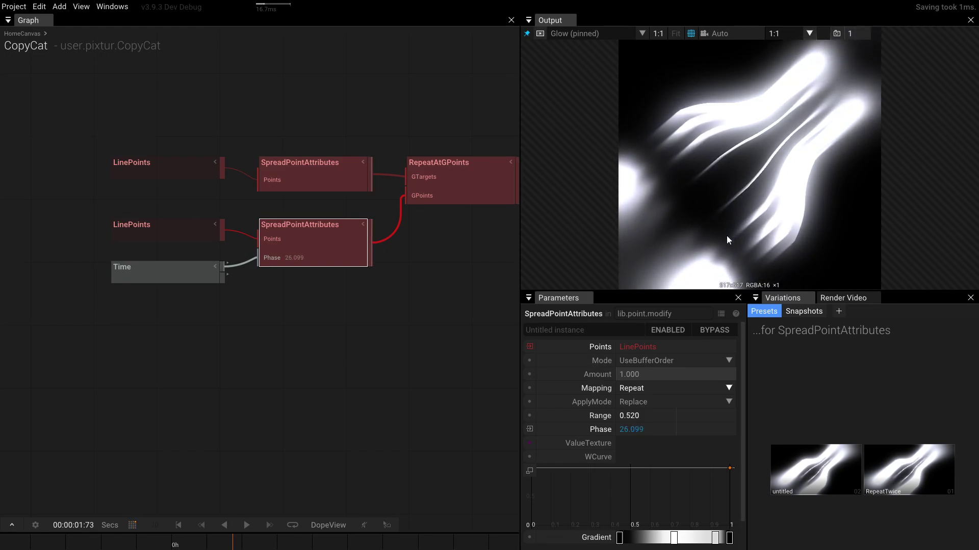
Step: Lower the brightness of the DrawRibbons color to 3.726 on the red, green and blue channels
scroll(242, 276, "down", 3)
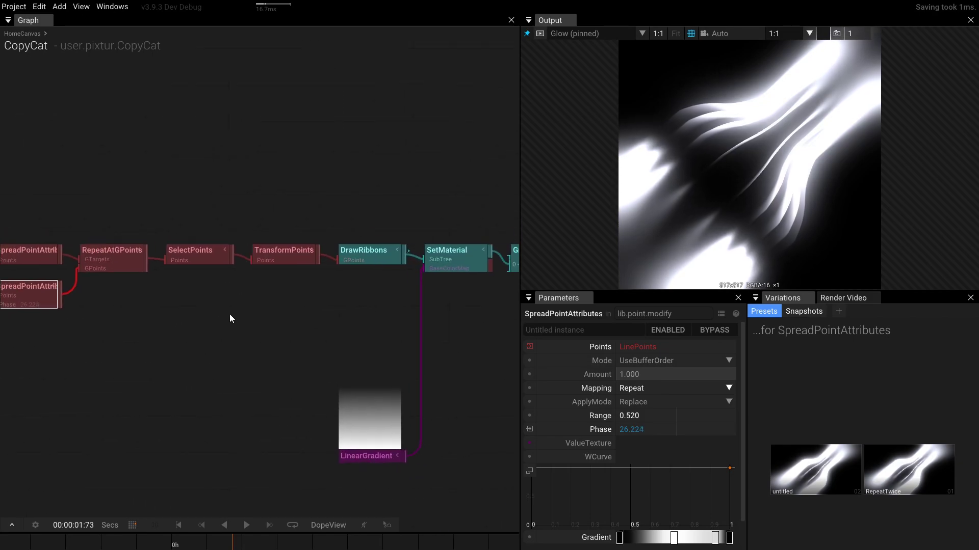
scroll(433, 277, "up", 2)
left_click_drag(441, 278, 317, 281)
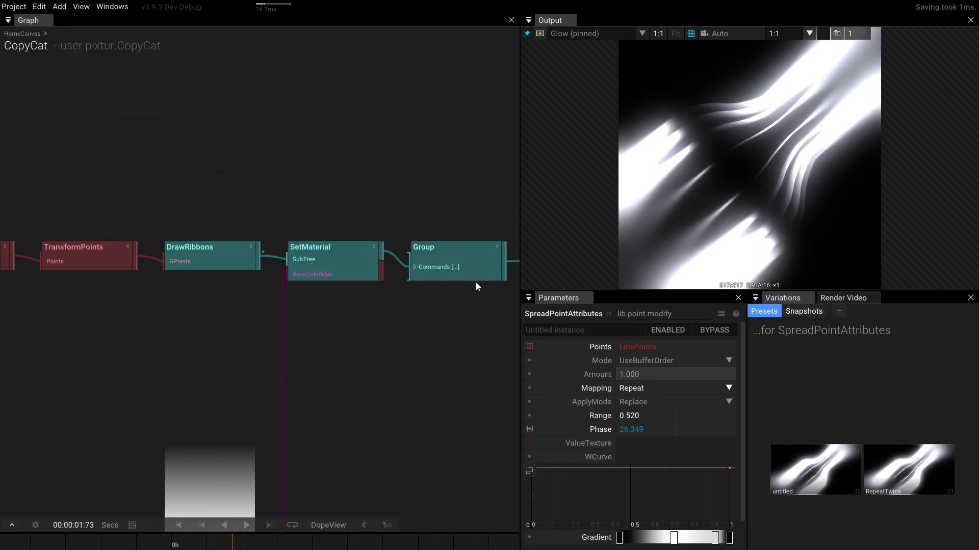
left_click(221, 251)
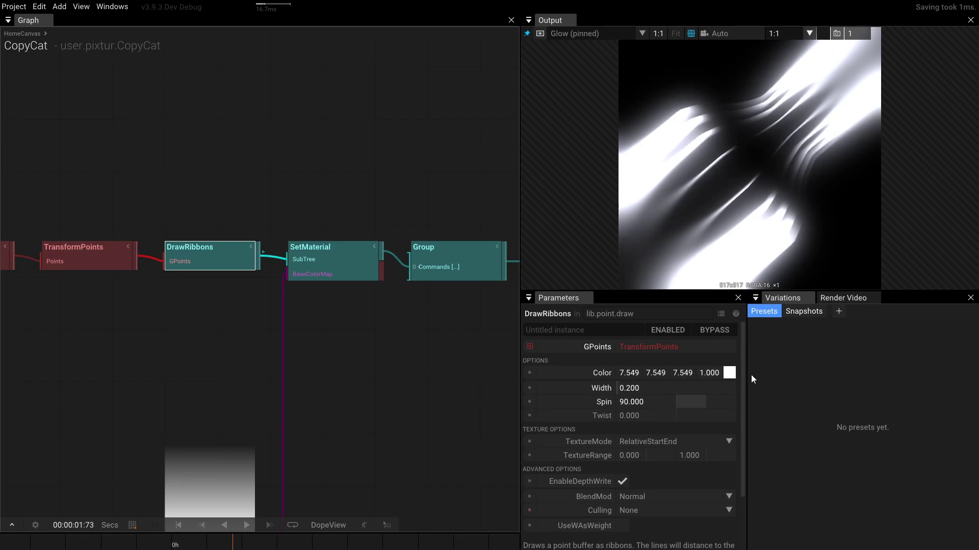
left_click(732, 373)
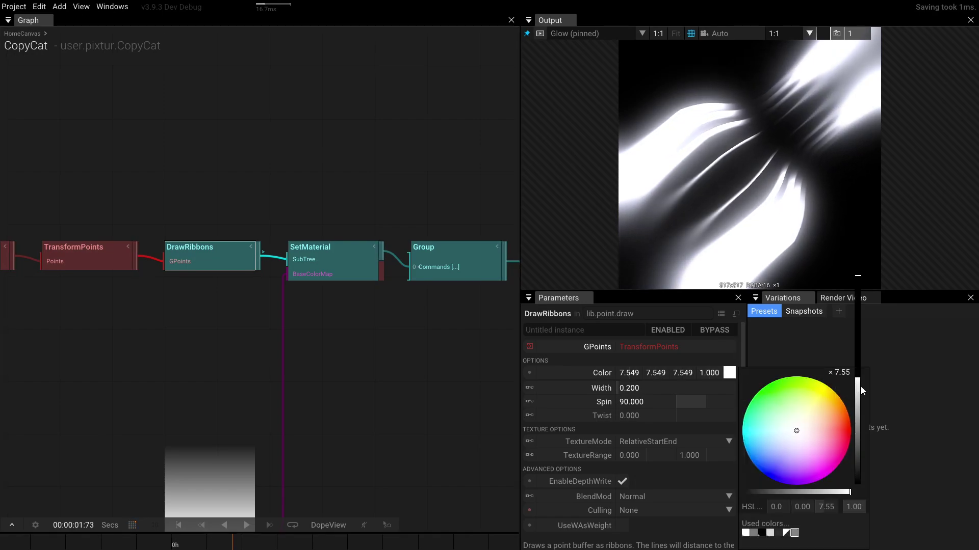
left_click_drag(860, 386, 860, 320)
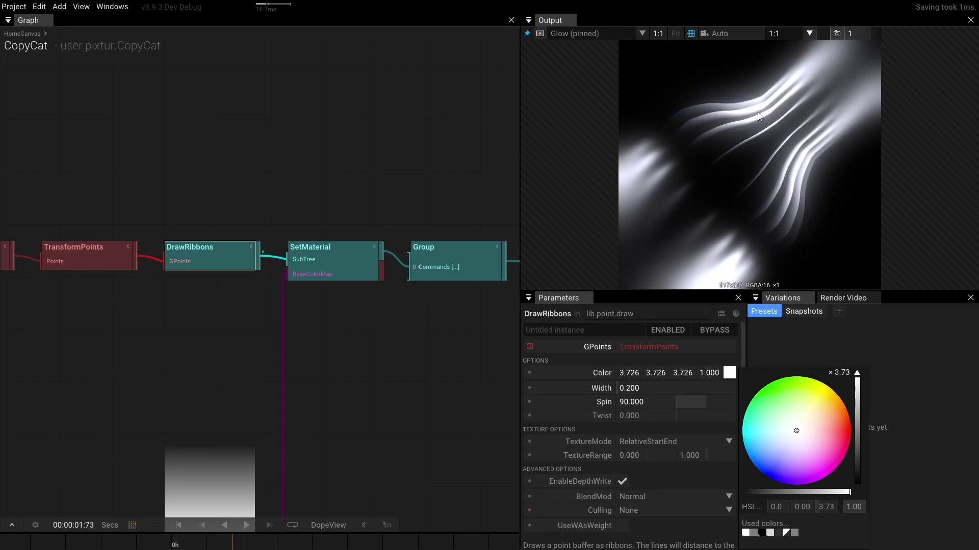
Step: Show CompareImages in the output view and set the timeline position to 00:00:01:54
scroll(396, 208, "down", 3)
left_click_drag(395, 208, 10, 245)
left_click(410, 181)
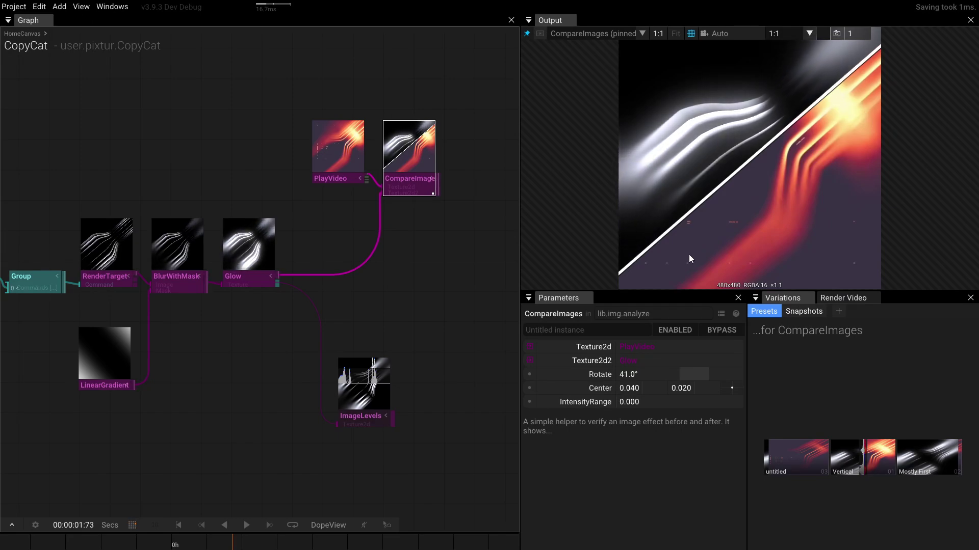
left_click_drag(231, 544, 226, 542)
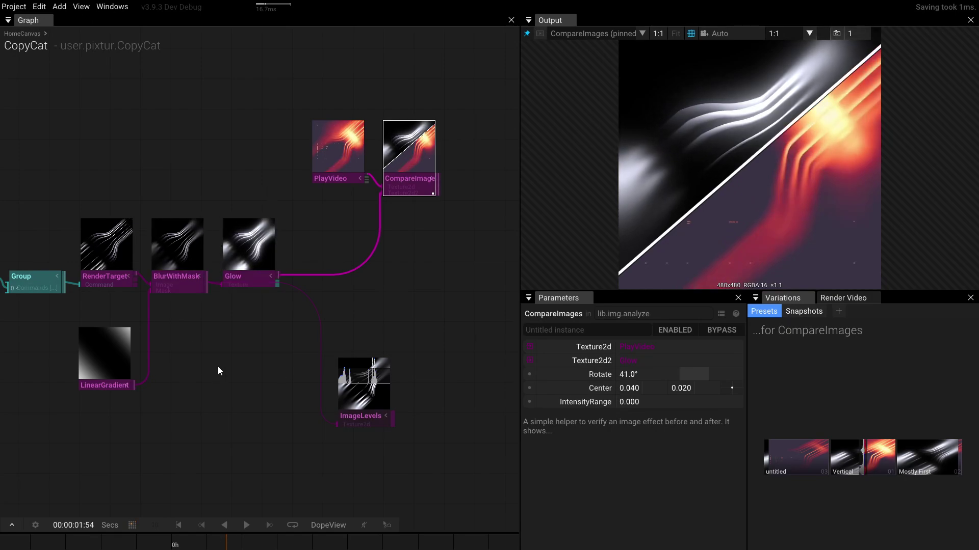
Step: Add a Layer2d operator above the main chain and connect it as an additional input of Group
scroll(217, 327, "down", 2)
left_click_drag(217, 321, 307, 412)
scroll(204, 253, "up", 2)
left_click(264, 220)
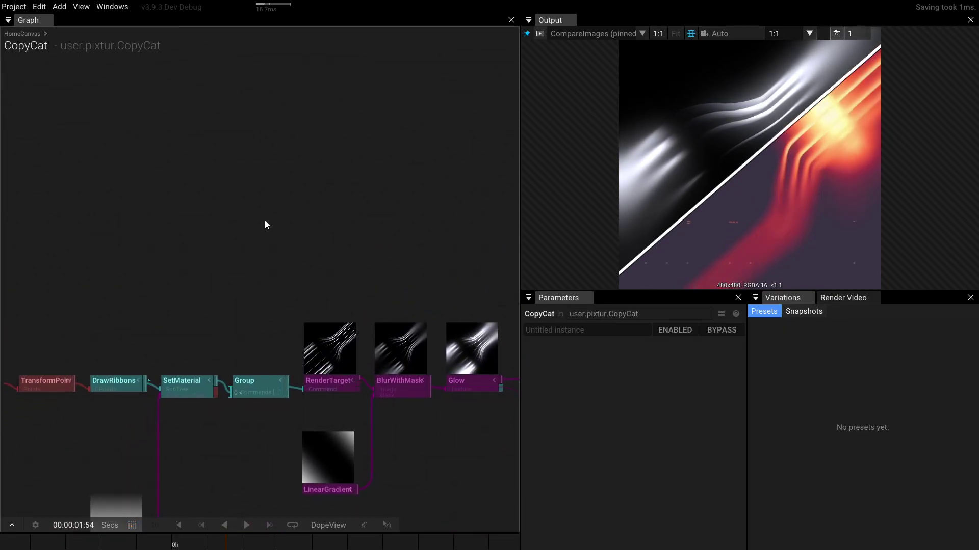
double_click(266, 219)
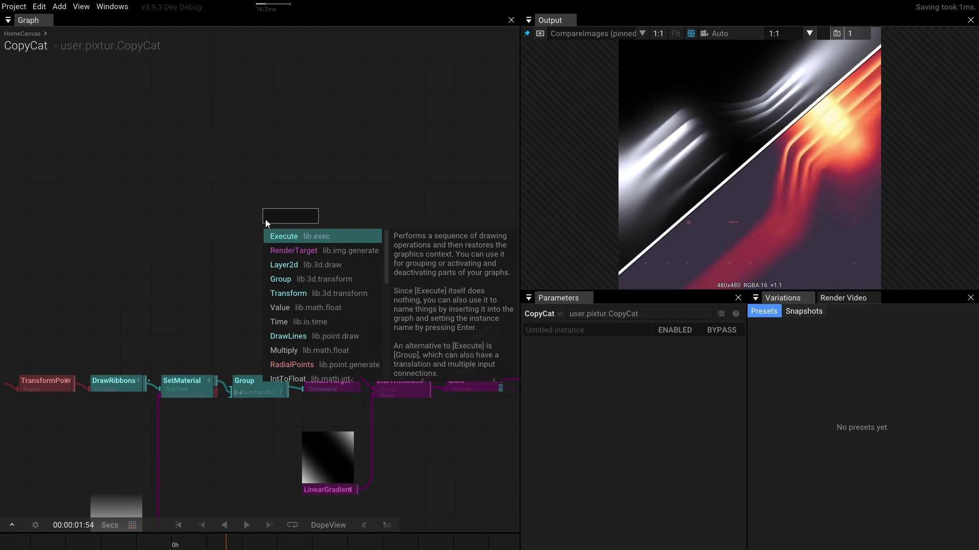
type("lkayer")
key("BackSpace")
key("BackSpace")
key("BackSpace")
key("BackSpace")
key("BackSpace")
key("BackSpace")
type("lay")
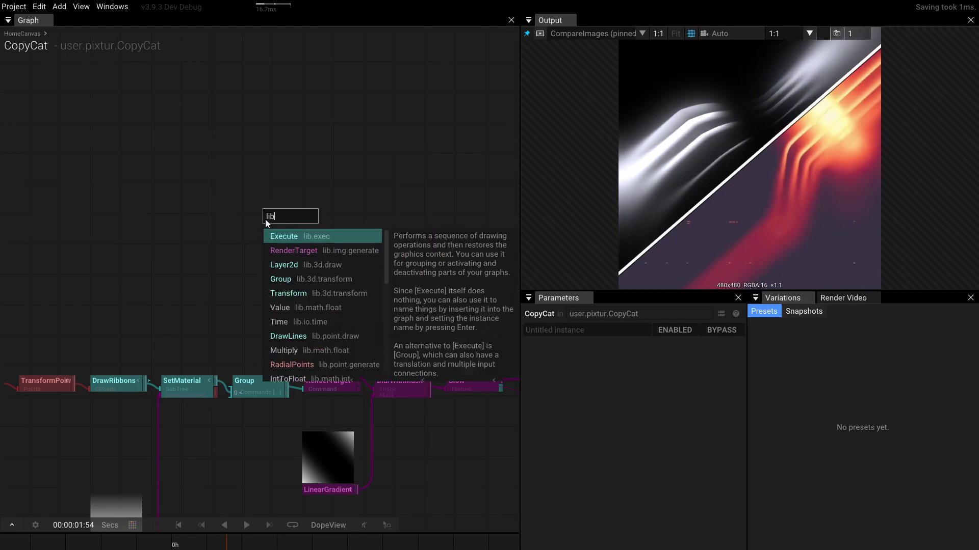
key("Return")
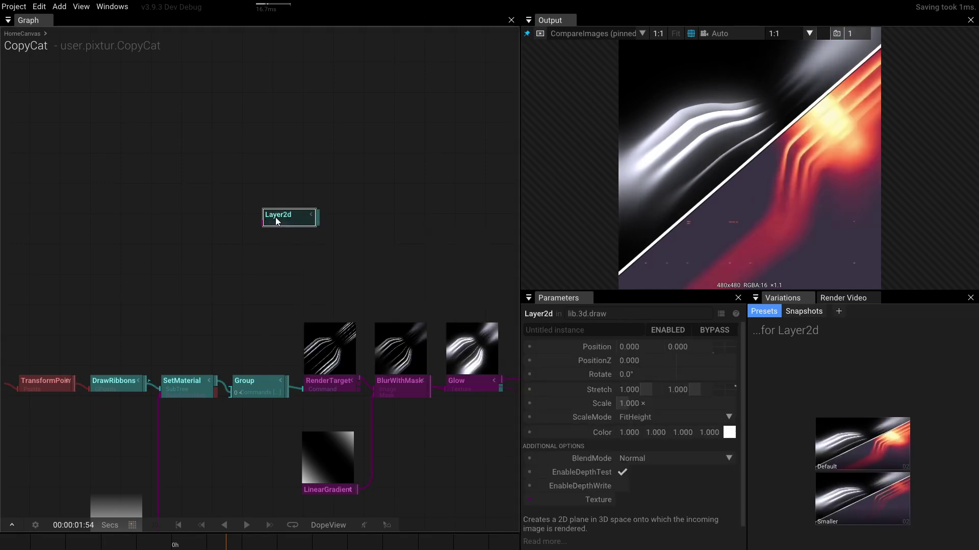
left_click_drag(277, 221, 230, 370)
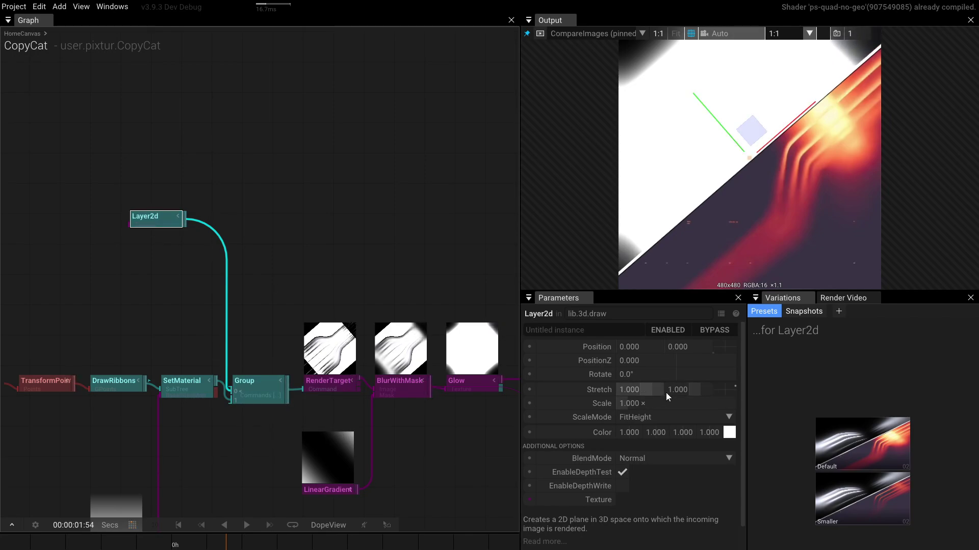
Step: Set the Layer2d Stretch to 0.090 by 0.720 and raise its color brightness to 1.712
left_click_drag(707, 388, 563, 388)
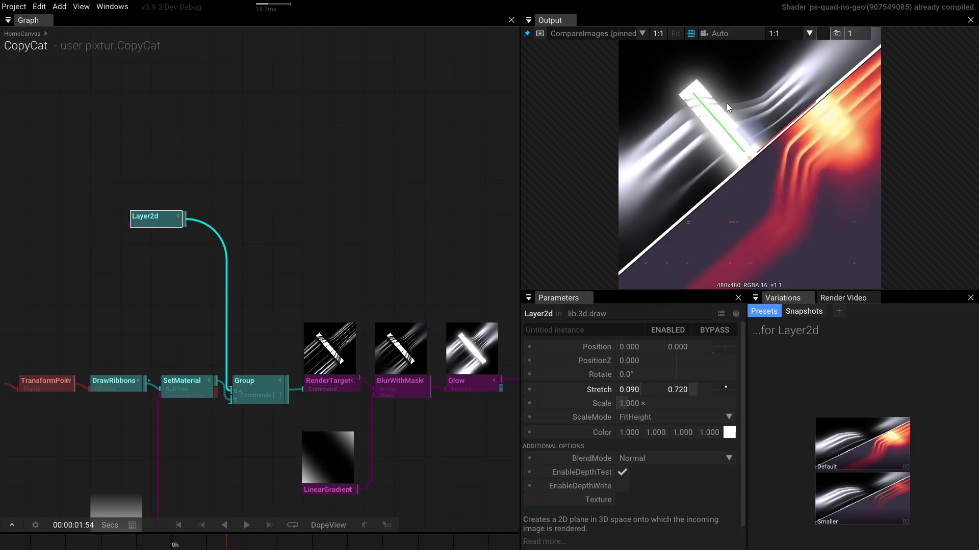
left_click(729, 432)
left_click_drag(857, 379, 860, 359)
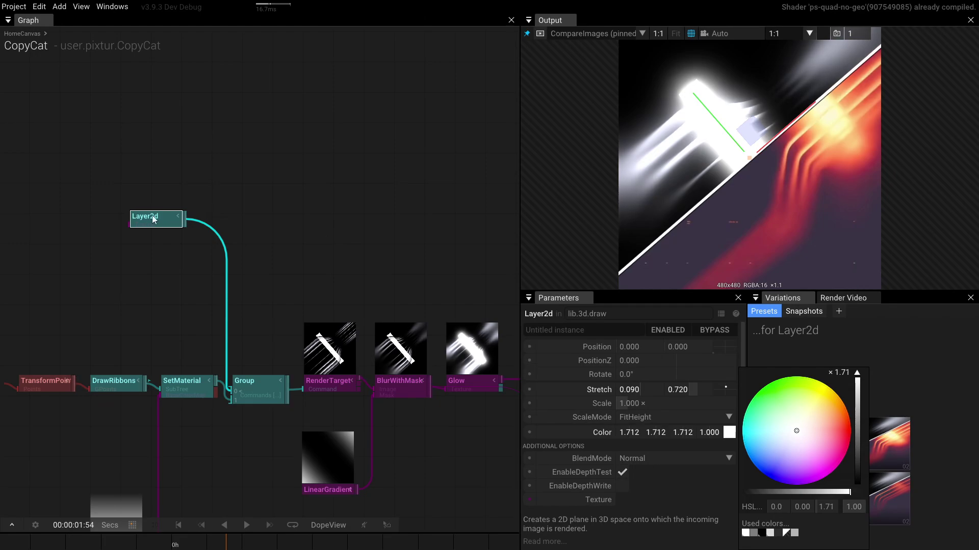
Step: Add a RoundedRect as the Texture input of Layer2d and set its Feather to 0.350
scroll(127, 219, "up", 2)
left_click_drag(141, 272, 279, 254)
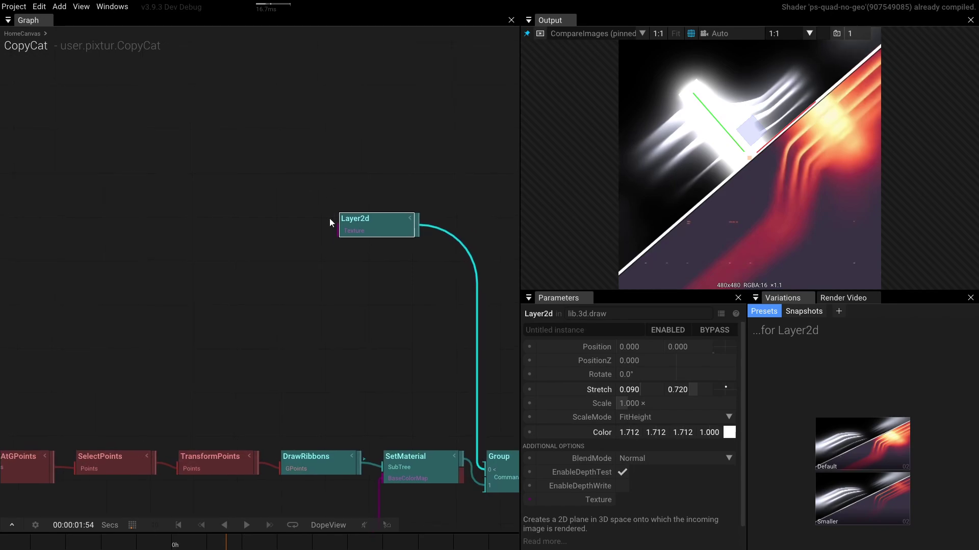
left_click(341, 231)
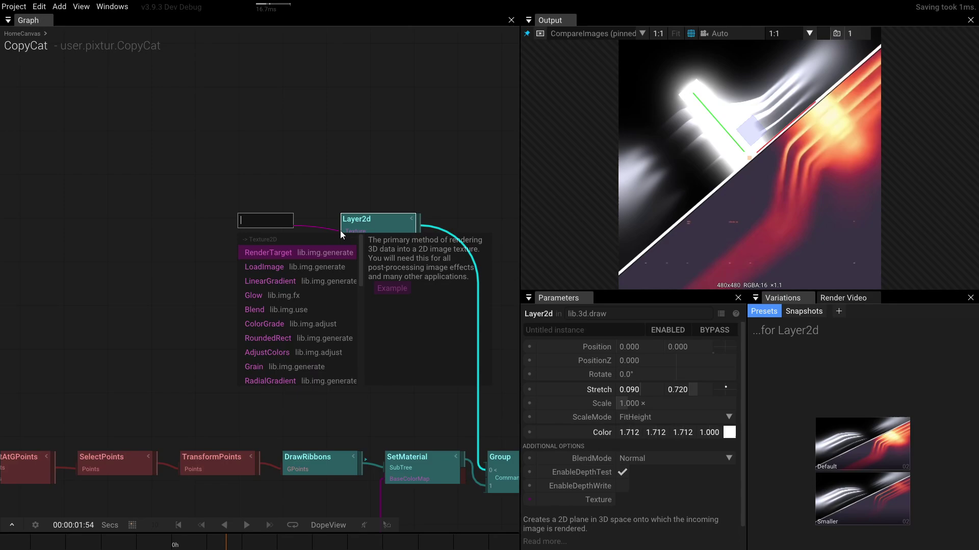
type("round")
key("Return")
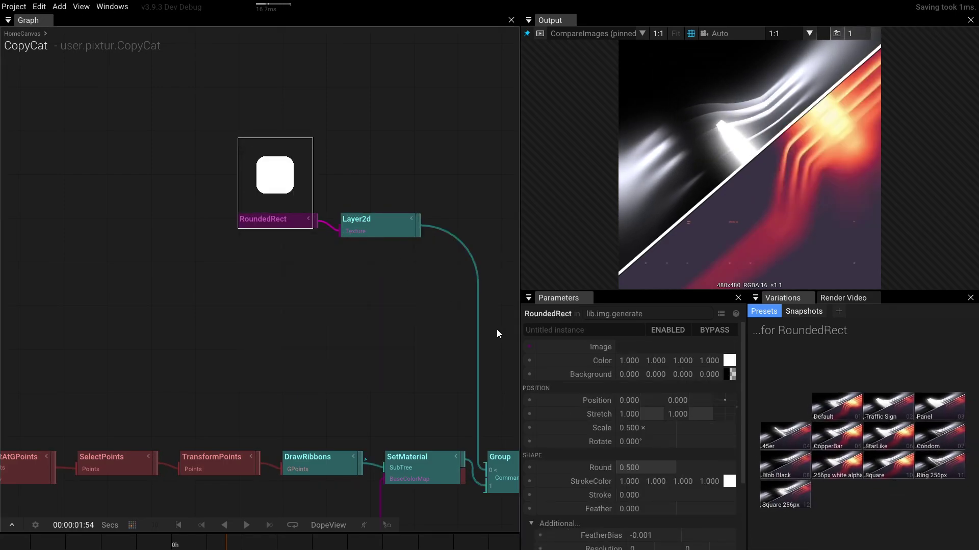
left_click_drag(638, 504, 682, 498)
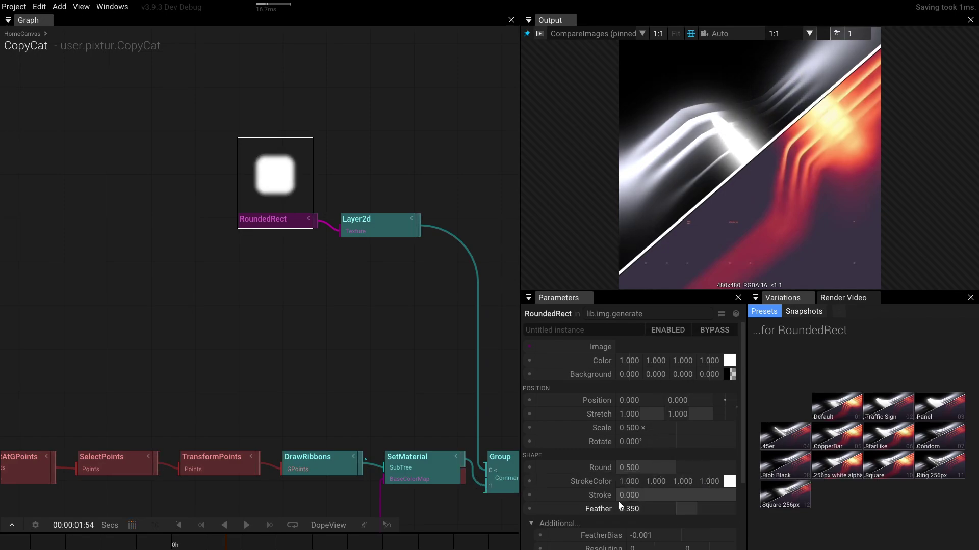
Step: Set the RoundedRect Resolution to 30 by 80 and stretch its shape narrower and taller
scroll(611, 499, "down", 2)
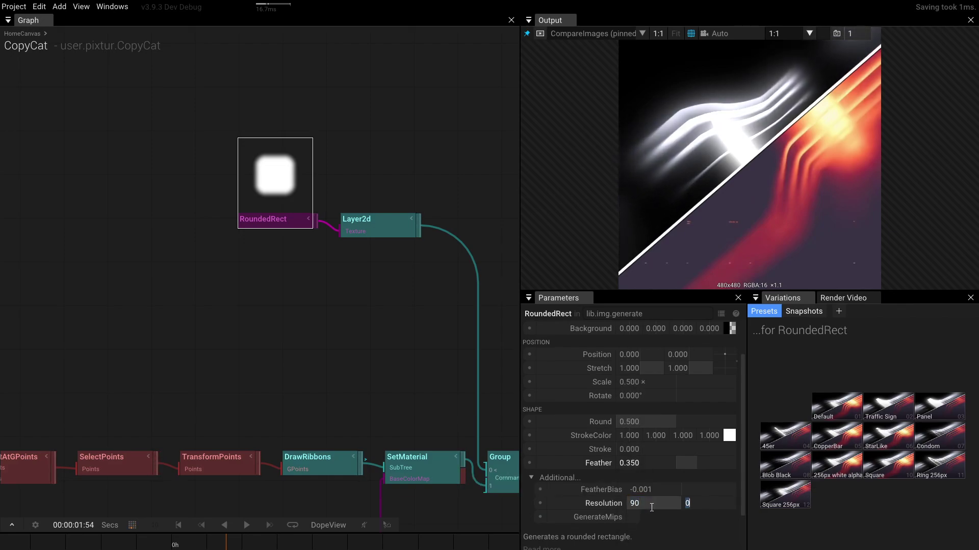
type("30")
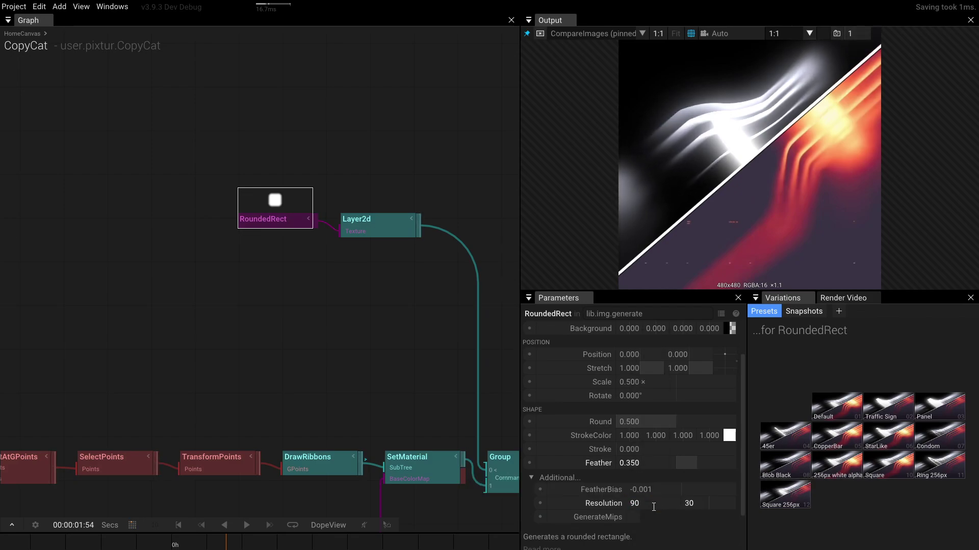
type("30")
key("Tab")
type("80")
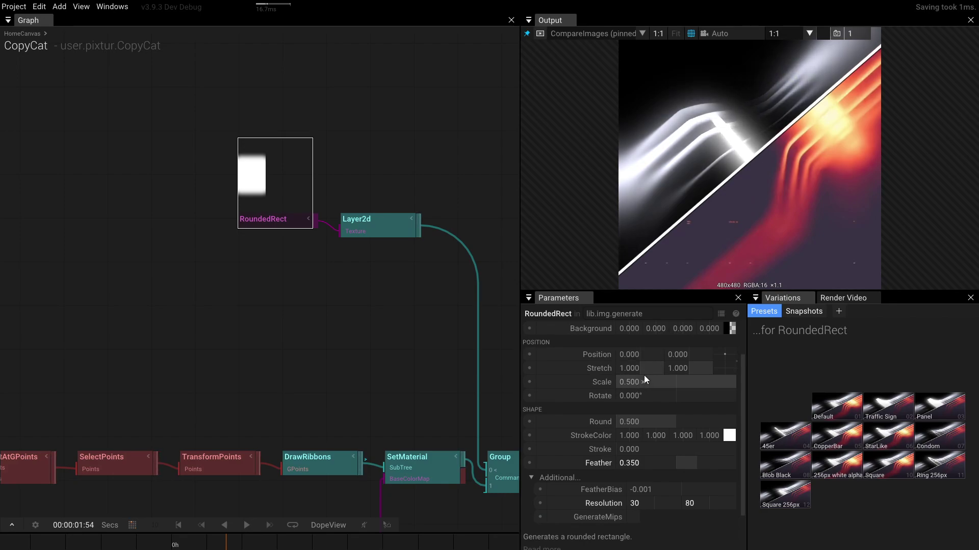
left_click_drag(644, 368, 587, 354)
mouse_move(698, 363)
left_mouse_down()
mouse_move(758, 355)
mouse_move(711, 364)
left_mouse_up()
Step: Set the Layer2d Stretch to 0.270 by 0.770 and its PositionZ to -0.020
left_click(380, 224)
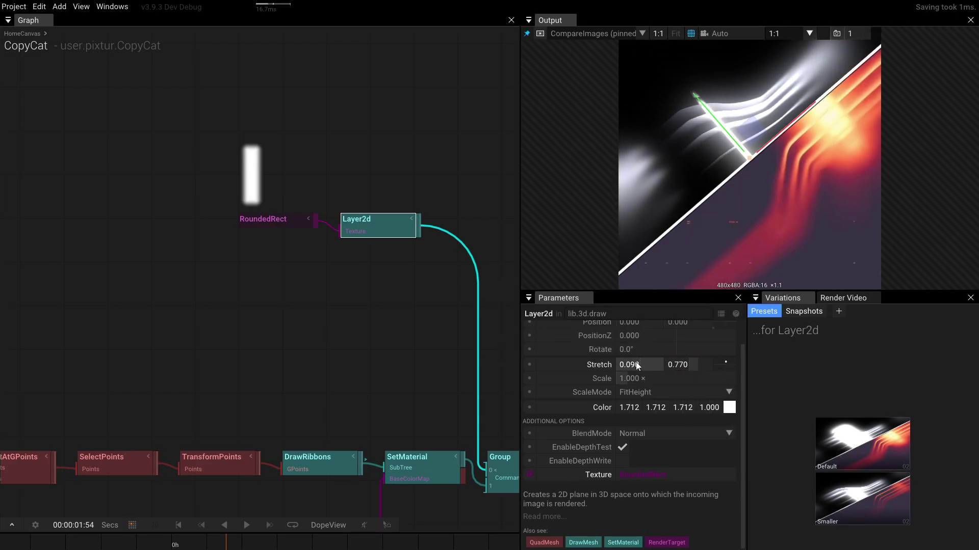
left_click_drag(639, 366, 669, 364)
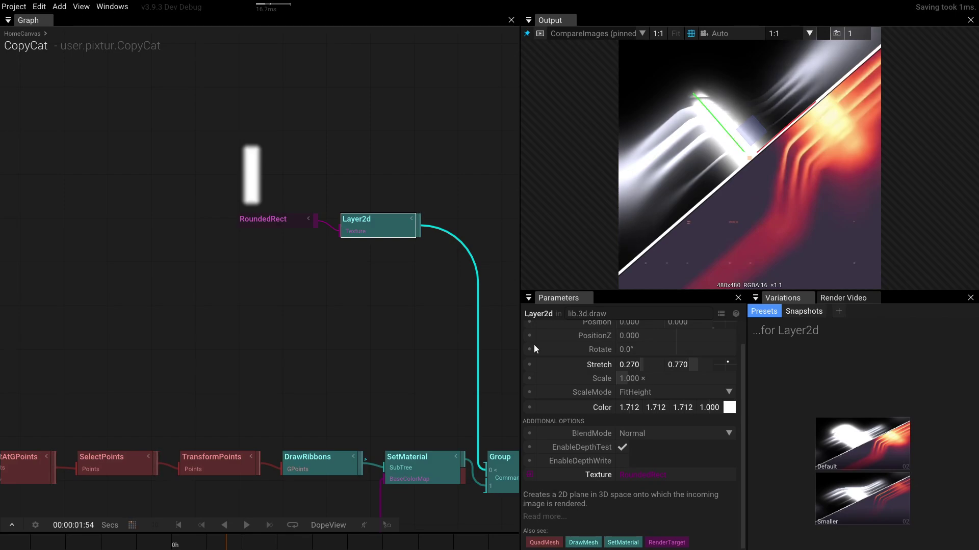
scroll(599, 359, "up", 1)
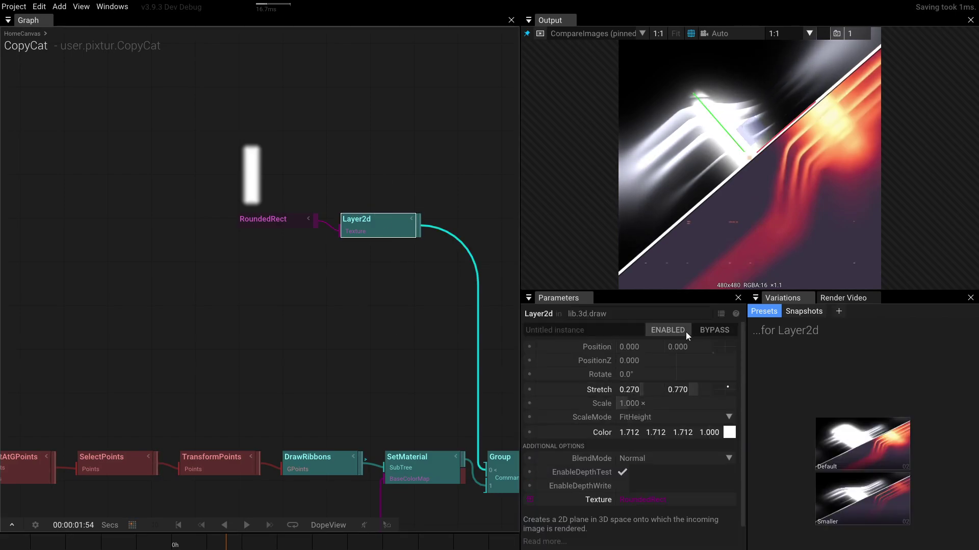
left_click_drag(643, 360, 587, 334)
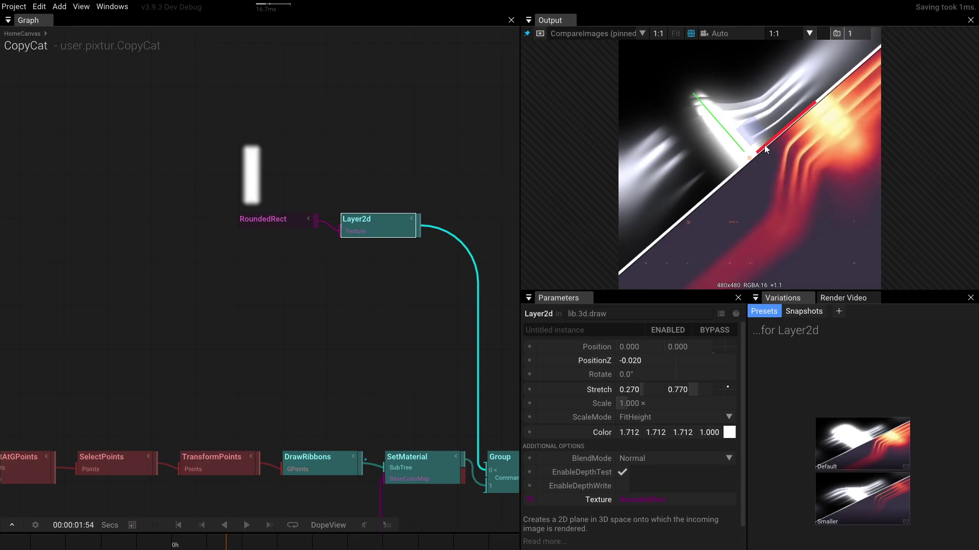
Step: Shift Layer2d along its X axis to position 0.529 and dim its color to 0.727 on red, green and blue
left_click_drag(763, 144, 794, 142)
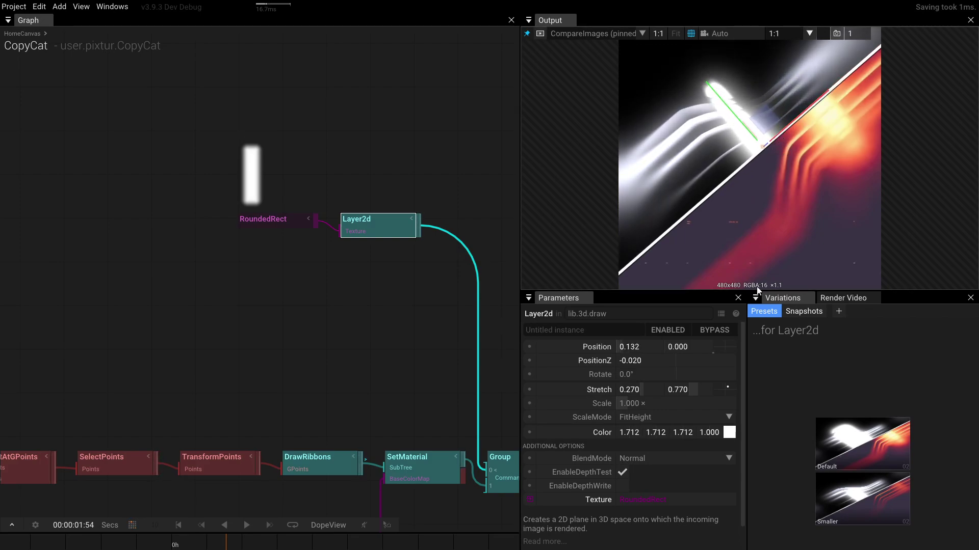
left_click(729, 432)
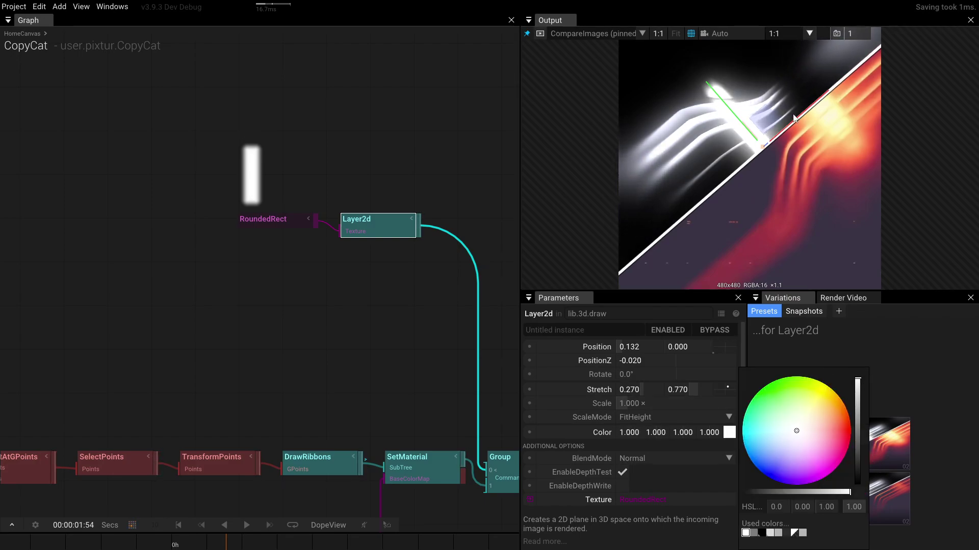
left_click_drag(790, 125, 851, 116)
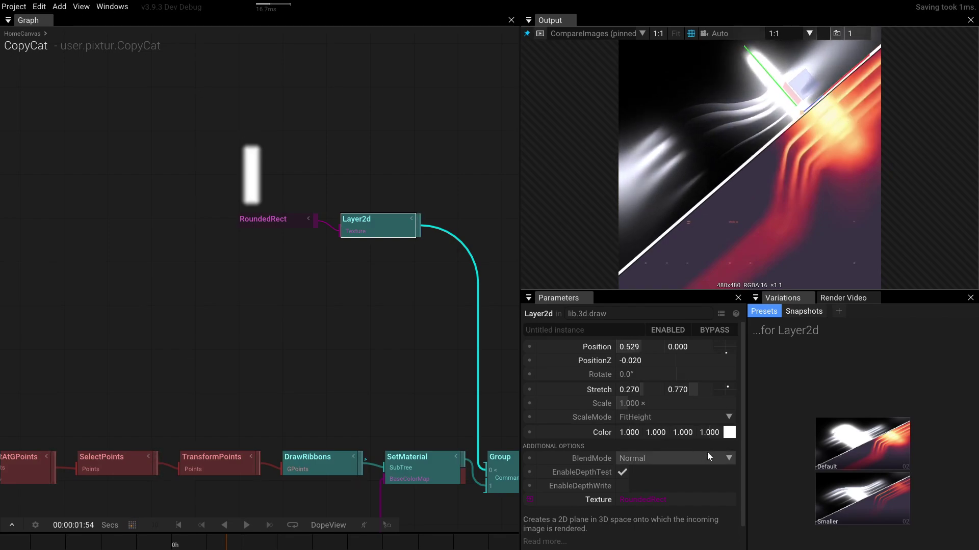
left_click(732, 437)
left_click_drag(858, 379, 860, 409)
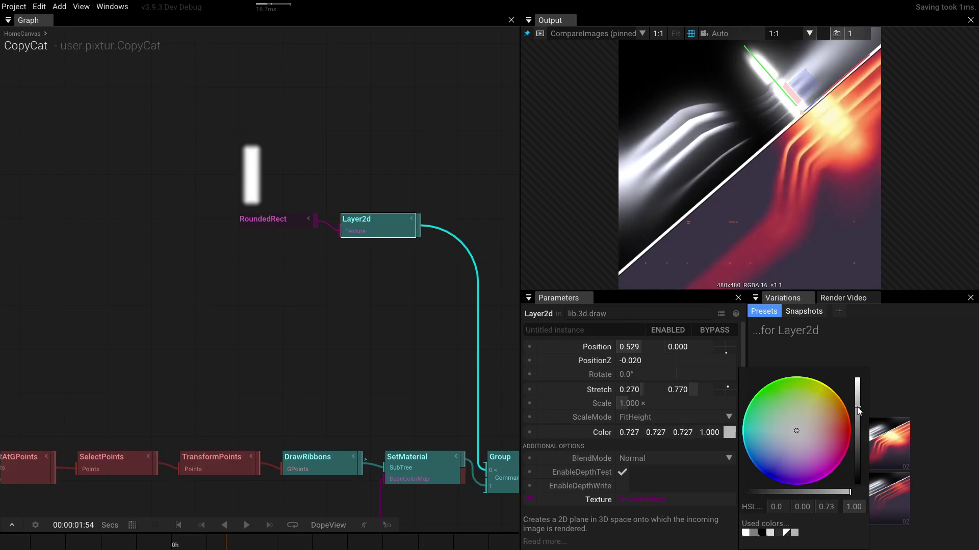
Step: Set the Layer2d Stretch to 0.360 by 0.690 and set the timeline position to 00:00:00:76
left_click_drag(639, 393, 646, 387)
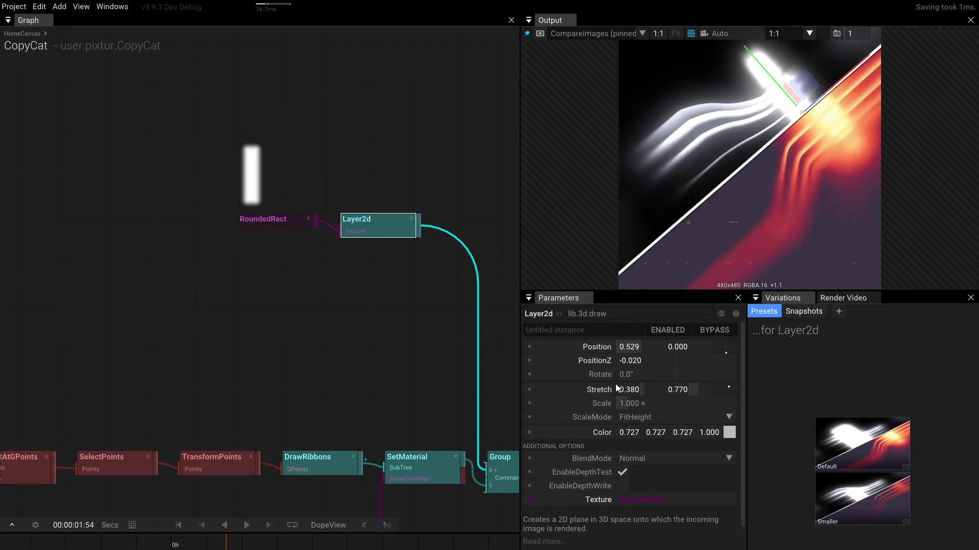
left_click_drag(646, 387, 686, 390)
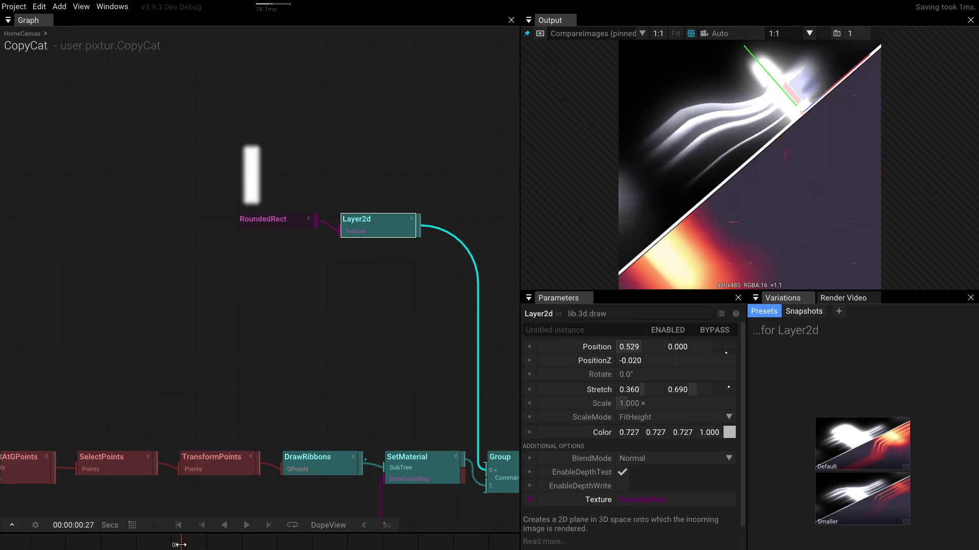
left_click_drag(222, 548, 198, 548)
Step: Shift Layer2d's X position to 0.440 and add an AnimVec2 operator connected to its Position input
scroll(282, 299, "up", 2)
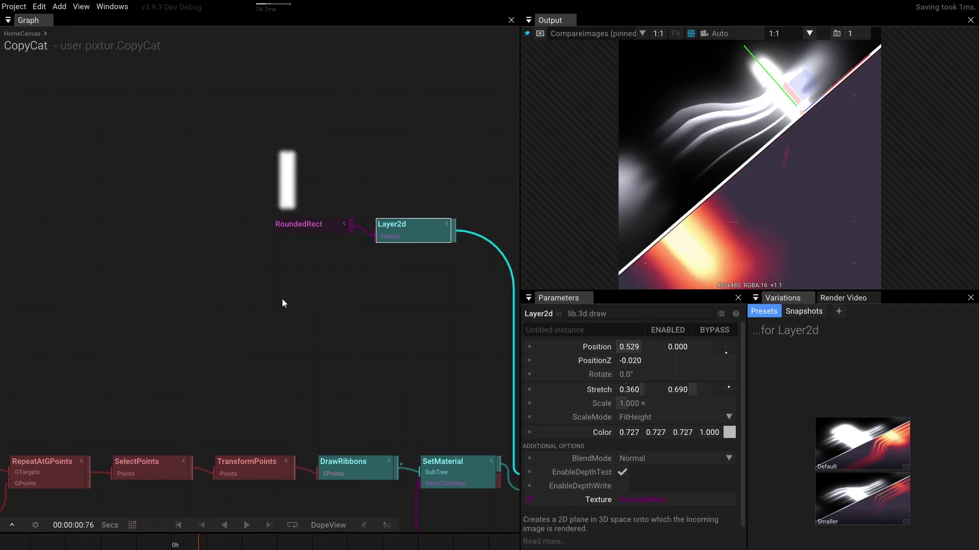
scroll(463, 236, "up", 3)
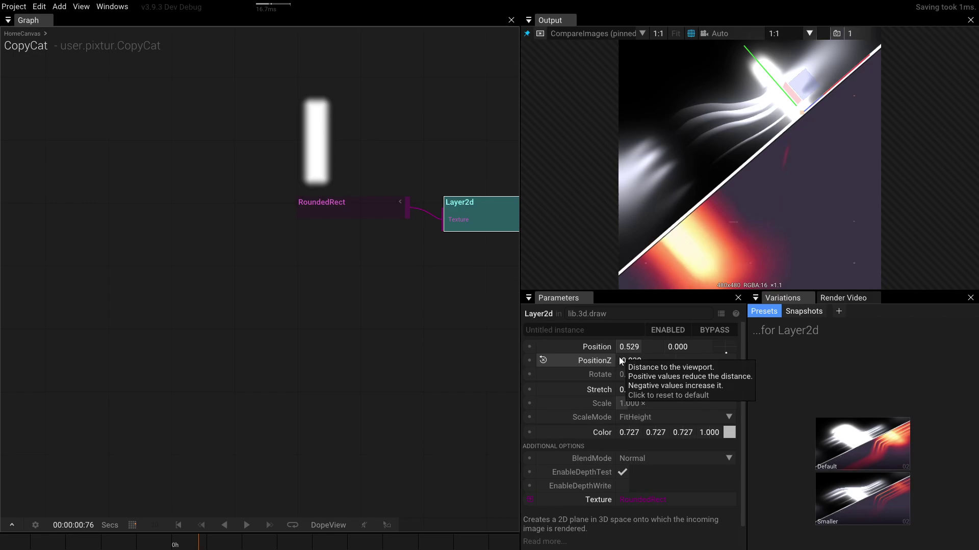
left_click_drag(638, 348, 546, 350)
left_click(528, 345)
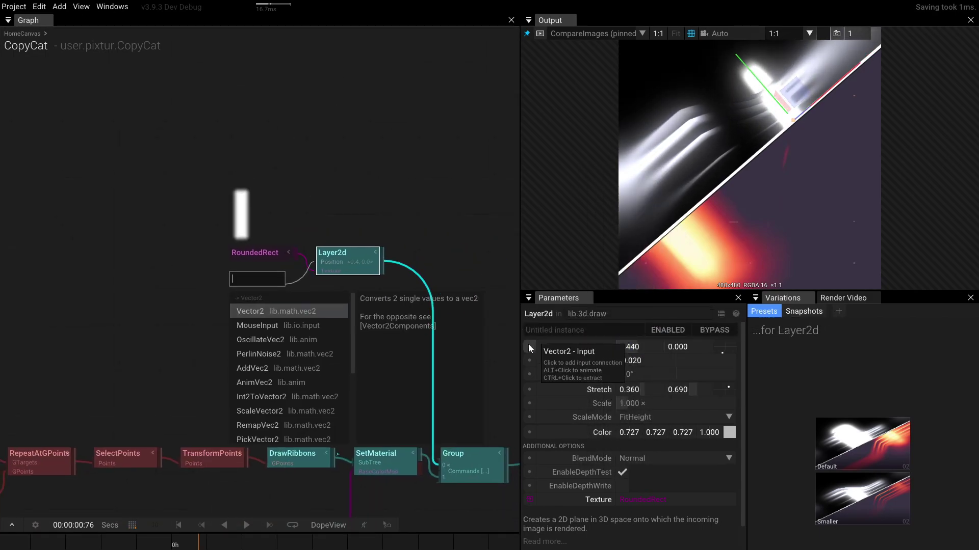
type("anim")
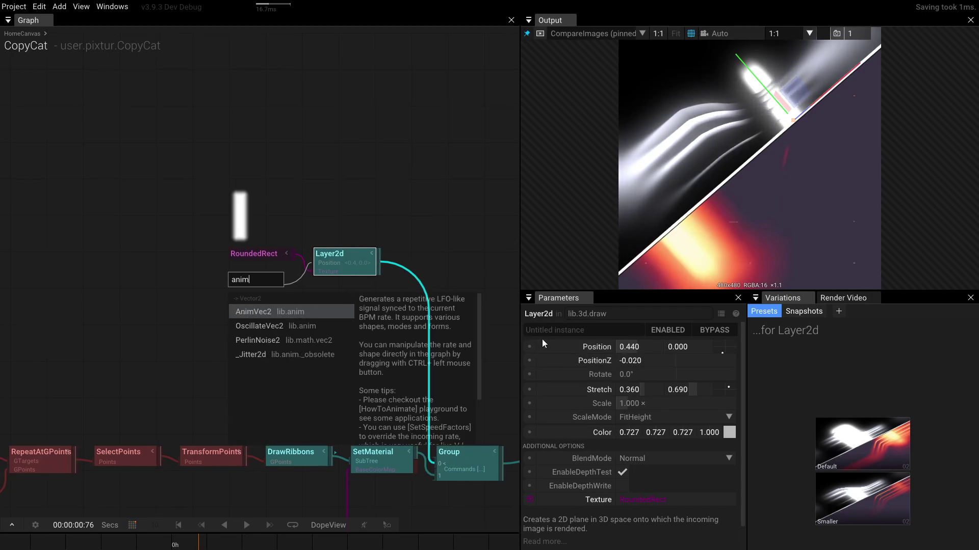
key("Return")
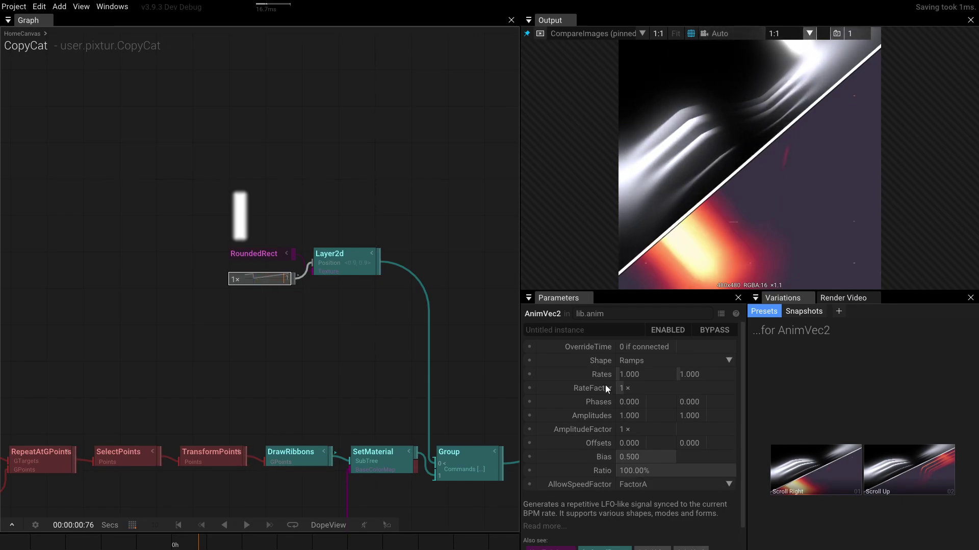
Step: Try a Z rotation of 1.0° on the Group operator and undo it
left_click_drag(432, 439, 366, 443)
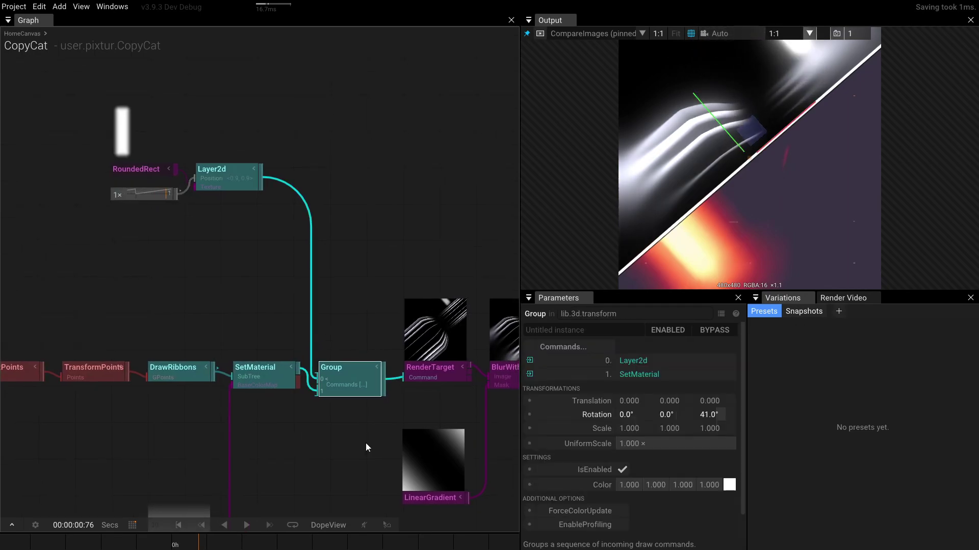
left_click_drag(717, 415, 661, 409)
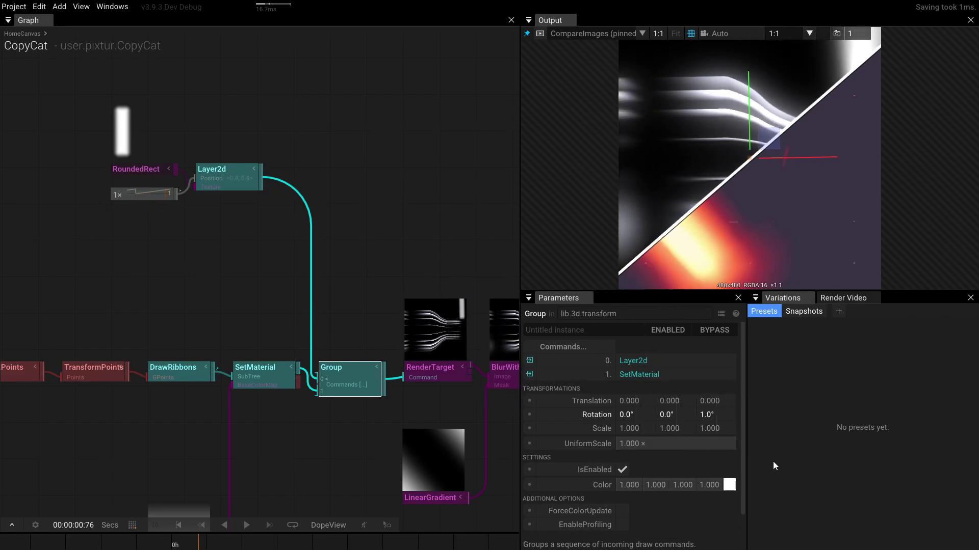
key("ctrl+z")
Step: Set the AnimVec2 Amplitudes to 1 on X and 0 on Y so the bar moves only horizontally
left_click(132, 193)
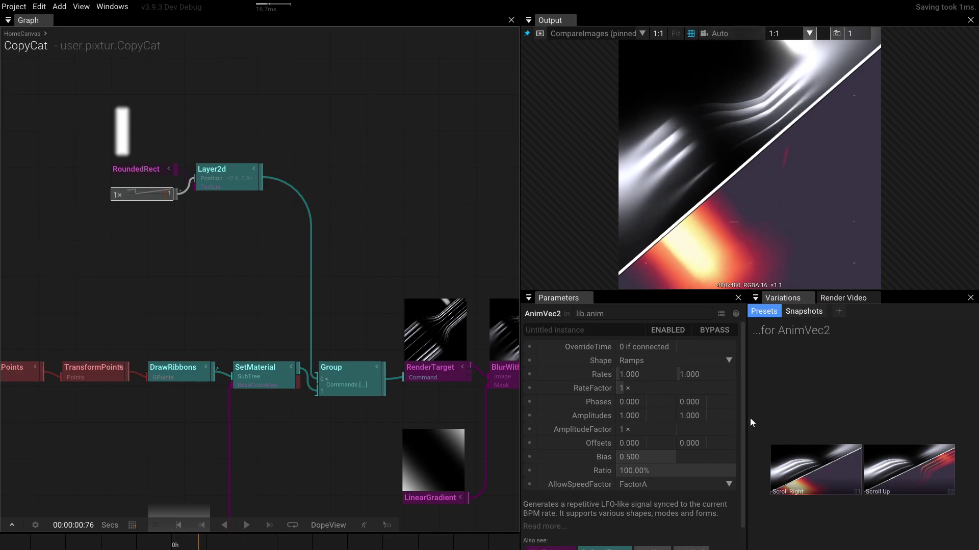
left_click(646, 414)
type("0")
key("Return")
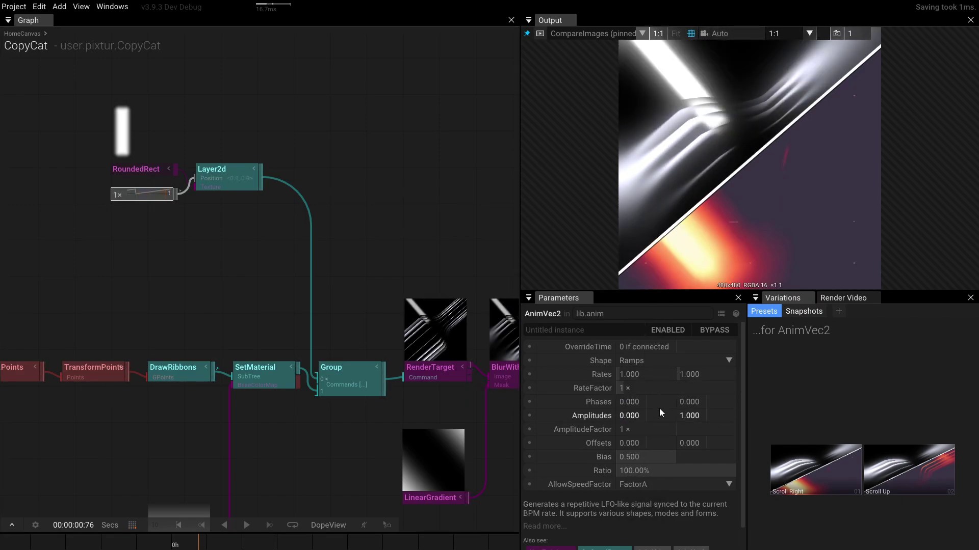
left_click(635, 415)
type("1")
key("Return")
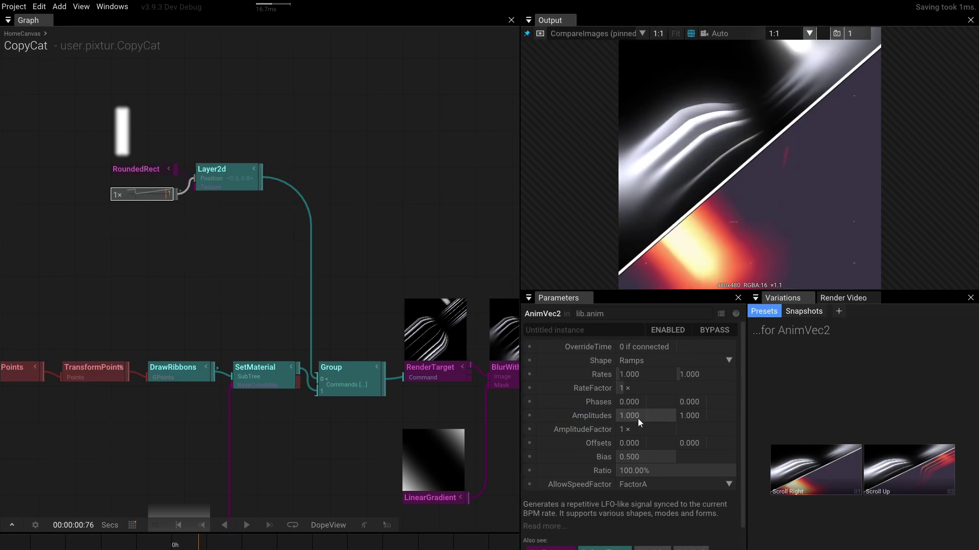
left_click(699, 416)
type("0")
key("Return")
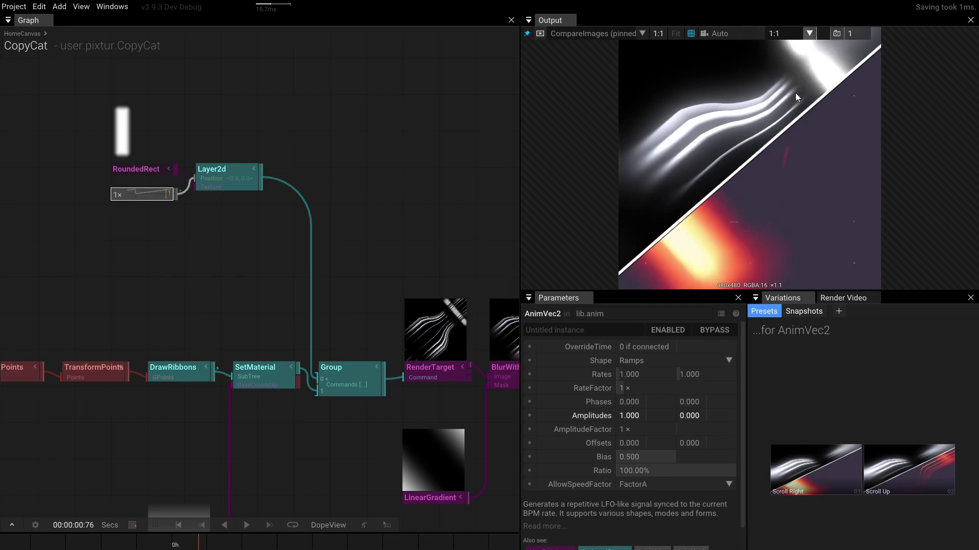
Step: Change the AnimVec2 Shape to Sin and slow its RateFactor to 0.125
left_click(641, 359)
left_click(641, 442)
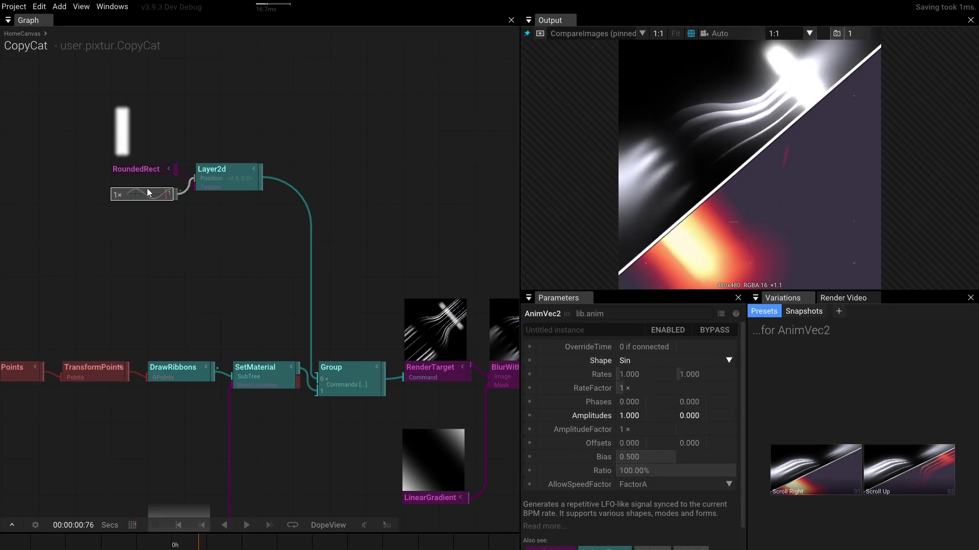
left_click_drag(119, 194, 108, 273)
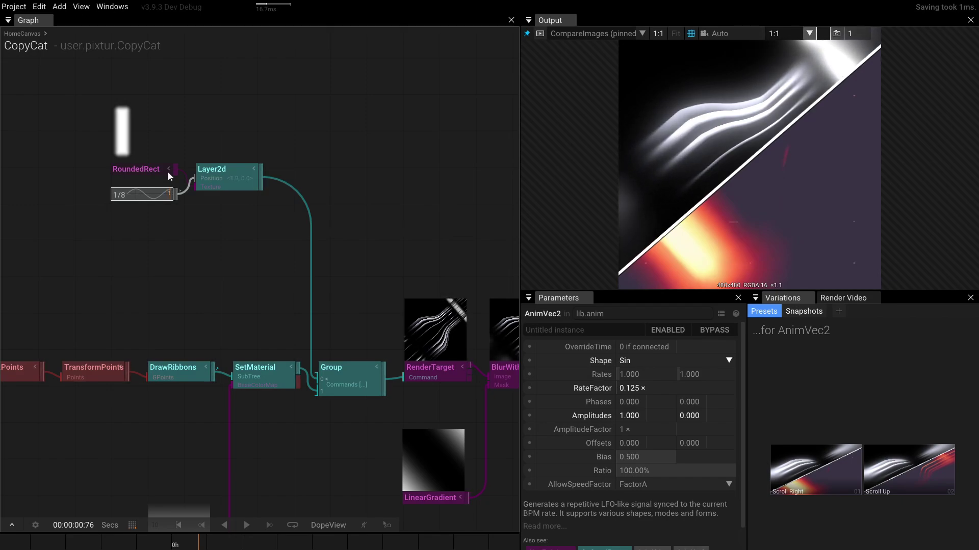
left_click_drag(137, 251, 248, 238)
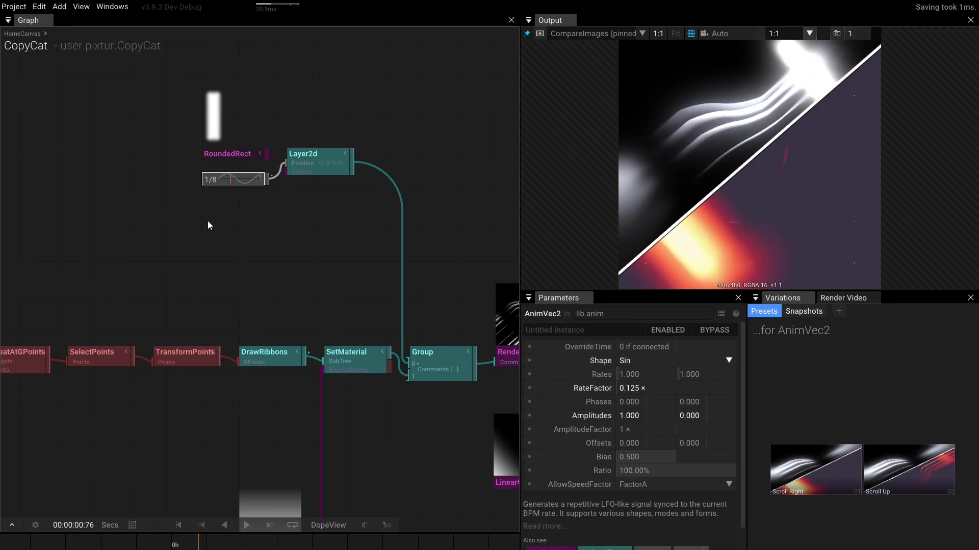
Step: Duplicate the AnimVec2 operator below the original and set the copy's Shape to Wave
key("ctrl+c")
key("ctrl+v")
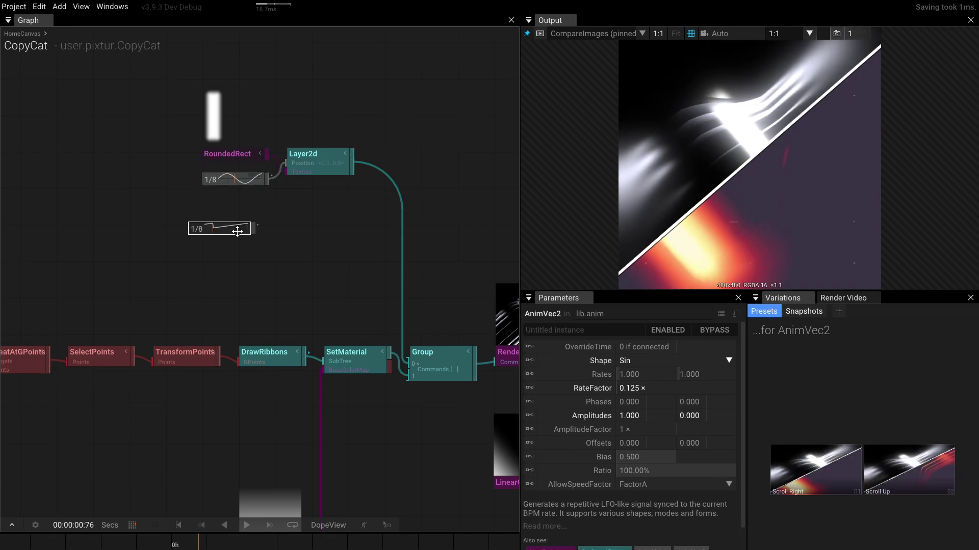
left_click(647, 362)
left_click(650, 432)
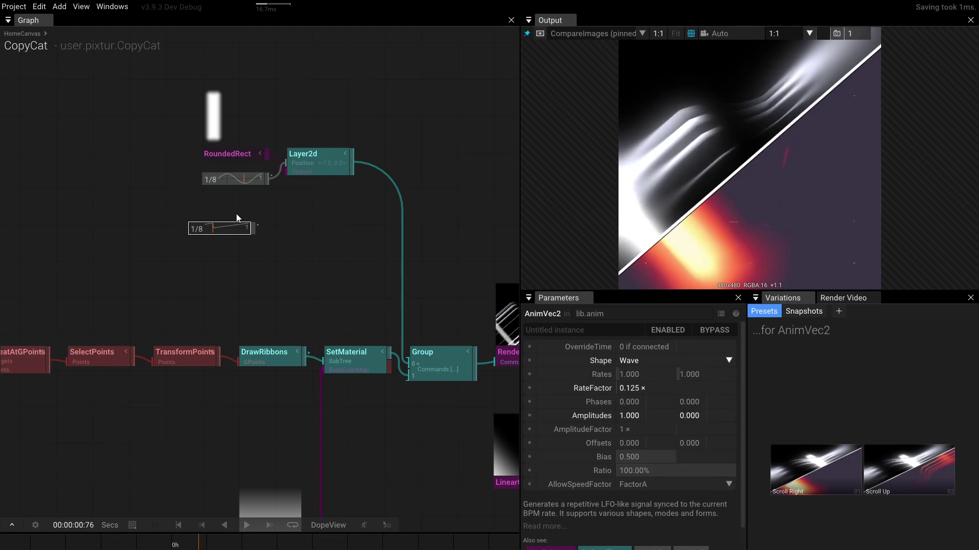
left_click(255, 234)
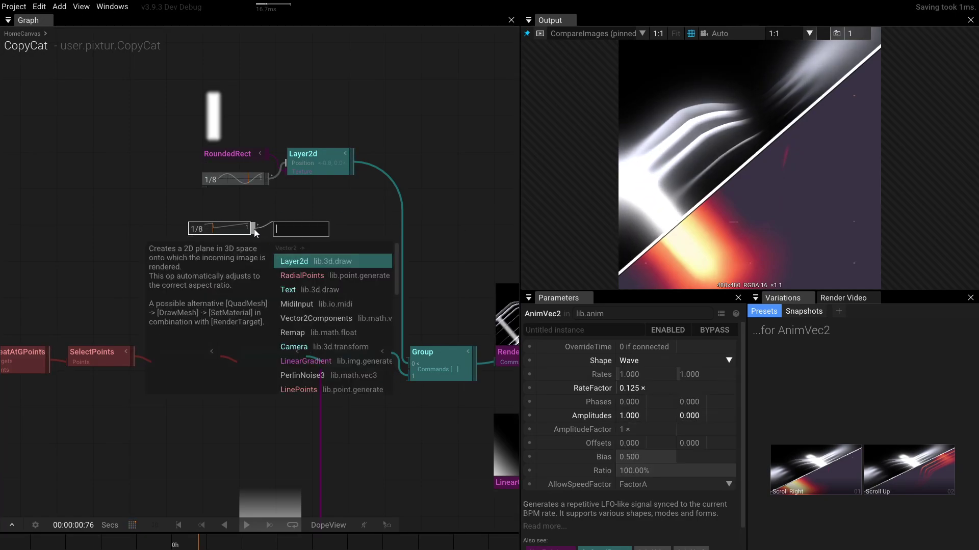
type("s")
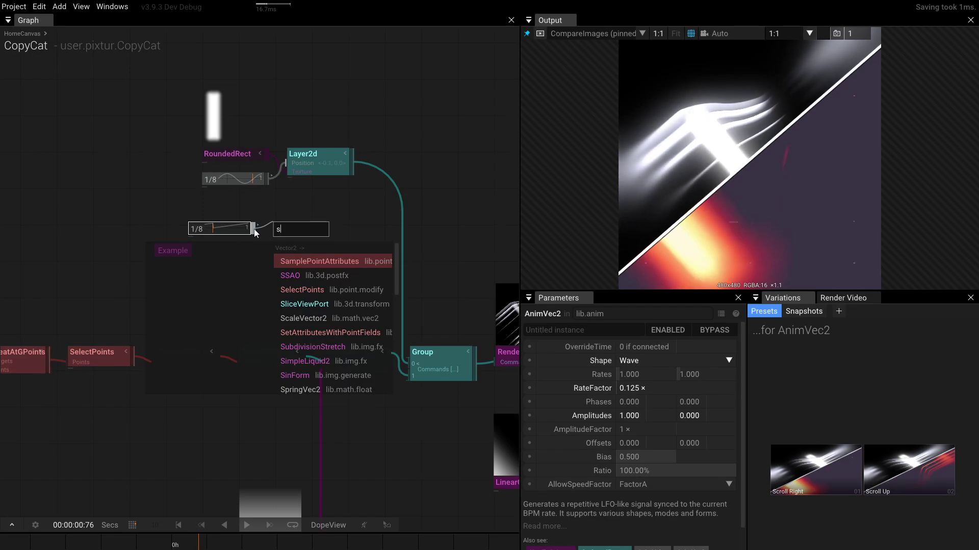
type("amp")
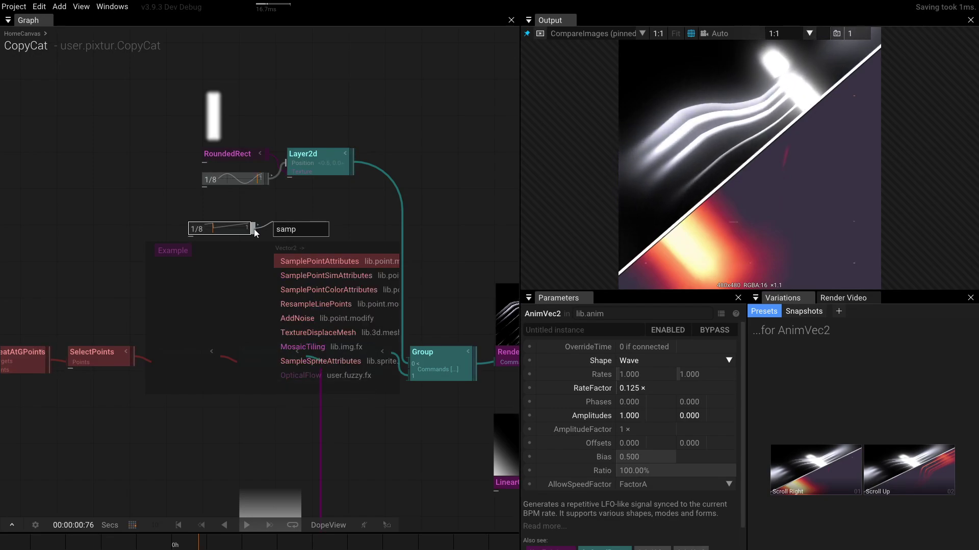
type("legr")
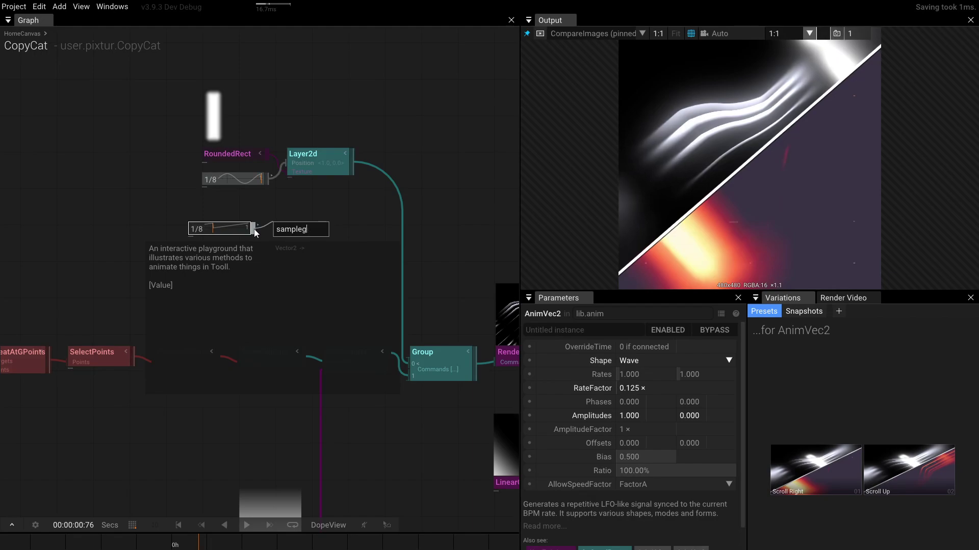
key("BackSpace")
key("BackSpace")
key("BackSpace")
key("BackSpace")
key("BackSpace")
key("BackSpace")
key("BackSpace")
type("gra")
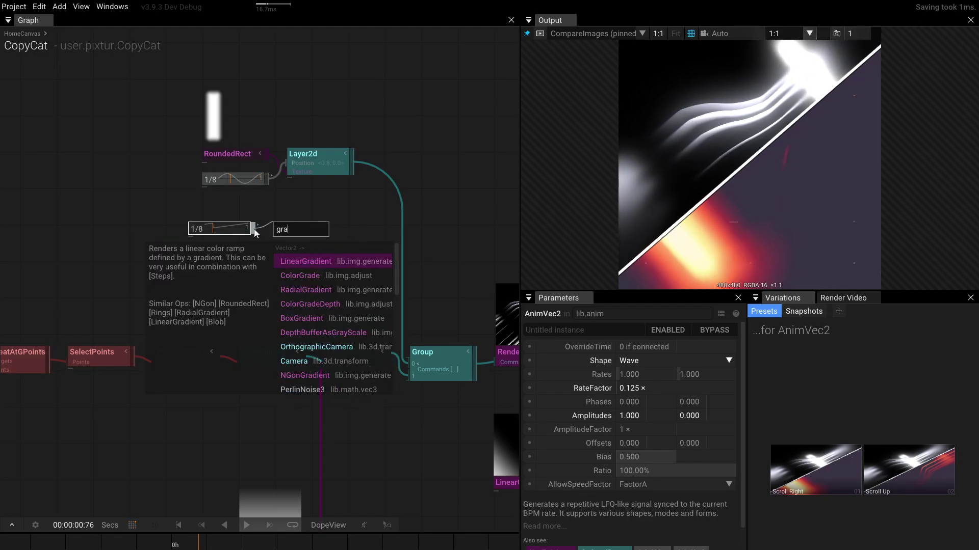
left_click(277, 53)
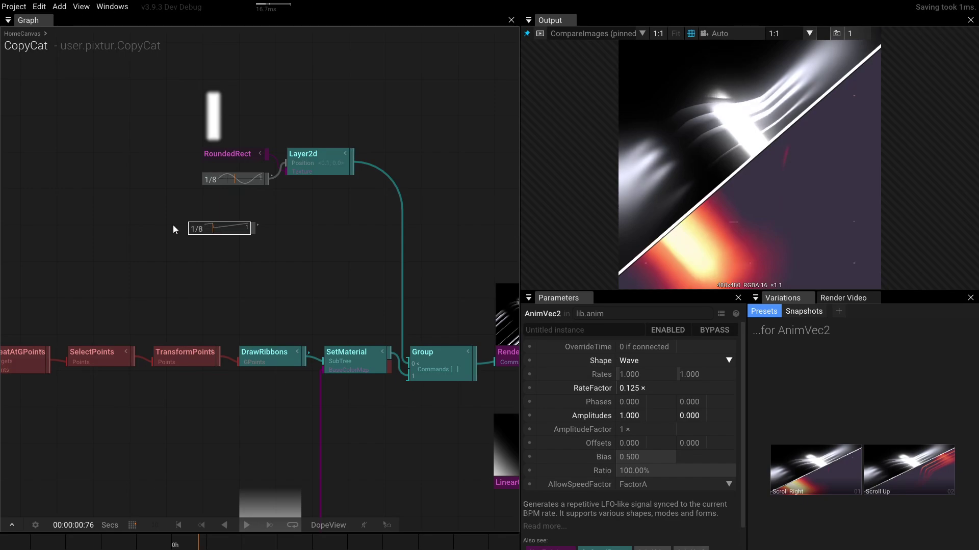
Step: Move the copied AnimVec2 aside and add an AnimValue operator with its Shape set to Wave
left_click(191, 219)
key("Tab")
type("a")
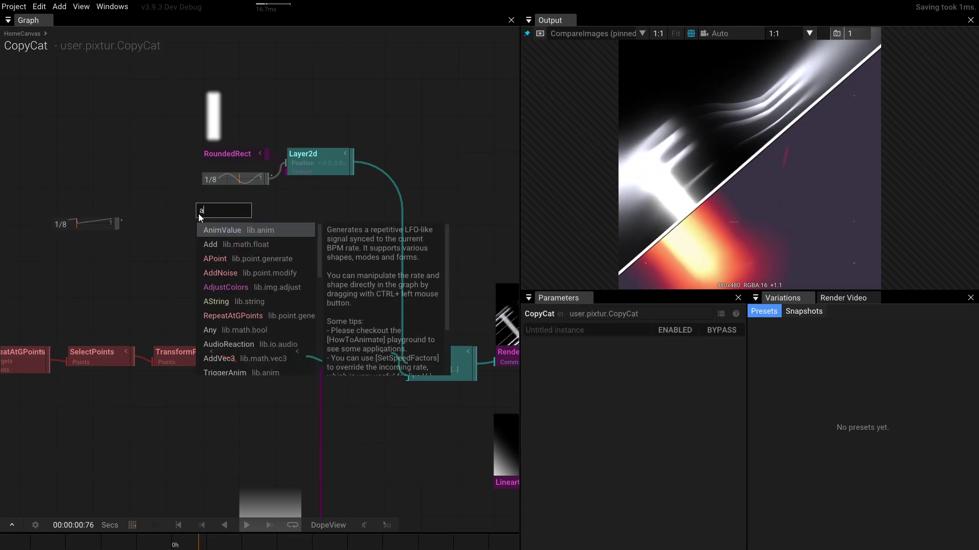
key("Return")
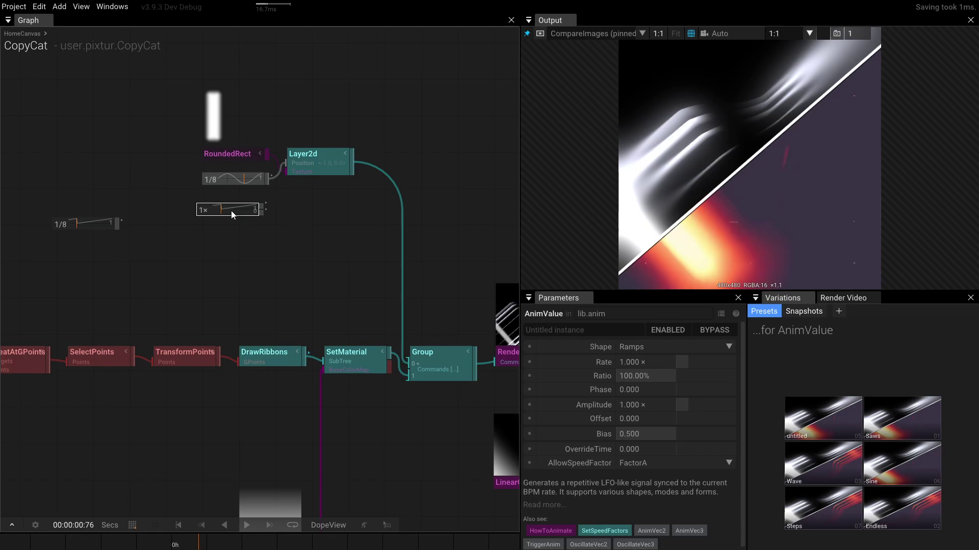
left_click(667, 346)
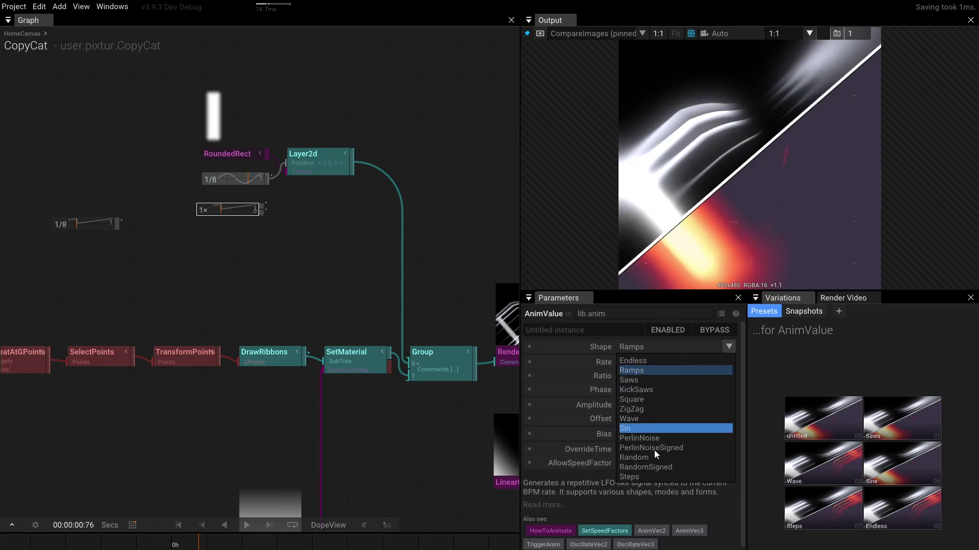
left_click(644, 418)
Step: Feed the AnimValue, slowed to a 1/8 rate, into a new SampleGradient connected to Layer2d's Color input
scroll(128, 228, "up", 2)
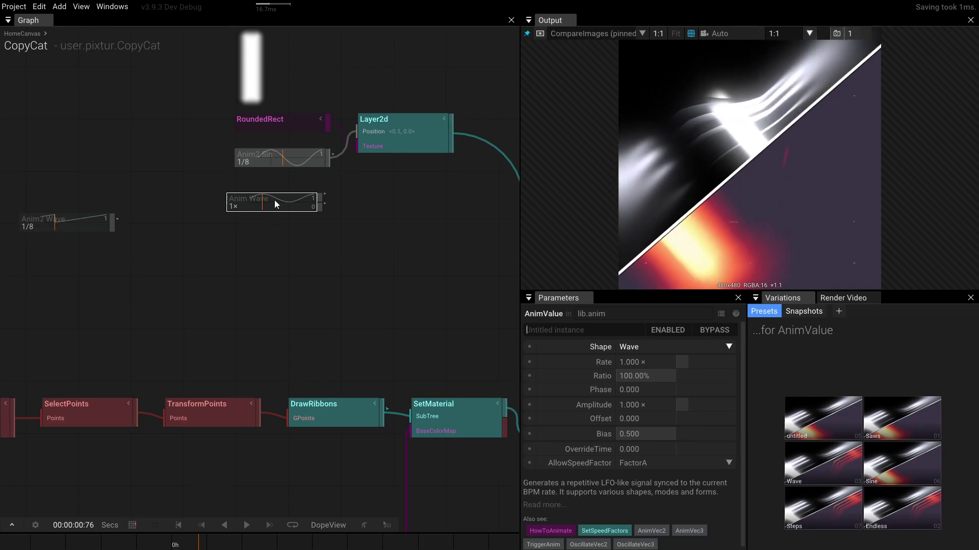
key("Tab")
type("samp")
key("Return")
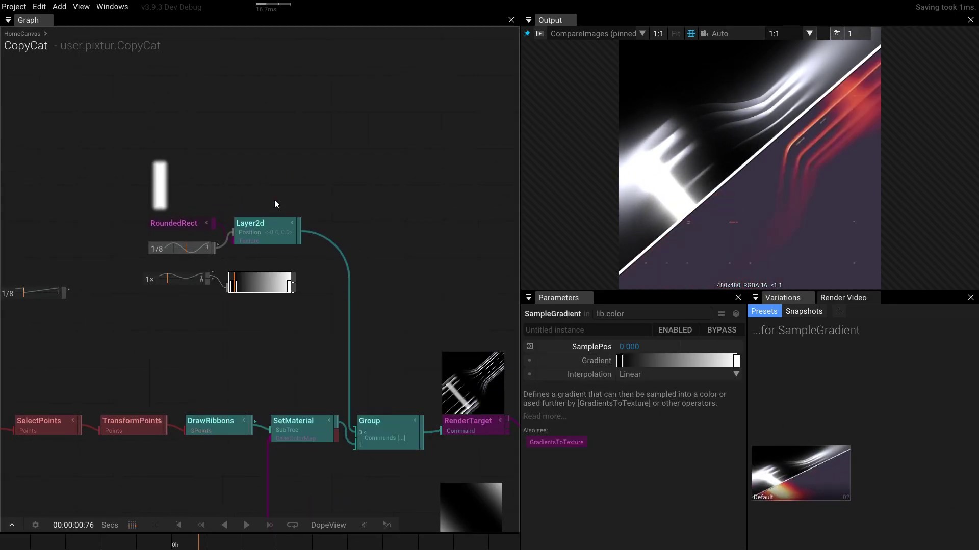
left_click_drag(296, 281, 227, 242)
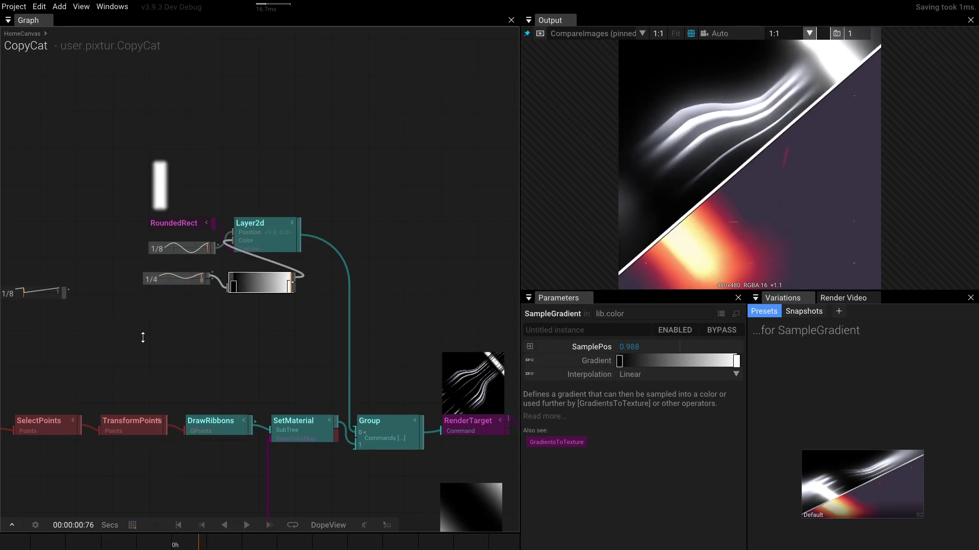
scroll(173, 274, "up", 3)
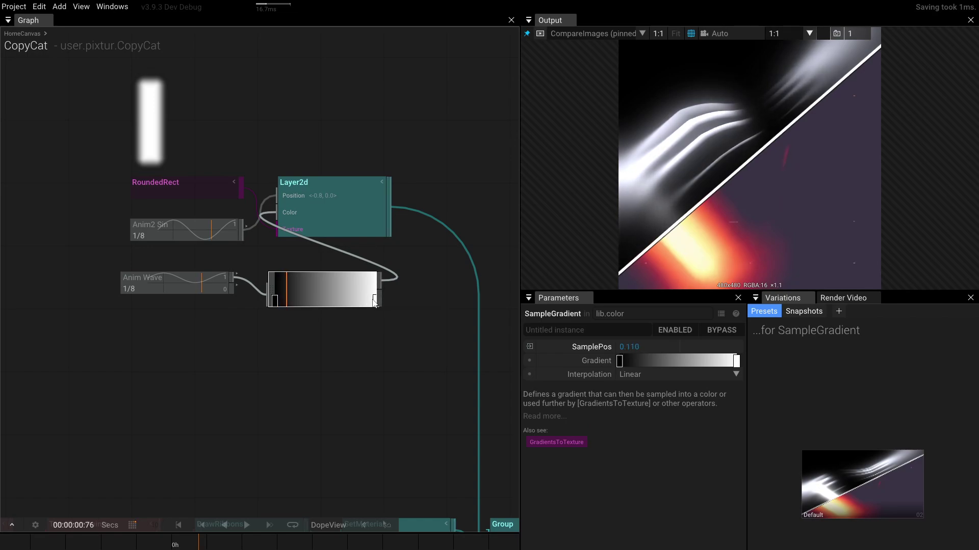
Step: Give the SampleGradient black ends with two white stops between them, using Smooth gradient interpolation
left_click_drag(374, 301, 402, 304)
left_click(283, 300)
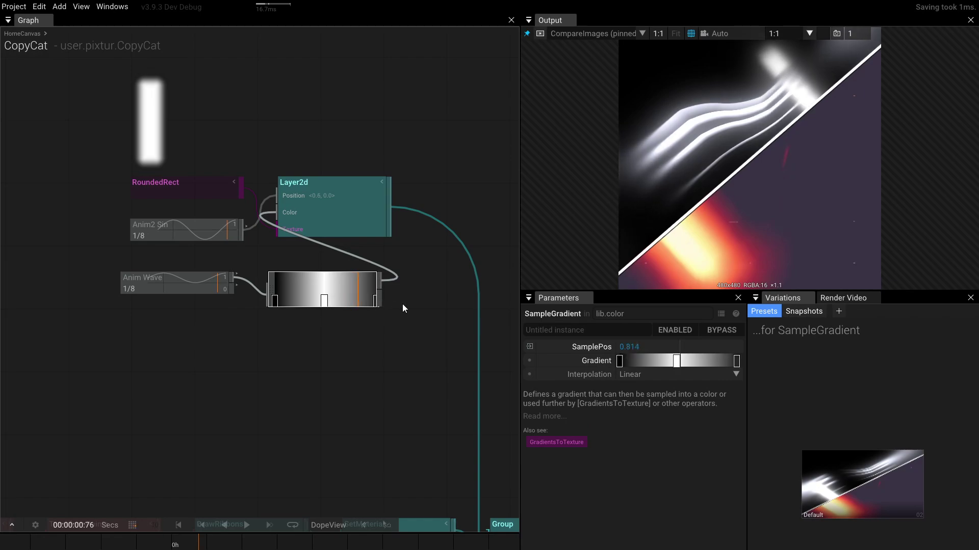
right_click(340, 303)
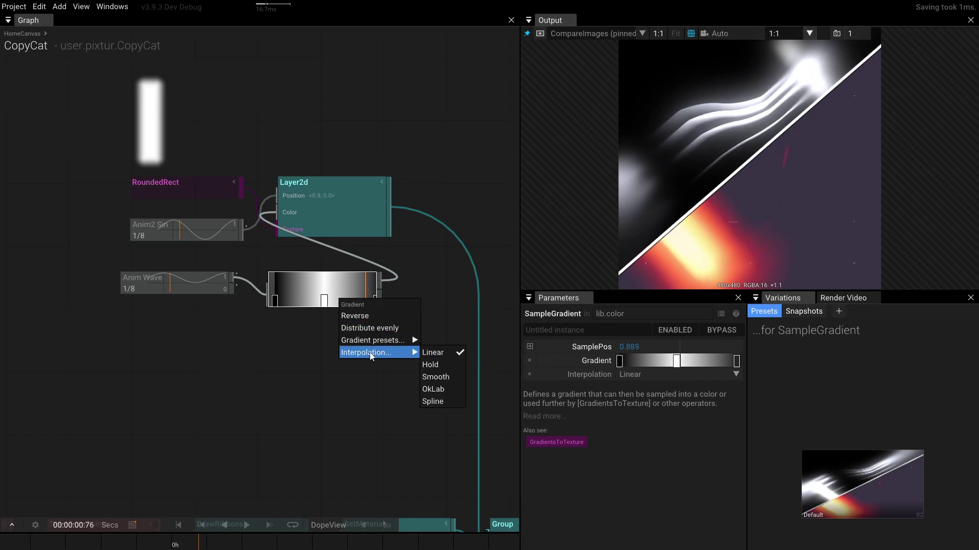
left_click(446, 378)
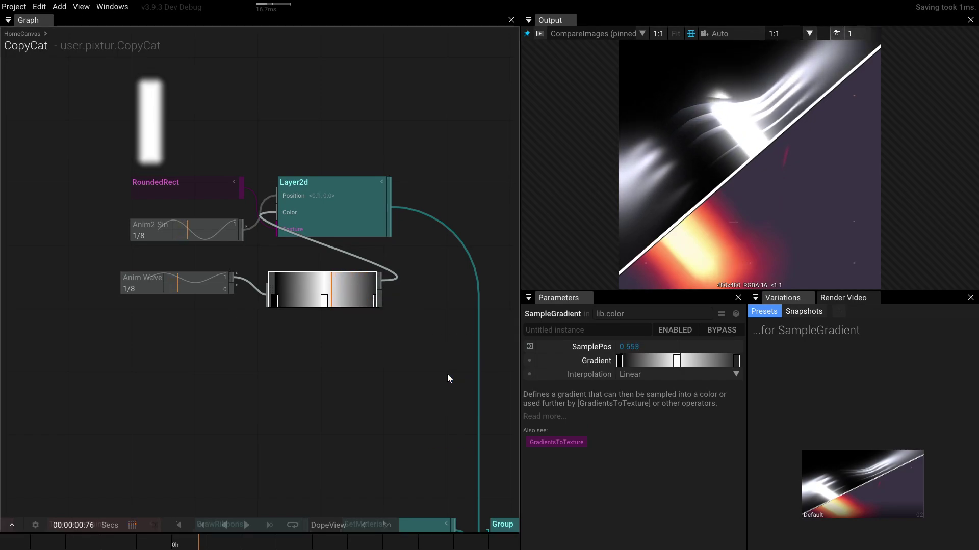
left_click_drag(326, 307, 359, 304)
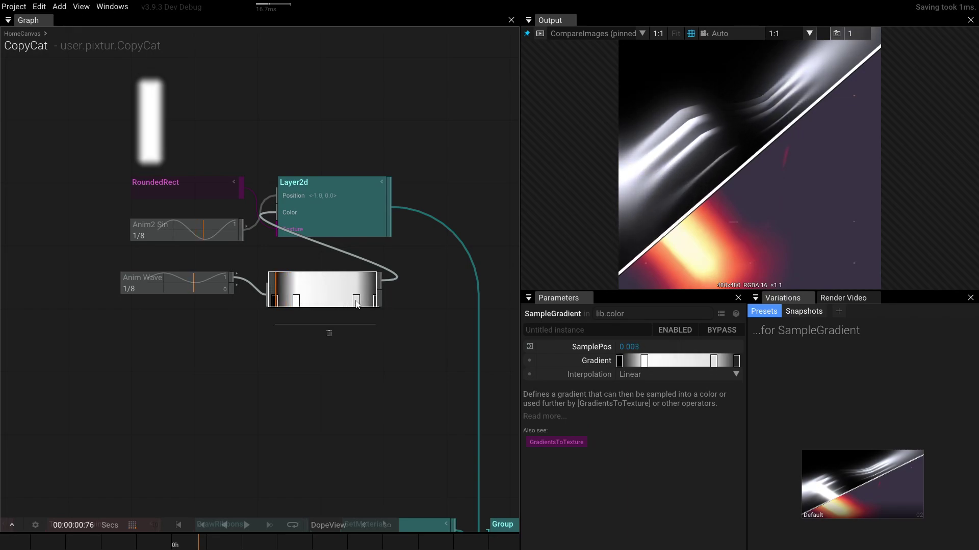
Step: Auto-arrange the operators feeding Layer2d and disconnect the SampleGradient from its Color input
left_click(267, 366)
left_click(337, 210)
key("g")
left_click(284, 313)
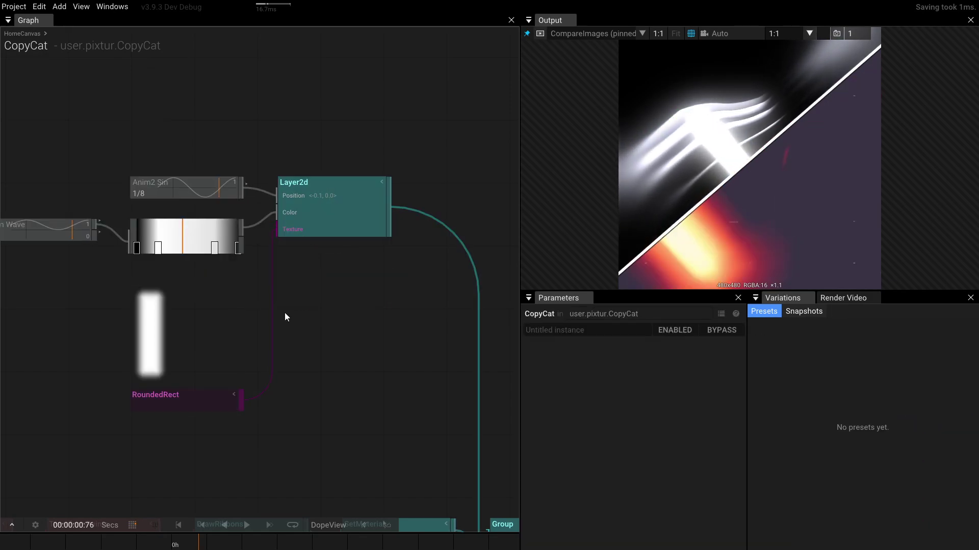
left_click_drag(274, 215, 246, 209)
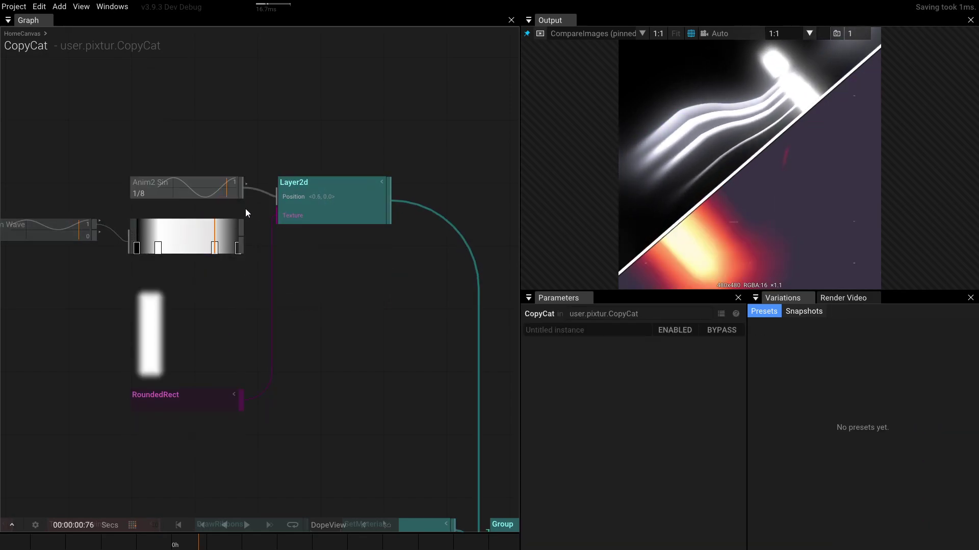
Step: Delete the leftover AnimVec2 copy set aside near the Layer2d animation operators
scroll(270, 201, "down", 2)
left_click_drag(338, 258, 380, 219)
left_click_drag(79, 170, 60, 286)
key("Delete")
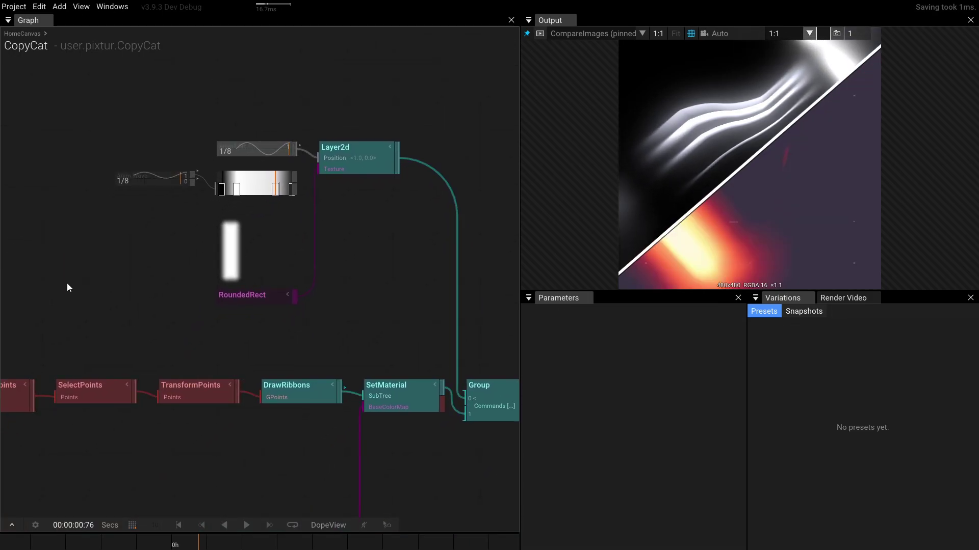
Step: Detach the ImageLevels operator from Glow's output and delete it from the end of the image chain
scroll(244, 289, "down", 1)
left_click_drag(381, 265, 304, 274)
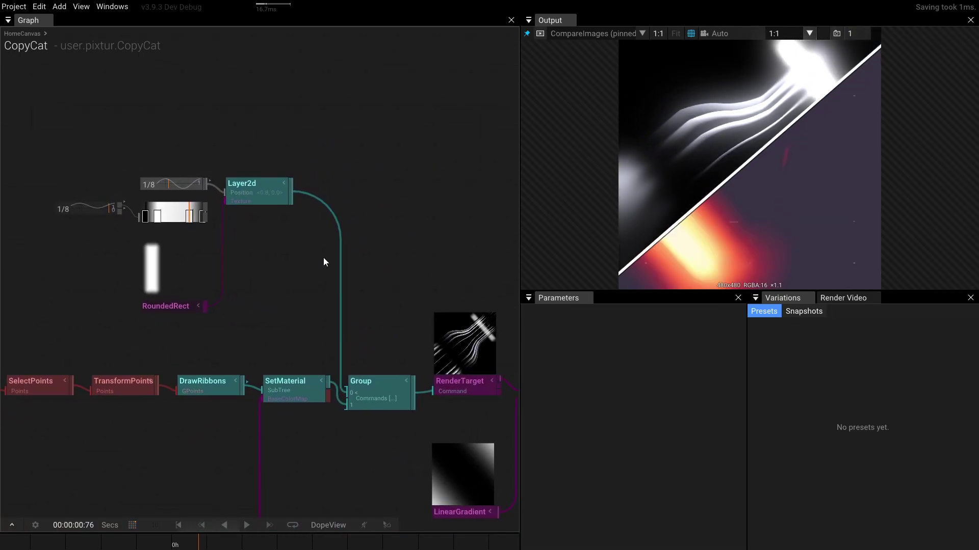
left_click_drag(440, 228, 203, 144)
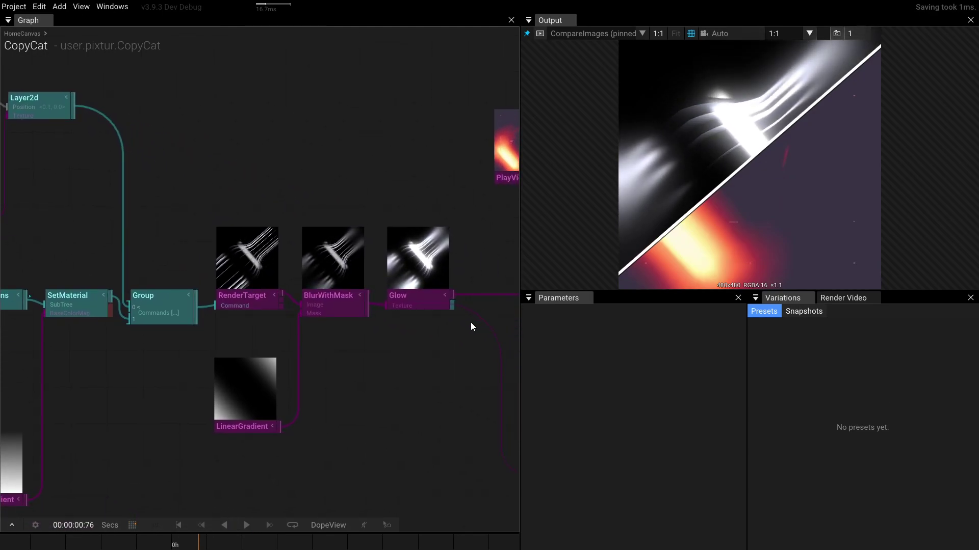
left_click_drag(469, 323, 157, 304)
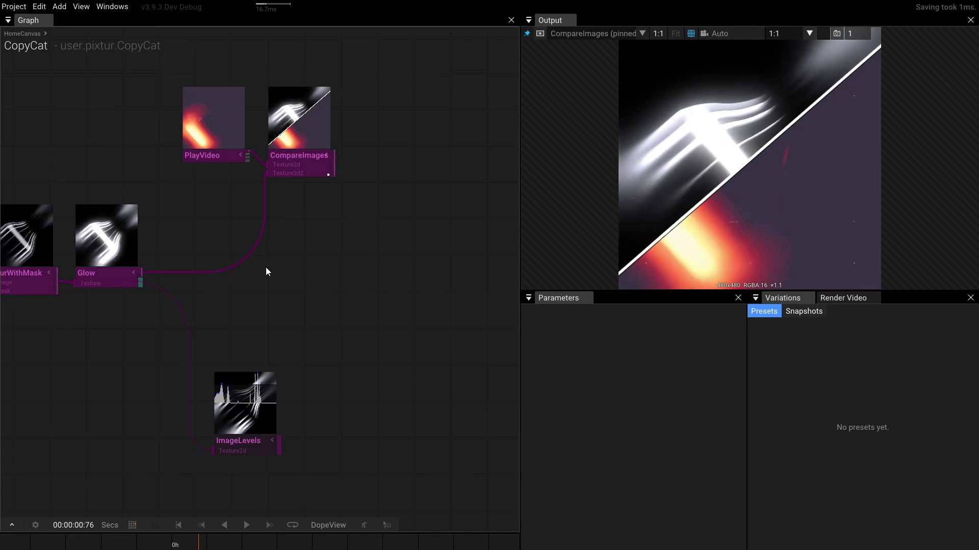
left_click(302, 166)
left_click_drag(316, 297, 338, 265)
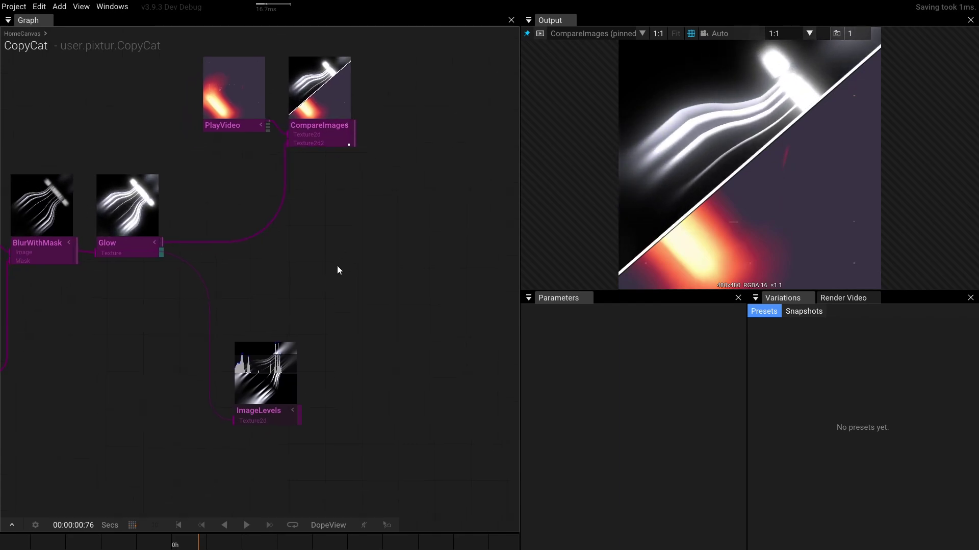
left_click_drag(267, 417, 181, 413)
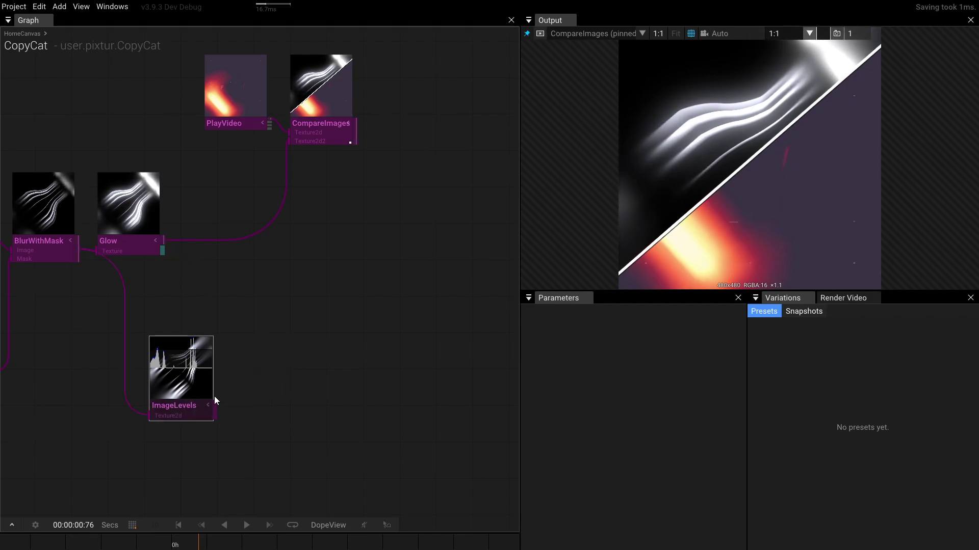
key("Delete")
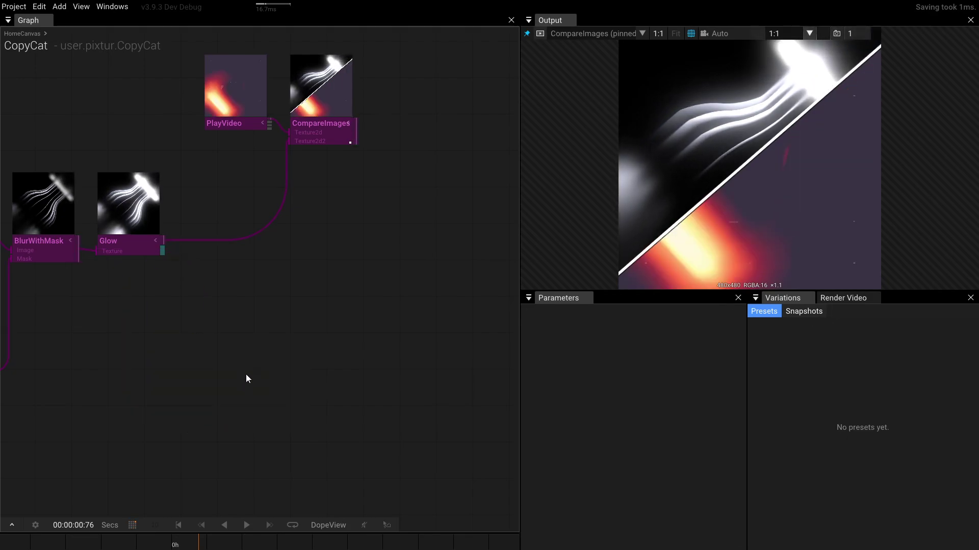
Step: Move PlayVideo and CompareImages together farther away from Glow to make room for more operators
scroll(286, 352, "up", 1)
left_click_drag(310, 326, 304, 327)
left_click_drag(451, 152, 234, 178)
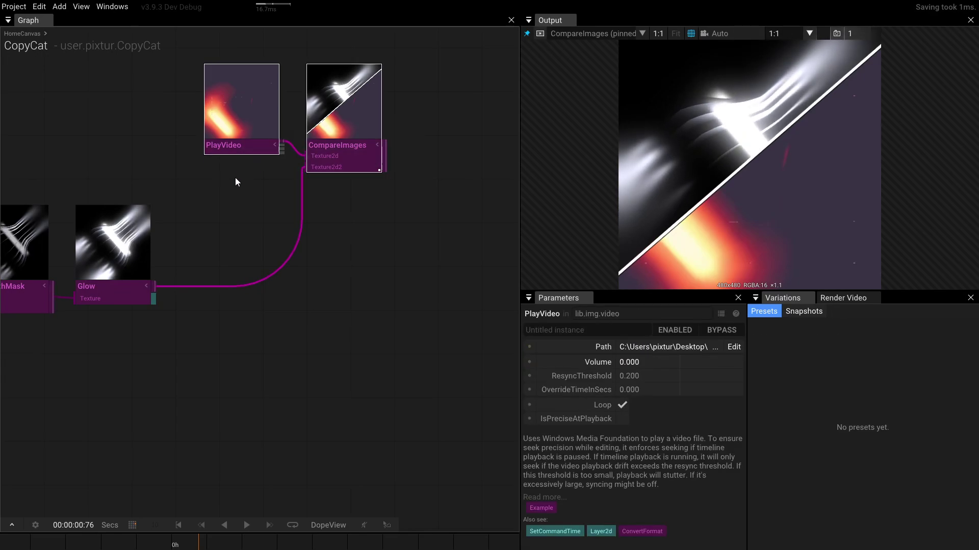
left_click_drag(352, 146, 493, 140)
left_click(411, 317)
Step: Insert a RemapColor operator between Glow and CompareImages
left_click_drag(124, 358, 99, 279)
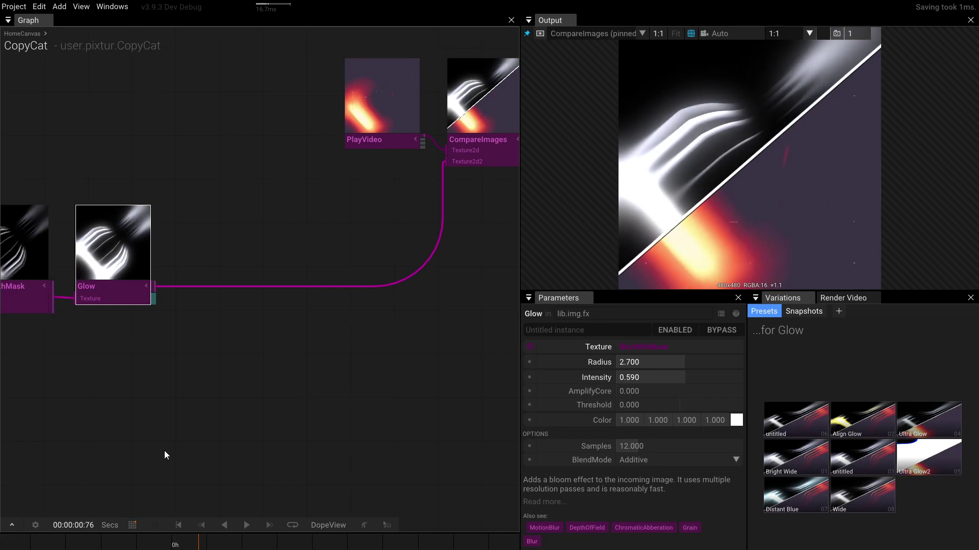
key("Tab")
type("ramp")
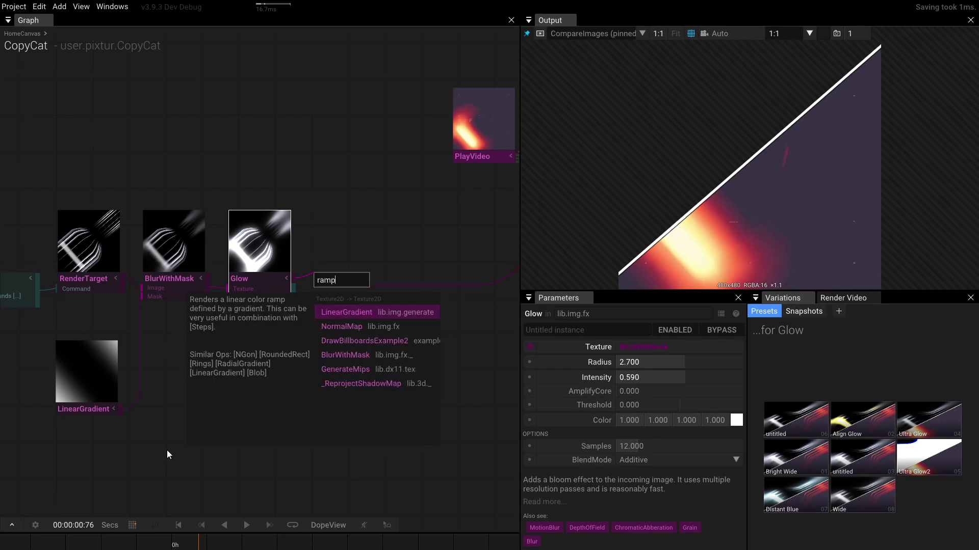
key("BackSpace")
key("BackSpace")
key("BackSpace")
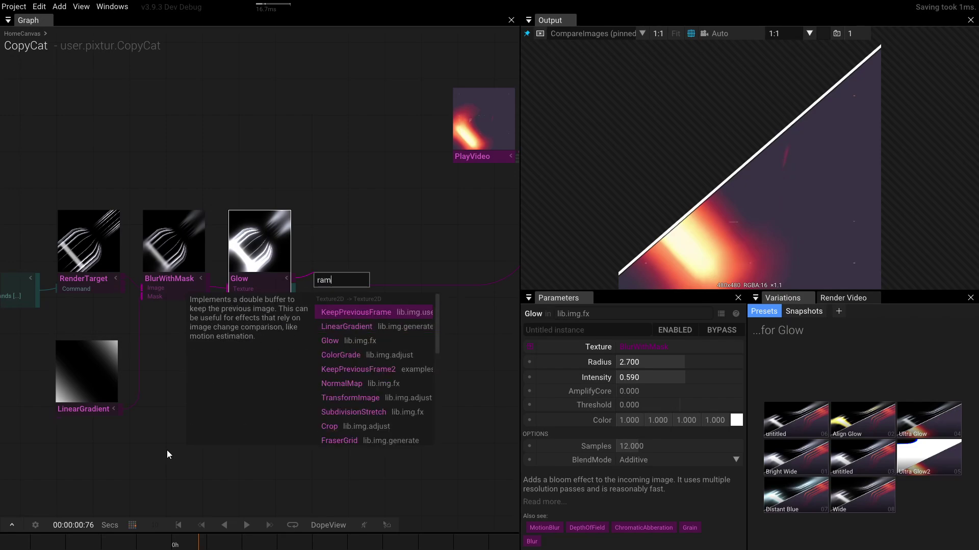
type("em,p[")
key("BackSpace")
key("BackSpace")
key("BackSpace")
type("a")
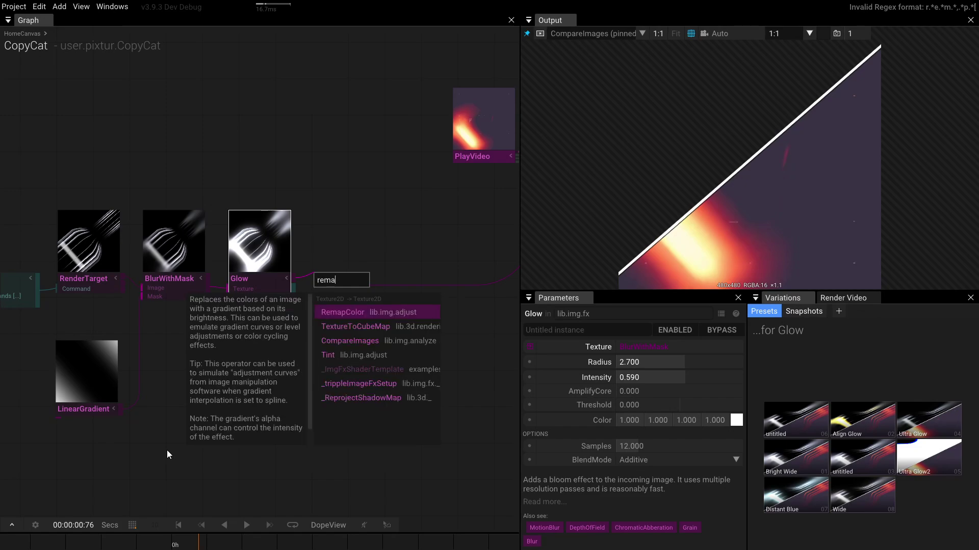
key("Return")
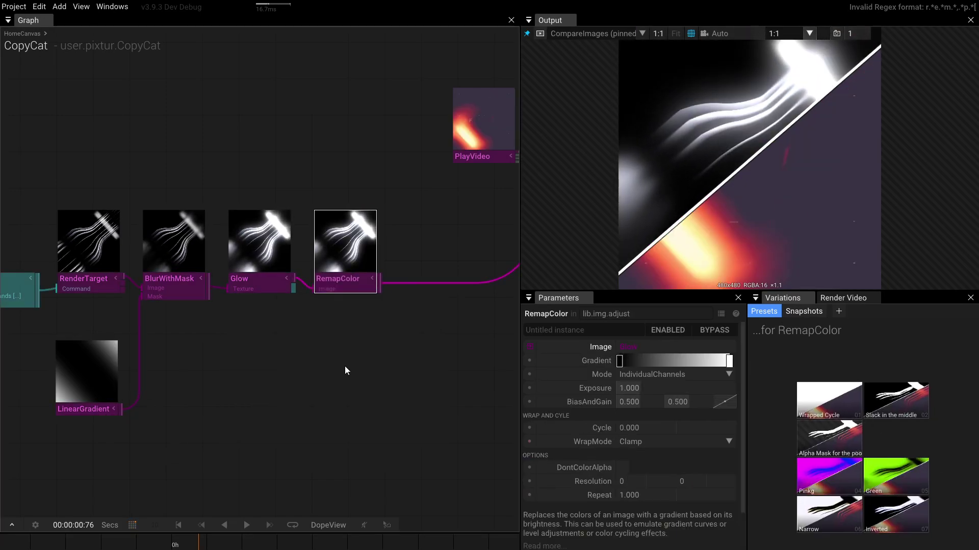
Step: Sample the reference video's dark purple background for the RemapColor gradient's black stop and its pale yellow glow core for the white stop
scroll(345, 366, "up", 3)
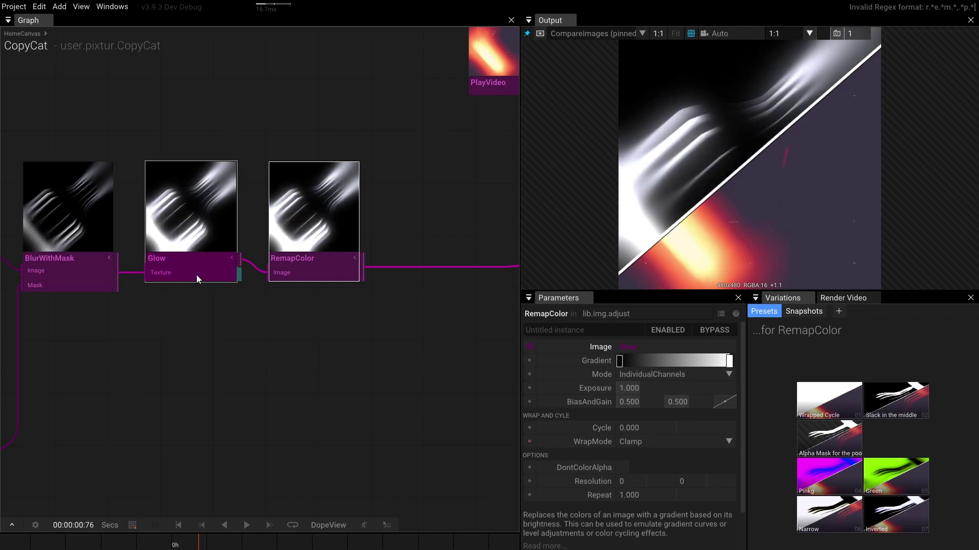
left_click(620, 361)
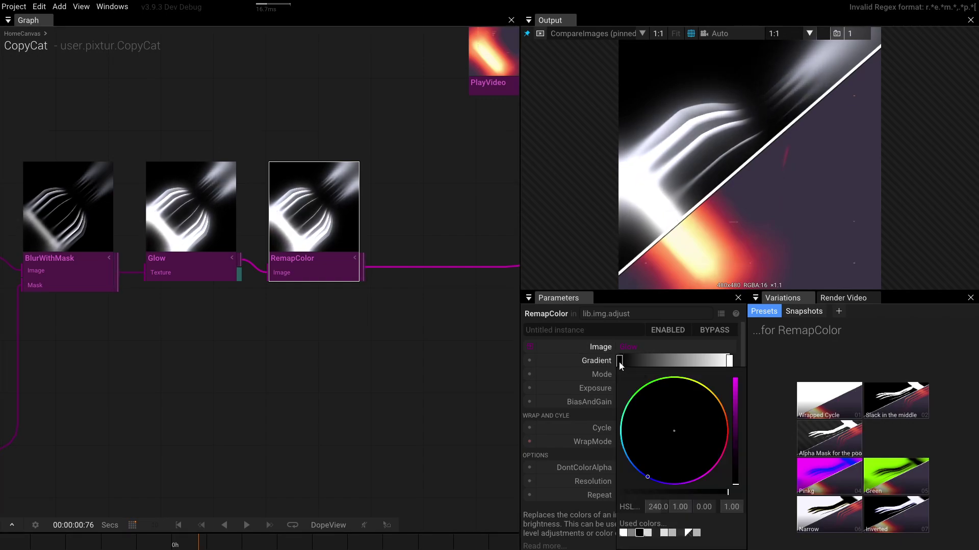
left_click(840, 174)
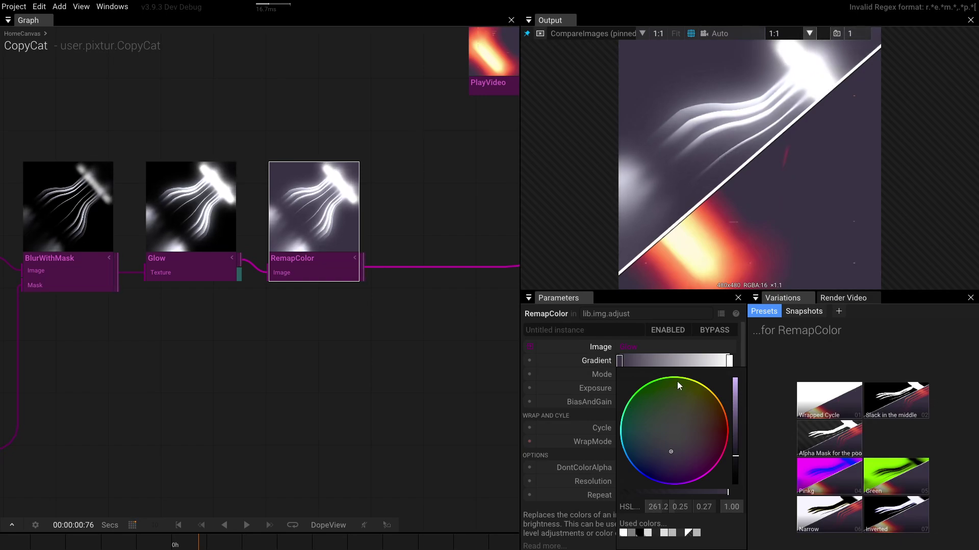
left_click(729, 361)
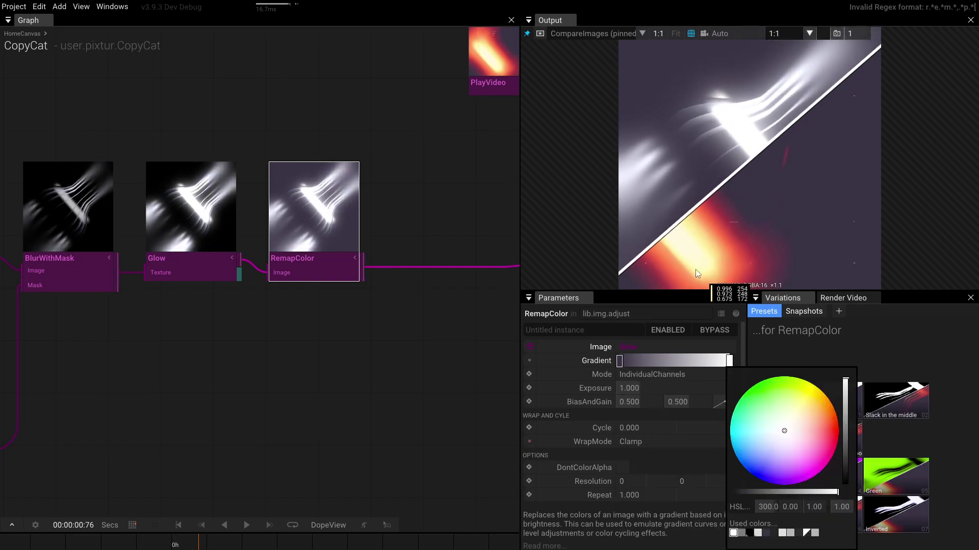
left_click(688, 256)
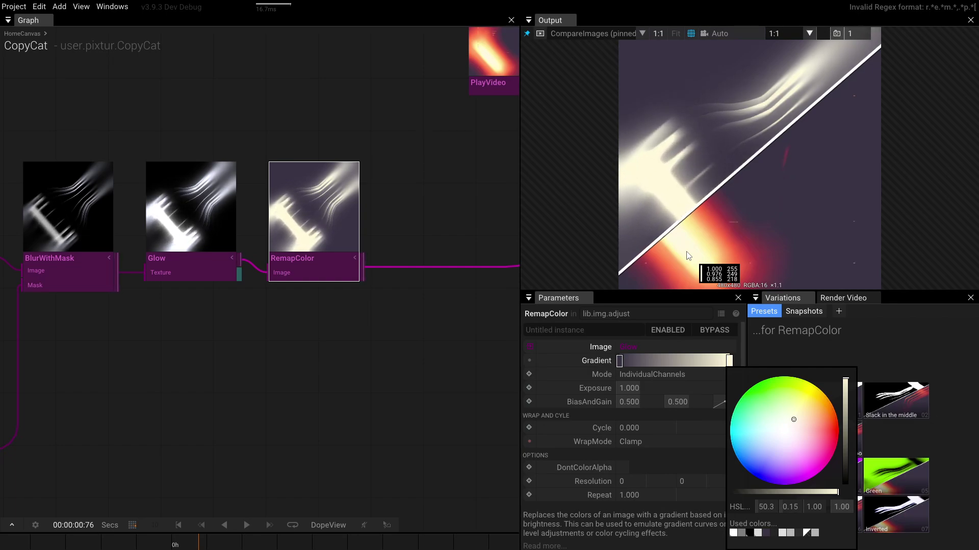
left_click(721, 236)
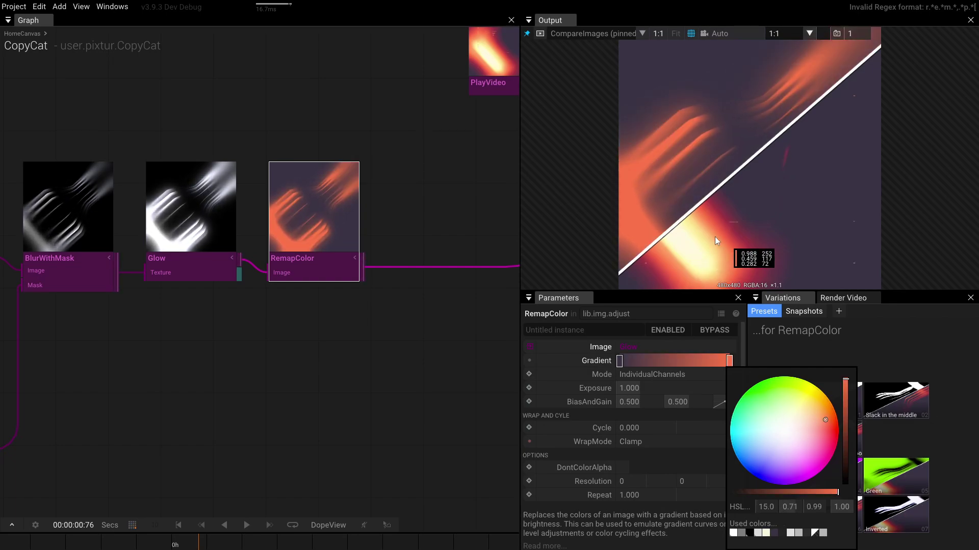
left_click(694, 248)
Step: Add a gradient stop near the bright end and sample the reference glow's red edge for it, HSL 7.4, 0.70, 0.91
left_click(707, 363)
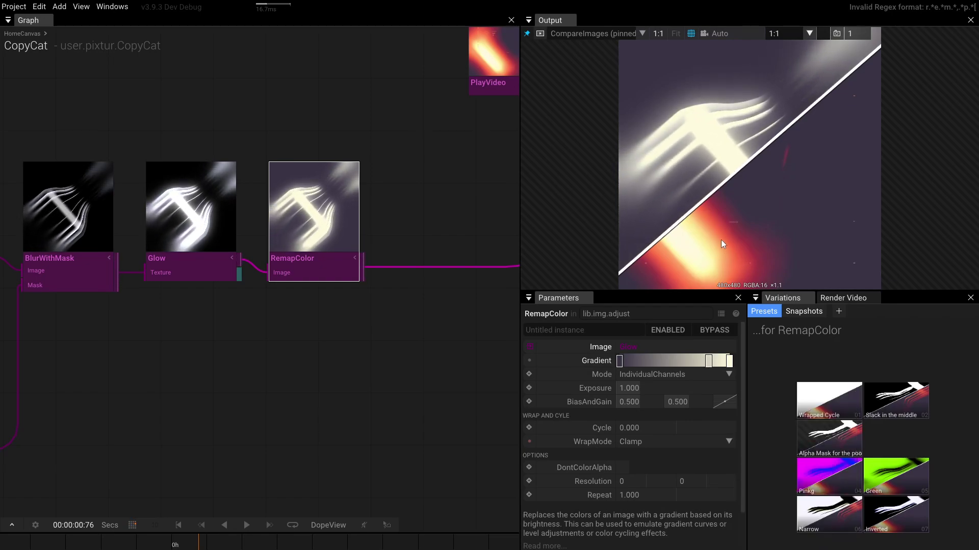
left_click(709, 363)
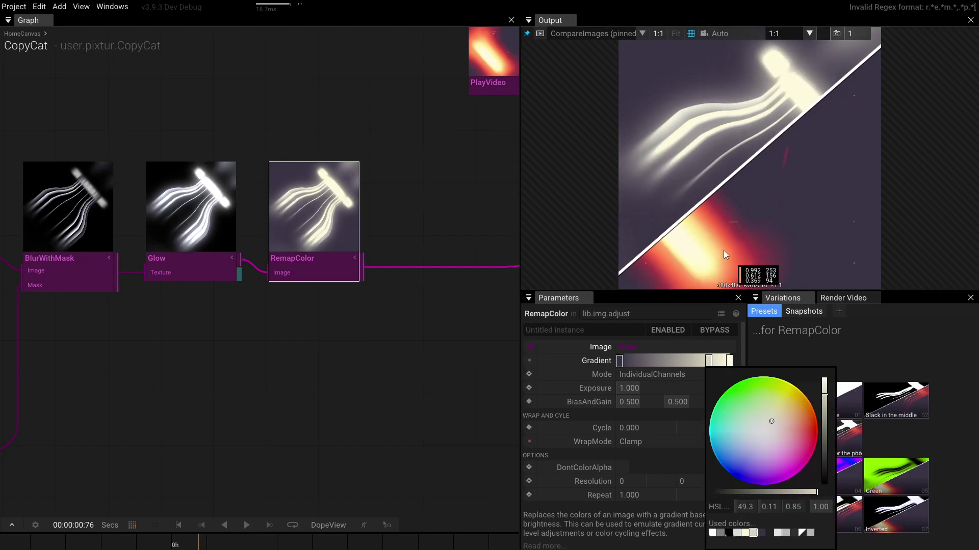
left_click(716, 224)
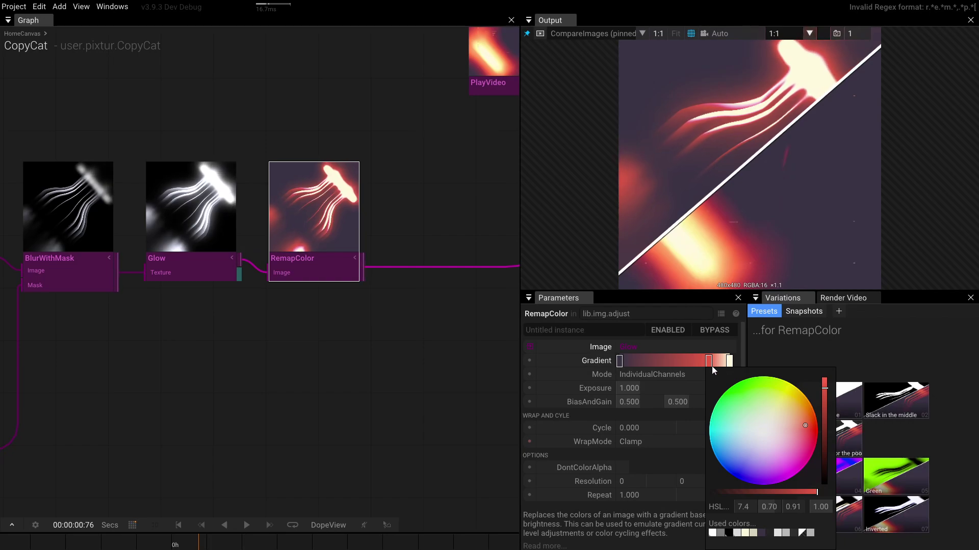
Step: Shift the gradient's bright end stop to a stronger yellow, HSL 48.7, 0.50, 0.99, and move the red stop slightly toward the dark end
left_click(729, 361)
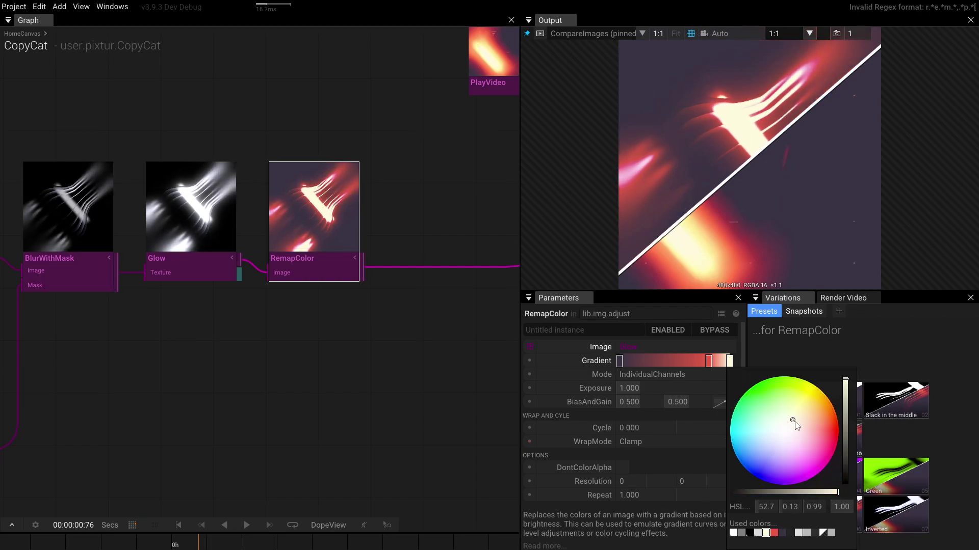
left_click_drag(809, 414, 806, 406)
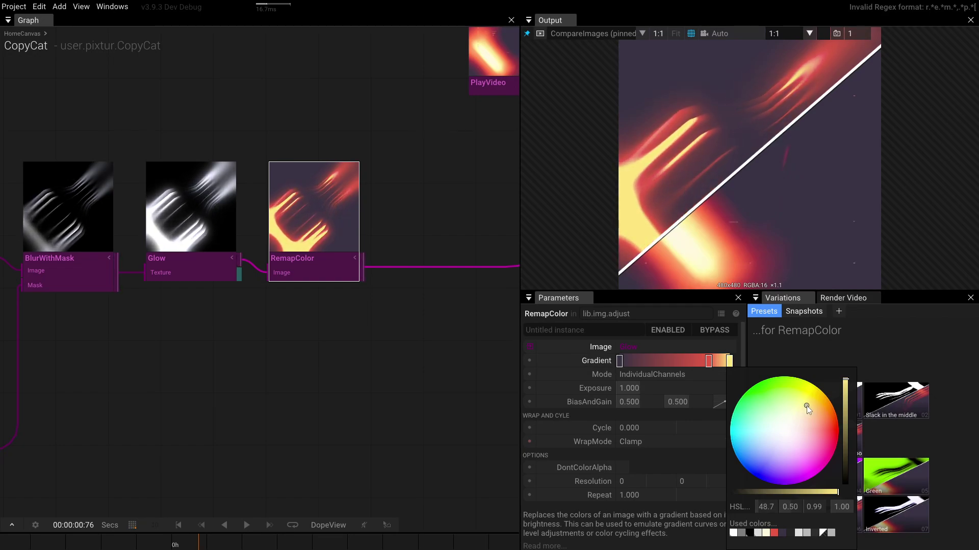
left_click(708, 363)
left_click_drag(708, 363, 698, 363)
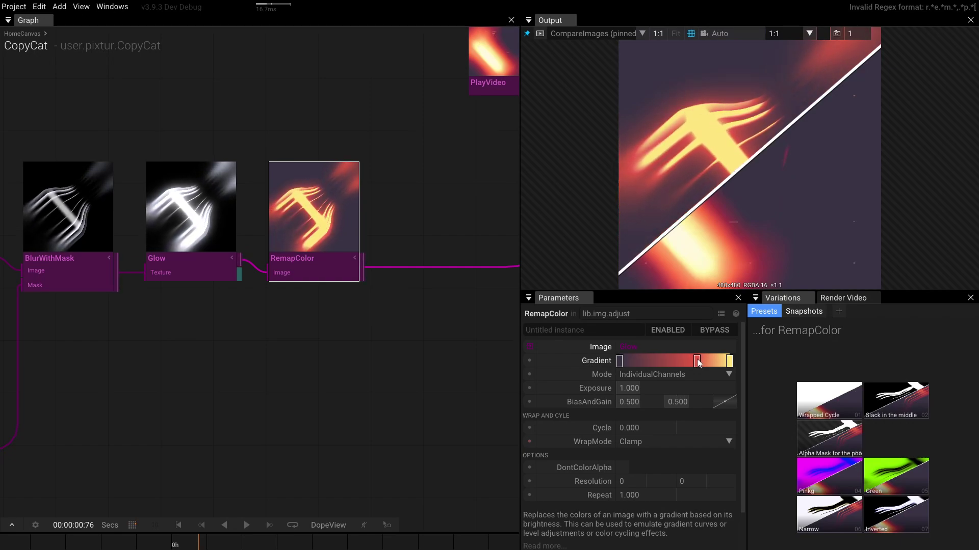
left_click(696, 363)
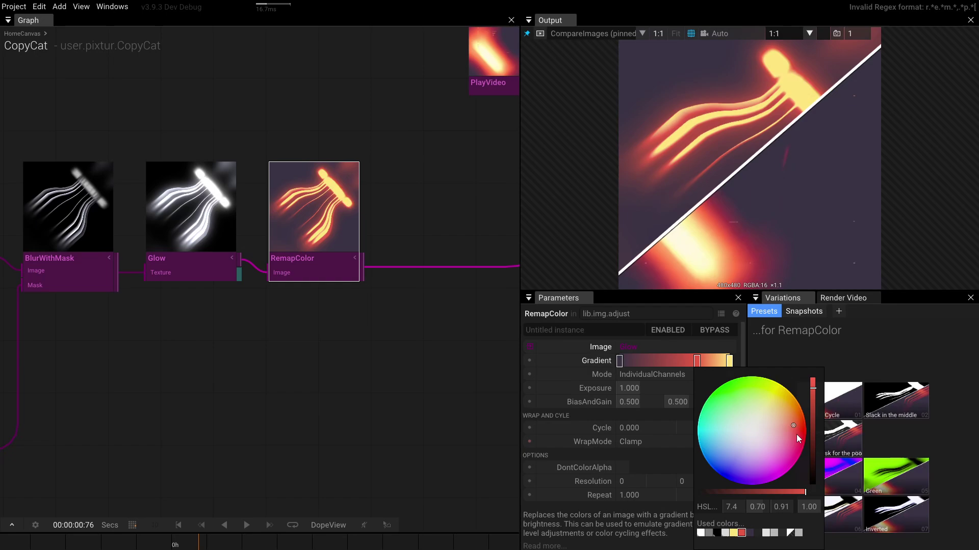
Step: Try a second Glow operator between RemapColor and CompareImages
left_click_drag(360, 346, 327, 356)
key("Tab")
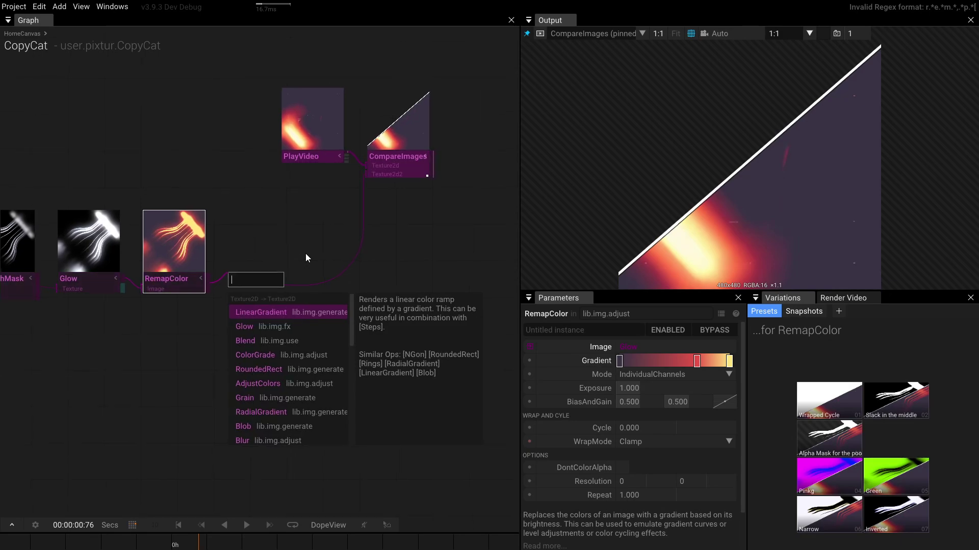
key("Down")
key("Return")
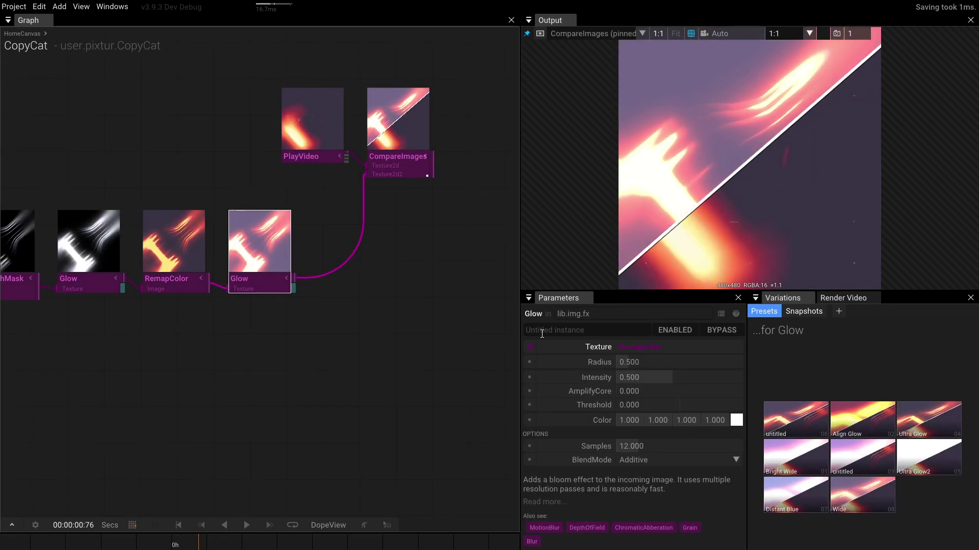
Step: Pull the second Glow out of the chain after RemapColor and delete it
mouse_move(575, 365)
left_click_drag(259, 284, 315, 442)
left_click_drag(320, 318, 383, 302)
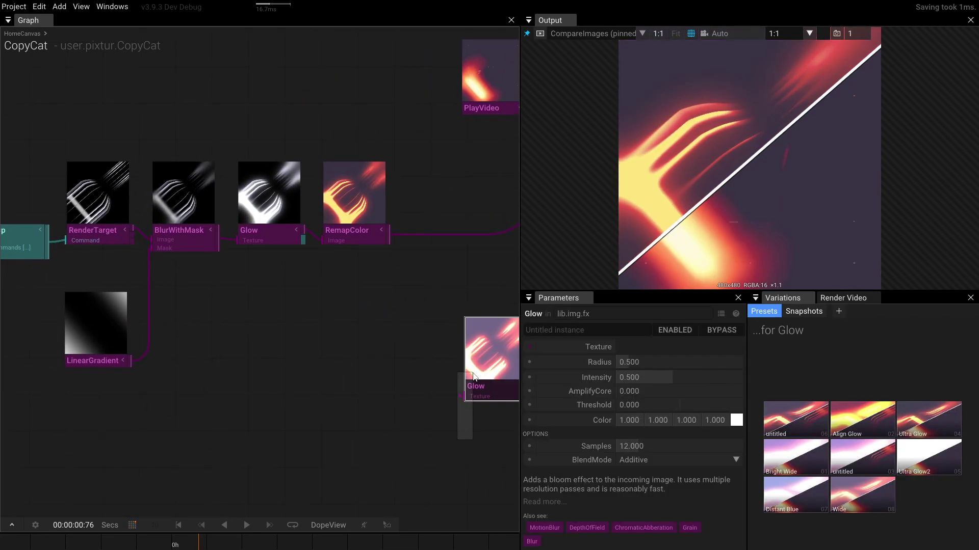
key("Delete")
Step: Move RemapColor farther from the remaining Glow to open space between them, and select Glow
left_click_drag(412, 352, 368, 363)
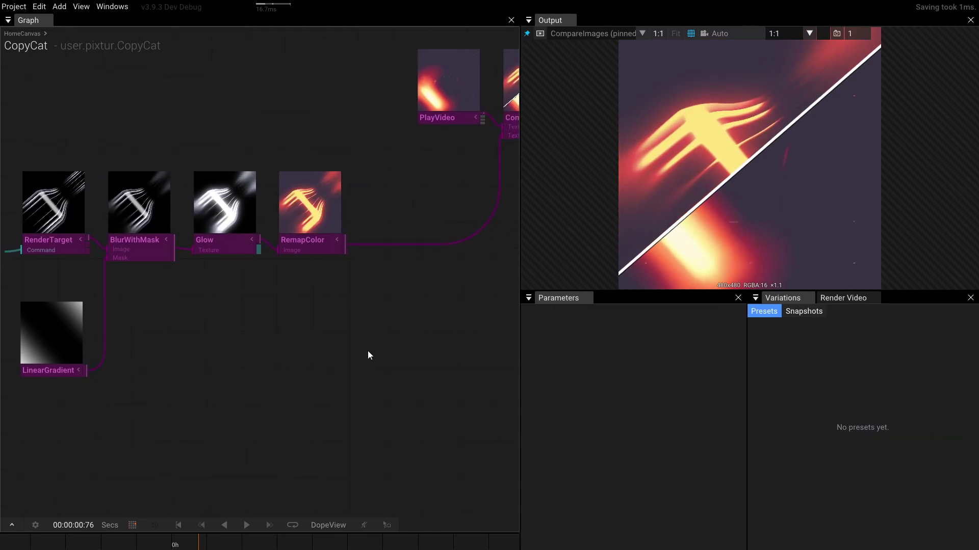
left_click_drag(317, 244, 390, 238)
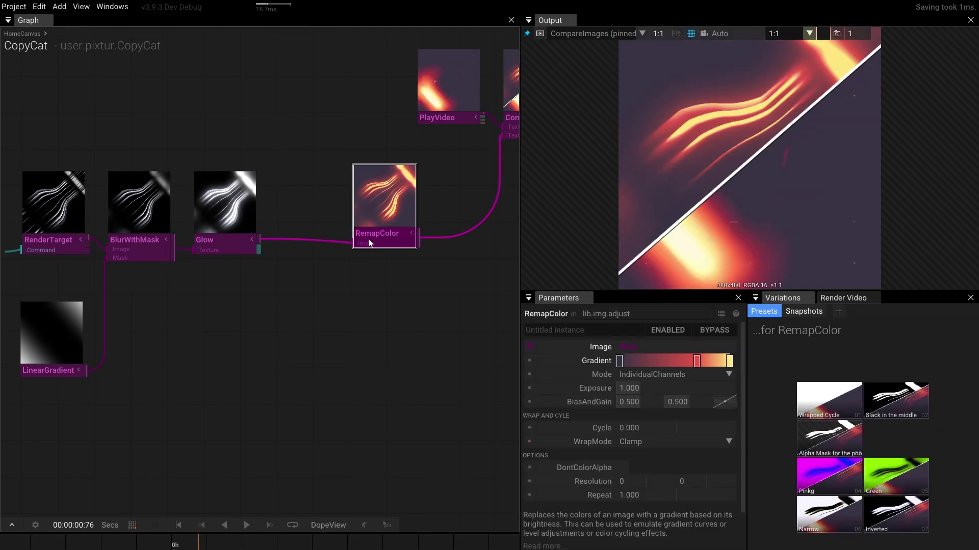
left_click(220, 242)
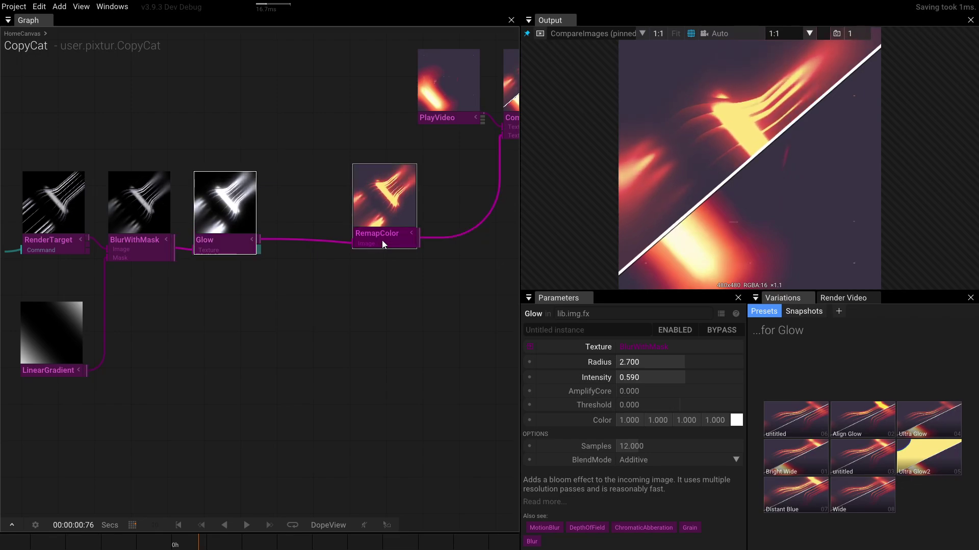
left_click_drag(381, 240, 436, 242)
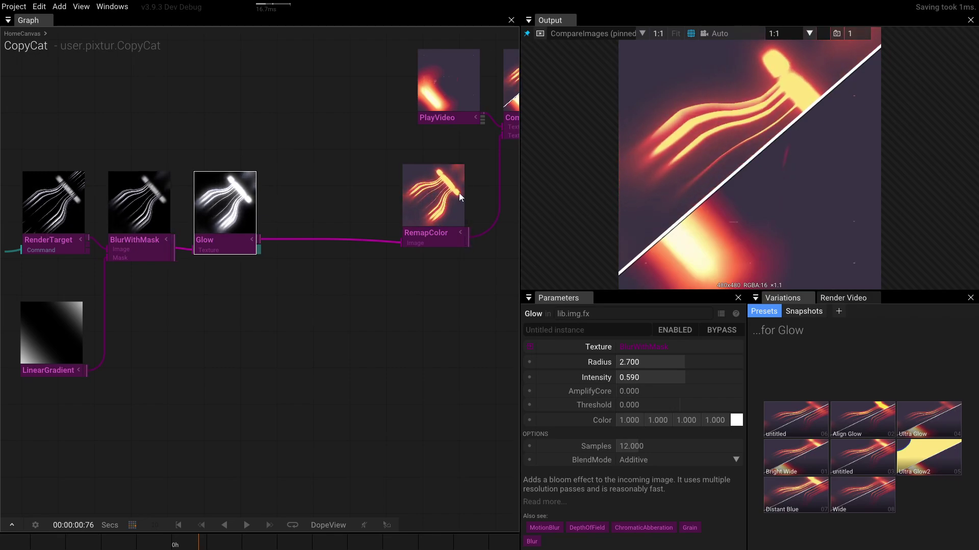
left_click(444, 234)
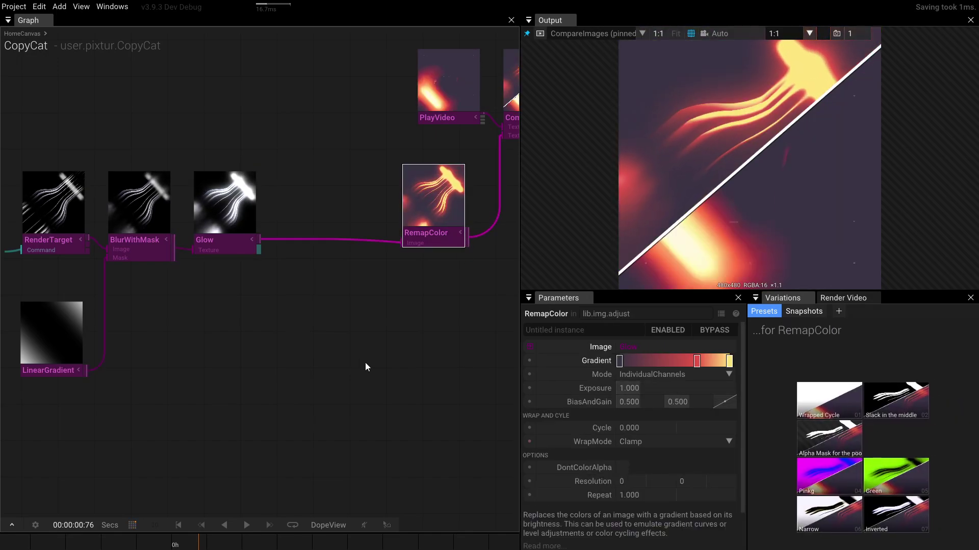
left_click(231, 240)
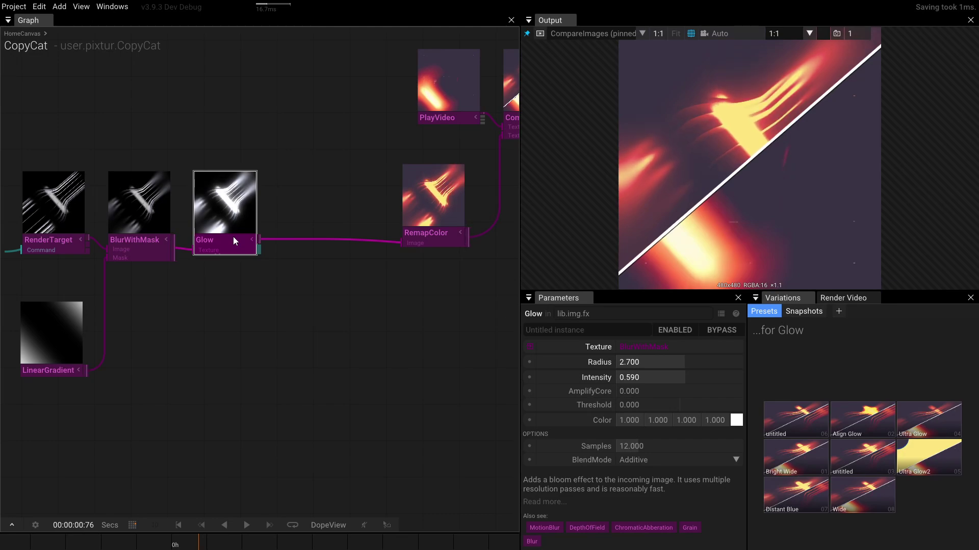
Step: Set the Glow operator's Intensity to 0.5 and its Radius to 4.24
left_click_drag(644, 377, 741, 323)
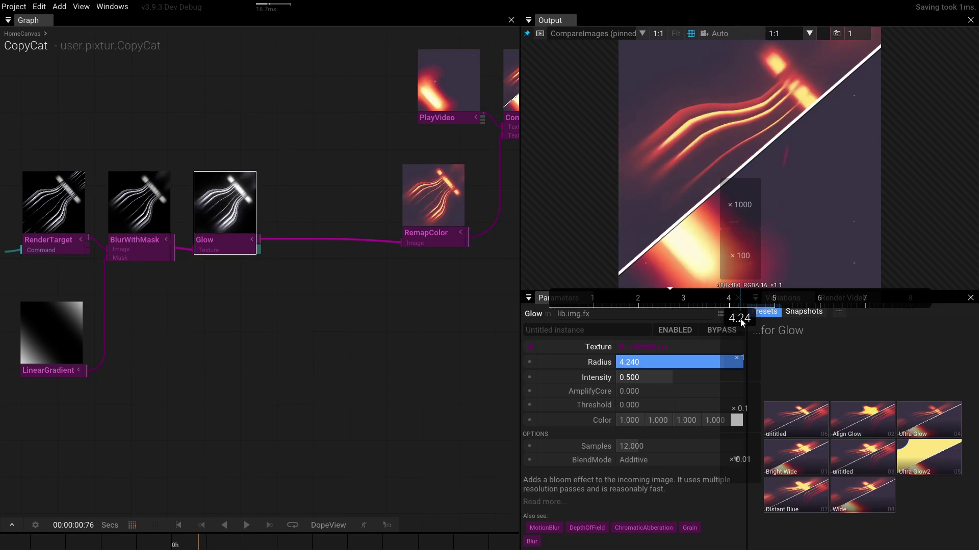
left_click_drag(741, 320, 740, 320)
Step: Soften the RoundedRect shape by setting its Feather to 0.63
left_click_drag(347, 347, 402, 330)
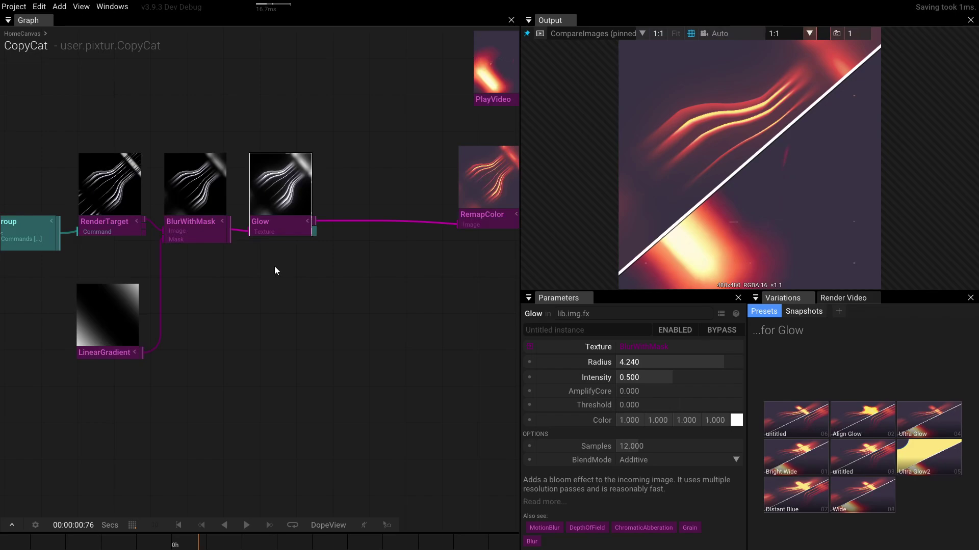
left_click(227, 251)
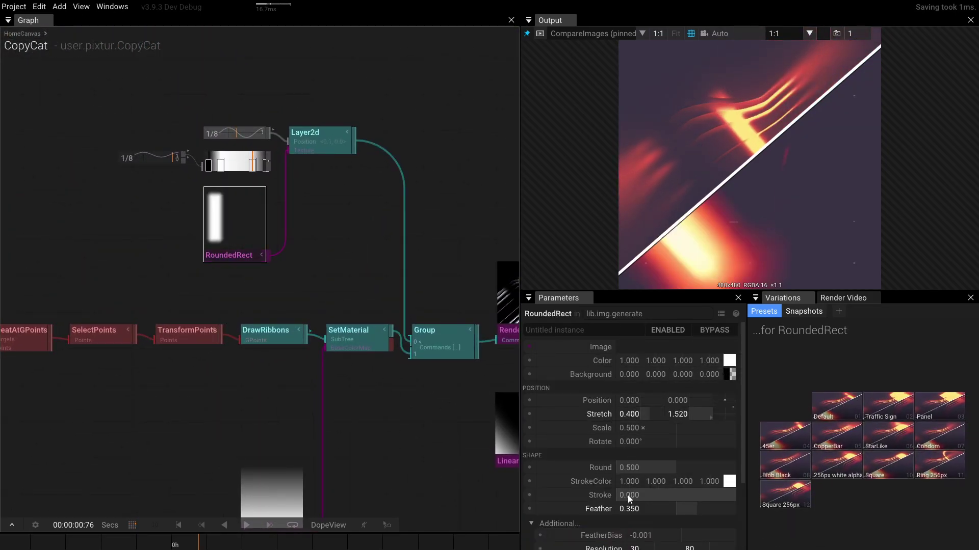
left_click_drag(630, 508, 670, 505)
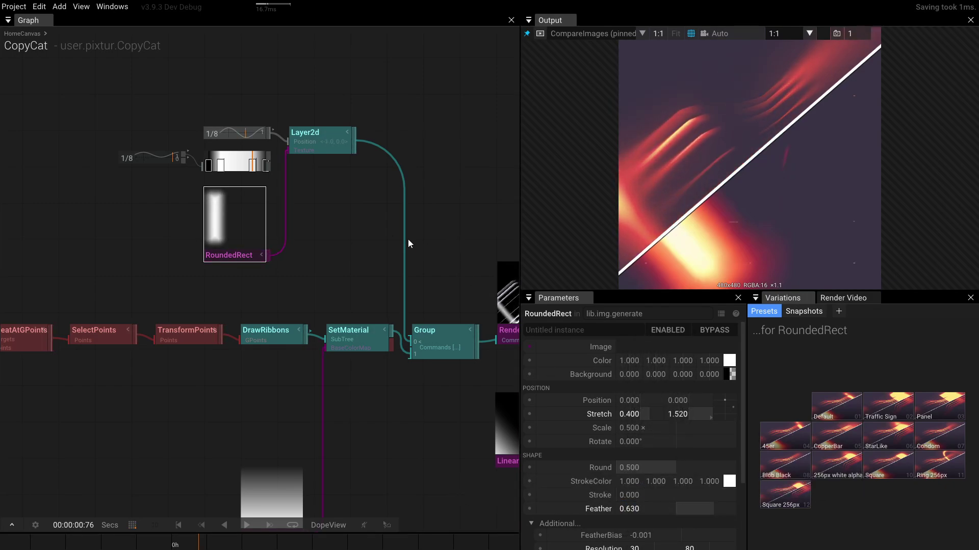
Step: Set the Width of the DrawRibbons operator to 0.33
left_click_drag(408, 243, 280, 201)
scroll(398, 423, "down", 3)
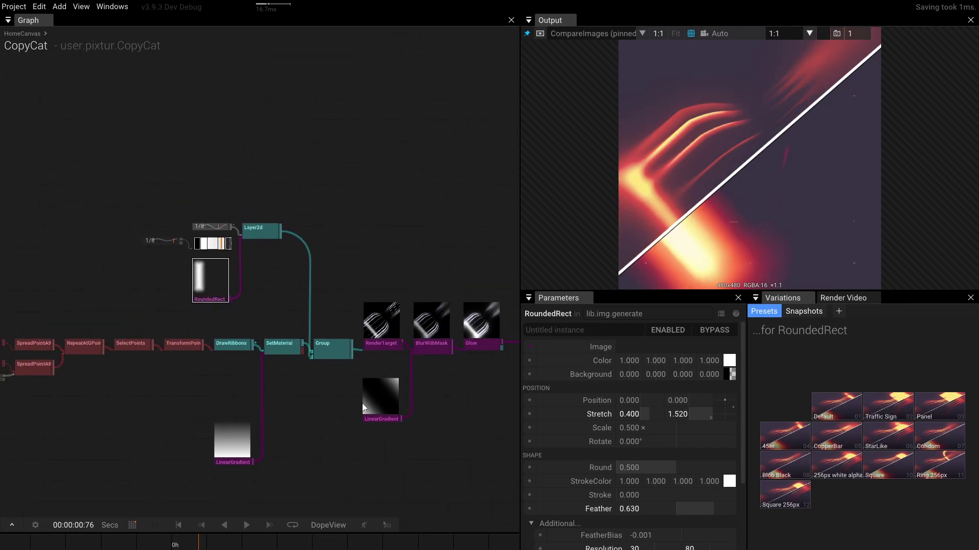
left_click_drag(135, 409, 240, 300)
left_click_drag(224, 262, 264, 273)
scroll(264, 273, "up", 3)
left_click(454, 230)
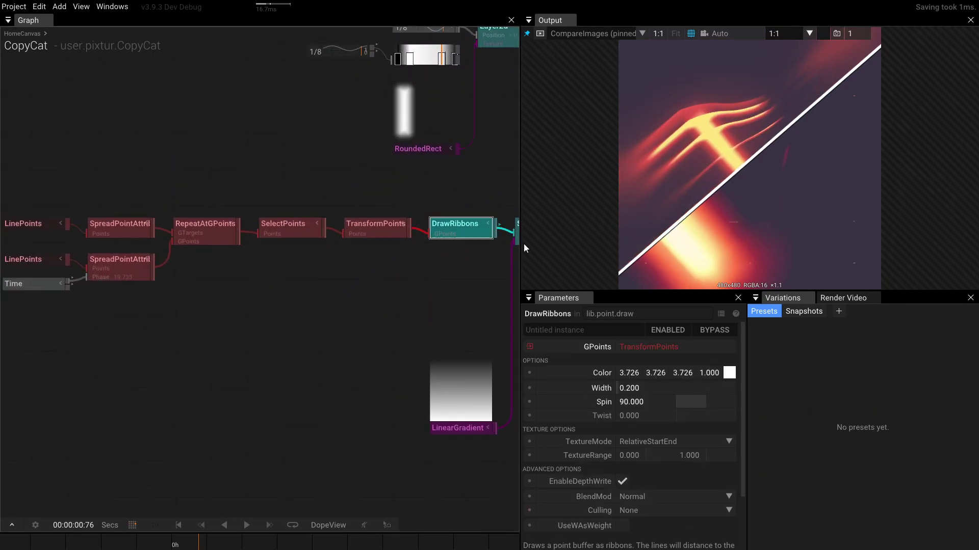
left_click_drag(632, 389, 867, 303)
Step: Look over the operator graph from the LinePoints generators through DrawRibbons to Glow and RemapColor
left_click_drag(253, 323, 328, 334)
scroll(343, 307, "down", 1)
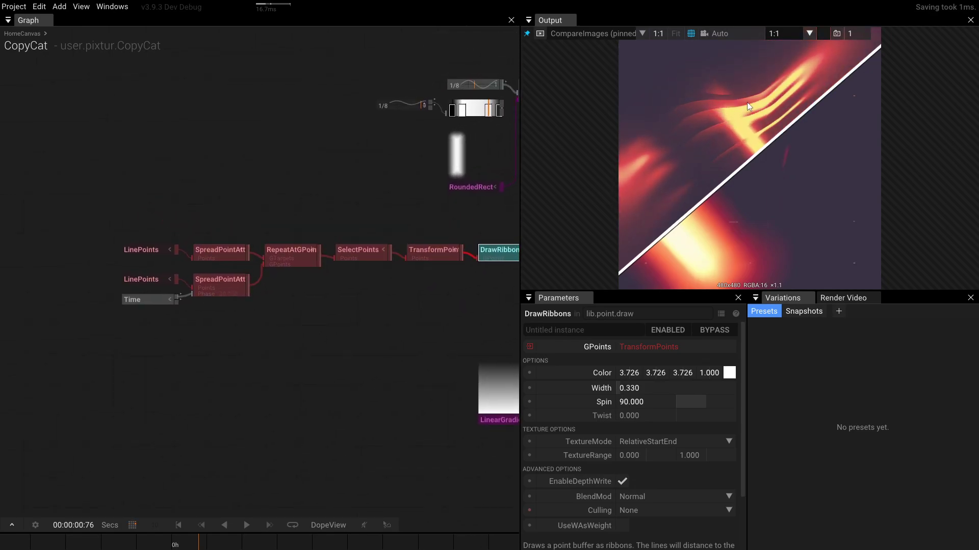
left_click_drag(465, 295, 61, 334)
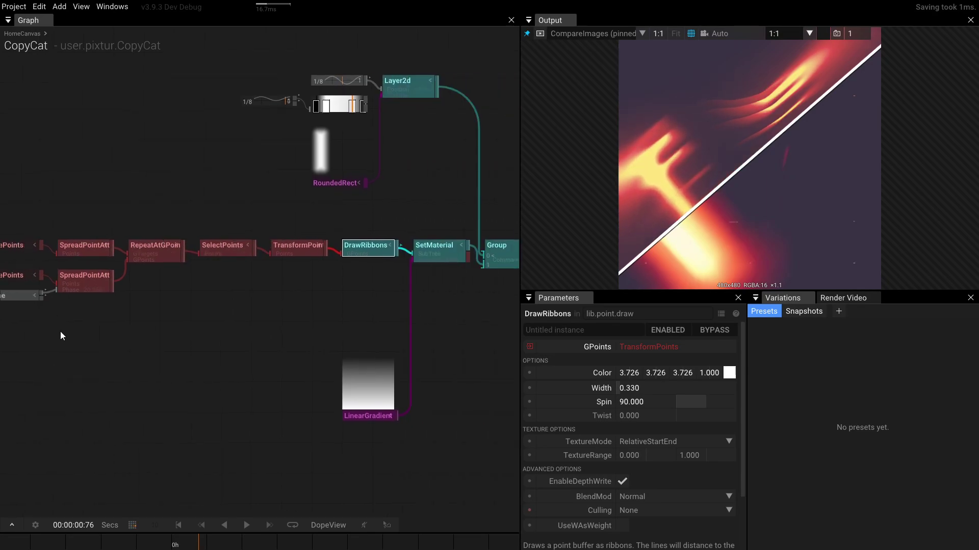
left_click_drag(451, 299, 289, 316)
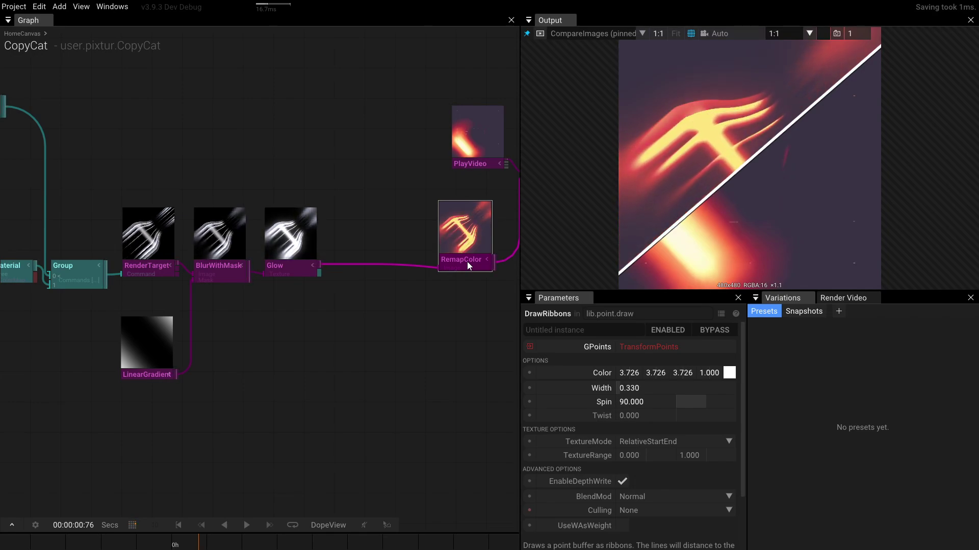
scroll(190, 410, "down", 3)
left_click_drag(183, 407, 378, 354)
scroll(163, 342, "up", 3)
left_click_drag(153, 335, 123, 310)
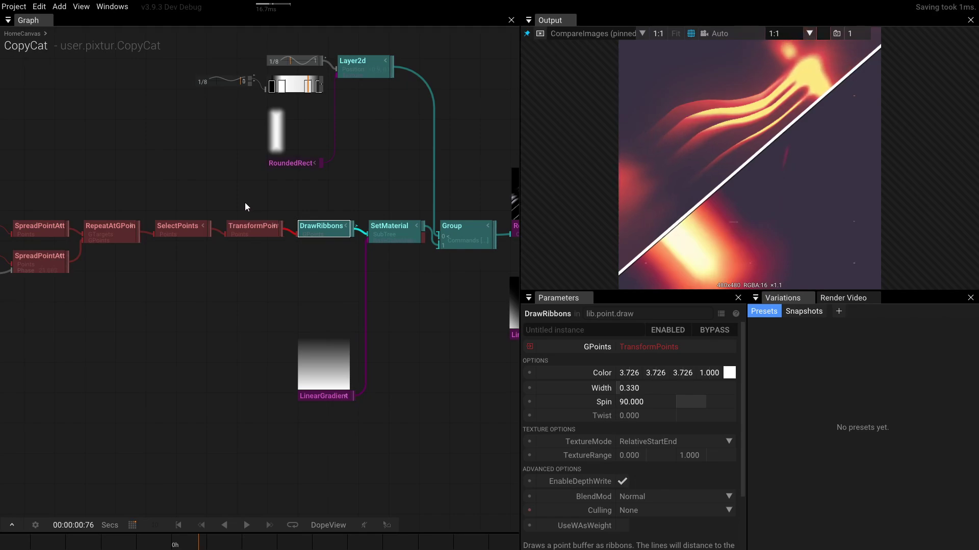
Step: Move all point operators from LinePoints through TransformPoints away from DrawRibbons to open space in the chain
left_click_drag(245, 206, 5, 347)
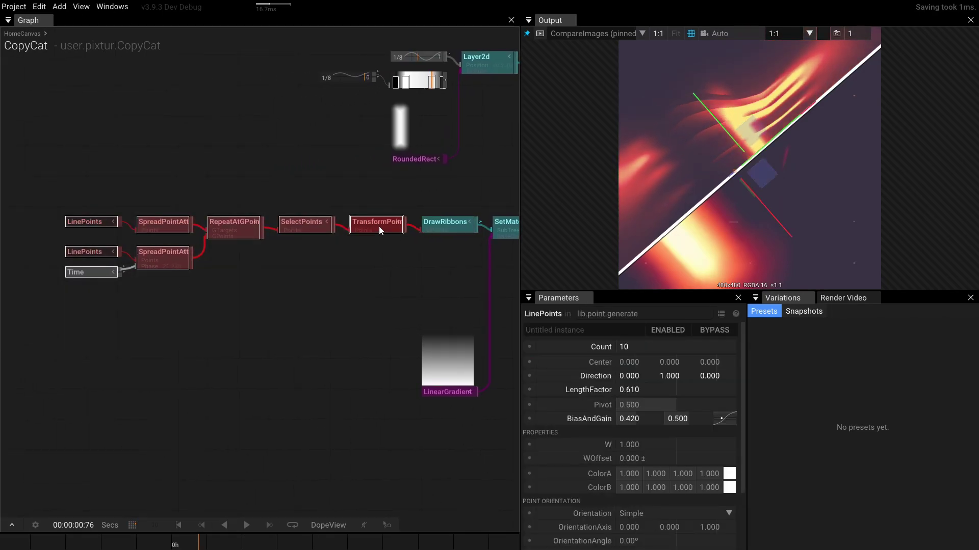
left_click_drag(379, 229, 251, 235)
left_click(263, 207)
Step: Search for a "smooth" operator to add after TransformPoints
left_click(257, 231)
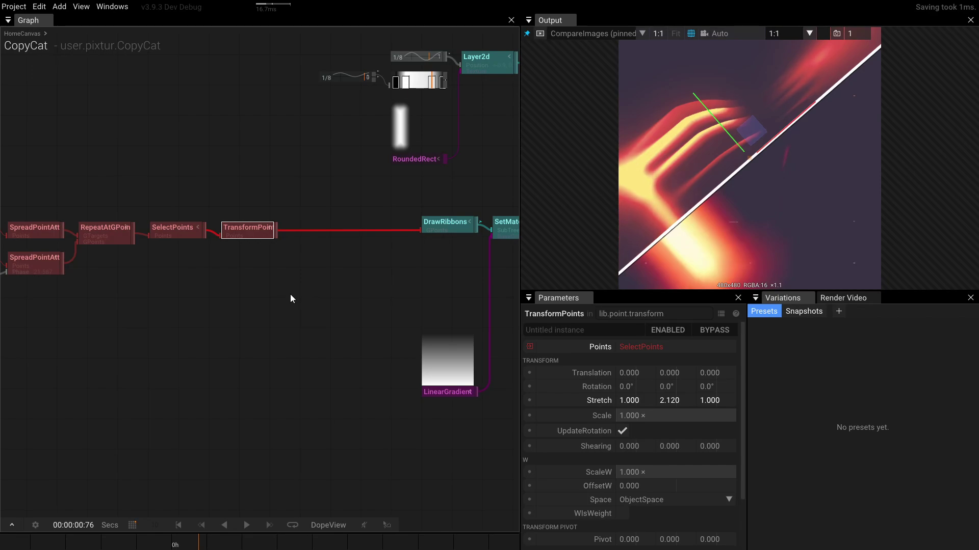
key("Tab")
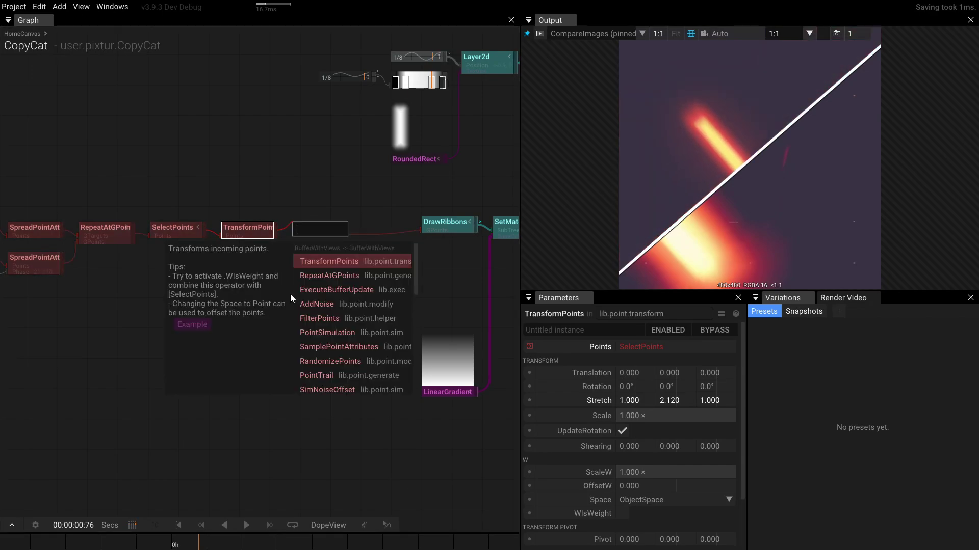
type("smo")
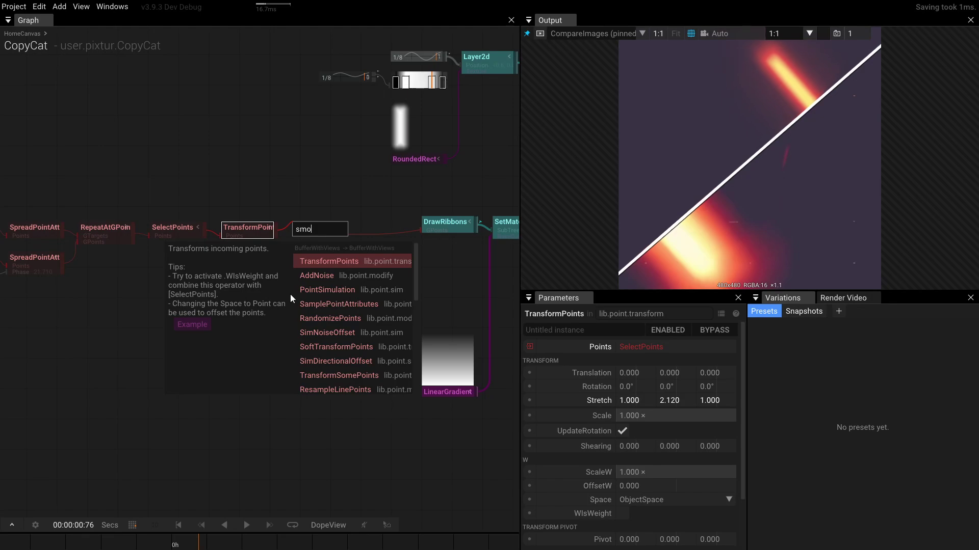
type("oth")
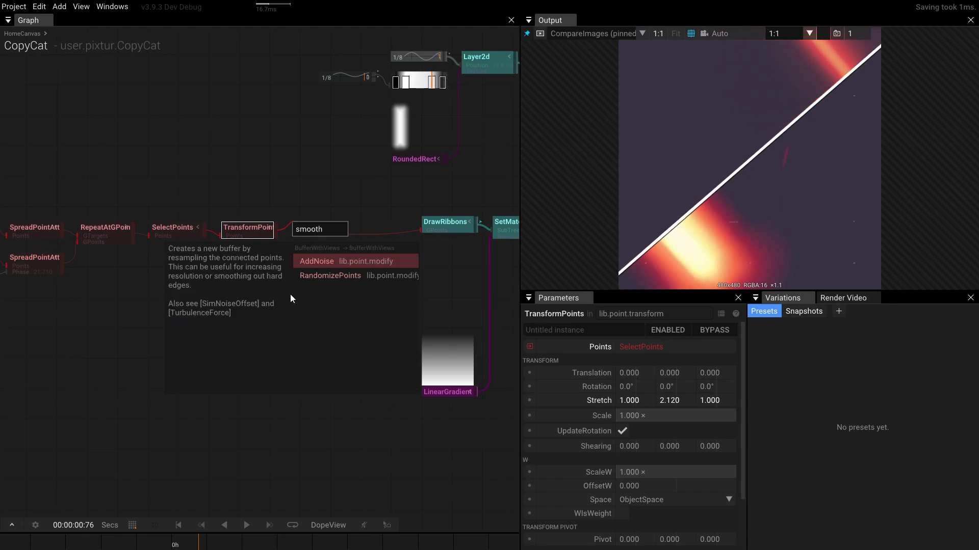
key("BackSpace")
key("BackSpace")
key("BackSpace")
key("BackSpace")
key("BackSpace")
key("BackSpace")
Step: Insert a ResampleLinePoints operator between TransformPoints and DrawRibbons and set its Count to 590
type("re")
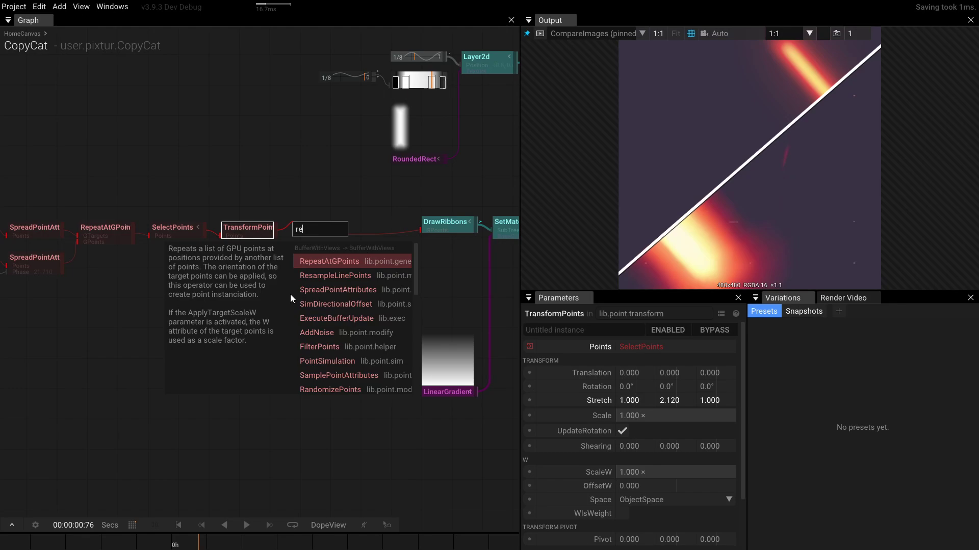
type("samp")
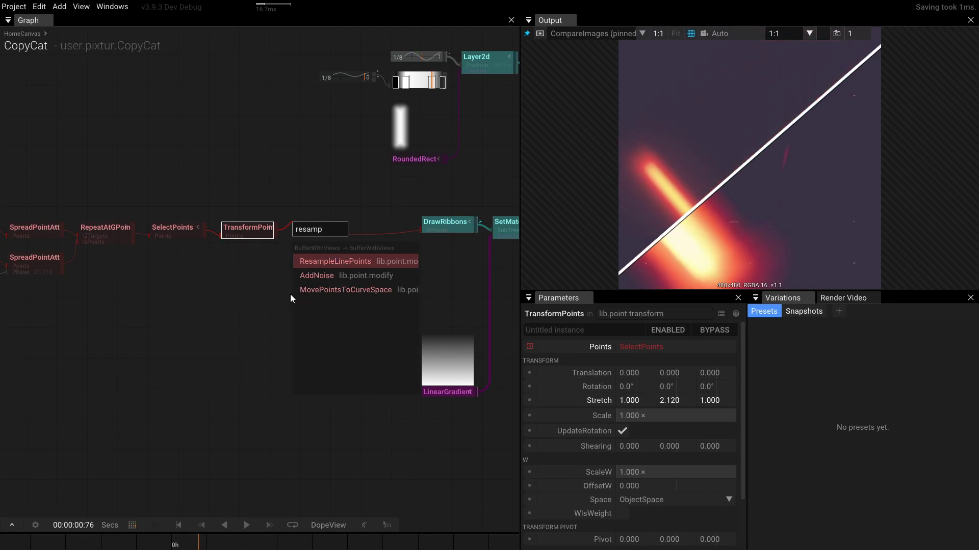
key("BackSpace")
key("BackSpace")
key("BackSpace")
key("BackSpace")
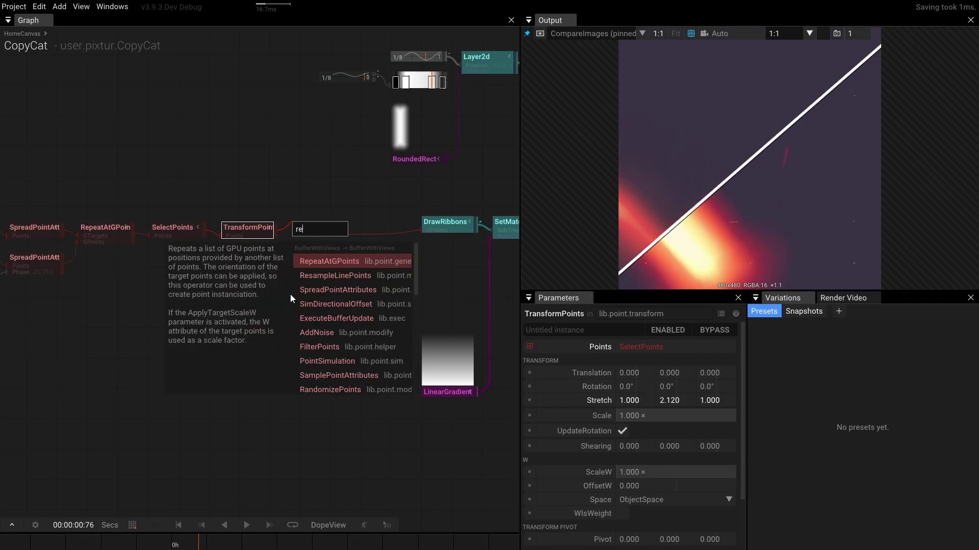
key("BackSpace")
key("BackSpace")
type("sa,[;")
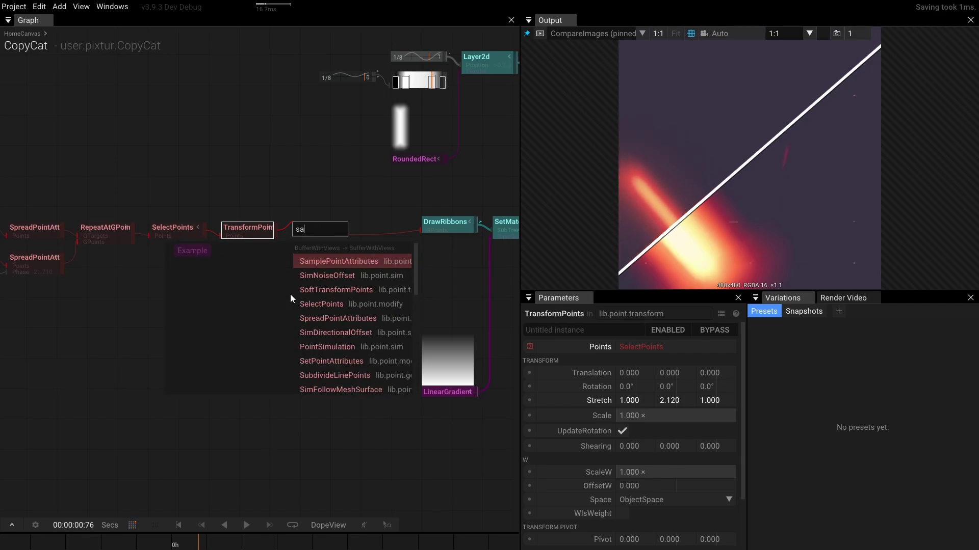
key("BackSpace")
key("BackSpace")
key("BackSpace")
key("BackSpace")
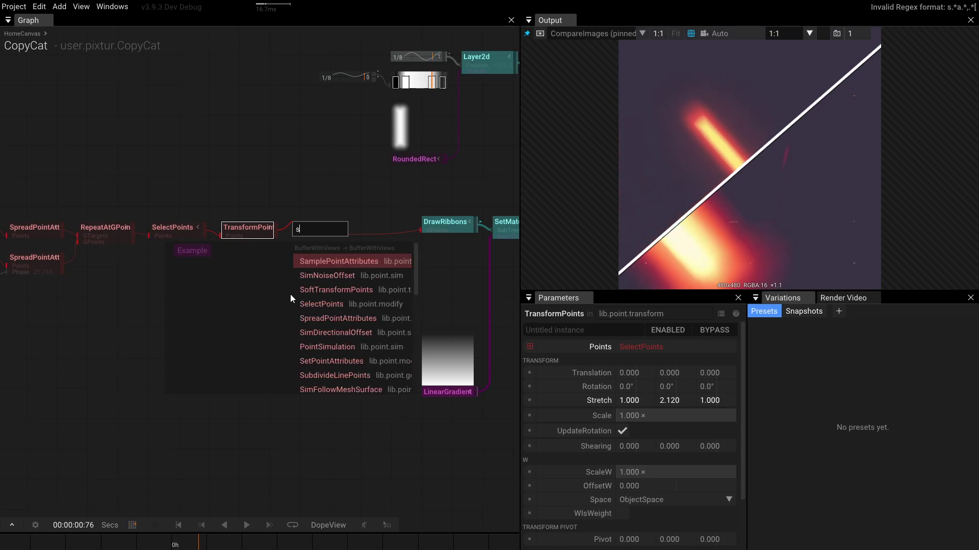
type("a,[e")
key("BackSpace")
key("BackSpace")
key("BackSpace")
type("mp")
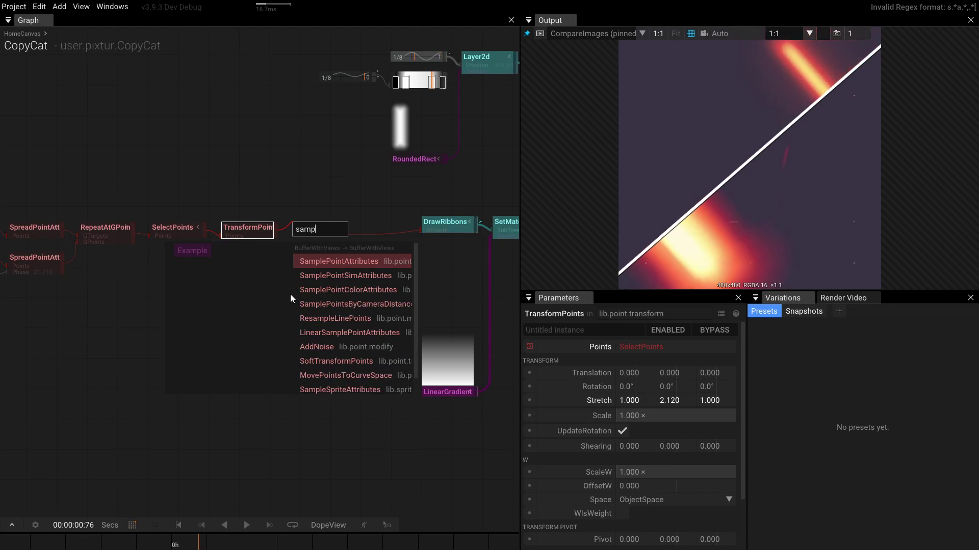
type("le")
key("Down")
key("Down")
key("Down")
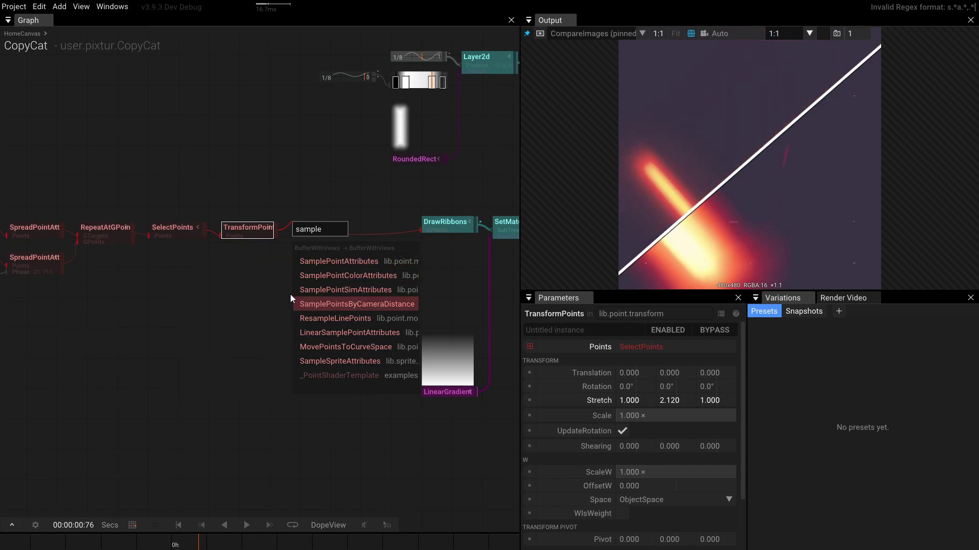
key("Down")
key("Return")
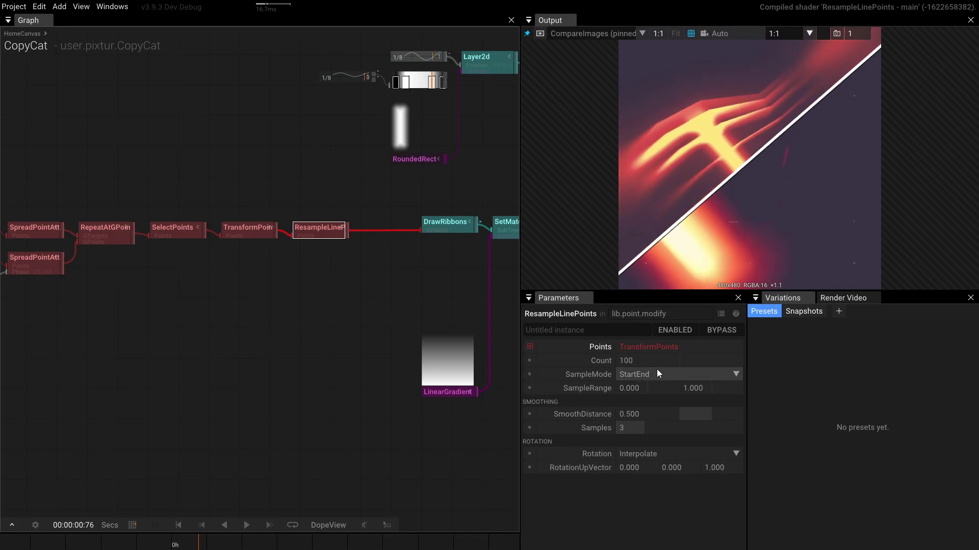
mouse_move(640, 360)
left_mouse_down()
mouse_move(663, 277)
mouse_move(712, 280)
mouse_move(762, 263)
mouse_move(734, 256)
mouse_move(821, 255)
left_mouse_up()
Step: Set the bias value of SelectPoints' BiasAndGain to 0.5
left_click_drag(266, 315, 361, 310)
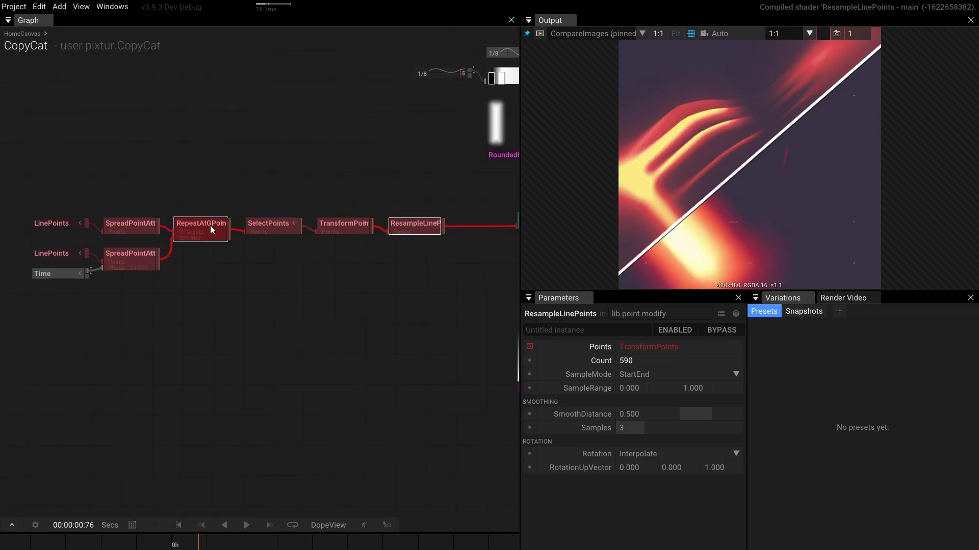
left_click(276, 227)
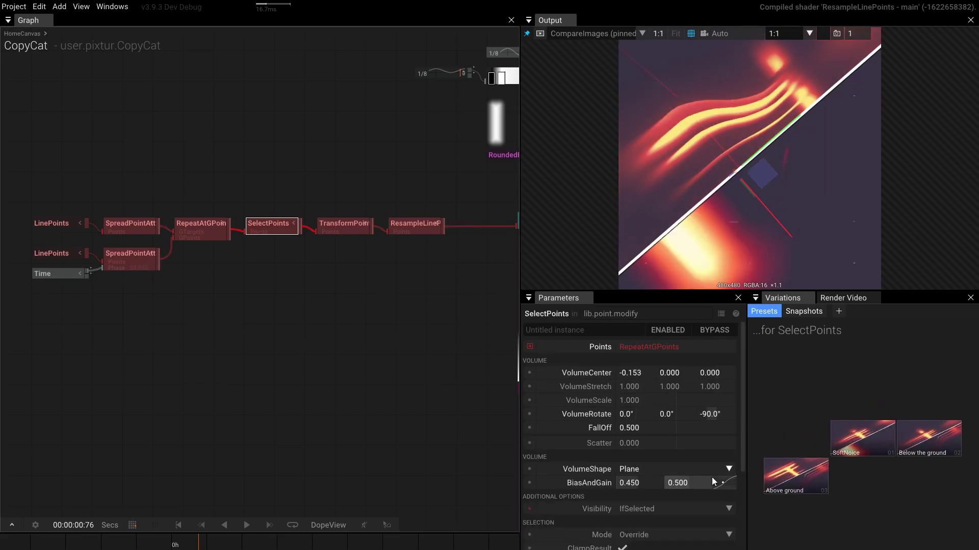
mouse_move(647, 483)
left_mouse_down()
mouse_move(621, 483)
mouse_move(648, 477)
left_mouse_up()
Step: Set ResampleLinePoints' Count to 610 and Samples to 1, and try adjusting its SmoothDistance
left_click(421, 232)
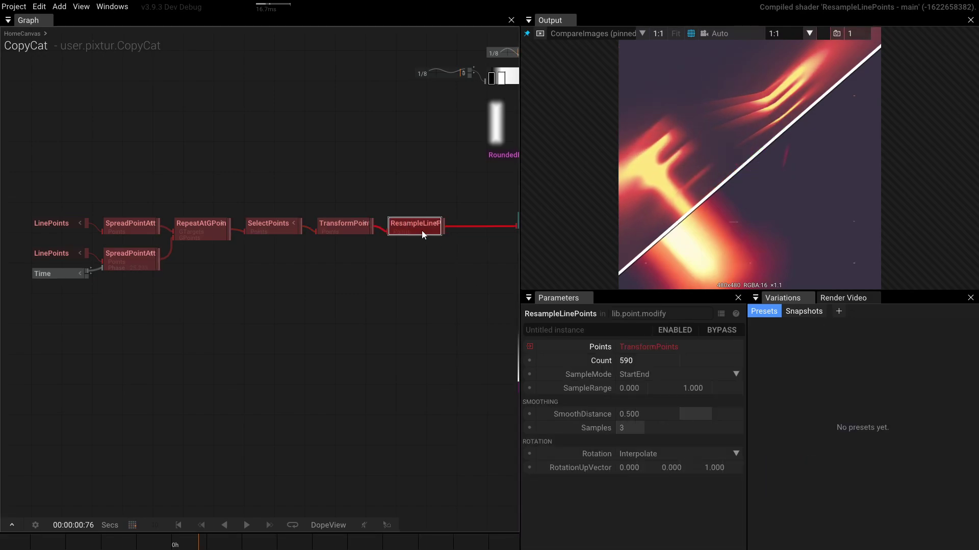
left_click_drag(638, 364, 765, 301)
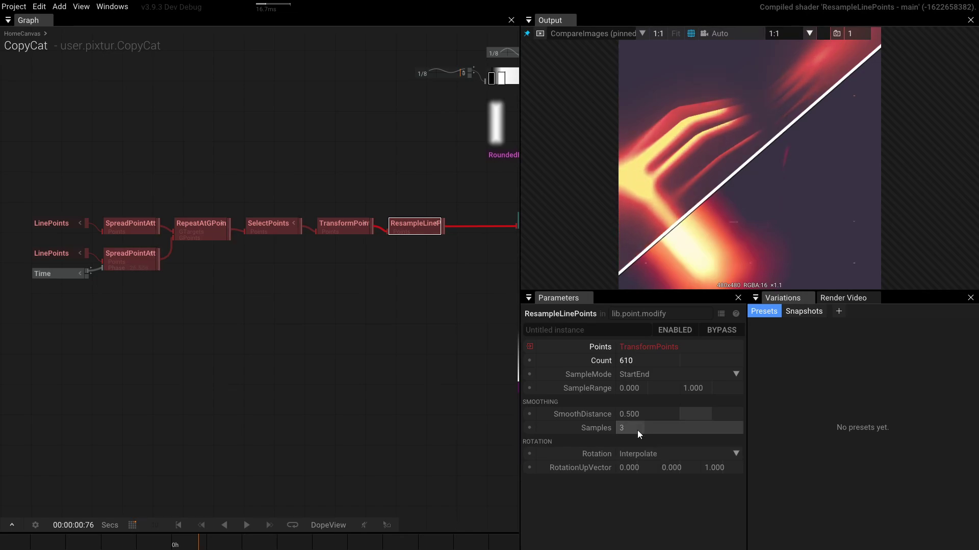
left_click_drag(637, 430, 720, 389)
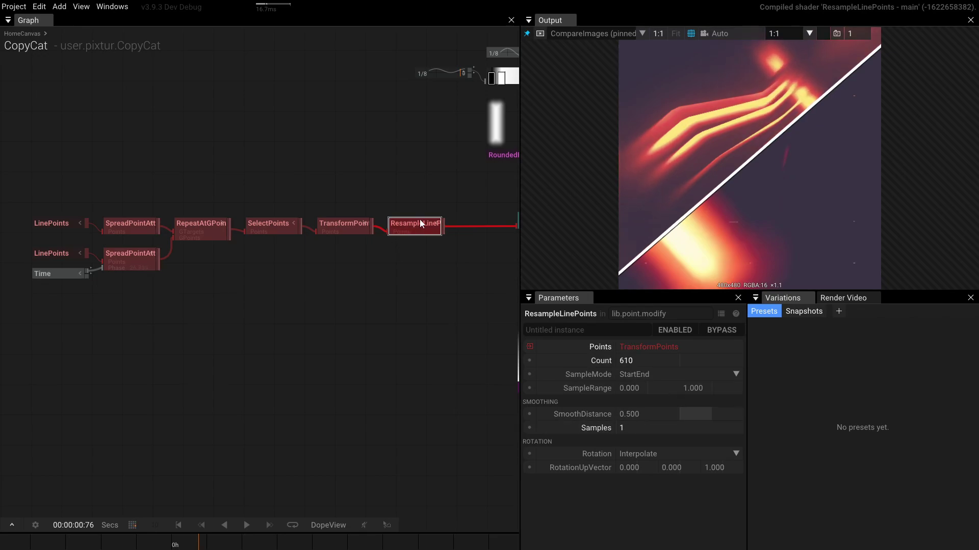
mouse_move(637, 413)
left_mouse_down()
mouse_move(690, 408)
mouse_move(632, 408)
left_mouse_up()
Step: Pull ResampleLinePoints out of the chain after TransformPoints and delete it
left_click_drag(430, 226, 408, 371)
key("Delete")
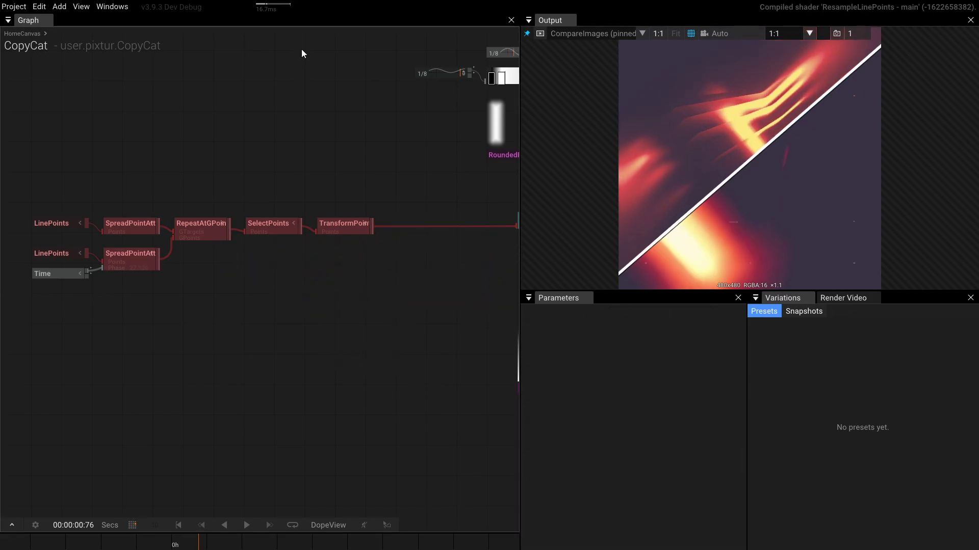
Step: Set the BiasAndGain of SelectPoints to 0.47 and 0.58 to smooth the bend in the lines
left_click_drag(261, 178, 249, 277)
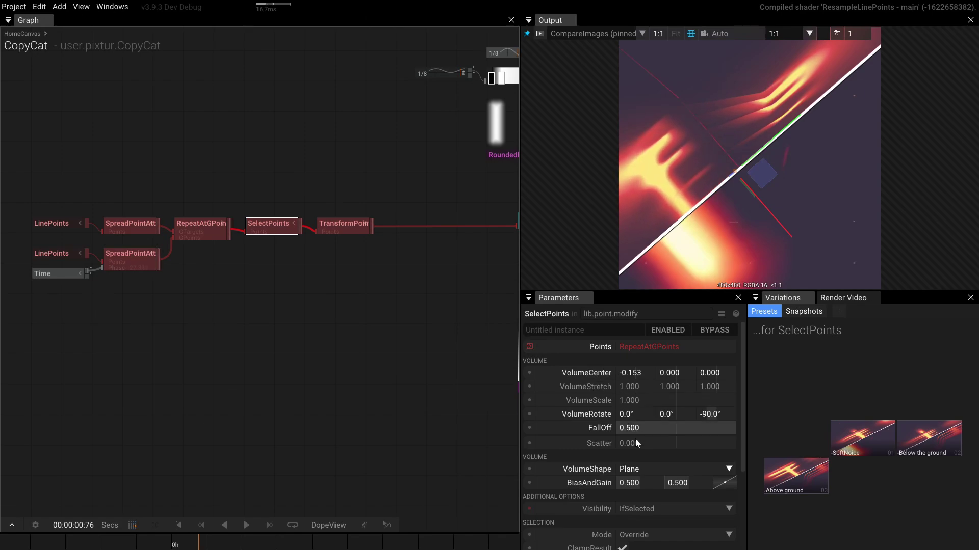
left_click_drag(679, 482, 695, 478)
left_click_drag(701, 478, 701, 479)
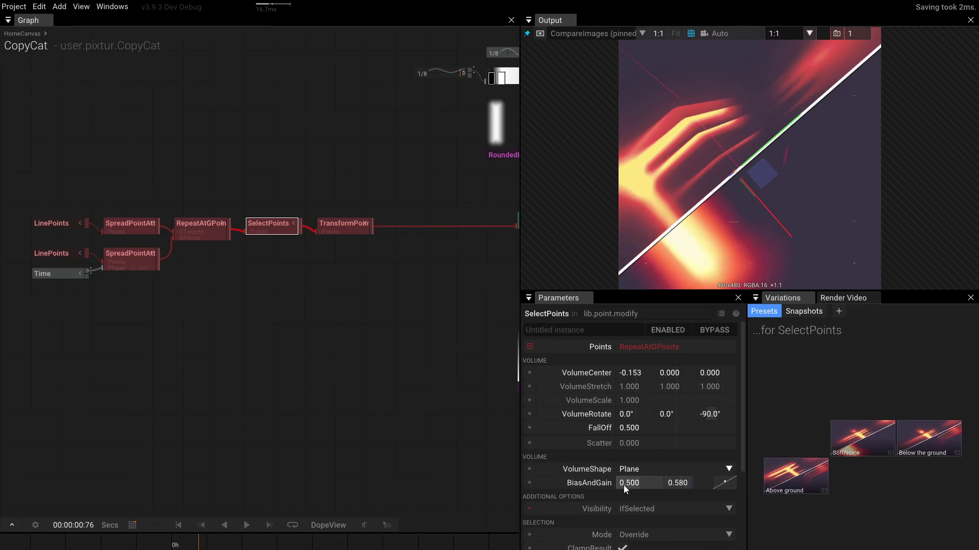
left_click_drag(622, 486, 623, 483)
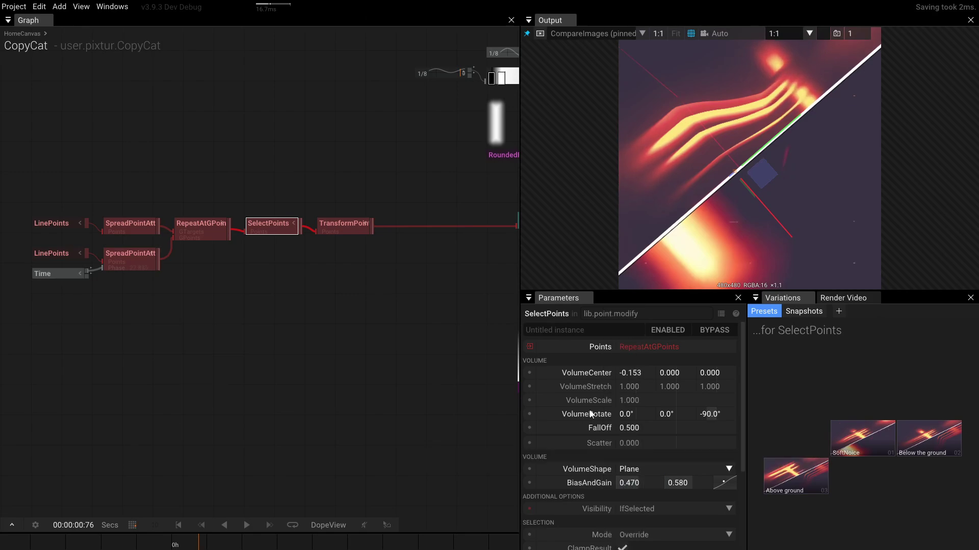
Step: Turn off the gizmos in the output view and deselect SelectPoints
left_click_drag(360, 354, 377, 355)
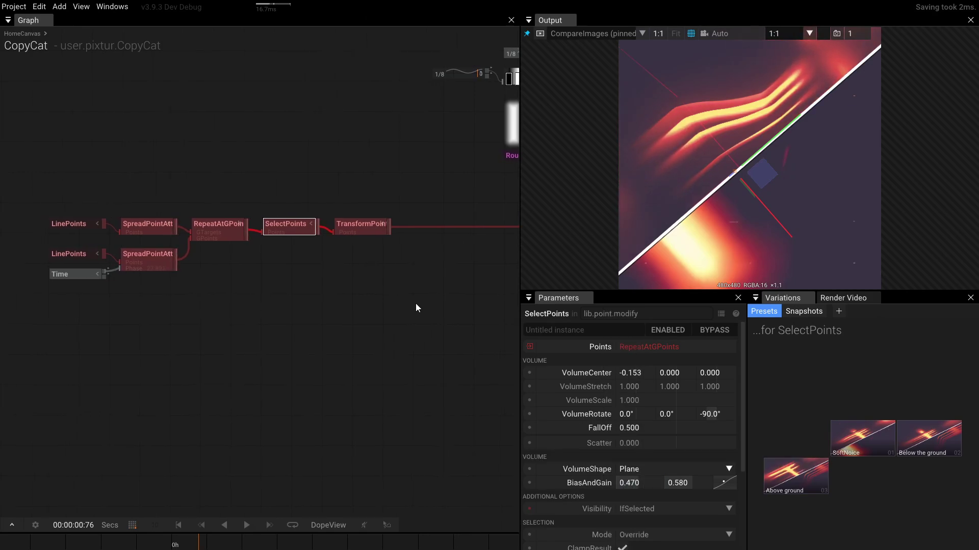
left_click(692, 34)
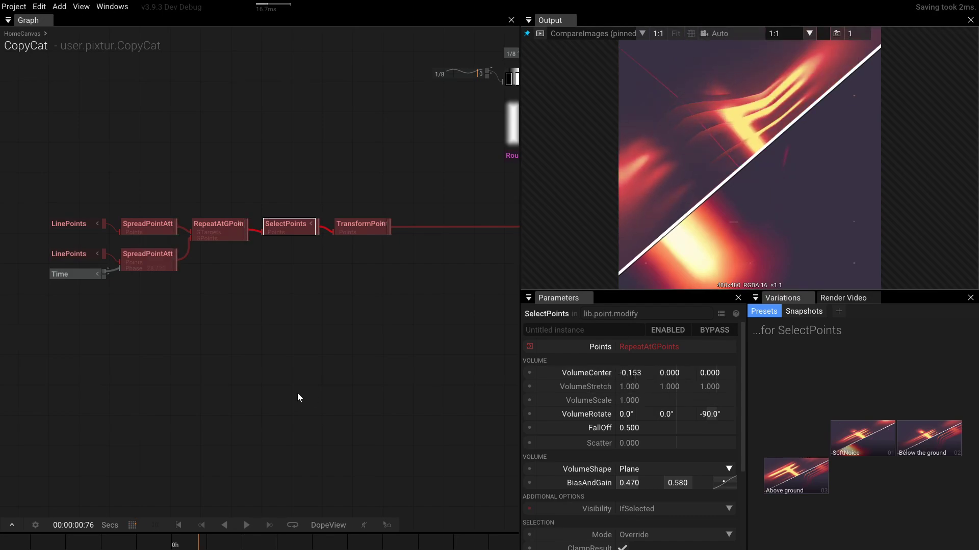
left_click(412, 318)
left_click_drag(412, 319, 283, 330)
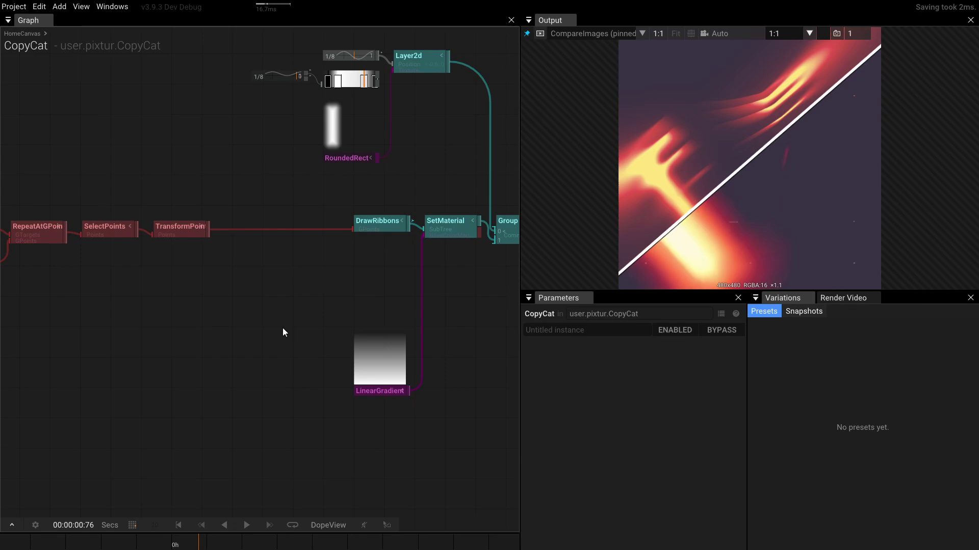
Step: Recolour the brightest stop of RemapColor's Gradient to a paler yellow with HSL 57.2, 0.27, 0.99
scroll(390, 291, "down", 2)
left_click_drag(505, 284, 262, 338)
scroll(454, 311, "up", 2)
left_click_drag(453, 312, 344, 325)
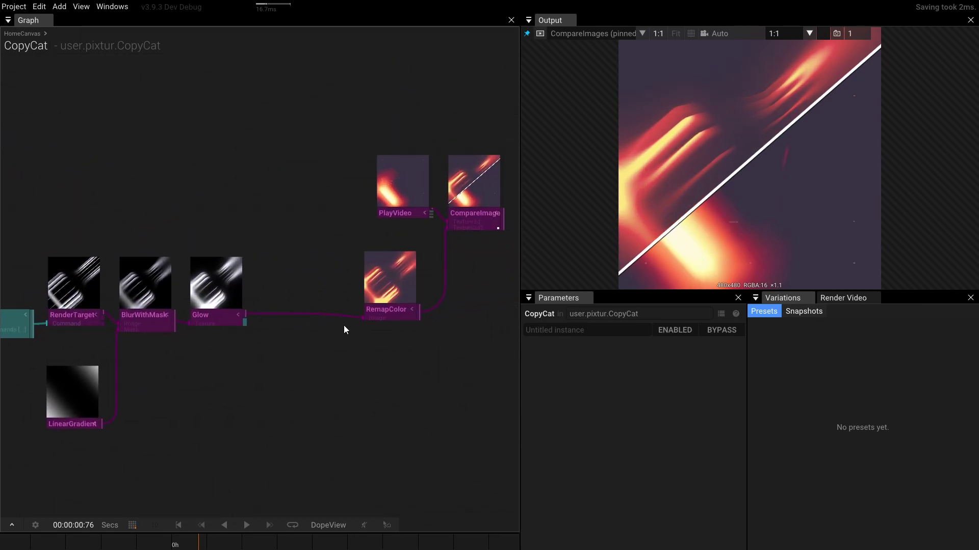
left_click(386, 314)
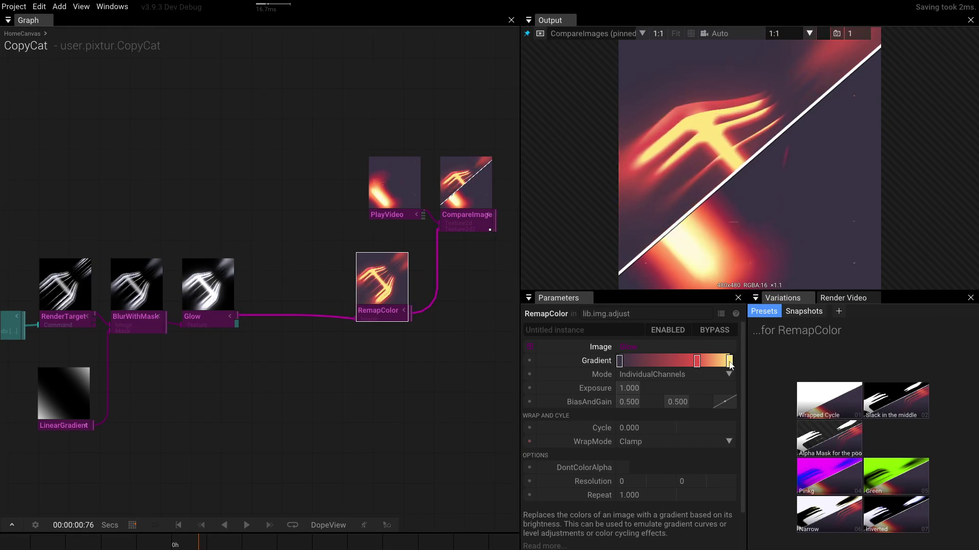
left_click(729, 361)
left_click(731, 362)
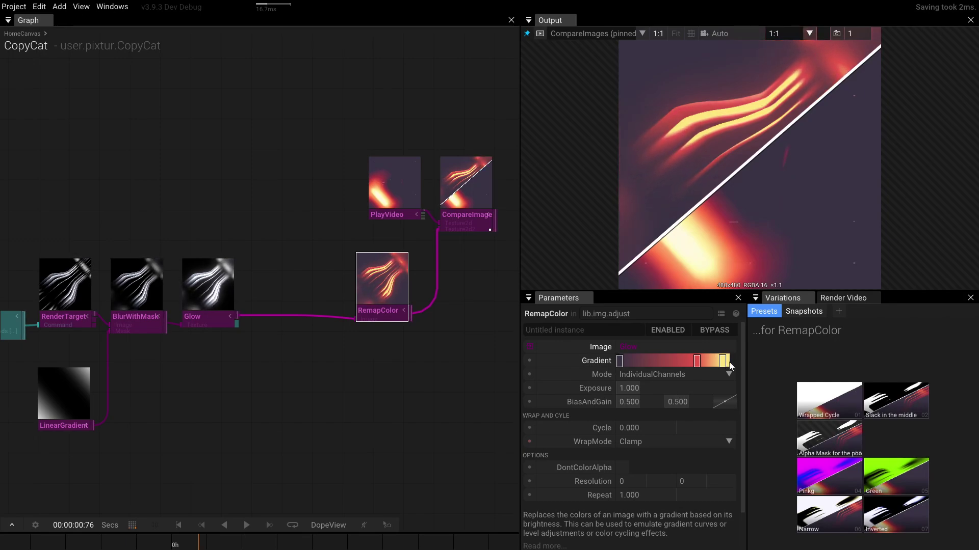
left_click(729, 362)
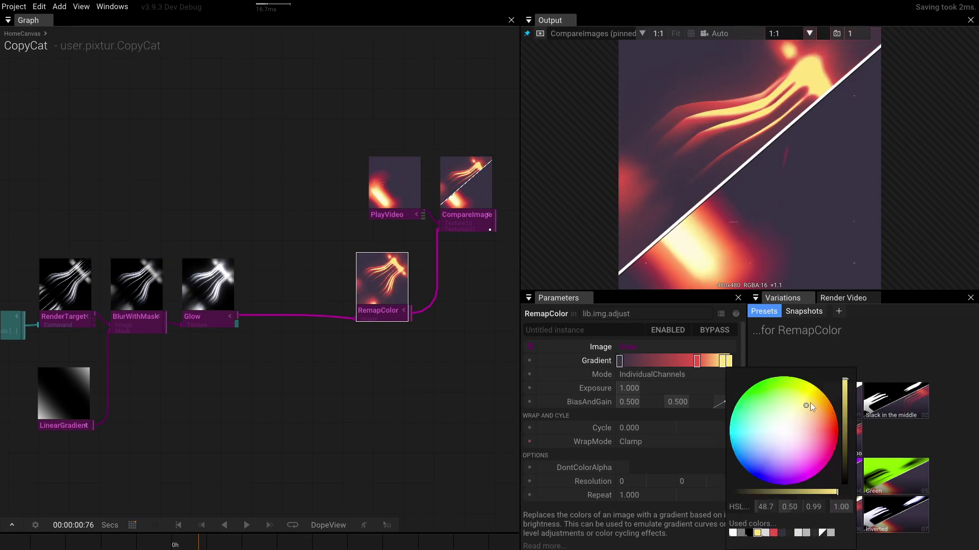
left_click_drag(809, 404, 796, 413)
scroll(348, 404, "down", 3)
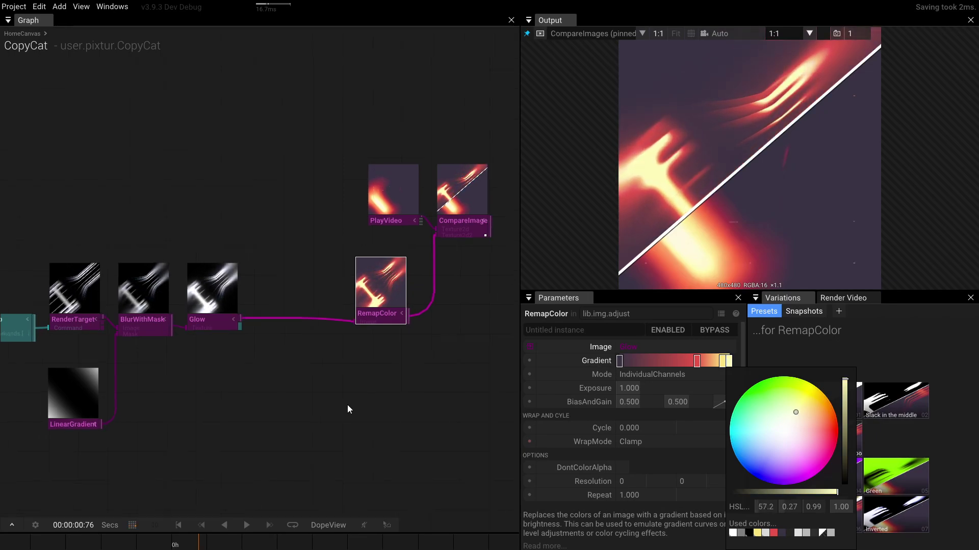
Step: Insert a ChromaticDistortion operator between Glow and RemapColor
left_click_drag(347, 404, 354, 365)
scroll(350, 362, "up", 3)
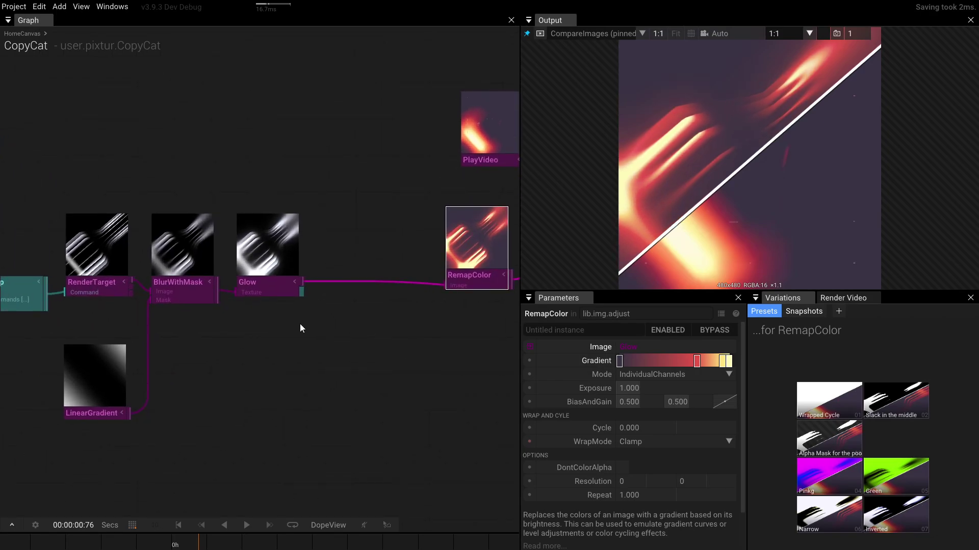
left_click(265, 292)
key("Tab")
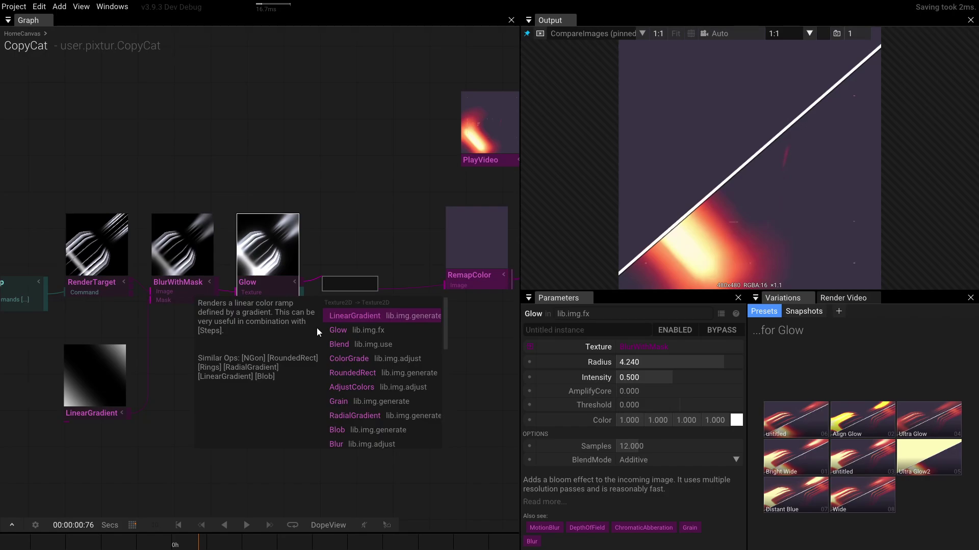
type("g")
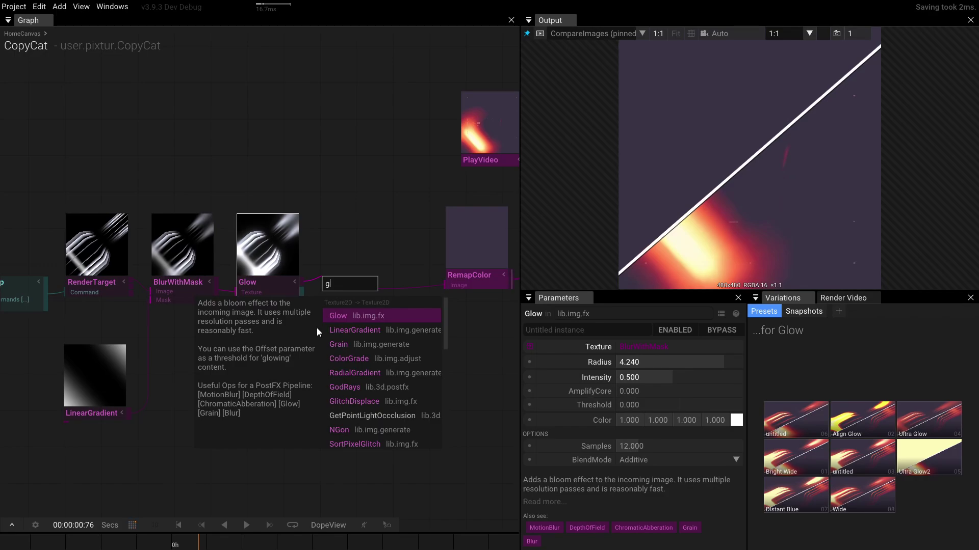
key("BackSpace")
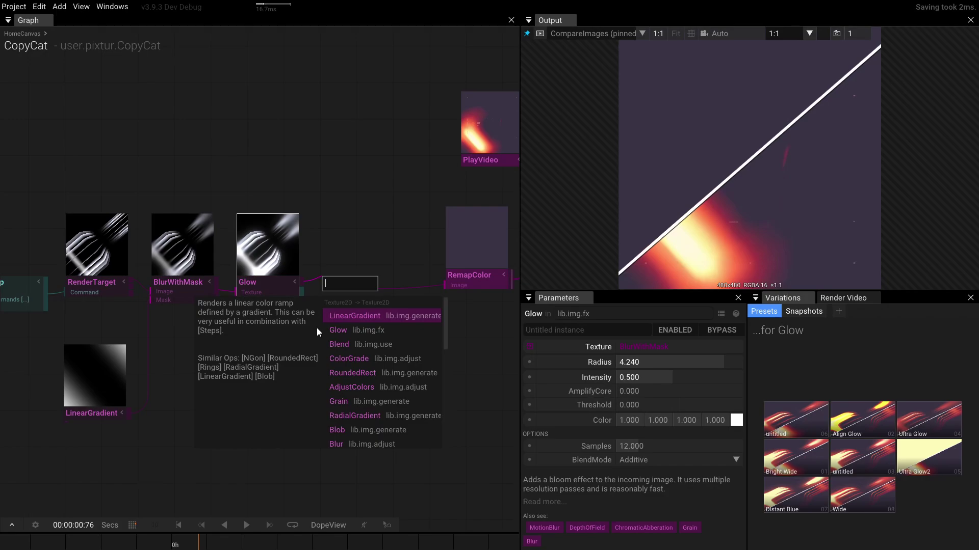
type("glow")
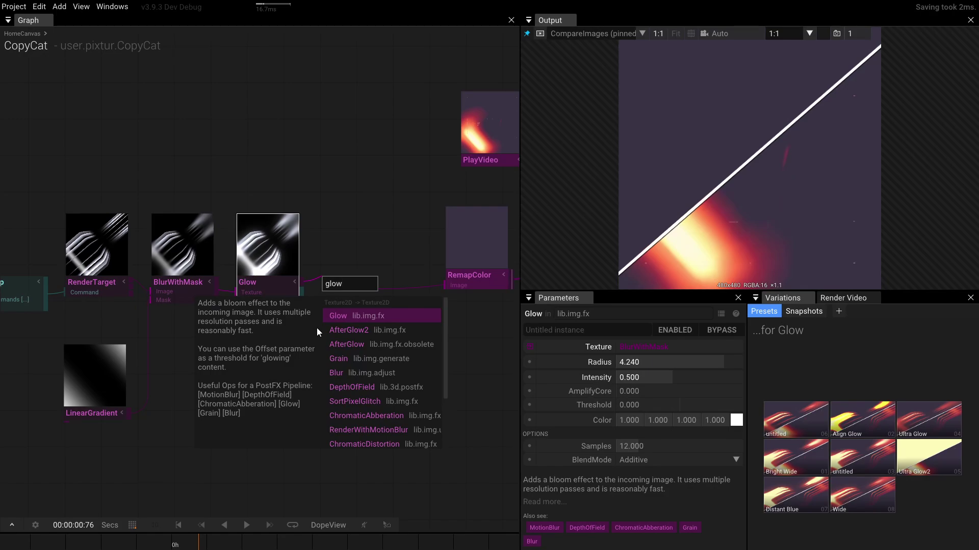
key("Down")
key("Down")
key("Down")
key("Down")
key("Down")
key("Down")
key("Down")
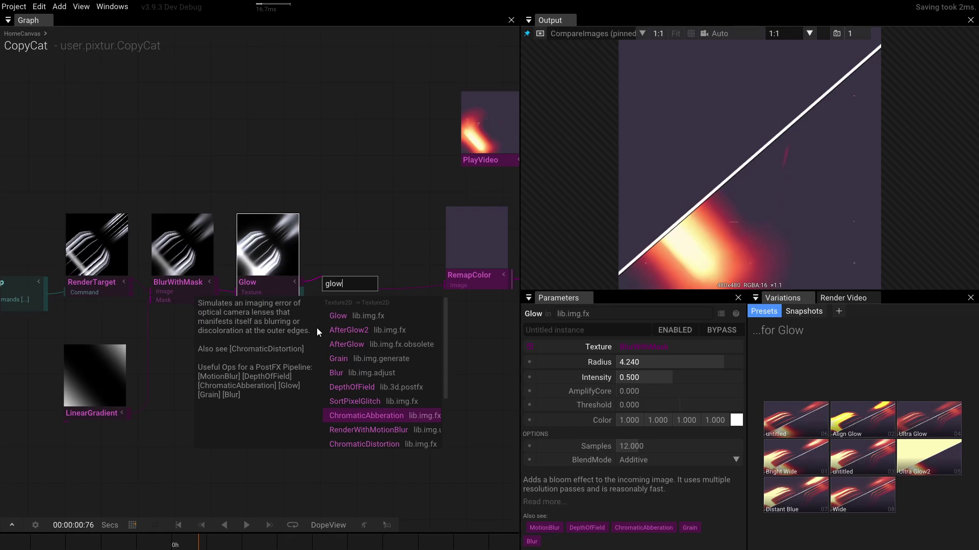
key("Down")
key("Down")
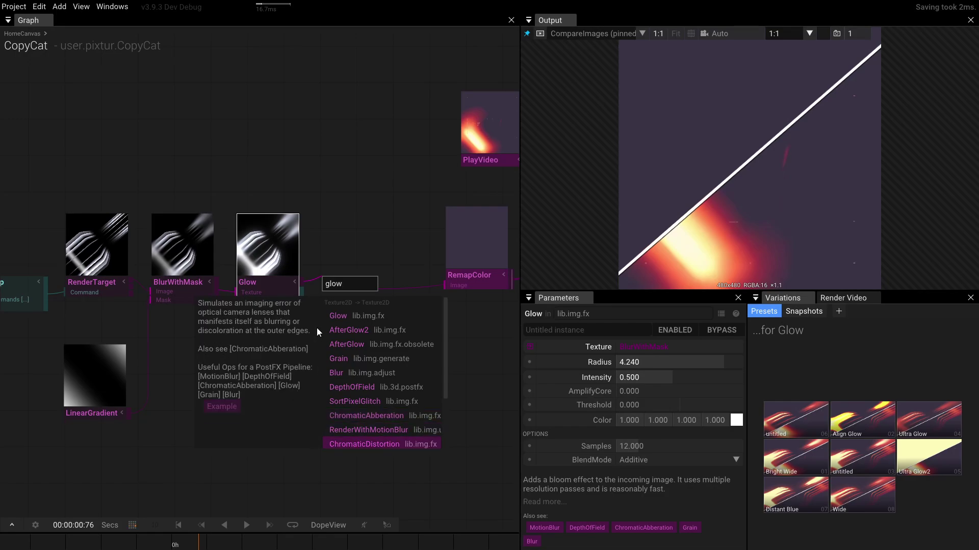
key("Return")
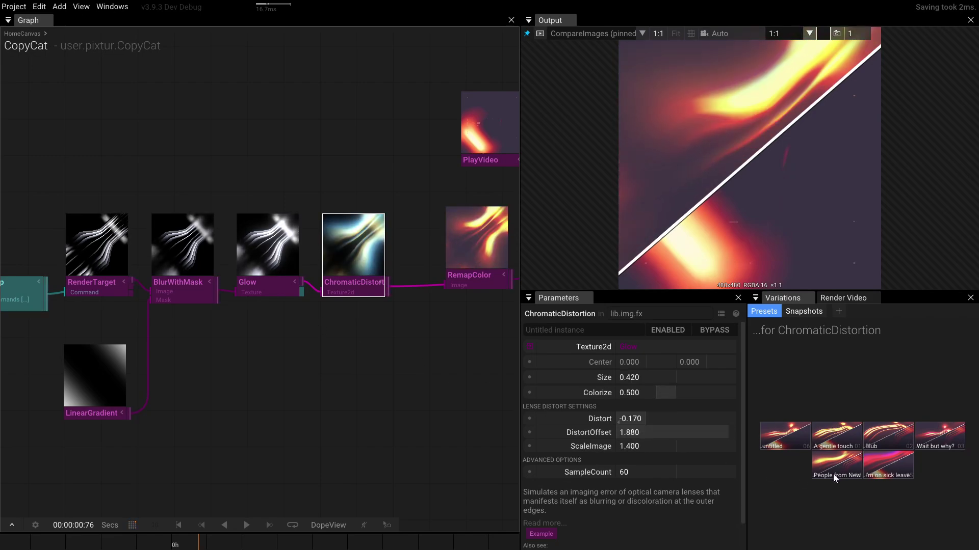
Step: Preview the ChromaticDistortion presets, and set its Size to 0.080 and Distort to 0.102
mouse_move(833, 474)
left_mouse_down()
mouse_move(862, 473)
mouse_move(843, 467)
mouse_move(874, 467)
mouse_move(898, 442)
mouse_move(916, 444)
mouse_move(813, 449)
mouse_move(830, 473)
left_mouse_up()
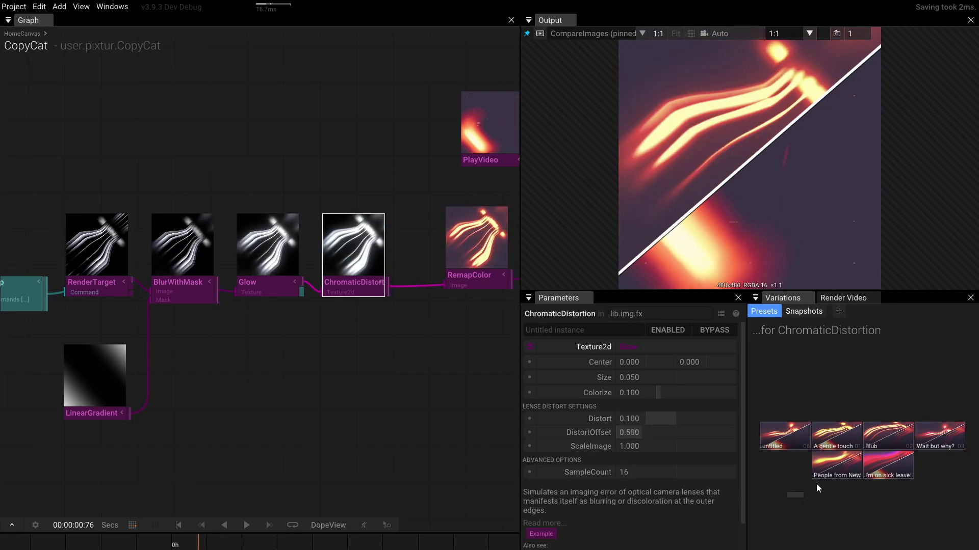
left_click_drag(832, 470, 817, 529)
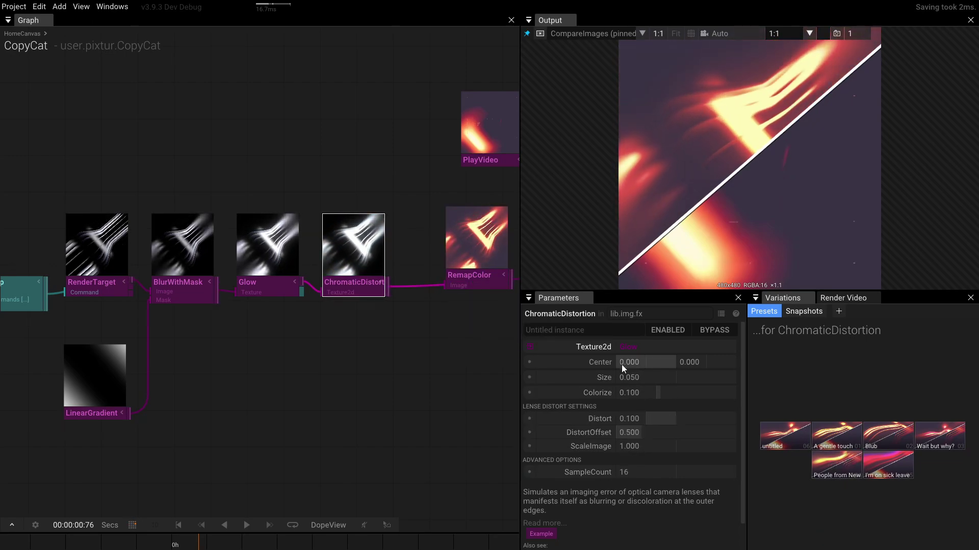
left_click_drag(633, 374, 641, 372)
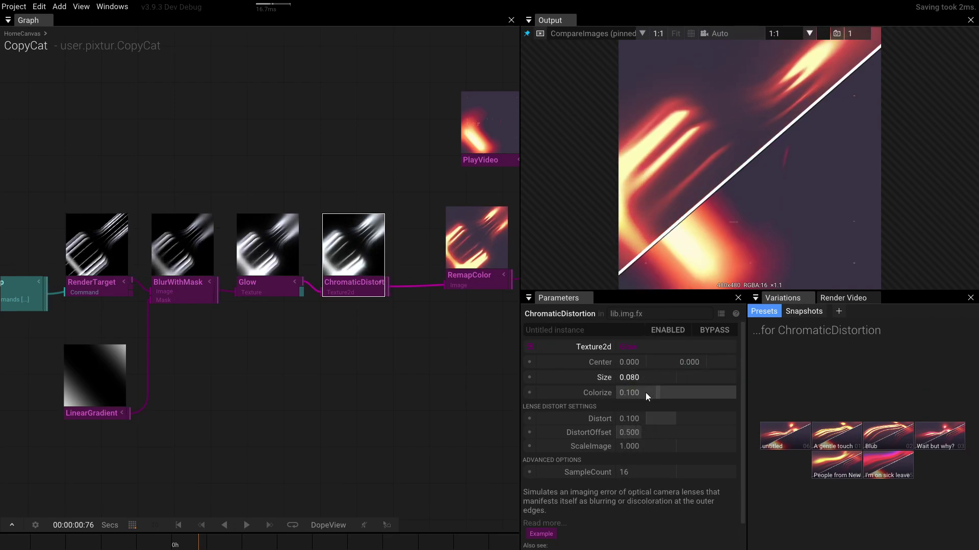
mouse_move(634, 421)
left_mouse_down()
mouse_move(648, 356)
mouse_move(650, 418)
left_mouse_up()
Step: Examine the distorted image and trace the operator chain from CompareImages back to the ribbon drawing, checking each preview against the reference
left_click_drag(402, 351, 191, 413)
left_click_drag(392, 286, 385, 304)
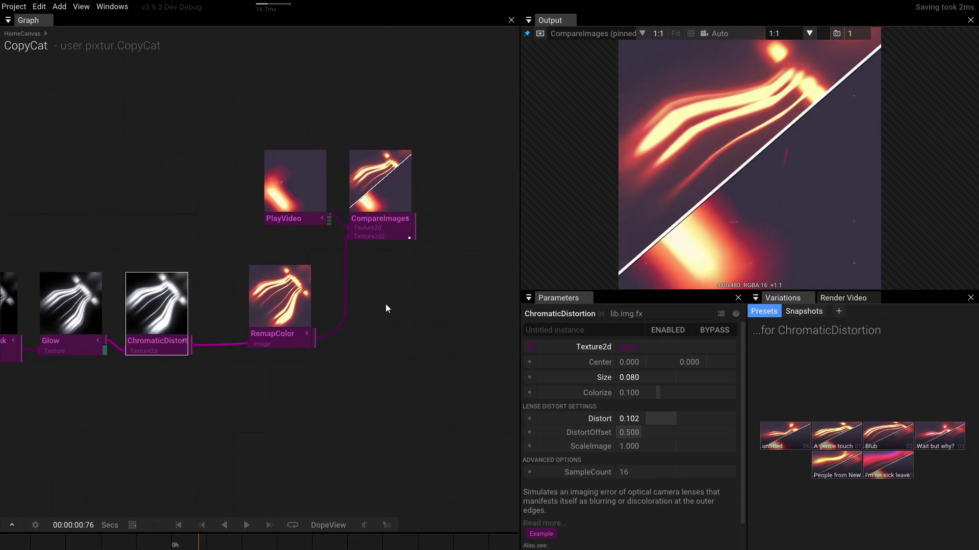
scroll(385, 309, "up", 2)
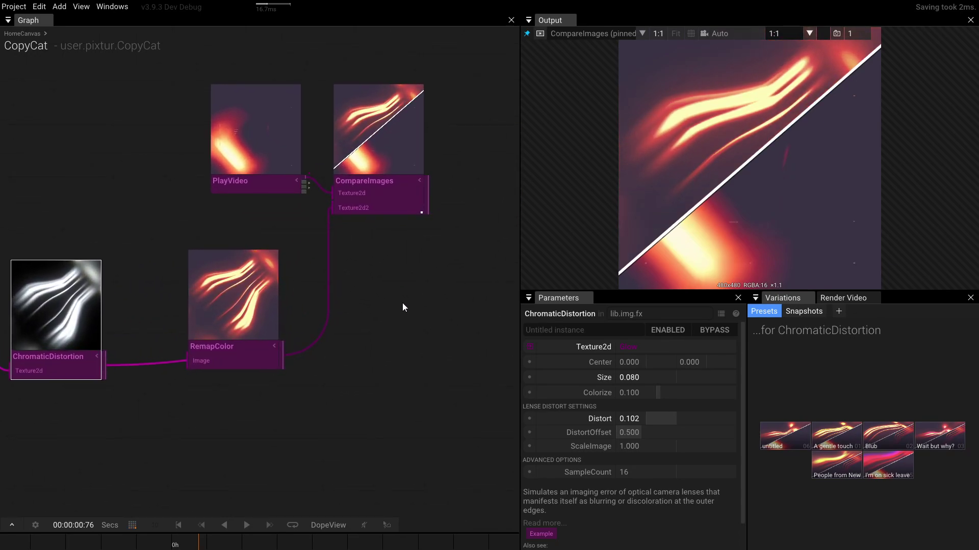
left_click_drag(261, 404, 390, 334)
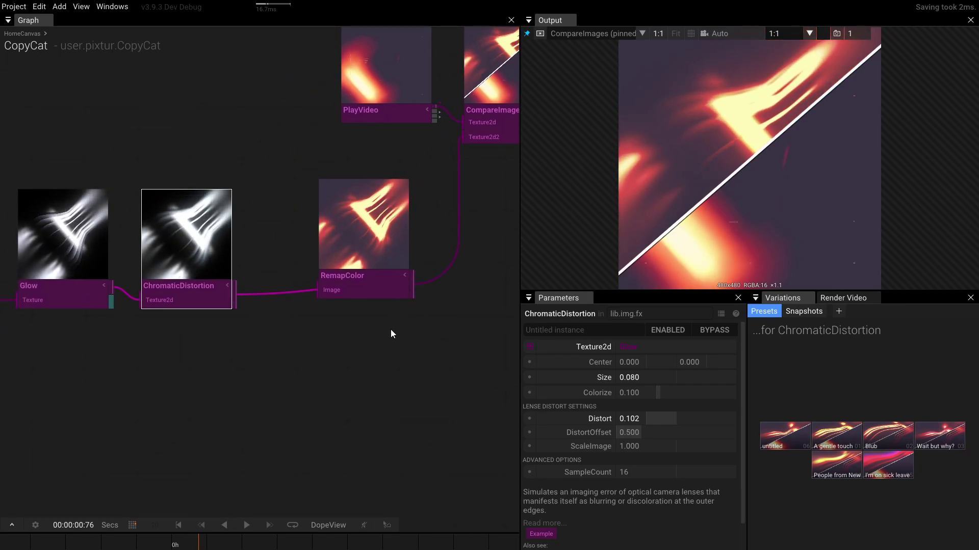
left_click_drag(278, 332, 362, 345)
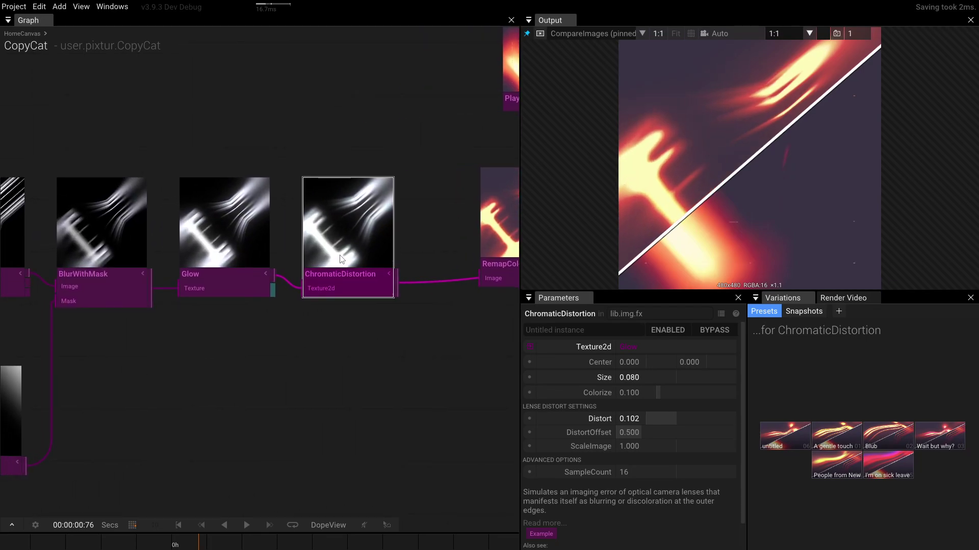
left_click_drag(476, 295, 391, 301)
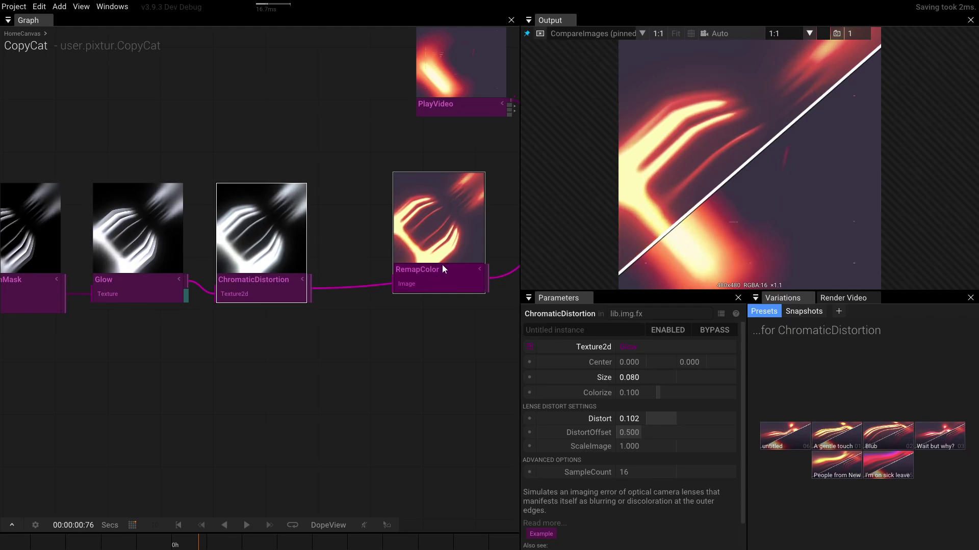
scroll(389, 338, "right", 2)
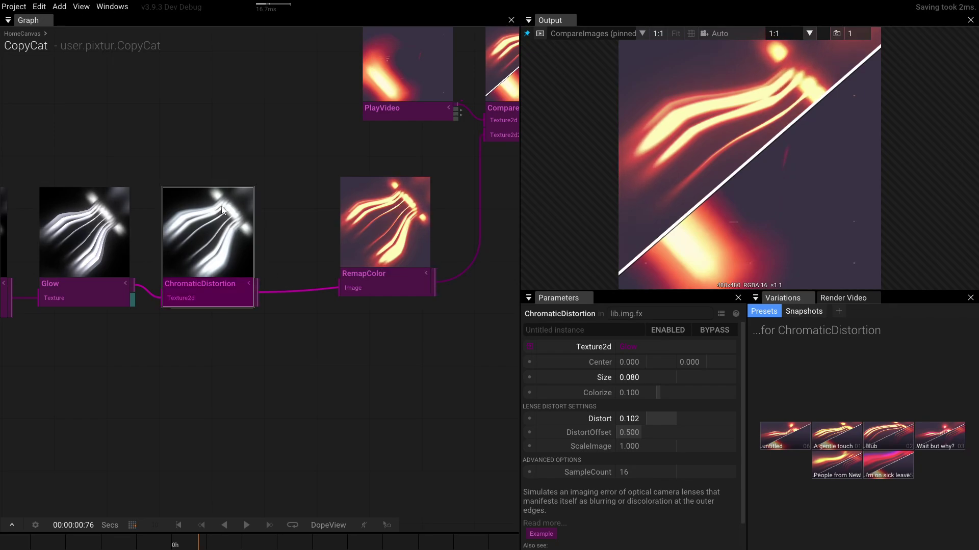
scroll(225, 211, "up", 5)
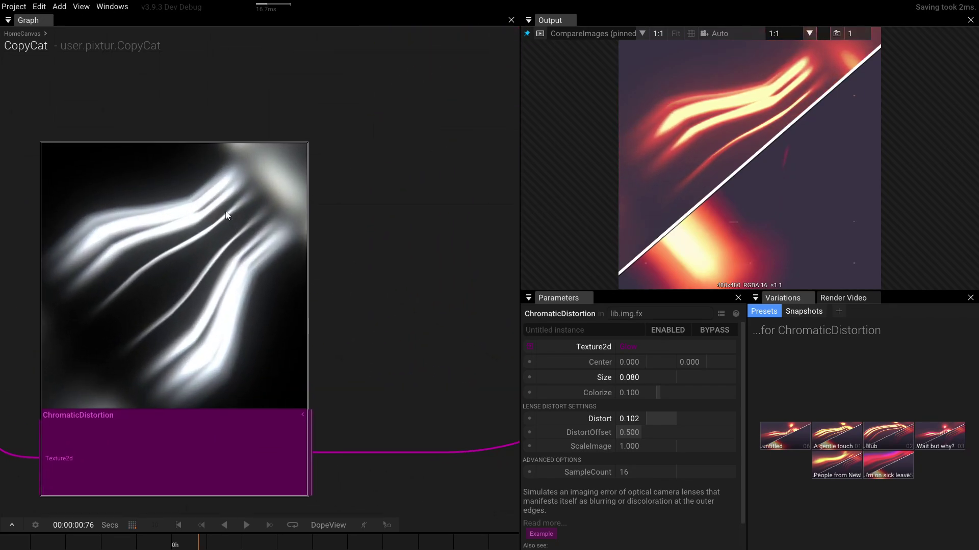
scroll(227, 215, "down", 5)
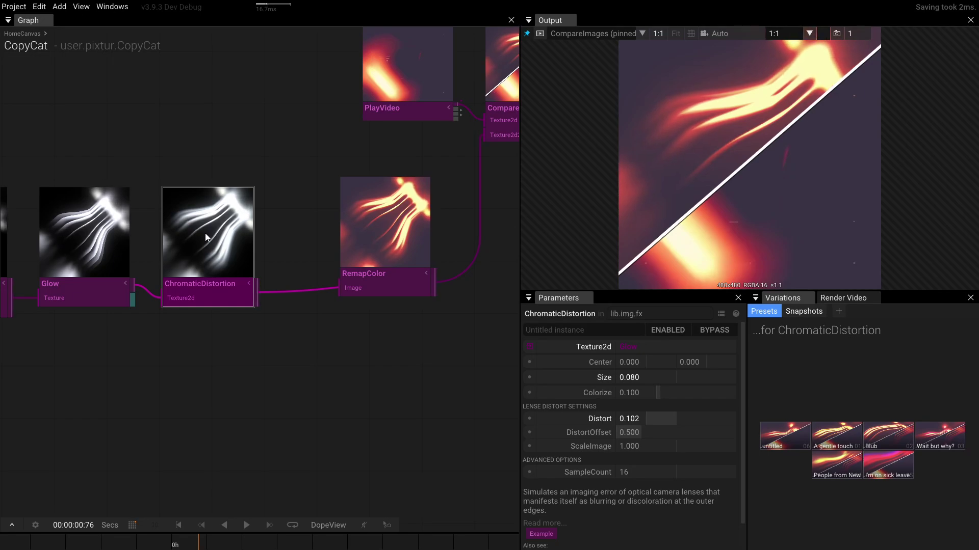
left_click_drag(270, 339, 411, 285)
scroll(410, 286, "down", 4)
scroll(232, 314, "up", 2)
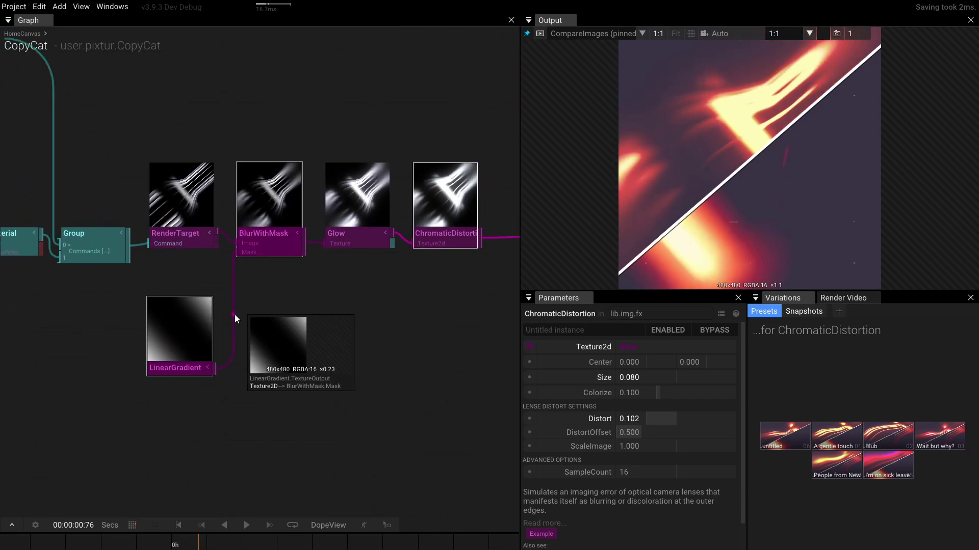
scroll(242, 346, "down", 3)
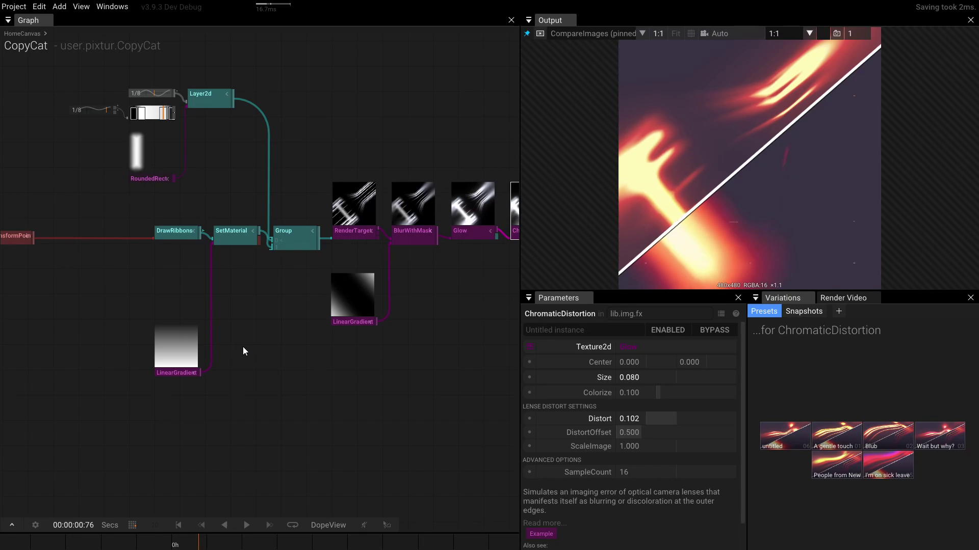
scroll(246, 347, "up", 2)
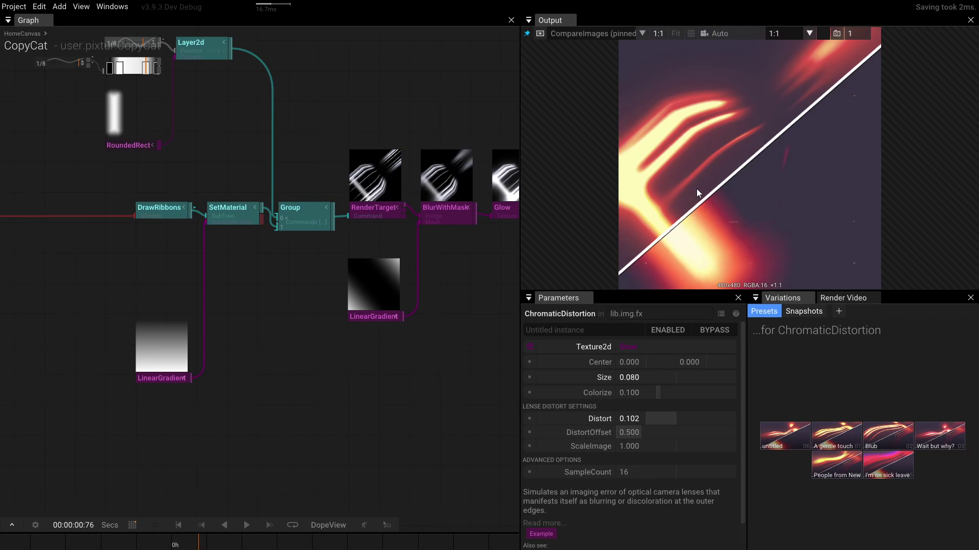
Step: Go to time 00:00:01:34 and slide the black stop of SetMaterial's LinearGradient close to its white end
left_click_drag(219, 544, 218, 544)
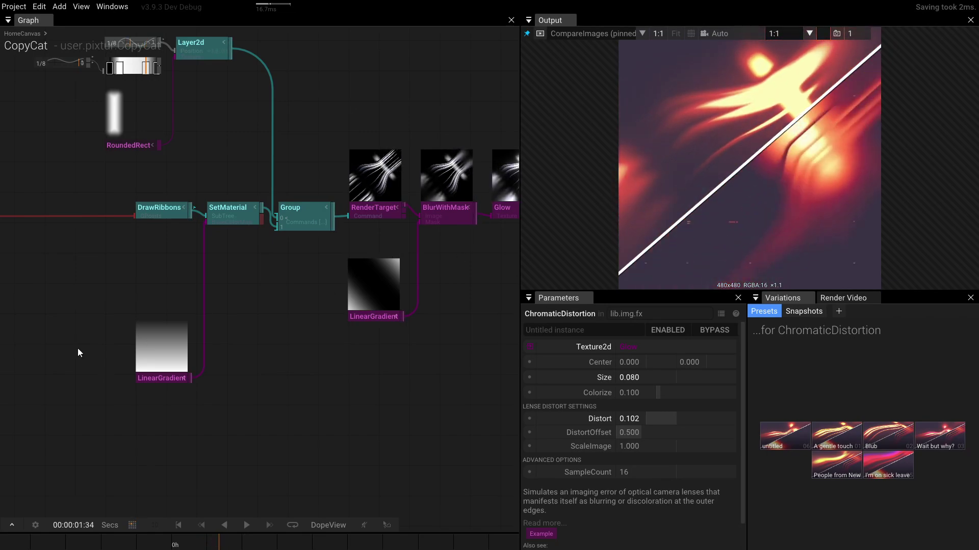
scroll(166, 345, "up", 2)
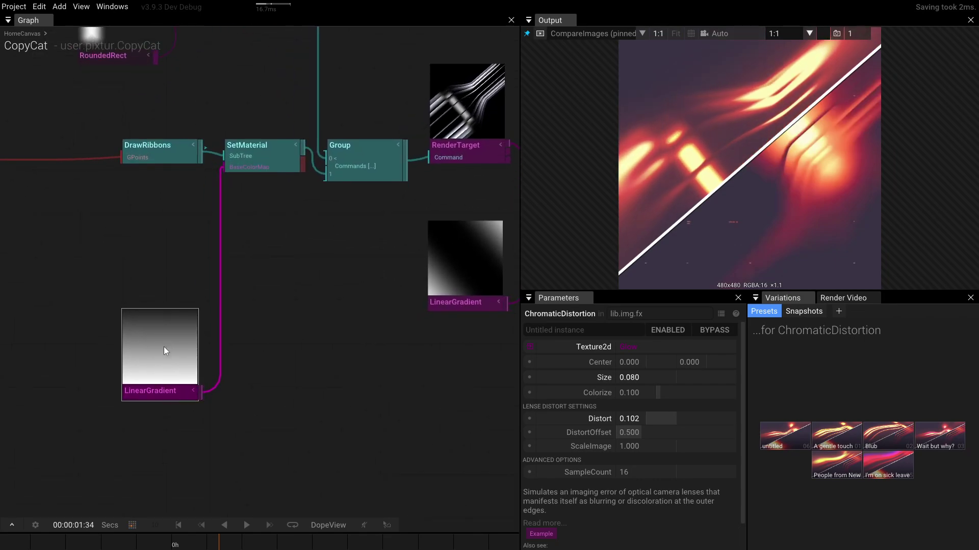
left_click(154, 390)
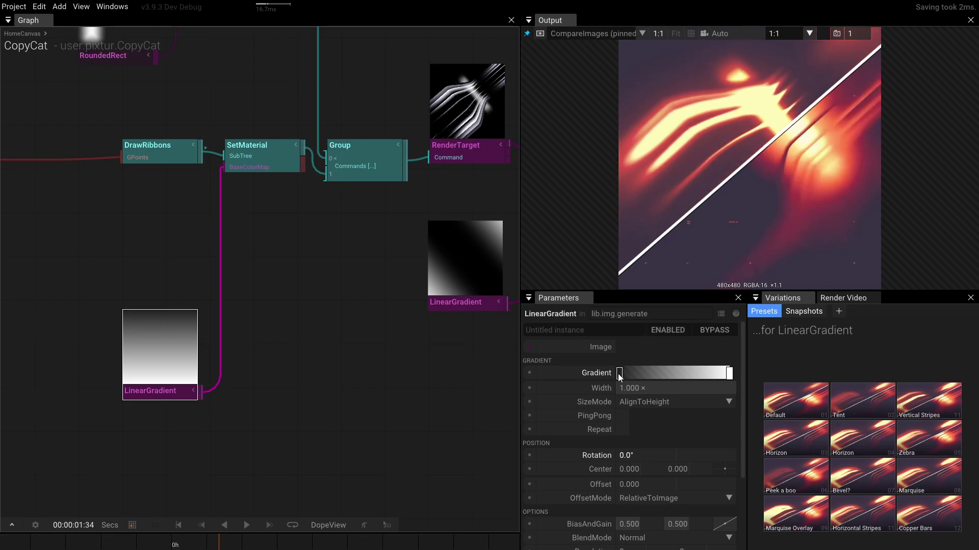
left_click_drag(619, 375, 737, 361)
Step: Reshape the ribbon LinearGradient with black at the start, a dark grey stop about two-thirds along and white at the end
scroll(476, 71, "up", 5)
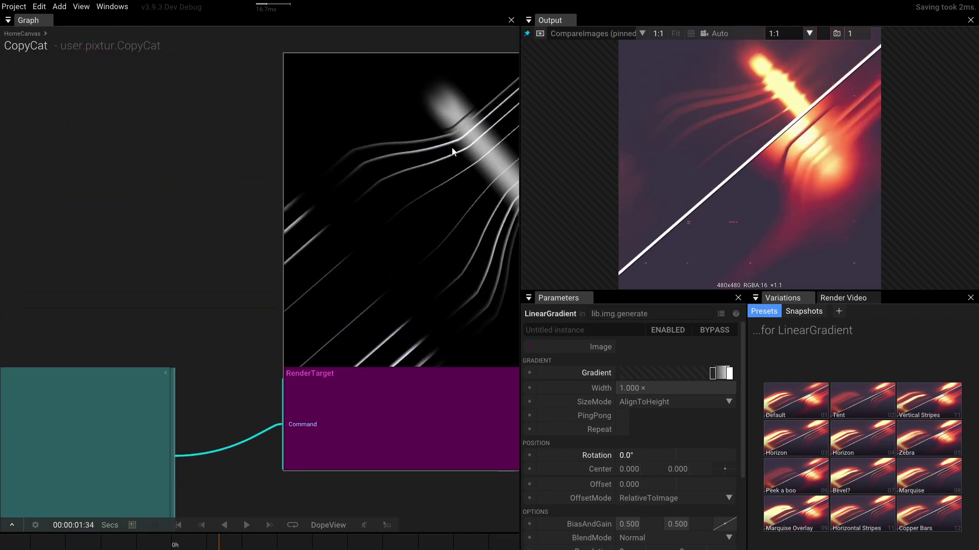
scroll(453, 152, "down", 6)
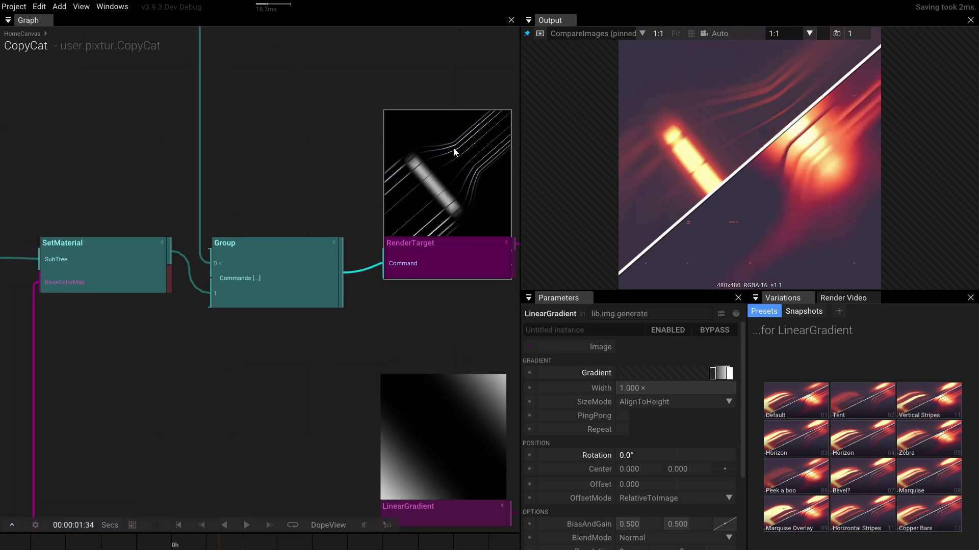
scroll(295, 357, "down", 3)
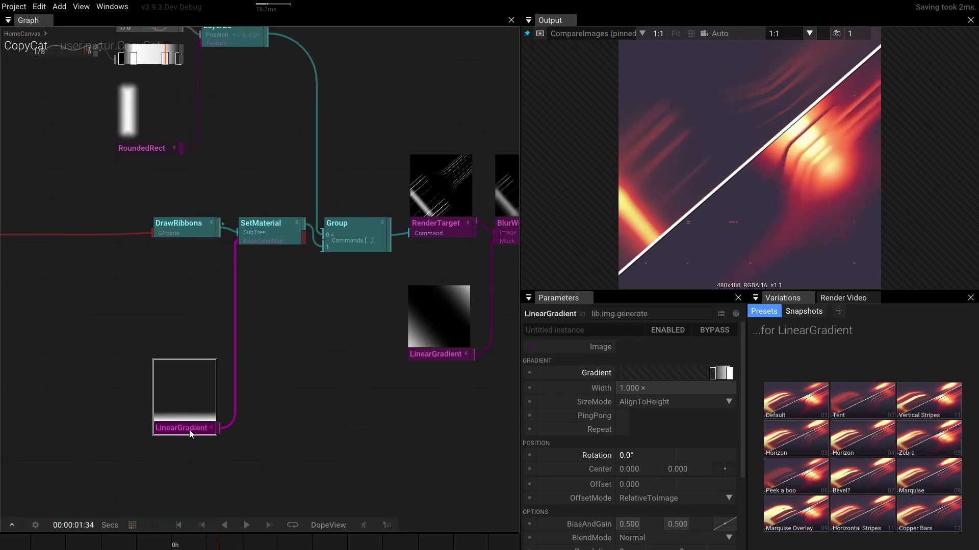
mouse_move(712, 373)
left_mouse_down()
mouse_move(602, 376)
mouse_move(713, 373)
mouse_move(701, 373)
left_mouse_up()
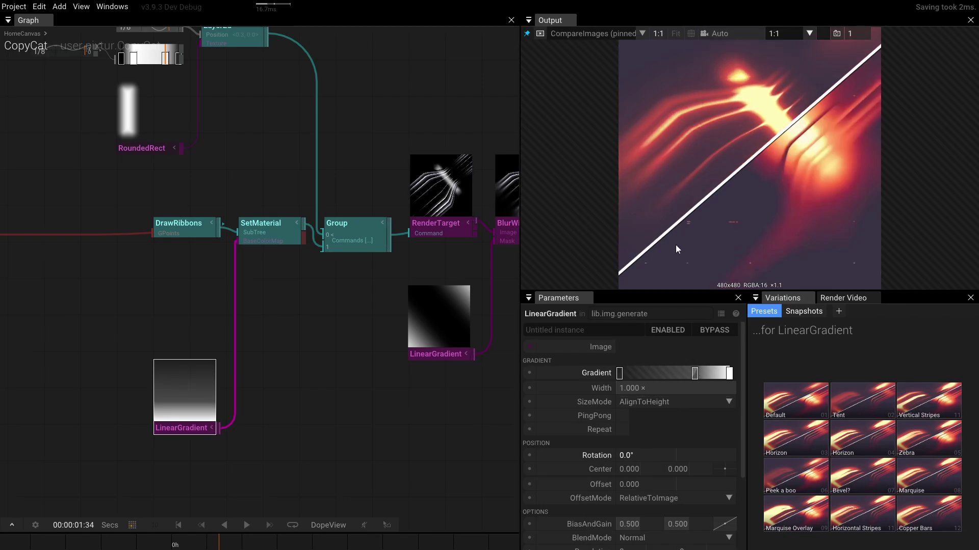
scroll(479, 160, "up", 5)
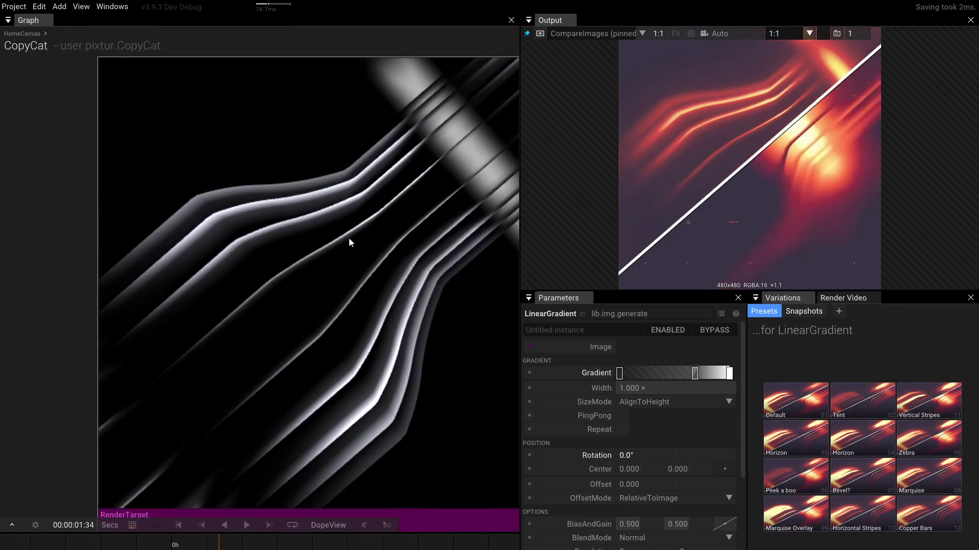
Step: Show the RenderTarget image in the pinned output view in place of the comparison
scroll(274, 324, "down", 6)
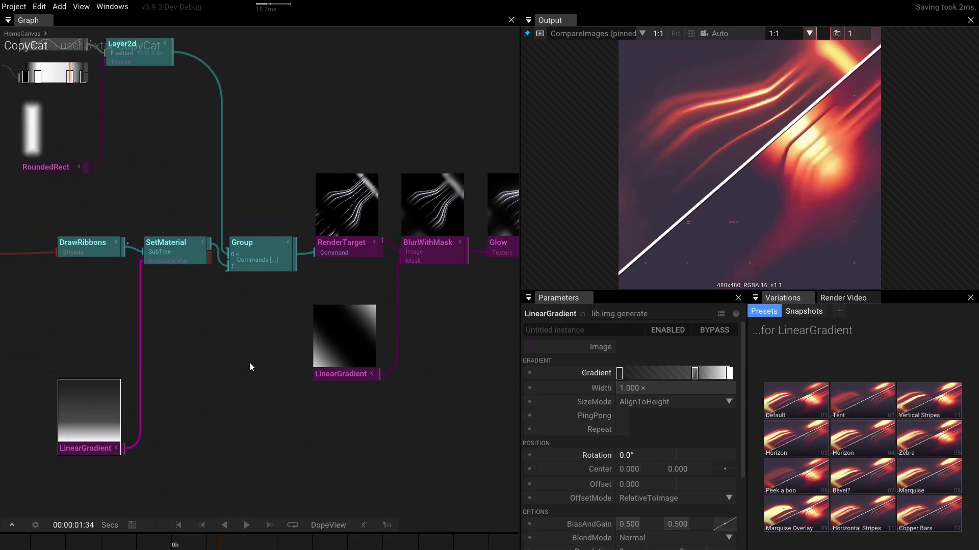
left_click(357, 232)
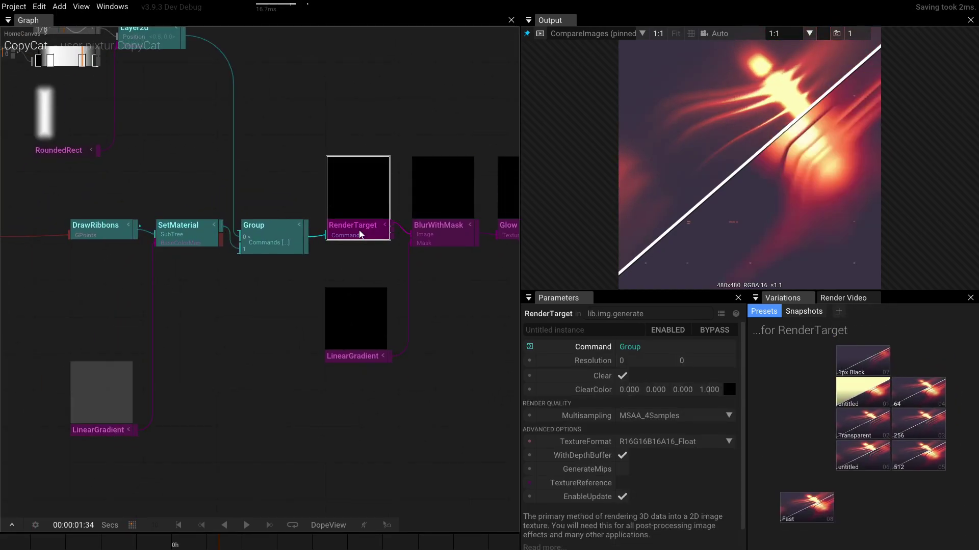
key("p")
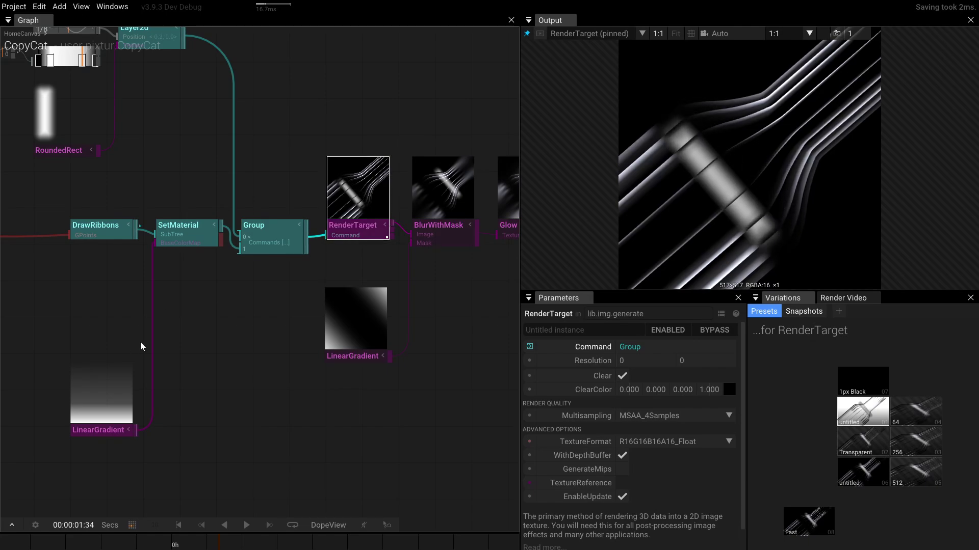
Step: Set the ribbon LinearGradient's interpolation to Spline and add a grey stop about a third of the way along
left_click(97, 427)
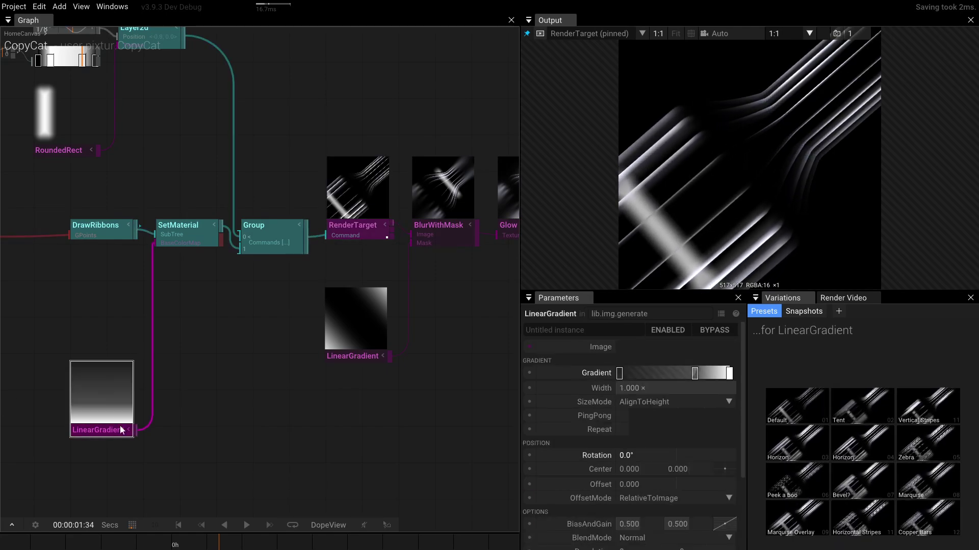
left_click(710, 373)
right_click(710, 373)
mouse_move(729, 432)
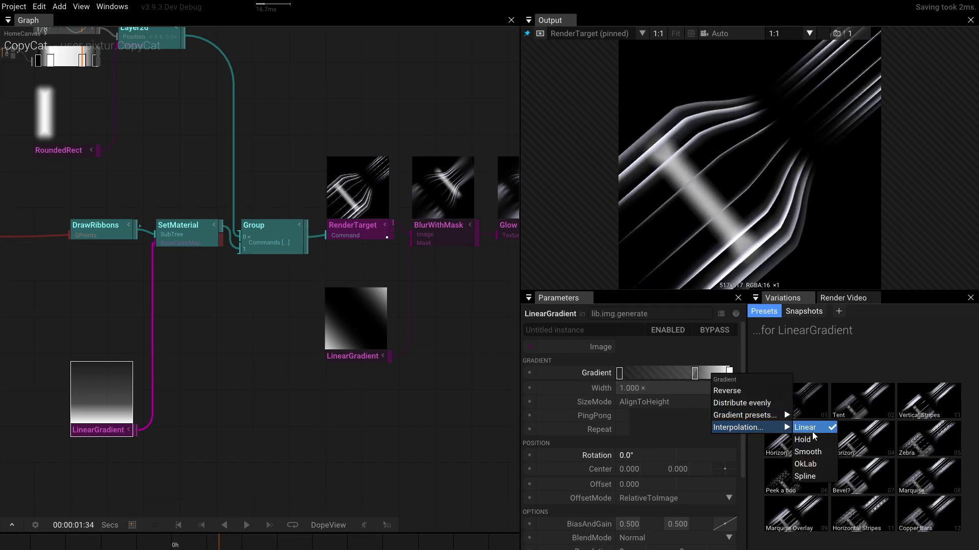
left_click(816, 475)
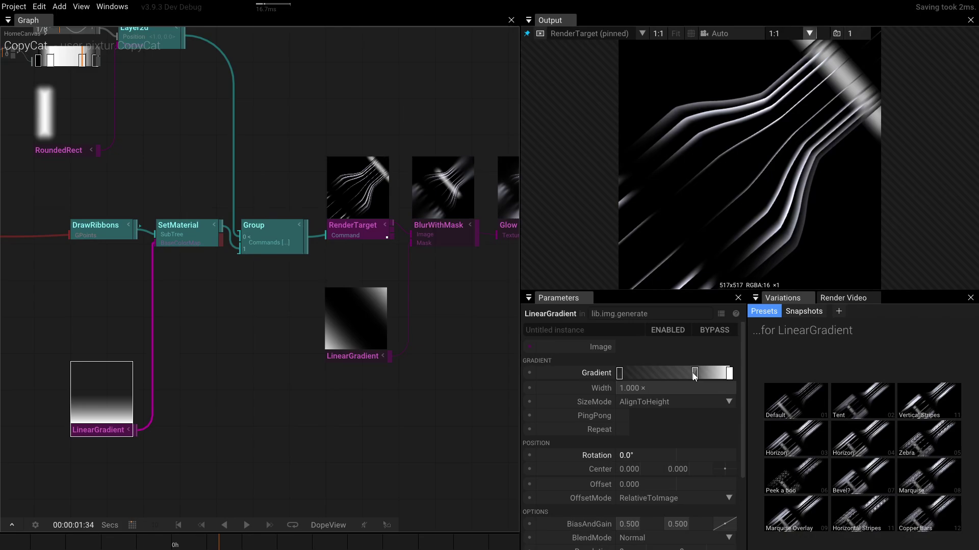
mouse_move(694, 373)
left_mouse_down()
mouse_move(659, 372)
mouse_move(706, 374)
mouse_move(697, 372)
left_mouse_up()
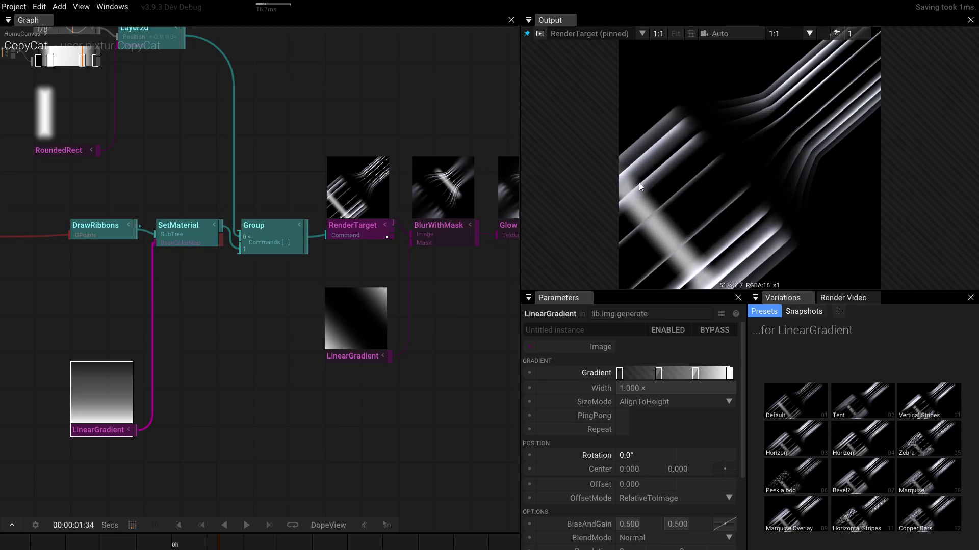
Step: Move the black start stop inward by about a sixth in the gradient of the Time-driven SpreadPointAttributes
scroll(292, 280, "down", 3)
left_click_drag(292, 280, 476, 242)
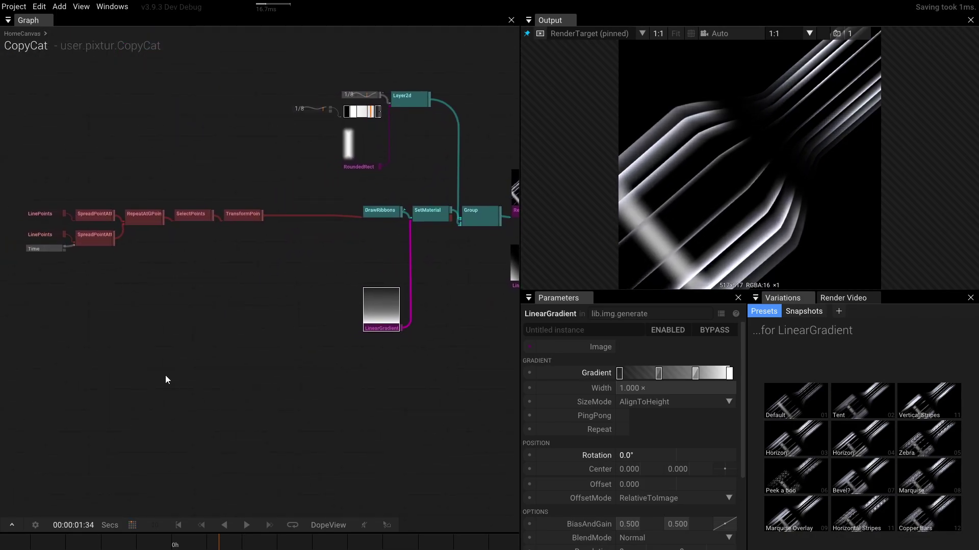
scroll(347, 302, "up", 5)
left_click(274, 191)
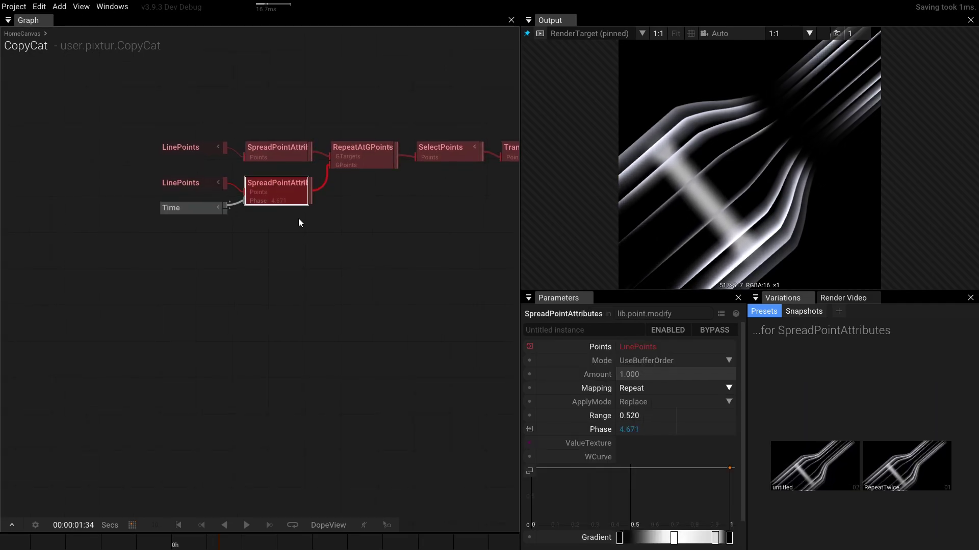
left_click_drag(627, 540, 640, 540)
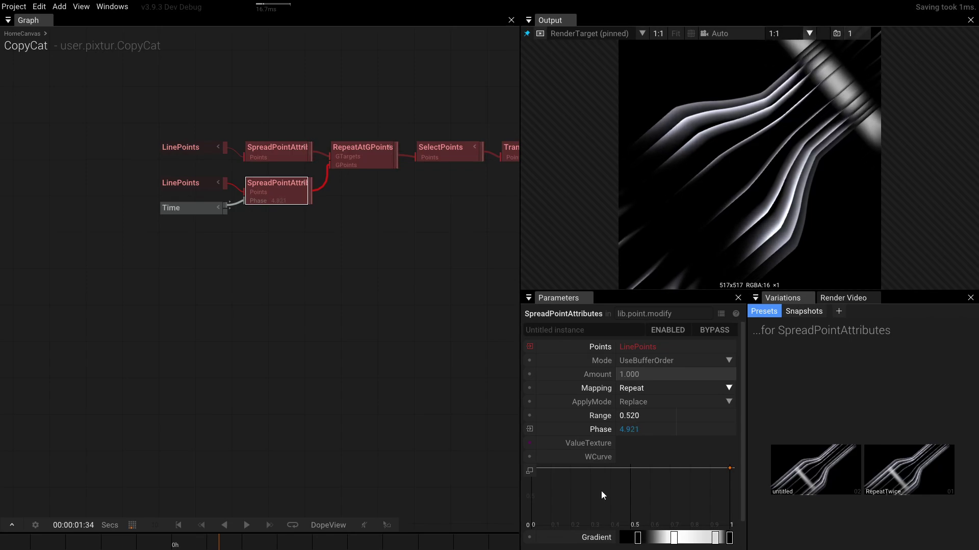
Step: Disable EnableDepthWrite on DrawRibbons
scroll(405, 299, "down", 3)
left_click_drag(404, 299, 166, 303)
scroll(358, 271, "up", 1)
scroll(358, 271, "up", 1)
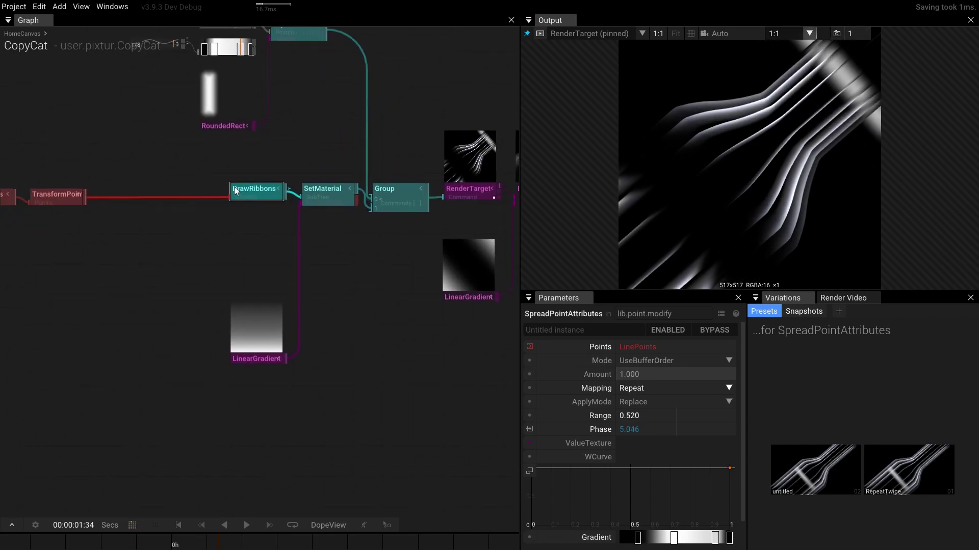
left_click(255, 191)
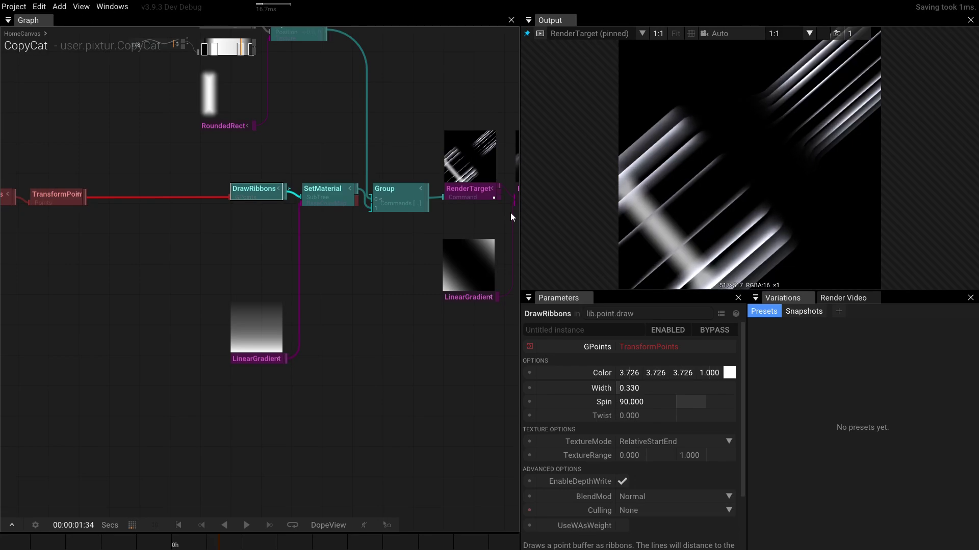
left_click_drag(298, 93, 279, 150)
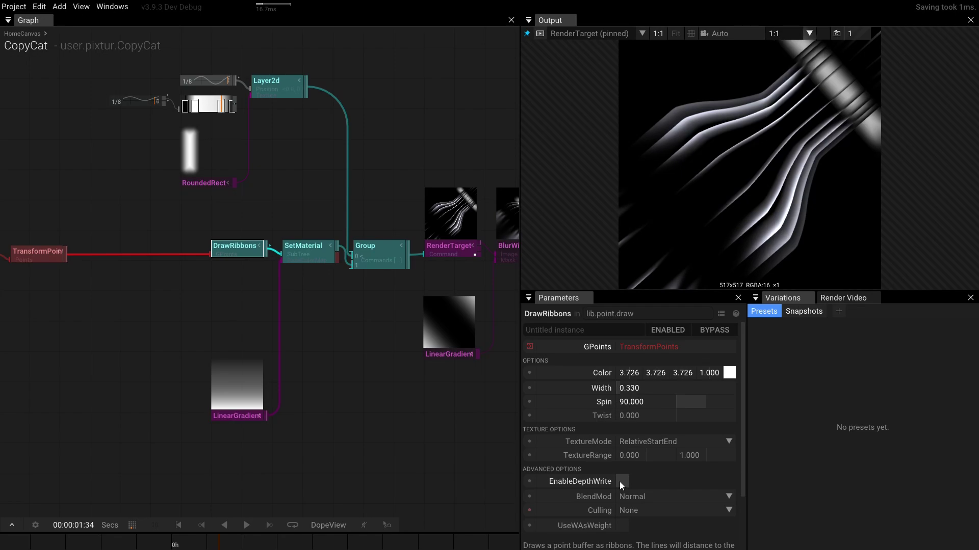
Step: Show the BlurWithMask image in the pinned output view
left_click_drag(277, 343, 56, 376)
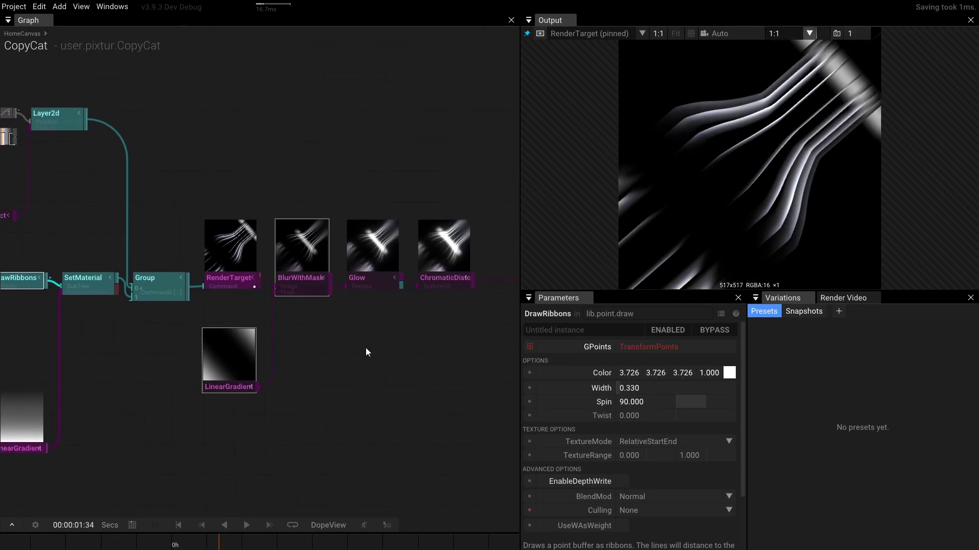
left_click_drag(367, 303, 323, 302)
left_click(255, 278)
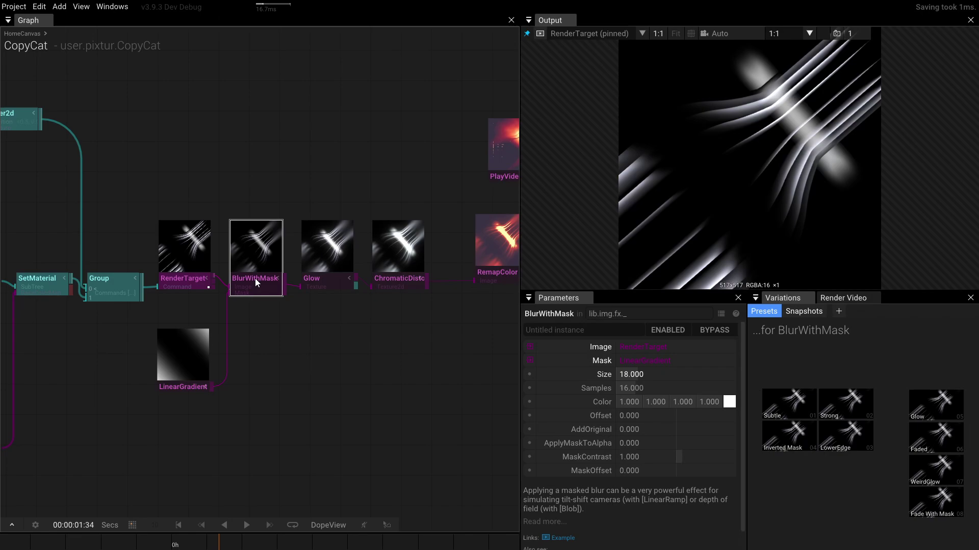
key("p")
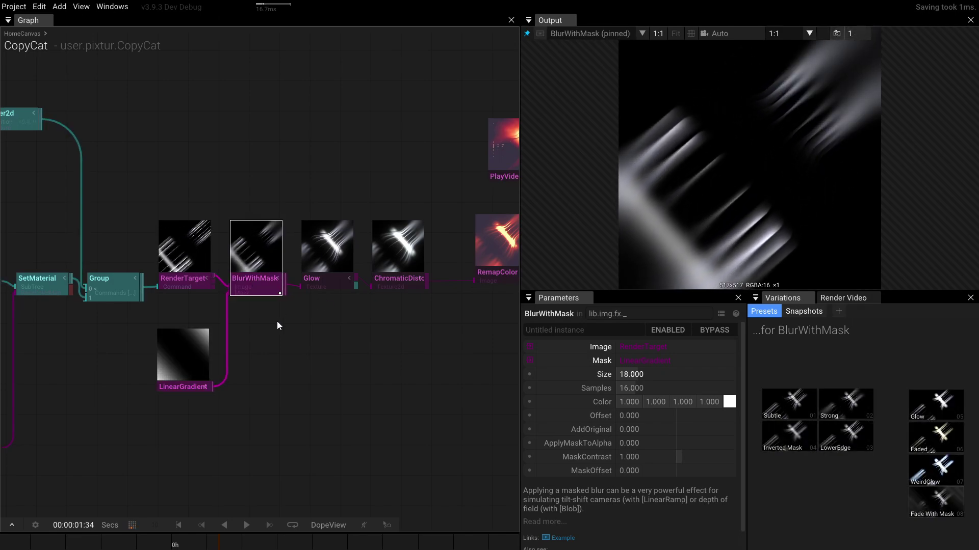
Step: Set the blur mask LinearGradient's Offset to -0.060, and attach a new AnimValue operator to drive that Offset
left_click(183, 385)
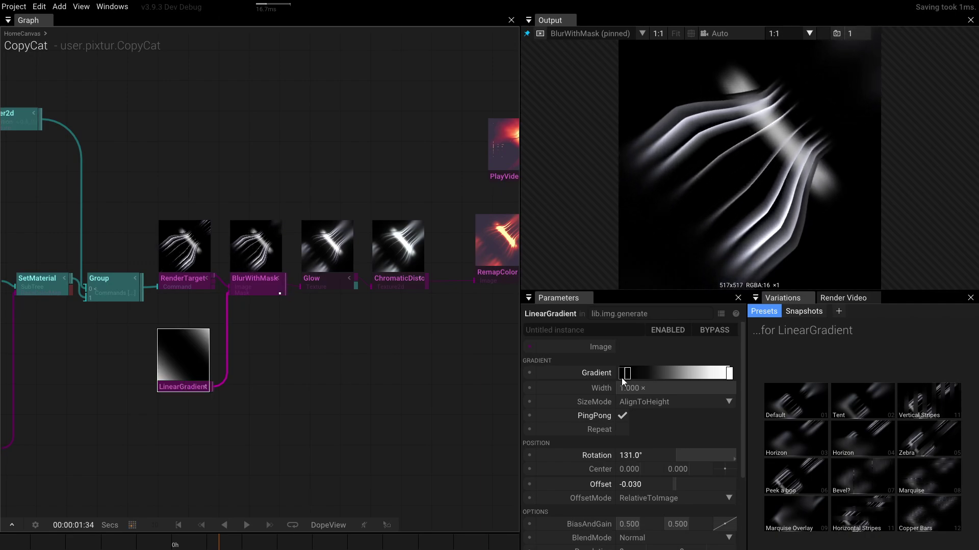
left_click_drag(644, 483, 563, 487)
left_click(540, 484)
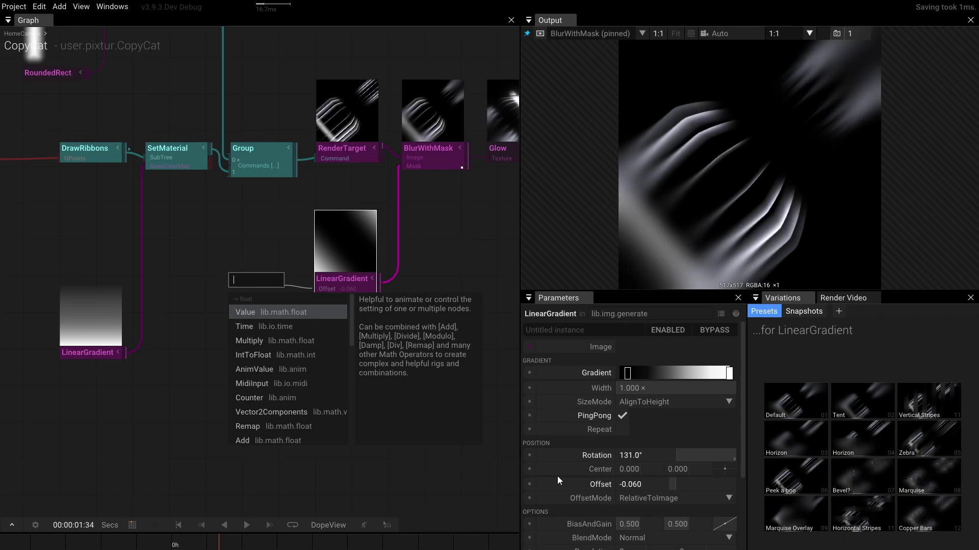
type("anim")
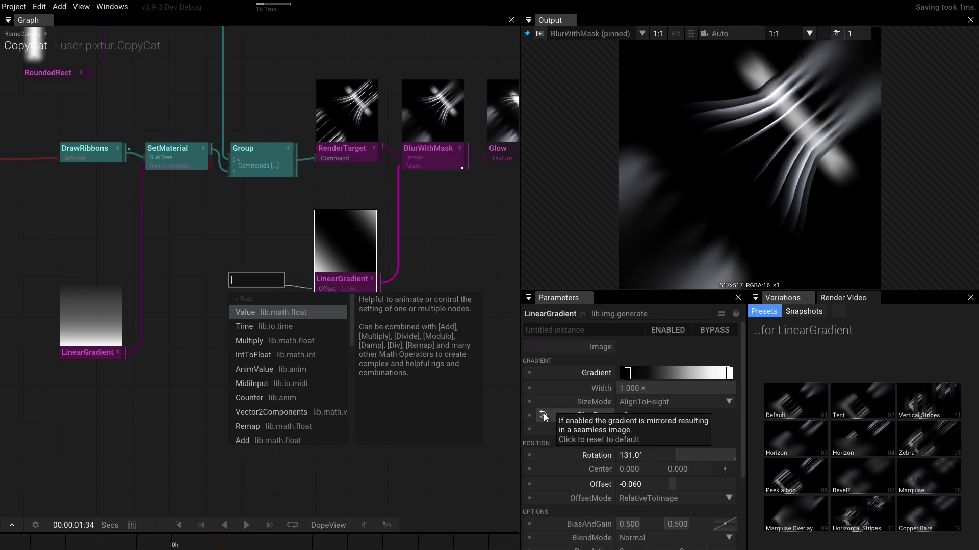
left_click(286, 370)
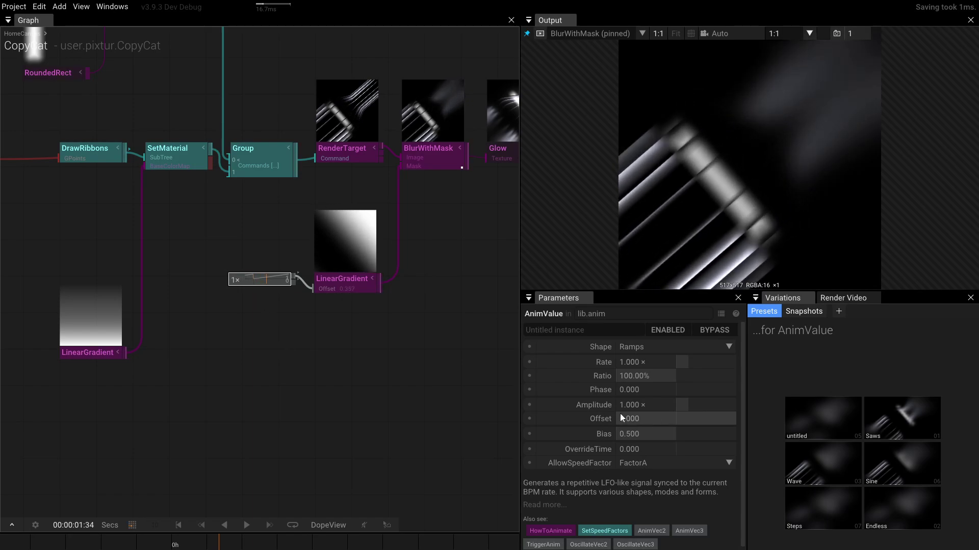
Step: Configure the mask's AnimValue with a Sin shape, a Rate of 0.150 and an Amplitude of 0.210
left_click(636, 346)
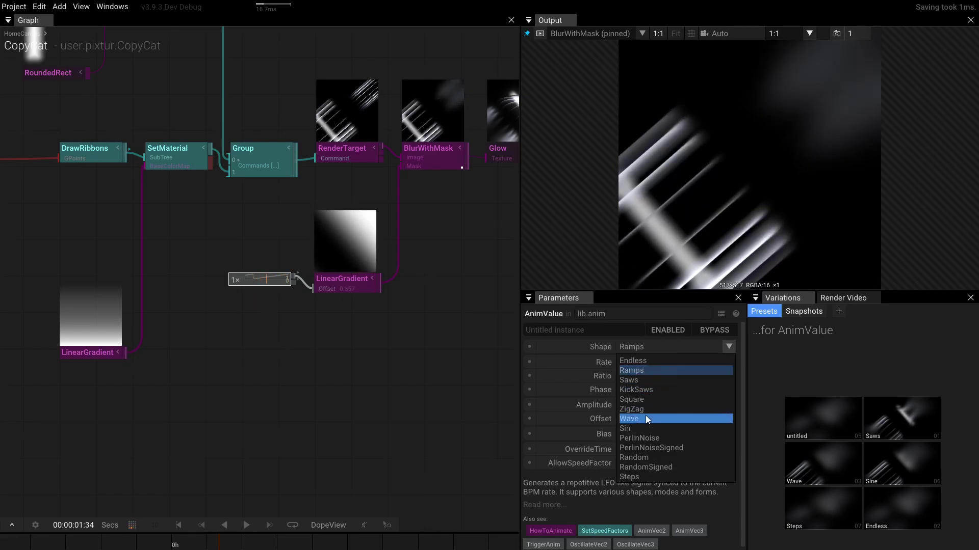
left_click(642, 433)
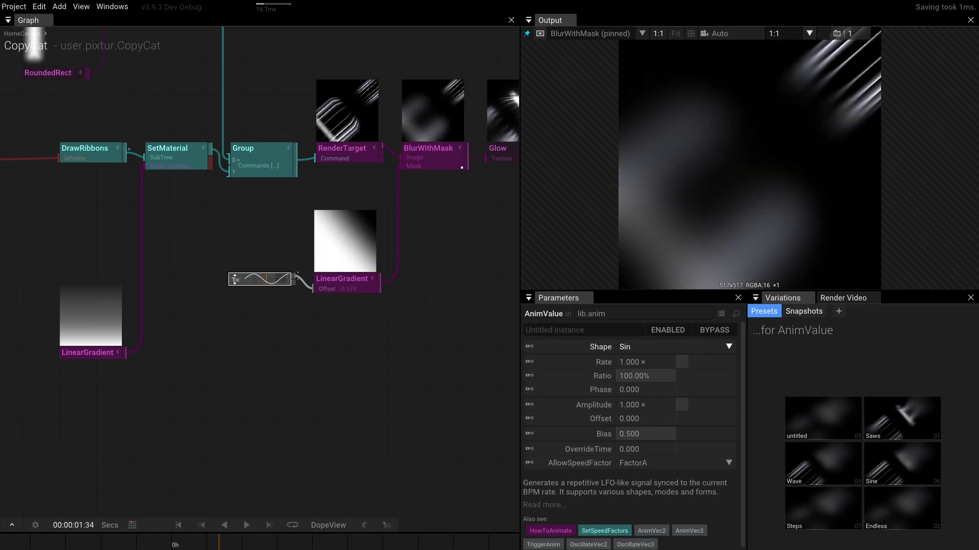
left_click_drag(237, 318, 232, 338)
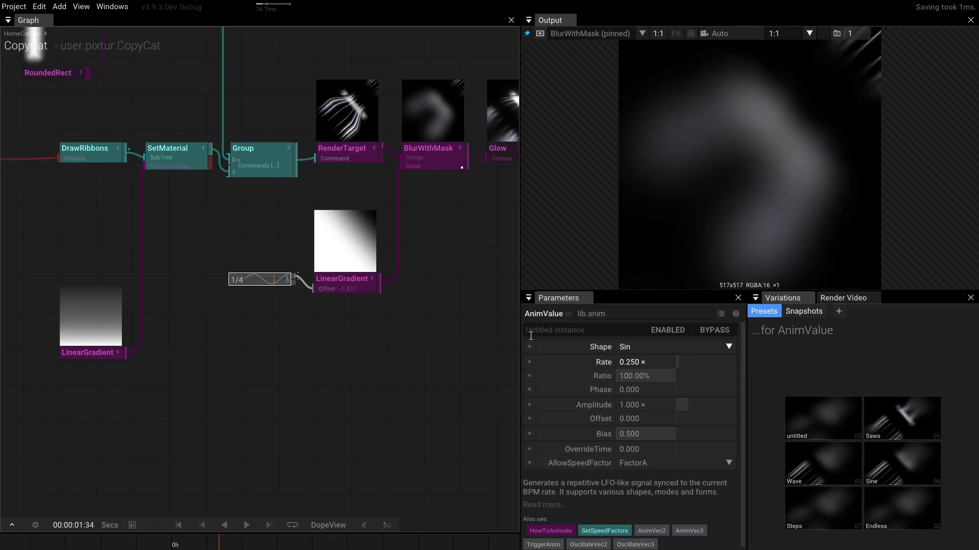
left_click_drag(635, 364, 617, 411)
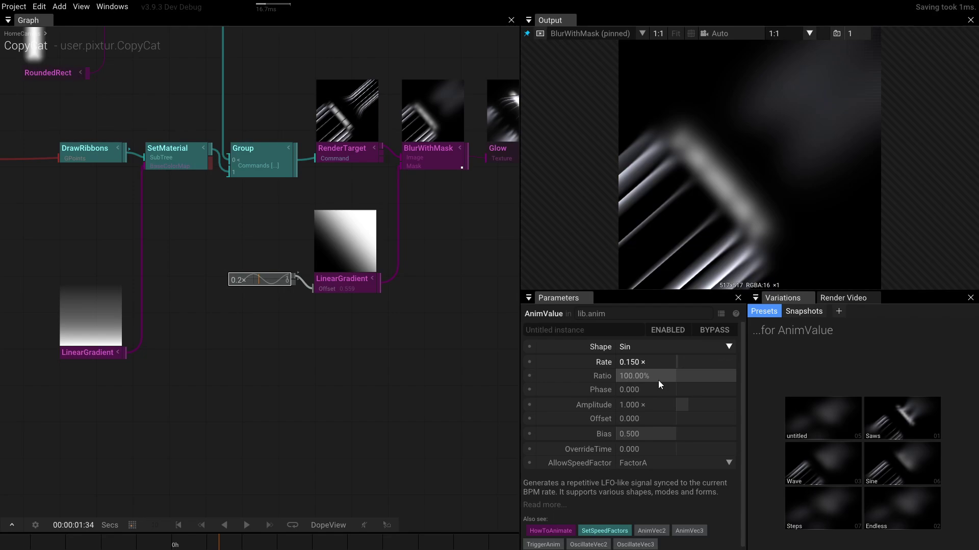
left_click_drag(656, 405, 632, 432)
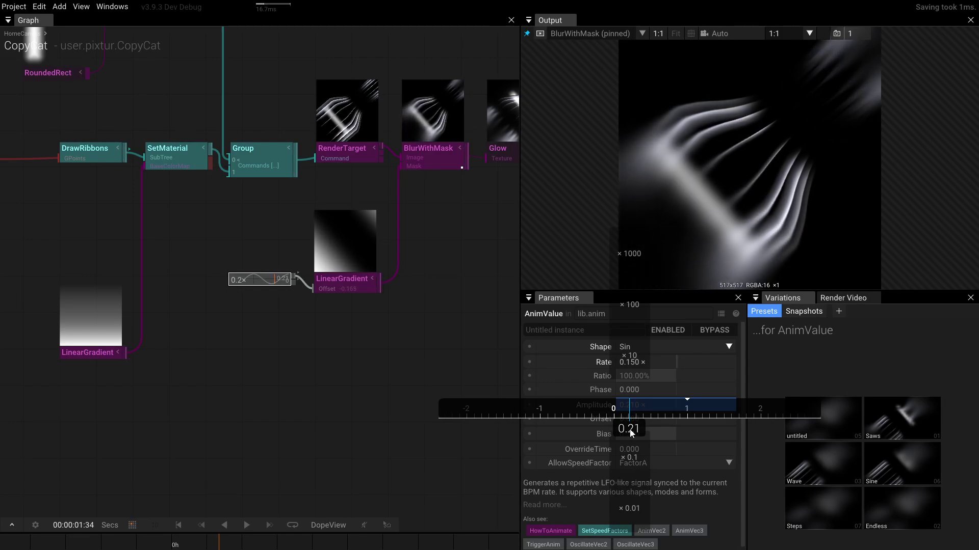
left_click_drag(631, 432, 631, 432)
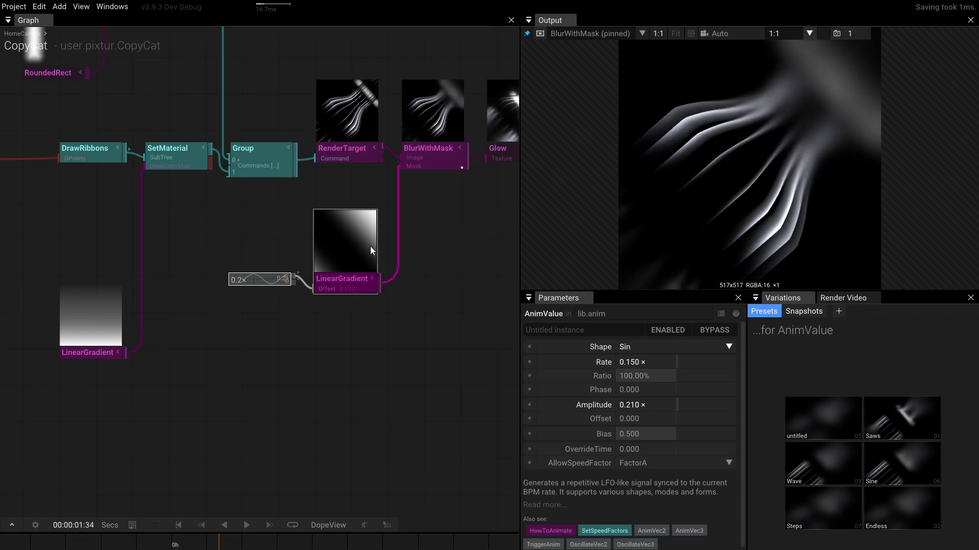
Step: Reorder the image chain so Glow comes before BlurWithMask, checking each operator's image in the pinned output
scroll(407, 288, "down", 4)
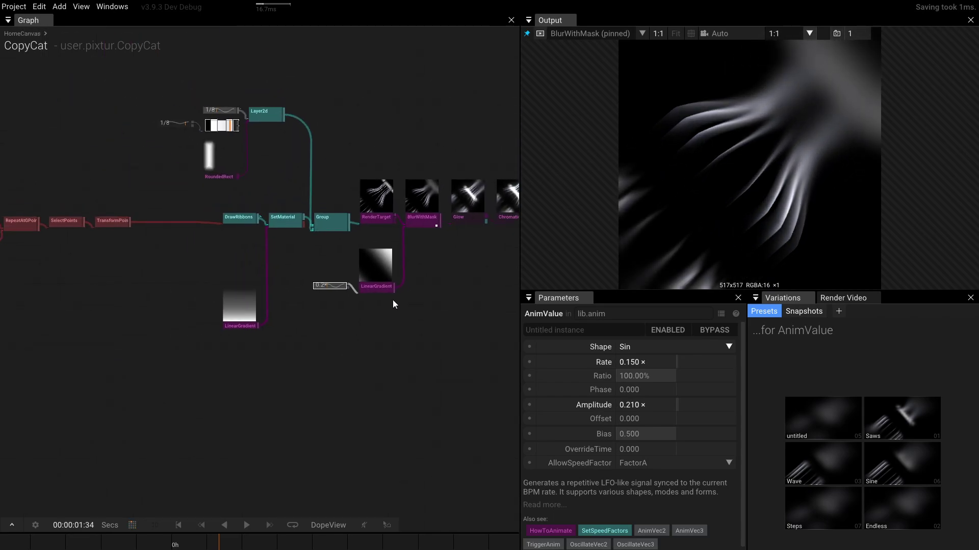
left_click_drag(392, 300, 245, 316)
scroll(294, 275, "up", 3)
left_click(302, 219)
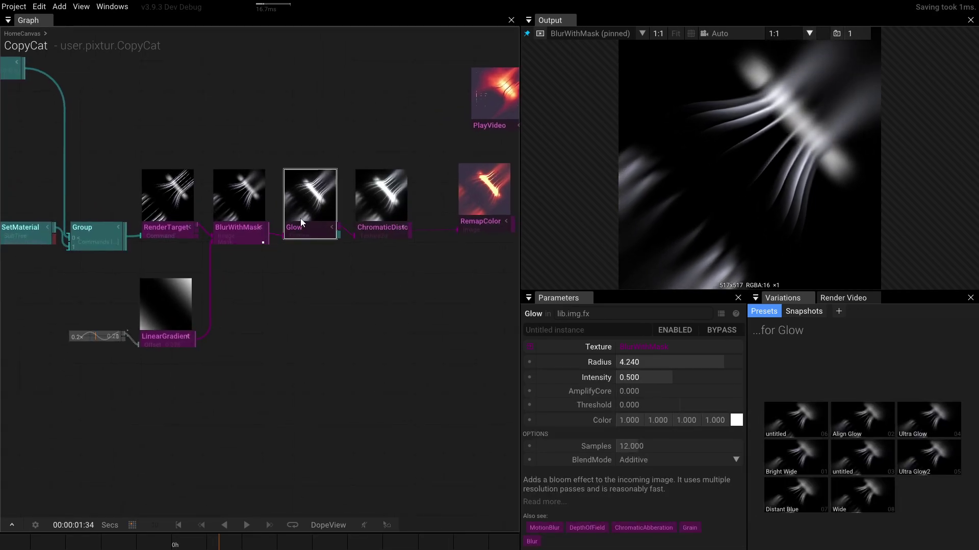
key("p")
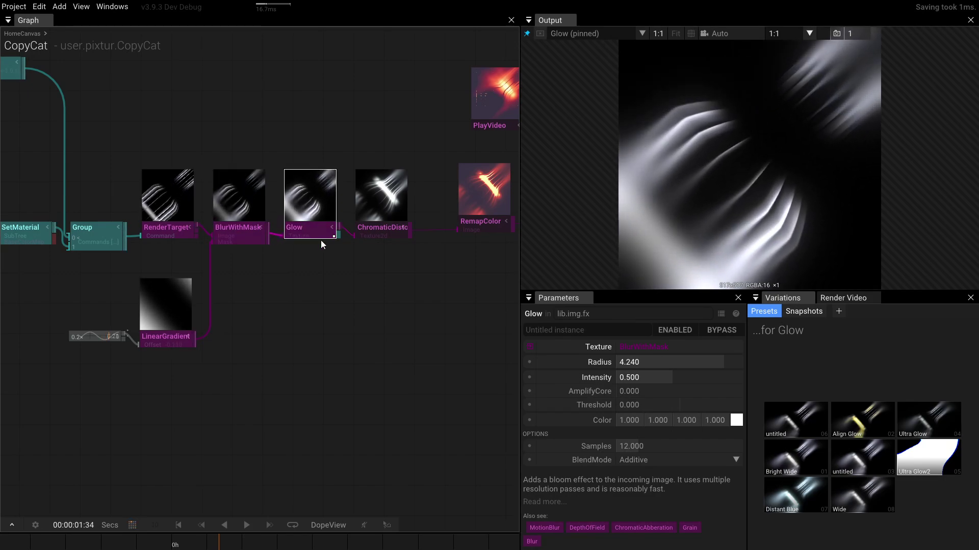
left_click_drag(317, 238, 222, 223)
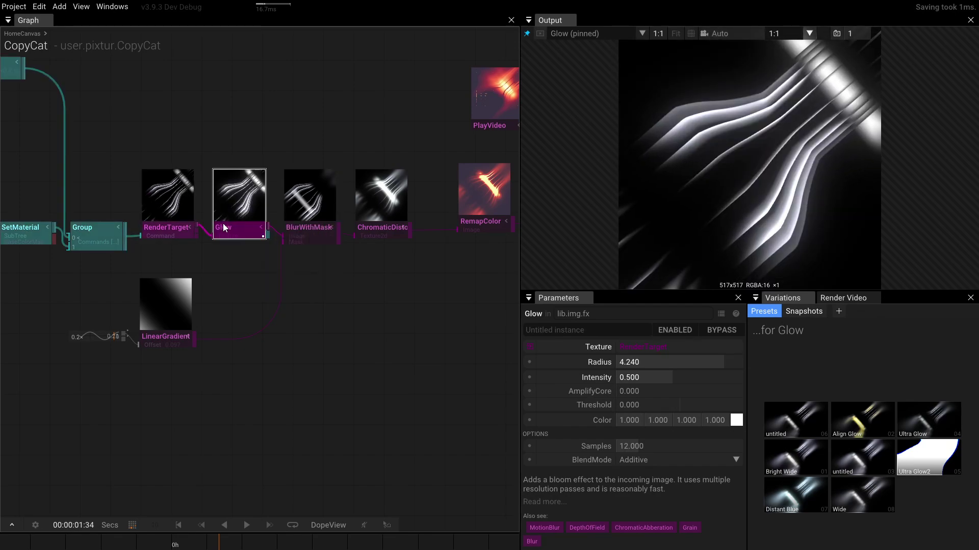
left_click(305, 221)
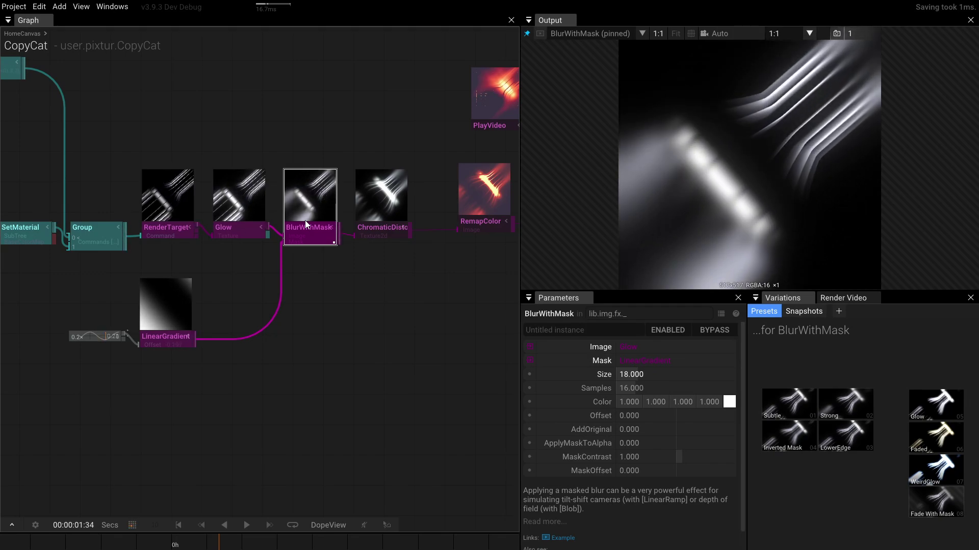
Step: Pin ChromaticDistortion, set its Size to 0.010 and Colorize to 0, and compare the image with the effect bypassed
left_click(377, 224)
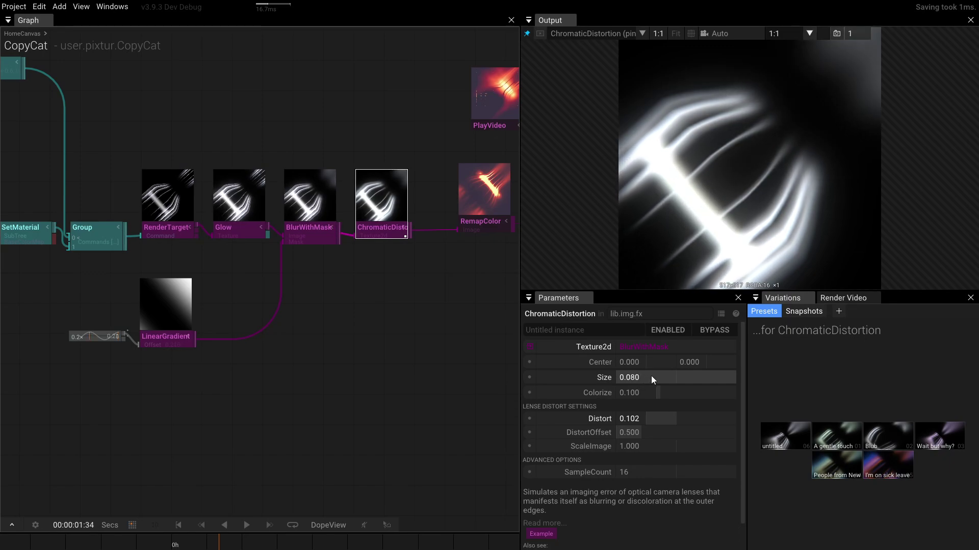
mouse_move(652, 377)
left_mouse_down()
mouse_move(628, 378)
mouse_move(650, 389)
mouse_move(713, 372)
mouse_move(657, 374)
left_mouse_up()
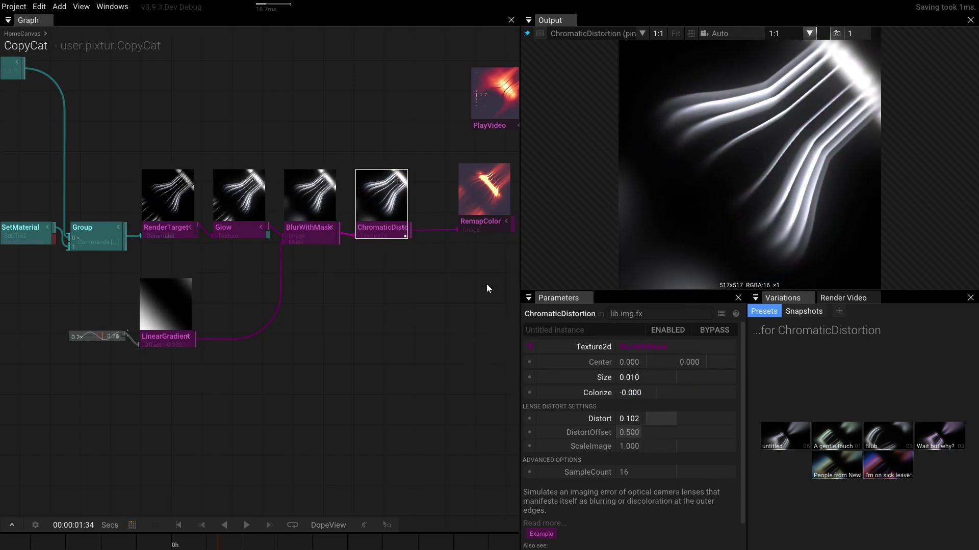
left_click(712, 332)
left_click(712, 332)
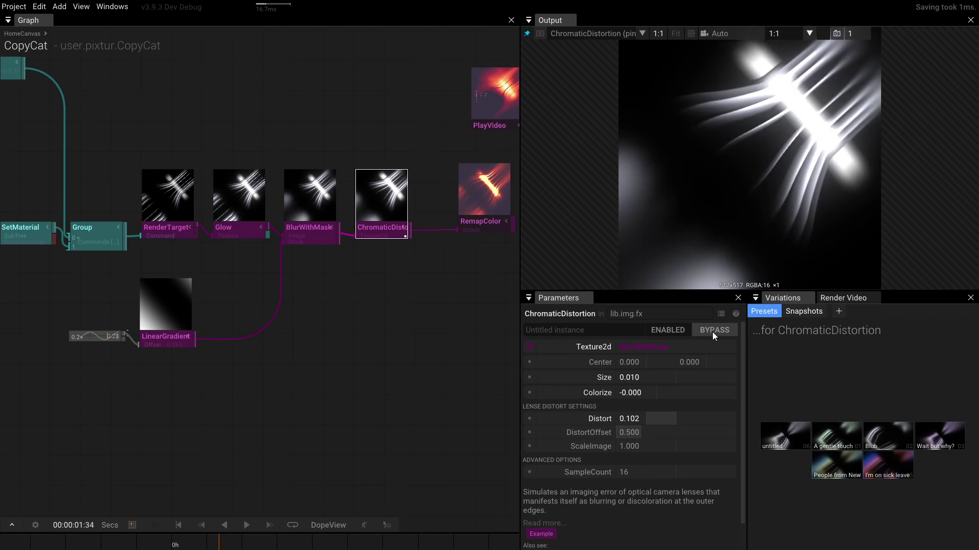
Step: Set ChromaticDistortion's Size to 0.070, Distort to -0.005 and DistortOffset to 1.800
mouse_move(654, 377)
left_mouse_down()
mouse_move(664, 383)
mouse_move(655, 378)
left_mouse_up()
left_click_drag(638, 418, 410, 408)
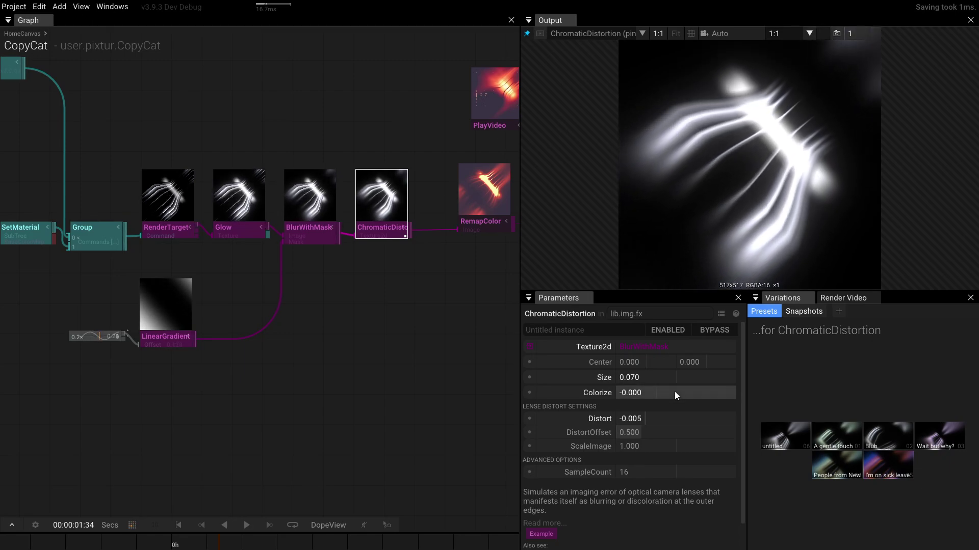
left_click_drag(635, 432, 796, 326)
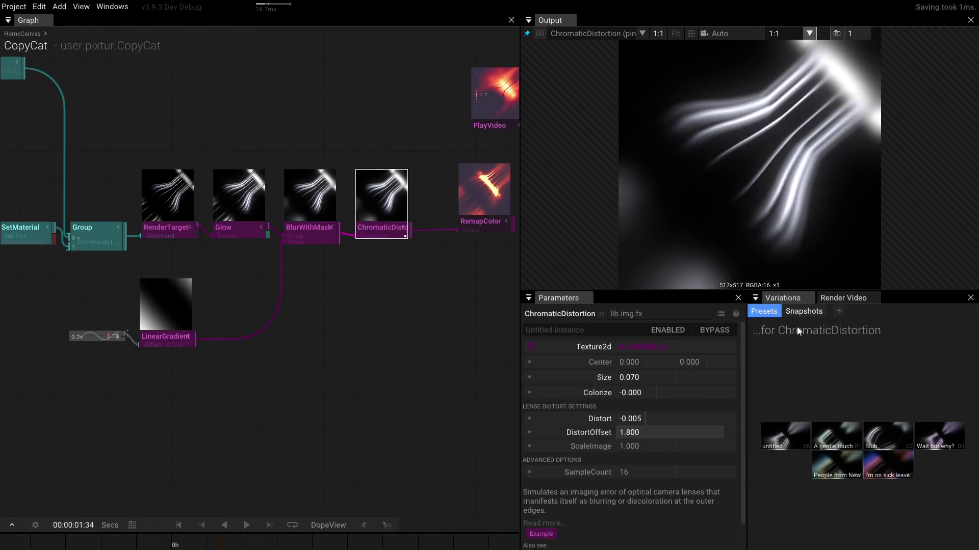
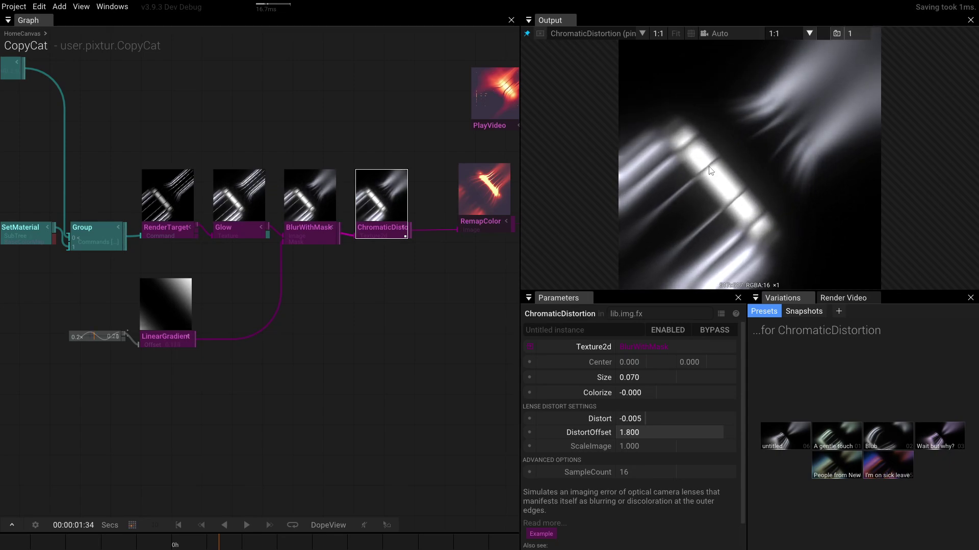
Step: Bypass ChromaticDistortion and pin RemapColor in the output to check the colored image
left_click_drag(430, 265, 390, 274)
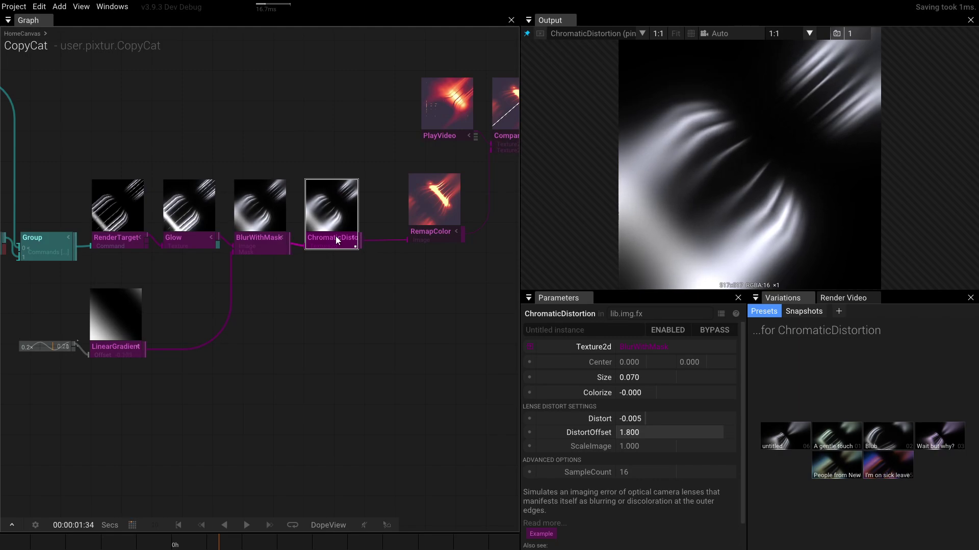
key("ctrl+b")
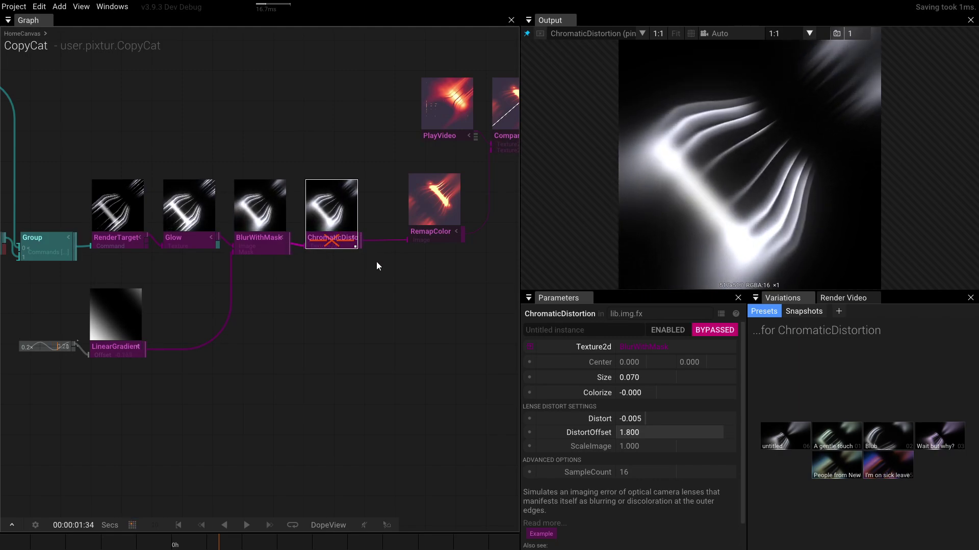
left_click(380, 246)
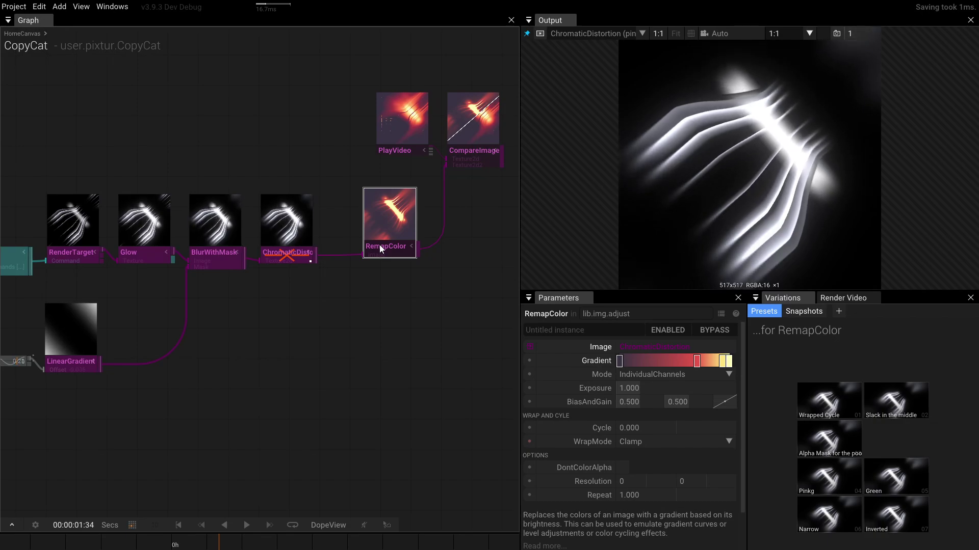
key("p")
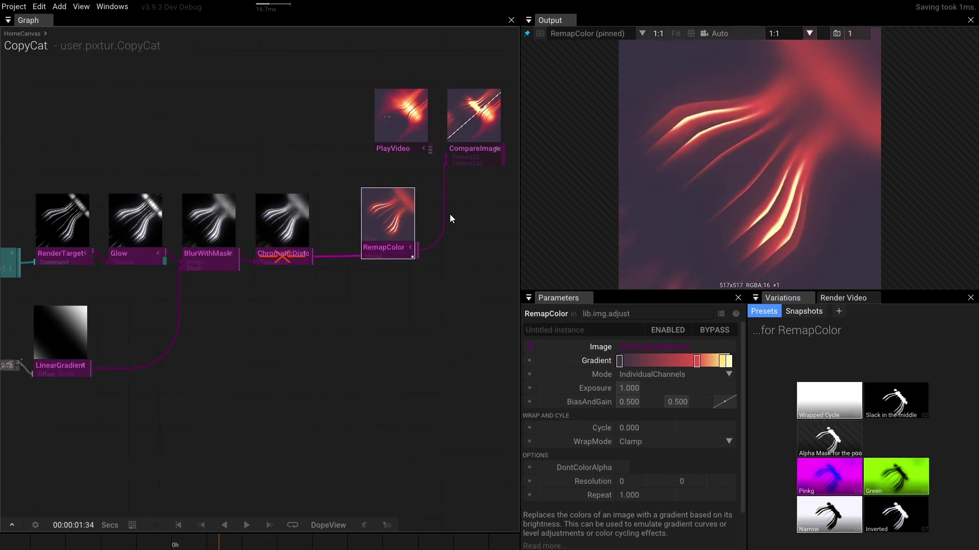
Step: Pin CompareImages in the output to view the recreated effect side by side with the reference video
scroll(450, 214, "up", 2)
left_click_drag(418, 295, 341, 294)
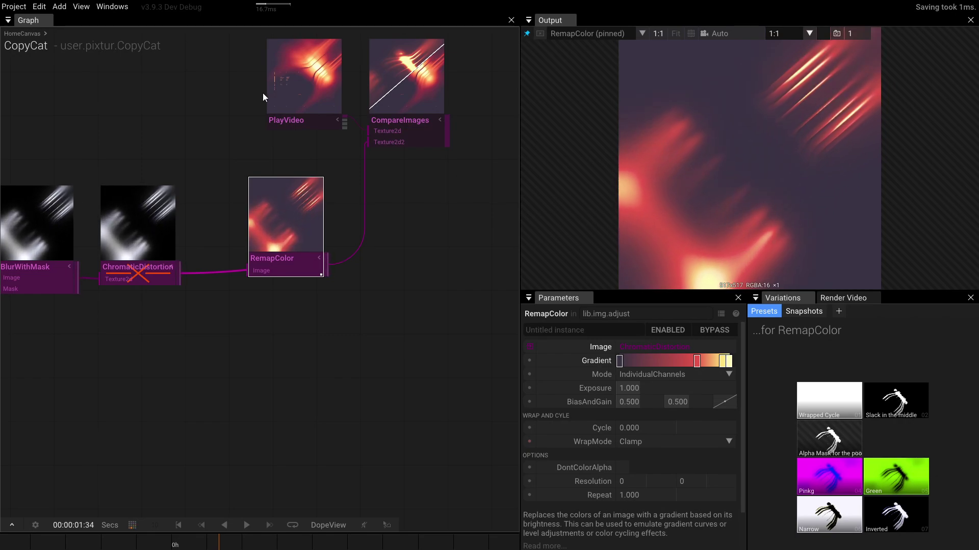
left_click(400, 124)
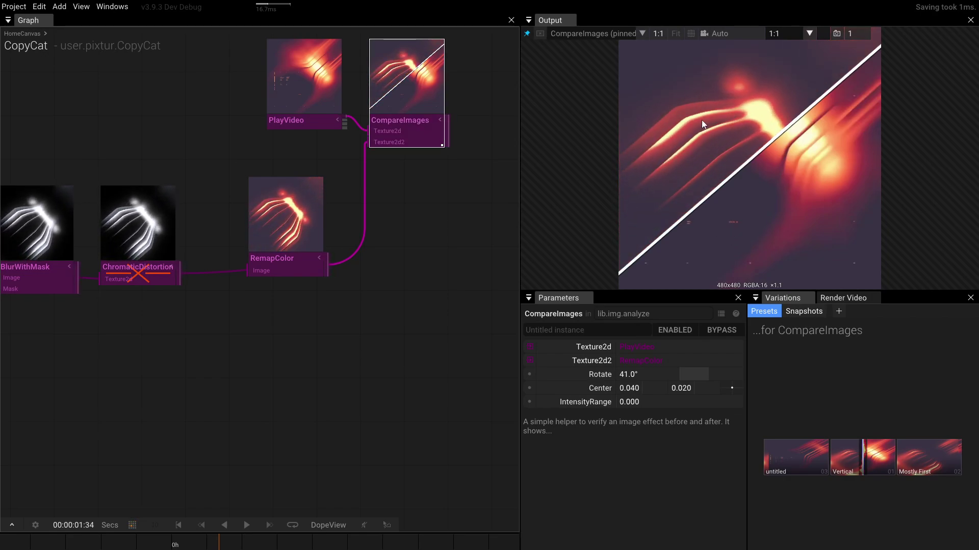
left_click_drag(308, 315, 264, 349)
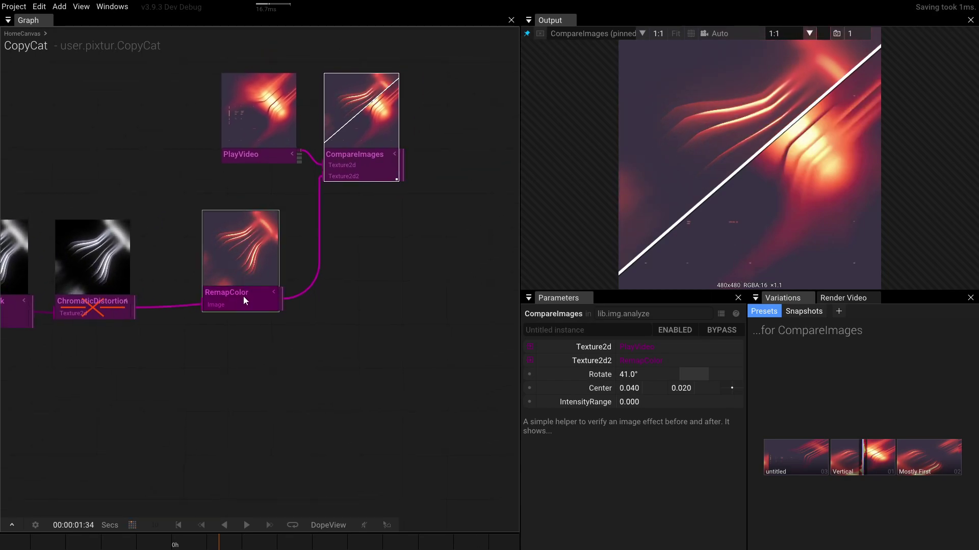
Step: Reposition RemapColor beneath PlayVideo and reset its Gradient to the default black-to-white
mouse_move(243, 296)
left_mouse_down()
mouse_move(258, 319)
mouse_move(258, 307)
left_mouse_up()
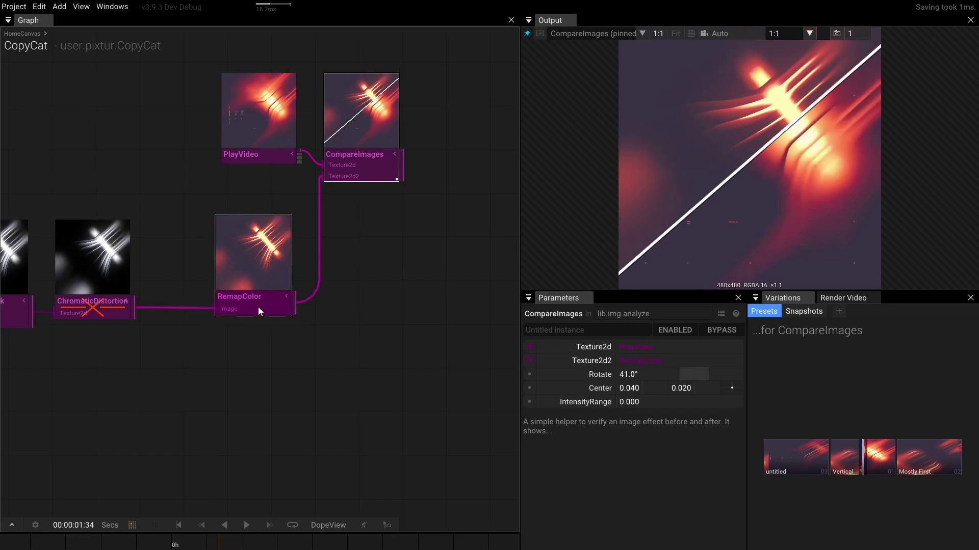
left_click(258, 308)
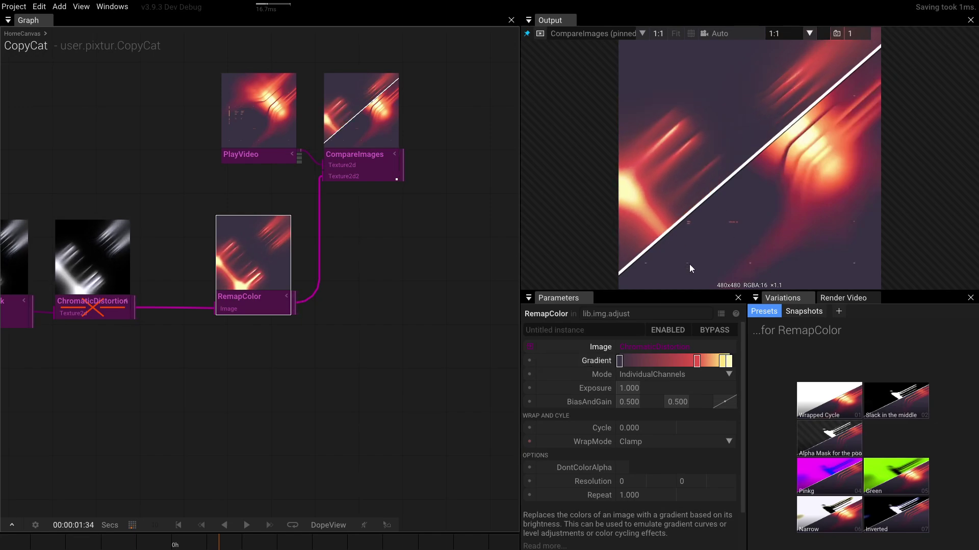
left_click(583, 362)
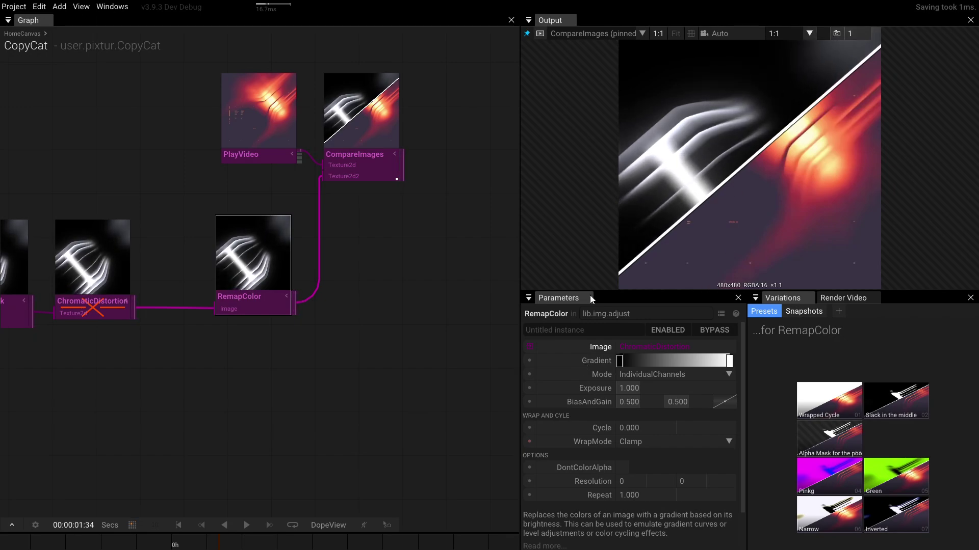
Step: Move RemapColor and the comparison operators away from ChromaticDistortion, and set the gradient's black stop to the reference's dark purple background color
mouse_move(246, 309)
left_mouse_down()
mouse_move(269, 310)
mouse_move(250, 305)
left_mouse_up()
left_click_drag(457, 84, 369, 289)
left_click(369, 296)
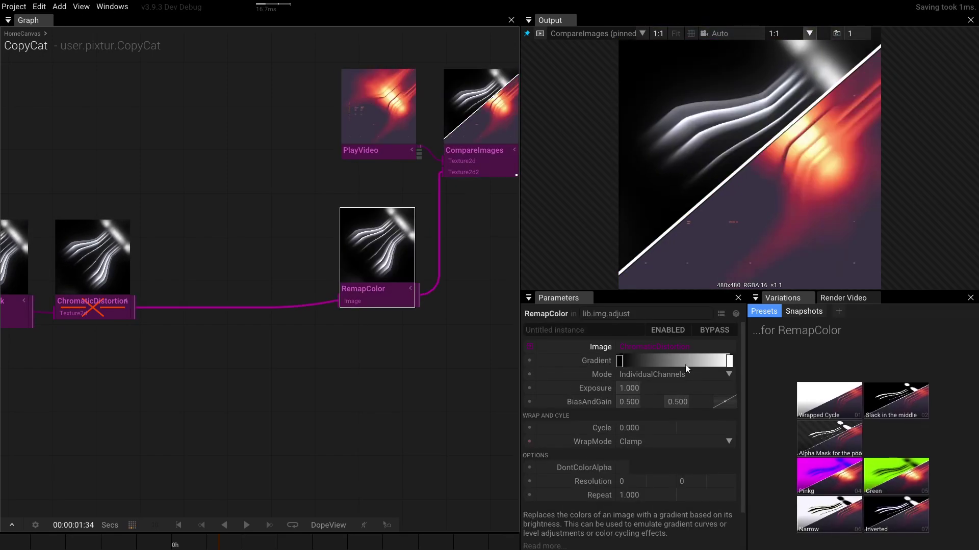
left_click(619, 361)
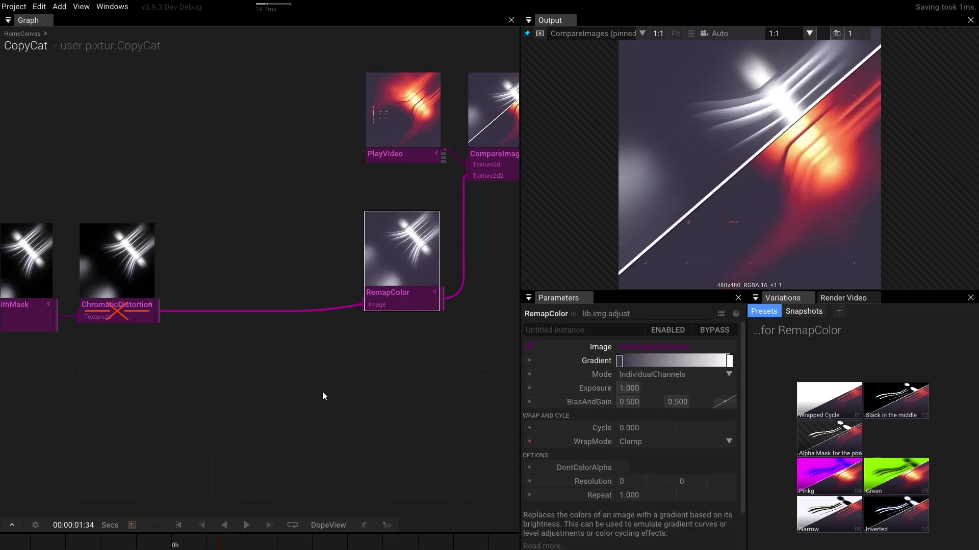
Step: Insert a ColorGrade operator between ChromaticDistortion and RemapColor
left_click(158, 303)
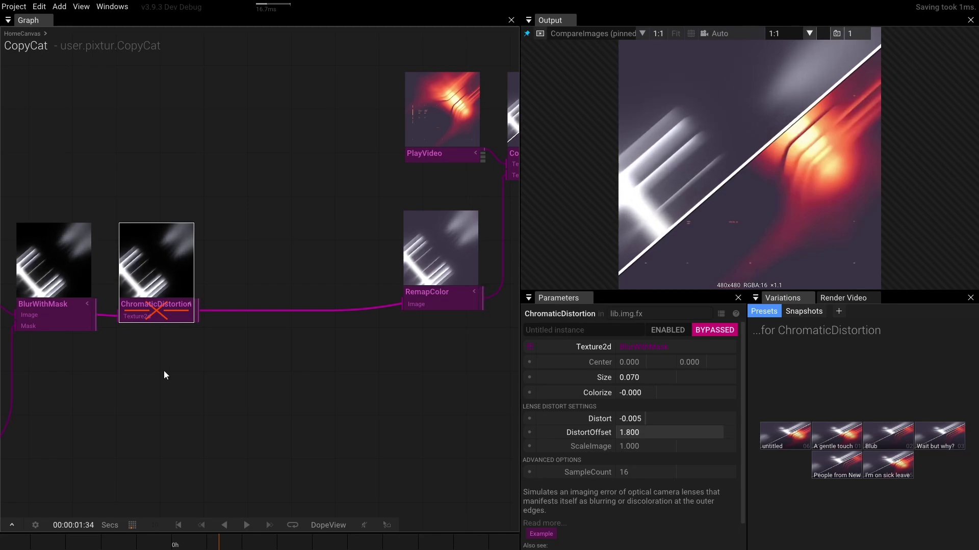
key("Tab")
type("col")
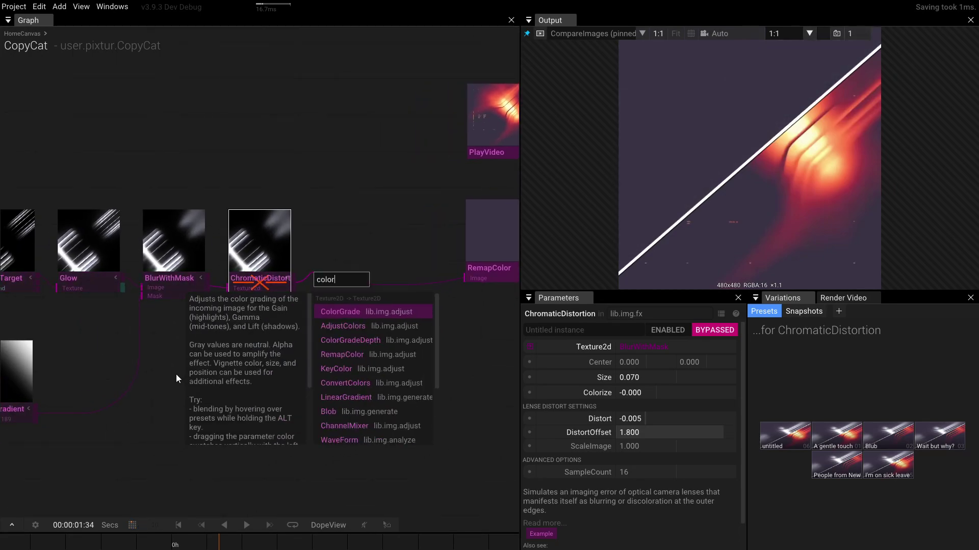
type("or")
key("Return")
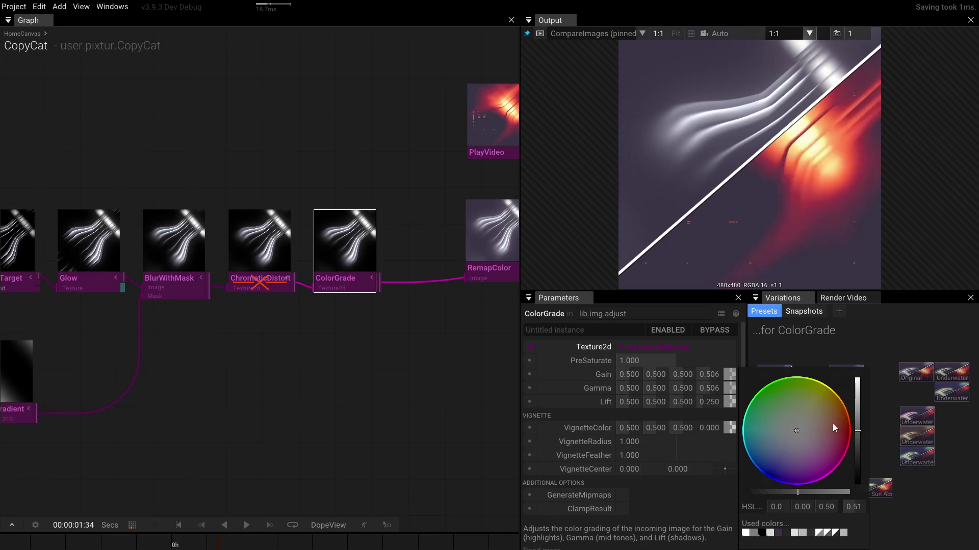
Step: Sample the reference video's bright highlight for ColorGrade's Gain, then adjust it to a warm yellow of 0.675, 0.583, 0.374, 1.000
left_click(812, 141)
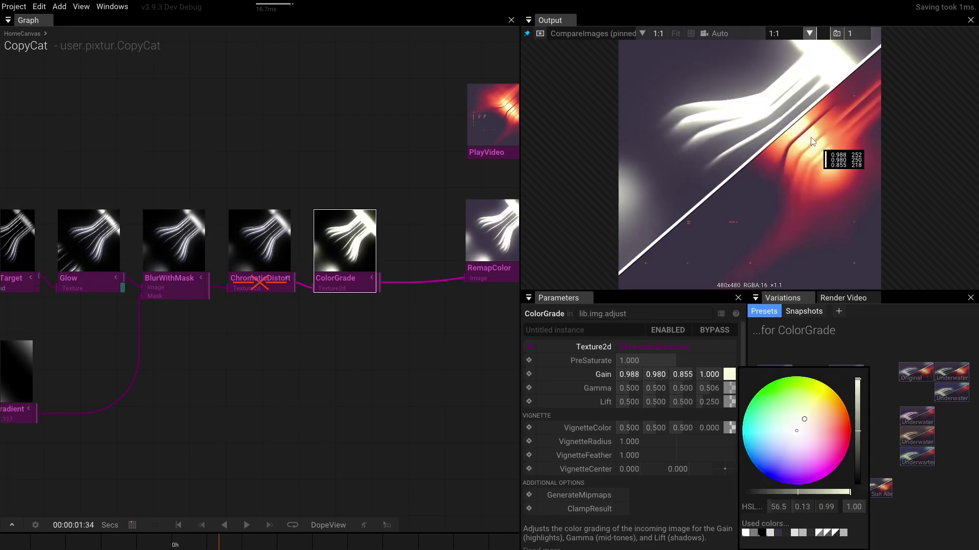
left_click_drag(858, 440, 820, 410)
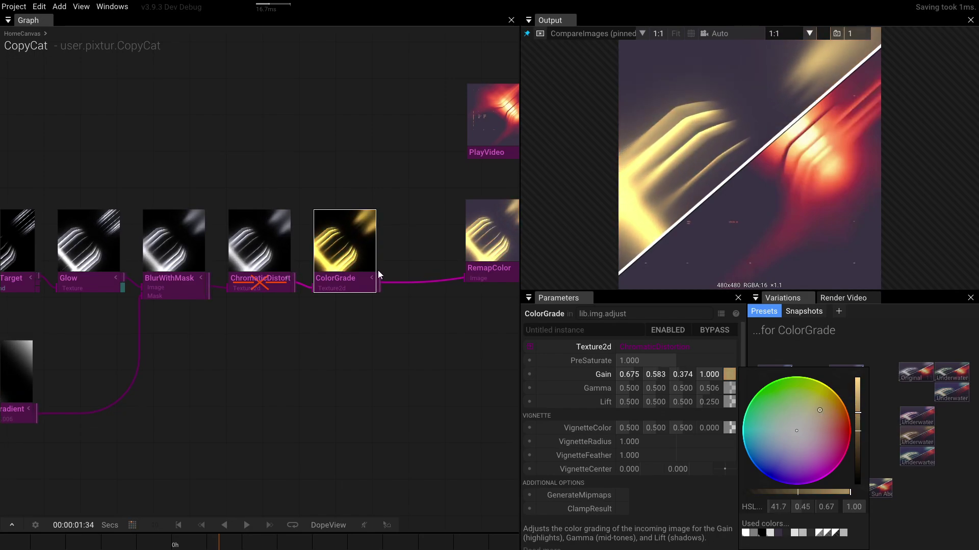
left_click(341, 278)
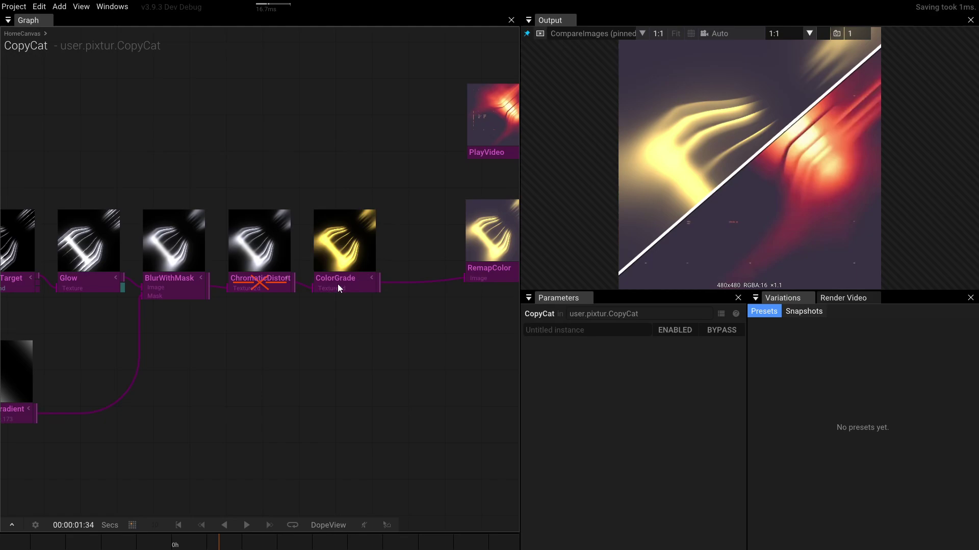
Step: Set ColorGrade's Gamma to a reddish tone of 0.584, 0.358, 0.296
left_click(338, 284)
left_click(730, 388)
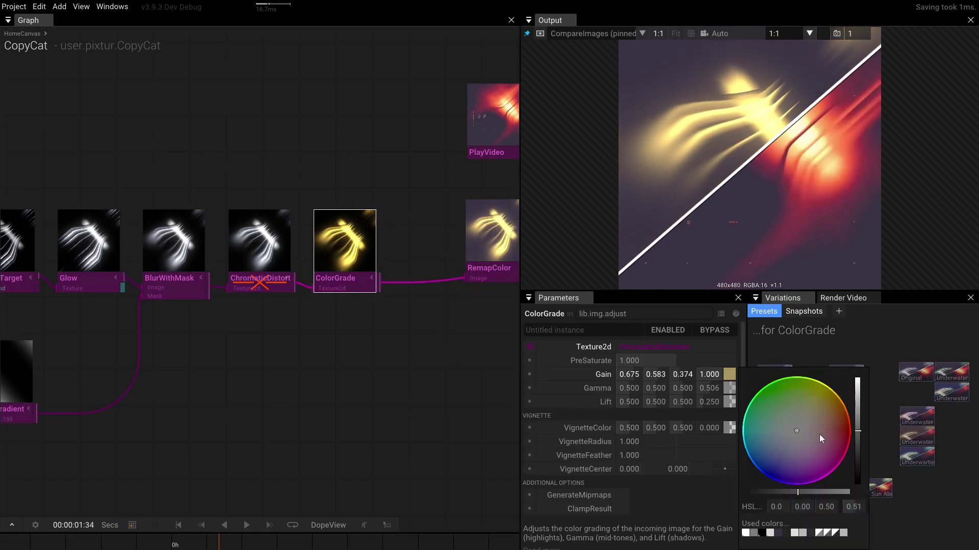
left_click_drag(801, 427, 859, 424)
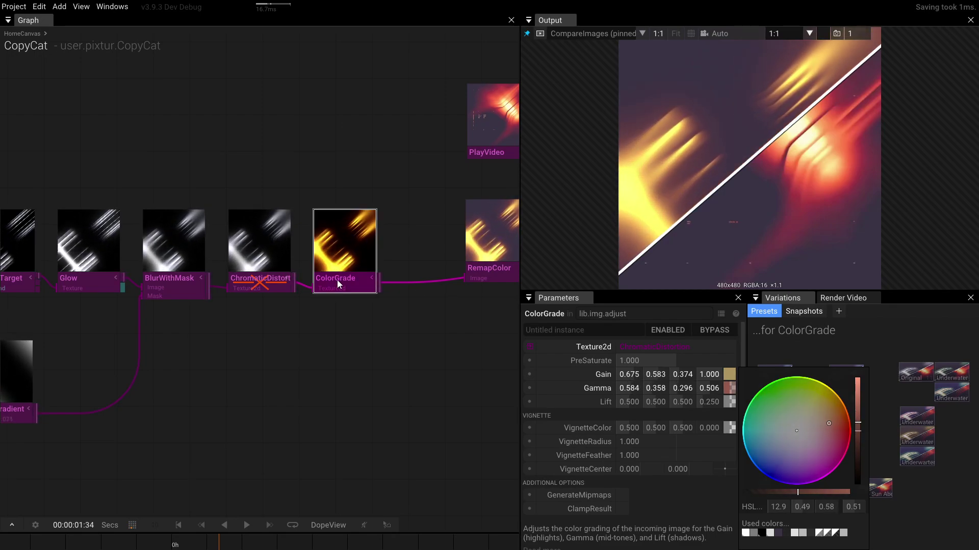
Step: Pull ColorGrade out of the chain, shift Glow, BlurWithMask and ChromaticDistortion along, and reinsert ColorGrade between RenderTarget and Glow
left_click_drag(135, 294, 219, 291)
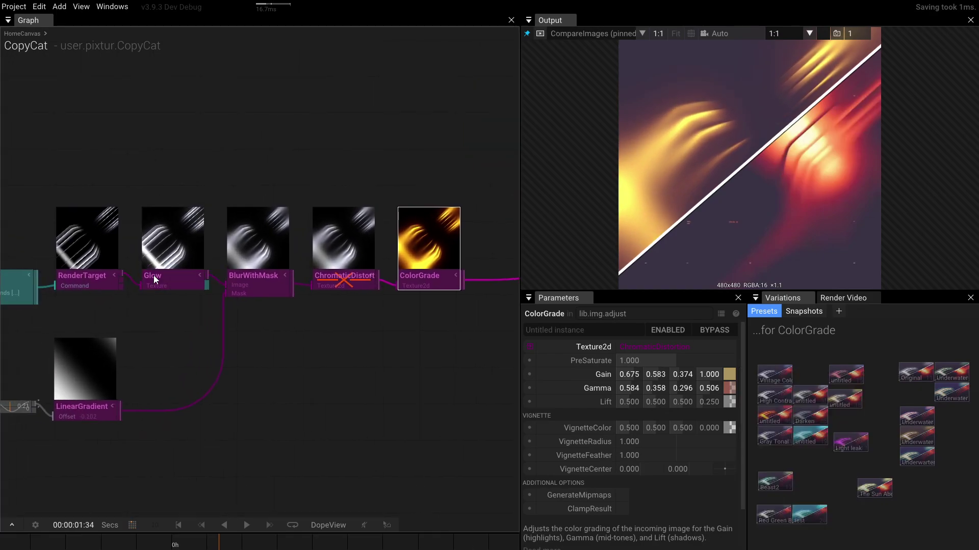
left_click(154, 275)
left_click(901, 418)
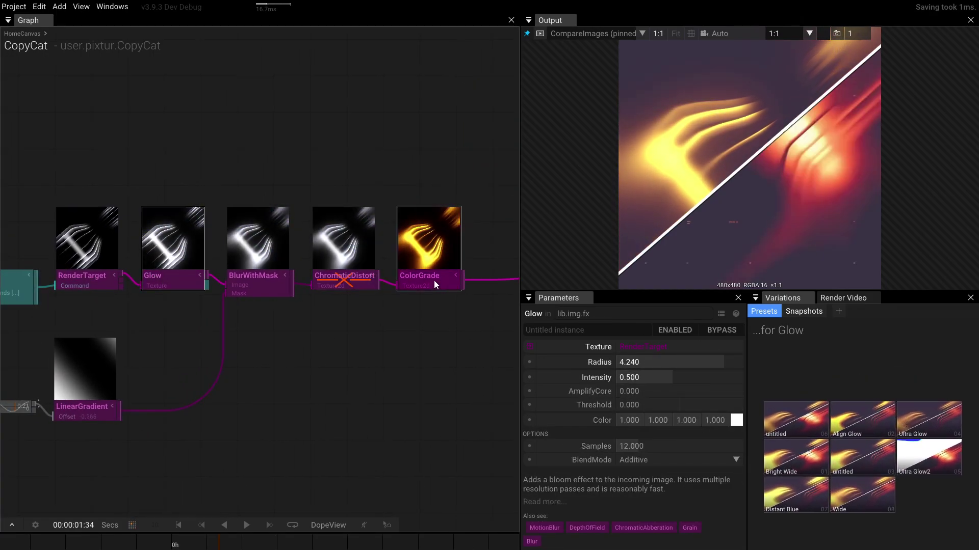
left_click_drag(439, 262, 316, 127)
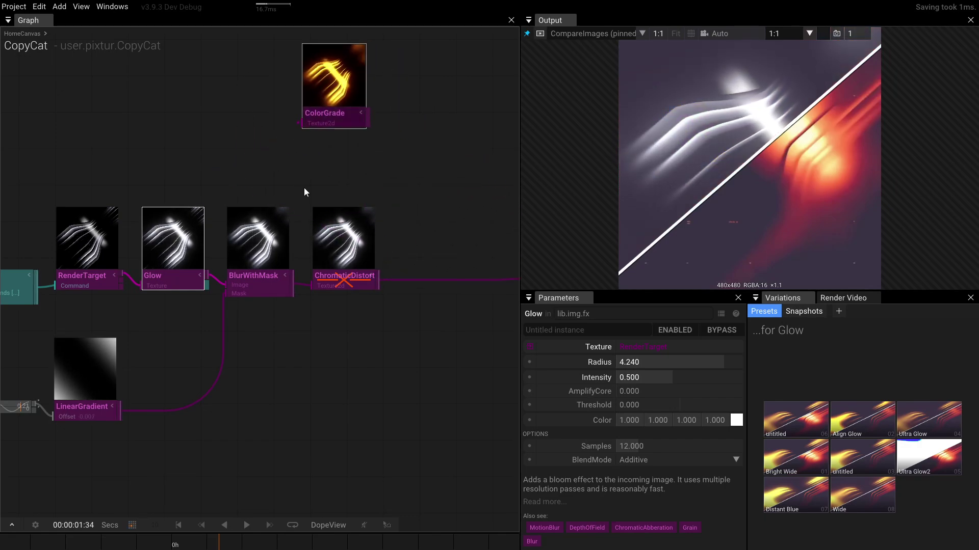
left_click_drag(178, 332, 405, 258)
left_click_drag(271, 286, 371, 285)
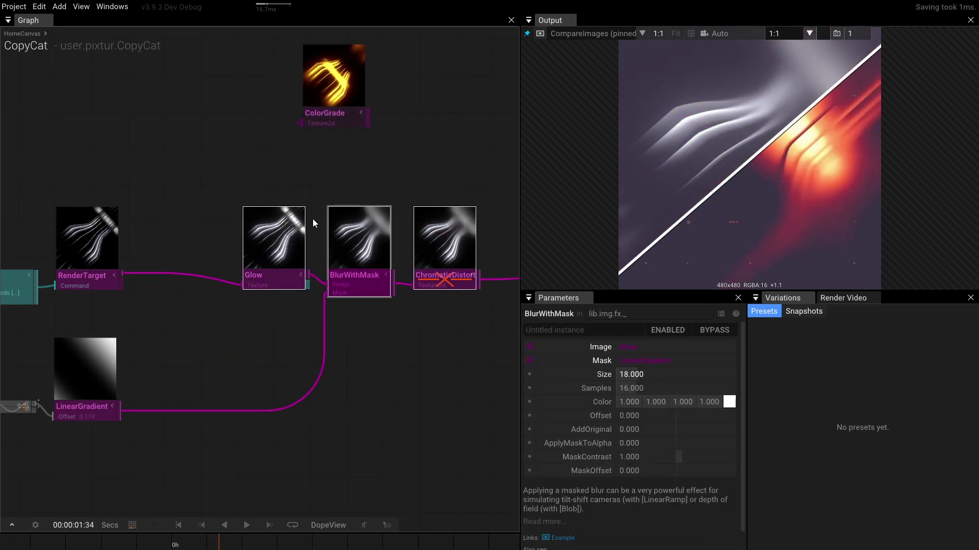
left_click_drag(344, 118, 177, 274)
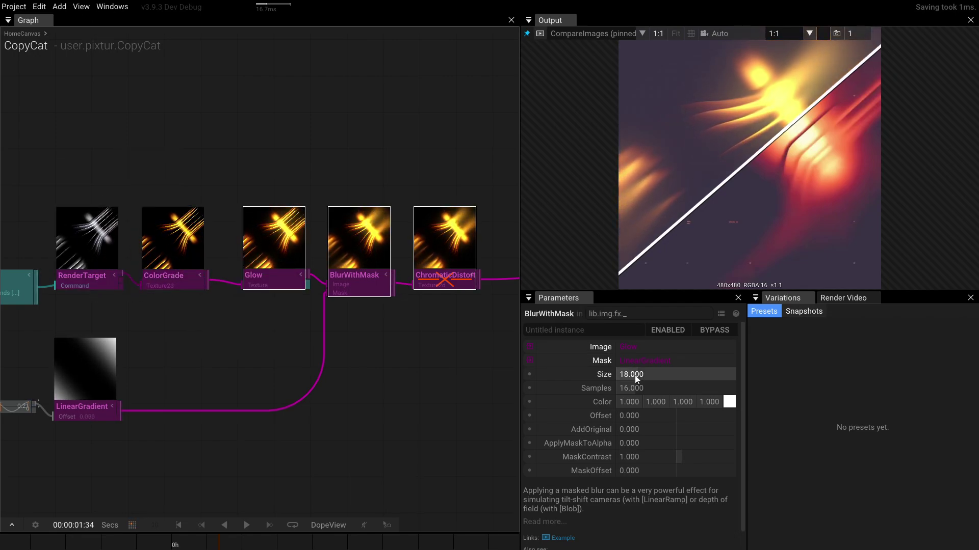
Step: Shift ColorGrade's Gain to a more orange tone of 0.689, 0.478, 0.329, and check Glow's settings
left_click(182, 284)
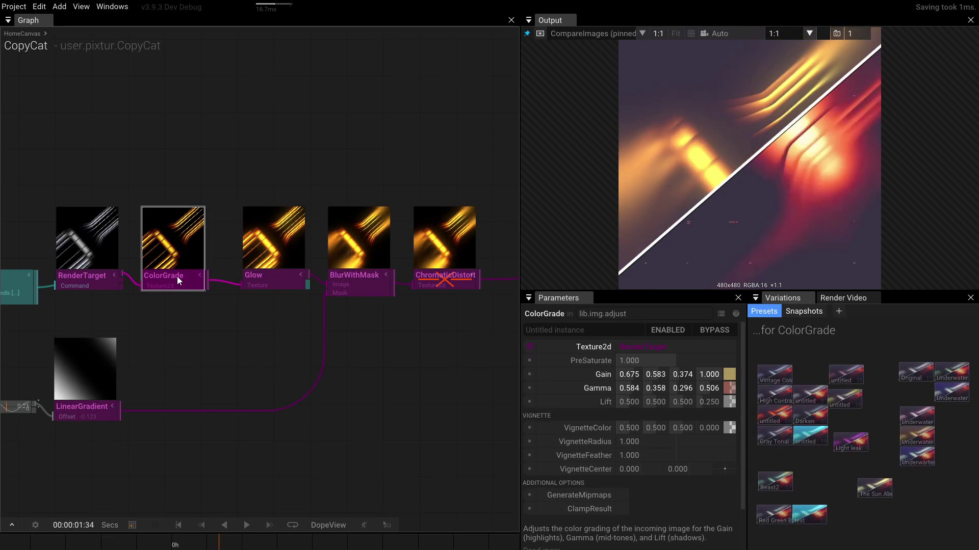
left_click(729, 374)
left_click_drag(793, 402, 858, 413)
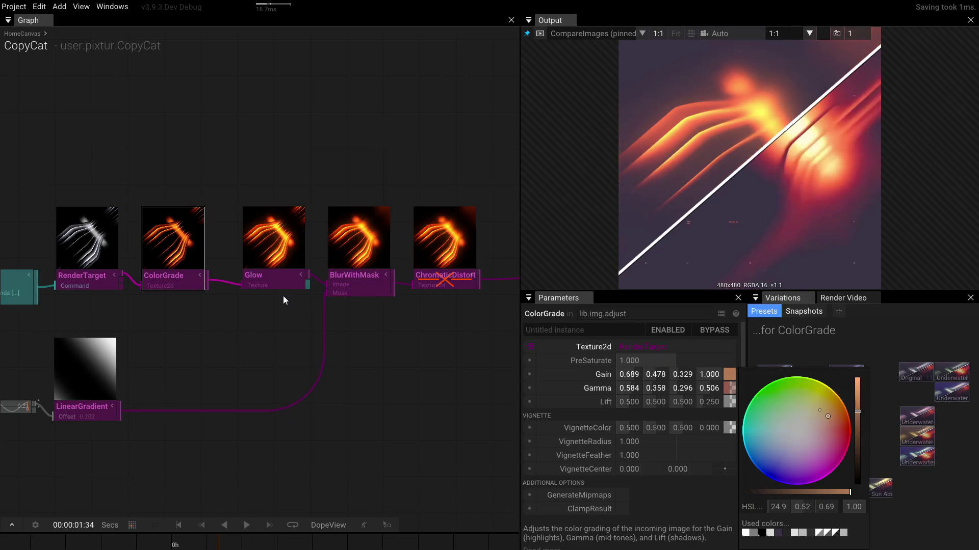
left_click(272, 277)
left_click(285, 278)
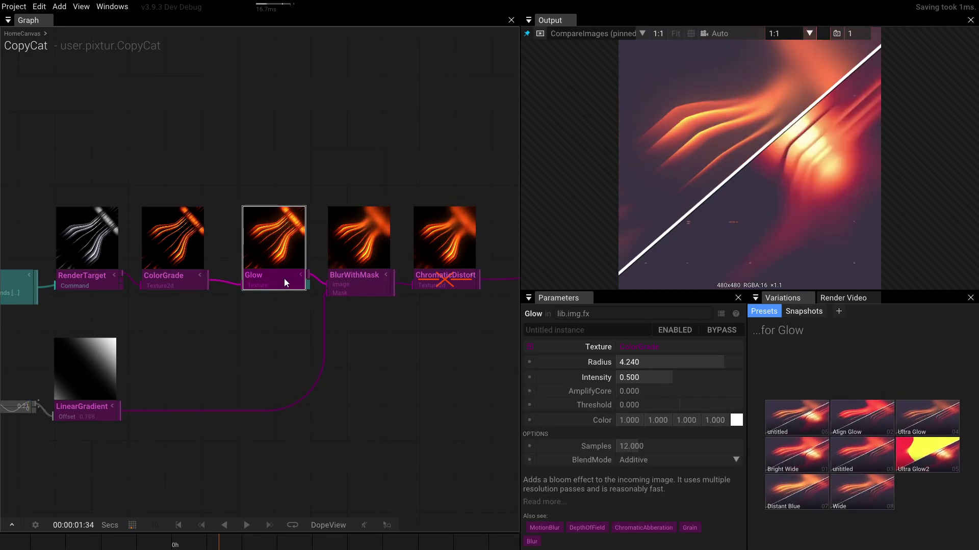
Step: Change the white end stop of RemapColor's Gradient to a pale pink tint
left_click_drag(370, 338, 250, 331)
left_click(360, 356)
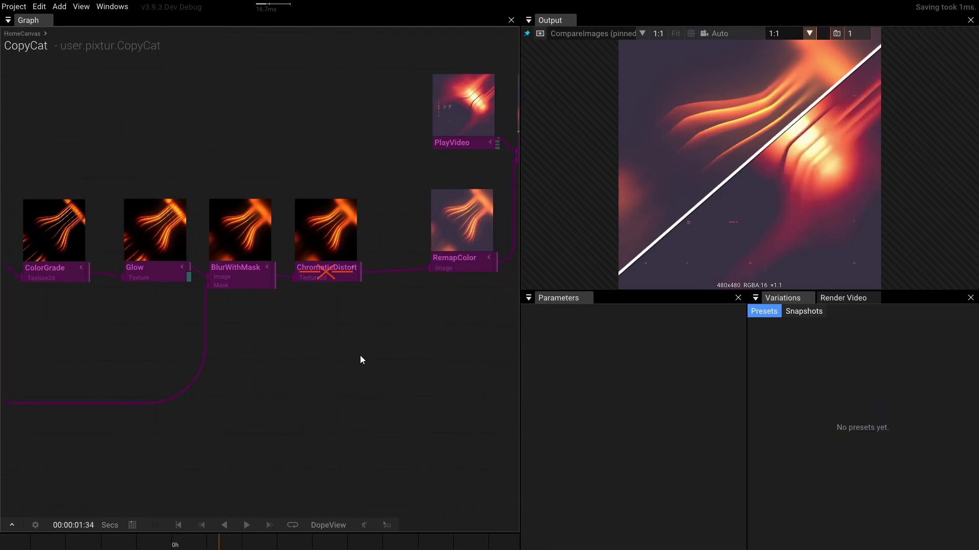
left_click(475, 258)
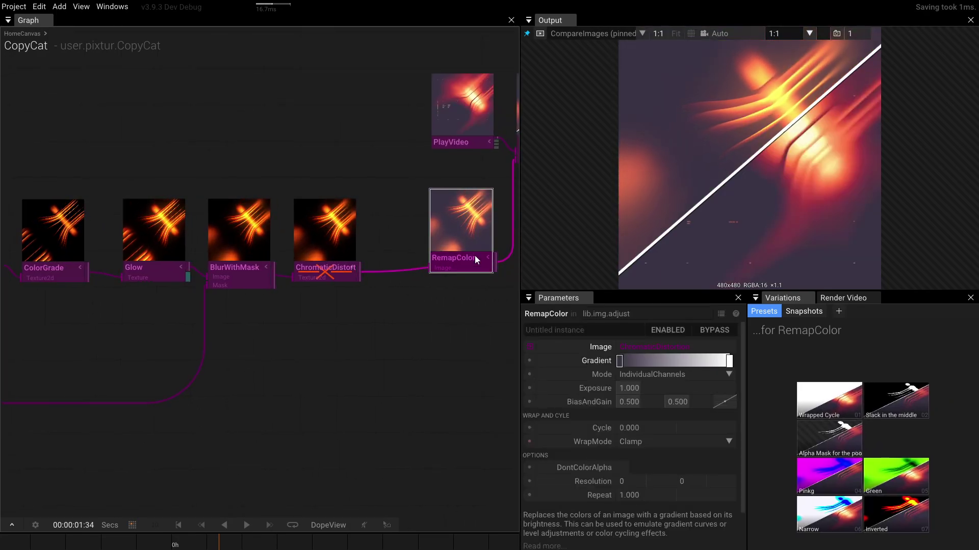
left_click(729, 363)
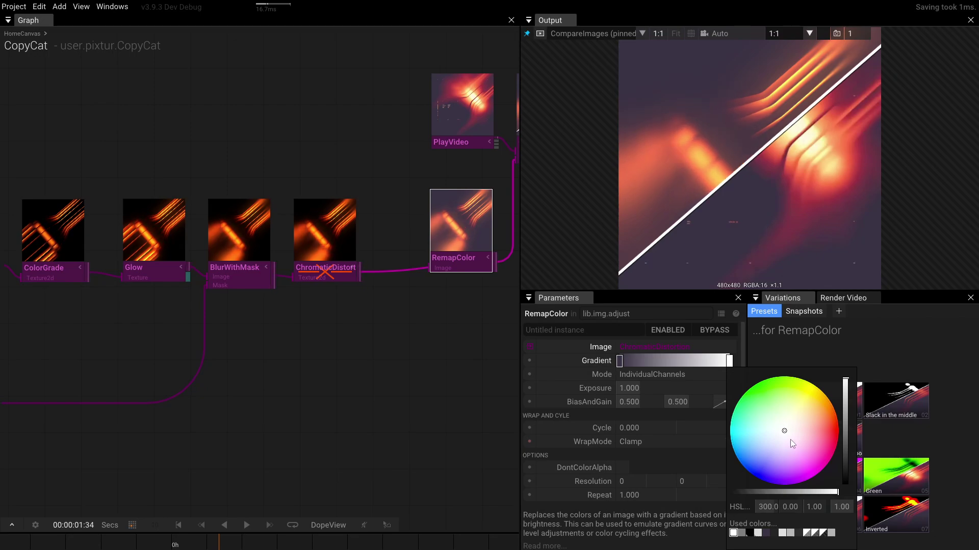
left_click(802, 428)
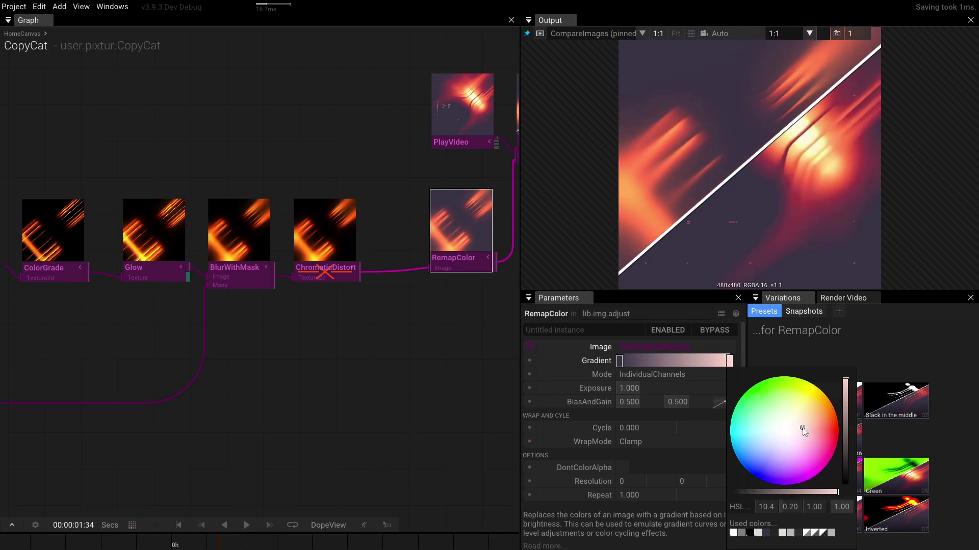
left_click_drag(802, 427, 806, 426)
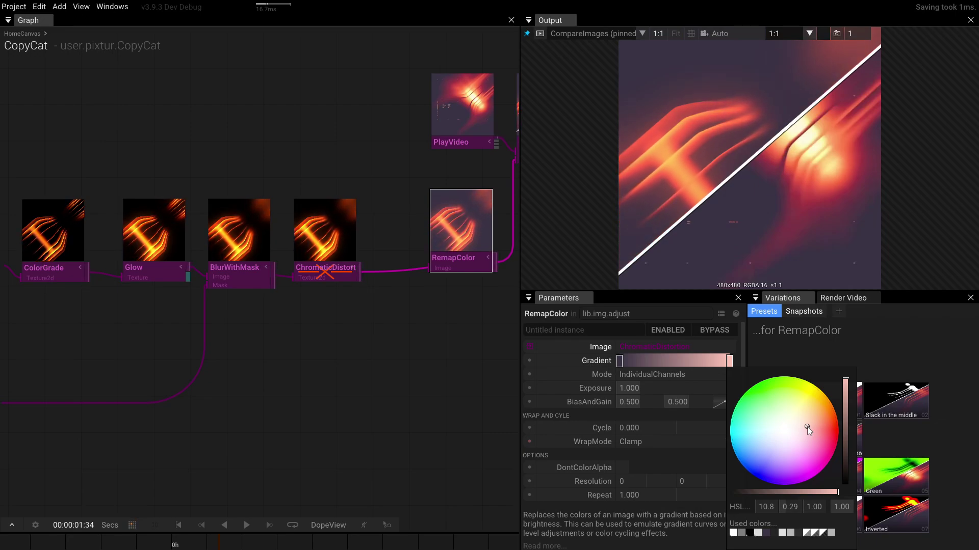
left_click_drag(806, 427, 800, 427)
Step: Add a stop near the light end of RemapColor's Gradient and tint it warm beige at HSL 26.9, 0.19, 0.88
left_click(715, 355)
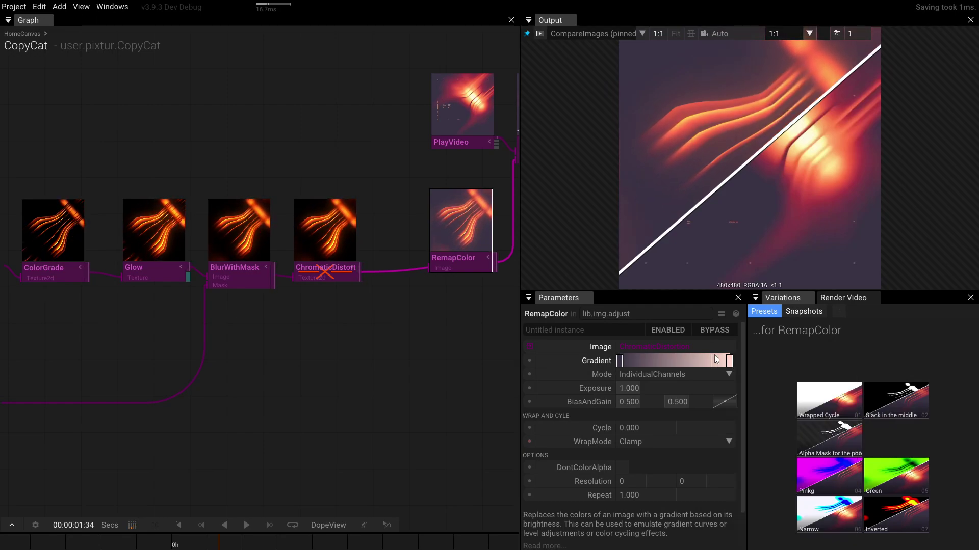
left_click(713, 362)
left_click(714, 362)
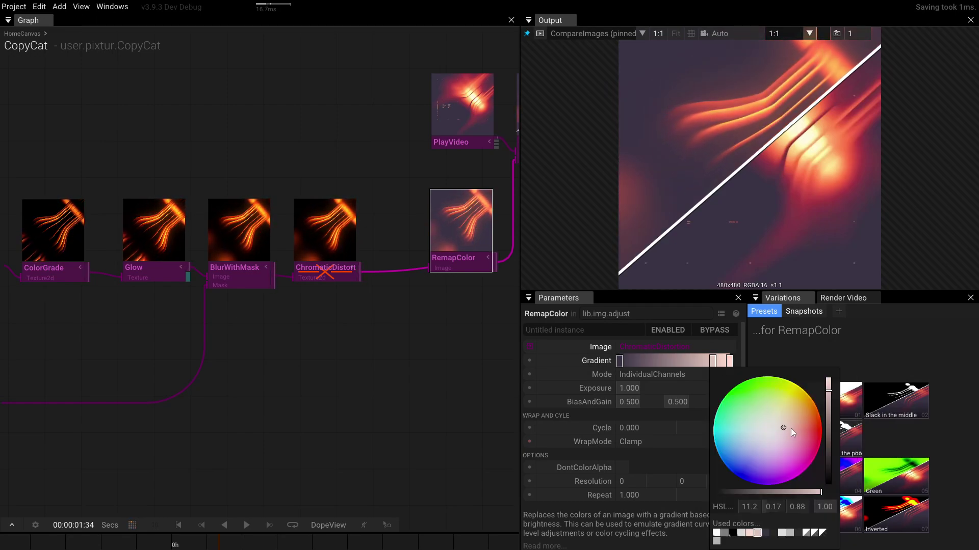
left_click_drag(791, 428, 783, 423)
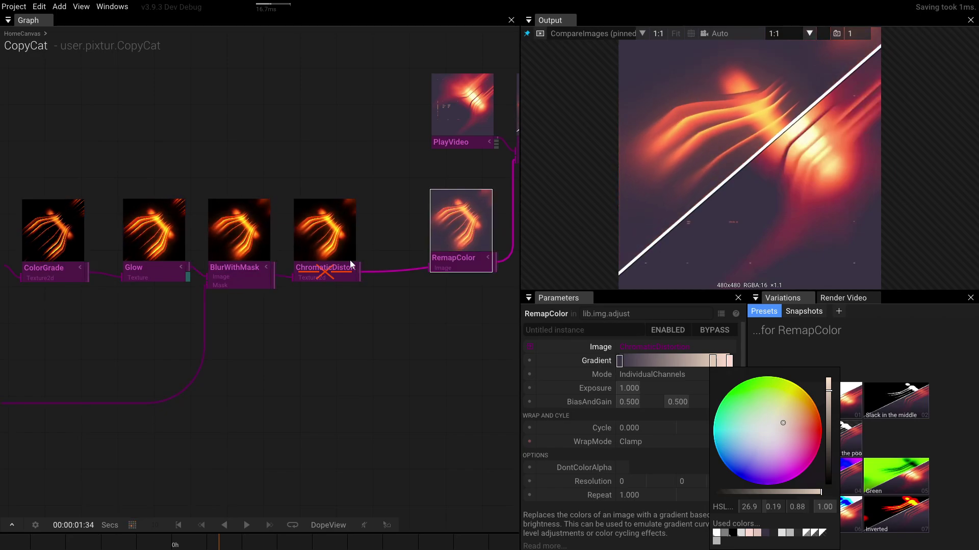
Step: Pull ColorGrade out of the chain, shift Glow, BlurWithMask and ChromaticDistortion back toward RenderTarget, and reinsert ColorGrade between ChromaticDistortion and RemapColor
left_click_drag(85, 268, 243, 101)
left_click_drag(458, 144, 219, 252)
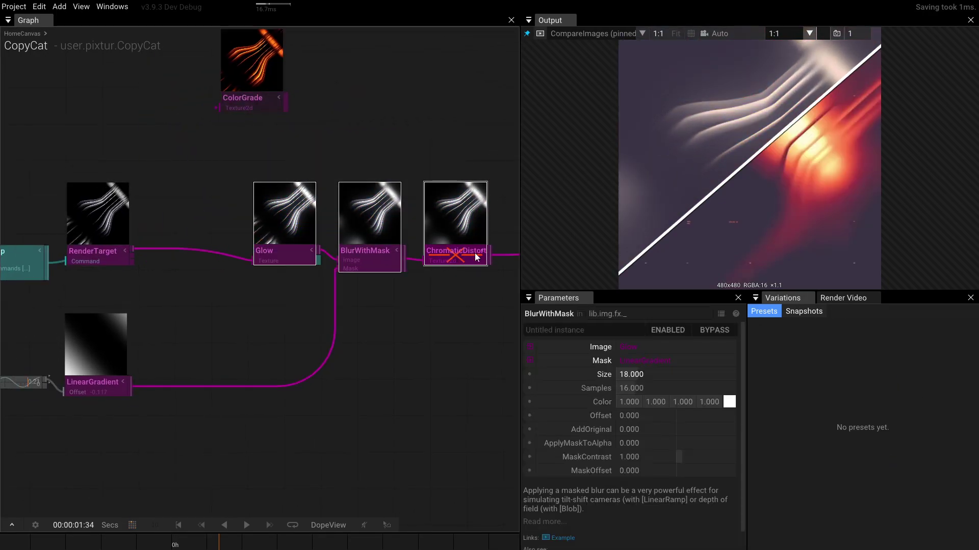
left_click_drag(475, 253, 367, 256)
left_click_drag(268, 97, 460, 257)
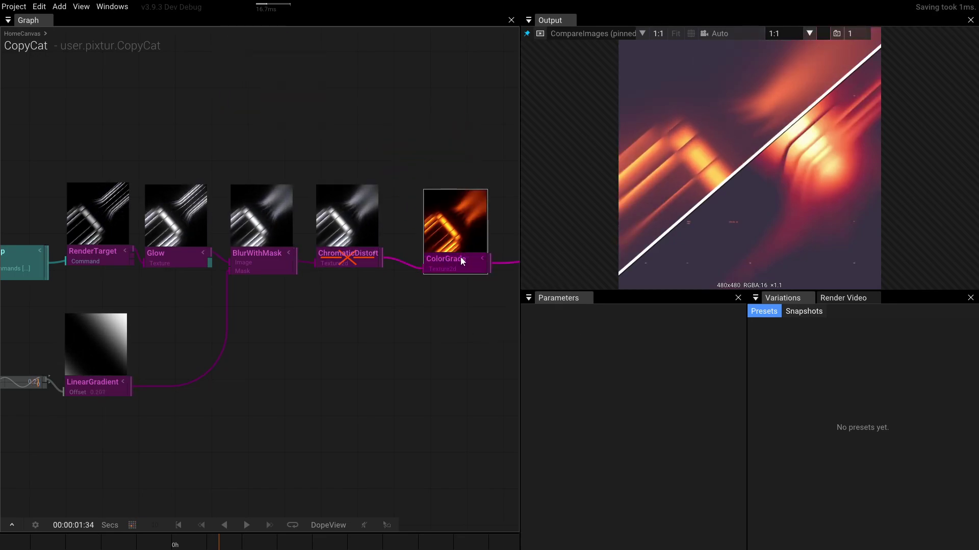
Step: Preview ColorGrade's result alone in the output, and return the output to CompareImages
left_click(452, 258)
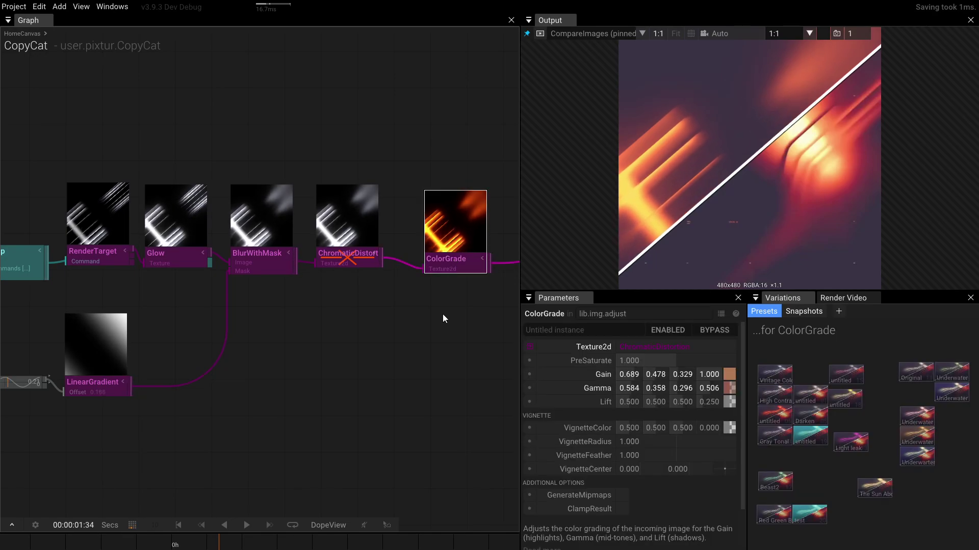
left_click_drag(442, 315, 339, 321)
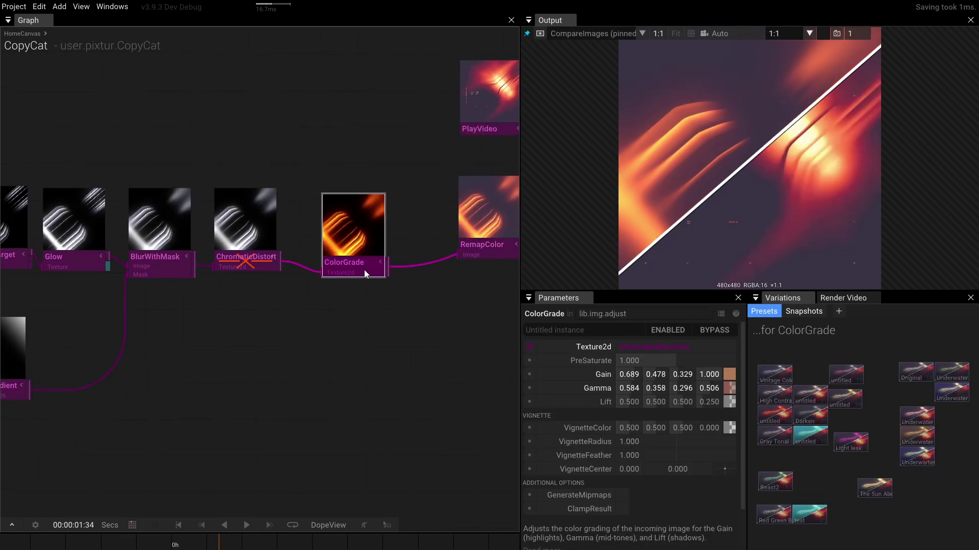
key("p")
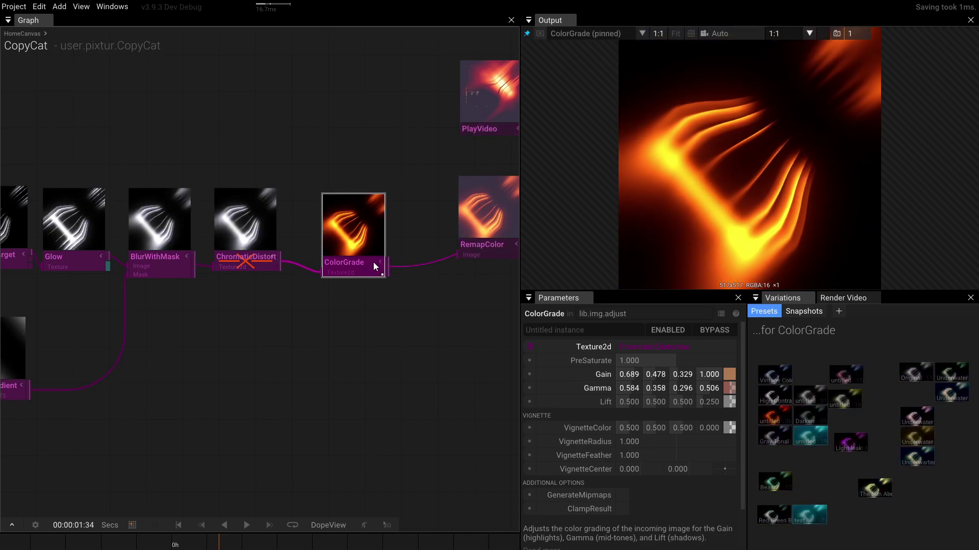
left_click_drag(427, 307, 373, 298)
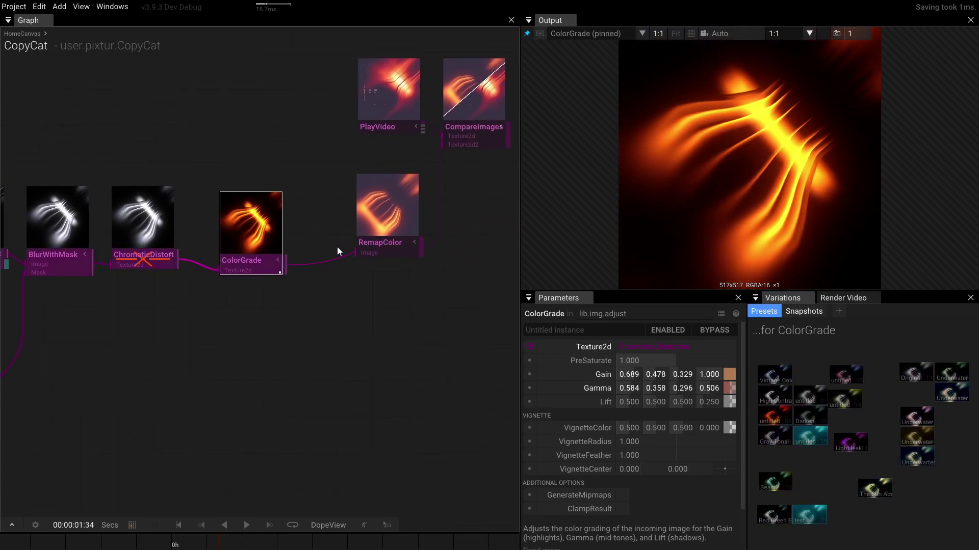
left_click(451, 136)
key("p")
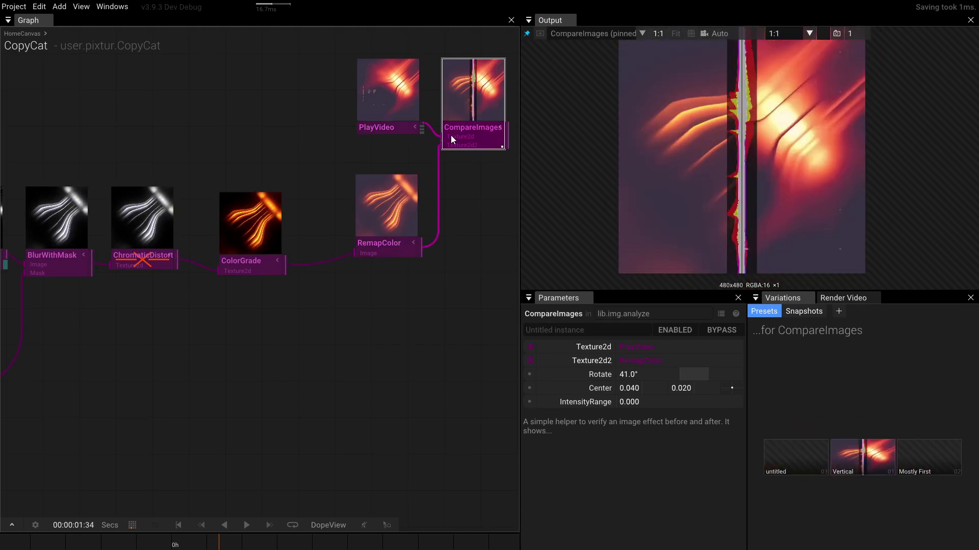
Step: Bypass RemapColor and tint ColorGrade's Lift pinkish purple at 0.569, 0.403, 0.518
left_click(379, 239)
key("ctrl+b")
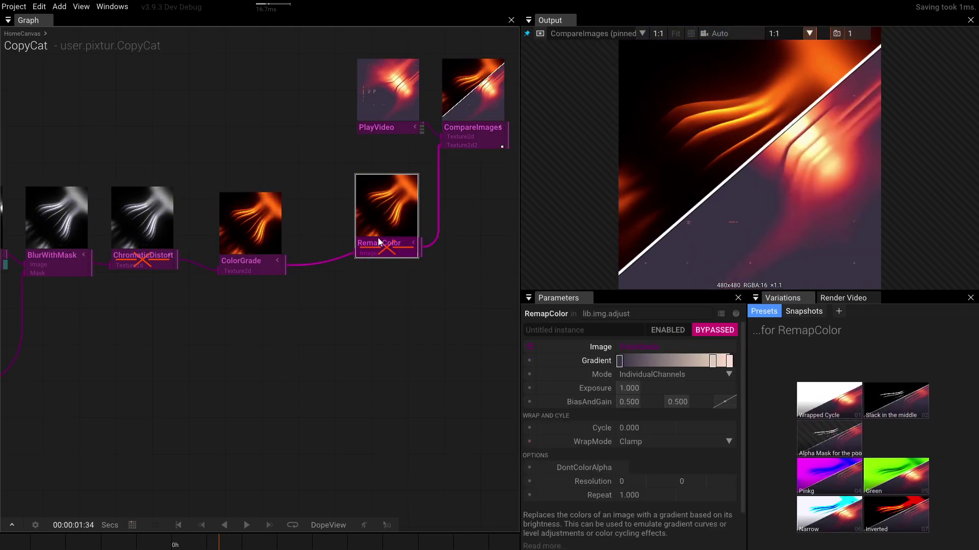
left_click(256, 264)
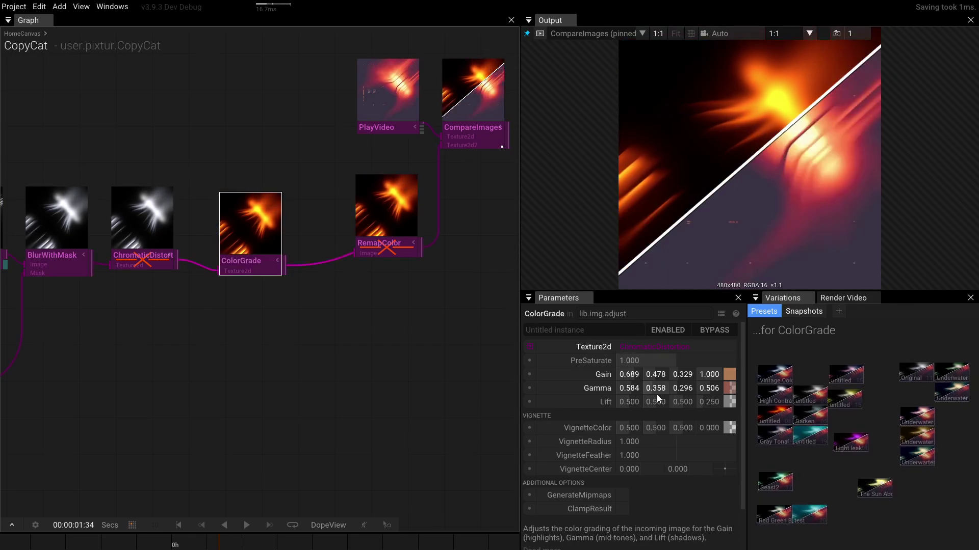
left_click(728, 402)
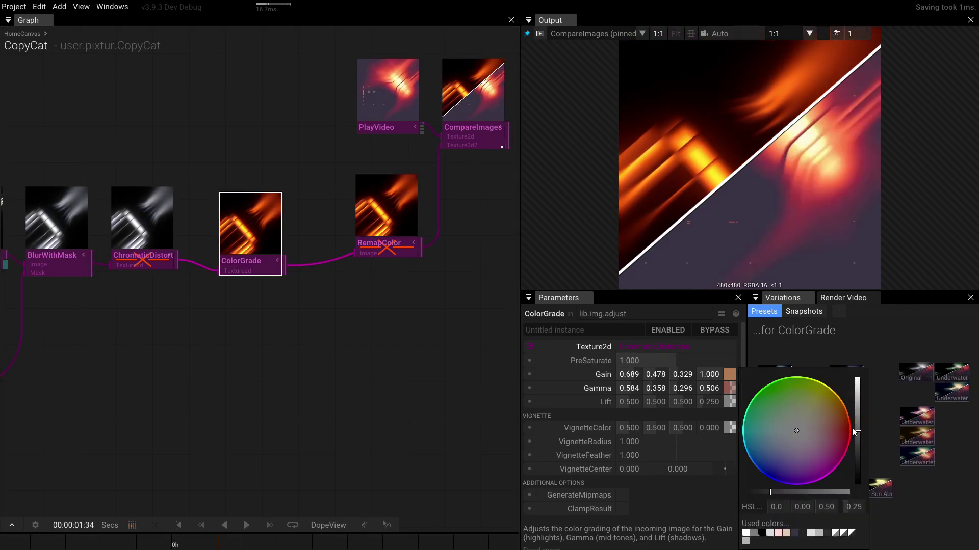
left_click_drag(861, 432, 861, 427)
mouse_move(797, 431)
left_mouse_down()
mouse_move(807, 435)
mouse_move(793, 452)
mouse_move(814, 446)
left_mouse_up()
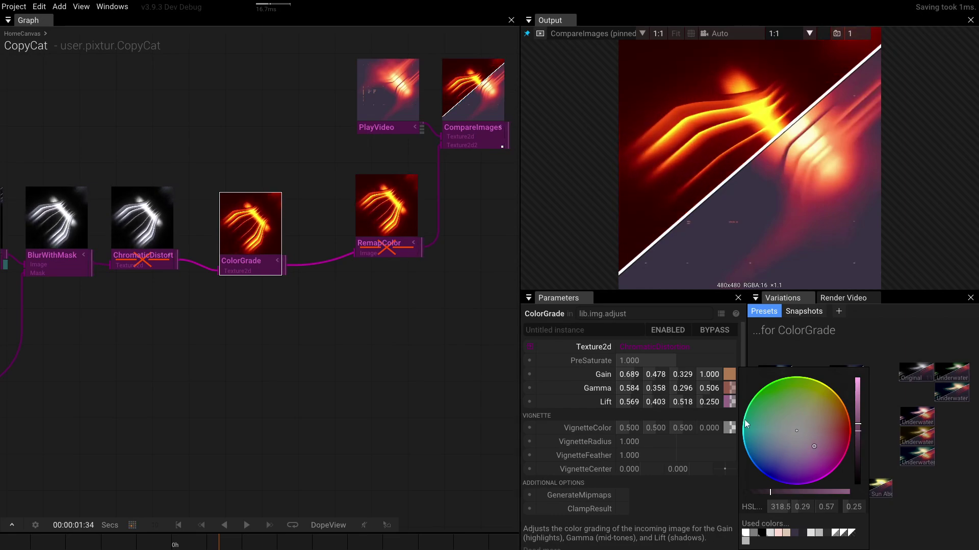
Step: Reset ColorGrade's Gain and Gamma to their defaults and soften Lift to 0.656, 0.600, 0.632
left_click(600, 375)
left_click(597, 386)
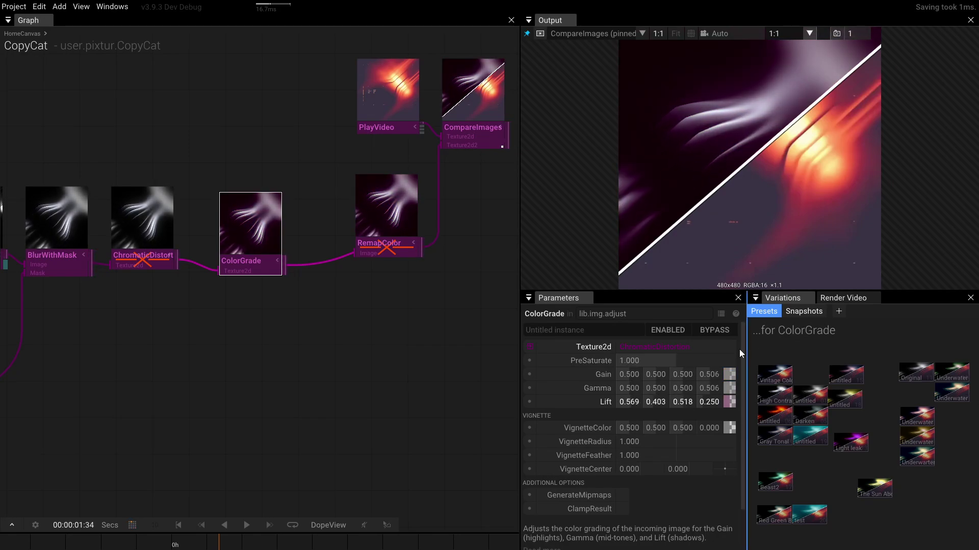
left_click(730, 402)
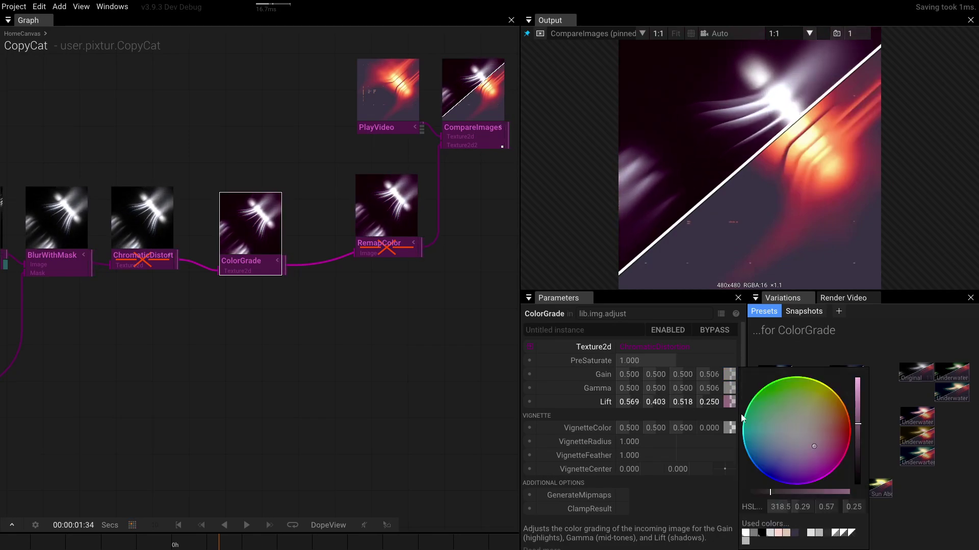
left_click_drag(815, 445, 858, 419)
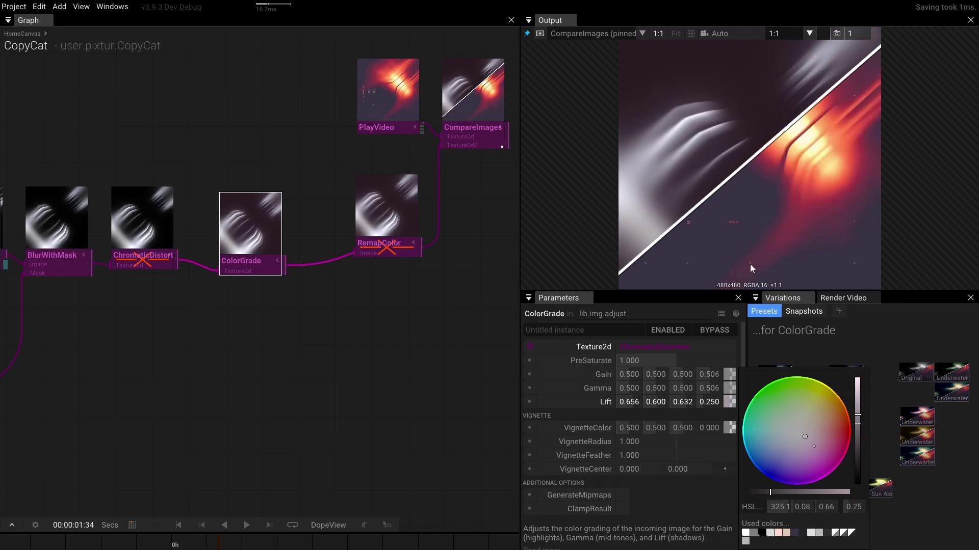
Step: Sample the reference image's dark background as ColorGrade's Lift color and brighten it to 0.509, 0.456, 0.608 with alpha 1.000
left_click(729, 402)
key("alt")
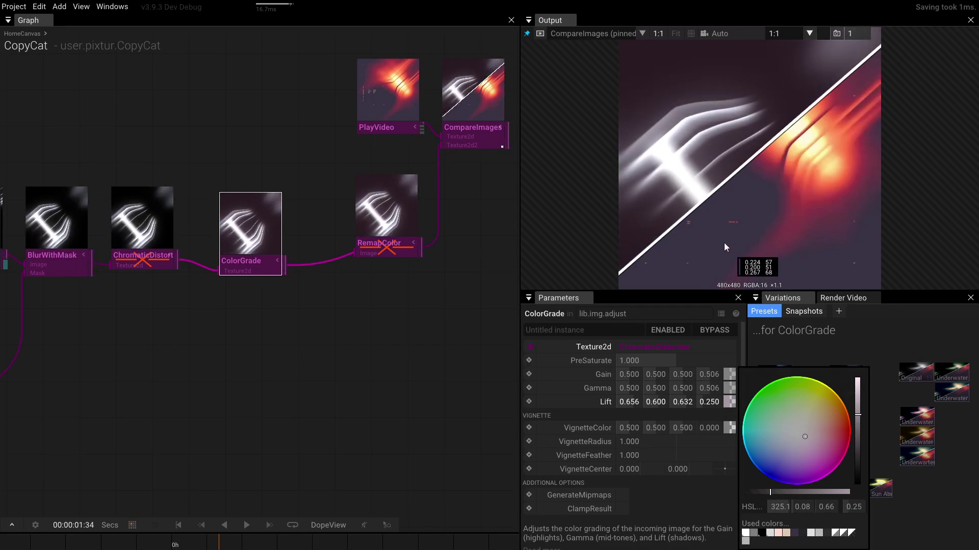
left_click(724, 243)
left_click_drag(859, 453, 862, 420)
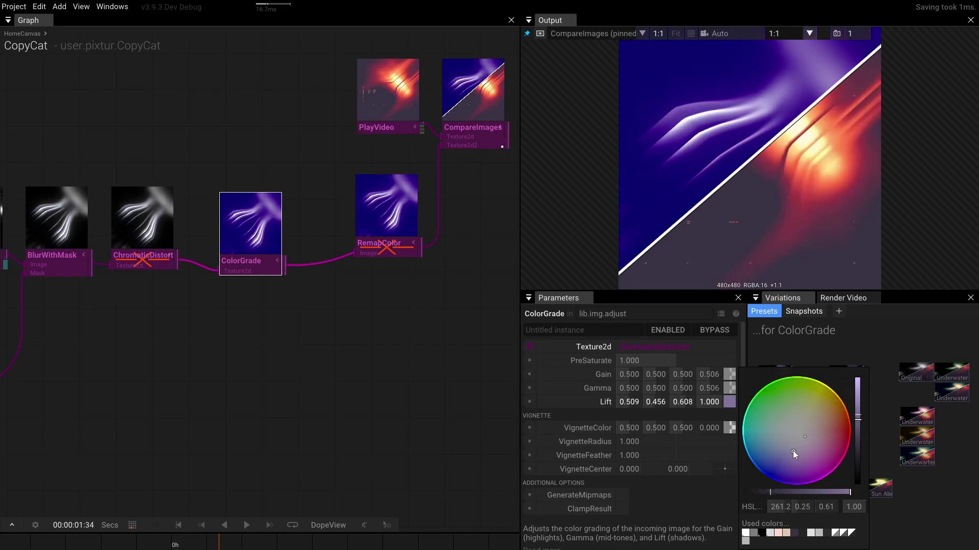
Step: Desaturate and darken ColorGrade's Lift to 0.550, 0.542, 0.565 to match the reference background
left_click(780, 508)
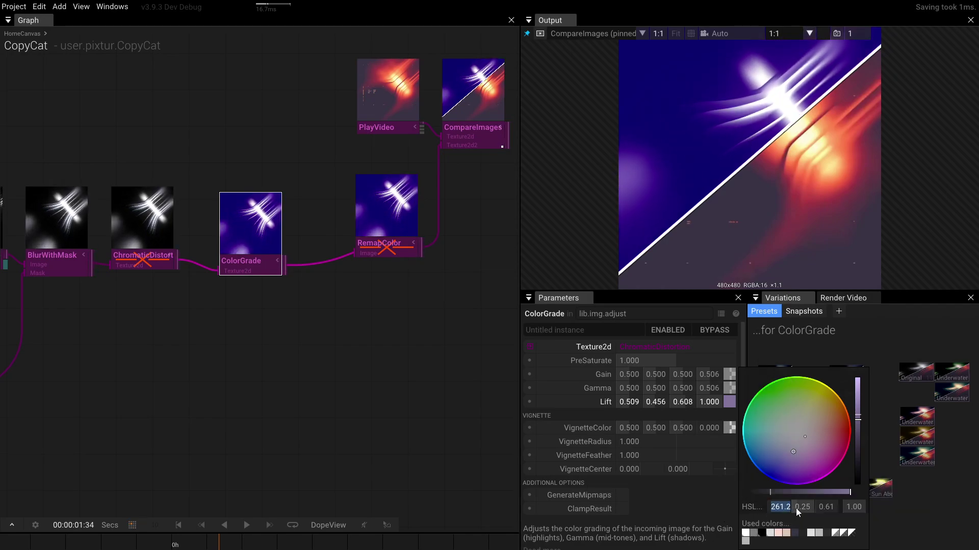
left_click_drag(798, 509, 731, 501)
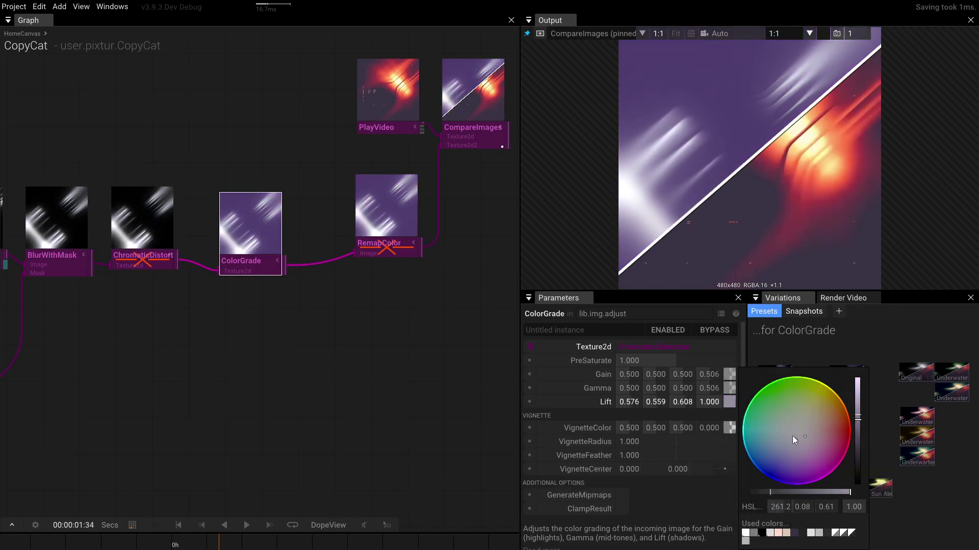
left_click_drag(859, 418, 859, 427)
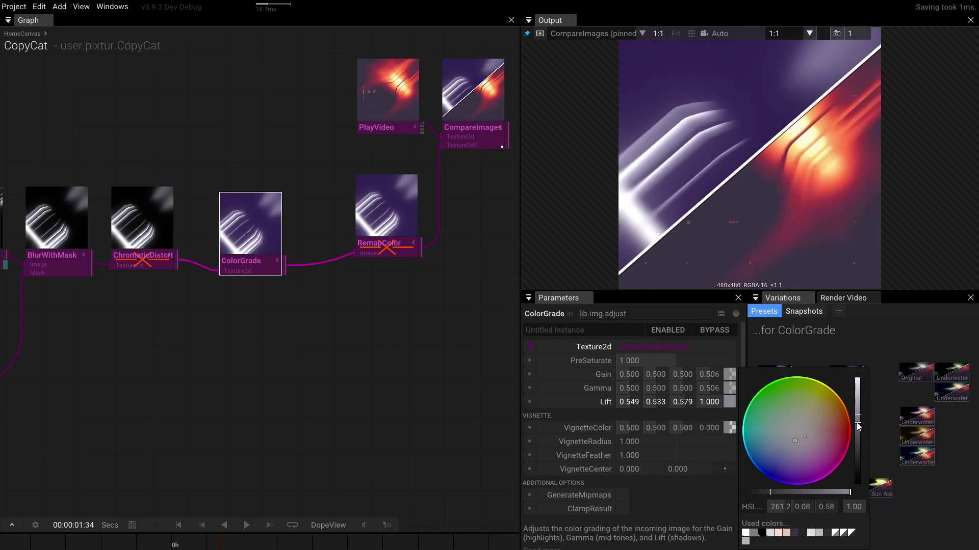
left_click_drag(802, 506, 784, 503)
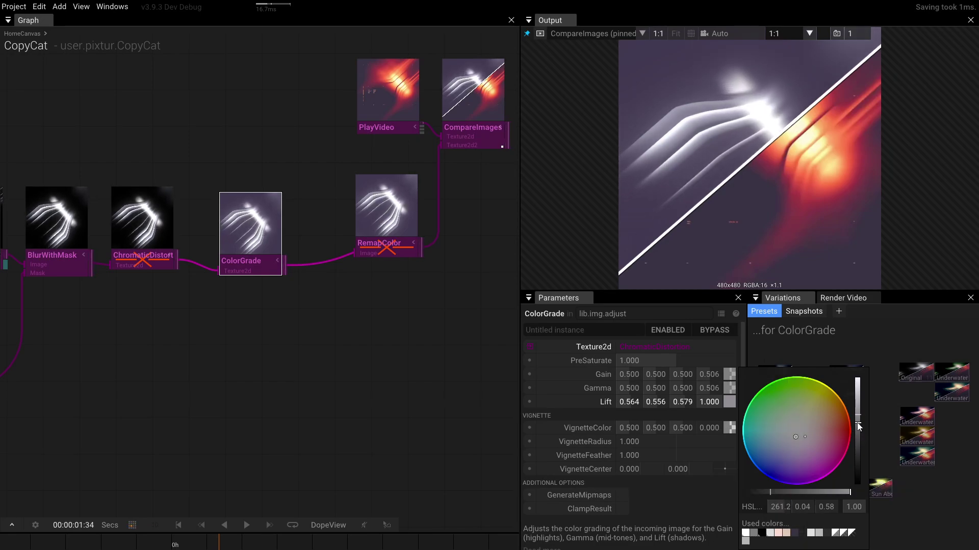
left_click_drag(859, 427, 859, 429)
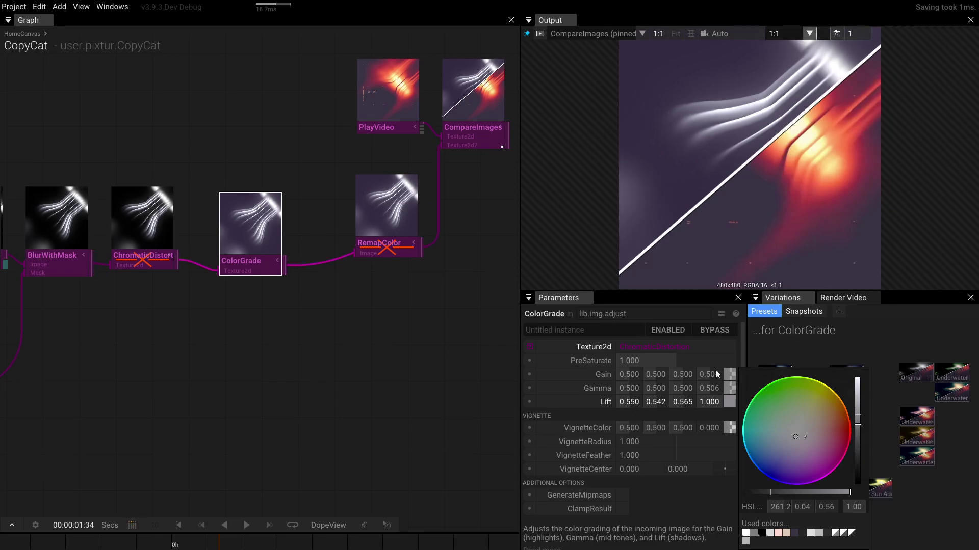
Step: Set ColorGrade's Gain to a warm 0.684, 0.586, 0.472 and its Gamma to a reddish brown 0.500, 0.353, 0.264
left_click(730, 375)
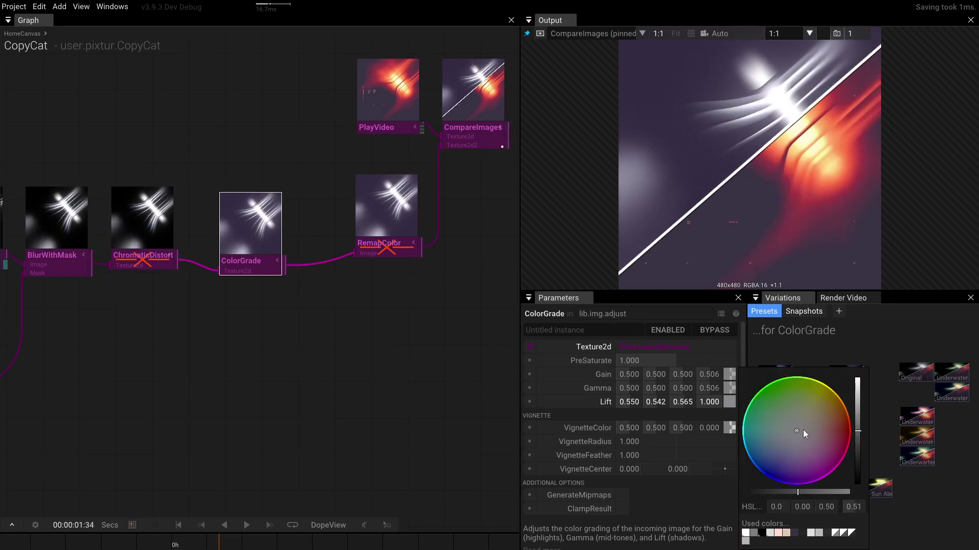
left_click_drag(817, 420, 858, 412)
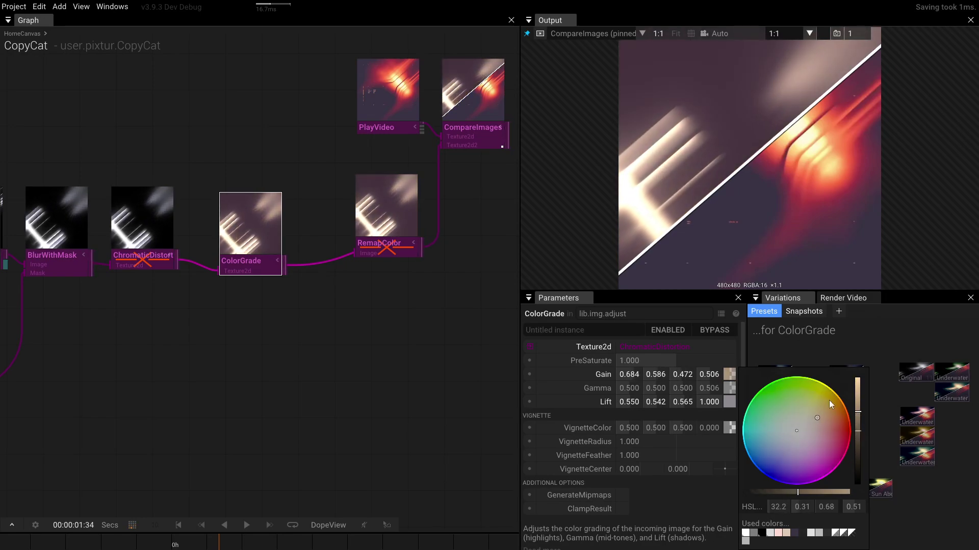
left_click_drag(200, 287, 266, 293)
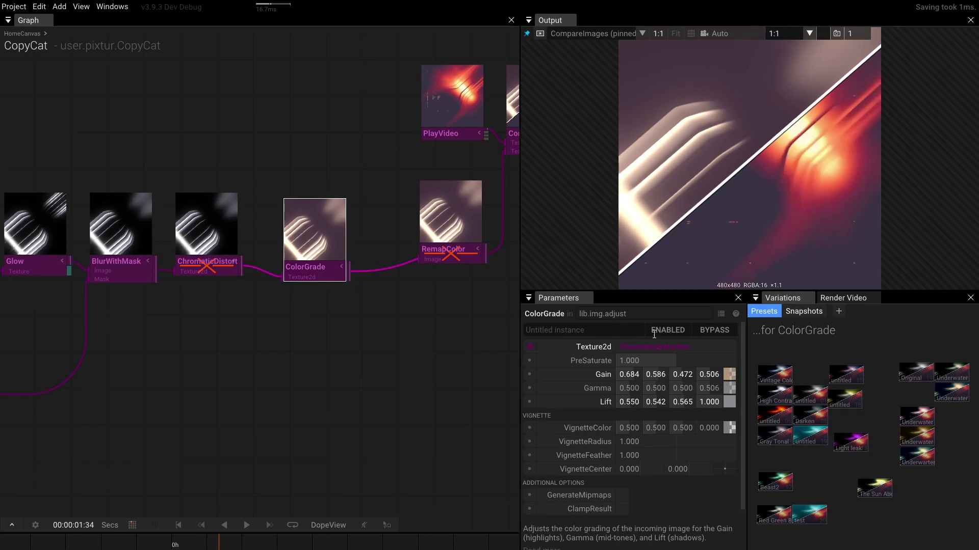
left_click(728, 387)
left_click_drag(817, 431, 827, 418)
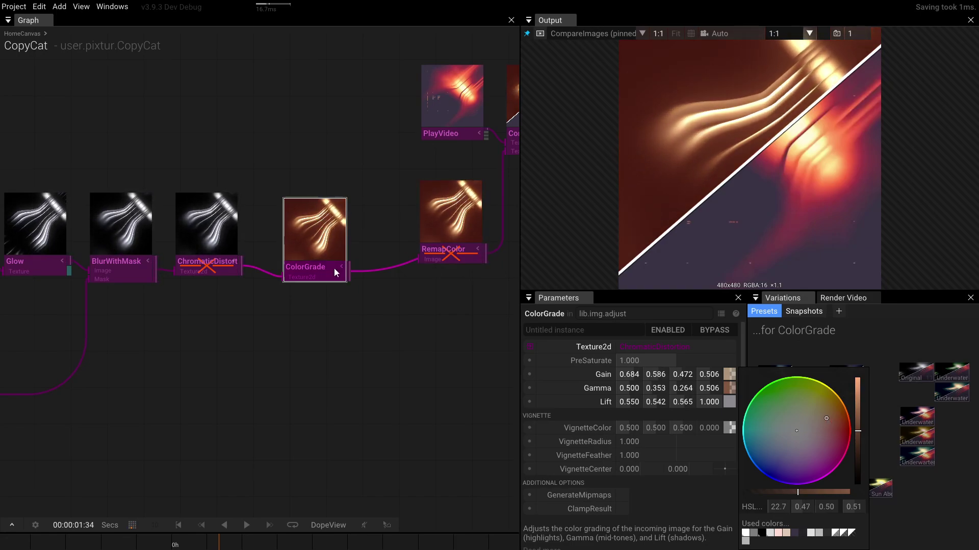
Step: Darken ColorGrade's Lift and shift it slightly toward blue, to 0.531, 0.530, 0.545
left_click(298, 269)
left_click(313, 273)
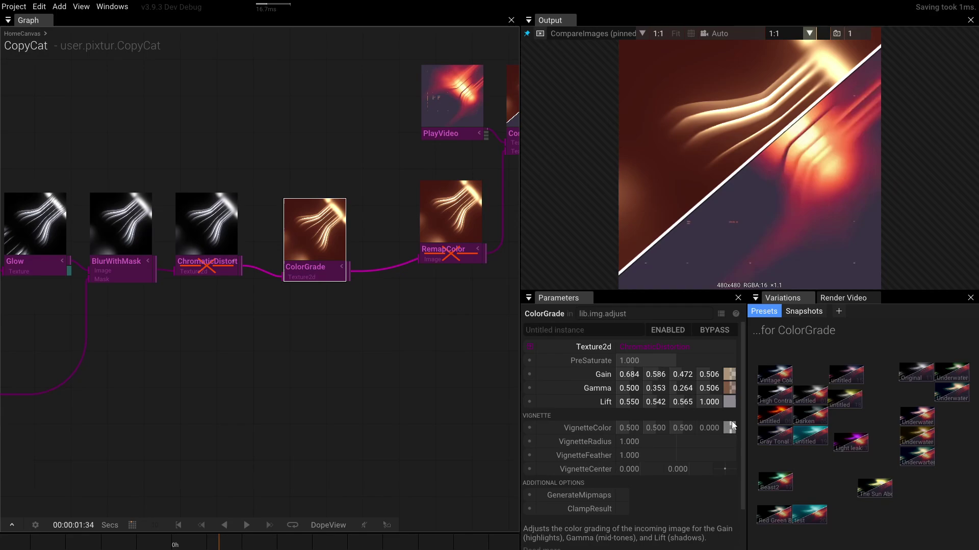
left_click(727, 403)
left_click_drag(855, 420, 857, 428)
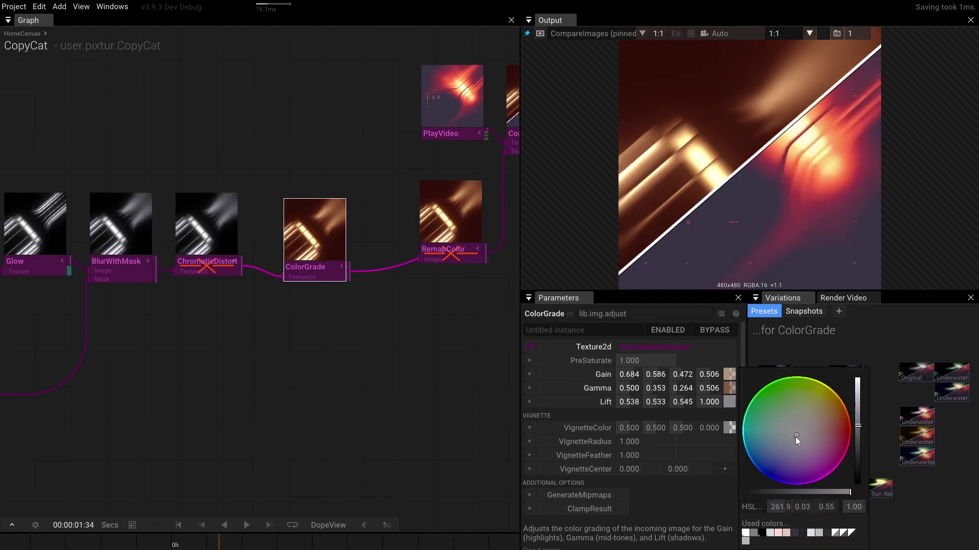
mouse_move(795, 436)
left_mouse_down()
mouse_move(802, 442)
mouse_move(793, 436)
left_mouse_up()
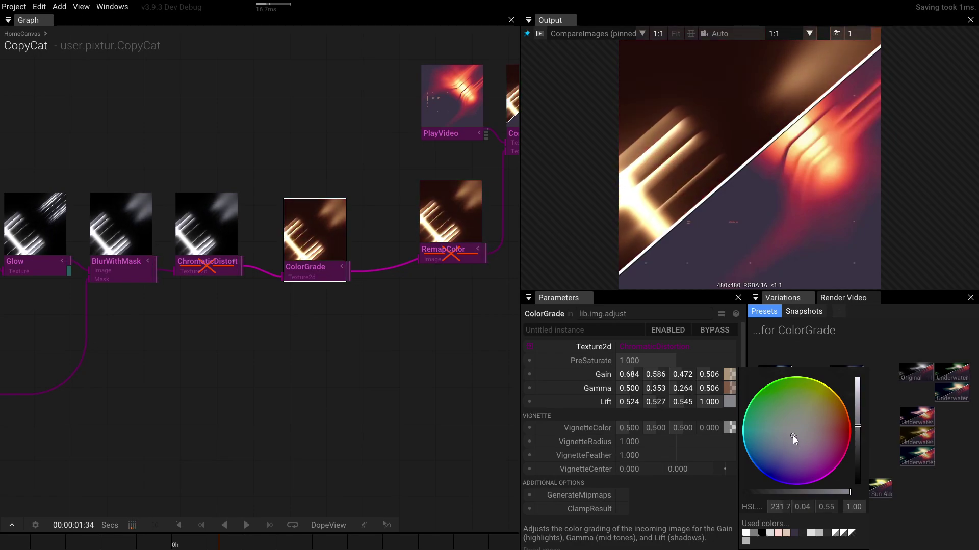
left_click(330, 278)
left_click(301, 274)
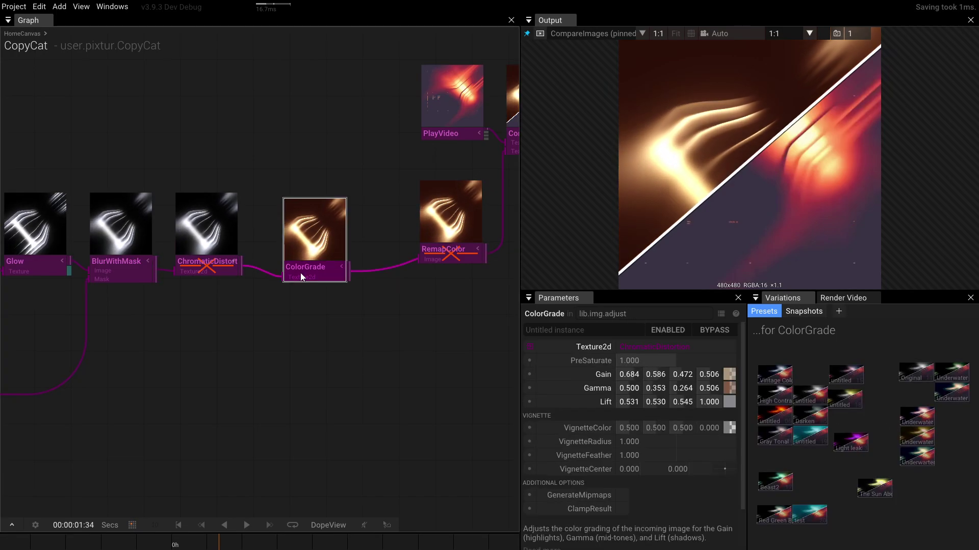
Step: Reduce the saturation of ColorGrade's Gamma to 0.500, 0.483, 0.440
left_click(732, 388)
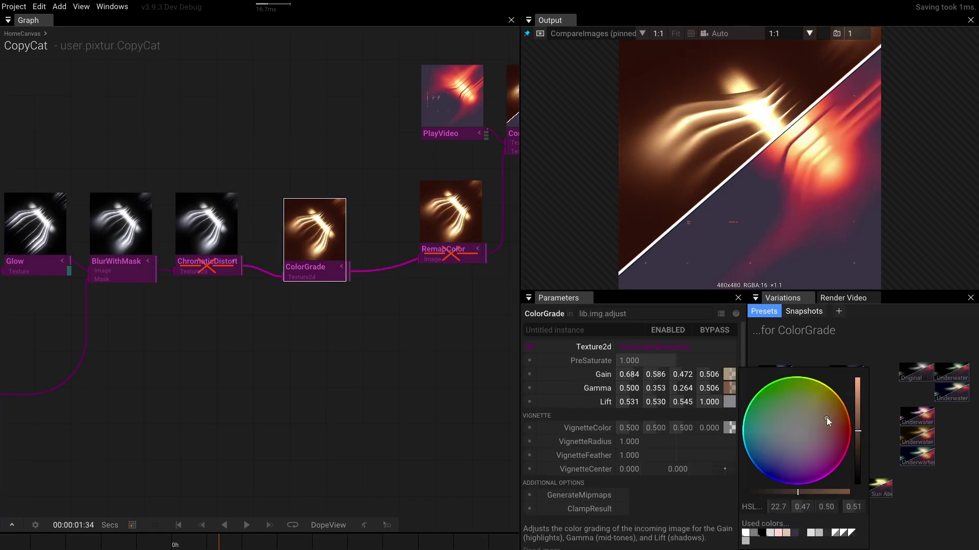
left_click_drag(827, 418, 805, 422)
left_click(325, 278)
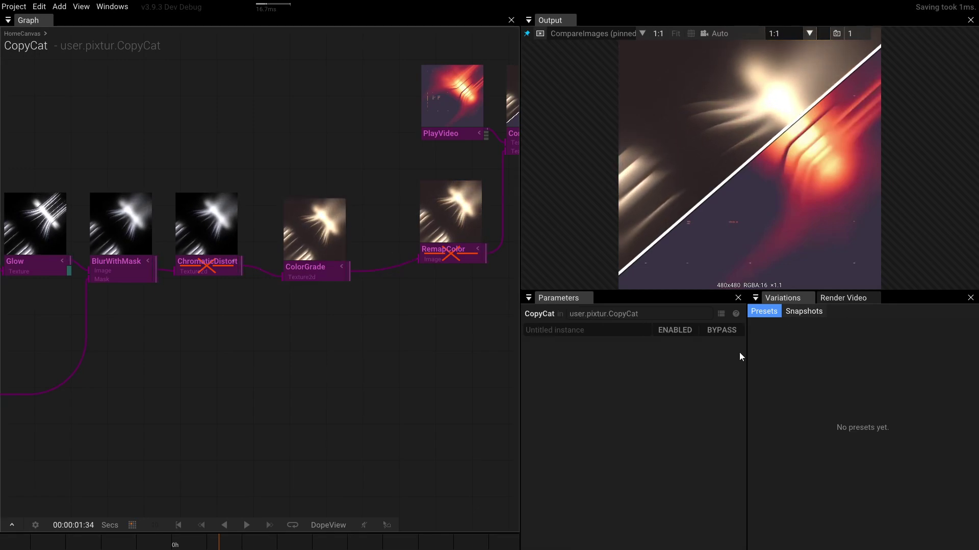
left_click(318, 263)
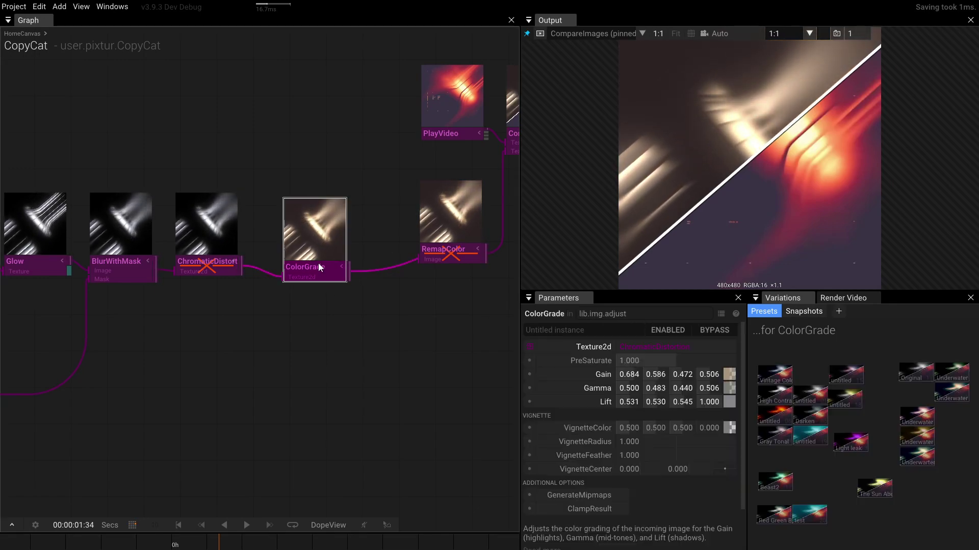
Step: Set ColorGrade's Gain to a more saturated orange, 0.684, 0.396, 0.263, and reset its Lift to the default
left_click(729, 374)
left_click_drag(824, 416, 833, 418)
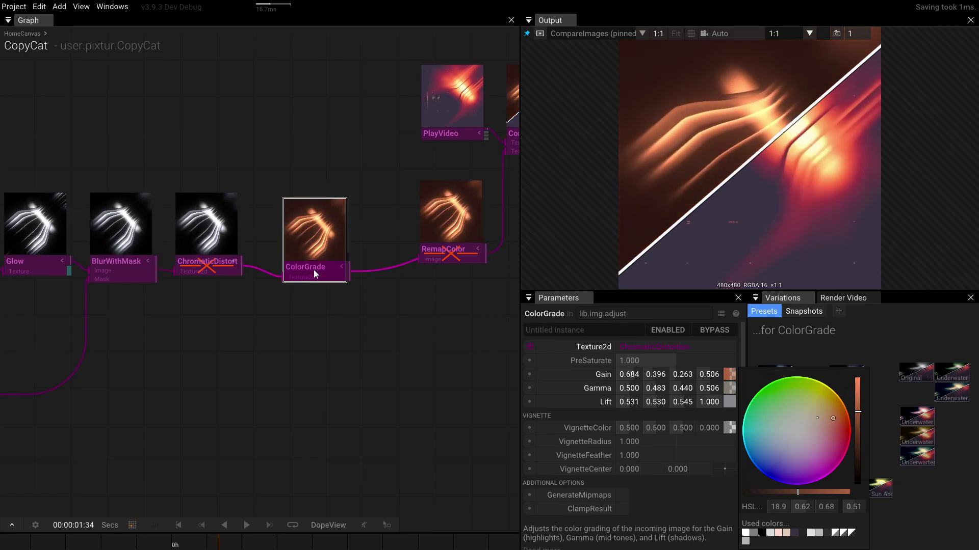
left_click(330, 269)
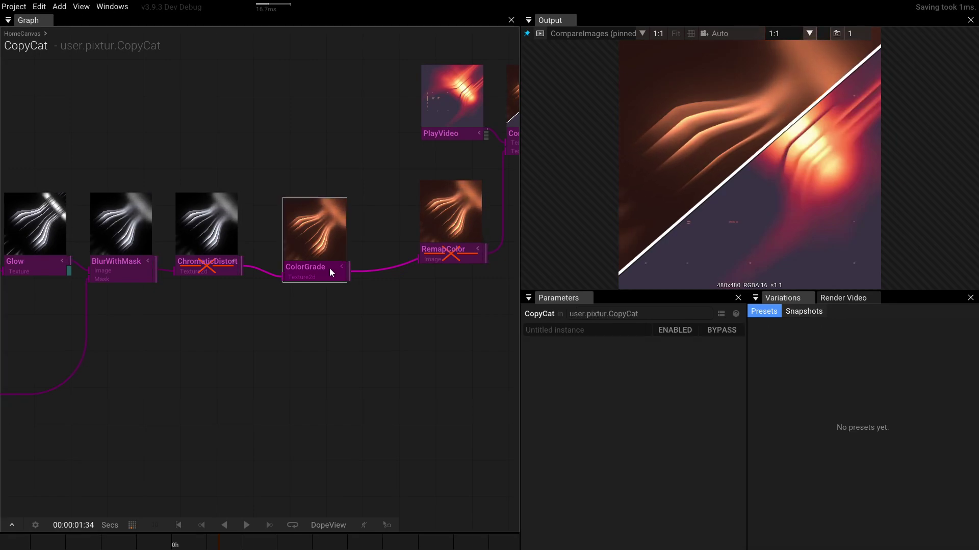
left_click(329, 270)
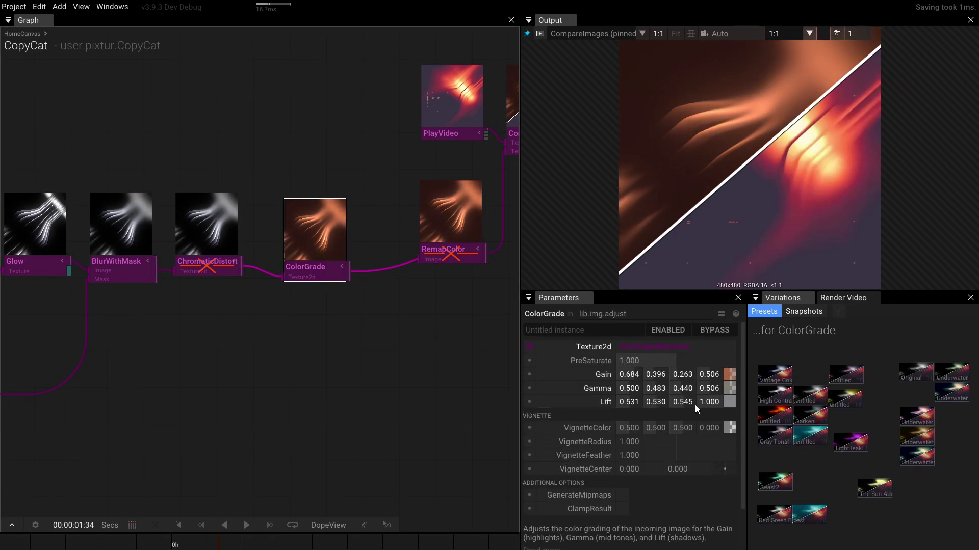
left_click(598, 403)
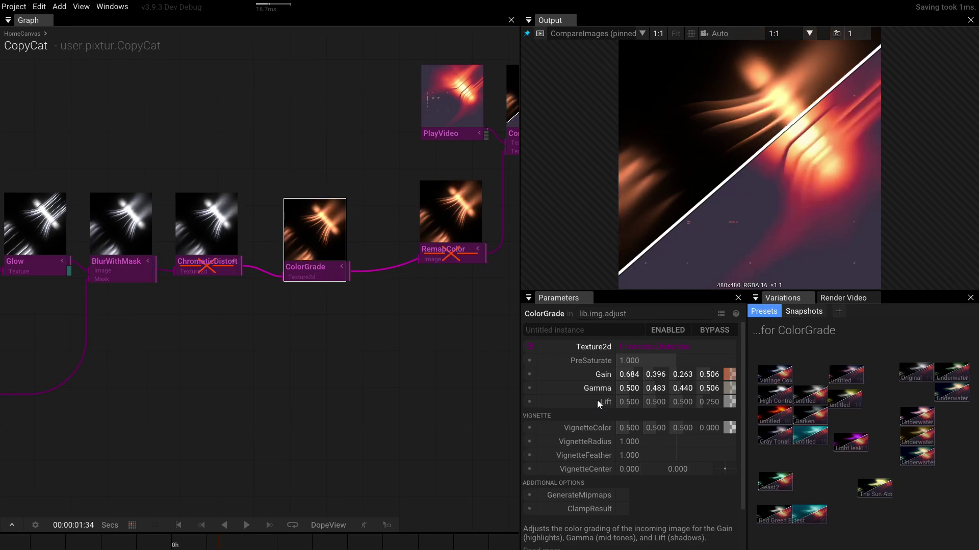
Step: Turn off the bypass on RemapColor so its gradient is applied after ColorGrade
scroll(332, 283, "right", 3)
left_click(359, 239)
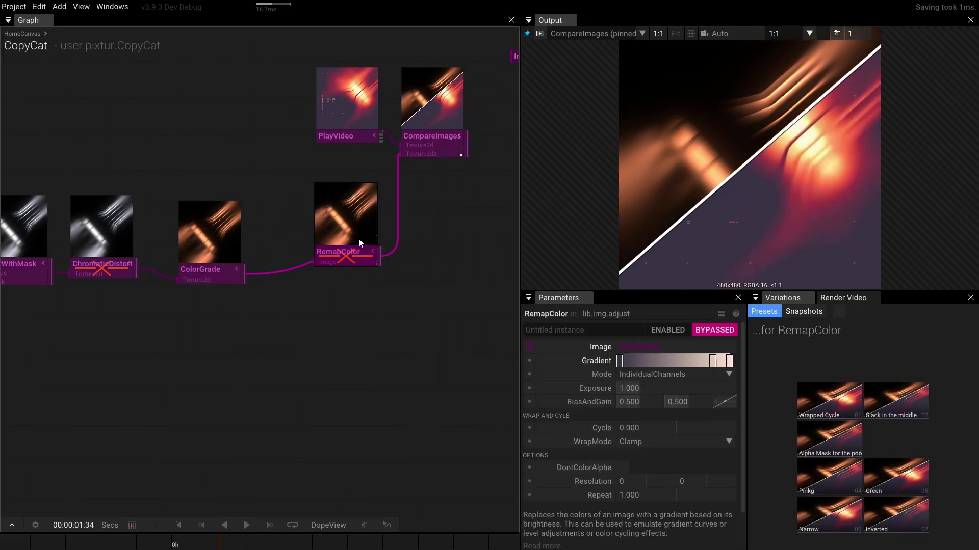
key("shift+b")
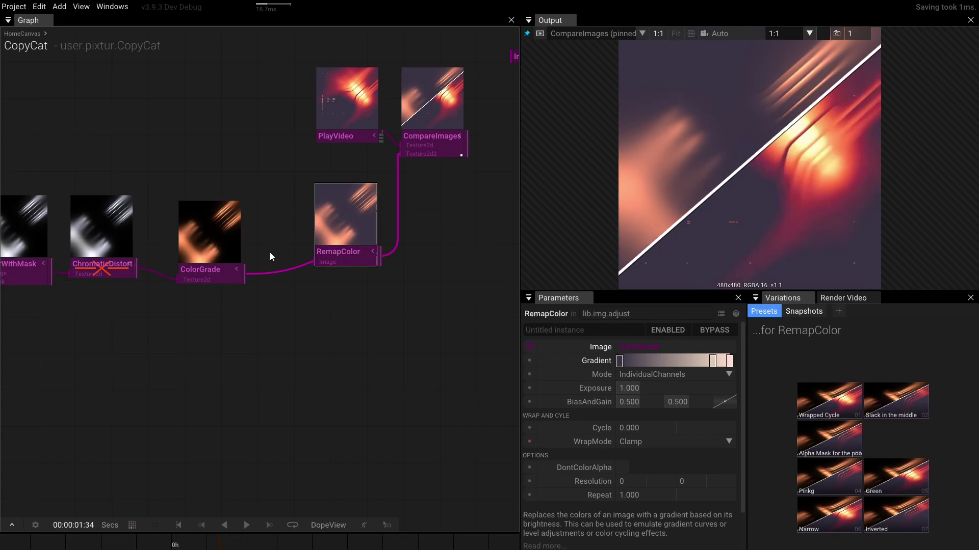
Step: Brighten ColorGrade's Gain to a light orange of 0.981, 0.616, 0.414
left_click(199, 265)
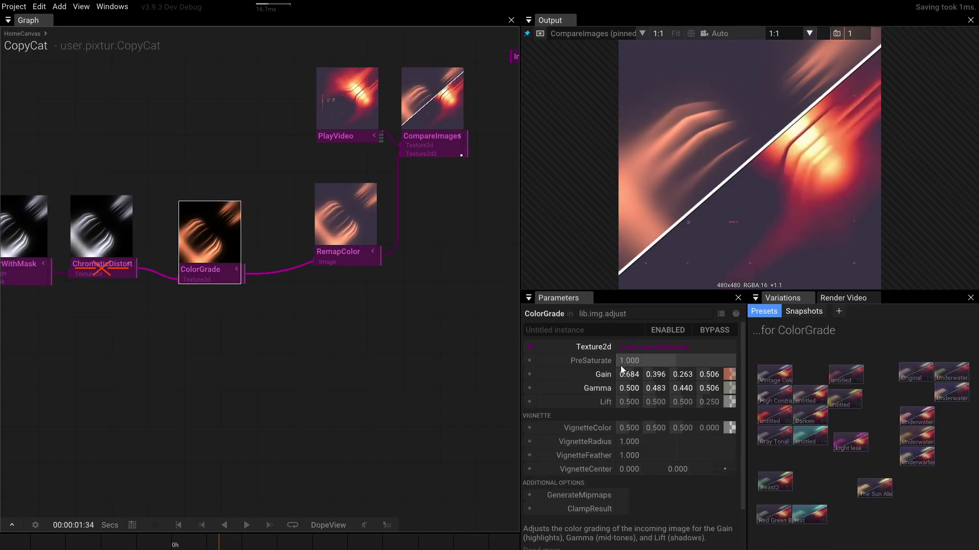
left_click(729, 375)
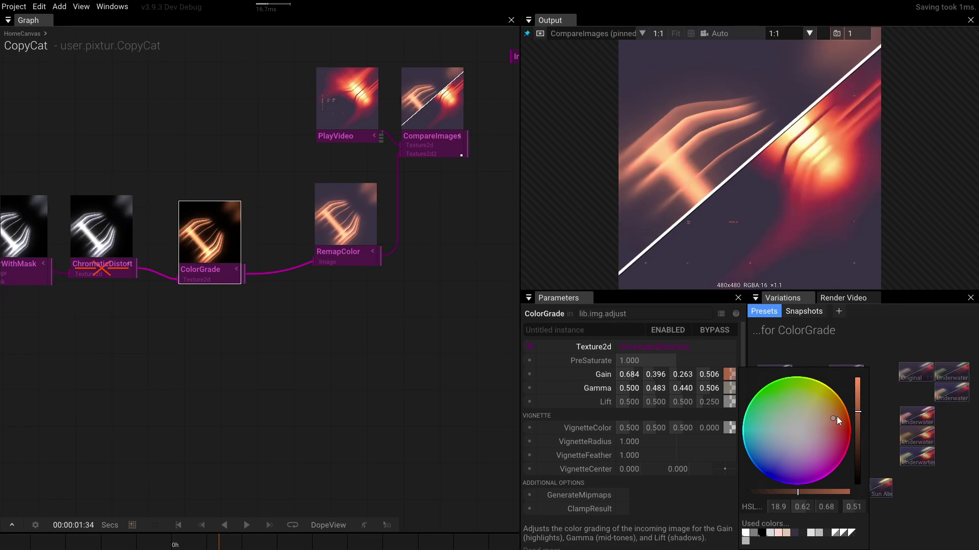
left_click(837, 417)
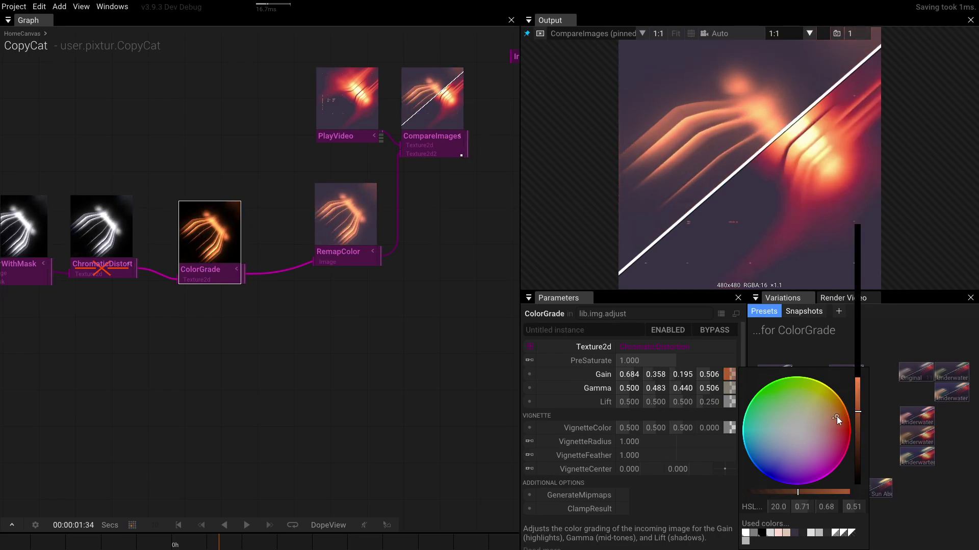
left_click_drag(837, 417, 863, 380)
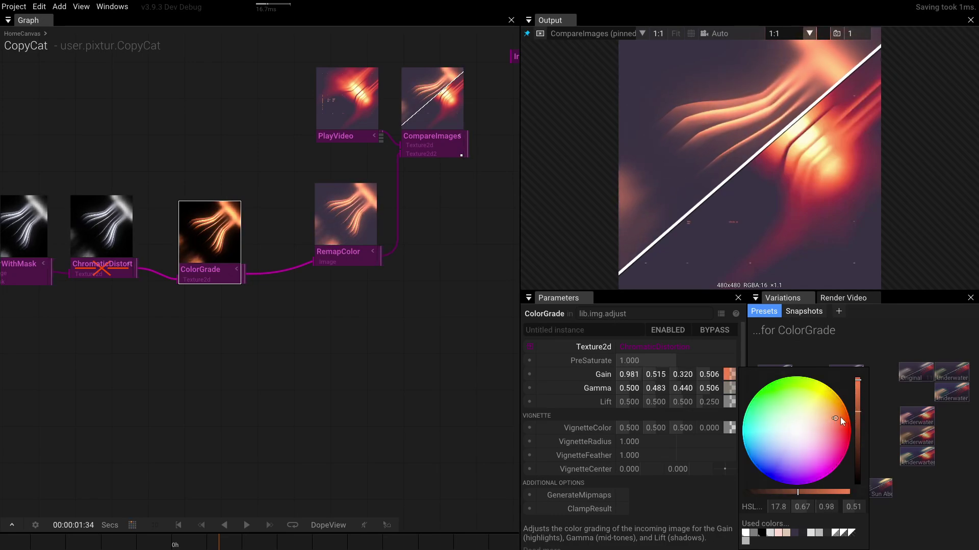
left_click_drag(840, 417, 831, 418)
left_click(245, 323)
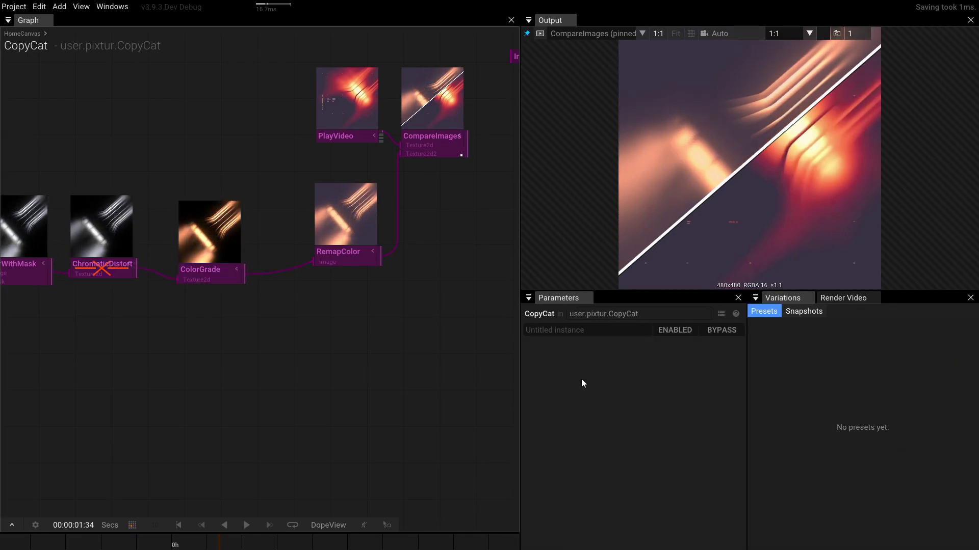
Step: Shift ColorGrade's Gamma to a saturated red, 0.500, 0.270, 0.214
left_click(196, 270)
left_click(732, 390)
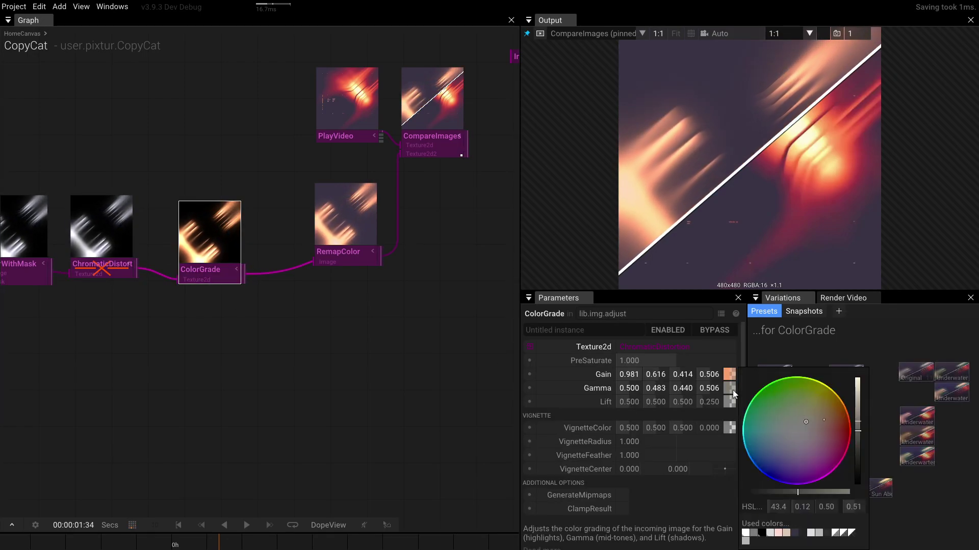
left_click_drag(810, 421, 833, 424)
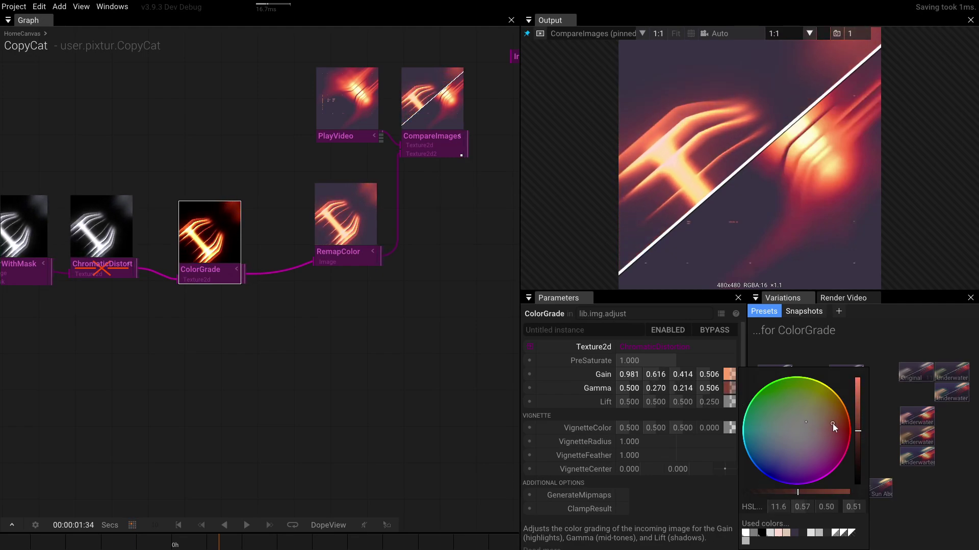
Step: Raise the Glow operator's Radius to 4.700 and its Intensity to 0.580
left_click_drag(214, 335, 403, 307)
left_click(194, 242)
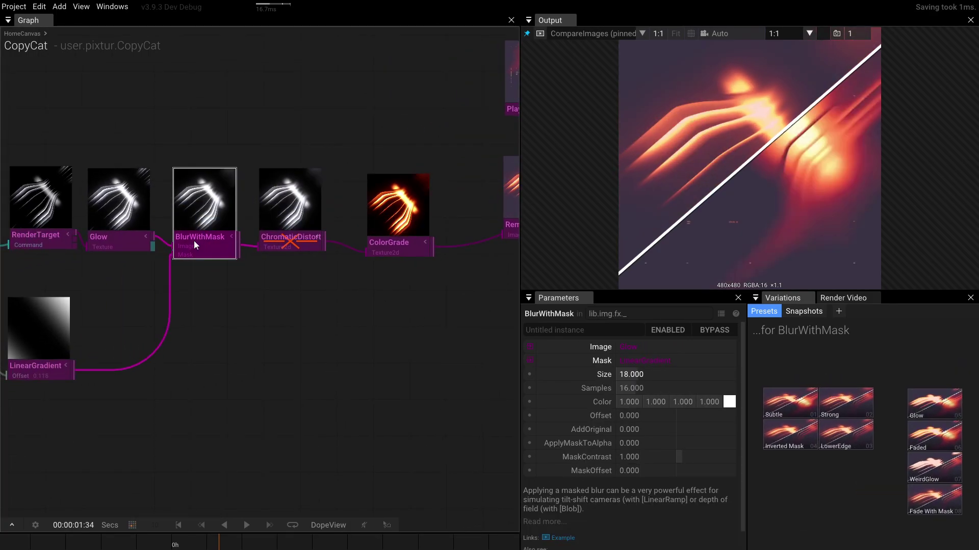
left_click(114, 240)
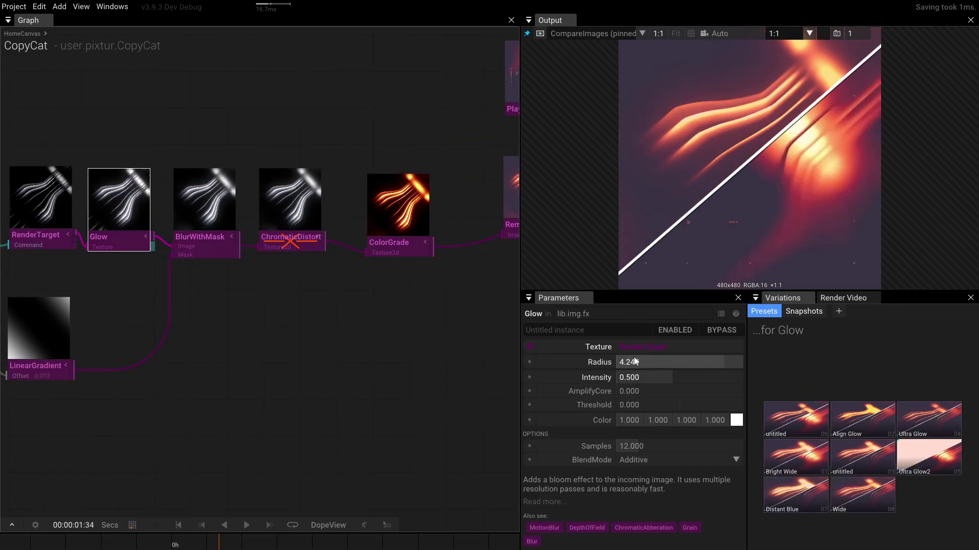
left_click_drag(637, 360, 659, 342)
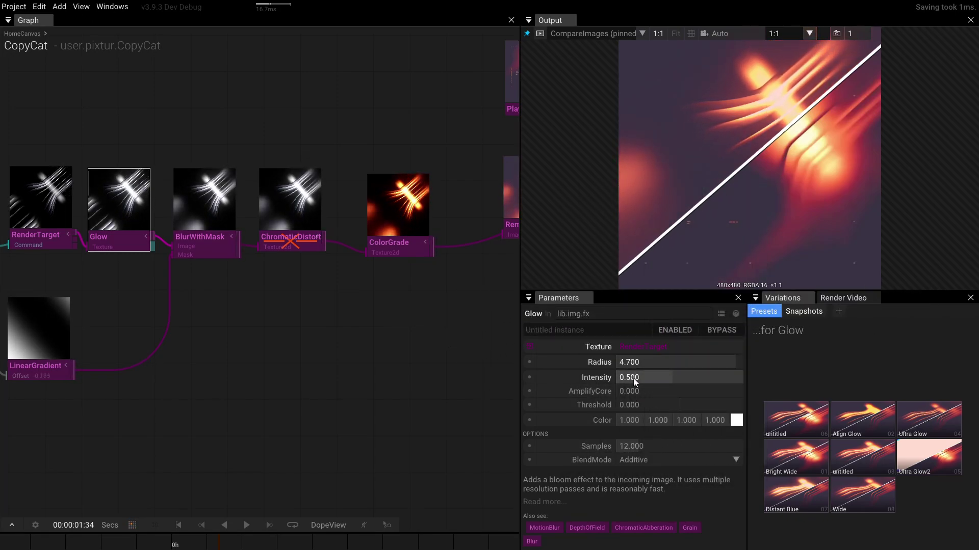
left_click_drag(635, 381, 656, 378)
Step: Adjust the brightness of the first color stop in RemapColor's gradient, giving HSL 261.2, 0.25, 0.24
left_click_drag(407, 276, 277, 263)
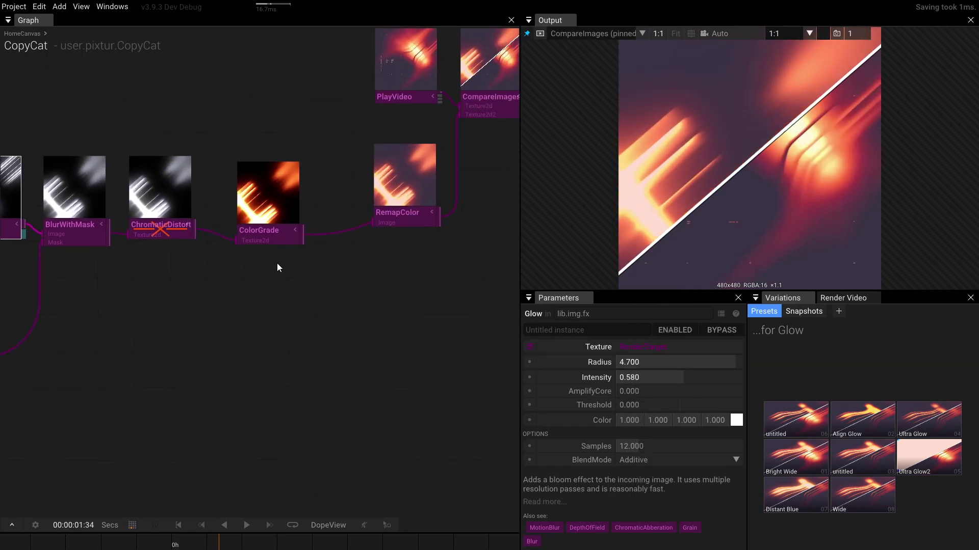
left_click(388, 220)
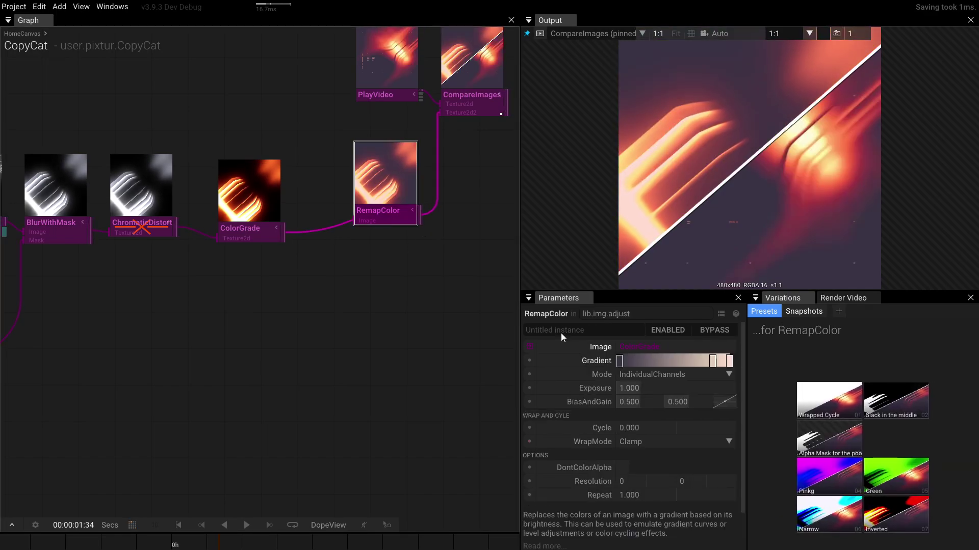
left_click(619, 363)
left_click_drag(734, 458, 735, 459)
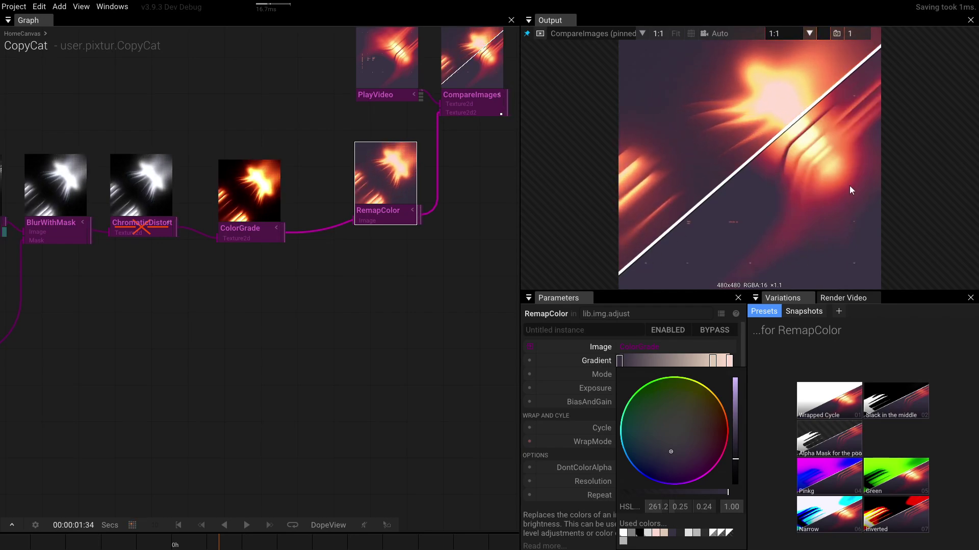
Step: Add a GridPoints operator in the empty graph area below the Group and LinearGradient operators
scroll(342, 312, "down", 4)
left_click_drag(343, 312, 357, 335)
scroll(301, 334, "up", 2)
left_click_drag(308, 360, 420, 267)
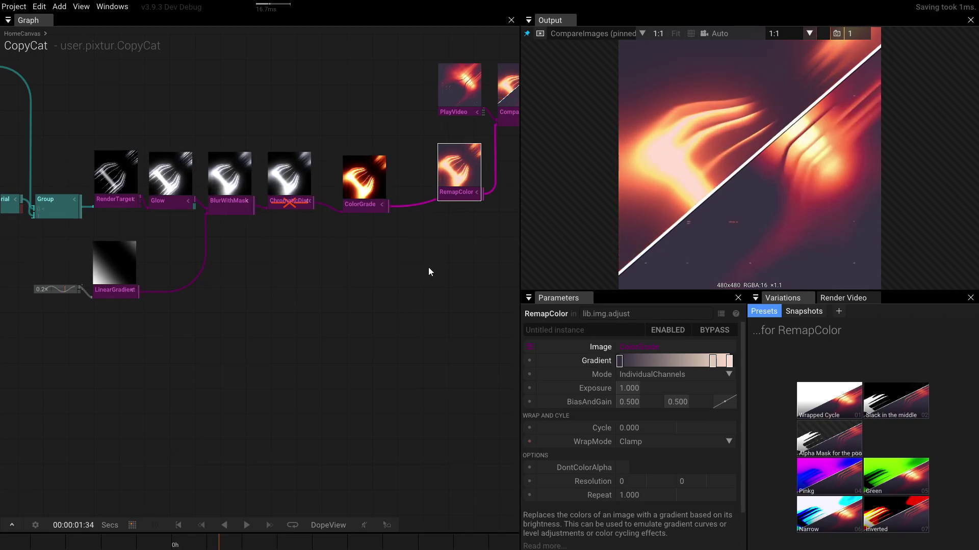
left_click_drag(263, 307, 357, 307)
scroll(331, 347, "down", 1)
left_click_drag(288, 380, 371, 325)
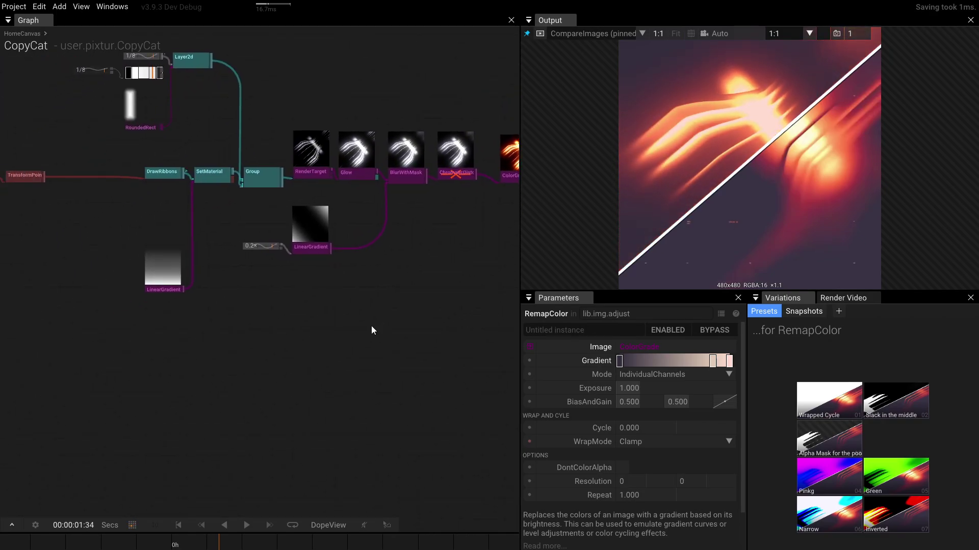
left_click(244, 366)
double_click(280, 363)
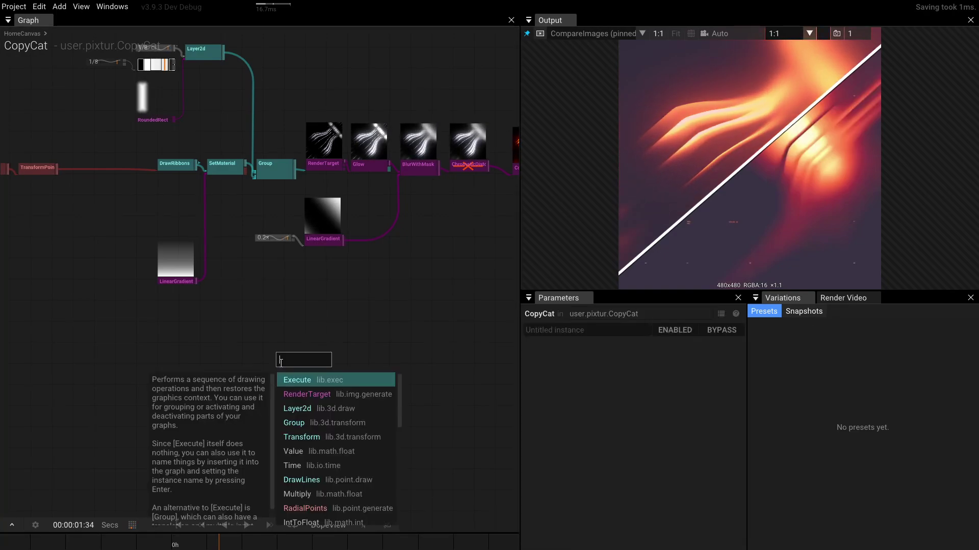
type("grid")
key("Return")
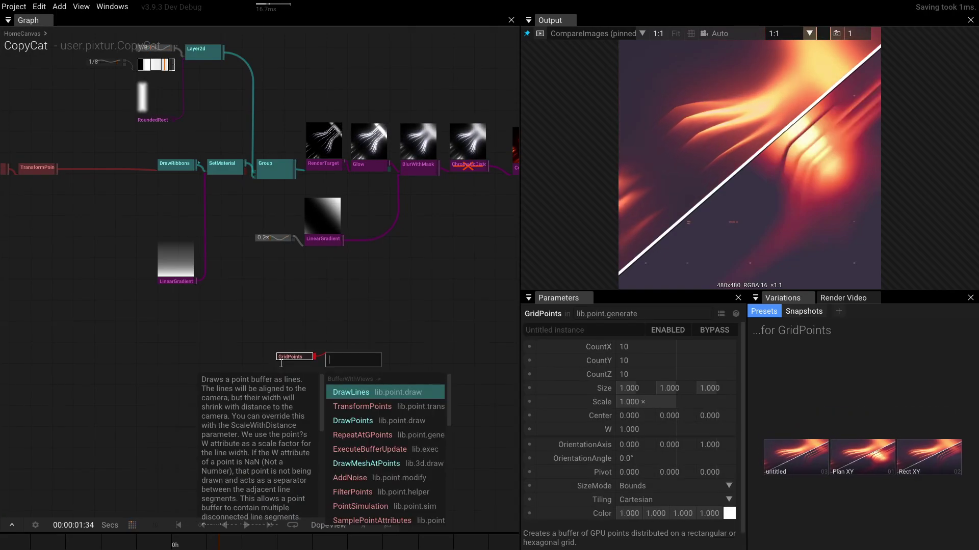
Step: Append a DrawPoints operator to GridPoints and connect its output to the Group
key("Down")
key("Down")
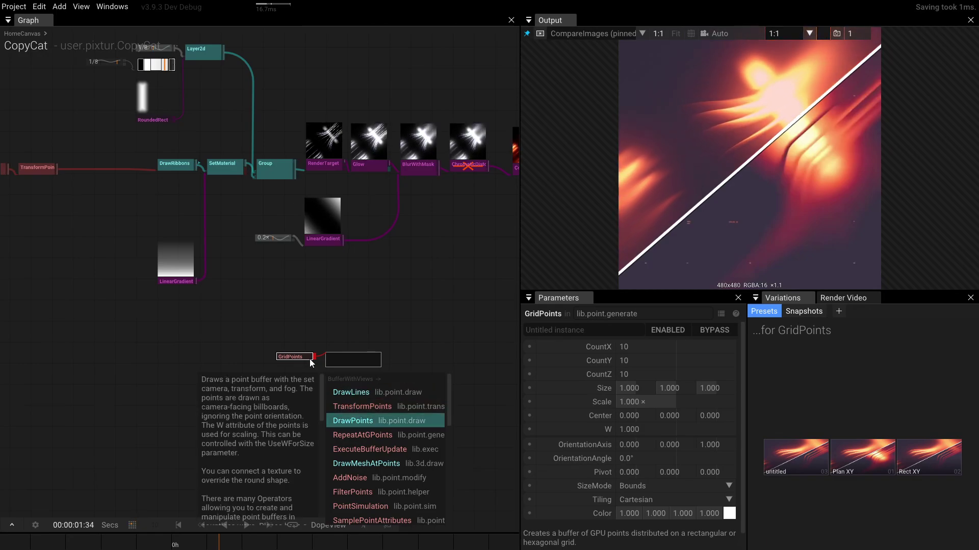
key("Return")
left_click_drag(364, 358, 254, 188)
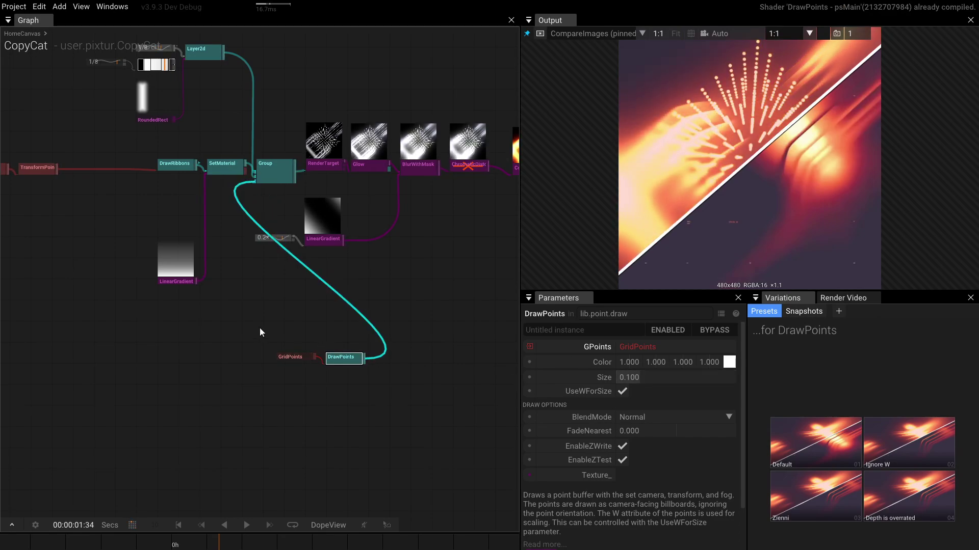
Step: Move the GridPoints and DrawPoints pair below the ribbon material's LinearGradient and set GridPoints' CountZ to 1
left_click(295, 357, "shift")
left_click_drag(295, 357, 164, 391)
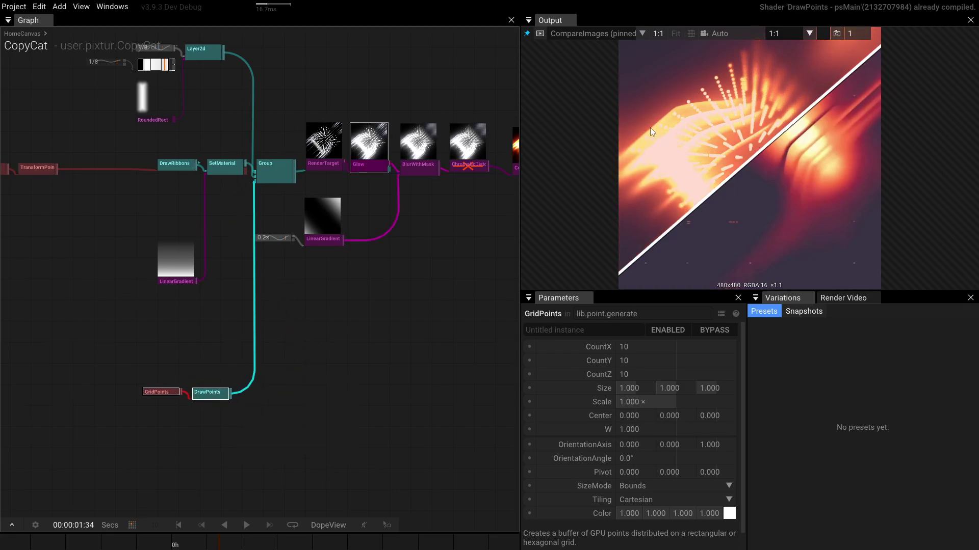
left_click(166, 393)
left_click(639, 373)
type("1")
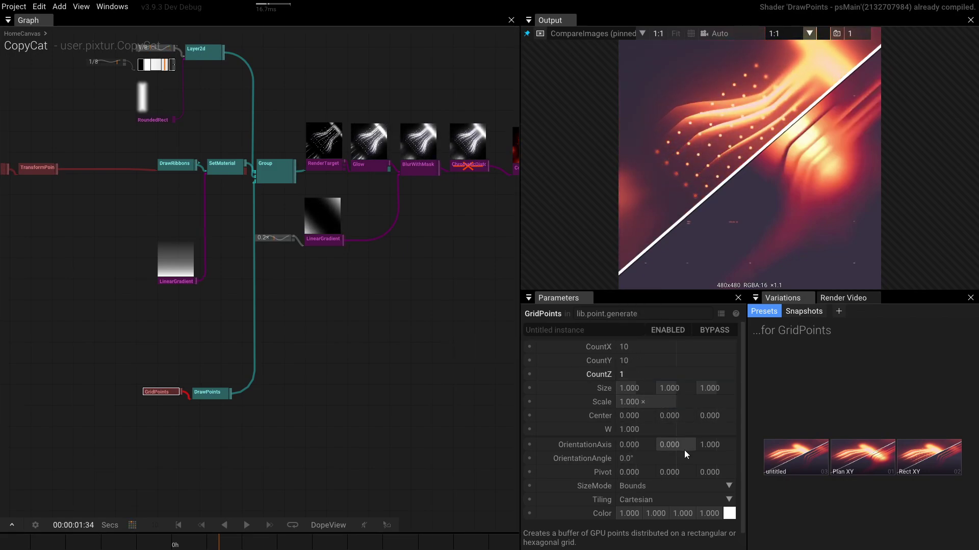
left_click(181, 408)
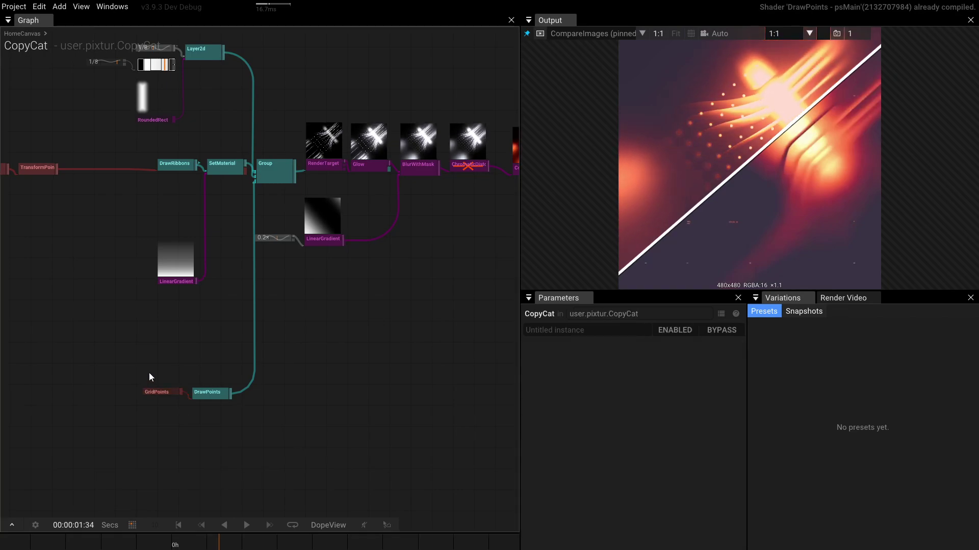
Step: Make room after GridPoints and insert a TransformPoints operator between it and DrawPoints
left_click_drag(157, 391, 96, 391)
key("Tab")
type("tr")
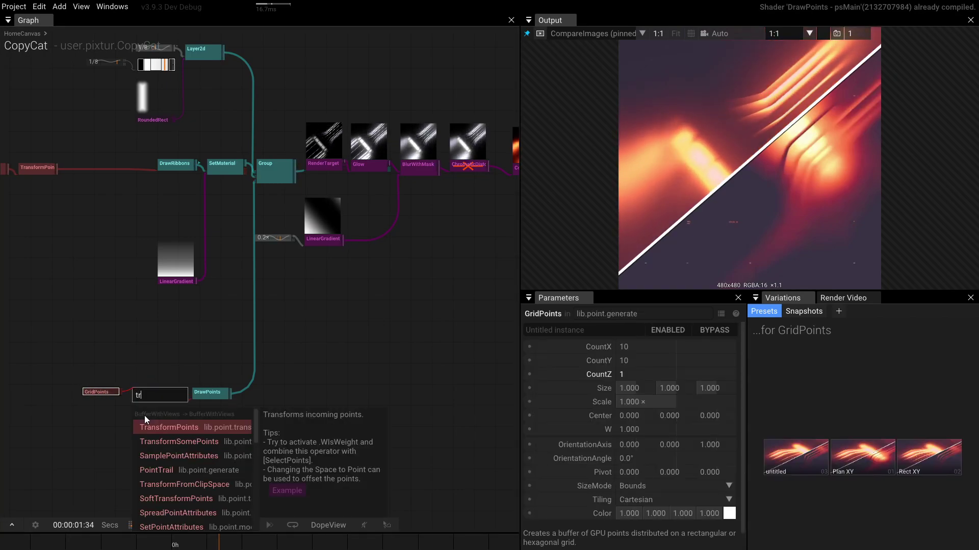
key("Return")
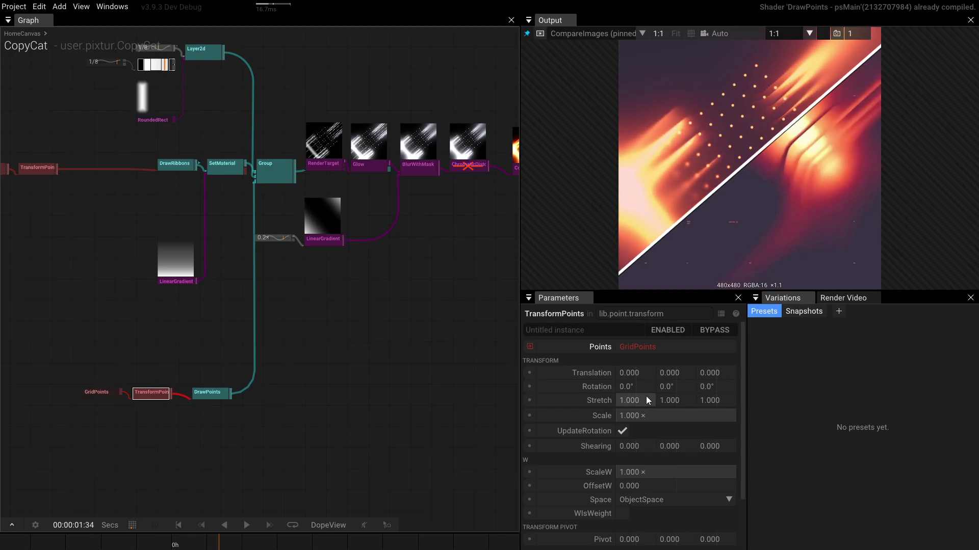
Step: Set the Z rotation of the new TransformPoints to -38° to align the point grid with the image
left_click_drag(712, 386, 663, 380)
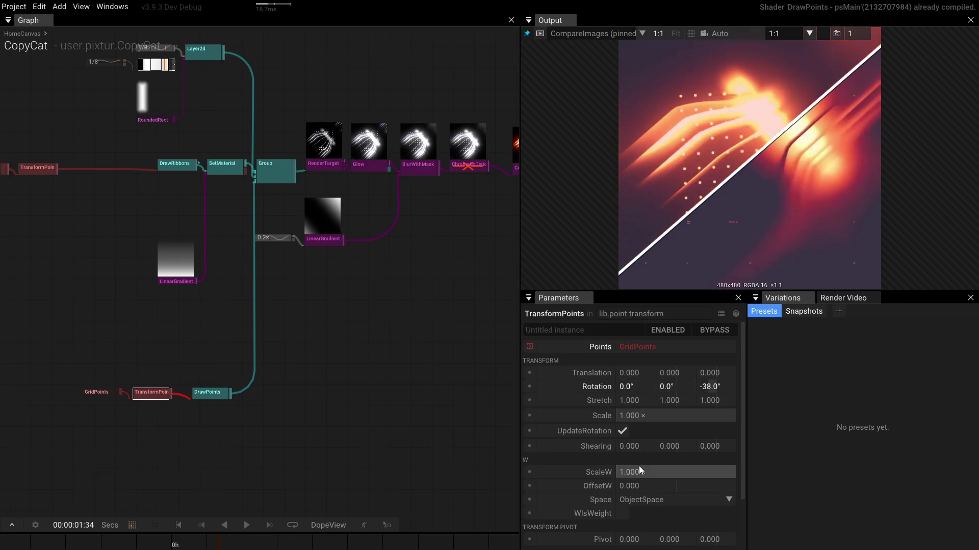
left_click(635, 498)
left_click(635, 497)
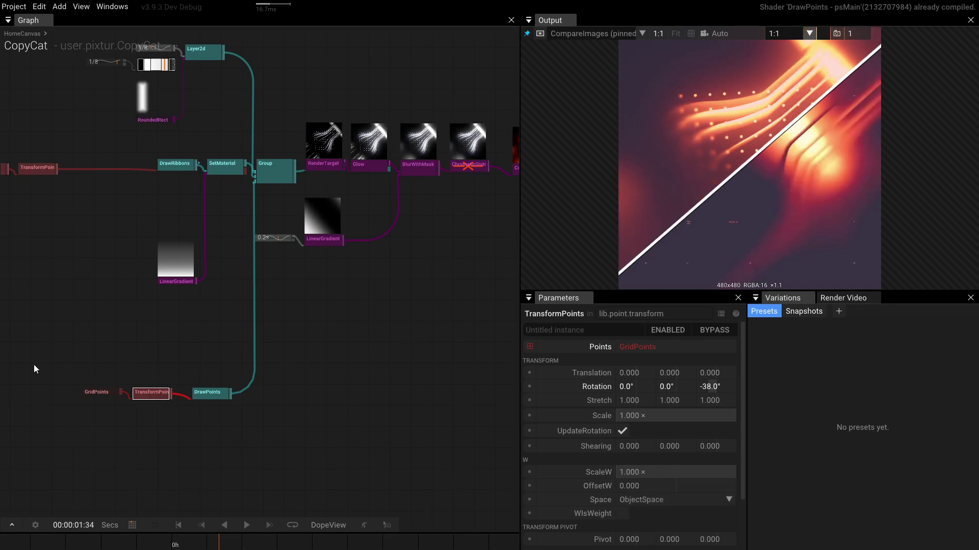
Step: Switch GridPoints' SizeMode to Cell and set its Scale to 0.140, CountX to 17 and CountY to 14
left_click_drag(34, 366, 112, 457)
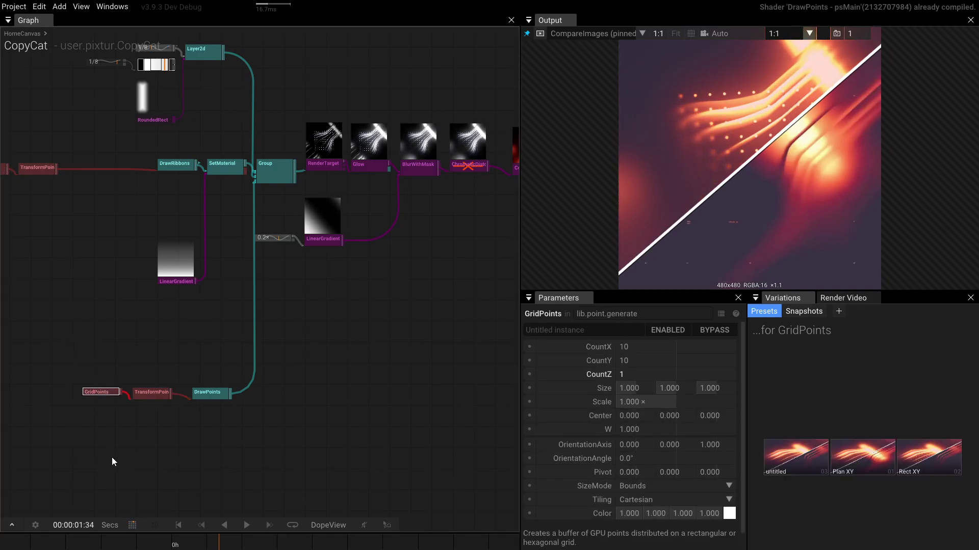
left_click(645, 485)
left_click(642, 498)
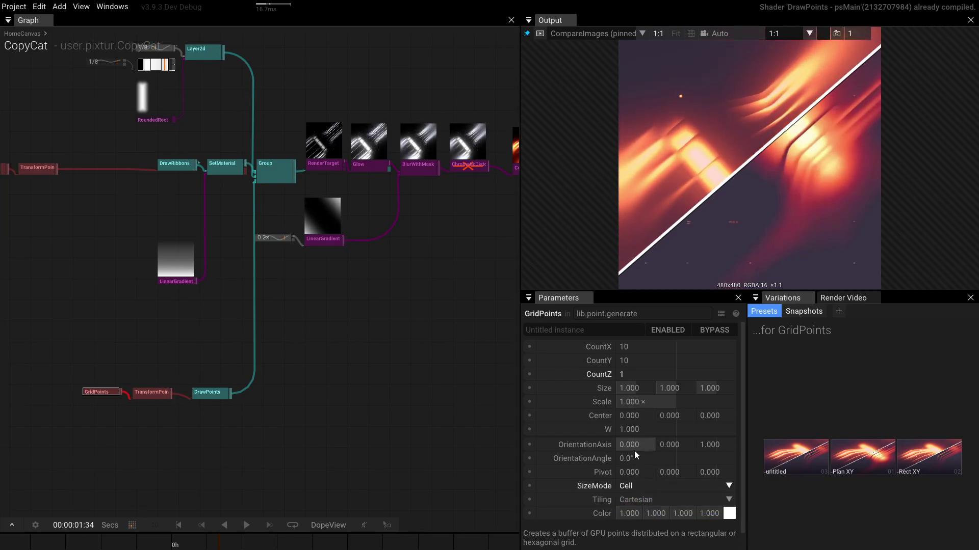
left_click_drag(648, 402, 443, 400)
left_click_drag(627, 347, 700, 358)
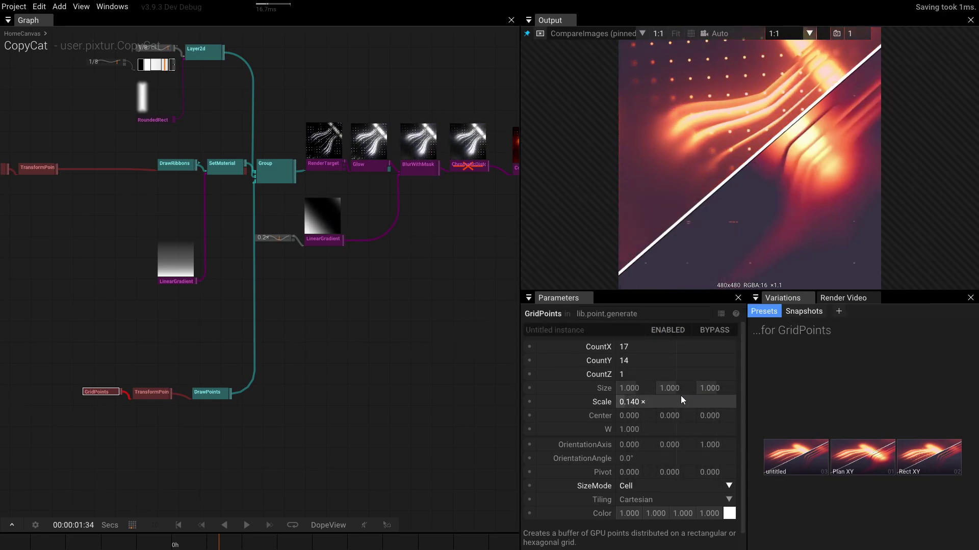
Step: Set the Z rotation of the TransformPoints after GridPoints to -41°
left_click(152, 392)
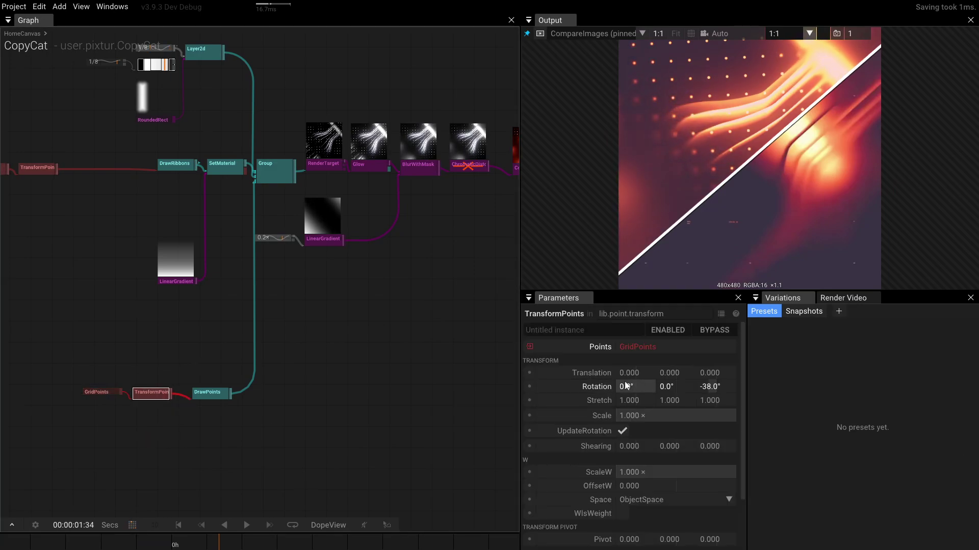
left_click_drag(714, 387, 712, 389)
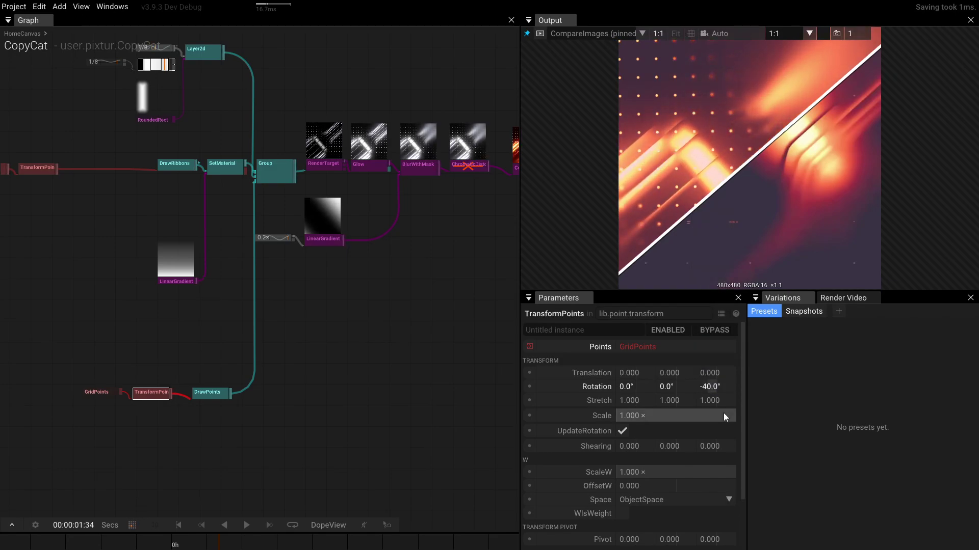
left_click(718, 387)
type("-")
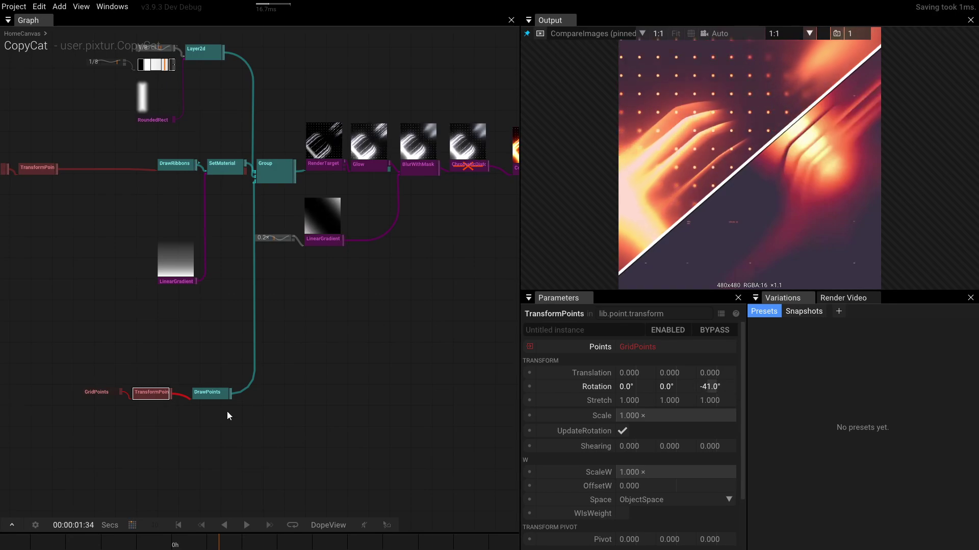
Step: Make the DrawPoints color black and set its Size to 0.040
left_click(209, 394)
left_click_drag(656, 380, 330, 419)
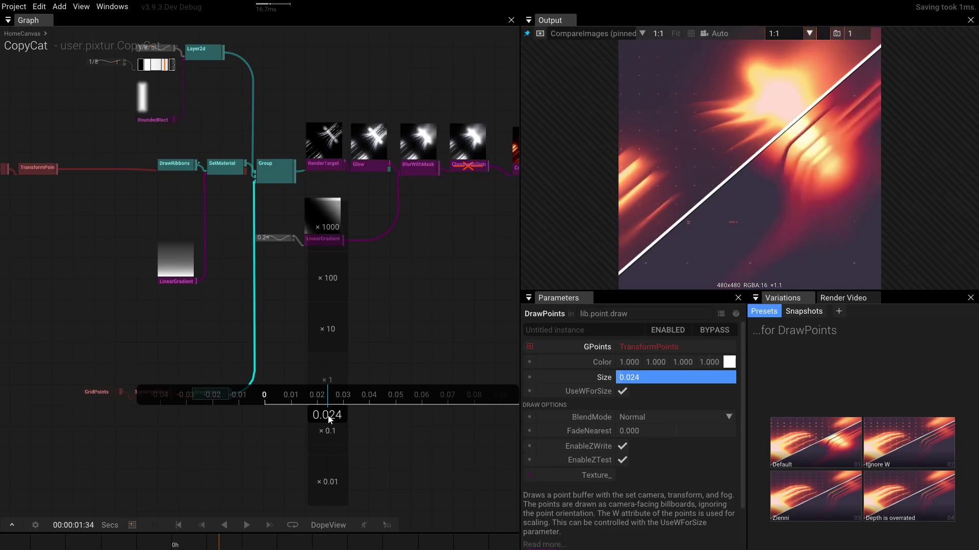
left_click_drag(330, 419, 330, 419)
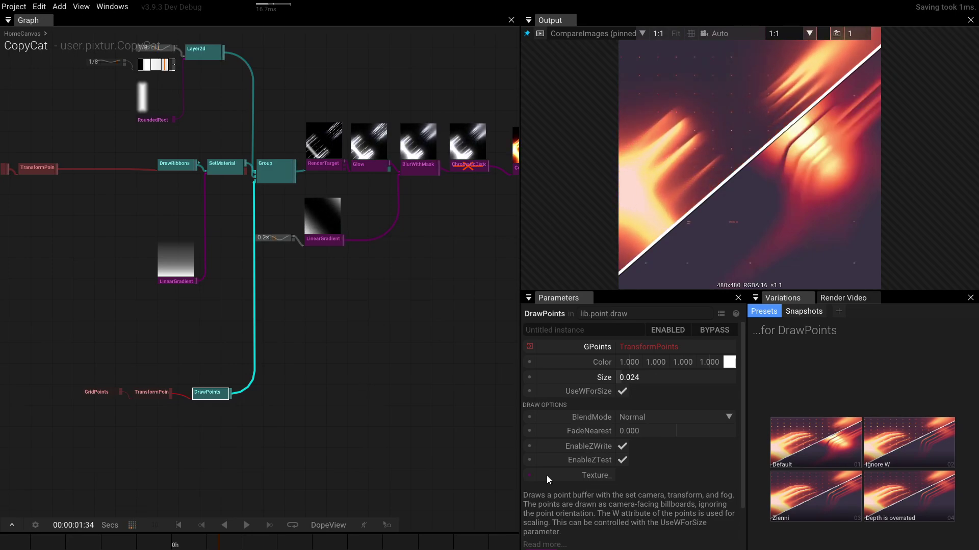
left_click_drag(730, 362, 734, 445)
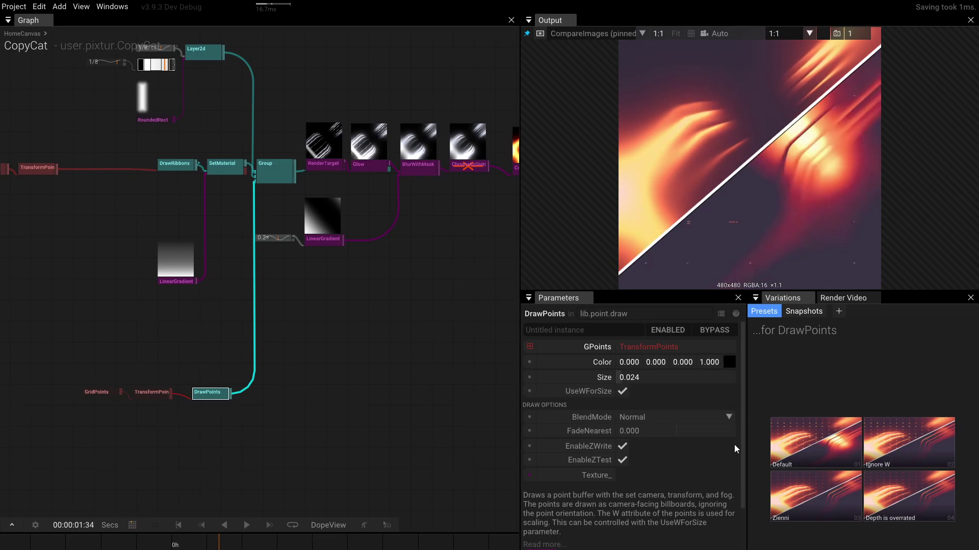
mouse_move(639, 375)
left_mouse_down()
mouse_move(673, 367)
mouse_move(652, 371)
left_mouse_up()
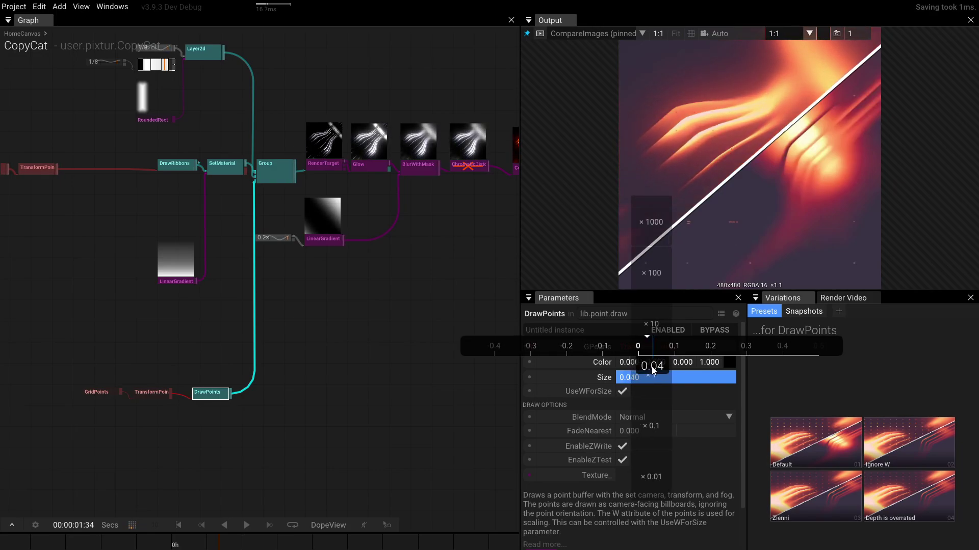
left_click_drag(652, 370, 652, 370)
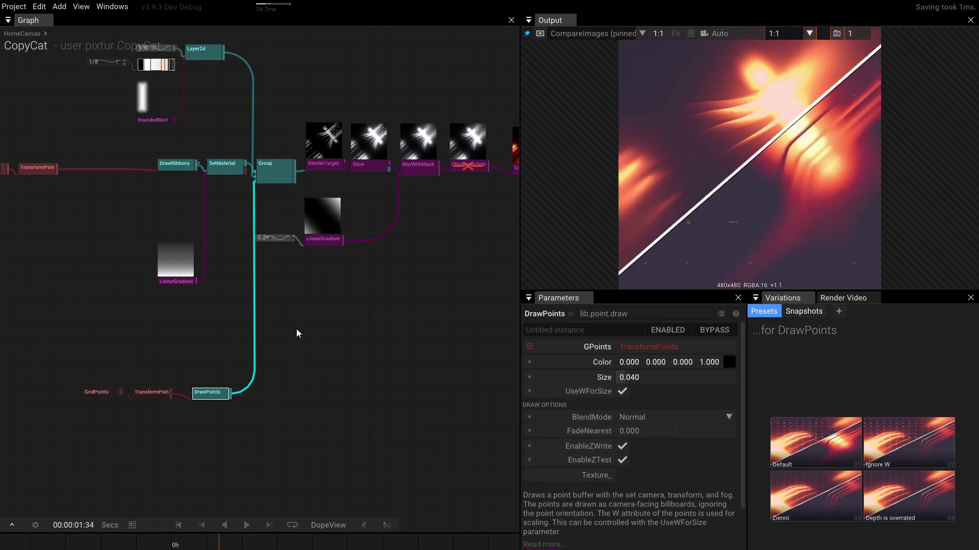
Step: Move PlayVideo, CompareImages and ImgOutput farther along the graph to make room, and place RemapColor right after ColorGrade
scroll(255, 339, "down", 3)
left_click_drag(250, 342, 214, 343)
scroll(404, 284, "up", 1)
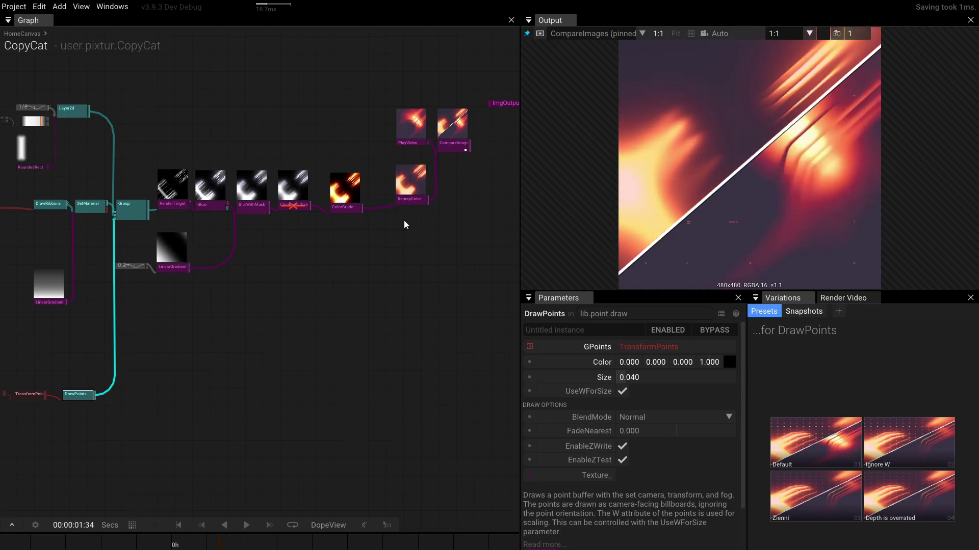
scroll(286, 244, "up", 1)
left_click_drag(283, 244, 228, 253)
left_click_drag(167, 80, 403, 150)
left_click_drag(278, 147, 482, 122)
left_click(303, 290)
scroll(221, 279, "down", 2)
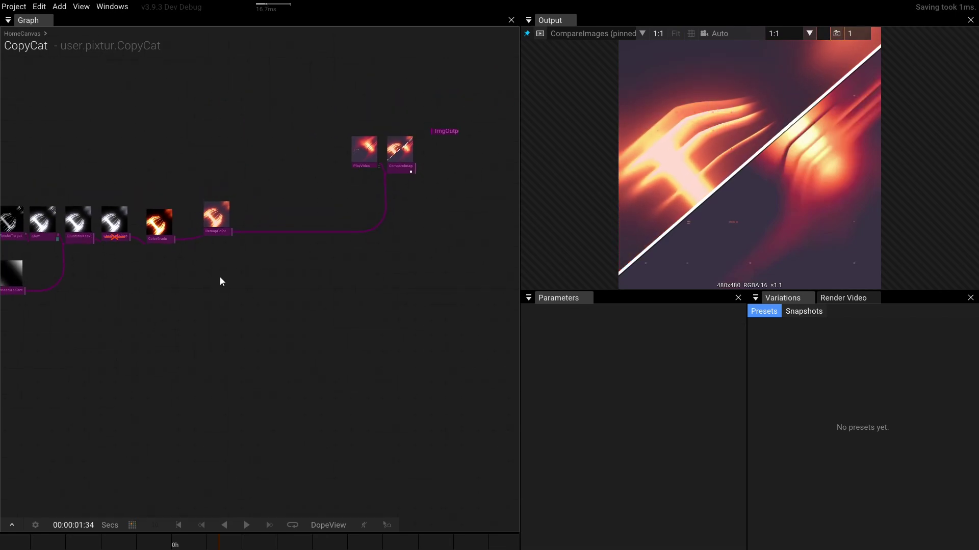
left_click_drag(196, 290, 288, 249)
scroll(290, 250, "up", 1)
Step: Add a Layer2d operator below RemapColor, using RemapColor's output as its texture
left_click_drag(304, 181, 328, 229)
key("Return")
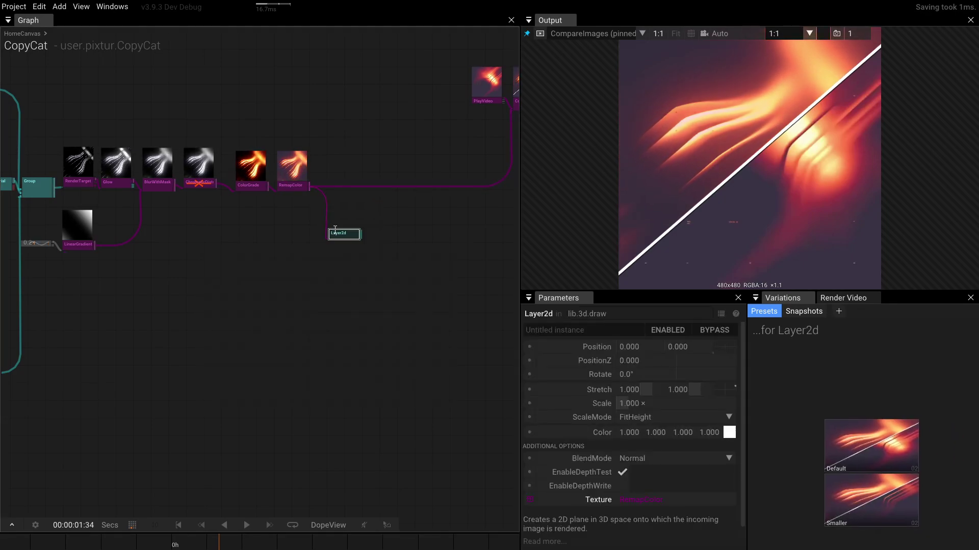
scroll(356, 241, "up", 2)
scroll(329, 248, "down", 3)
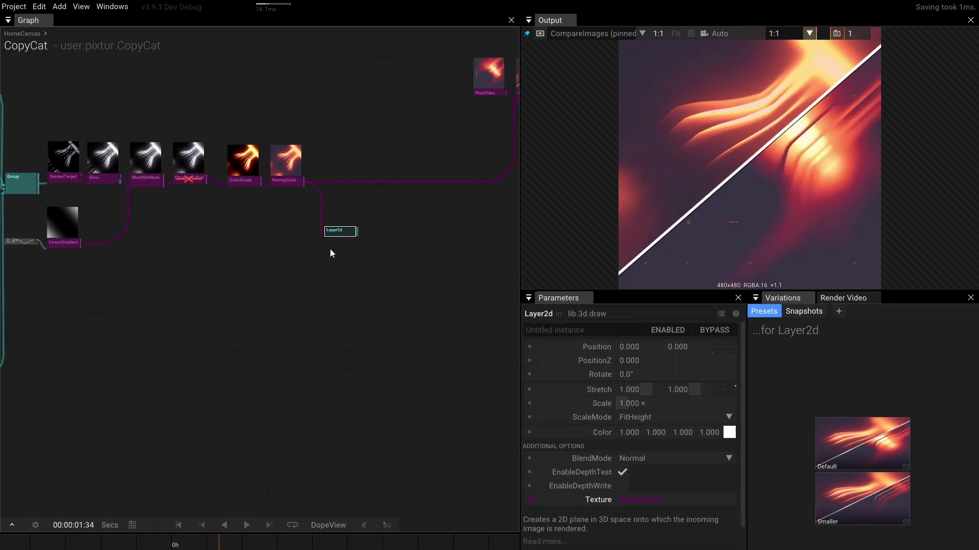
Step: Add a Group operator beside the new Layer2d and connect the Layer2d to it
left_click_drag(203, 306, 264, 268)
left_click(263, 269)
key("Tab")
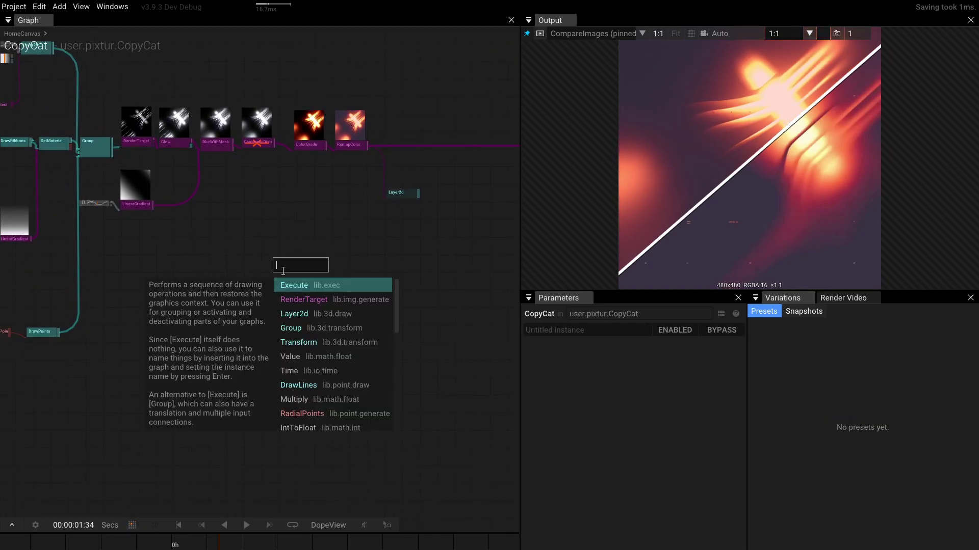
type("group")
key("Return")
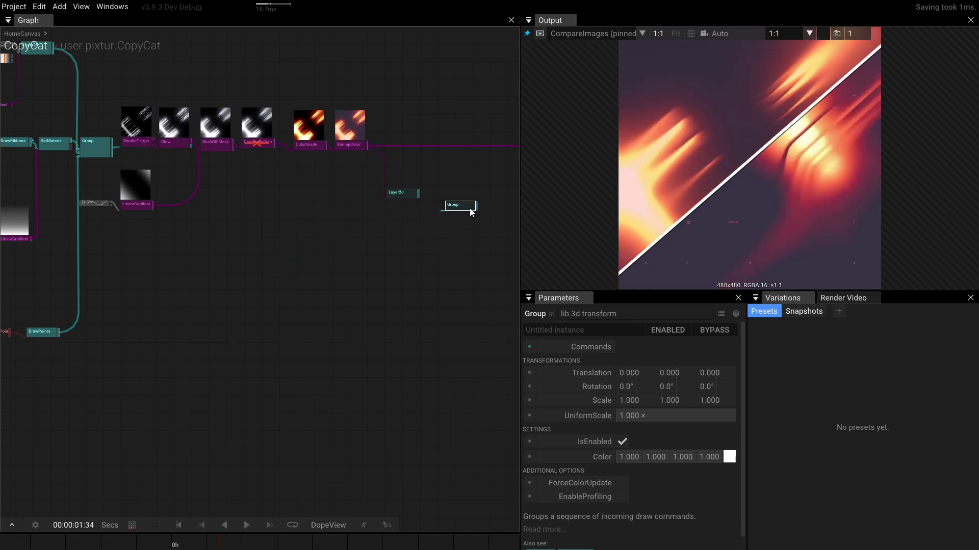
left_click_drag(420, 194, 433, 213)
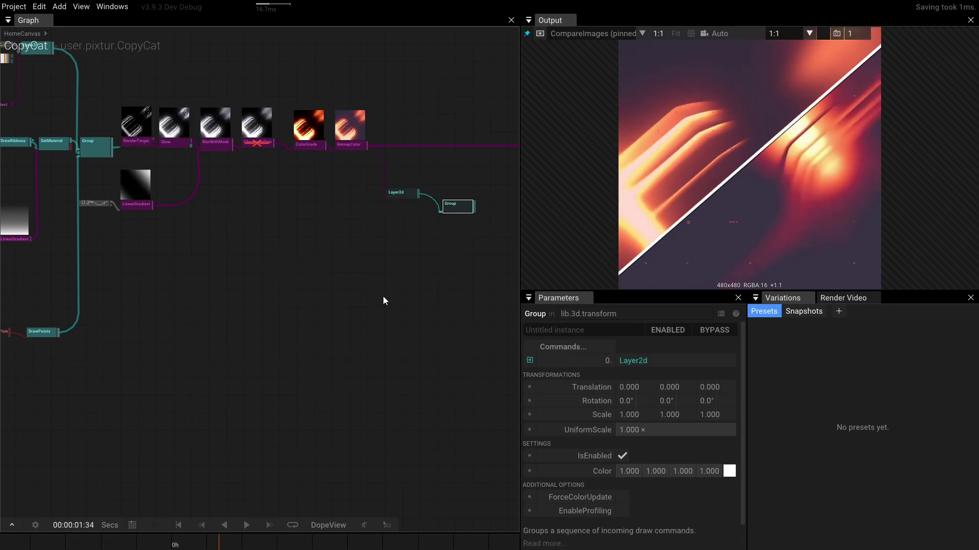
Step: Paste a copy of the GridPoints, TransformPoints and DrawPoints chain below the new Group and connect its DrawPoints to the Group
left_click_drag(82, 262, 250, 318)
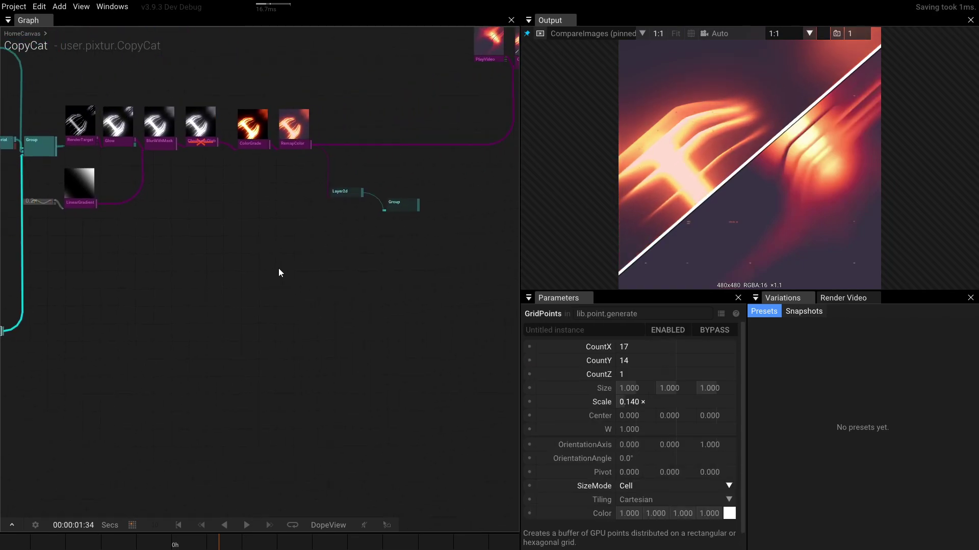
key("ctrl+v")
scroll(328, 252, "up", 3)
left_click(447, 262)
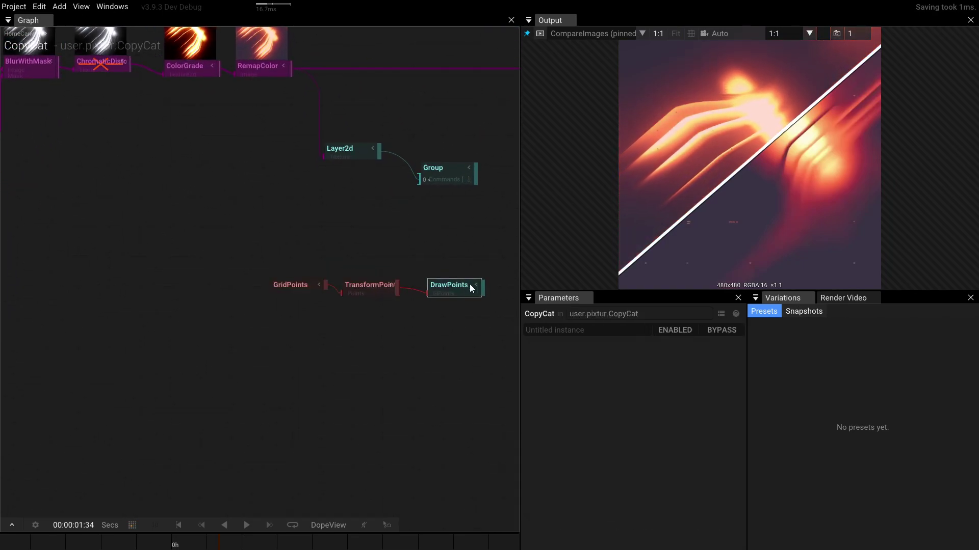
left_click(447, 170)
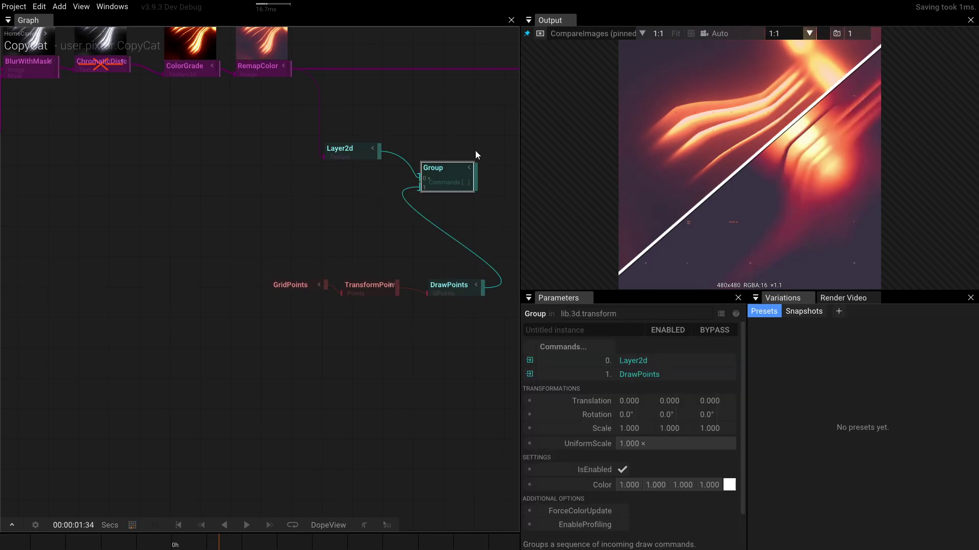
Step: Add a RenderTarget after the new Group and connect it to CompareImages in place of RemapColor
left_click_drag(474, 130, 288, 154)
key("Tab")
left_click(355, 243)
scroll(393, 170, "down", 2)
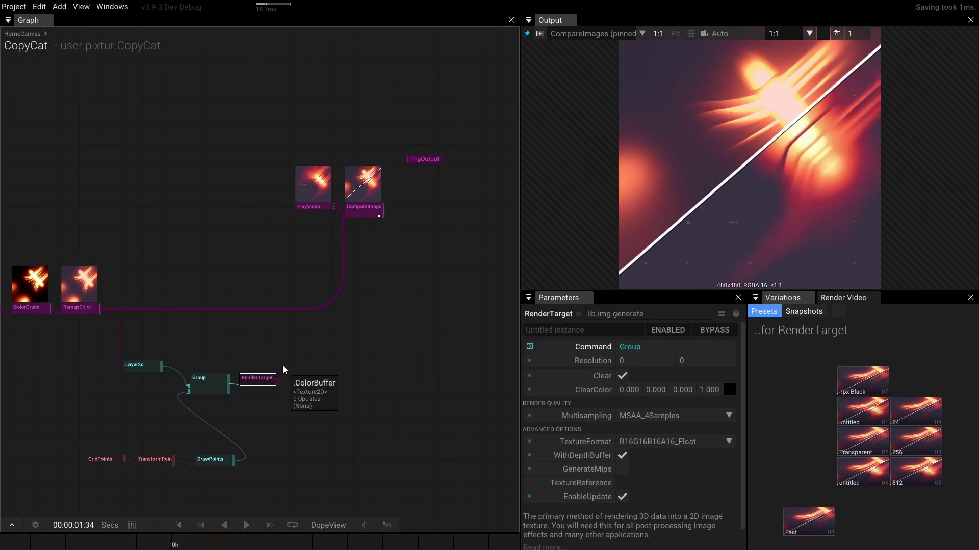
left_click_drag(331, 223, 332, 223)
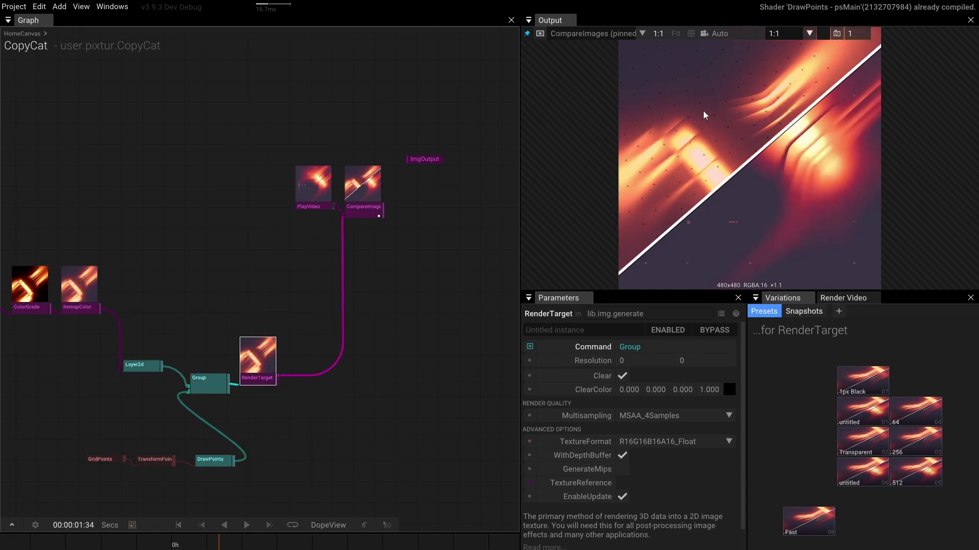
Step: Remove the copied TransformPoints, keeping GridPoints linked to DrawPoints, and place the pair directly below Layer2d
left_click_drag(179, 453, 255, 350)
left_click(283, 363)
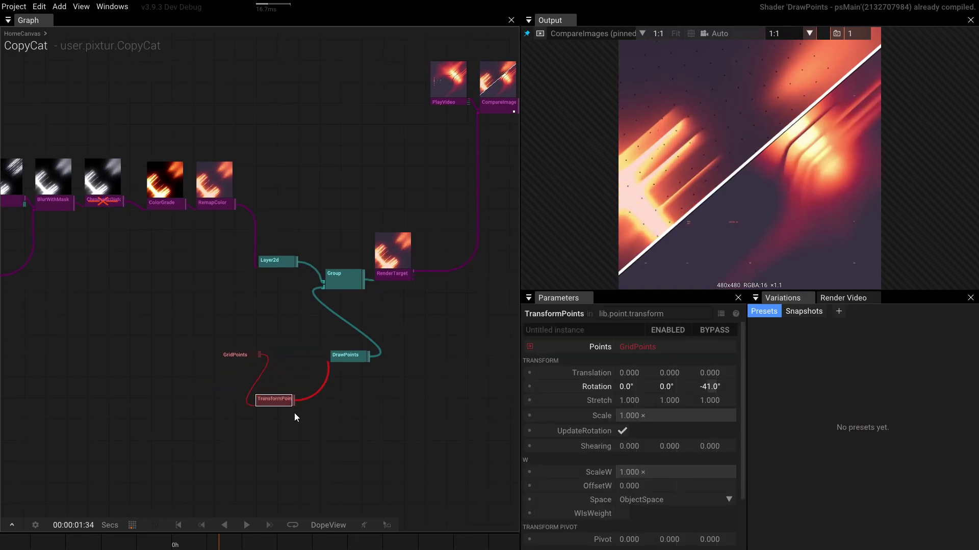
key("Delete")
left_click_drag(336, 361, 197, 384)
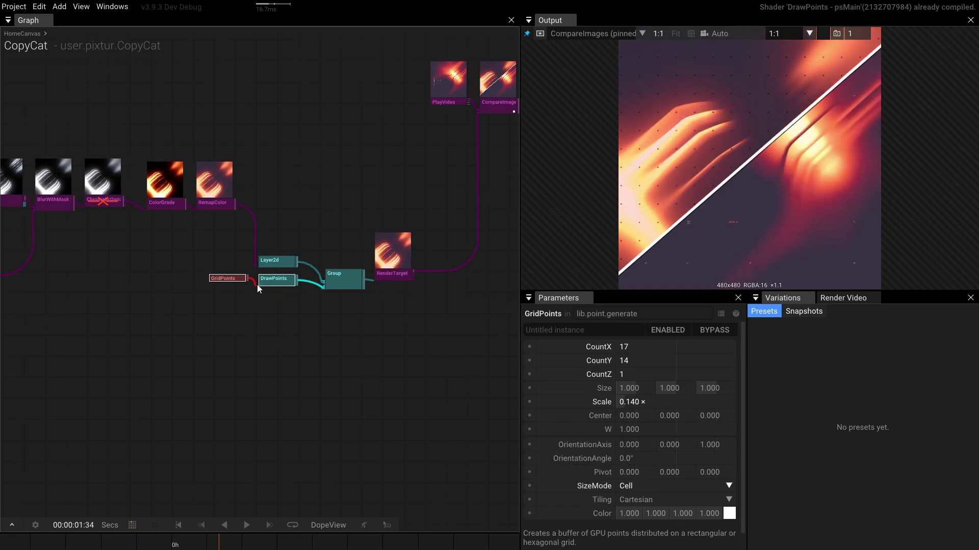
Step: Set the copied GridPoints' Color to 0.376, 0.349, 0.416 by sampling a small point in the reference video
scroll(708, 224, "up", 5)
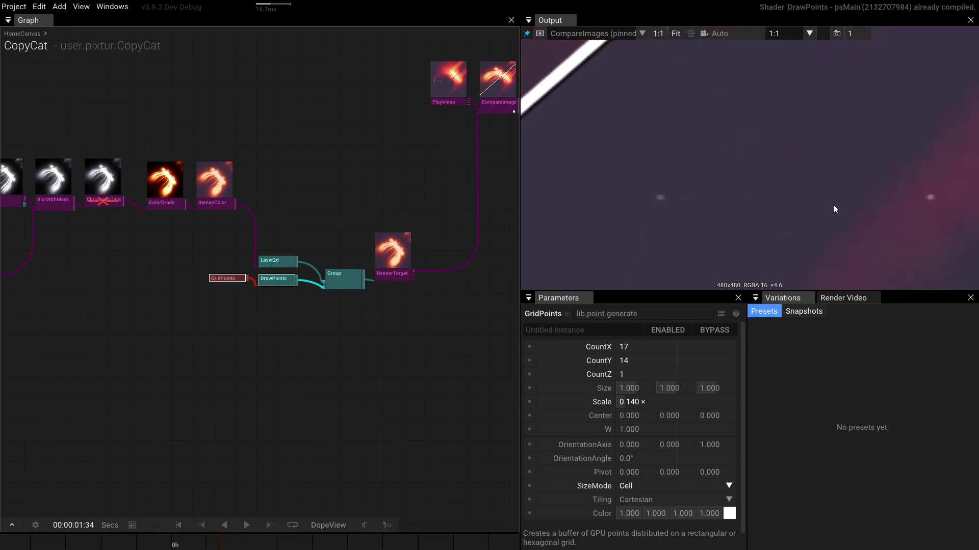
scroll(665, 200, "down", 2)
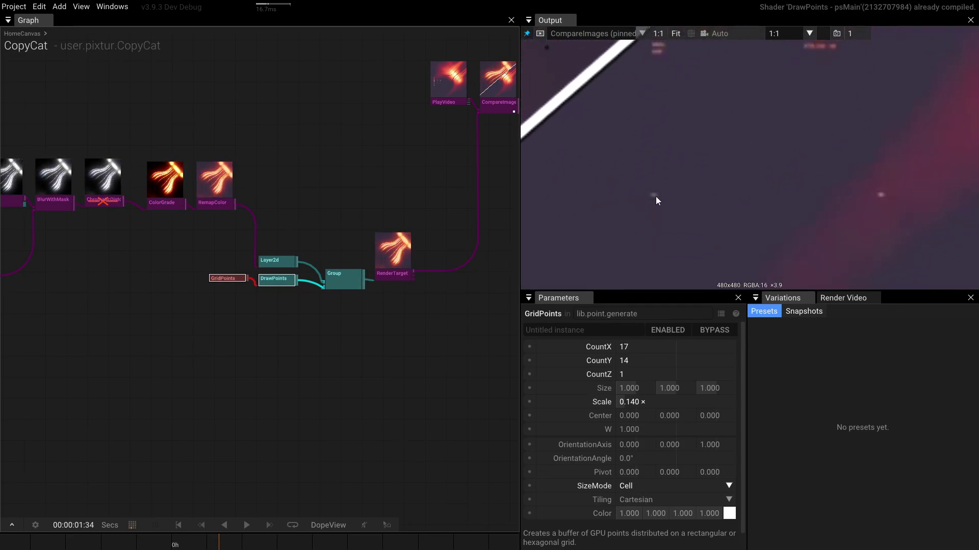
left_click(729, 514)
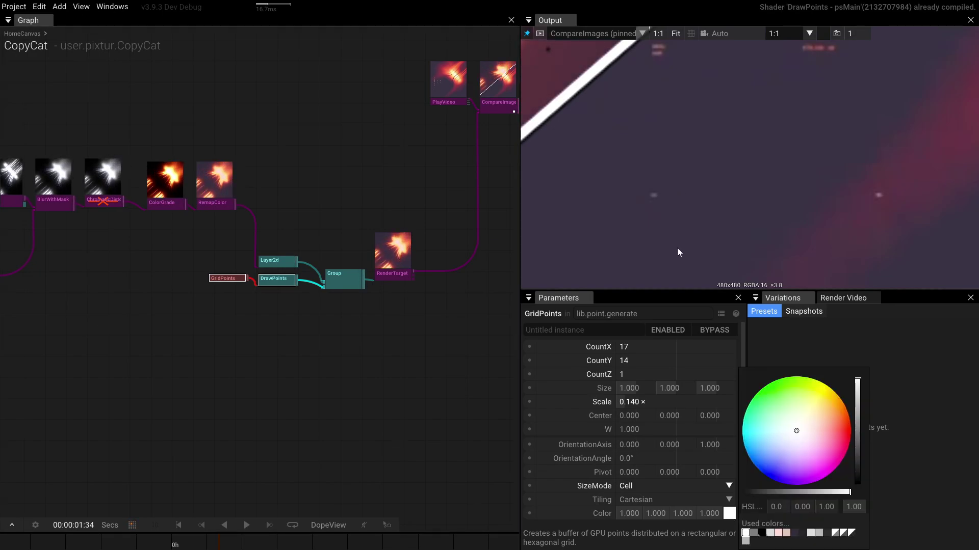
left_click(652, 194)
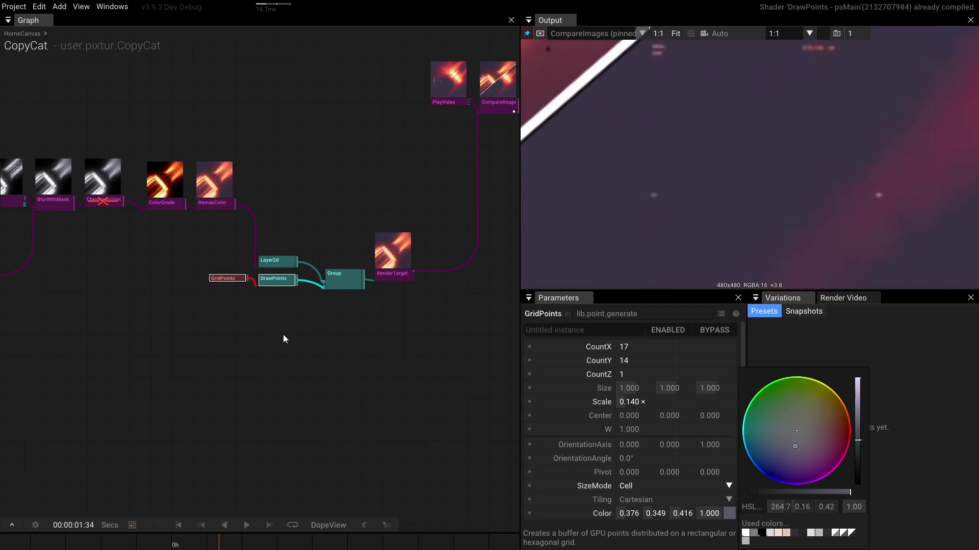
scroll(260, 377, "down", 2)
scroll(568, 157, "down", 3)
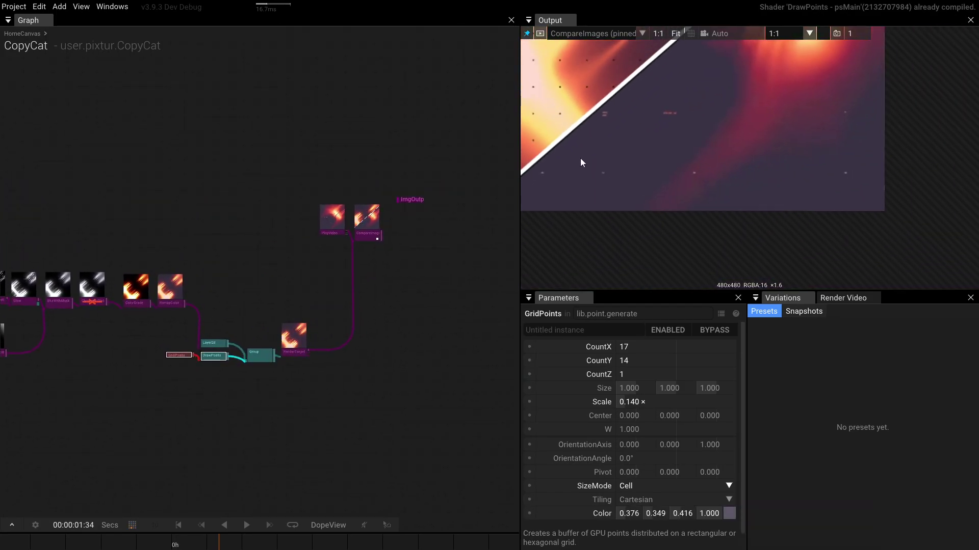
left_click_drag(670, 148, 705, 198)
key("f")
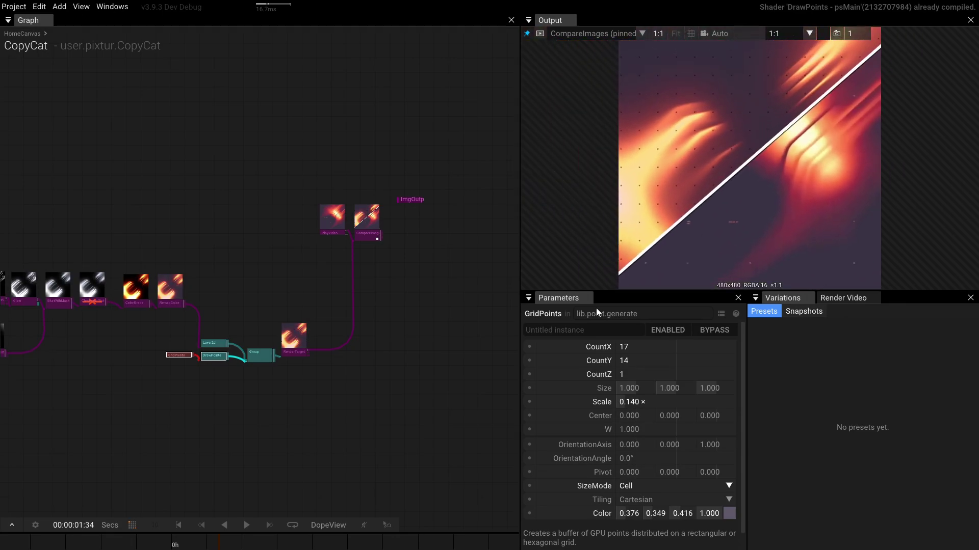
Step: Set the copied GridPoints' Scale to 0.110 and align the new RenderTarget beside the Group
left_click(235, 376)
left_click(172, 354)
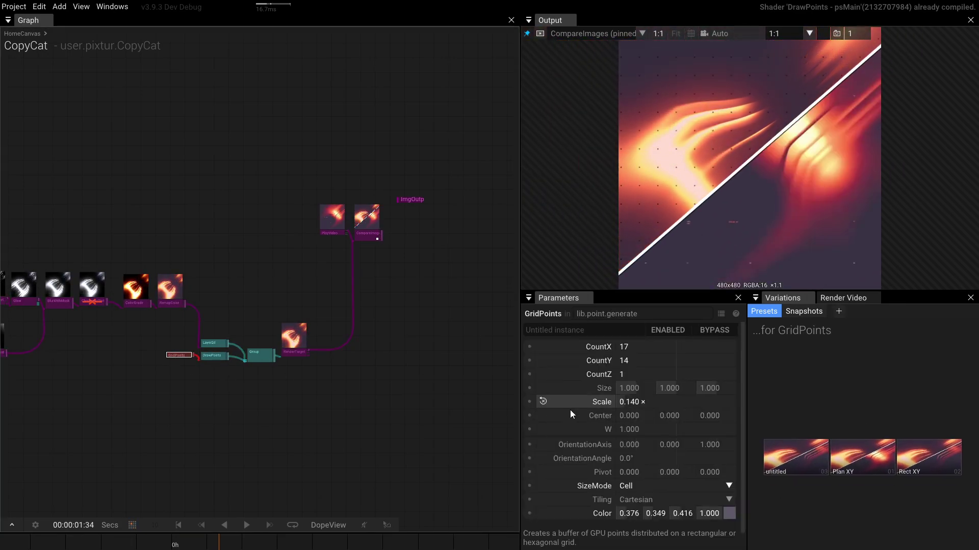
mouse_move(634, 402)
left_mouse_down()
mouse_move(657, 331)
mouse_move(644, 390)
left_mouse_up()
scroll(280, 415, "up", 3)
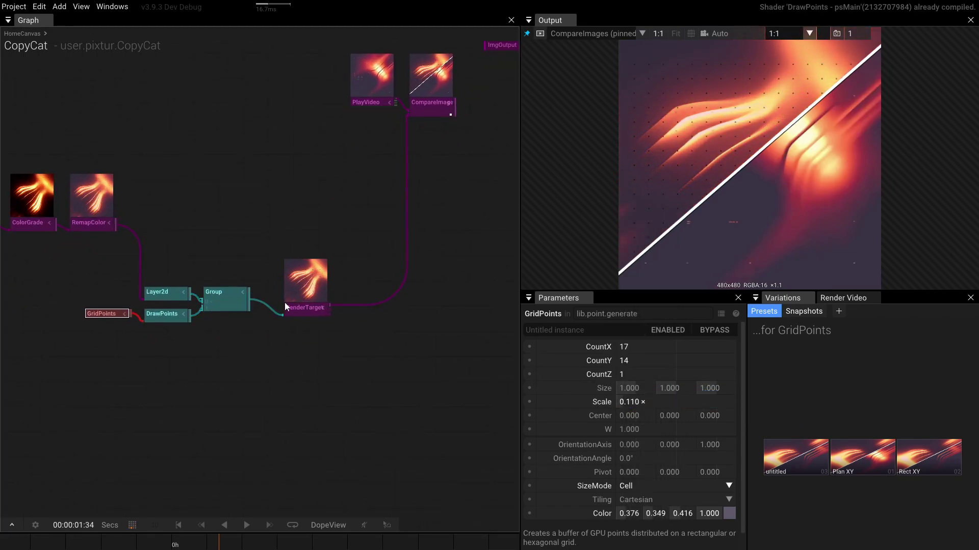
left_click_drag(285, 303, 272, 293)
Step: Set the copied DrawPoints' Color to 0.392, 0.361, 0.424 by sampling a small point in the reference video
left_click(169, 324)
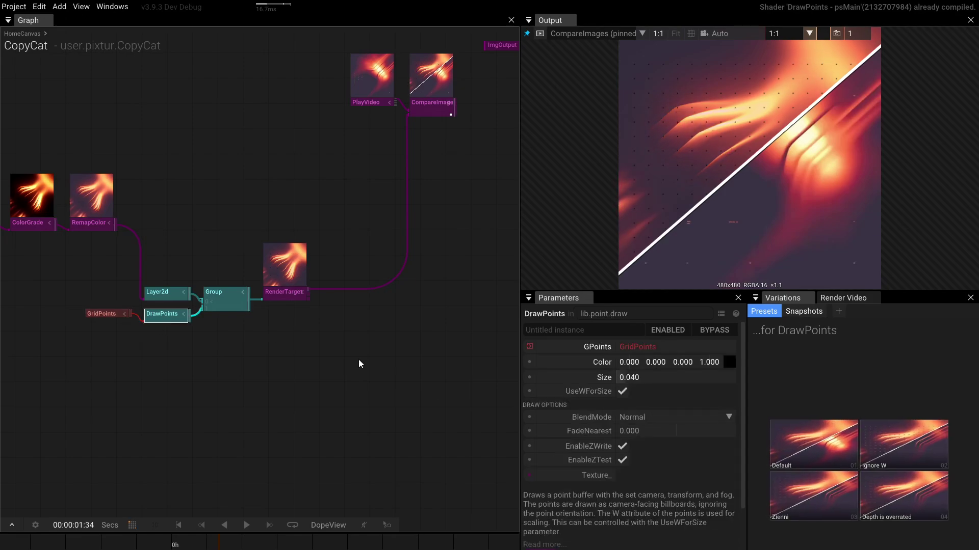
left_click(729, 361)
scroll(727, 237, "up", 2)
scroll(727, 237, "up", 4)
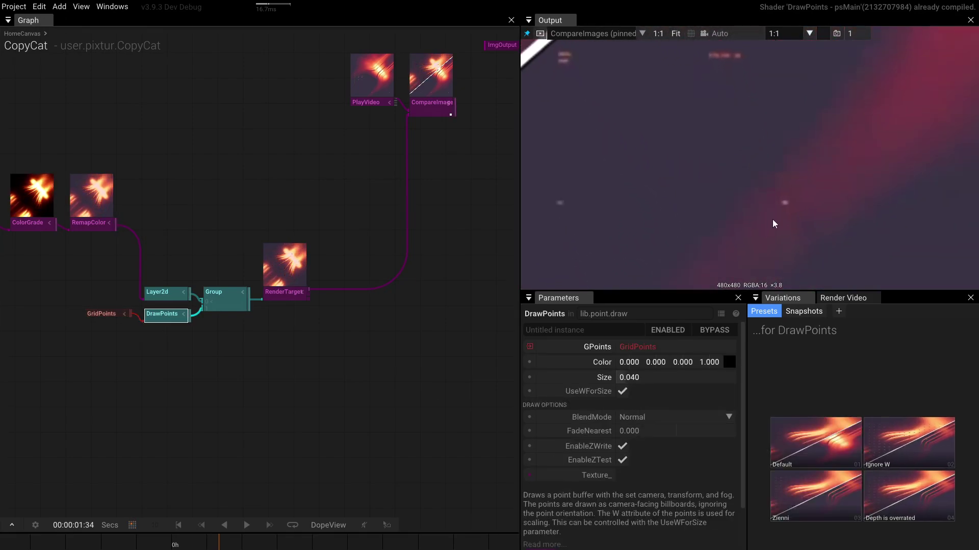
left_click(729, 362)
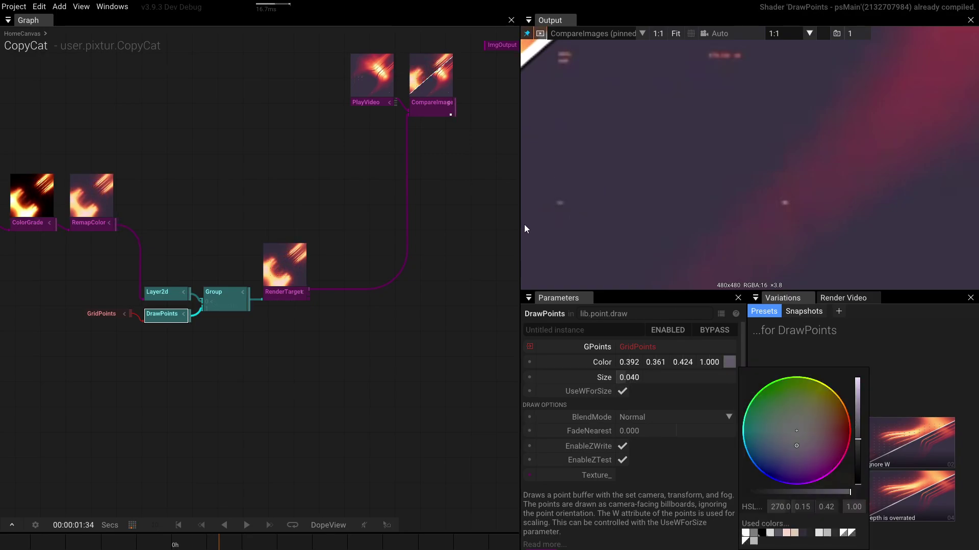
left_click(293, 382)
key("f")
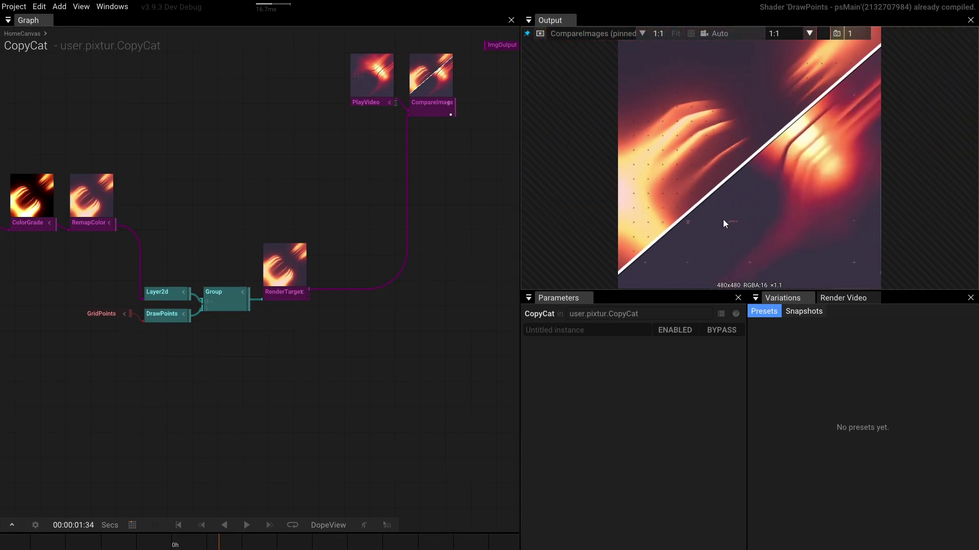
left_click(164, 314)
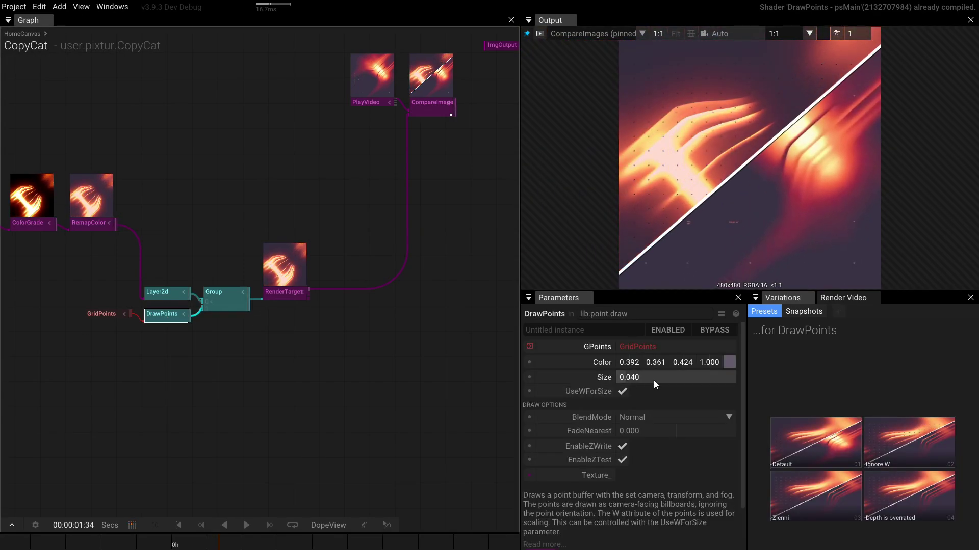
Step: Set the copied DrawPoints' Color to white (1.000, 1.000, 1.000)
mouse_move(637, 378)
left_mouse_down()
mouse_move(673, 367)
mouse_move(637, 367)
left_mouse_up()
left_click(194, 327)
left_click(174, 319)
left_click(728, 362)
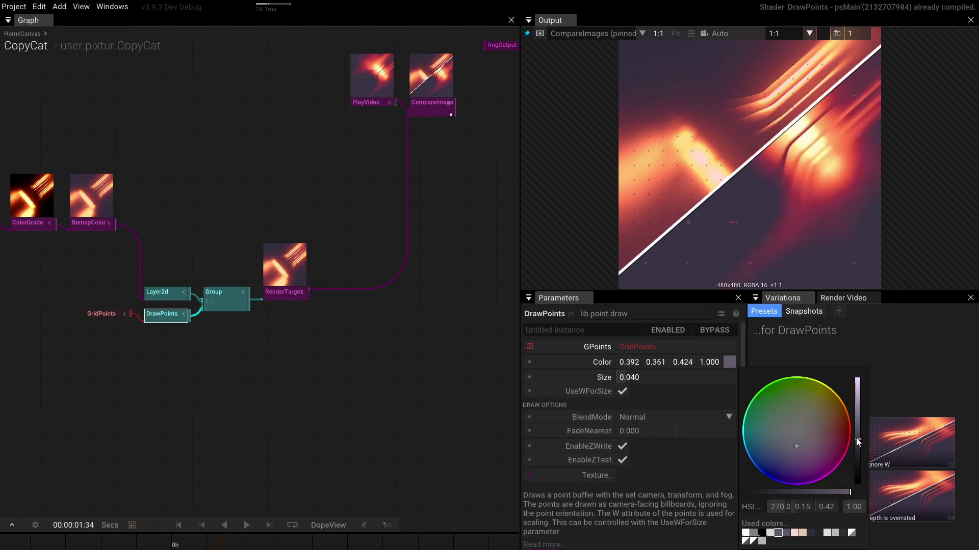
left_click_drag(858, 441, 637, 355)
left_click(149, 329)
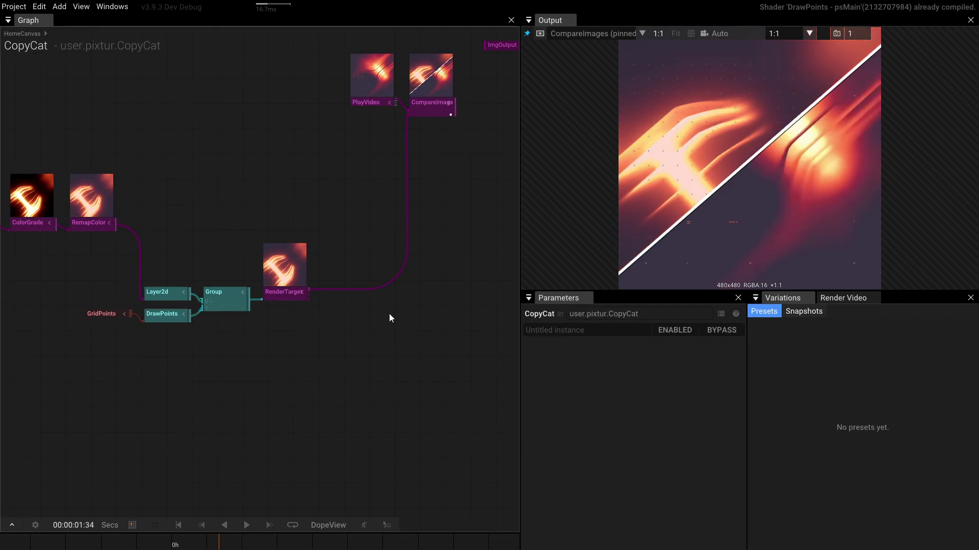
Step: Set the copied GridPoints' Scale to 0.400 and its DrawPoints' Size to 0.088
left_click(100, 314)
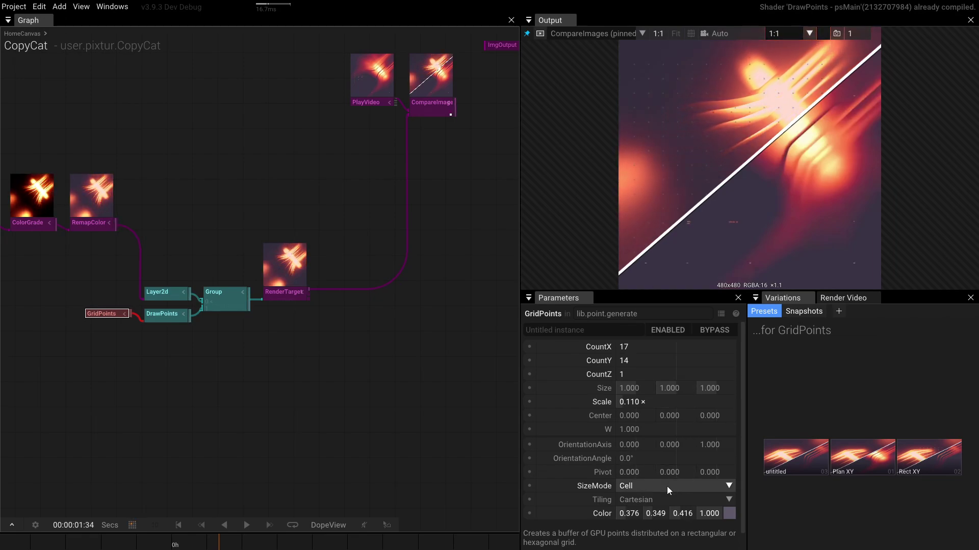
left_click_drag(646, 404, 711, 400)
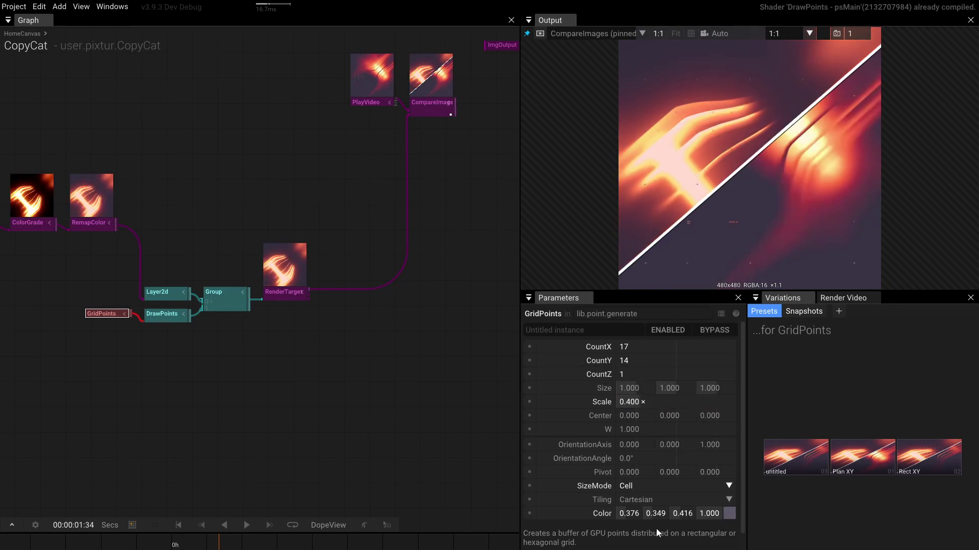
left_click(159, 319)
left_click_drag(632, 377, 657, 381)
Step: Add a RenderTarget below DrawPoints with a white ClearColor and a Resolution of 8 by 8
scroll(298, 378, "up", 5)
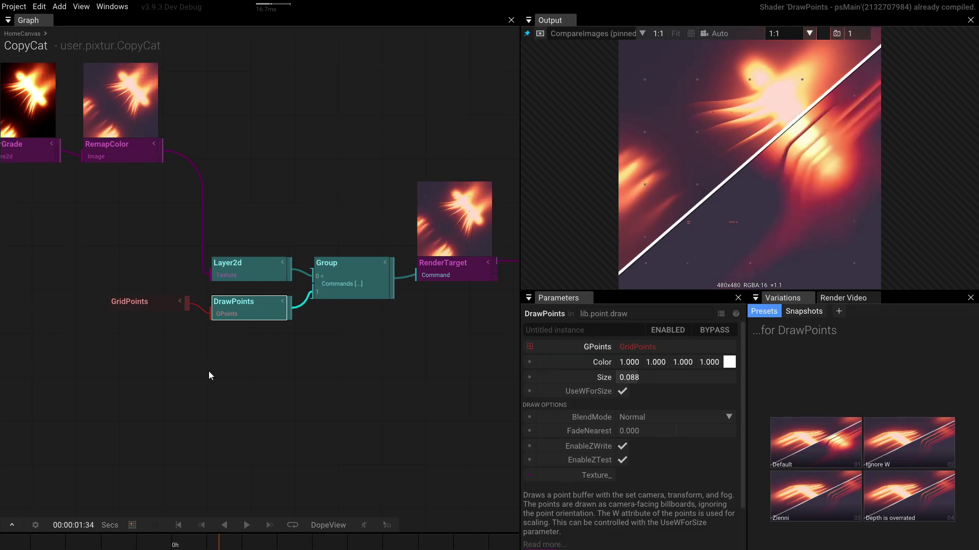
left_click_drag(218, 383, 265, 368)
left_click(262, 373)
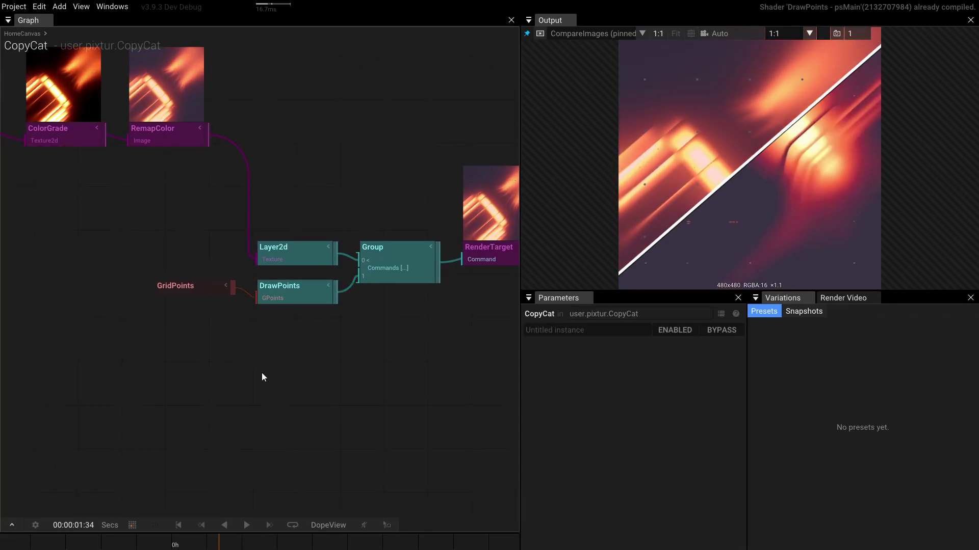
double_click(262, 374)
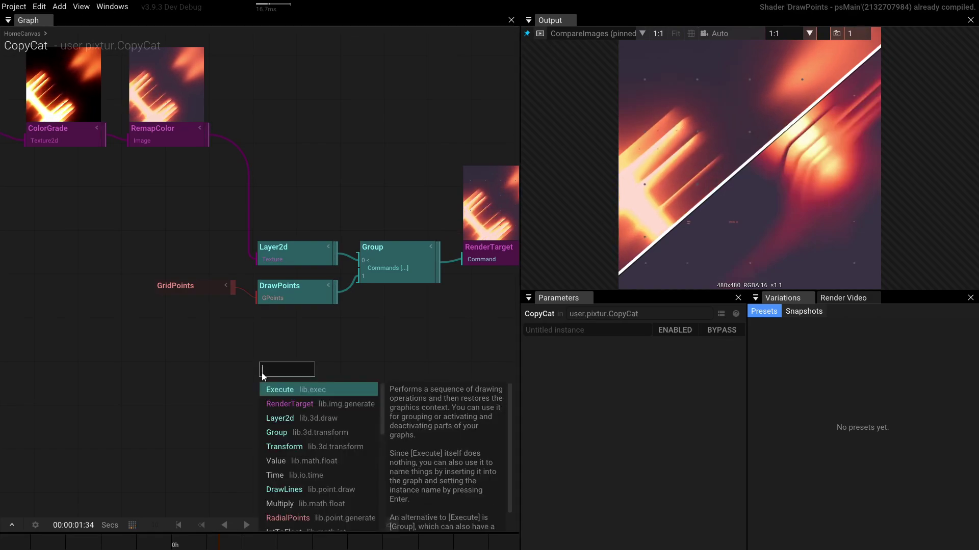
type("gri")
key("BackSpace")
key("BackSpace")
key("BackSpace")
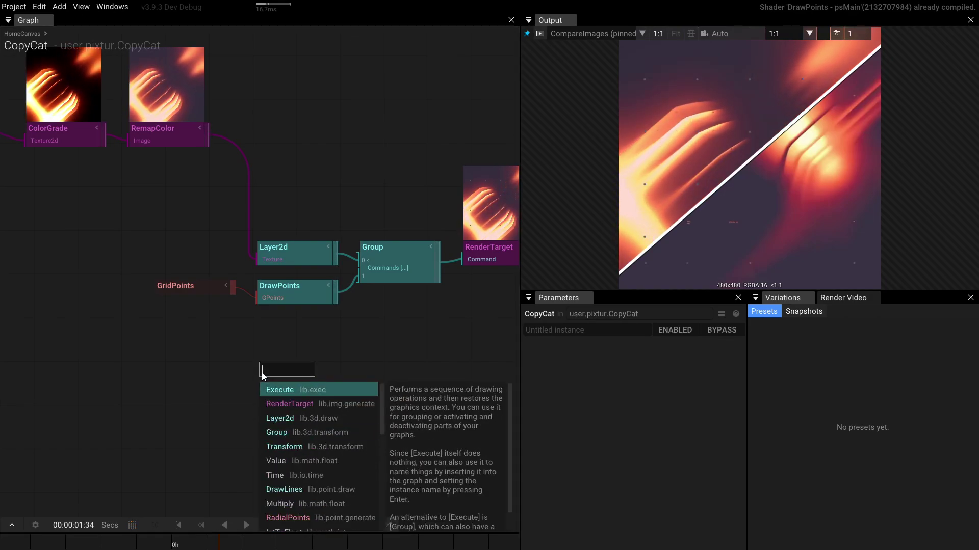
type("re")
key("Return")
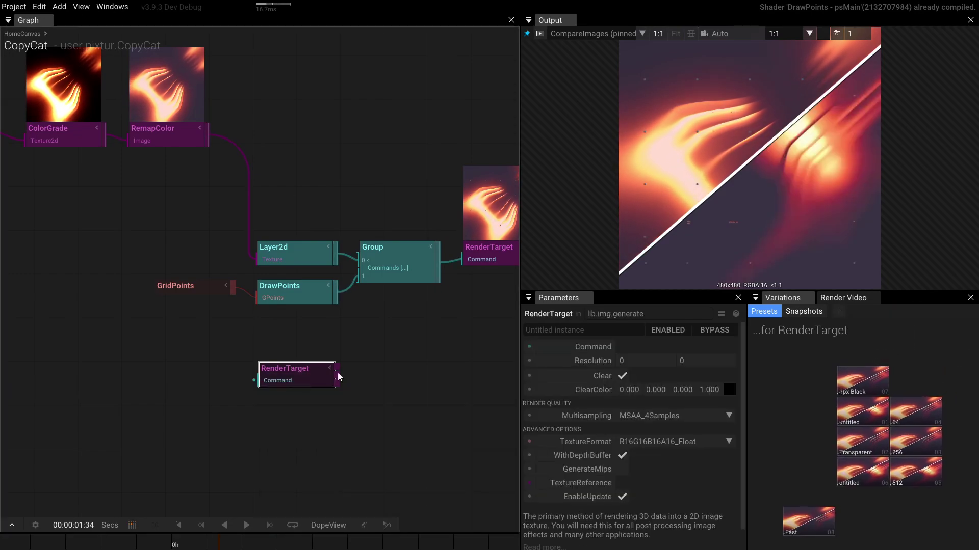
left_click_drag(732, 388, 734, 317)
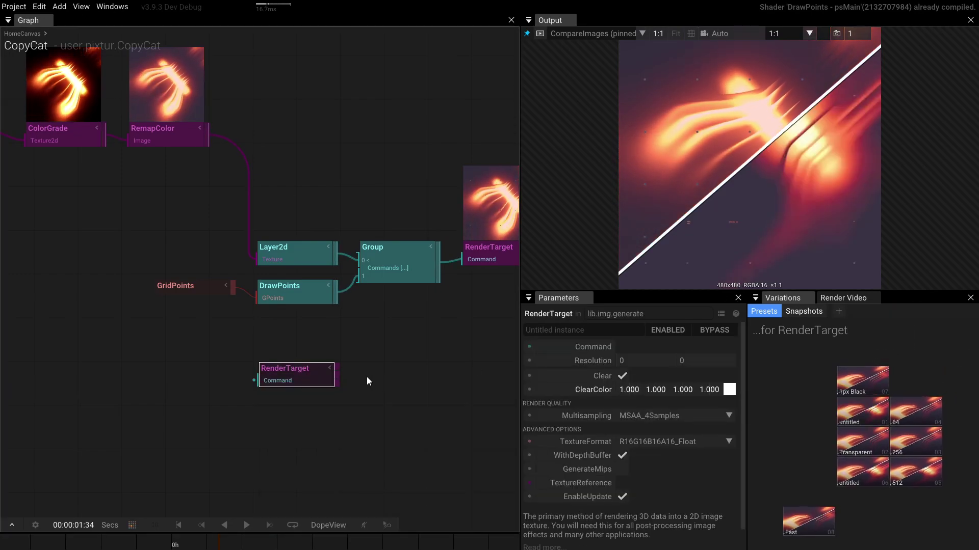
left_click(635, 356)
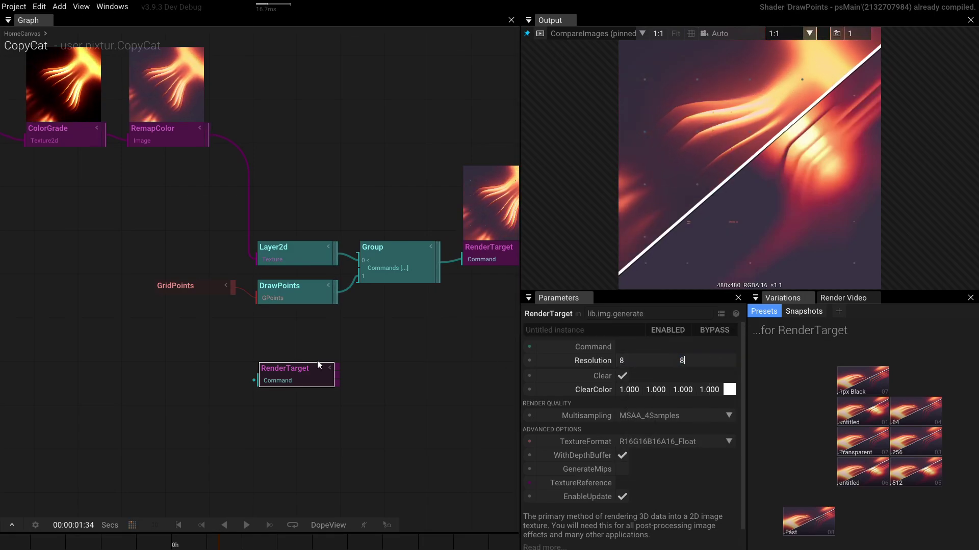
Step: Connect the white RenderTarget to DrawPoints' Texture input from below GridPoints, and reduce DrawPoints' Size
left_click(341, 368)
left_click_drag(338, 367, 253, 308)
scroll(645, 192, "up", 6)
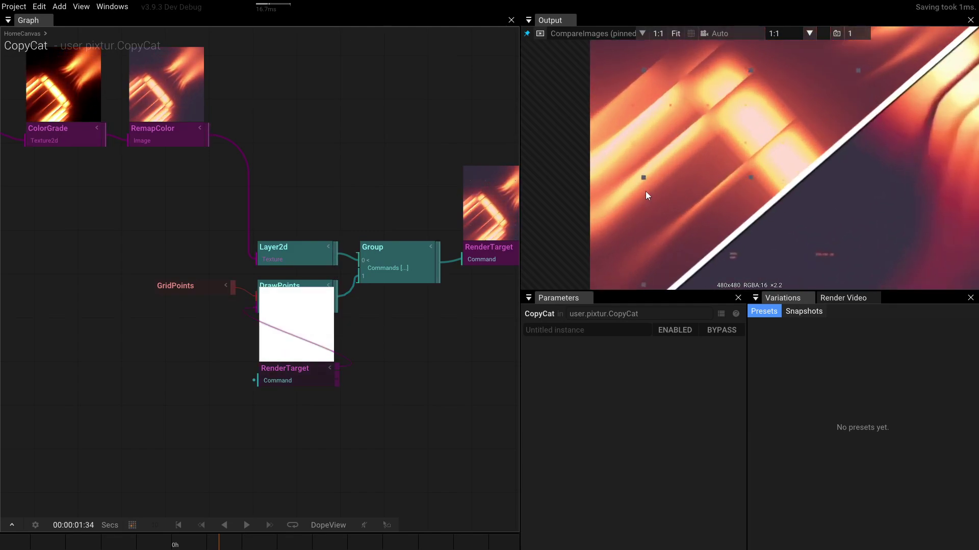
scroll(643, 164, "down", 6)
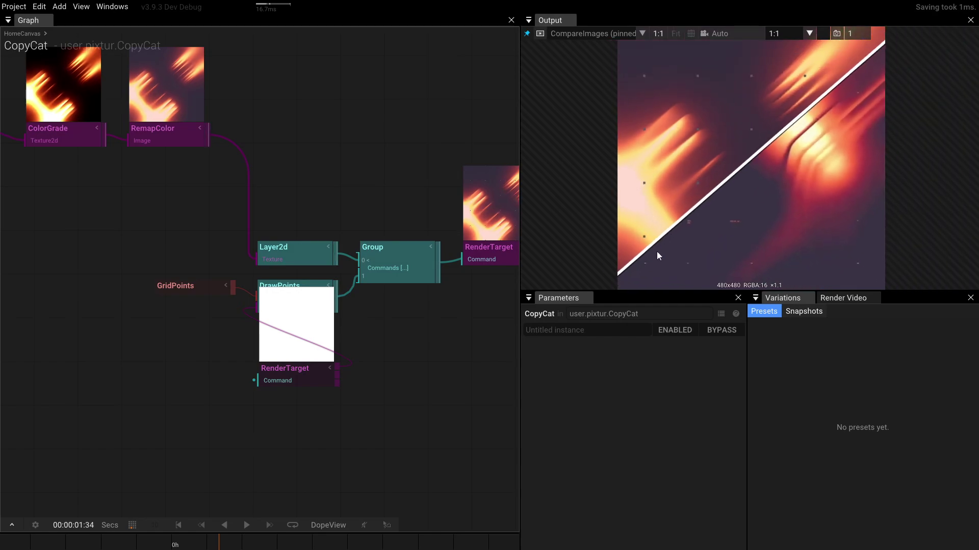
left_click_drag(295, 368, 191, 423)
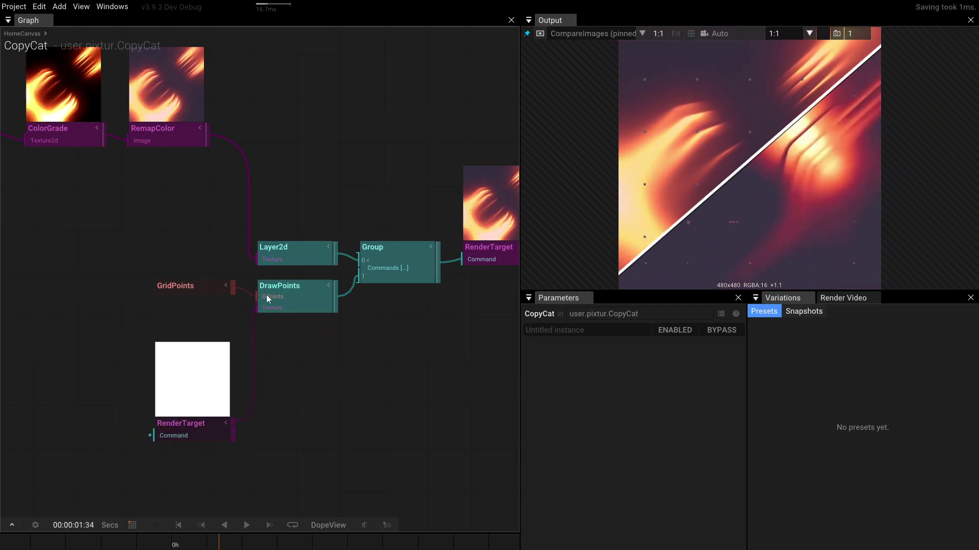
left_click(291, 306)
left_click_drag(640, 378, 601, 401)
Step: Insert a RandomizePoints operator between GridPoints and DrawPoints, moving GridPoints away to make room
left_click_drag(179, 290, 87, 280)
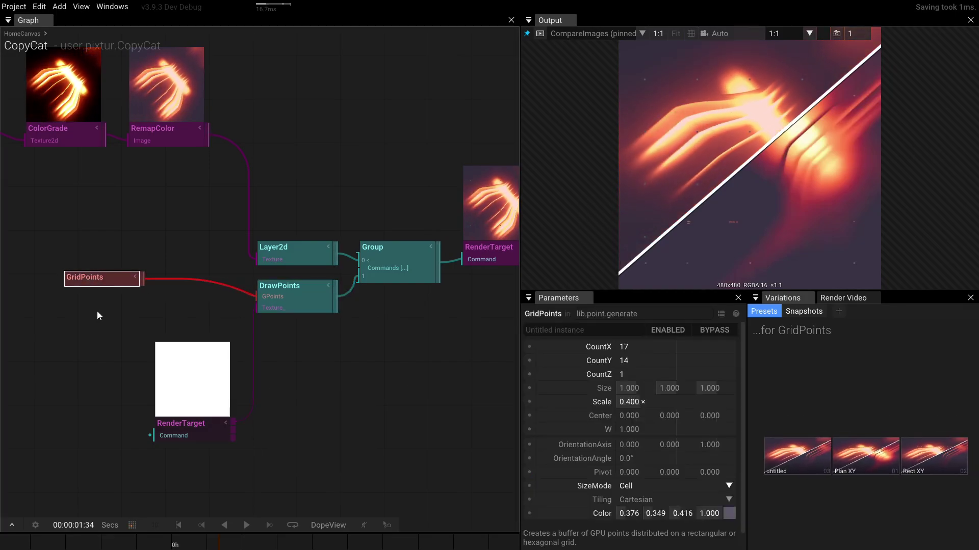
key("Tab")
type("re")
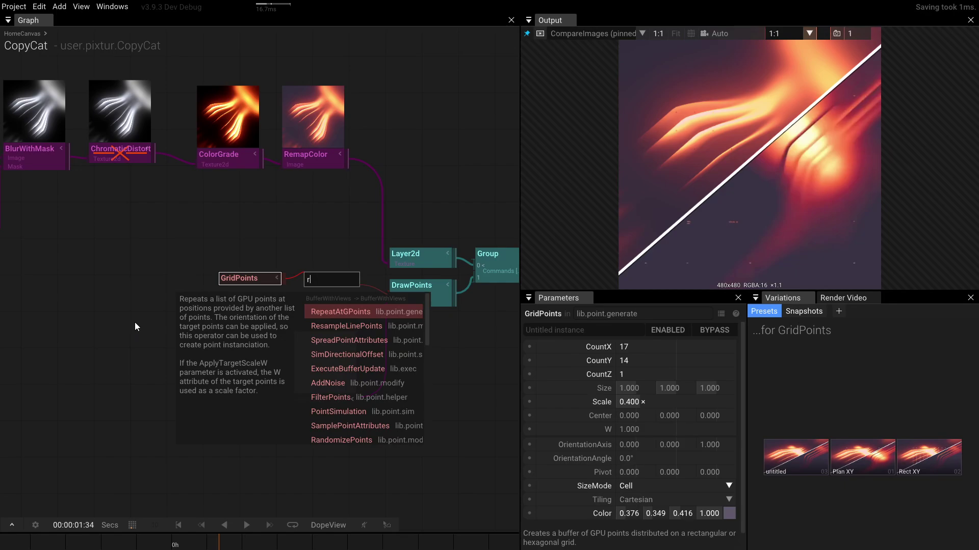
key("BackSpace")
type("and")
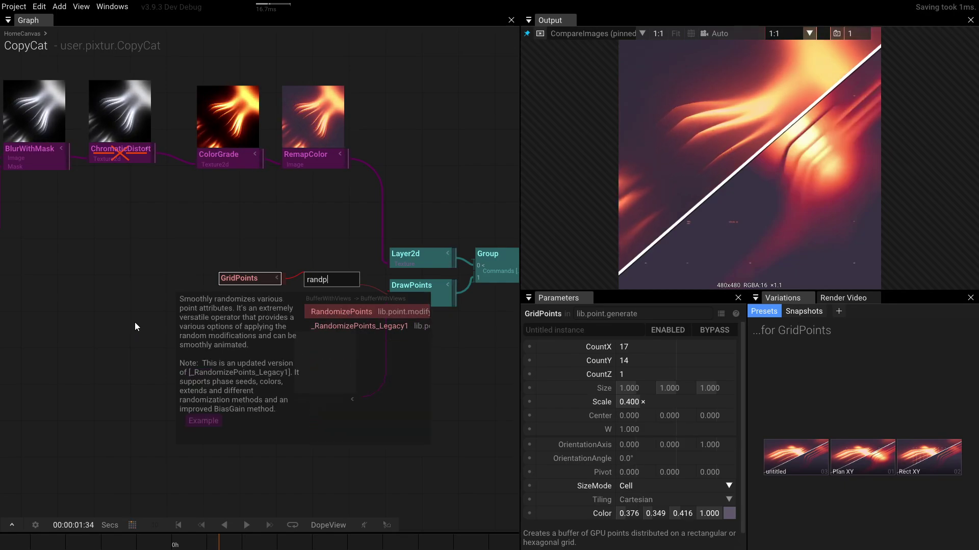
type("p")
key("Return")
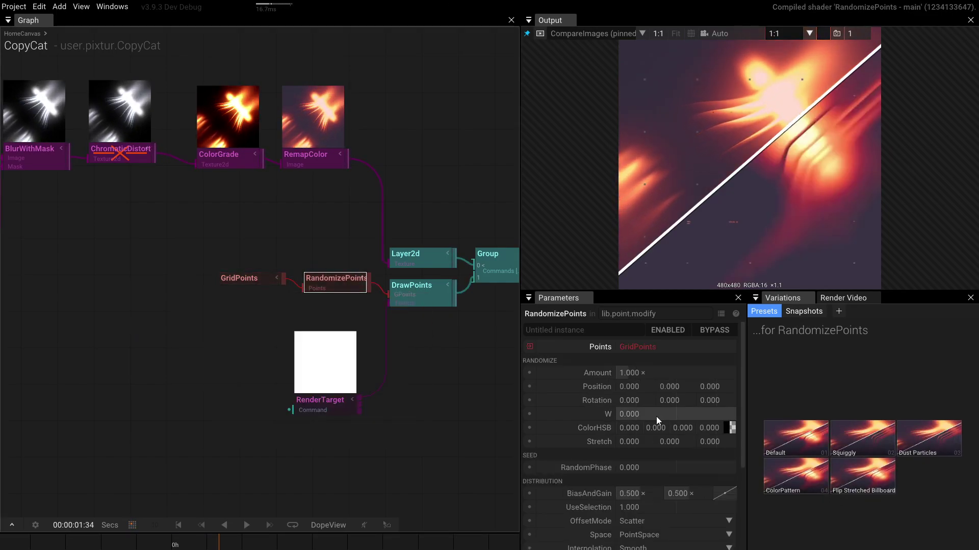
Step: Set RandomizePoints' W to 0.950 and its BiasAndGain to 1.000 and 0.505
left_click_drag(656, 417, 782, 389)
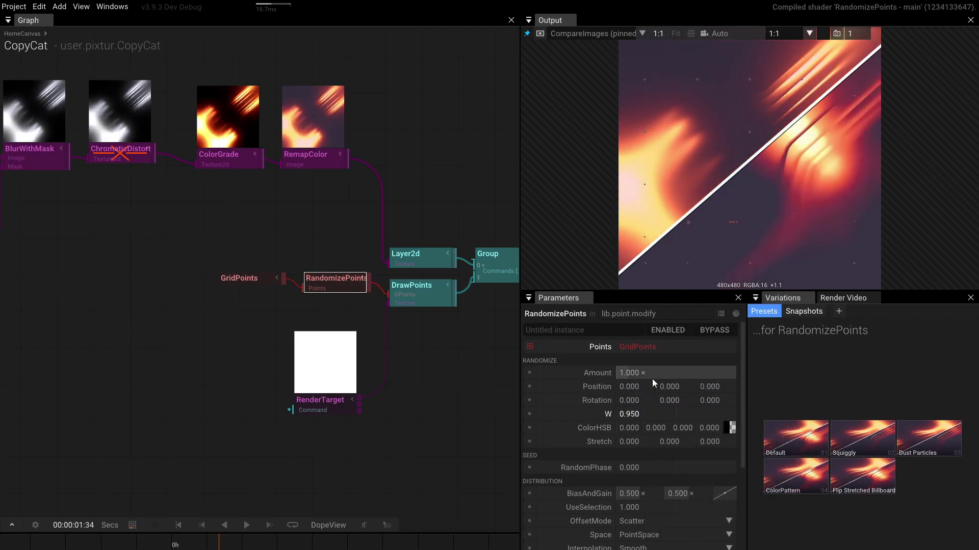
scroll(555, 502, "down", 2)
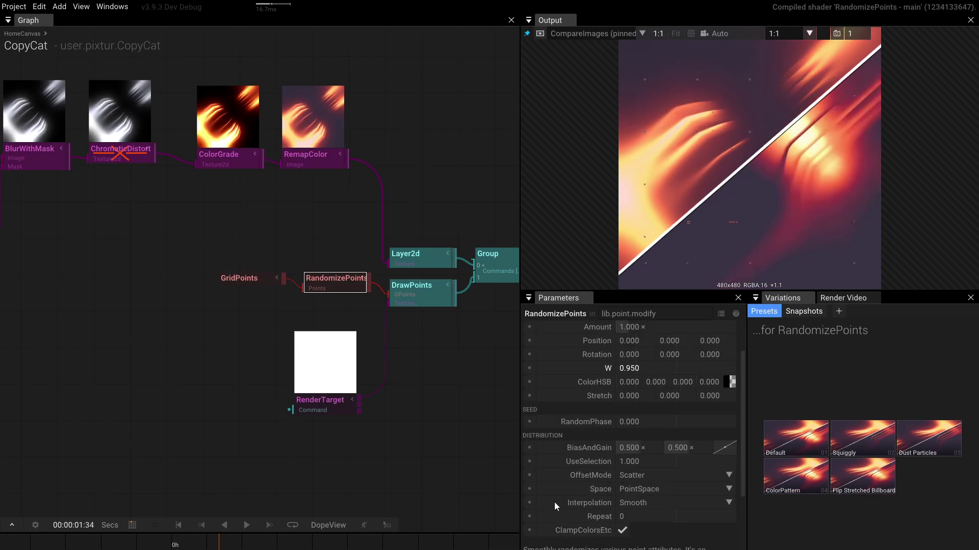
scroll(554, 502, "up", 2)
scroll(555, 503, "down", 5)
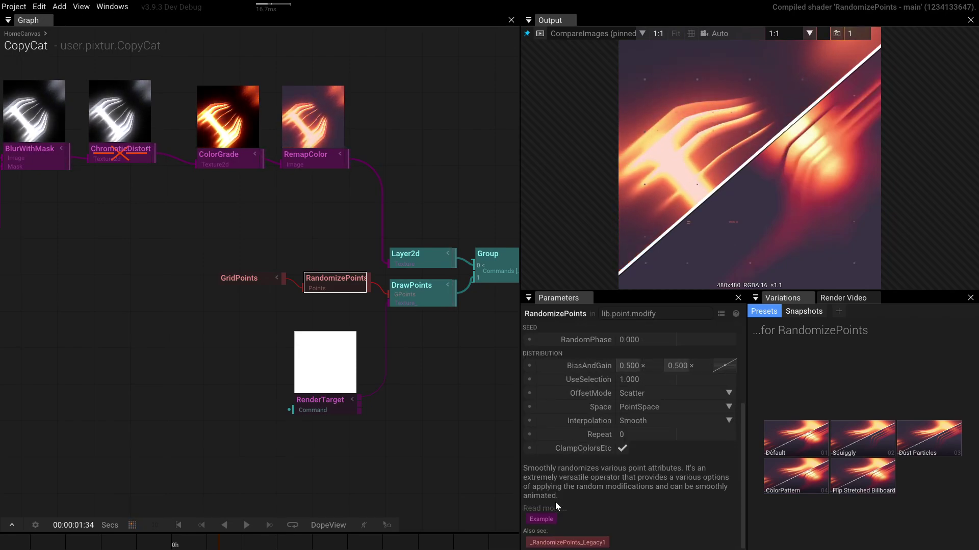
scroll(555, 503, "up", 5)
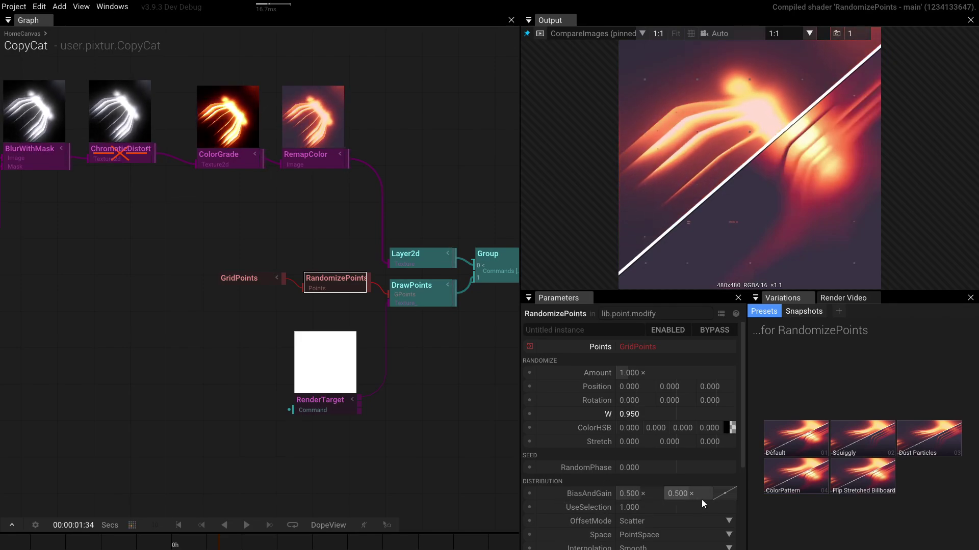
left_click_drag(722, 494, 723, 493)
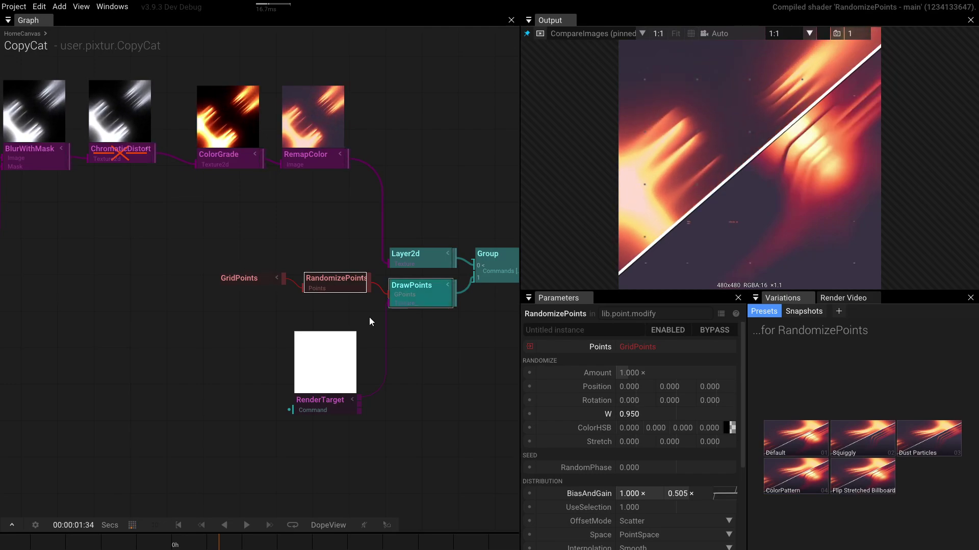
Step: Move GridPoints and RandomizePoints away from DrawPoints and insert a FilterPoints operator between RandomizePoints and DrawPoints
left_click(250, 278)
left_click_drag(323, 258, 202, 299)
left_click_drag(242, 281, 108, 283)
left_click(200, 283)
key("Tab")
type("set")
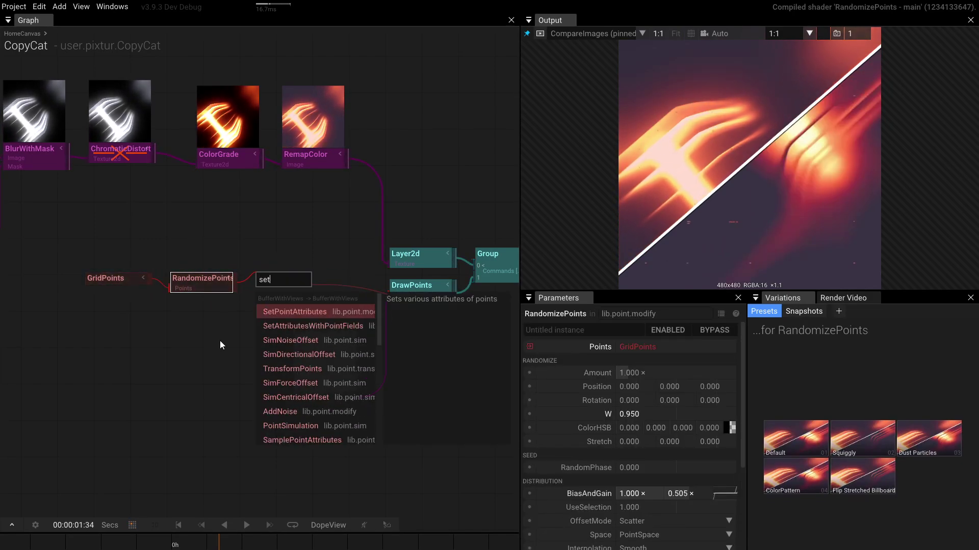
key("BackSpace")
key("BackSpace")
key("BackSpace")
type("filter")
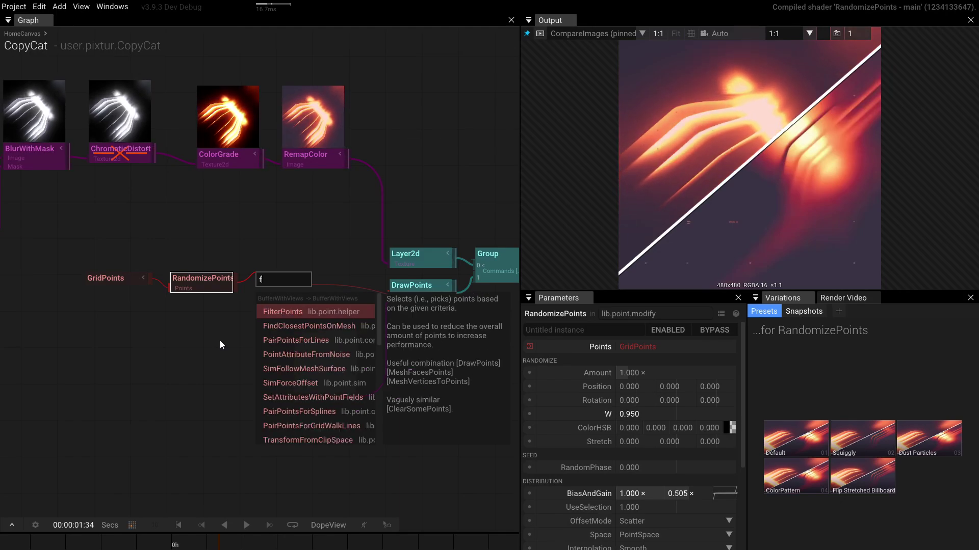
key("Return")
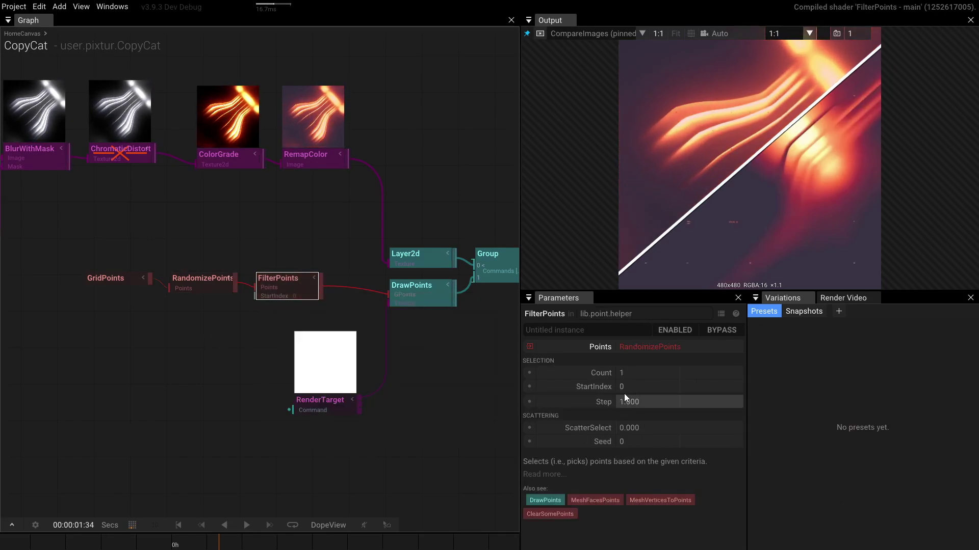
Step: Set GridPoints' Scale to -0.110 and FilterPoints' Count to 100
left_click_drag(630, 376, 733, 343)
left_click(112, 278)
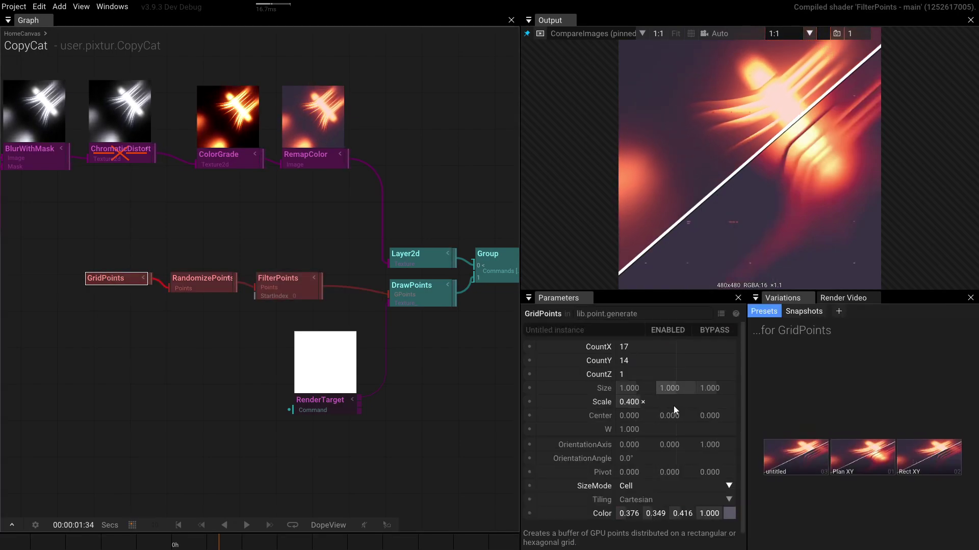
left_click_drag(662, 406, 391, 371)
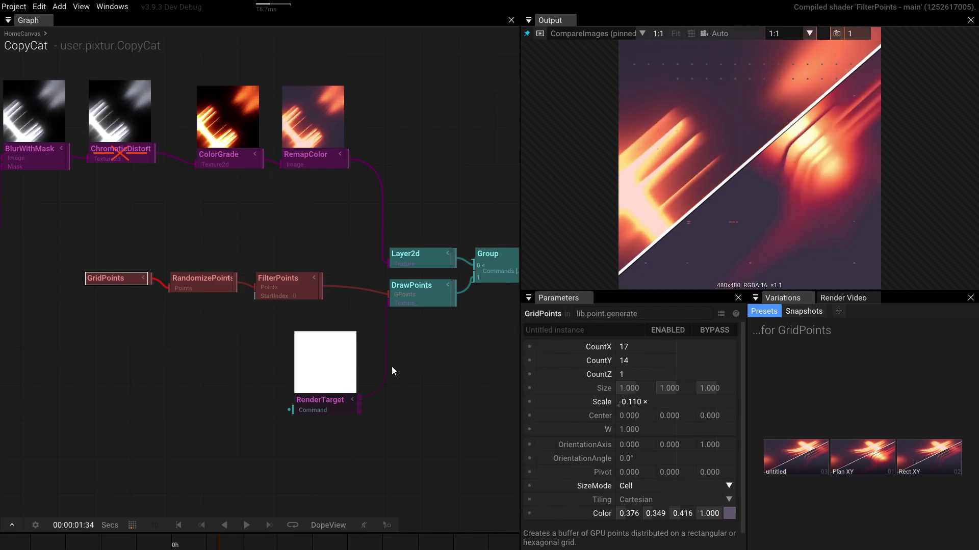
left_click(292, 299)
left_click_drag(672, 373, 781, 285)
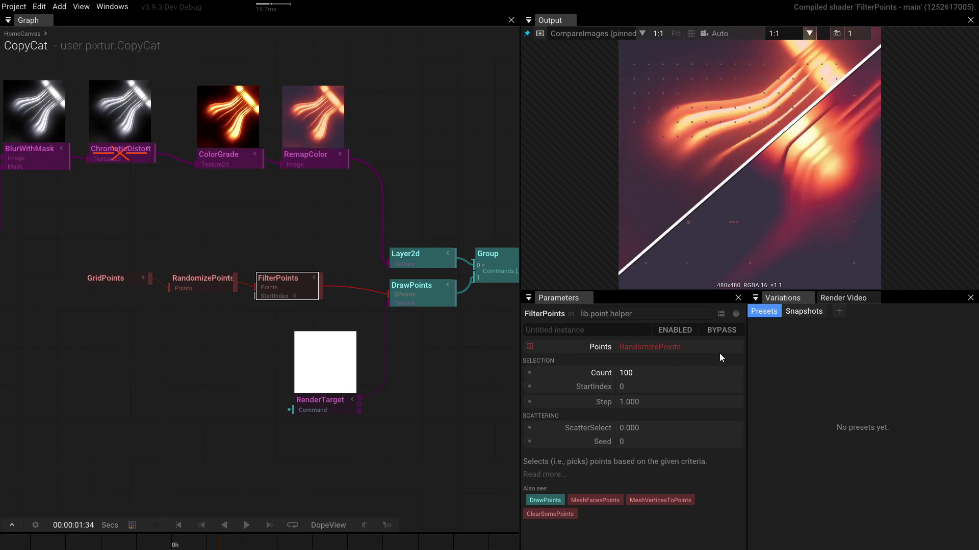
Step: Set GridPoints' CountX and CountY to 6 and its Scale to 0.300
left_click(142, 280)
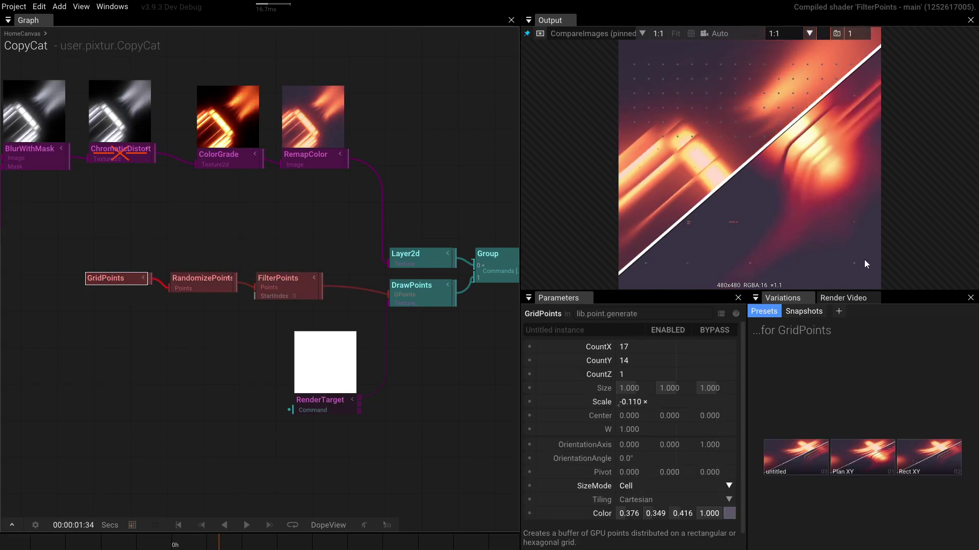
left_click(649, 345)
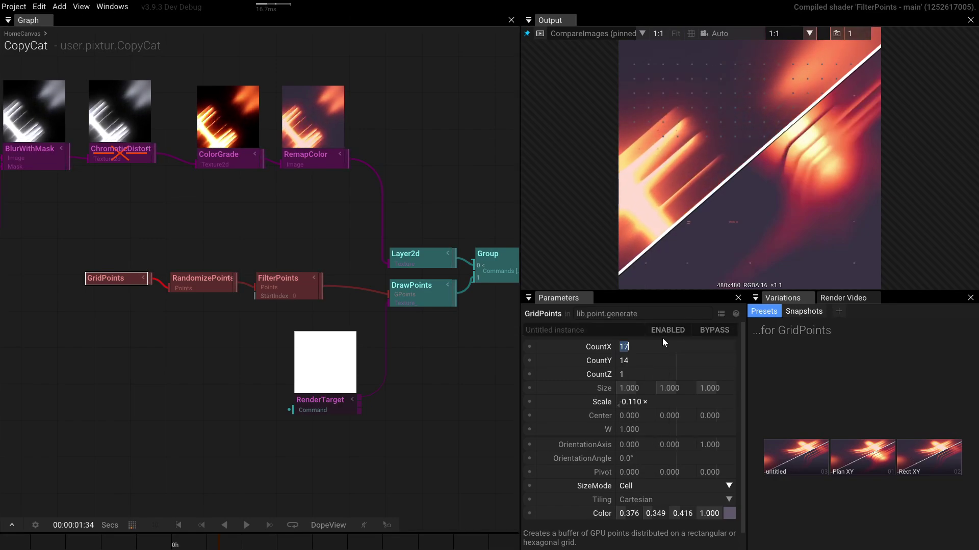
type("6")
key("Tab")
type("6")
key("Tab")
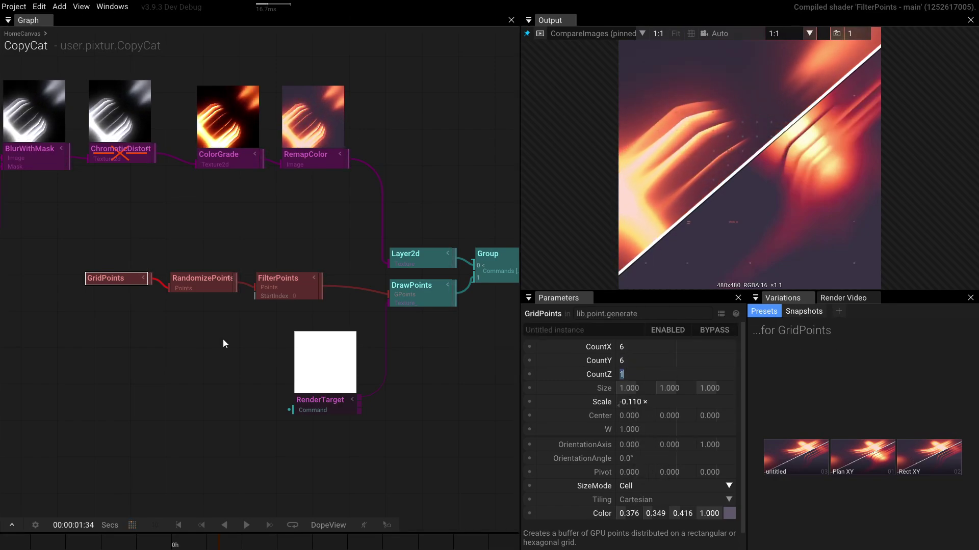
left_click_drag(636, 402, 718, 395)
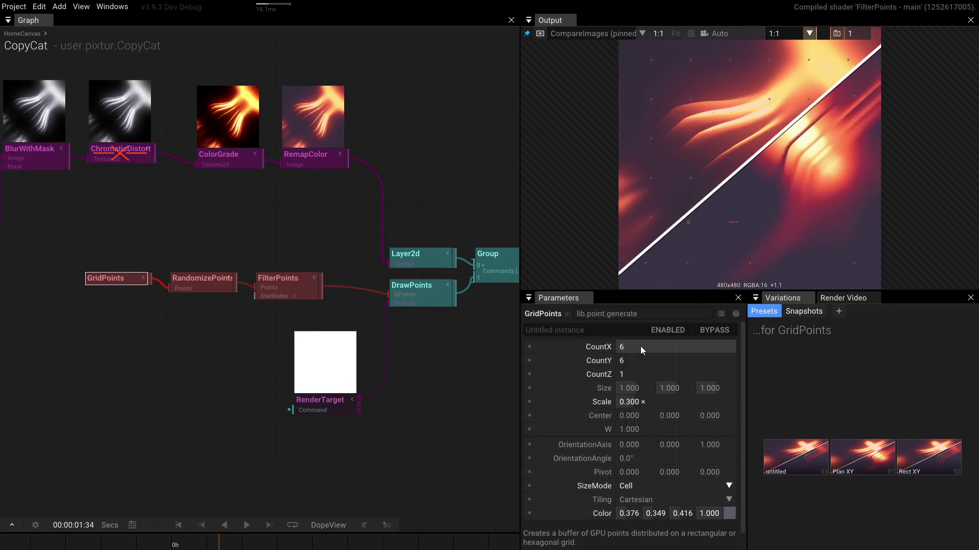
Step: Set GridPoints' CountY and CountX to 5
left_click(632, 359)
type("5")
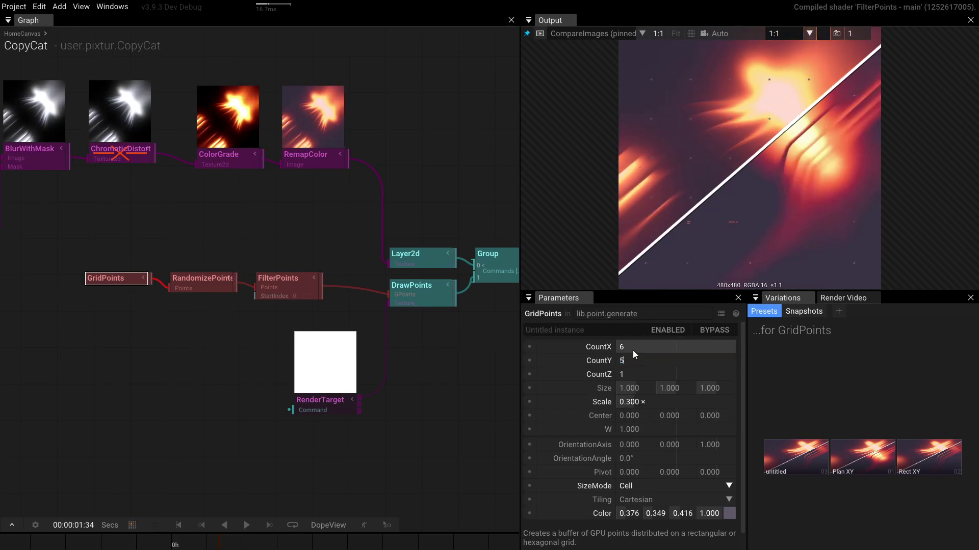
left_click(637, 350)
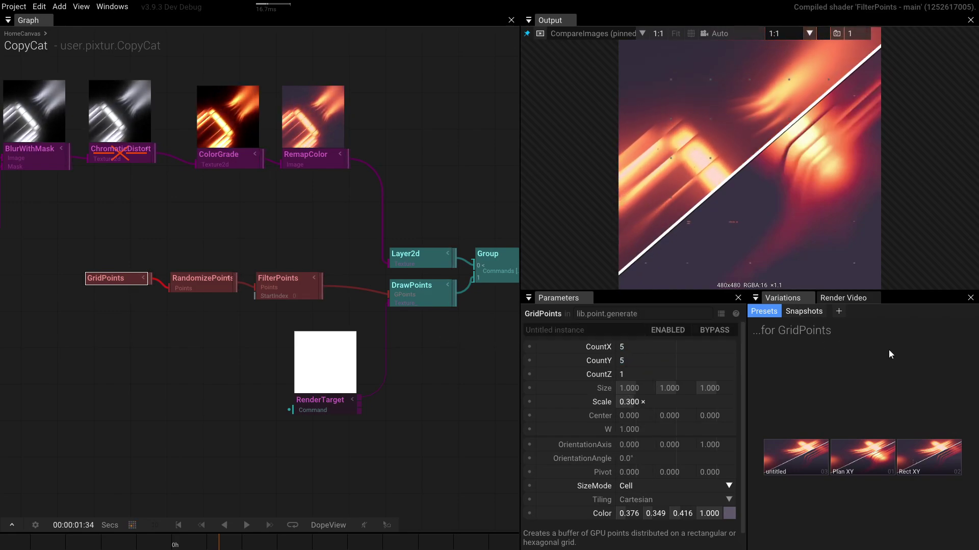
Step: Set GridPoints' Scale to 0.409 and FilterPoints' Count to 12, ScatterSelect to 0.233 and Seed to 8
left_click_drag(686, 403, 801, 427)
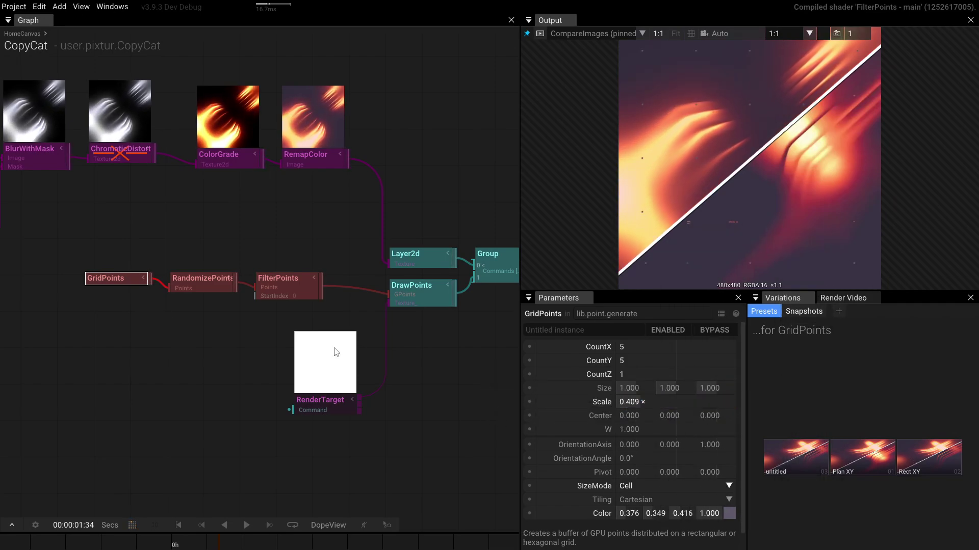
left_click(309, 293)
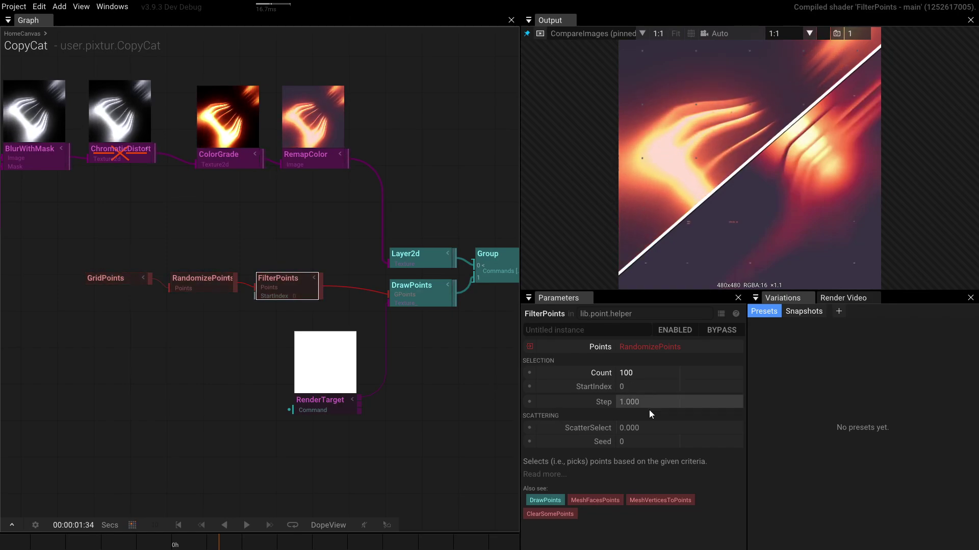
left_click_drag(631, 430, 488, 305)
left_click_drag(631, 435, 654, 409)
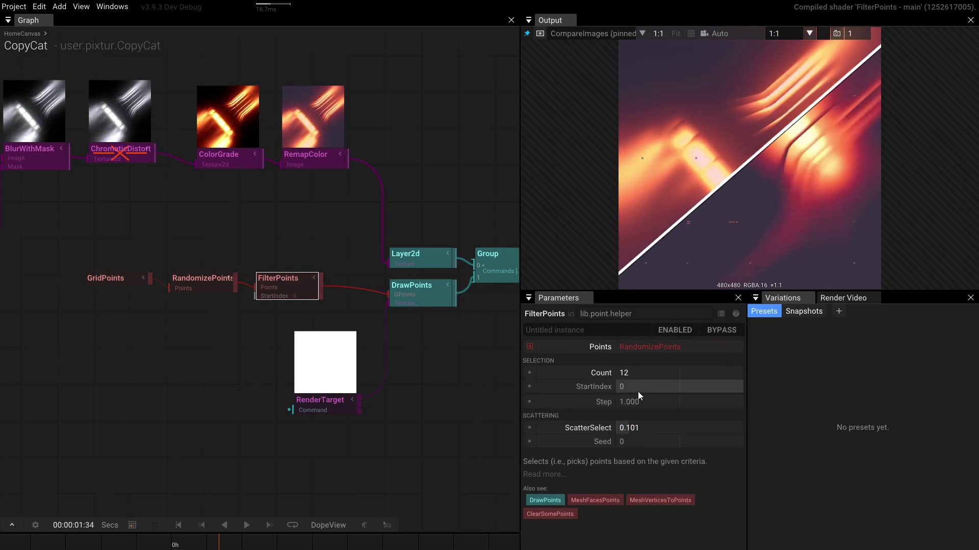
left_click_drag(630, 443, 671, 433)
left_click_drag(724, 431, 723, 430)
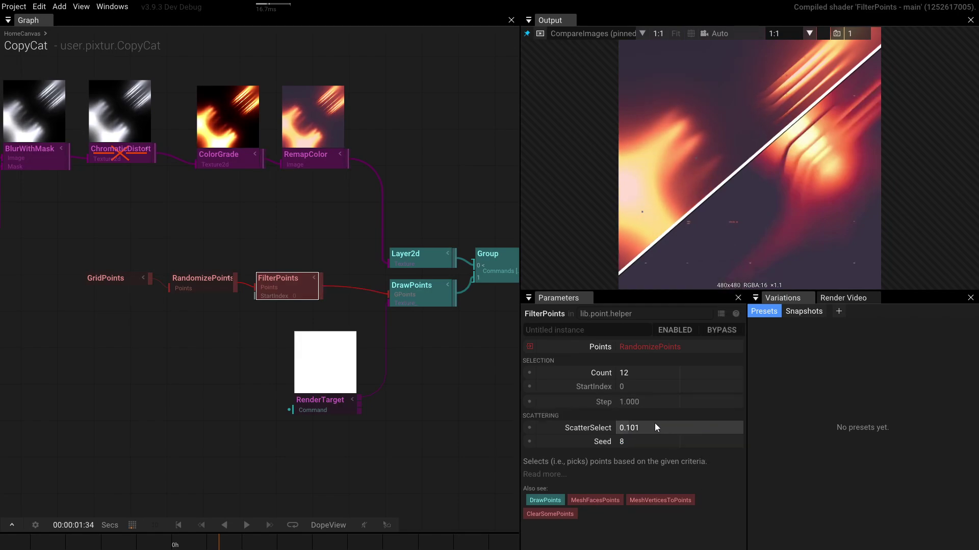
left_click_drag(645, 427, 803, 393)
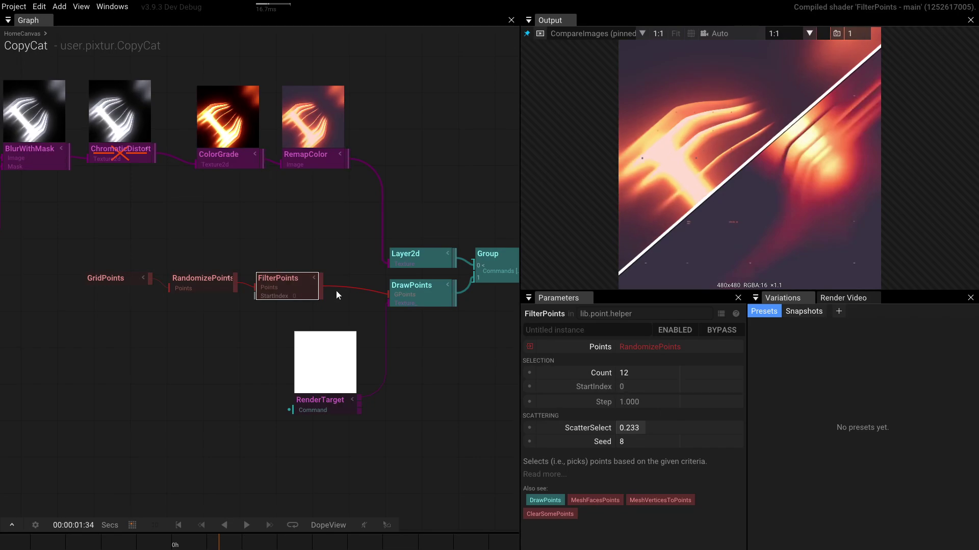
Step: Move the white texture RenderTarget slightly down and disable EnableZWrite and EnableZTest on DrawPoints
left_click(411, 293)
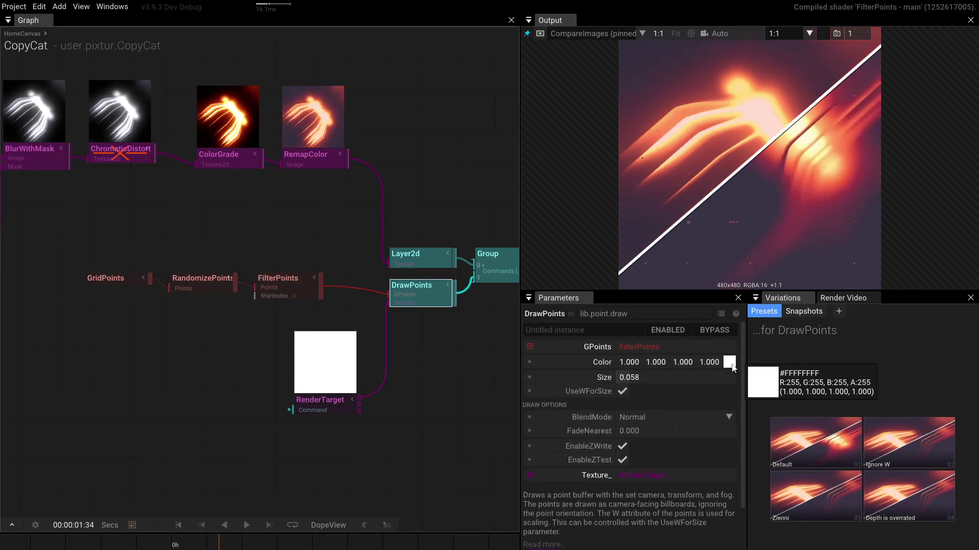
mouse_move(323, 409)
left_mouse_down()
mouse_move(304, 423)
mouse_move(317, 427)
left_mouse_up()
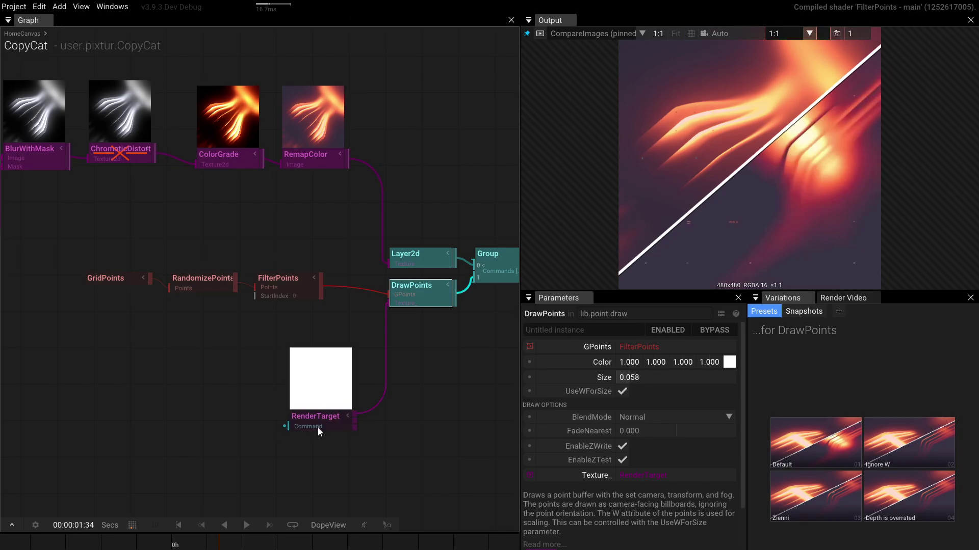
left_click_drag(512, 296, 366, 314)
left_click(324, 291)
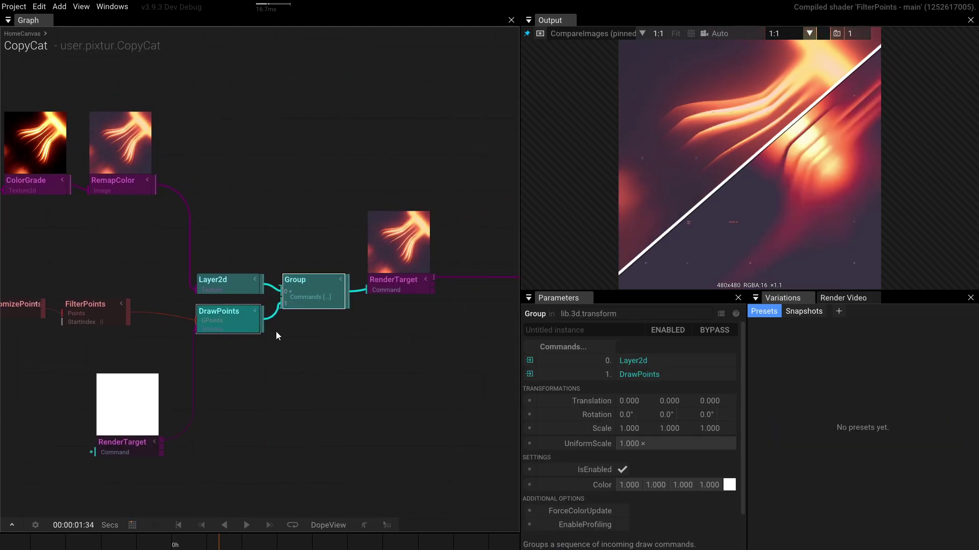
left_click_drag(305, 421, 442, 323)
left_click(363, 230)
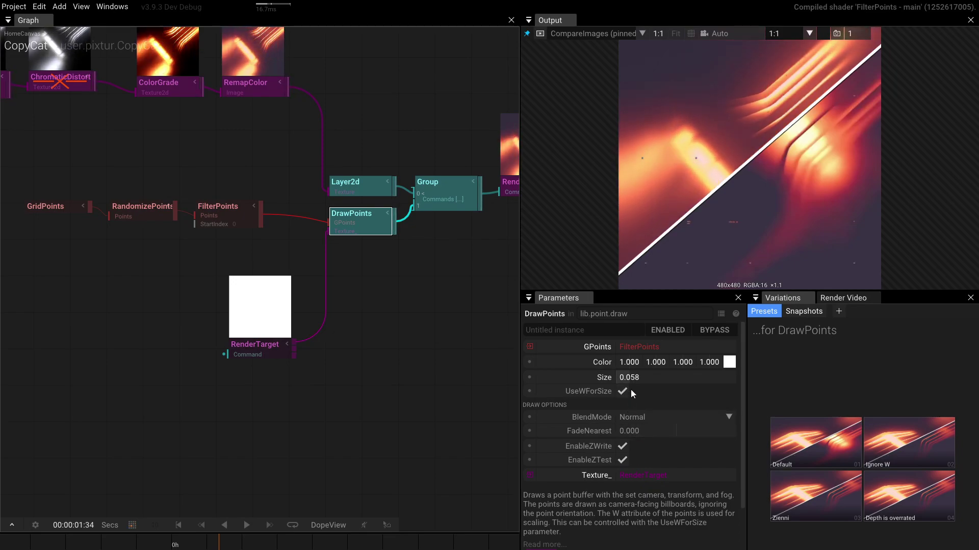
left_click(623, 446)
left_click(620, 460)
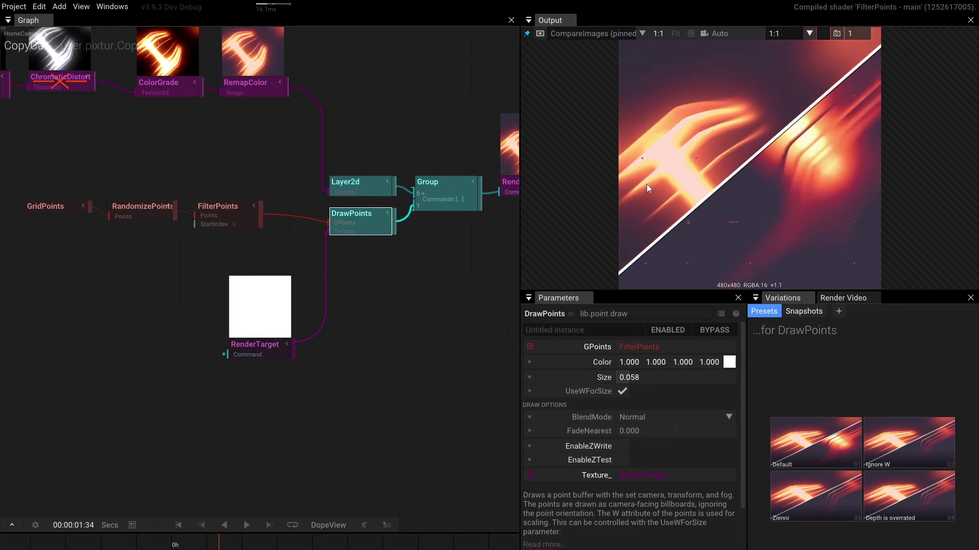
Step: Examine the graph around DrawPoints and Group, and inspect the small points in the compared output up close
left_click_drag(401, 250, 35, 310)
scroll(35, 310, "down", 4)
left_click_drag(153, 203, 280, 286)
scroll(274, 312, "up", 4)
left_click_drag(271, 420, 327, 352)
scroll(244, 341, "up", 2)
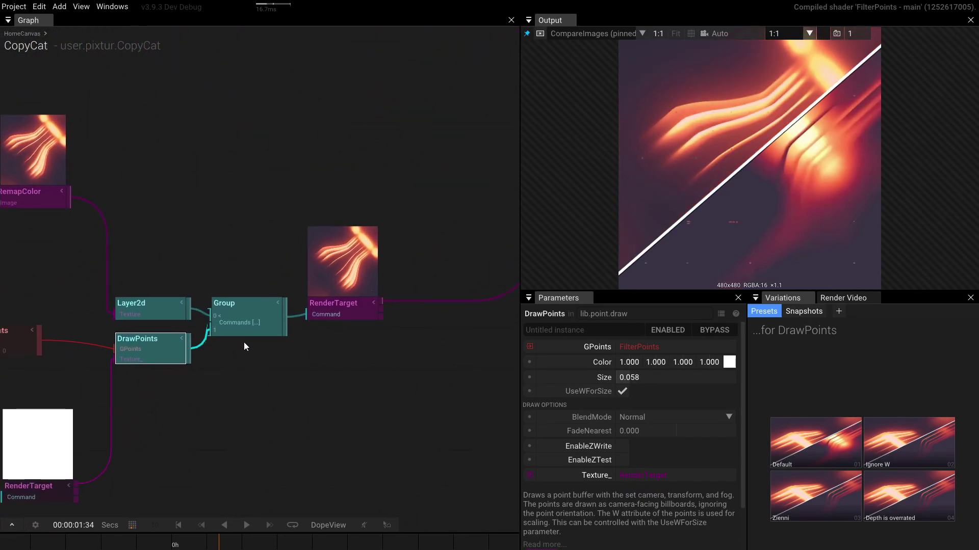
left_click_drag(237, 377, 389, 319)
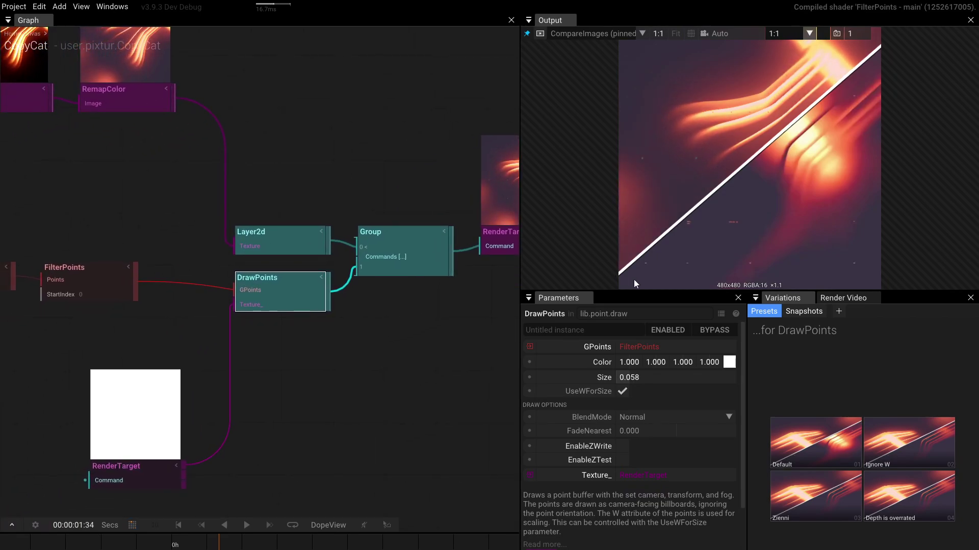
scroll(689, 154, "up", 8)
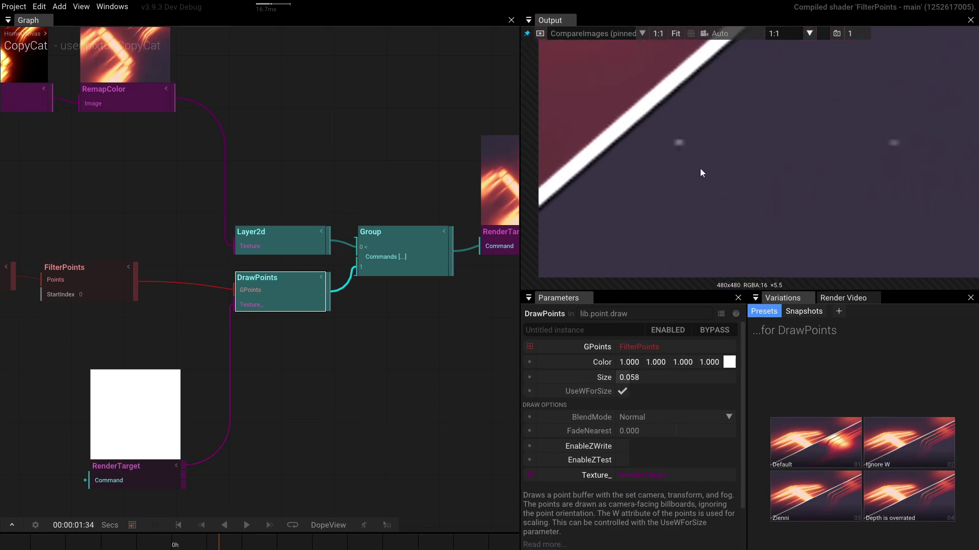
scroll(699, 168, "down", 4)
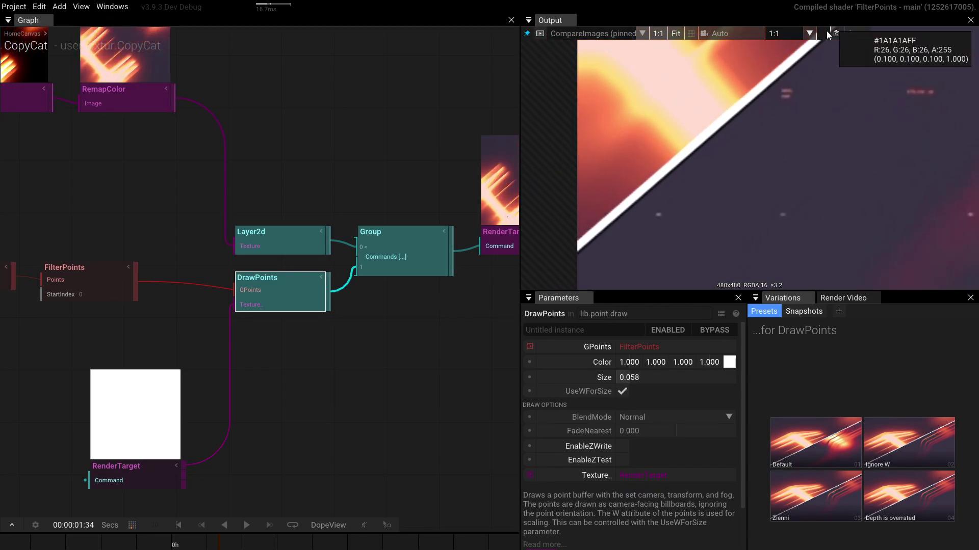
Step: Try an output resolution of 1080p and check the RenderTarget that follows Group
left_click(809, 34)
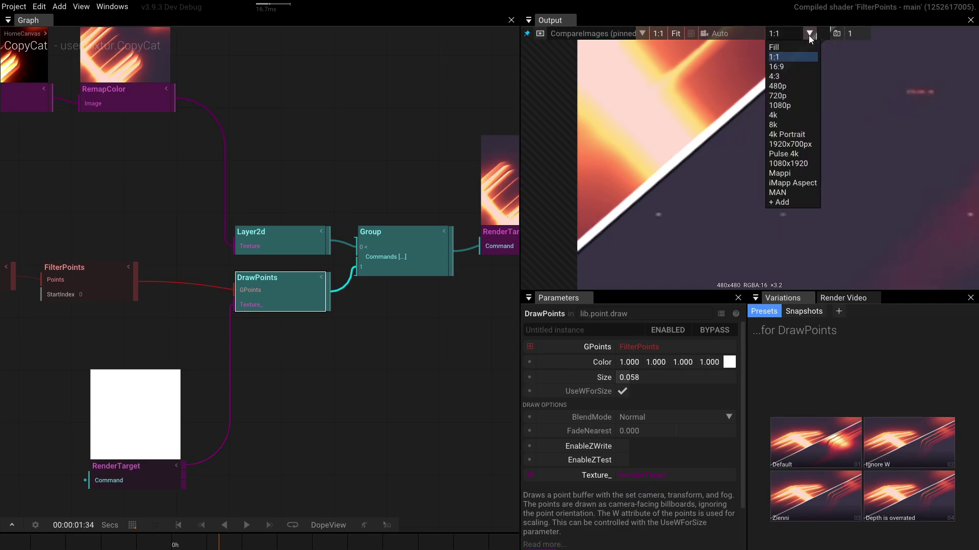
left_click(789, 106)
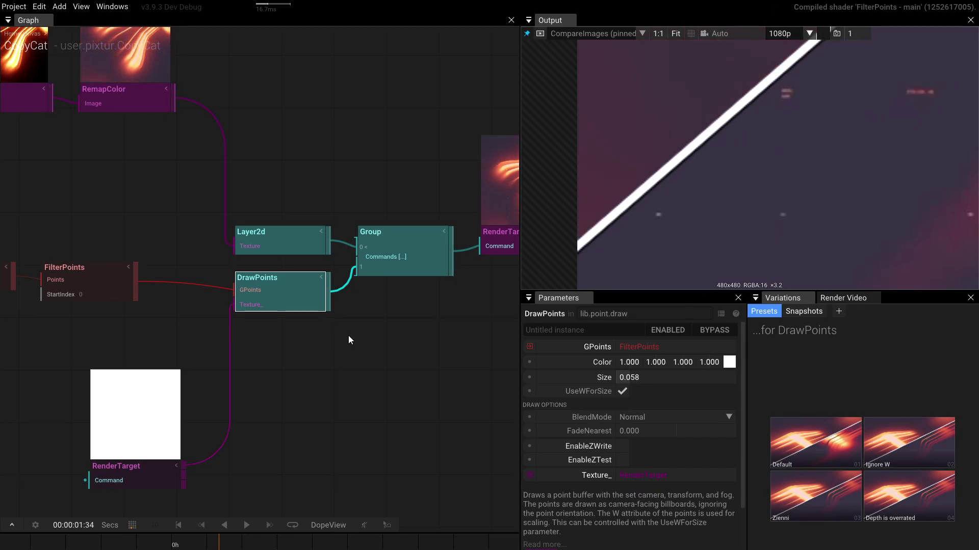
left_click_drag(487, 240, 314, 258)
left_click(314, 258)
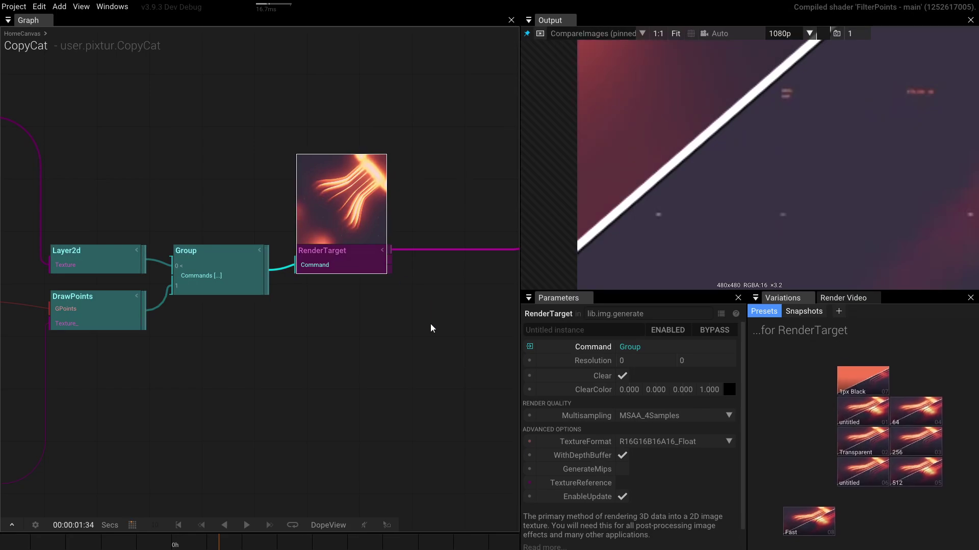
scroll(327, 339, "down", 5)
scroll(383, 249, "up", 5)
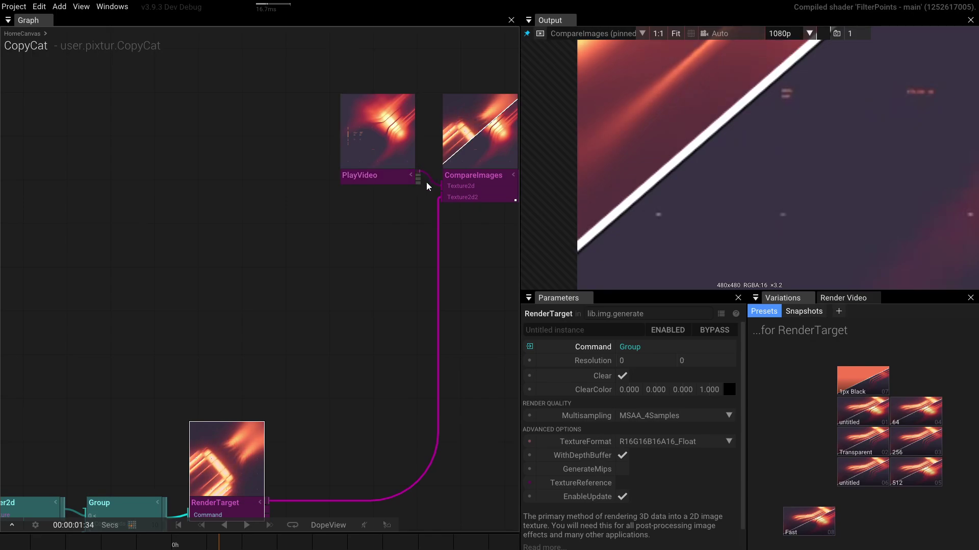
Step: Move PlayVideo away from CompareImages and swap the inputs so RenderTarget feeds Texture2d and PlayVideo feeds Texture2d2
left_click_drag(334, 321, 315, 226)
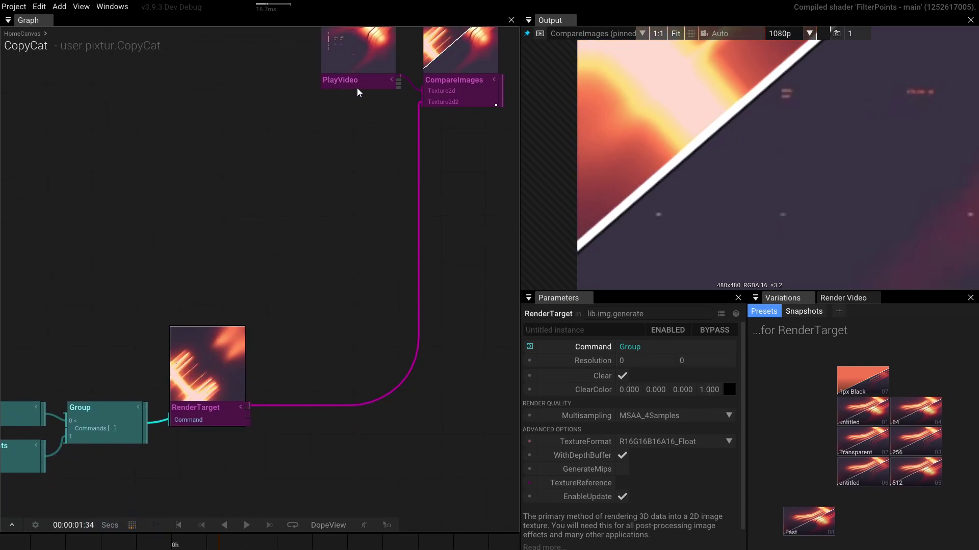
left_click_drag(357, 87, 290, 115)
left_click_drag(332, 77, 326, 102)
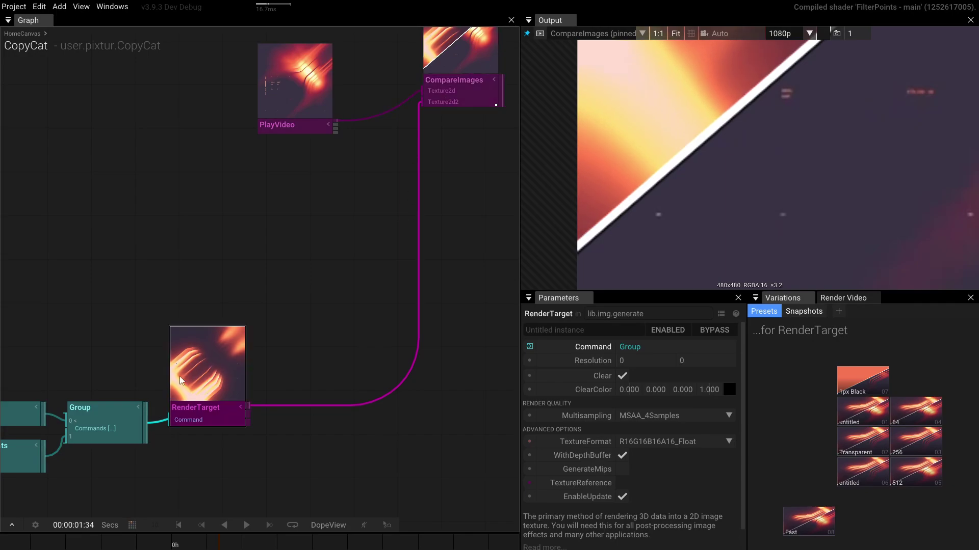
left_click(292, 109)
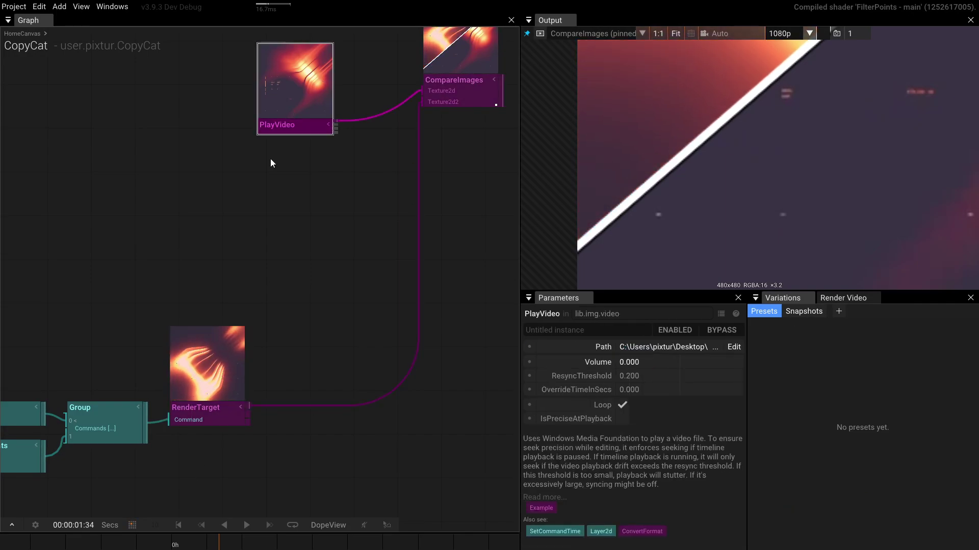
left_click(201, 415)
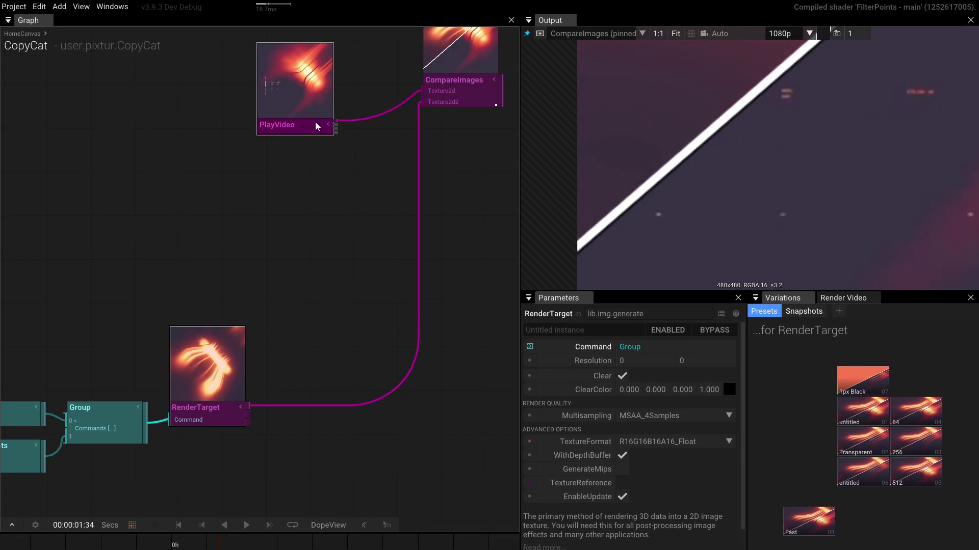
left_click_drag(316, 123, 256, 123)
left_click_drag(417, 95, 284, 176)
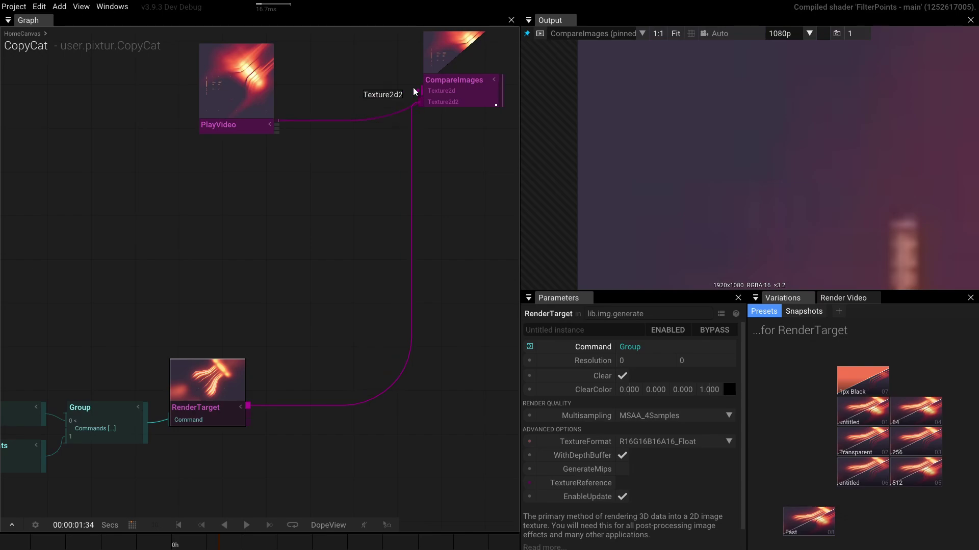
left_click_drag(413, 89, 411, 90)
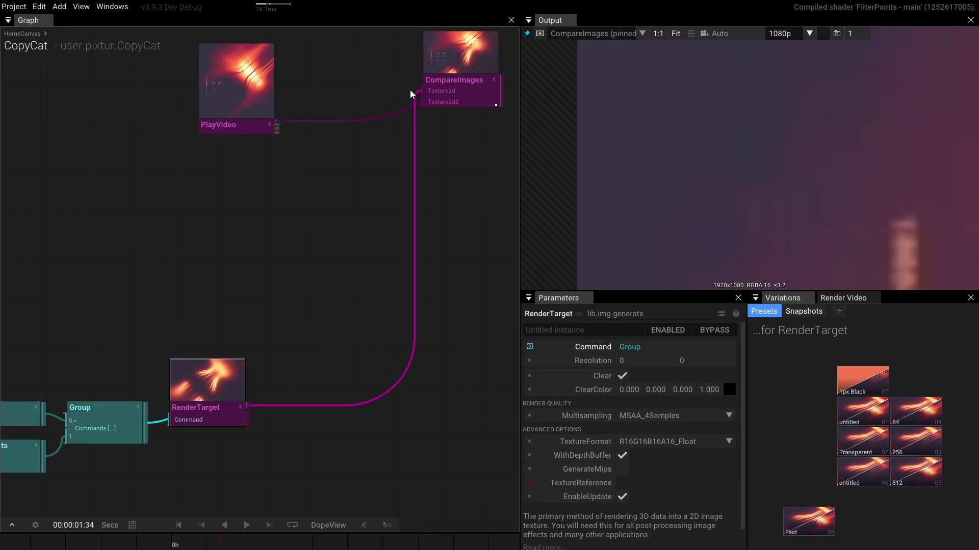
left_click(466, 90)
Step: Set the output resolution to 1:1, enlarge the output area and fit the image in it
left_click(810, 34)
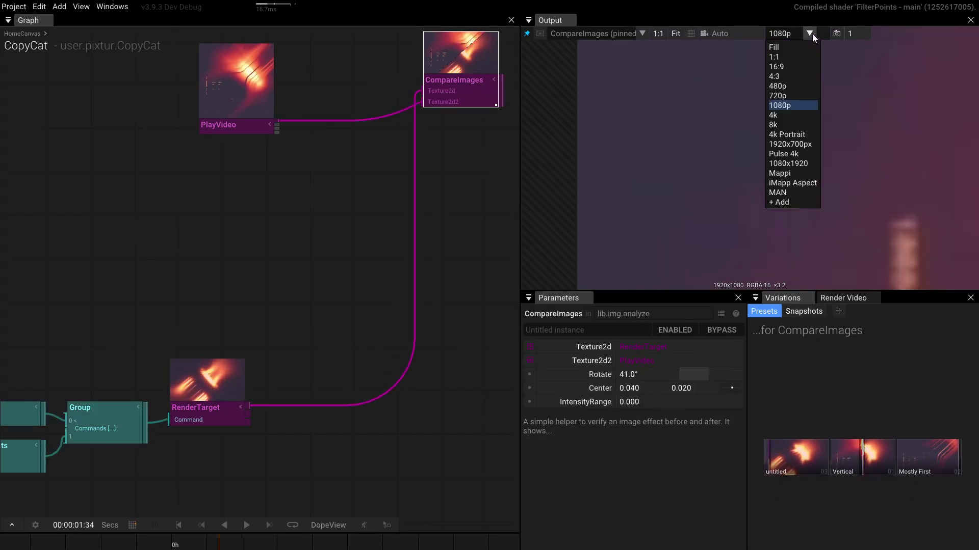
left_click(796, 56)
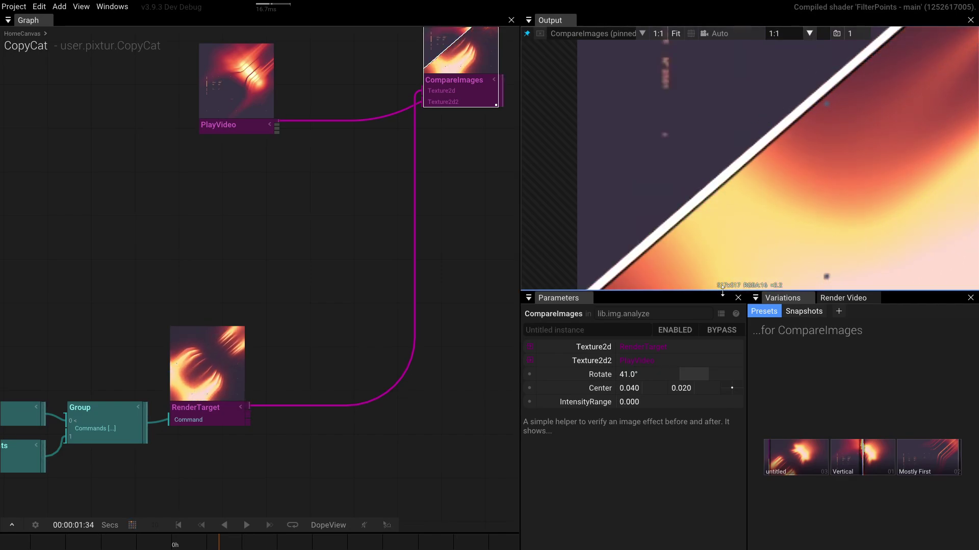
left_click_drag(712, 300, 712, 359)
key("f")
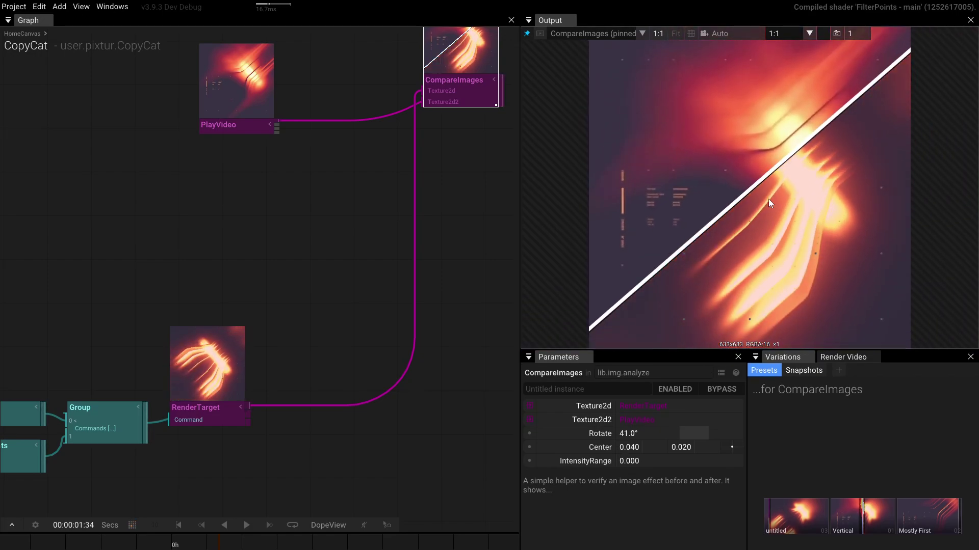
Step: Save the project
left_click_drag(369, 319, 395, 247)
scroll(395, 250, "down", 5)
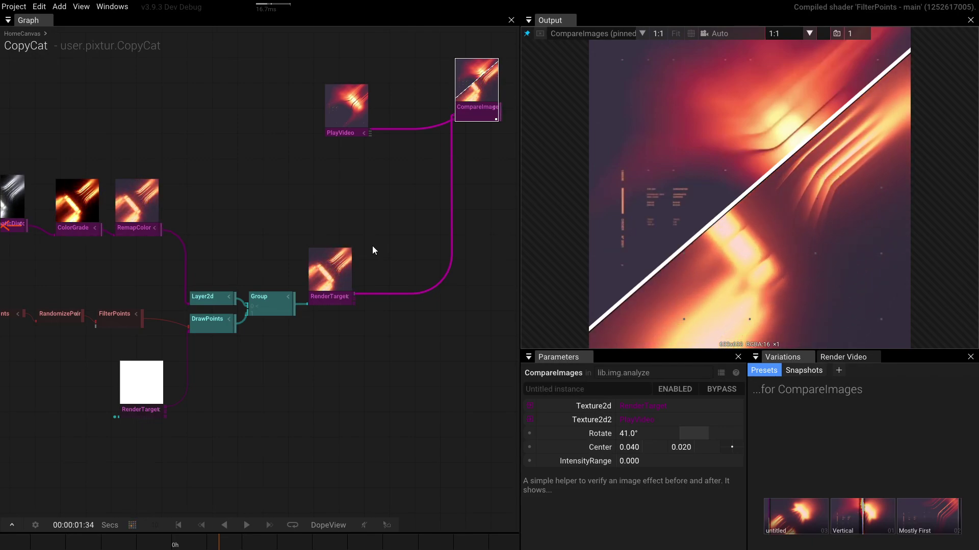
key("ctrl+s")
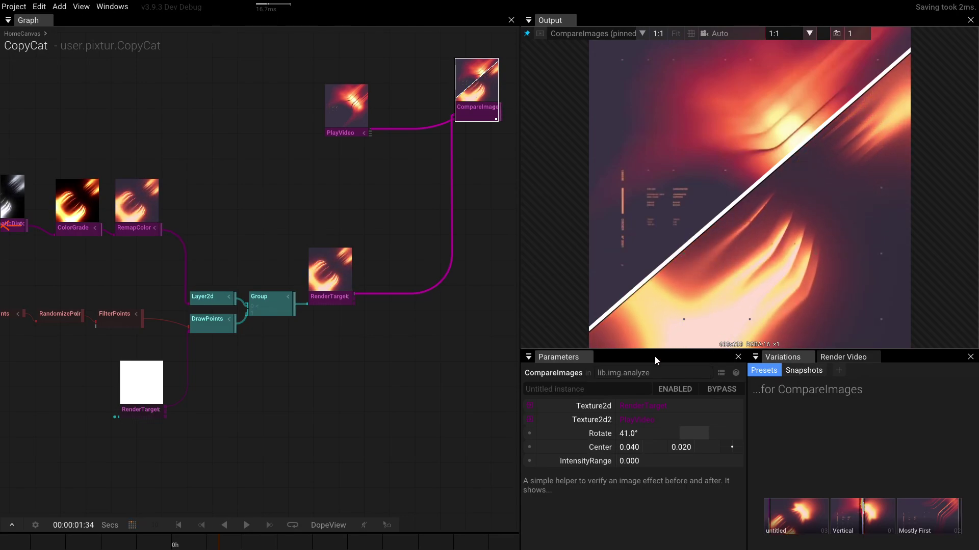
Step: Brighten GridPoints' Color to a pale lilac of 0.906, 0.840, 1.000 and fit the output image in view
scroll(704, 331, "up", 5)
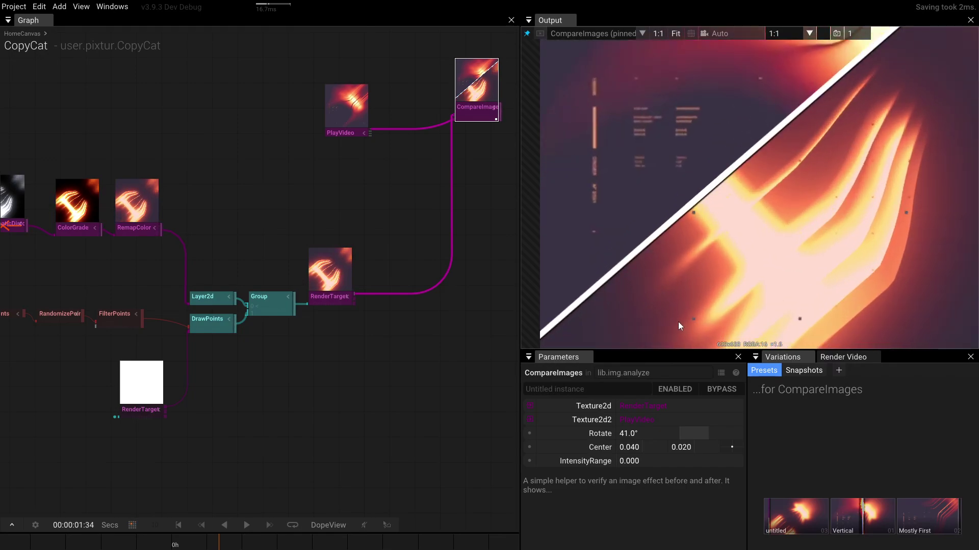
left_click_drag(228, 415, 292, 321)
scroll(293, 321, "up", 2)
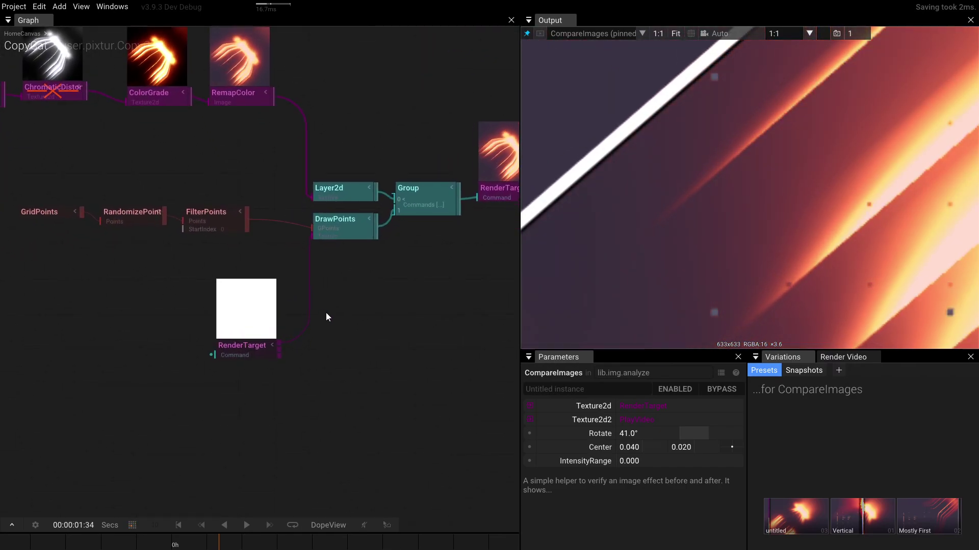
left_click(221, 214)
left_click(136, 215)
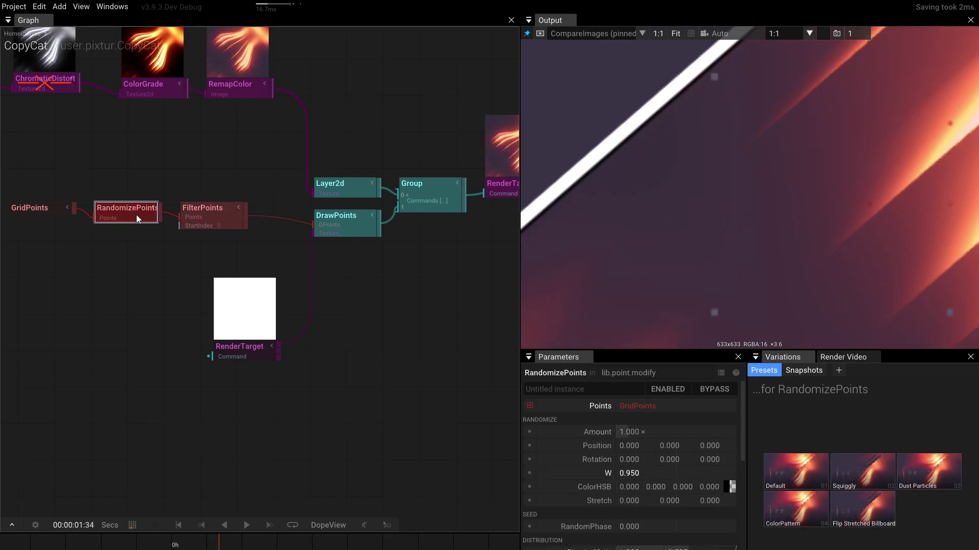
left_click(28, 209)
scroll(593, 475, "down", 3)
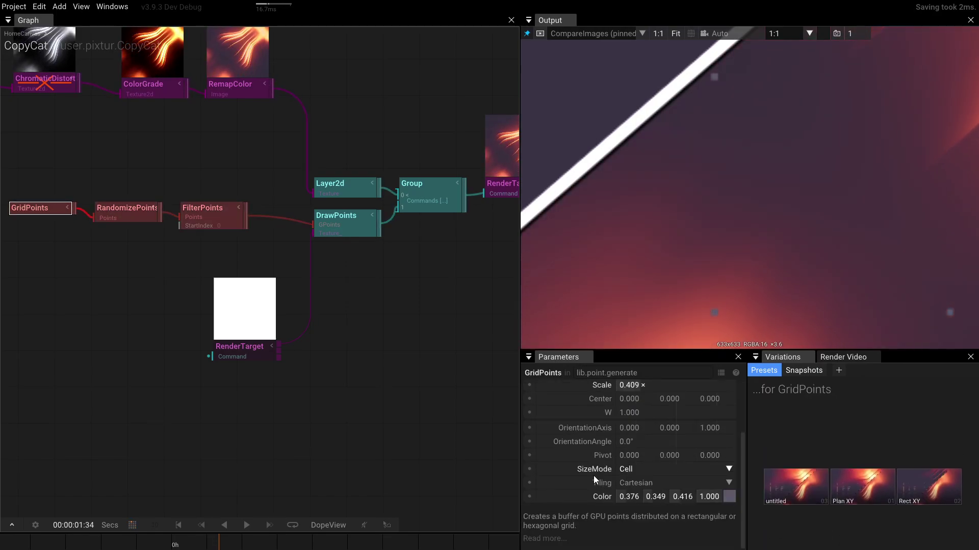
left_click(730, 495)
left_click_drag(858, 444, 845, 329)
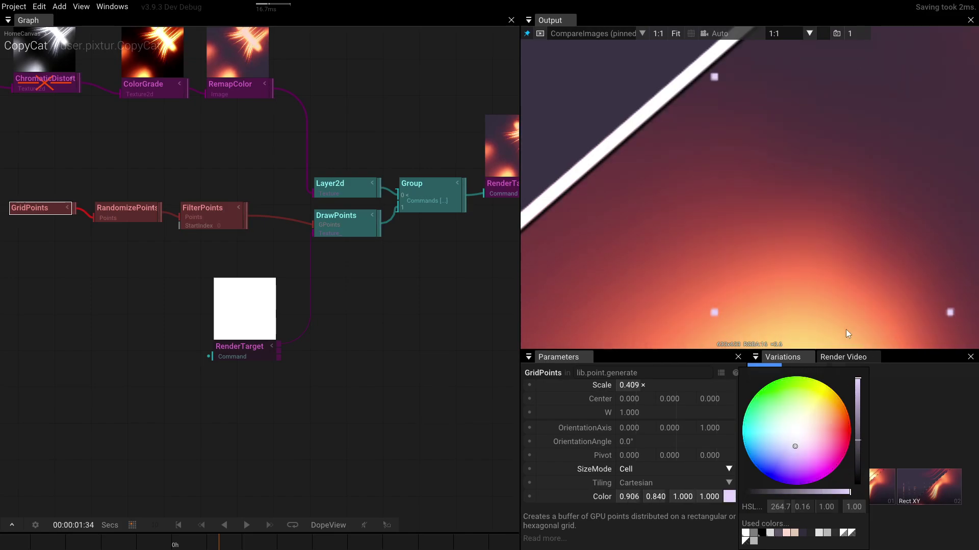
key("f")
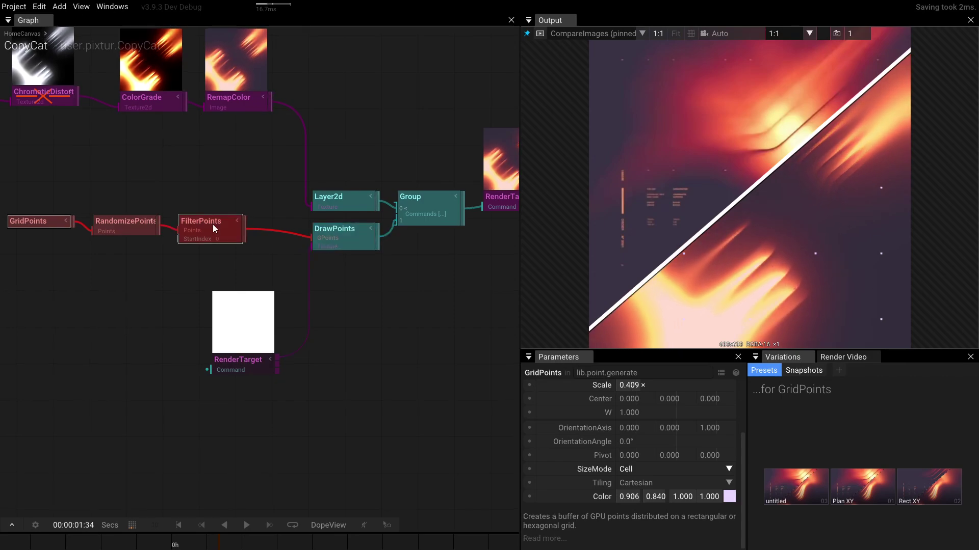
Step: Dim the DrawPoints Color to a semi-transparent grey of 0.722, 0.722, 0.722 with alpha 0.679
left_click(339, 233)
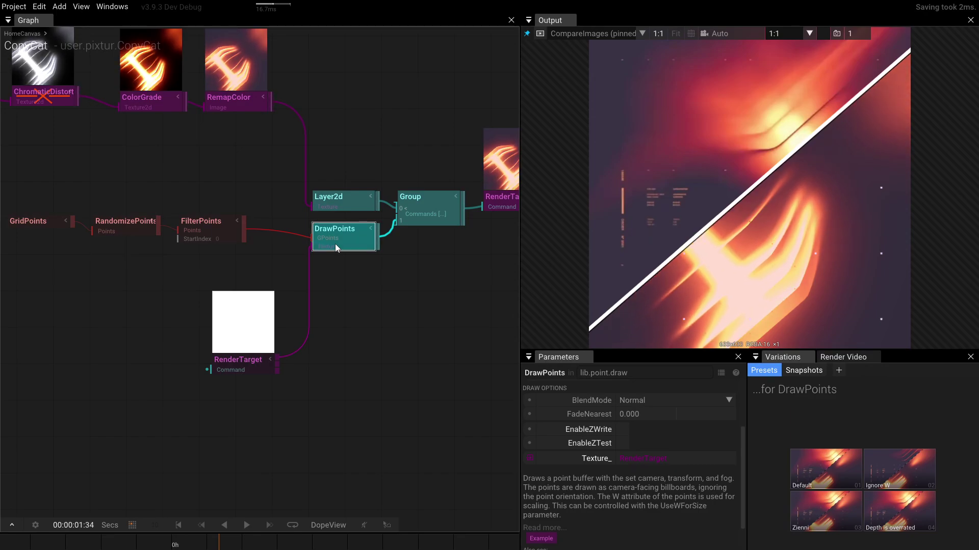
scroll(677, 454, "up", 3)
left_click(730, 422)
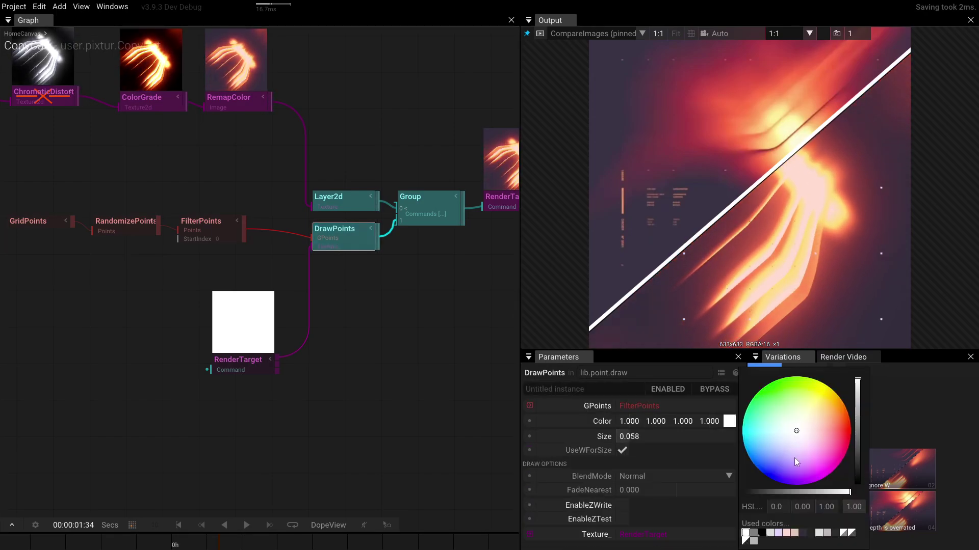
left_click_drag(861, 391, 859, 411)
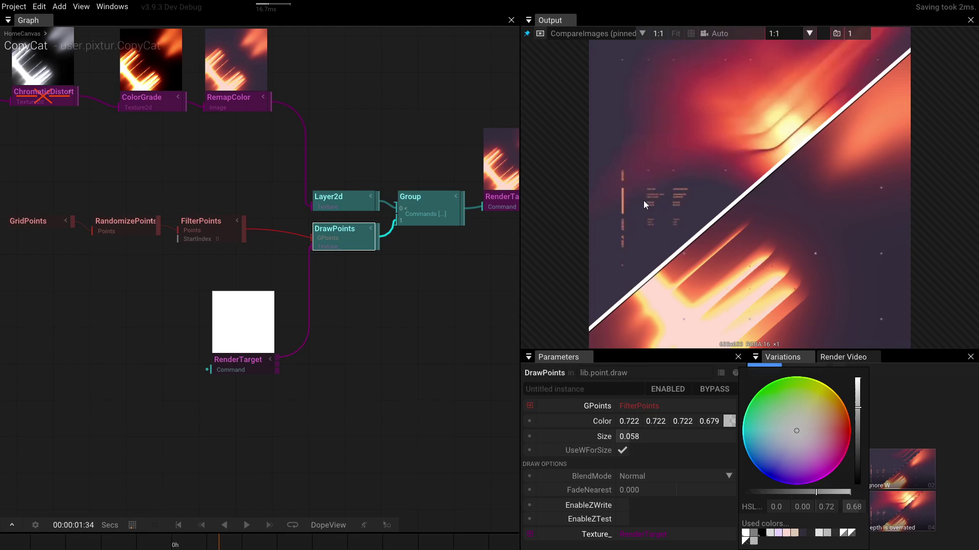
Step: Add an AnimRandomString operator in the empty graph area below the white RenderTarget
scroll(312, 374, "down", 2)
left_click_drag(353, 365, 357, 328)
left_click(295, 418)
key("Tab")
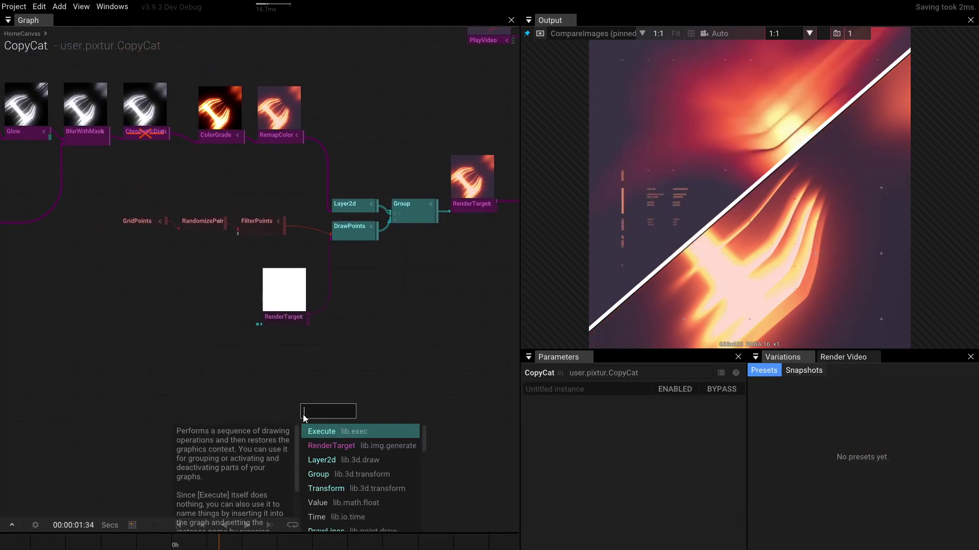
type("re")
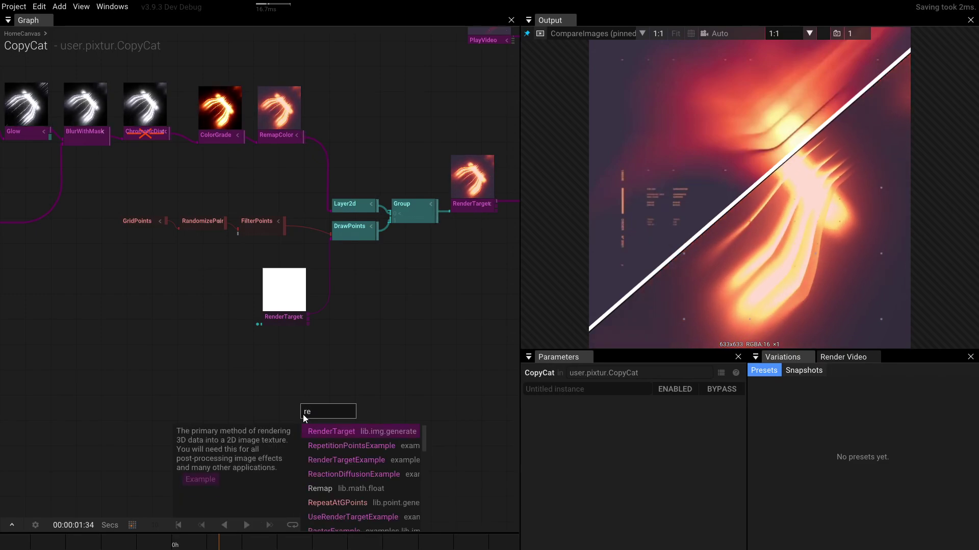
key("BackSpace")
key("BackSpace")
type("raed")
key("BackSpace")
key("BackSpace")
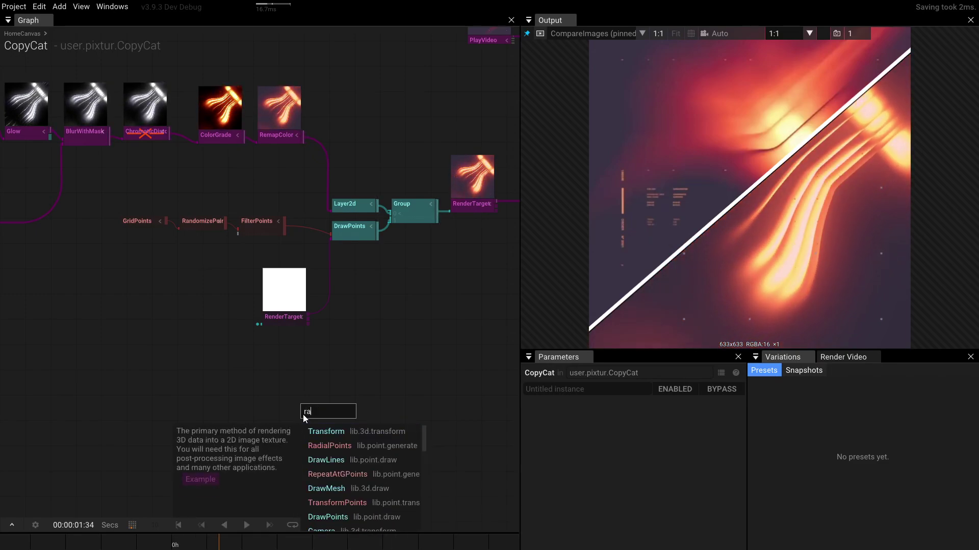
type("nd")
key("Down")
key("Down")
key("Down")
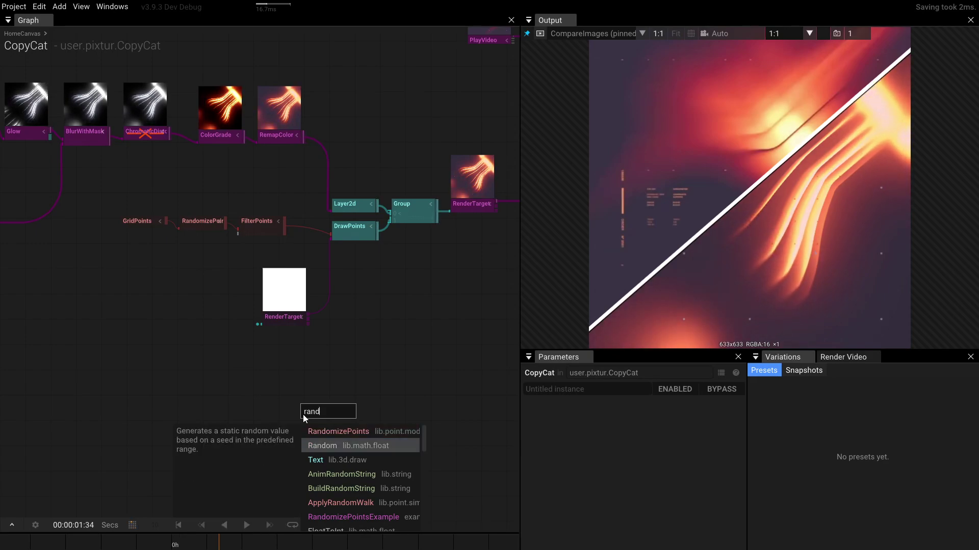
key("Return")
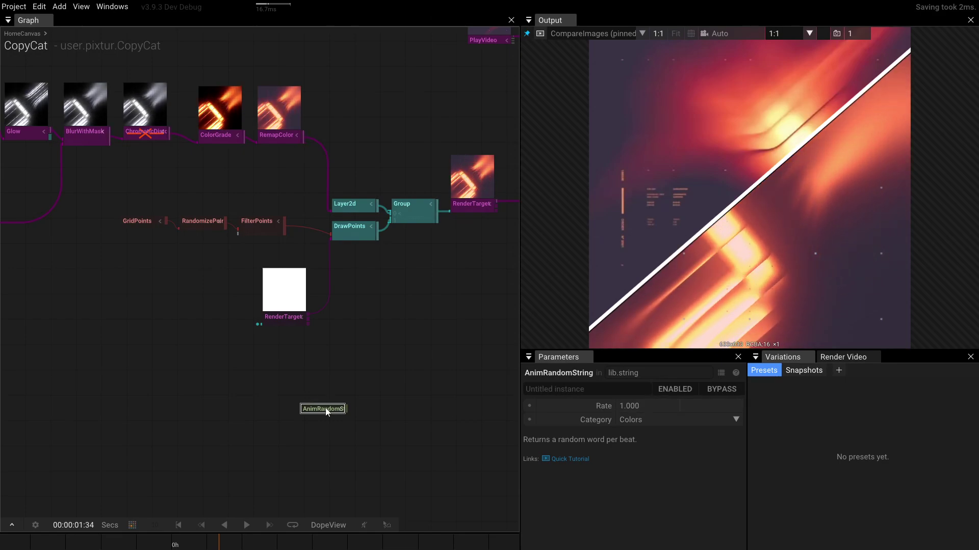
Step: Add a BuildRandomString operator fed by the output of AnimRandomString
key("Tab")
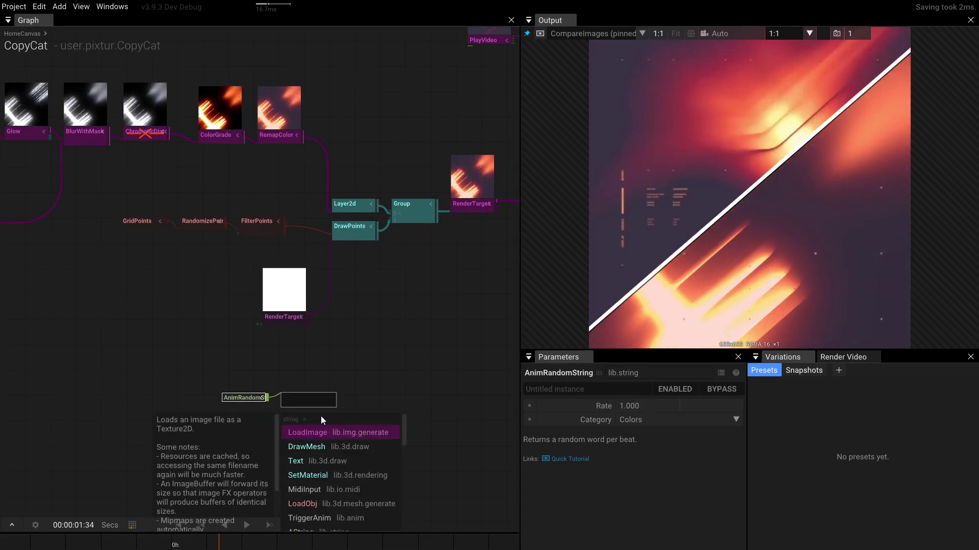
type("sch")
key("BackSpace")
key("BackSpace")
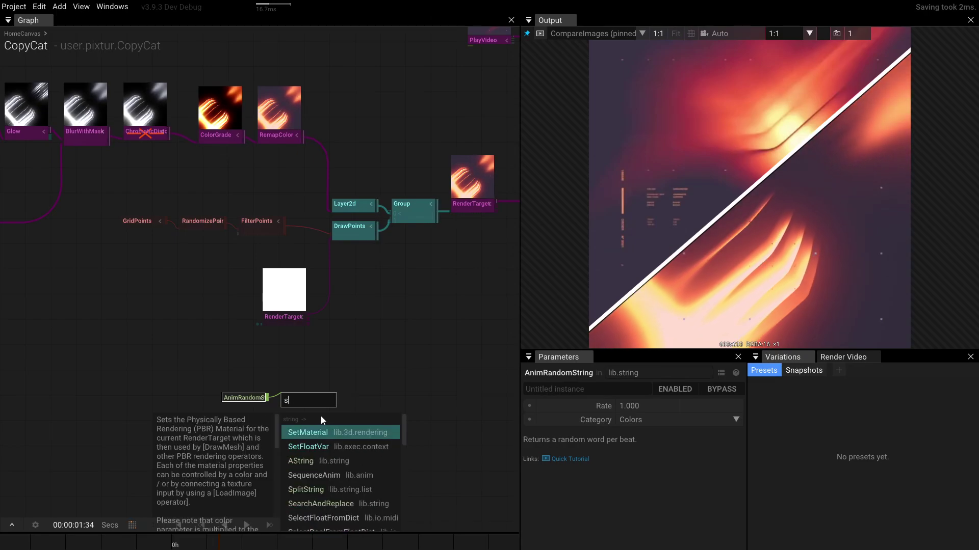
type("cra")
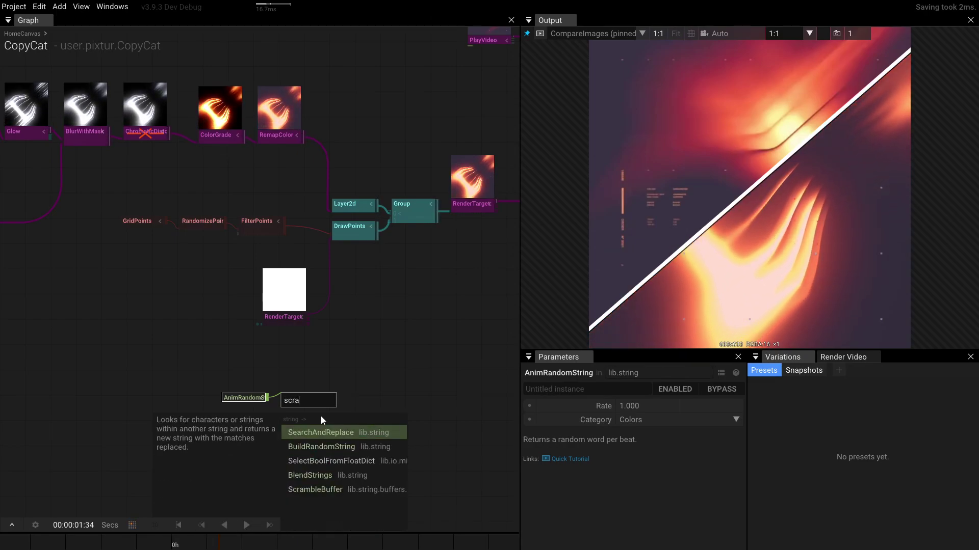
key("Down")
key("Return")
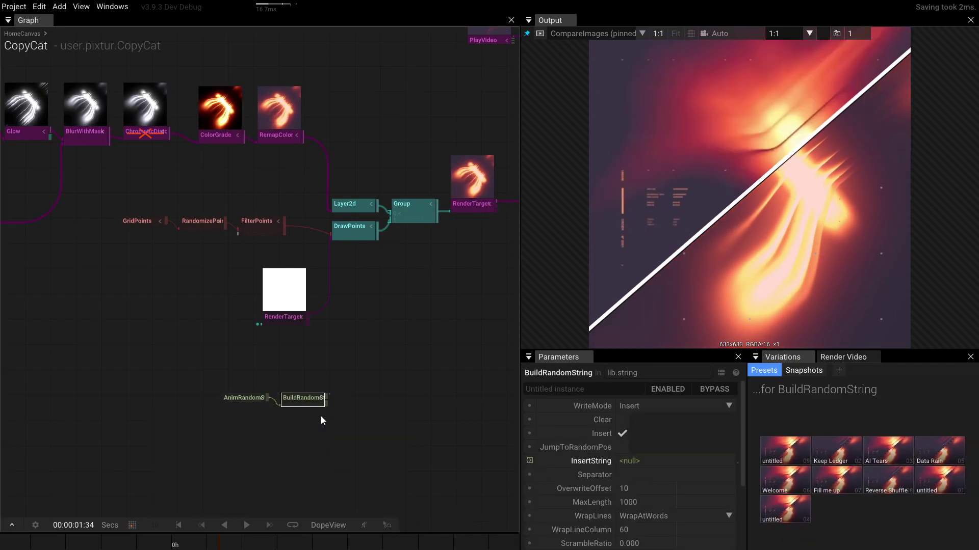
Step: Add a Text operator between BuildRandomString and Group, and shift the three-node string chain away from Group's connection line
left_click(325, 399)
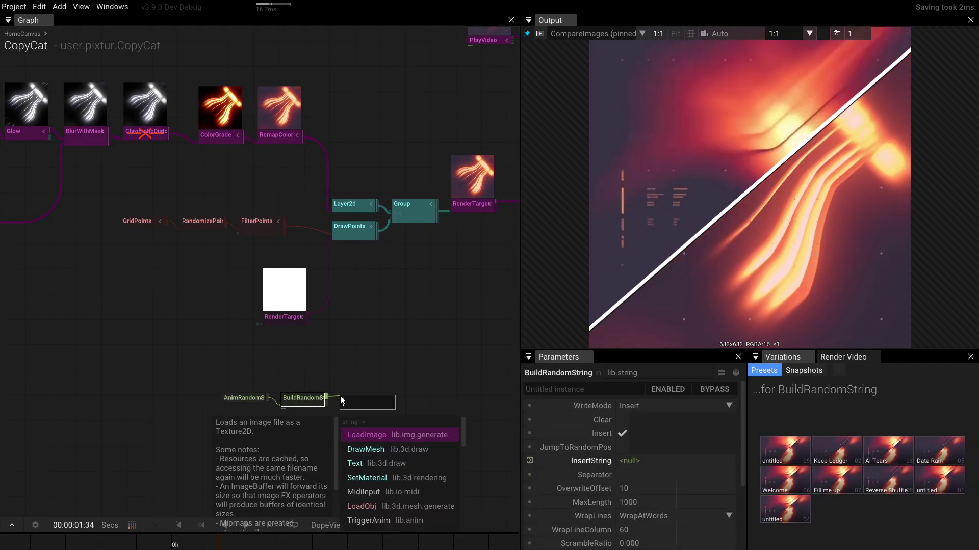
left_click(354, 435)
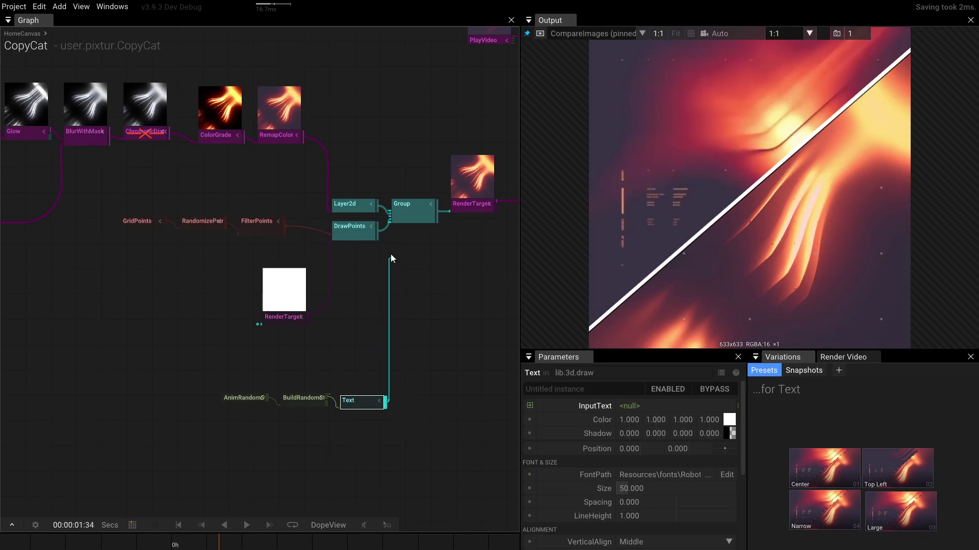
left_click_drag(391, 254, 390, 245)
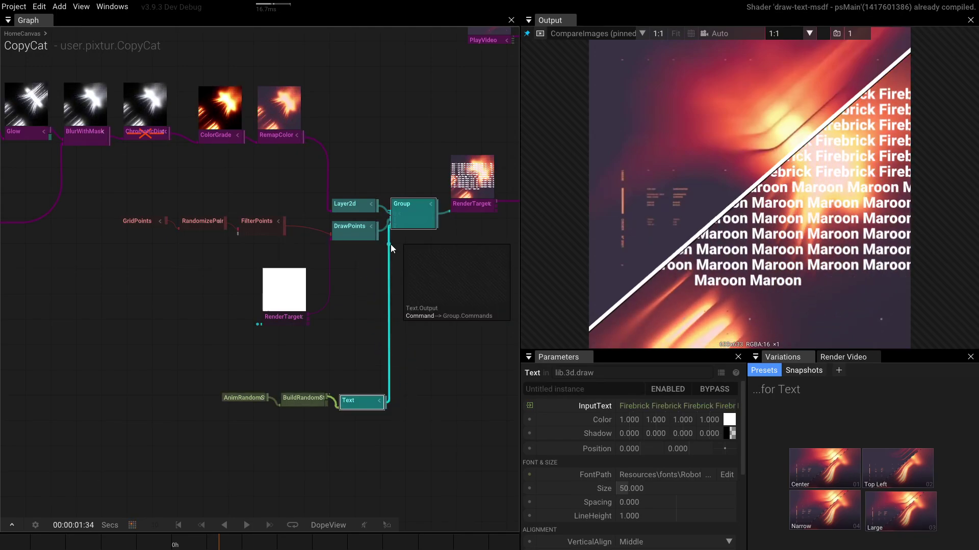
left_click_drag(225, 373, 287, 410)
left_click(292, 437)
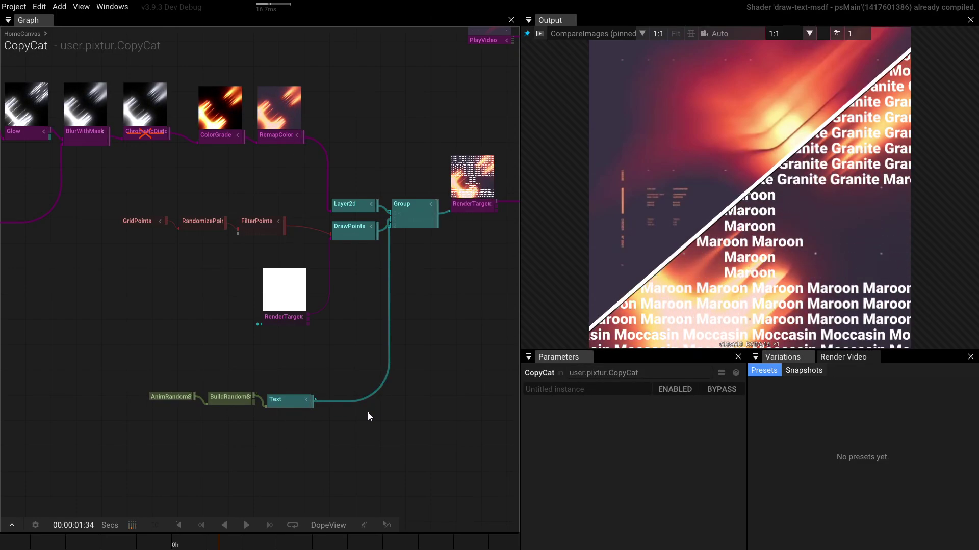
Step: Set the Text operator's Size to 11 and align it to Top vertically and Left horizontally
left_click(291, 402)
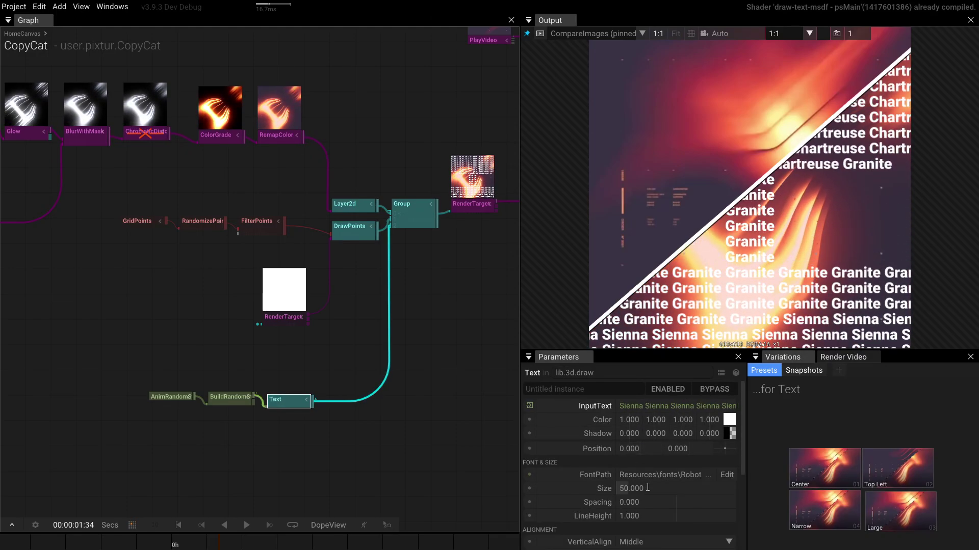
left_click_drag(648, 488, 541, 455)
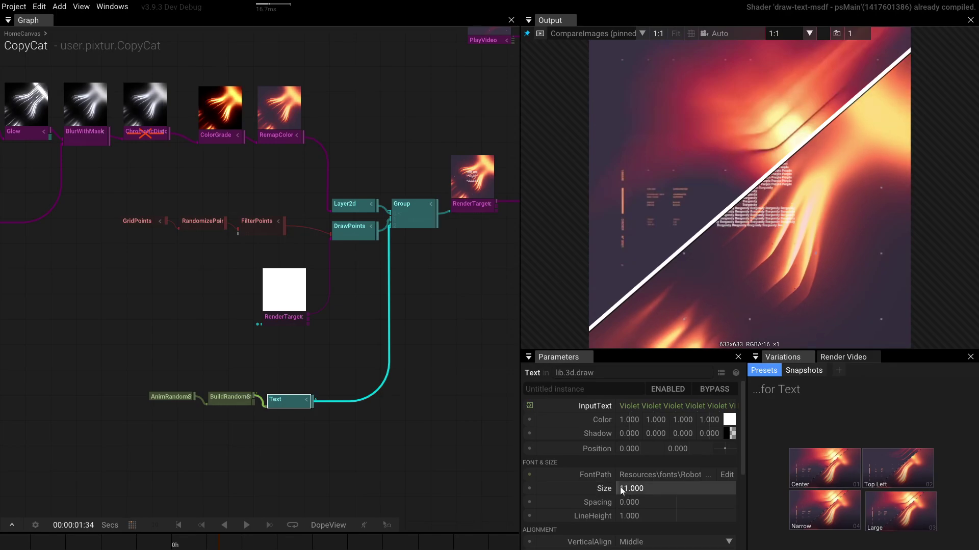
left_click(644, 541)
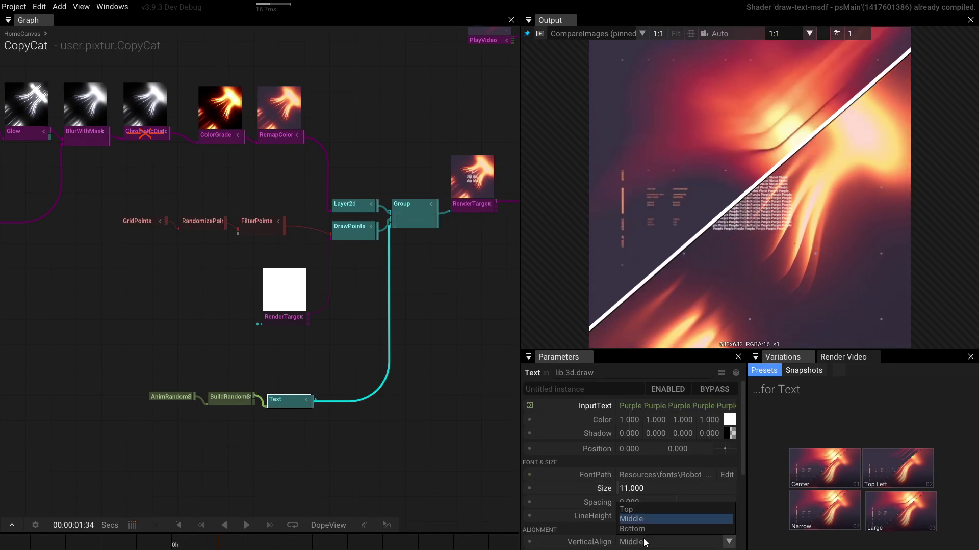
left_click(635, 510)
scroll(616, 521, "down", 3)
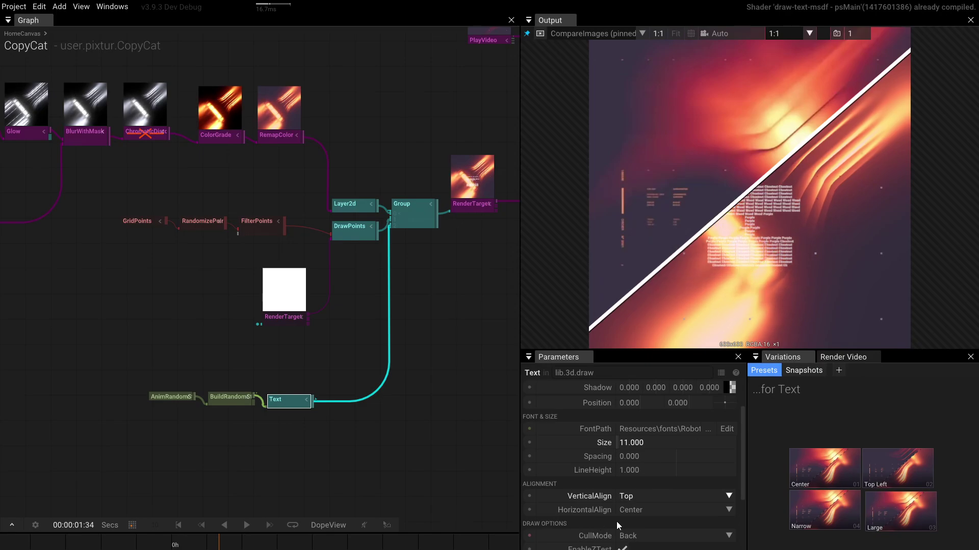
left_click(637, 511)
left_click(638, 524)
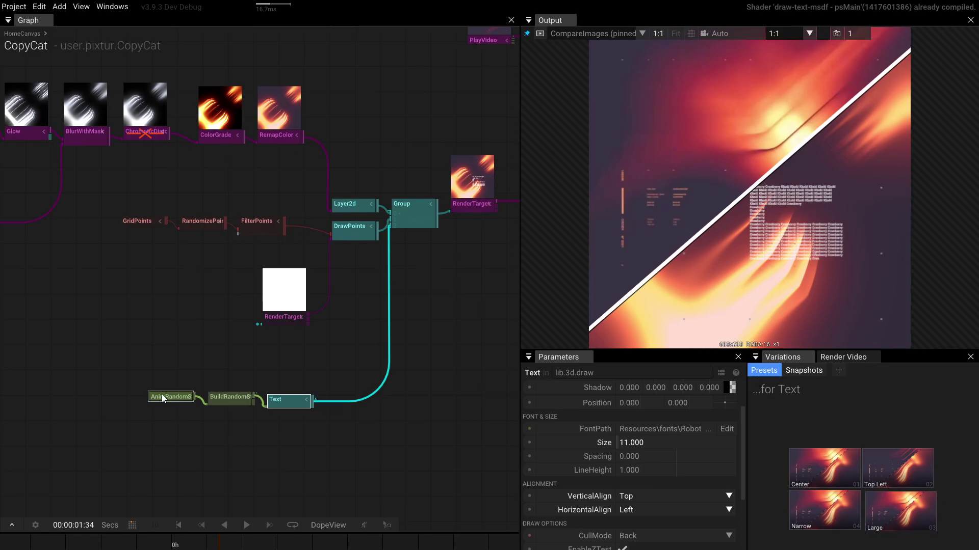
Step: Set BuildRandomString's WrapLineColumn to 23 and its MaxLength to 230
left_click(223, 398)
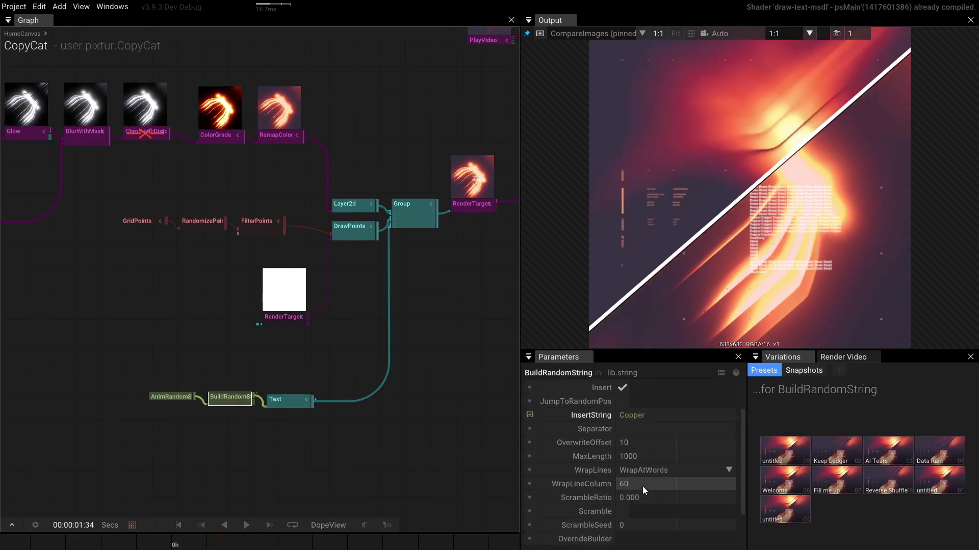
left_click_drag(642, 486, 373, 431)
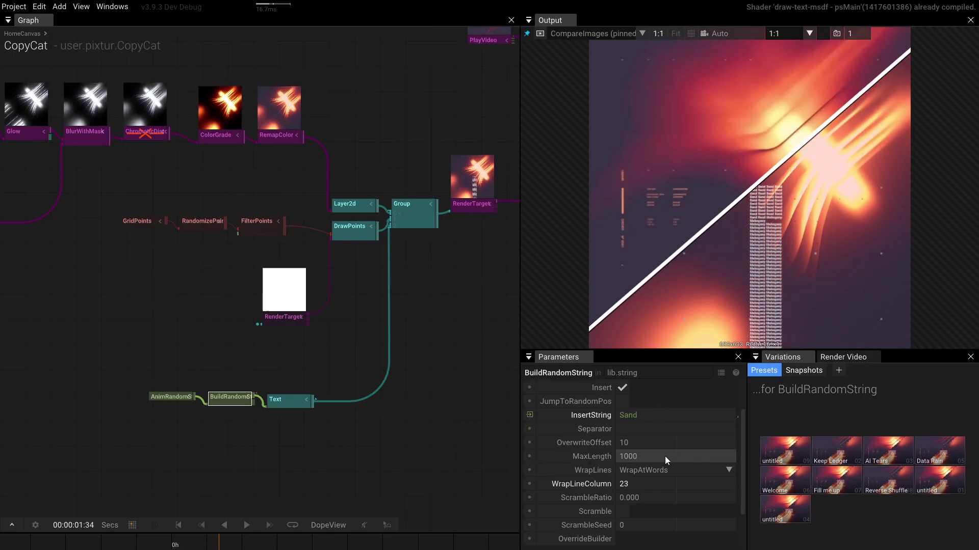
left_click(684, 453)
type("40")
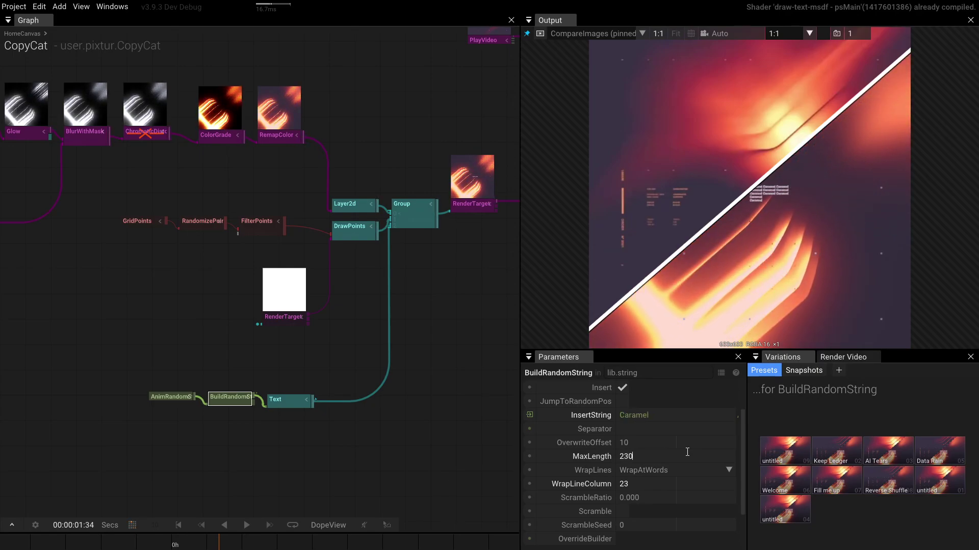
Step: Raise AnimRandomString's Rate to 85
left_click(163, 406)
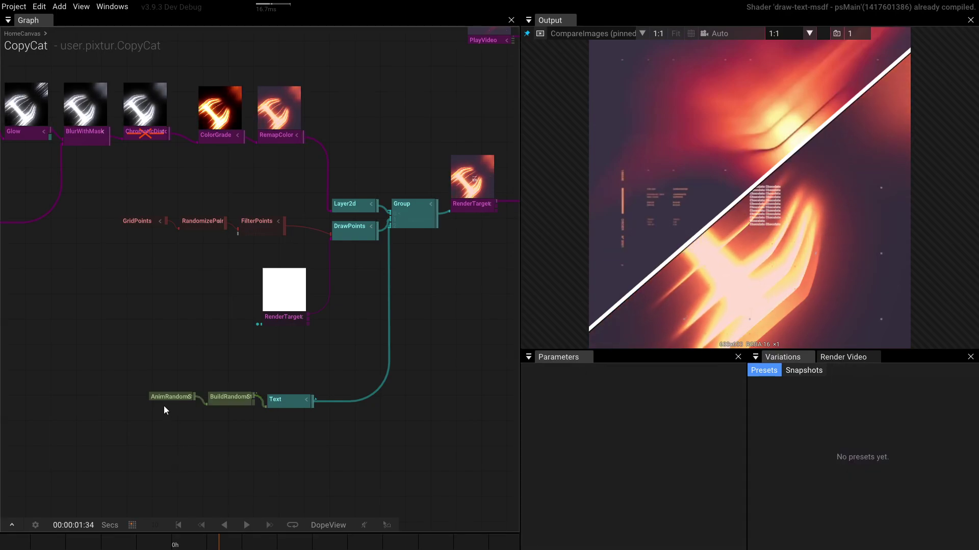
left_click(171, 397)
left_click_drag(662, 406, 862, 264)
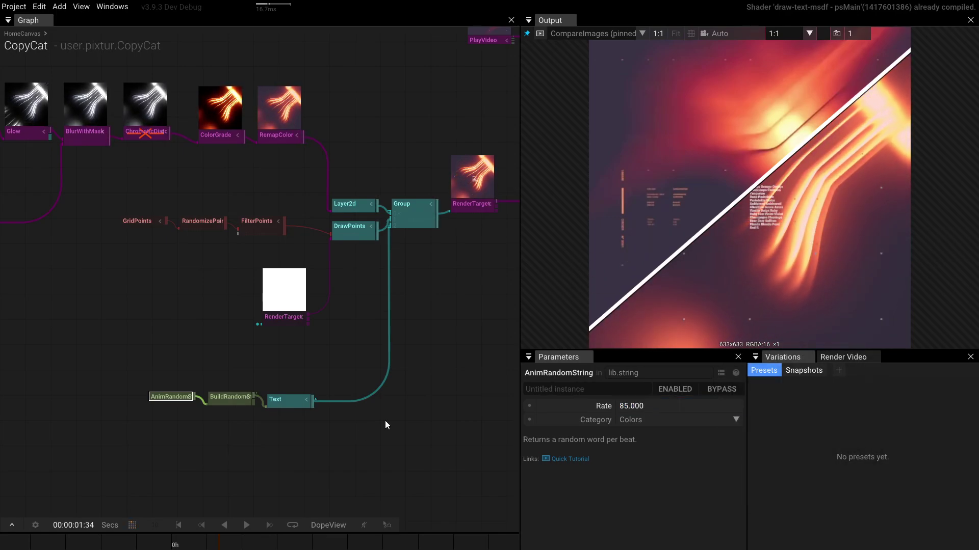
Step: Set the Text Size to 8 and, with the transform gizmo shown, move the text block horizontally to X -0.637
left_click(276, 399)
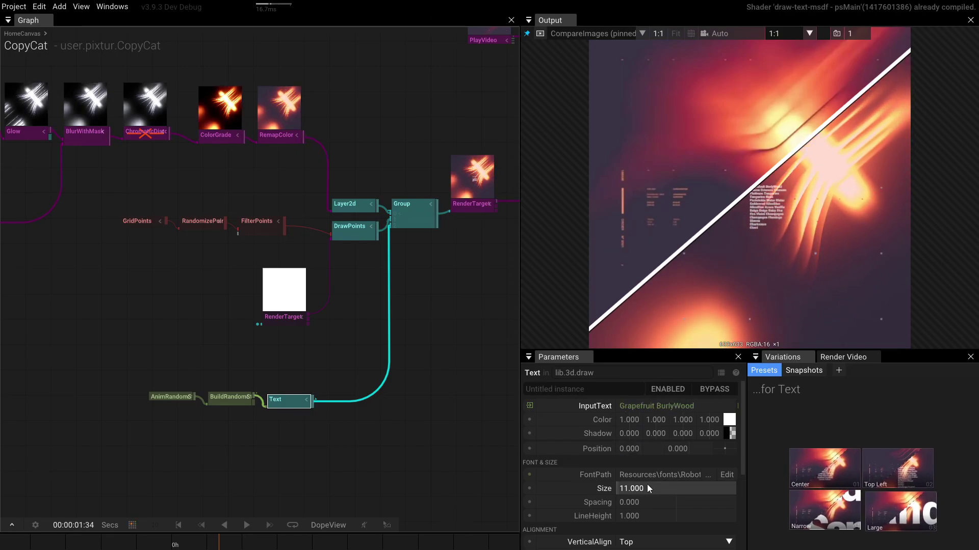
left_click_drag(647, 485, 643, 482)
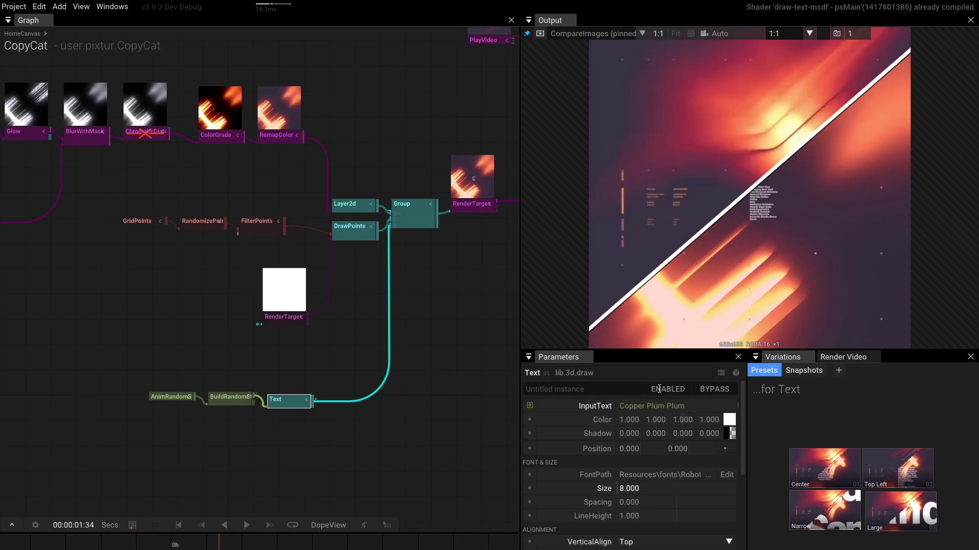
left_click(692, 34)
left_click_drag(769, 172, 666, 164)
Step: Pin the final RenderTarget, fed by Group, to the output view
scroll(368, 361, "down", 1)
scroll(369, 363, "down", 1)
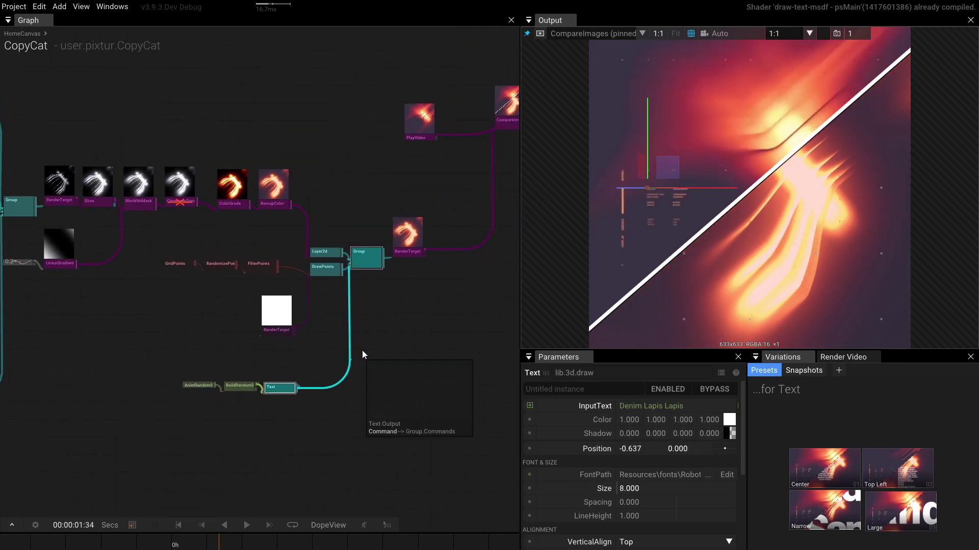
left_click(409, 233)
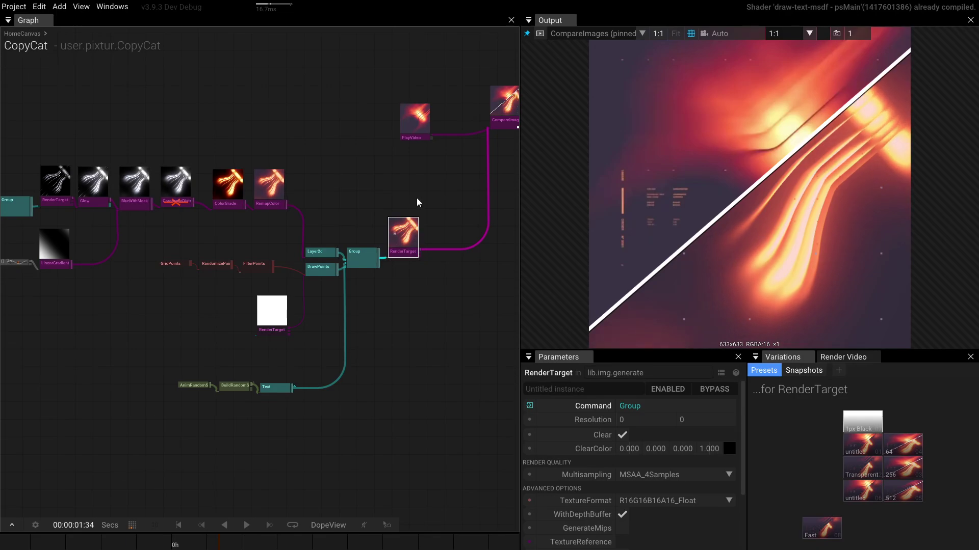
key("p")
Step: Duplicate the AnimRandomString, BuildRandomString and Text chain below the original, with the copied Text connected to Group
left_click_drag(332, 390, 389, 339)
left_click_drag(218, 311, 409, 228)
key("ctrl+c")
key("ctrl+v")
left_click(368, 376)
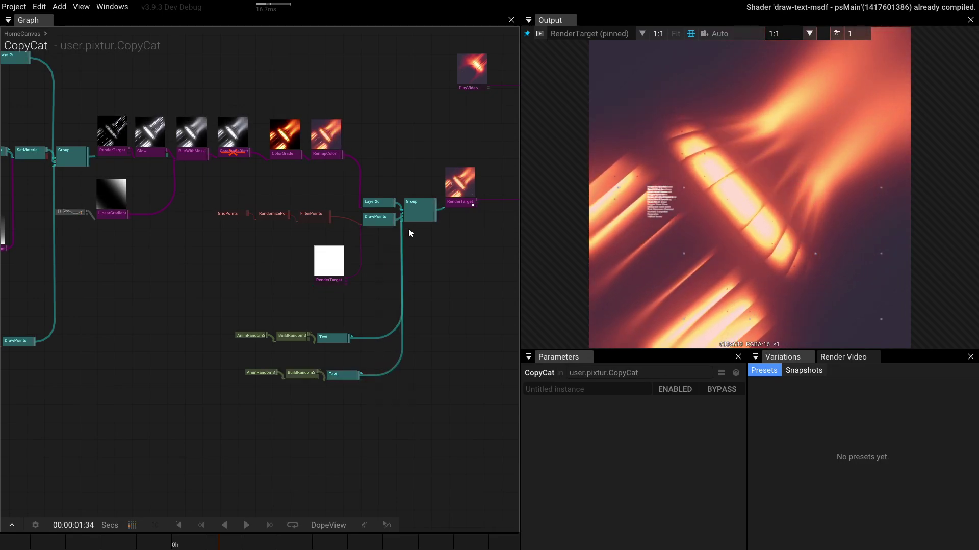
Step: Move the copied Text block horizontally to X -0.390 as a second column beside the first
left_click(342, 376)
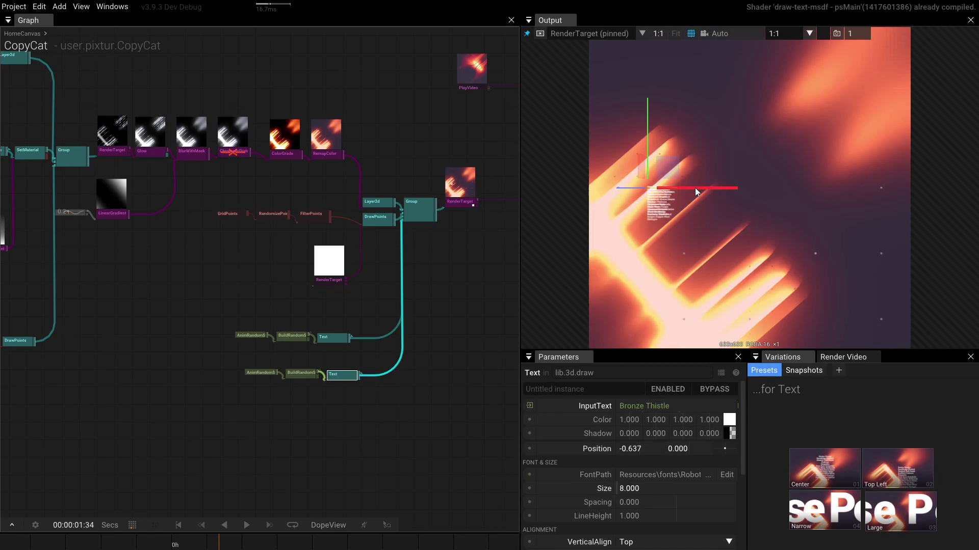
left_click_drag(695, 187, 737, 188)
left_click(277, 412)
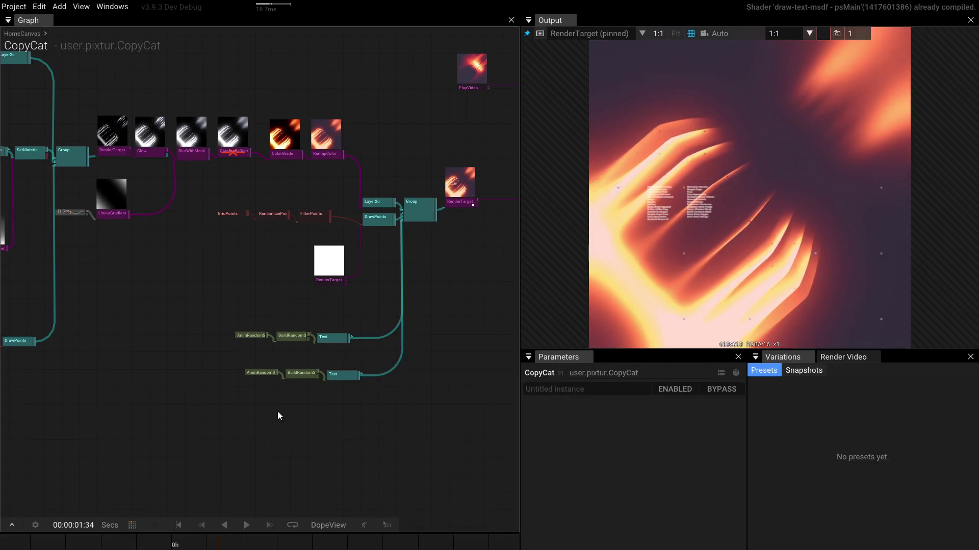
Step: Duplicate only the second Text node below its chain and connect the copy to Group
left_click(349, 375)
key("ctrl+c")
key("ctrl+v")
left_click_drag(399, 414, 396, 237)
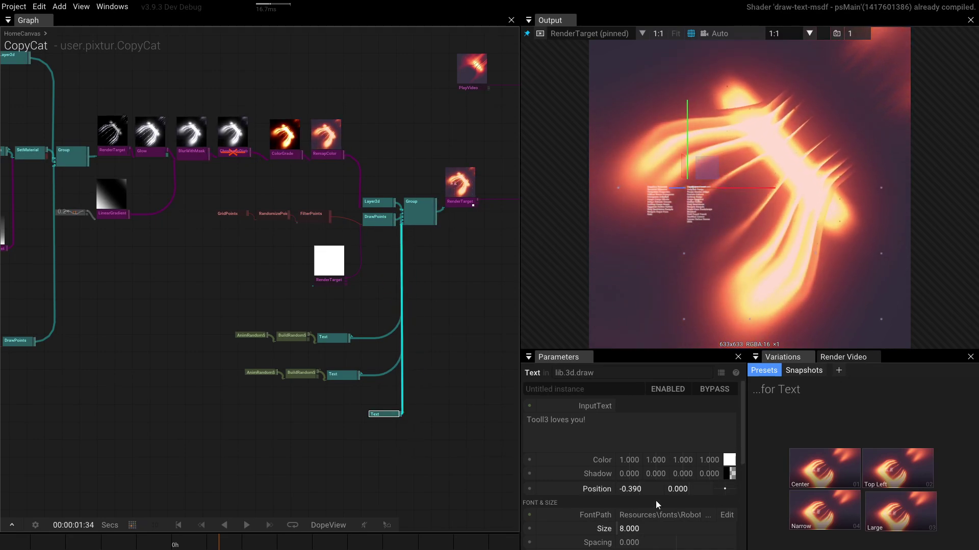
scroll(597, 495, "down", 2)
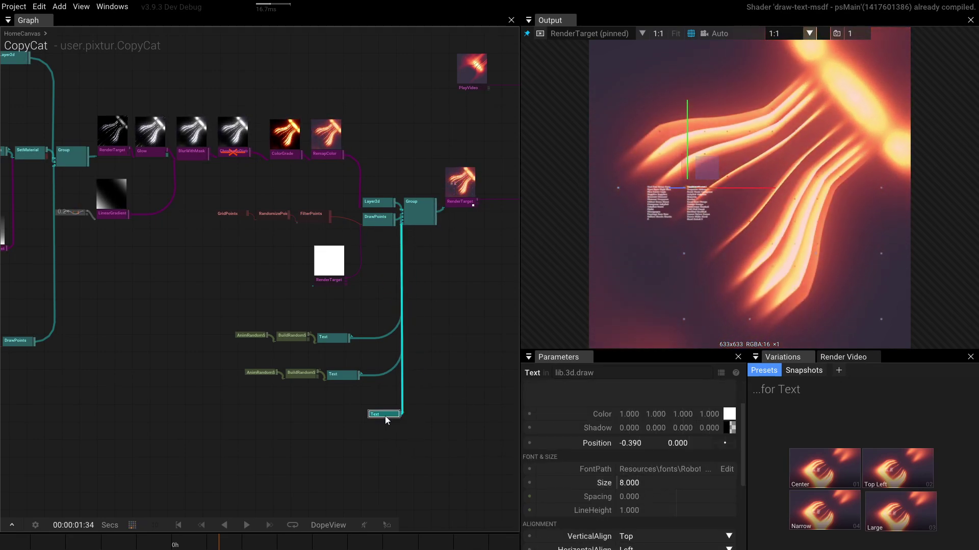
Step: Insert a Transform between the lowest Text node and Group
left_click_drag(384, 415, 323, 422)
key("Tab")
type("t")
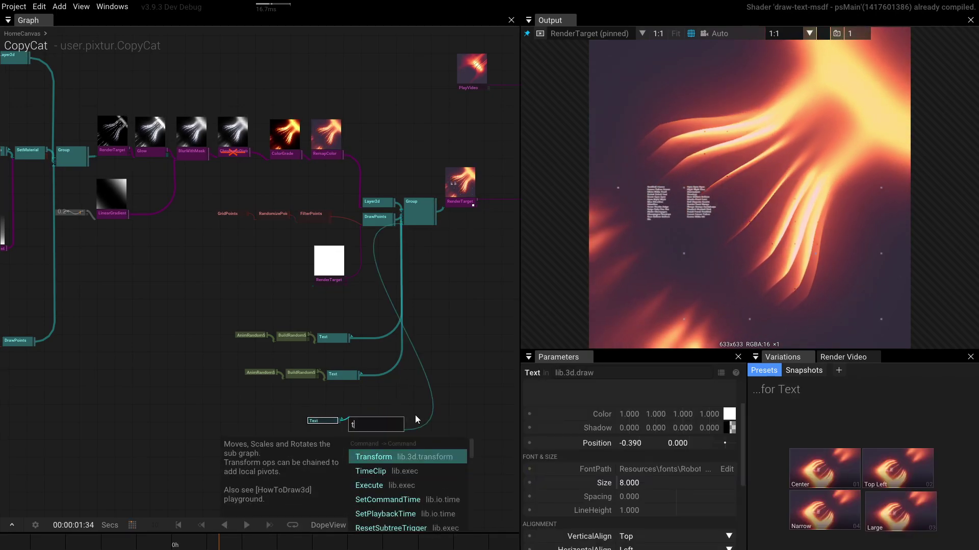
key("Return")
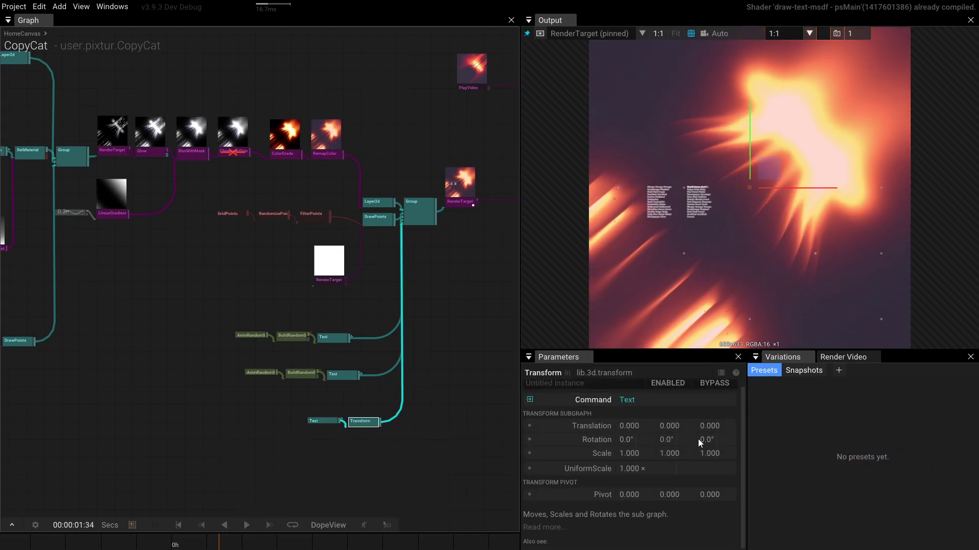
Step: Set the new Transform's Z rotation to 41° and move its text to position -0.267, -0.119
left_click(710, 438)
type("41")
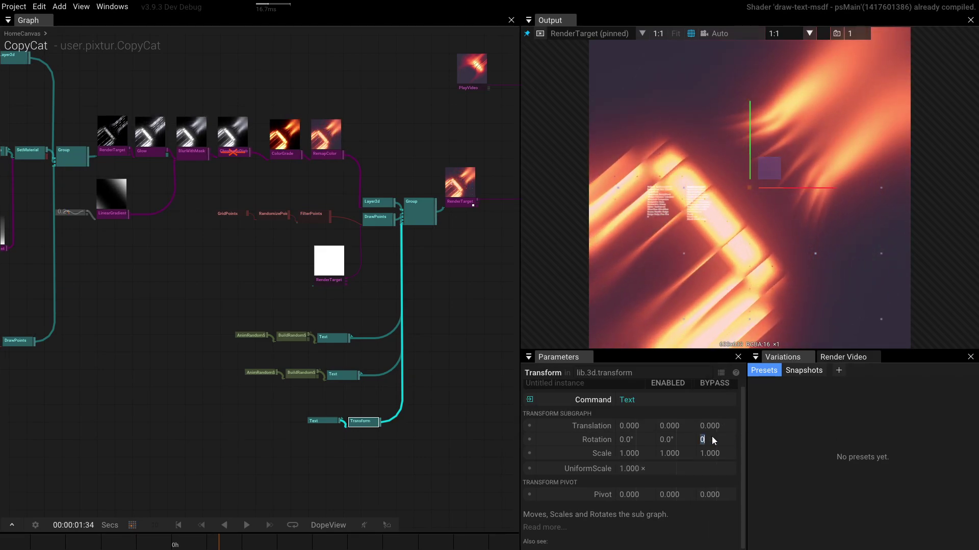
key("Return")
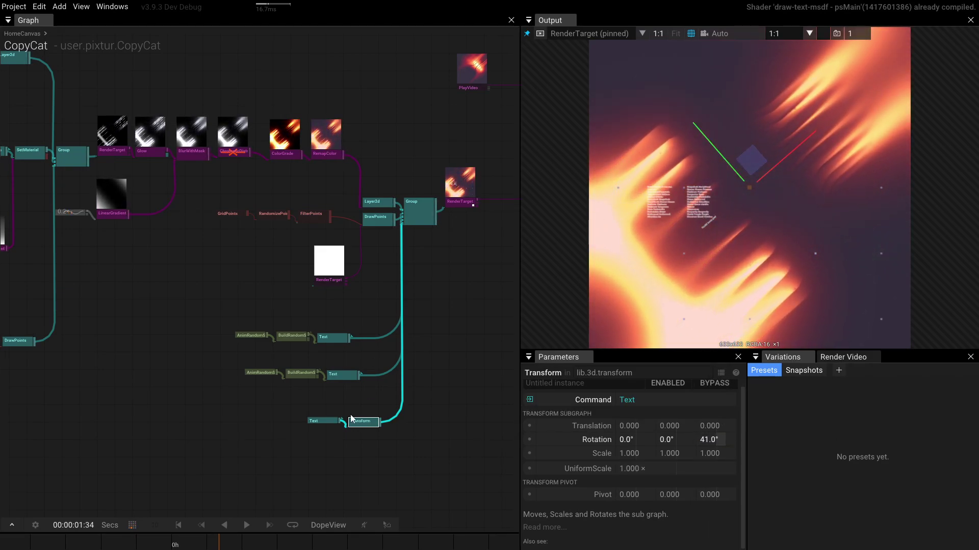
left_click(324, 421)
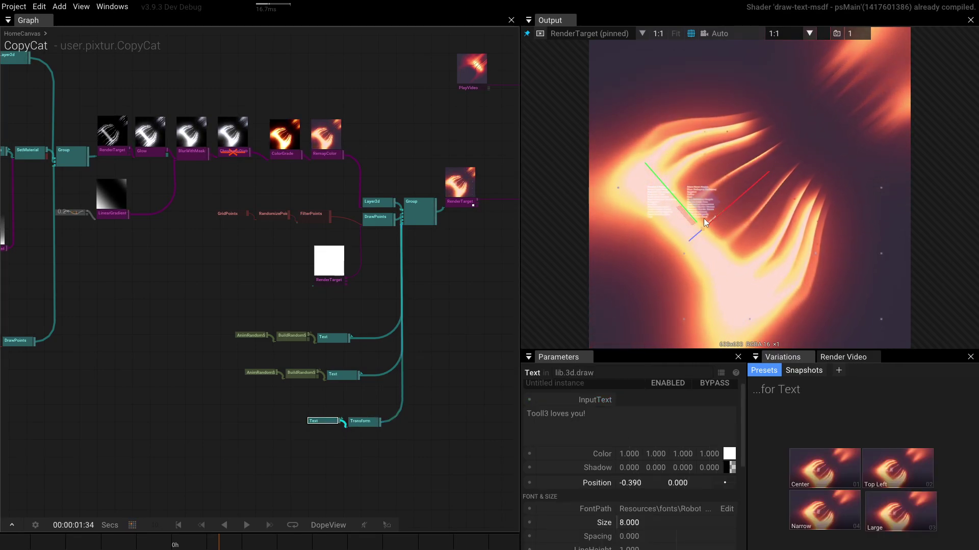
left_click_drag(701, 218, 729, 203)
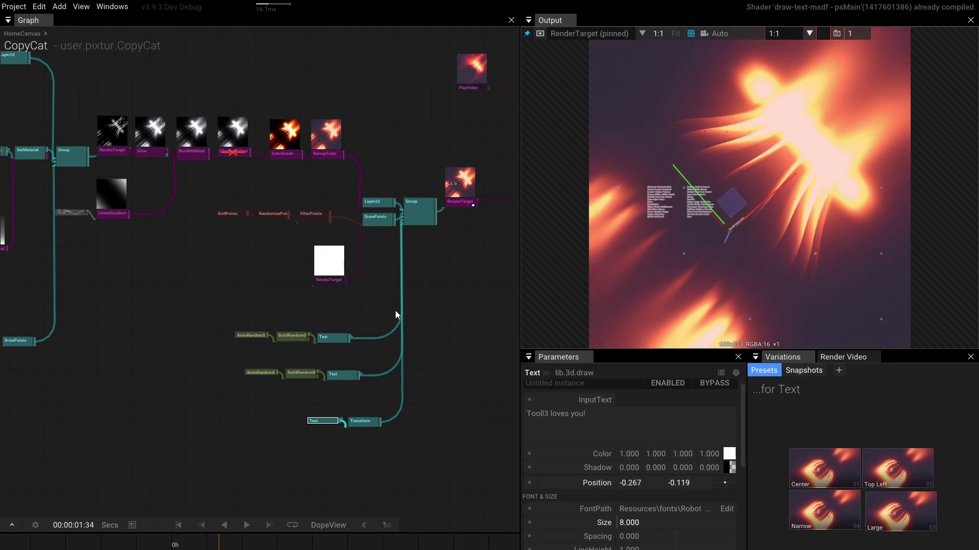
Step: Duplicate the Text and Transform pair below the original, with the copied Transform connected to Group
left_click_drag(245, 401, 359, 425)
left_click_drag(351, 422, 402, 243)
left_click(289, 402)
key("ctrl+d")
left_click(355, 460)
left_click(289, 465)
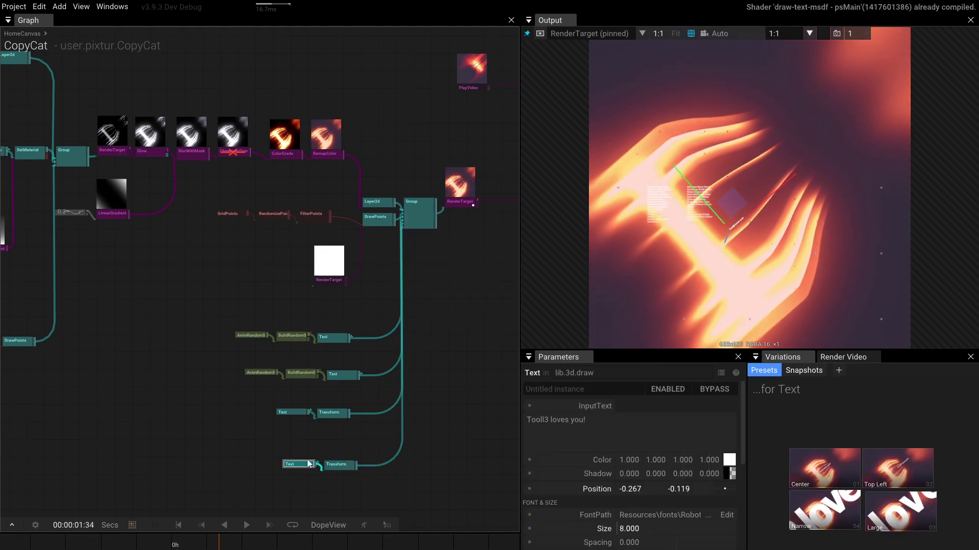
Step: Set the copied Transform's Z rotation to 90° and move it to translation -0.678, -0.225, 0.003
left_click(337, 464)
left_click(726, 444)
type("90")
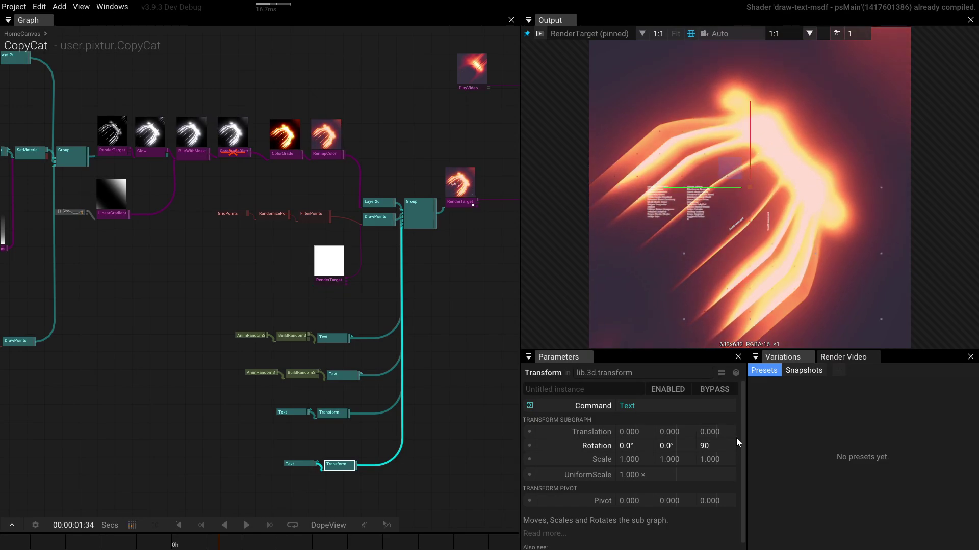
key("Return")
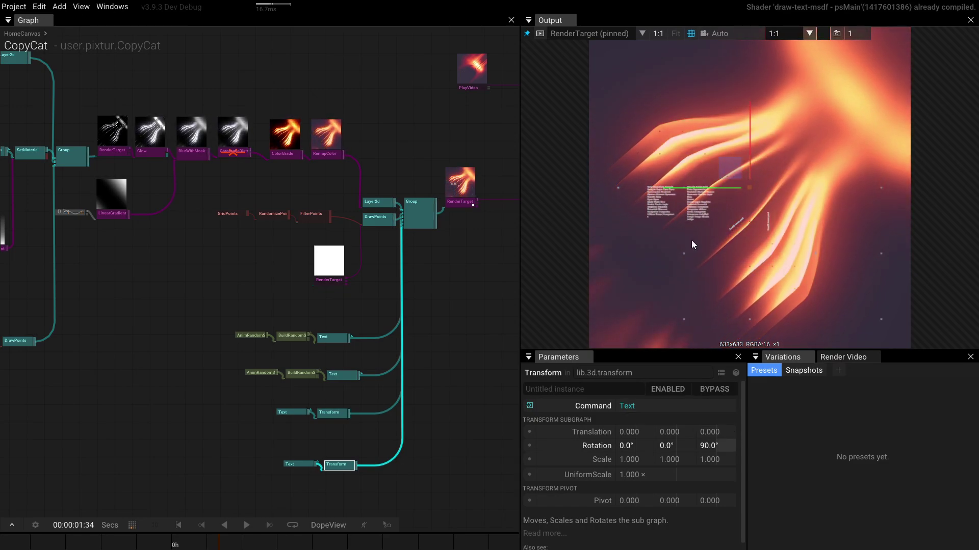
left_click_drag(751, 189, 651, 207)
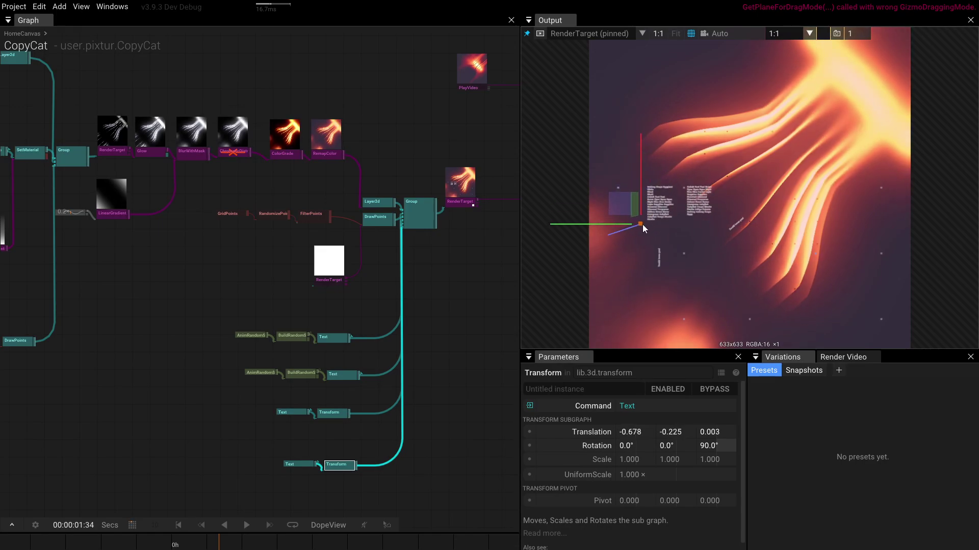
Step: Move the copied vertical text to position 0.075, 0.150 beside the first text column
left_click(293, 465)
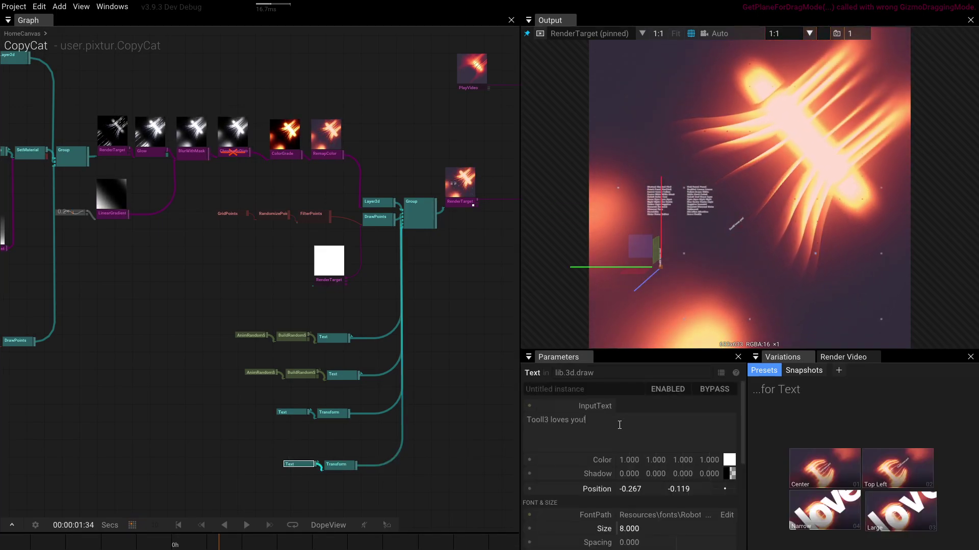
left_click_drag(661, 267, 618, 215)
left_click(631, 428)
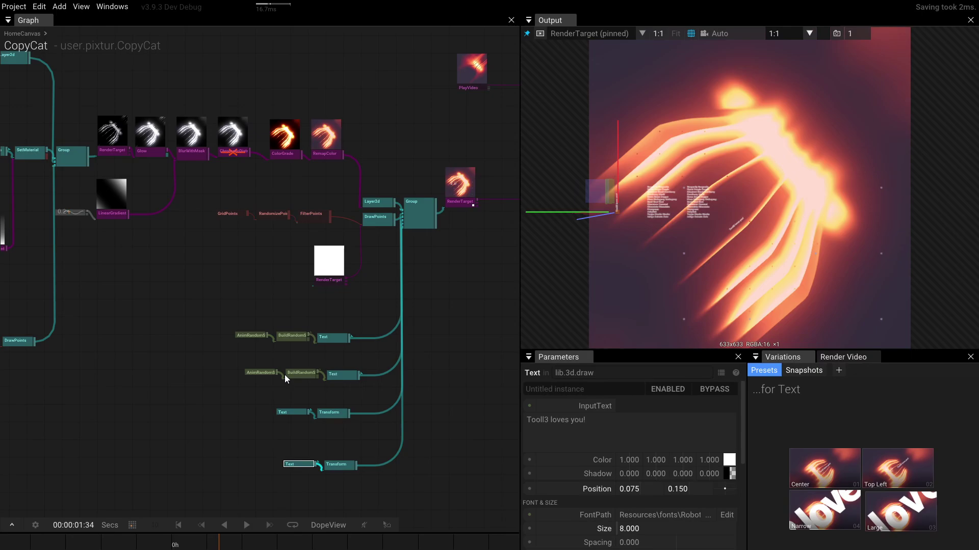
Step: Connect the second BuildRandomString to the lowest Text's InputText, and move its generator nodes away from the Text nodes
left_click_drag(249, 360, 267, 382)
left_click(267, 383)
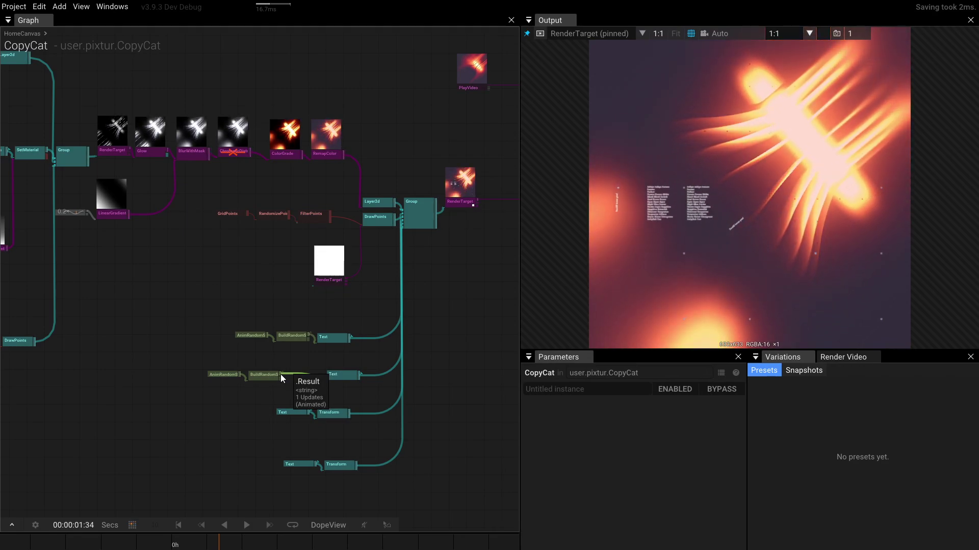
left_click_drag(280, 374, 281, 469)
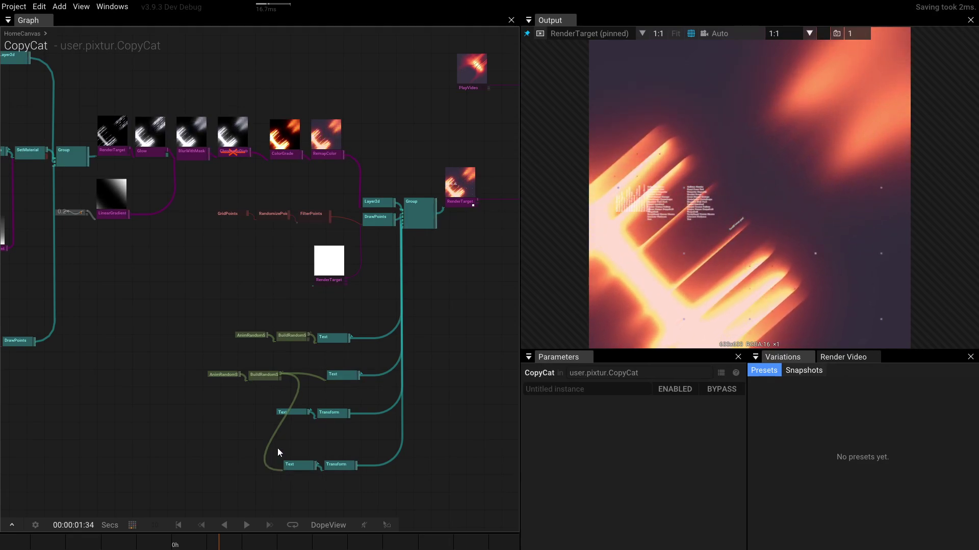
left_click_drag(203, 350, 215, 375)
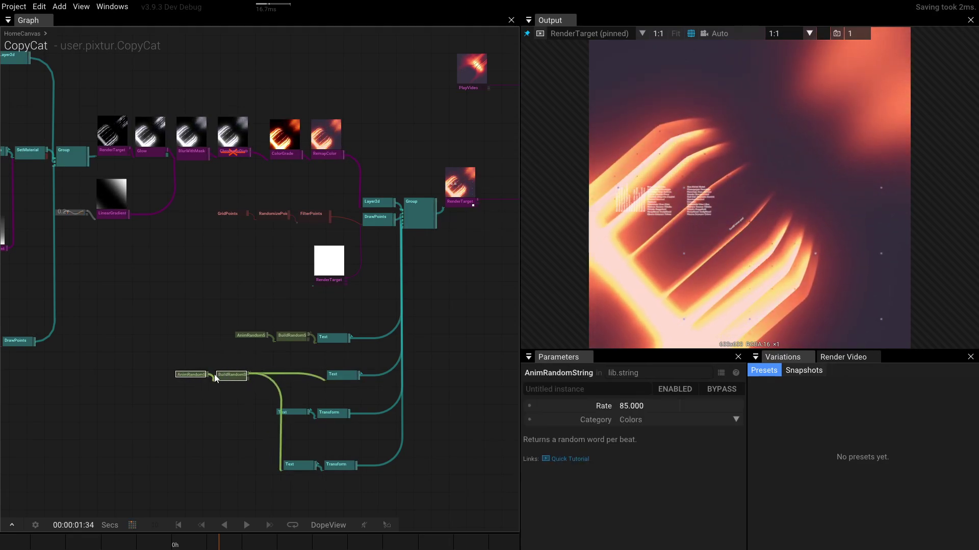
Step: Insert a SearchAndReplace between BuildRandomString and the lowest Text, with search pattern \n and replacement s
left_click(280, 430)
type("re[;a")
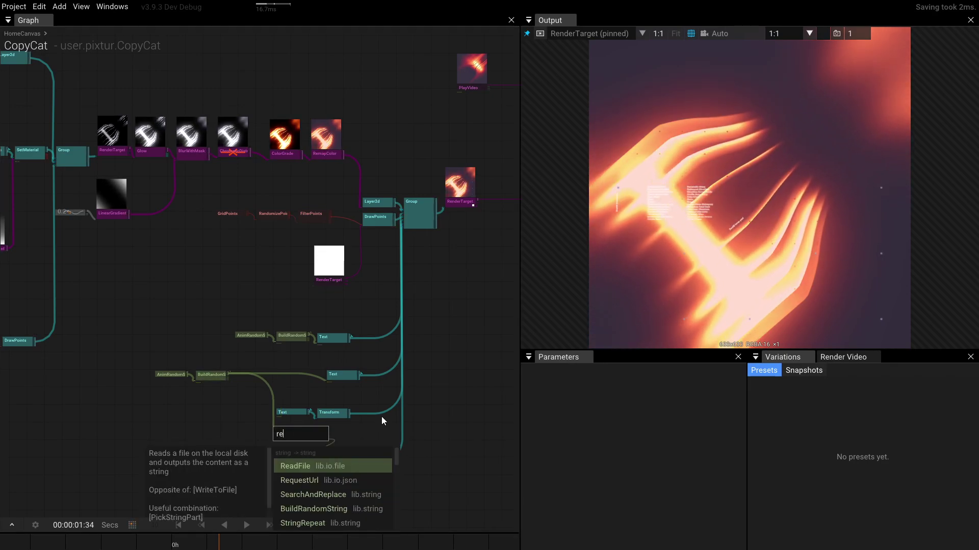
key("BackSpace")
key("BackSpace")
key("BackSpace")
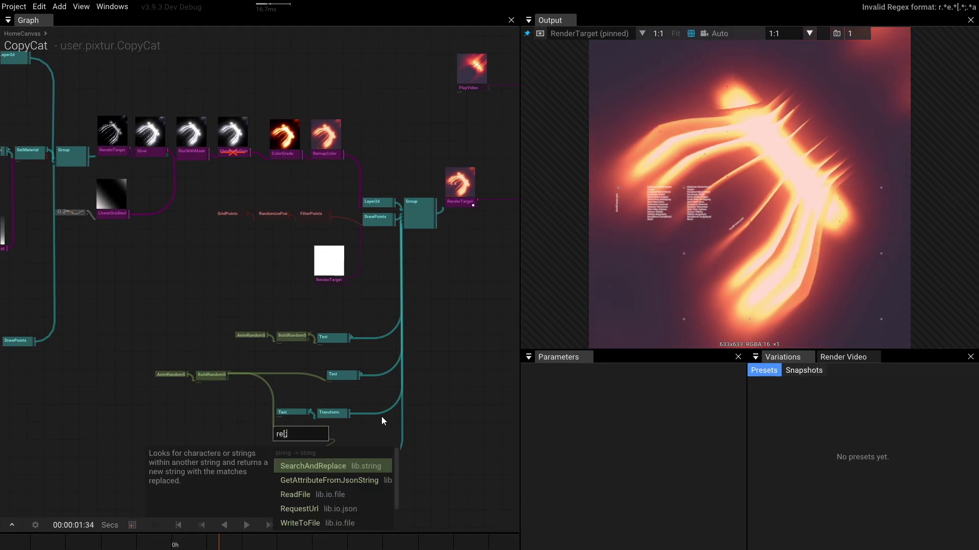
type("p")
key("Return")
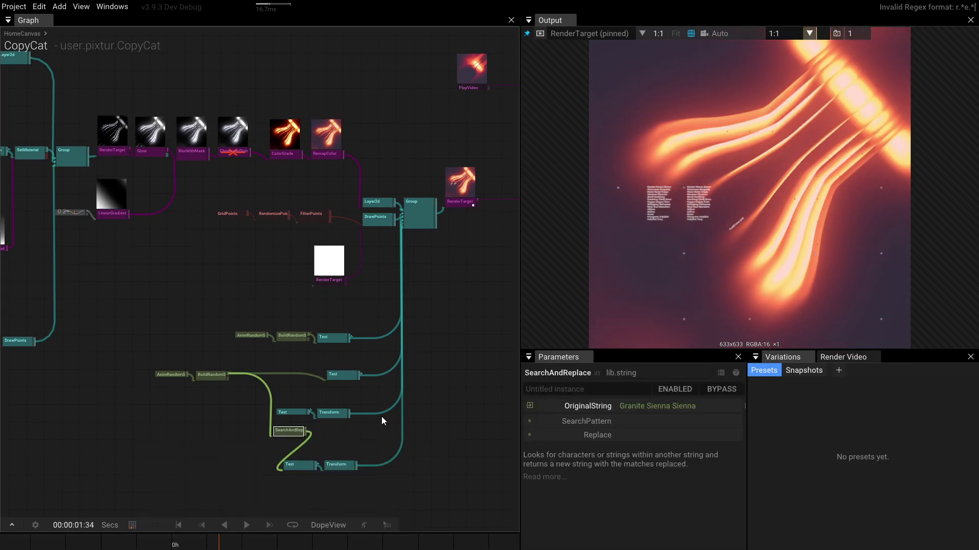
left_click(655, 417)
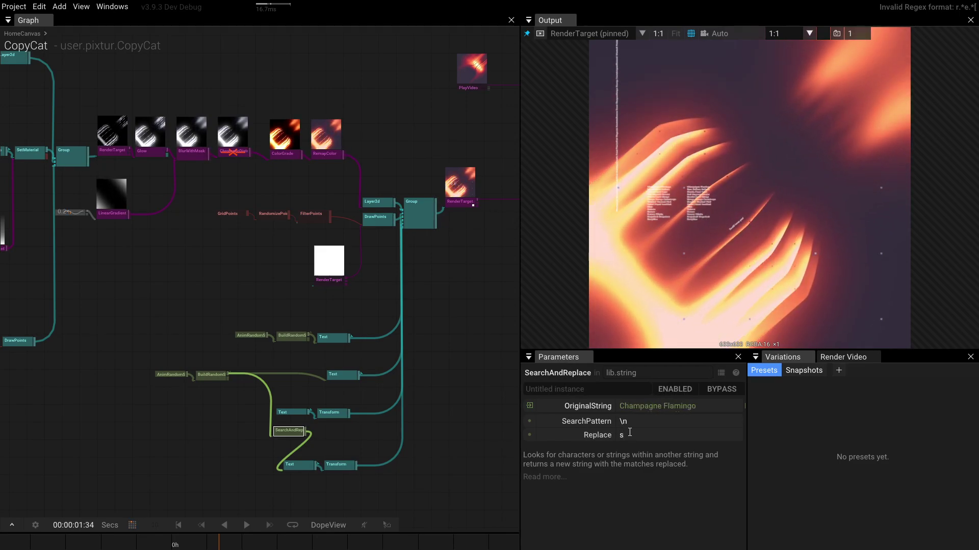
left_click_drag(295, 432, 248, 442)
Step: Set the second BuildRandomString's MaxLength to 53
left_click(172, 374)
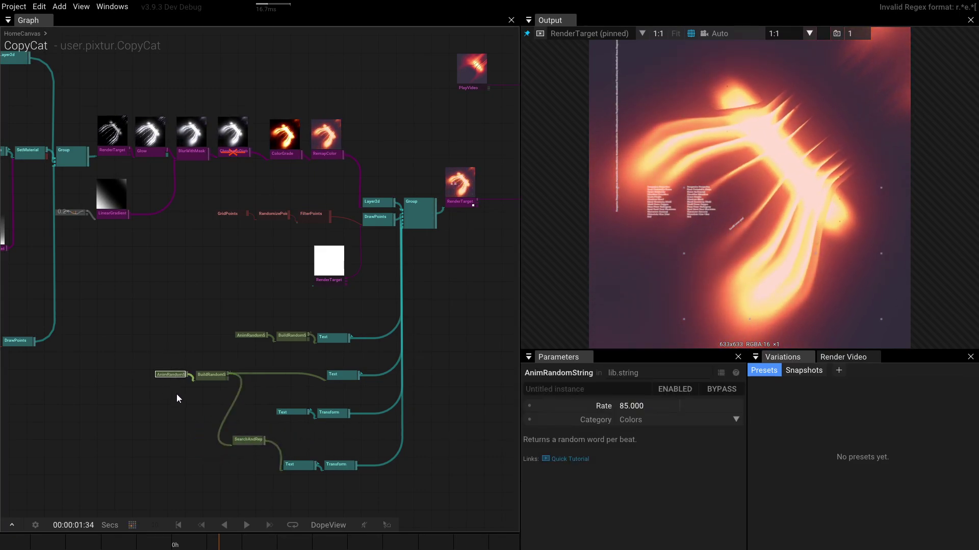
left_click(211, 374)
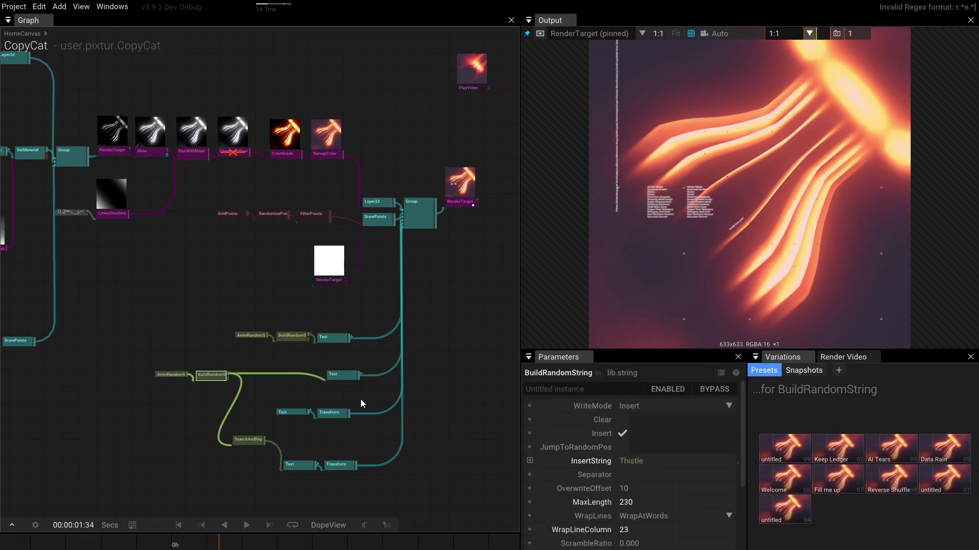
left_click_drag(638, 502, 302, 426)
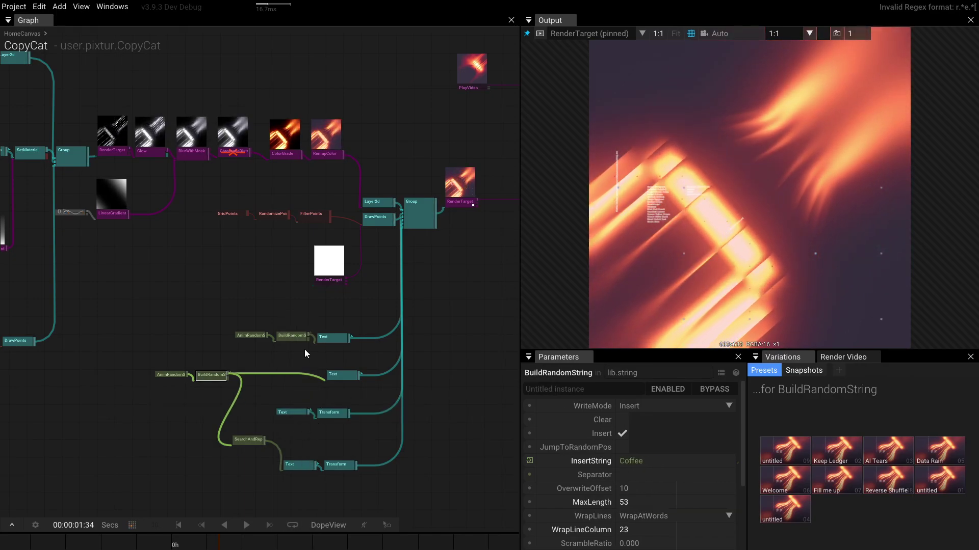
Step: Lower the vertical text line in the image by moving its Text position X to -0.501
left_click(298, 465)
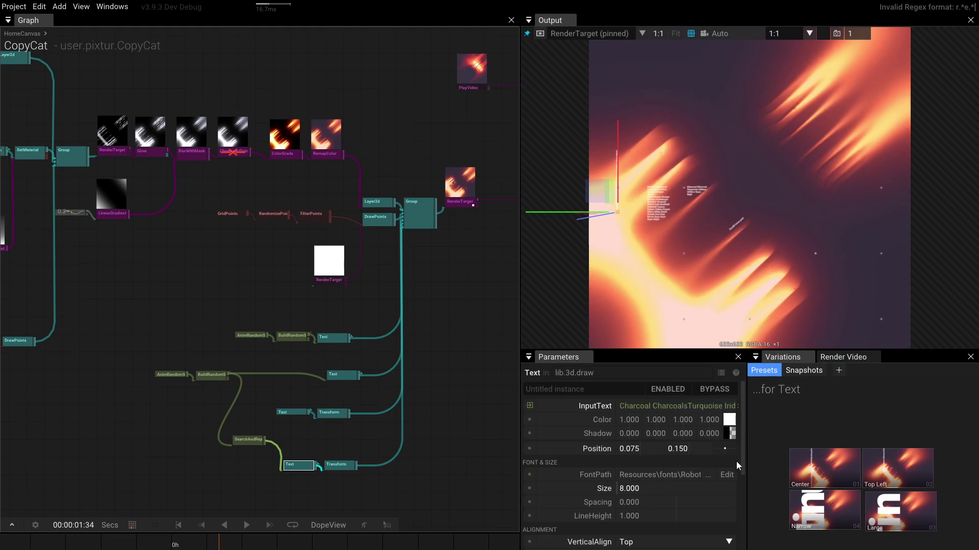
left_click_drag(617, 132, 612, 227)
Step: Add a Blend node taking the final RenderTarget as ImageA and PlayVideo as ImageB
left_click_drag(398, 249, 115, 296)
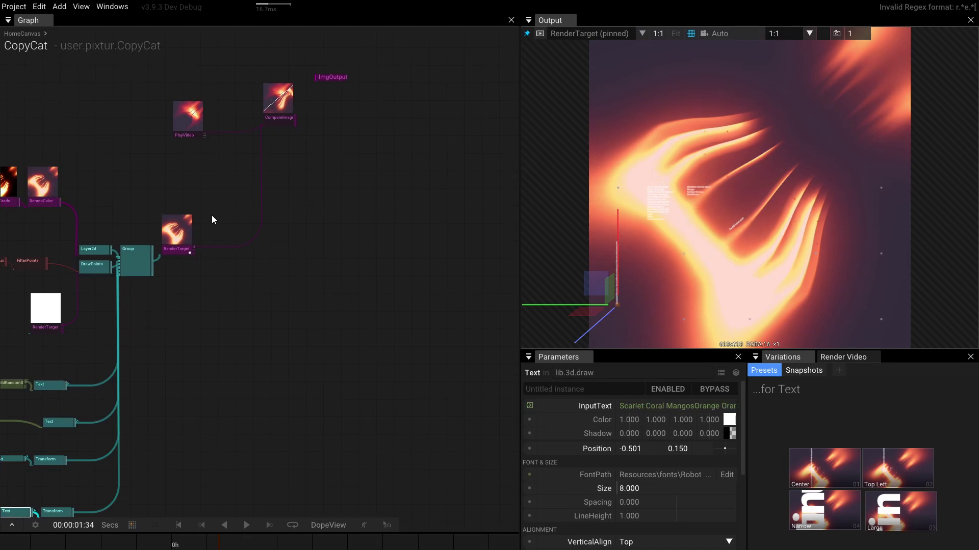
left_click(175, 182)
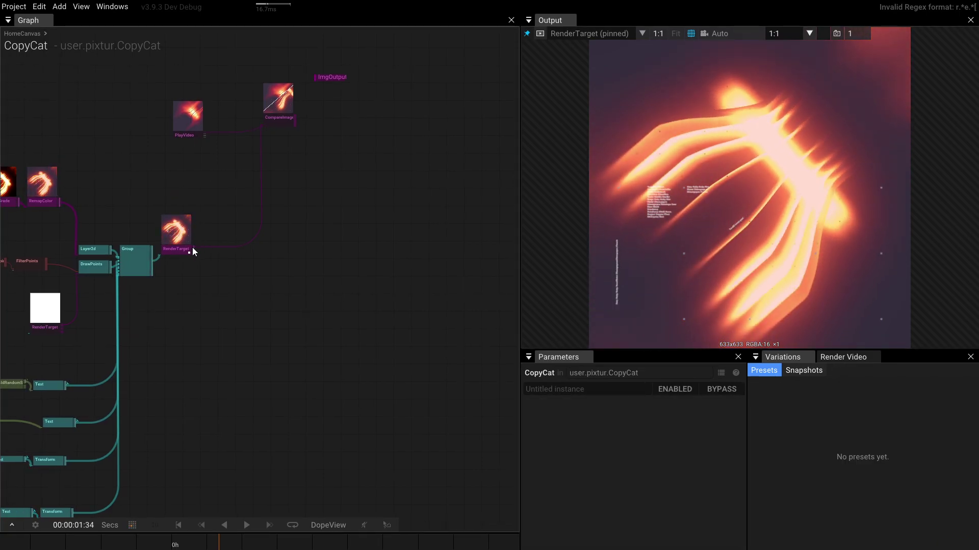
left_click_drag(192, 247, 261, 285)
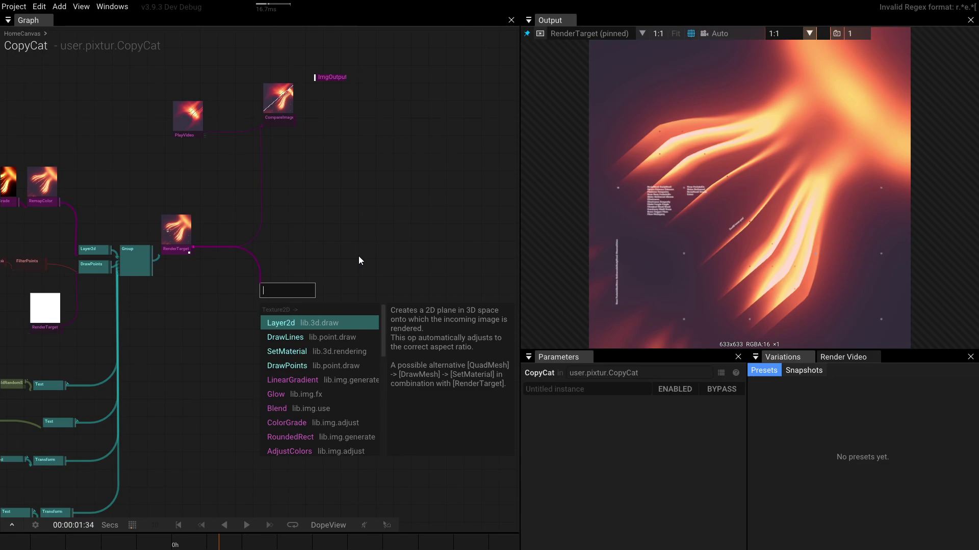
type("blend")
key("Return")
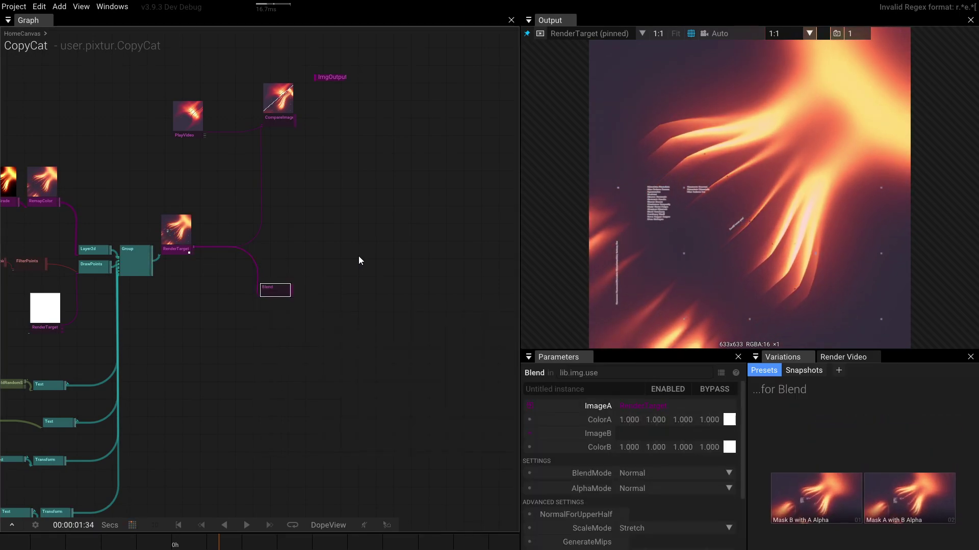
scroll(193, 143, "up", 3)
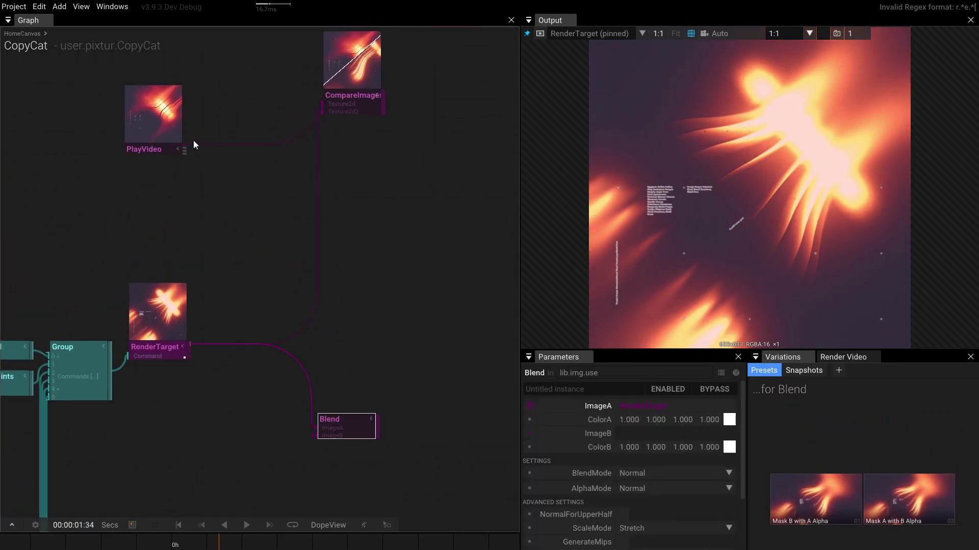
left_click_drag(185, 149, 348, 423)
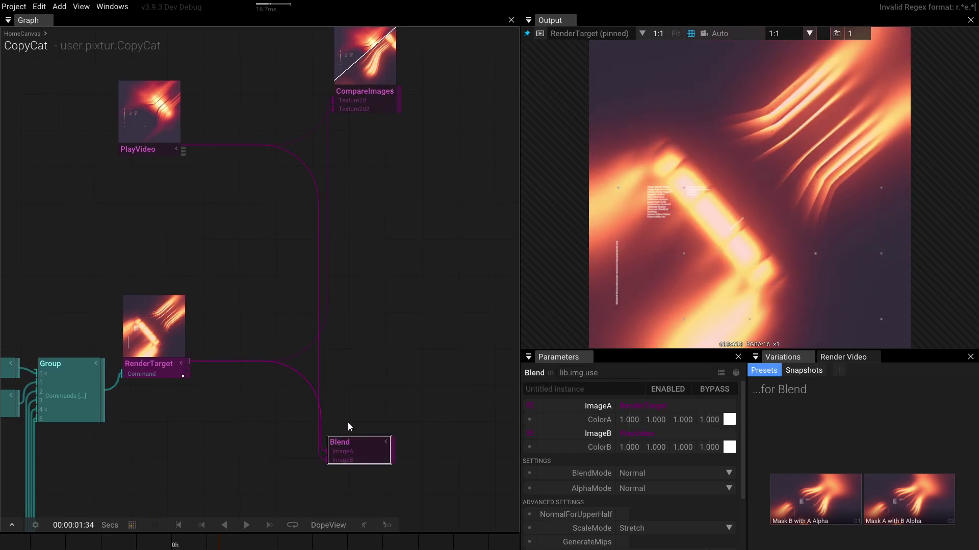
Step: Pin the Blend to the output view and set ColorB's alpha to 0.570 to overlay the reference video
key("p")
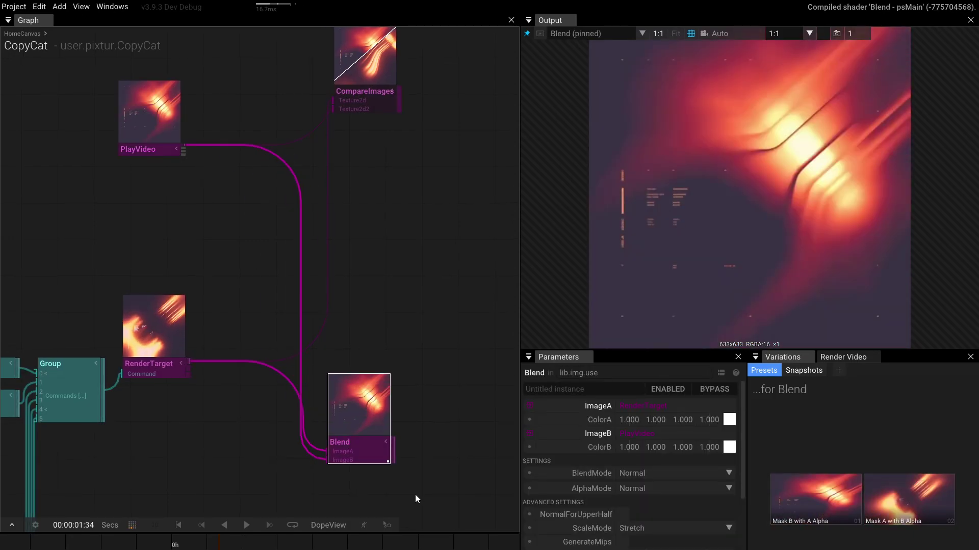
left_click_drag(729, 447, 735, 471)
Step: Align the second Text node with the others and feed both direct Text nodes and both Transforms into a new Group
left_click_drag(176, 469, 358, 275)
scroll(358, 276, "down", 4)
scroll(308, 378, "up", 1)
left_click_drag(307, 378, 403, 242)
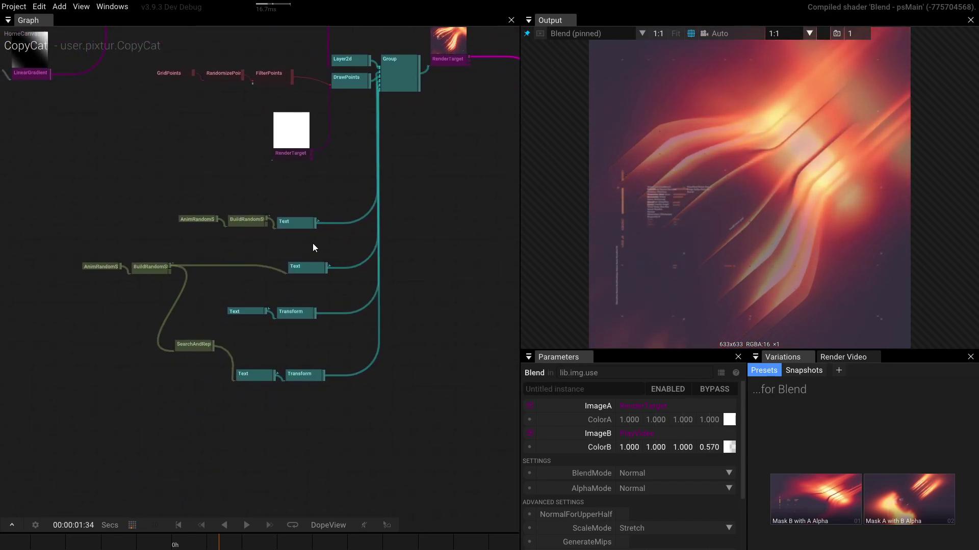
left_click_drag(313, 270, 300, 268)
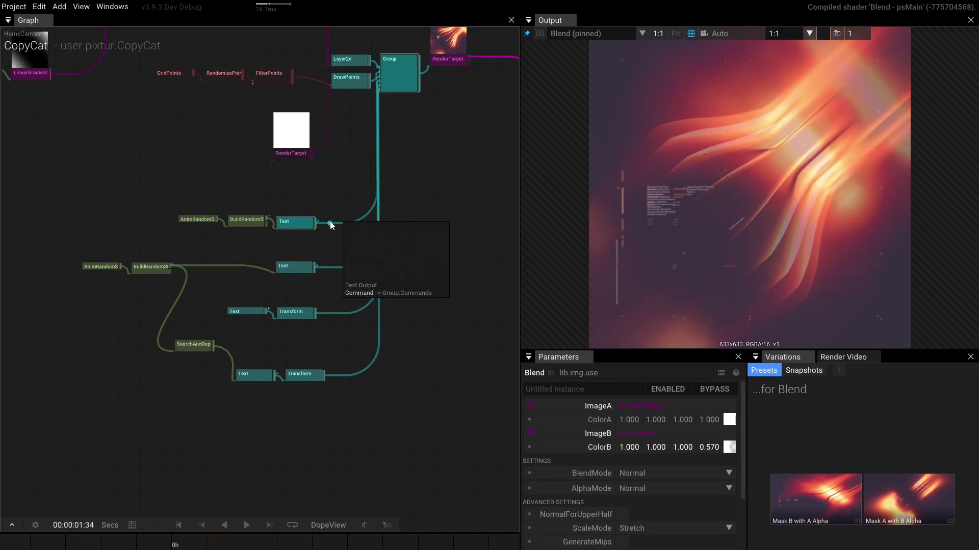
scroll(330, 225, "up", 2)
left_click_drag(288, 193, 322, 444)
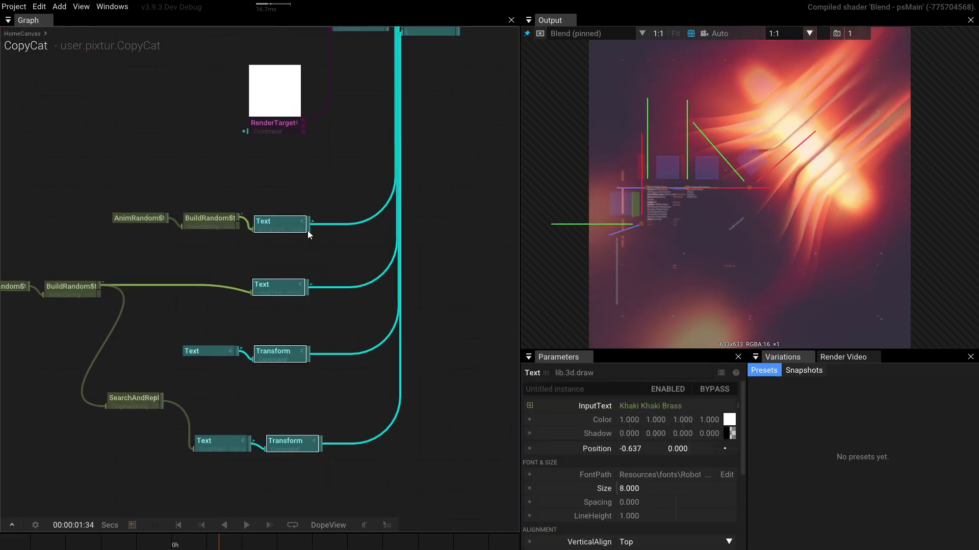
left_click_drag(307, 231, 383, 269)
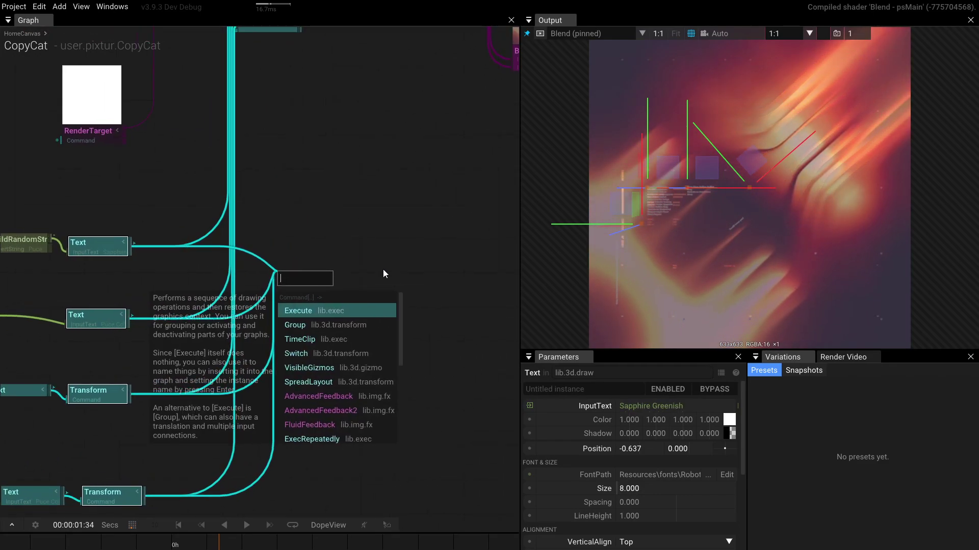
left_click(270, 321)
scroll(290, 219, "down", 3)
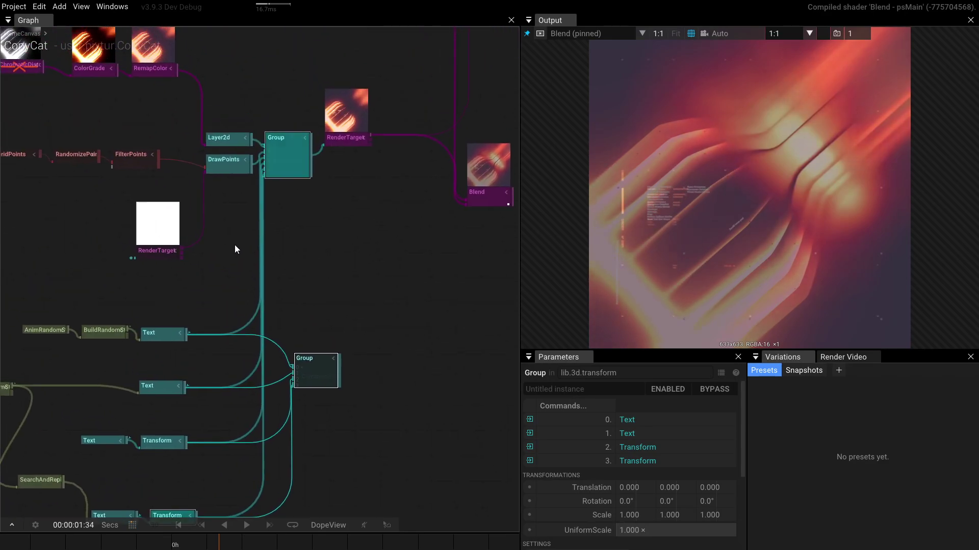
Step: Disconnect the Text and Transform inputs from the main Group and feed the new text Group into it instead
scroll(234, 249, "up", 3)
left_click_drag(281, 137, 245, 176)
left_click_drag(282, 127, 251, 162)
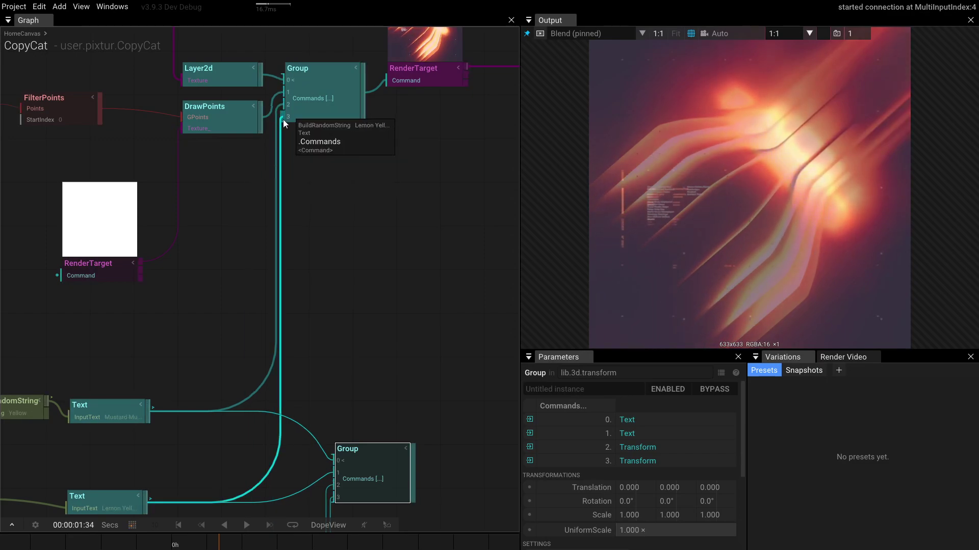
left_click_drag(283, 120, 270, 179)
left_click_drag(279, 107, 268, 155)
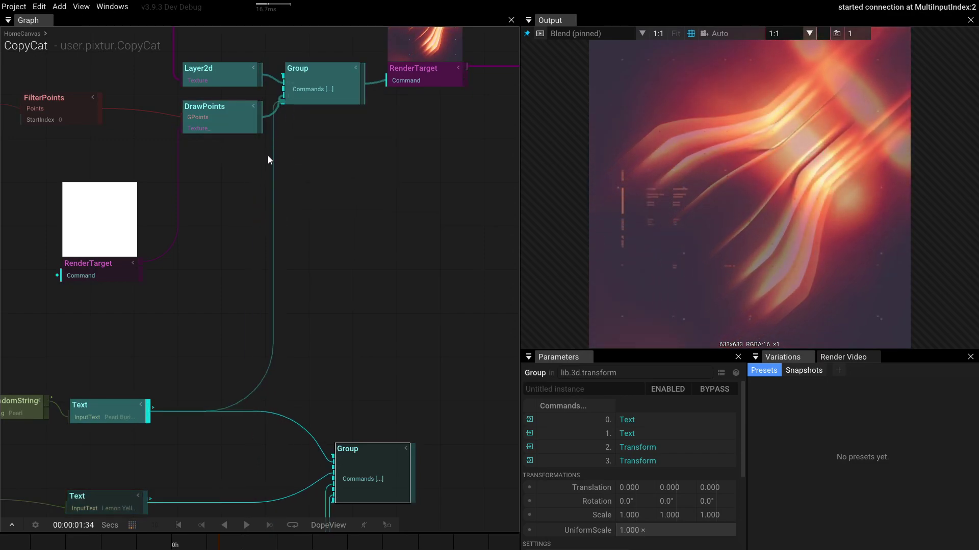
left_click_drag(411, 465, 281, 106)
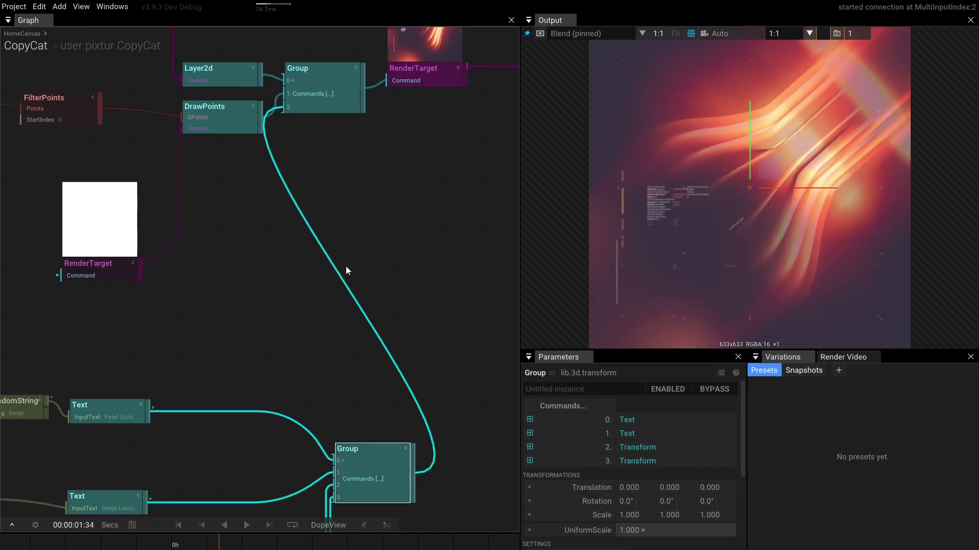
Step: Tint the new text Group salmon by setting its Color to 1.000, 0.587, 0.472, 1.000
scroll(583, 434, "down", 5)
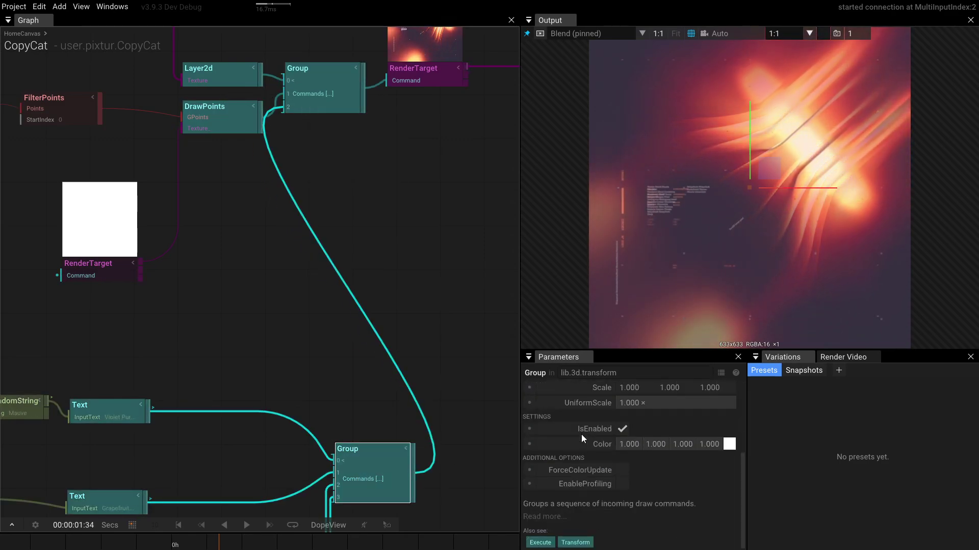
left_click(729, 444)
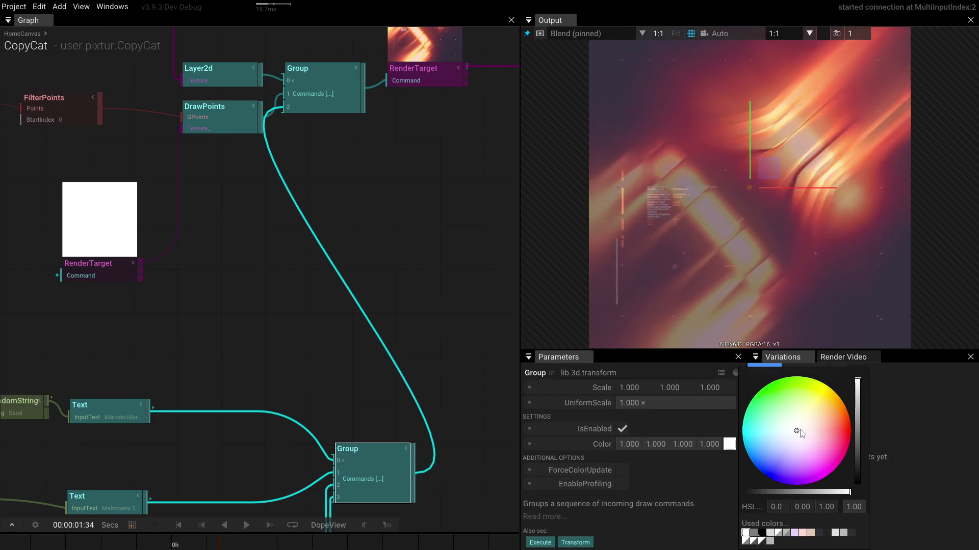
mouse_move(799, 432)
left_mouse_down()
mouse_move(832, 433)
mouse_move(831, 424)
left_mouse_up()
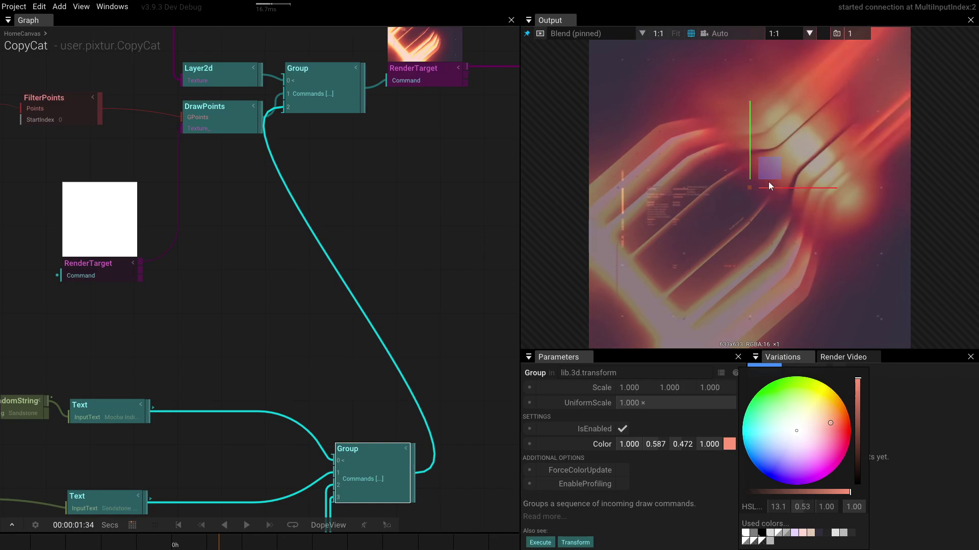
Step: Move the vertical text line up in the image, setting its Text Position to about -0.204, 0.118
scroll(301, 282, "down", 4)
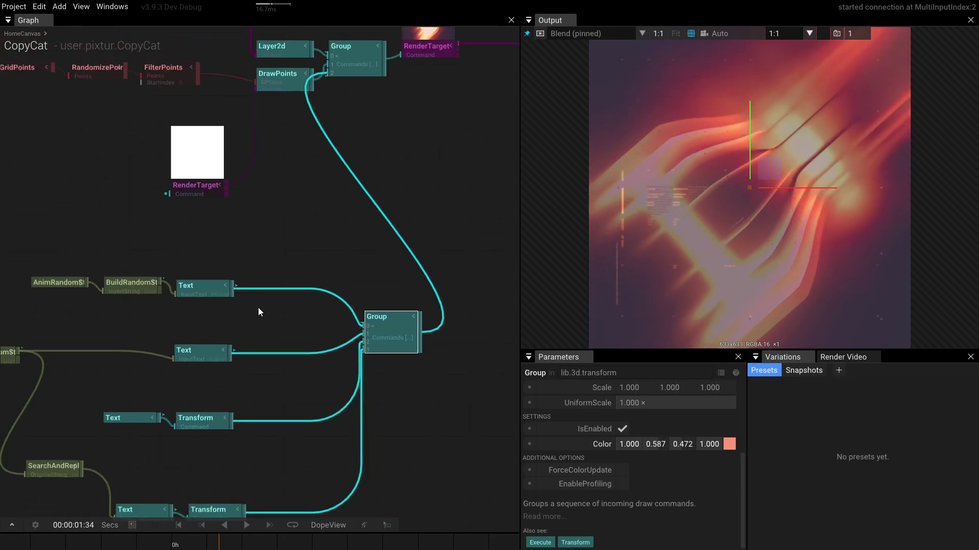
left_click(185, 430)
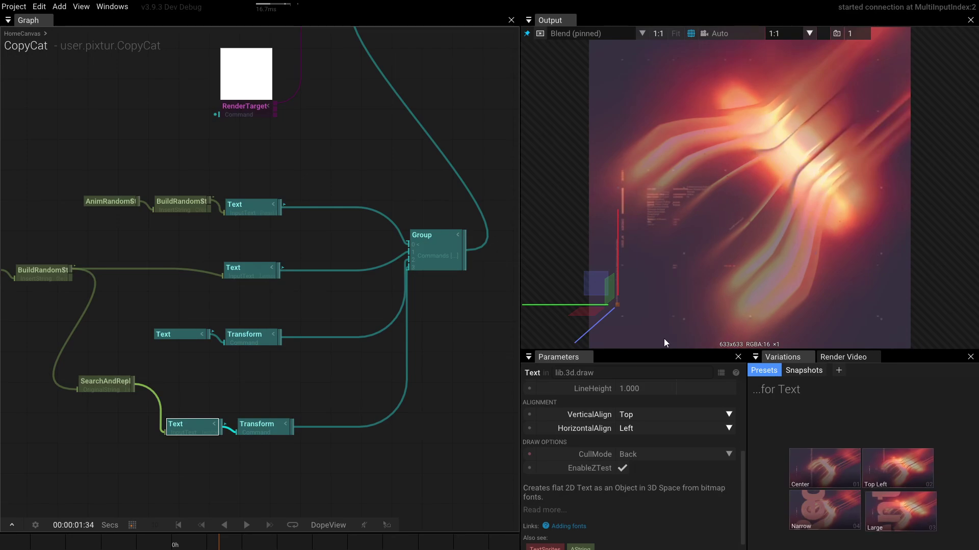
left_click_drag(617, 306, 622, 259)
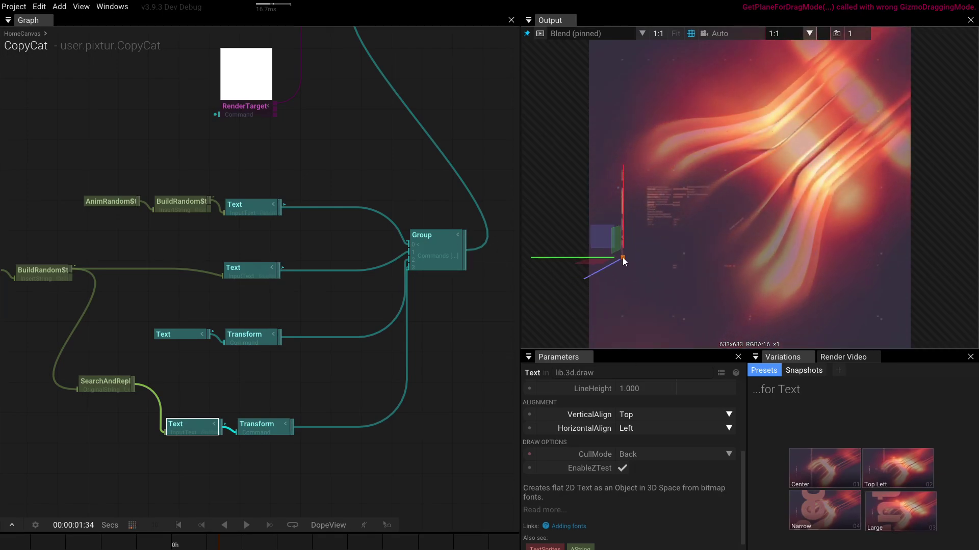
scroll(637, 485, "up", 5)
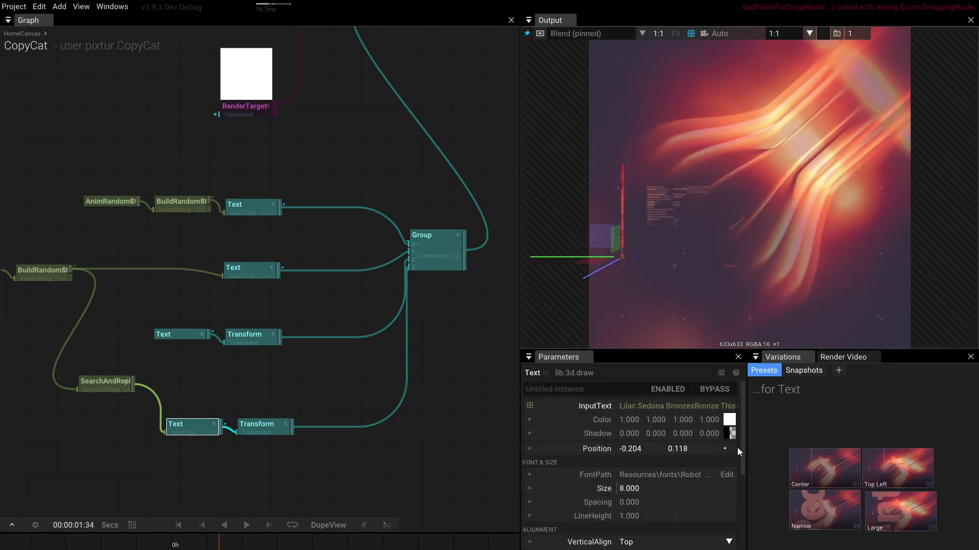
Step: Raise the brightness of the vertical text line's color
left_click(734, 422)
left_click_drag(862, 387, 857, 360)
left_click(420, 418)
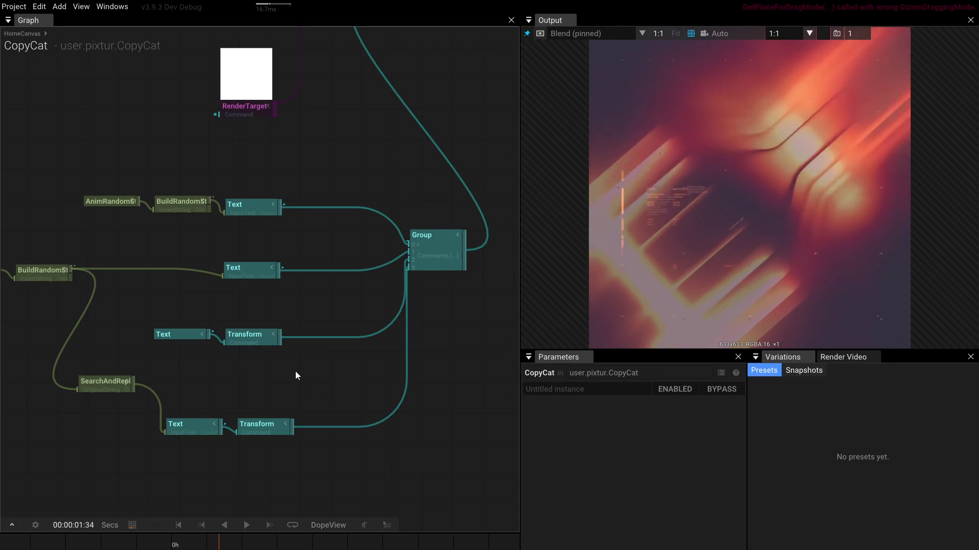
Step: Reposition both direct Text columns in the image, bringing the left column's Position to about -0.621, 0.006 and the other column closer to it
left_click_drag(228, 177, 241, 271)
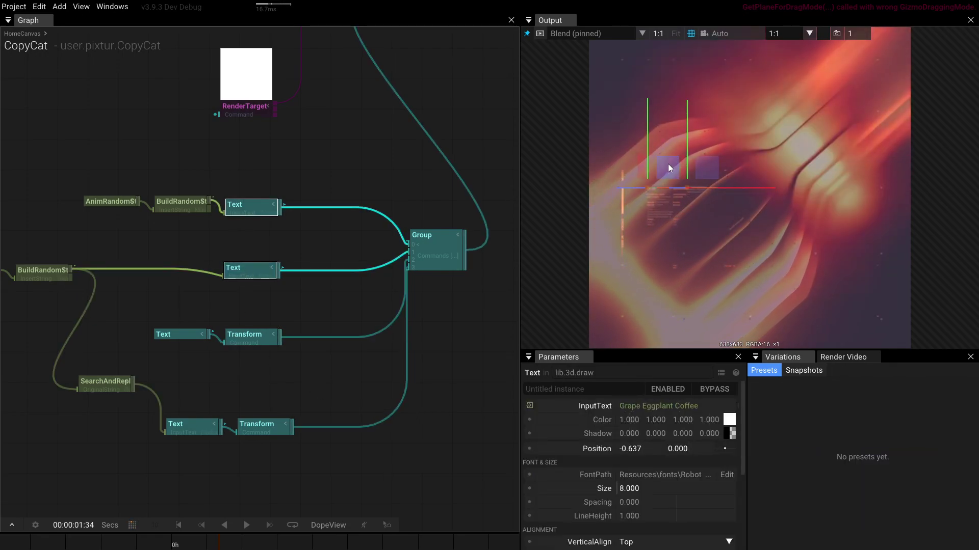
left_click_drag(670, 164, 711, 173)
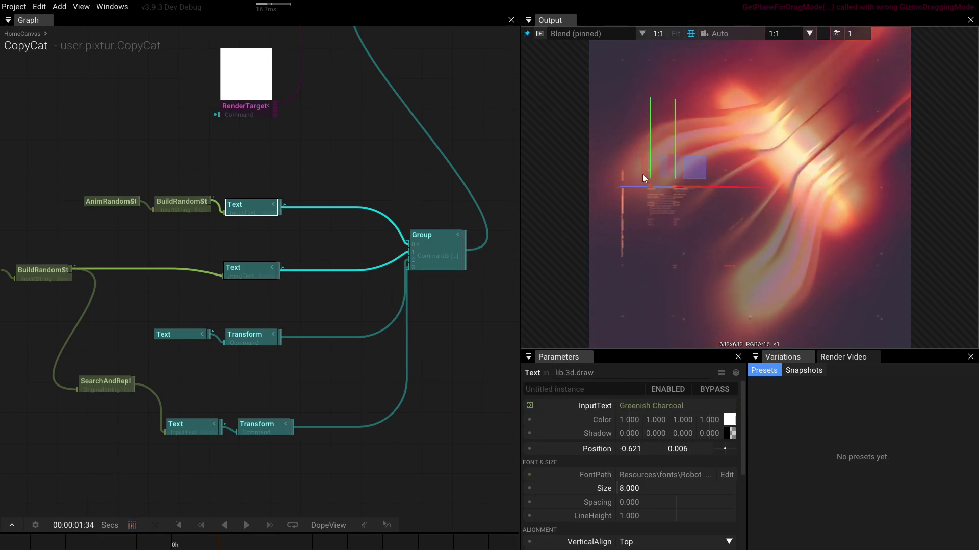
Step: Set WrapLineColumn to 10 on the first text's BuildRandomString and MaxLength to 72 on the second text's BuildRandomString
left_click_drag(194, 249, 331, 258)
left_click_drag(315, 176, 322, 248)
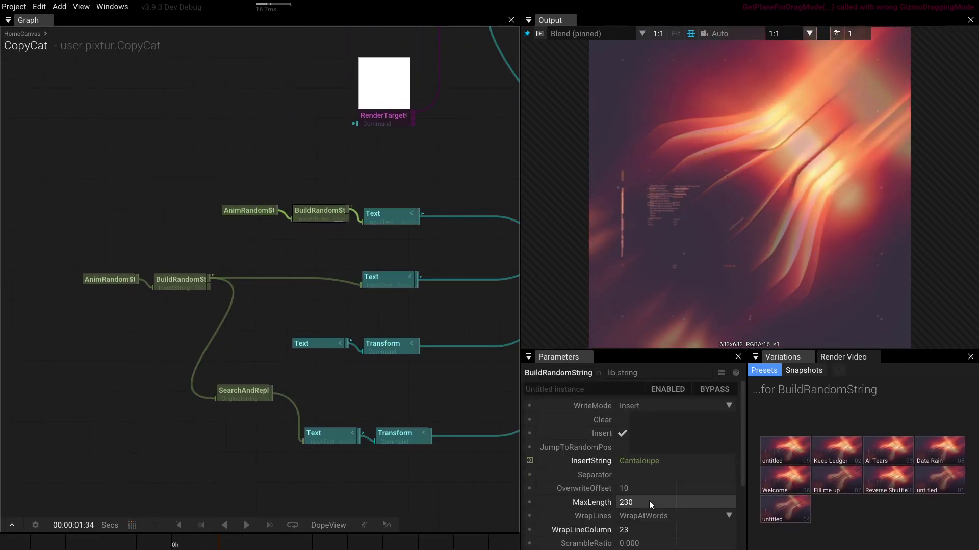
left_click_drag(640, 528, 514, 518)
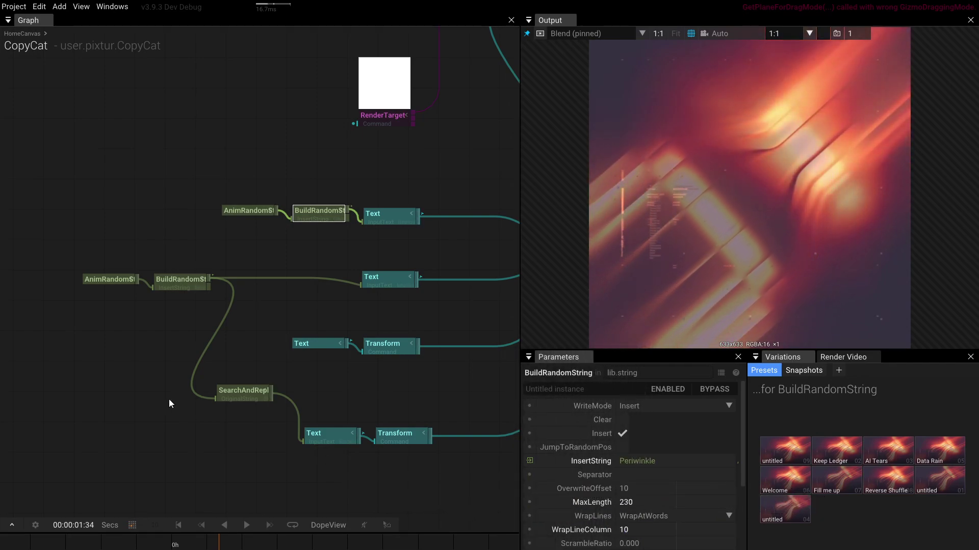
left_click(181, 280)
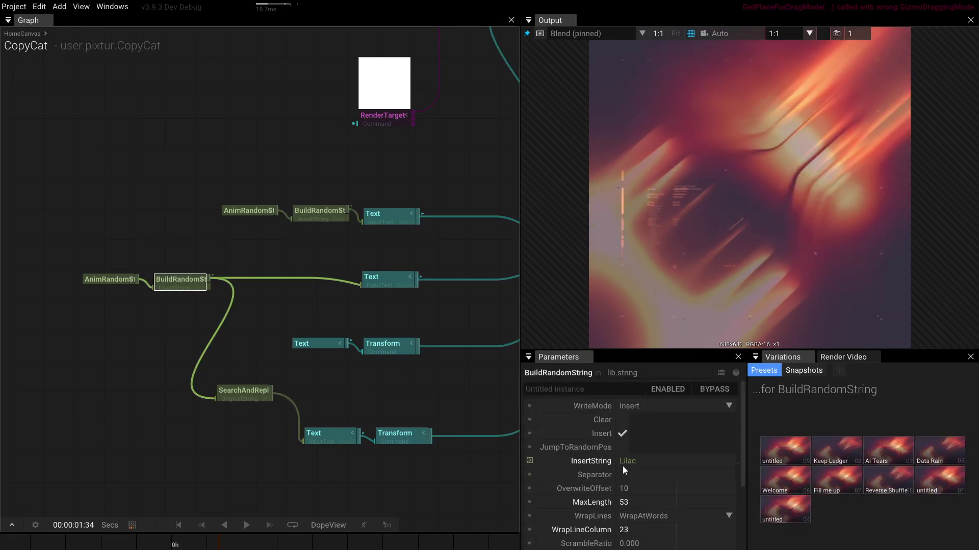
left_click_drag(656, 502, 671, 463)
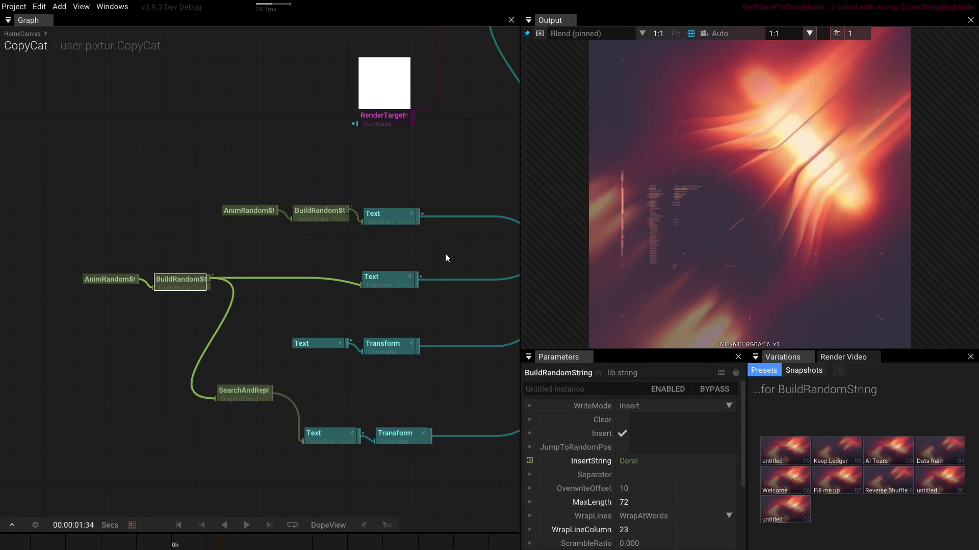
Step: Nudge the two direct Text columns together, bringing the left column's Position to -0.640, 0.000
left_click_drag(389, 176, 372, 311)
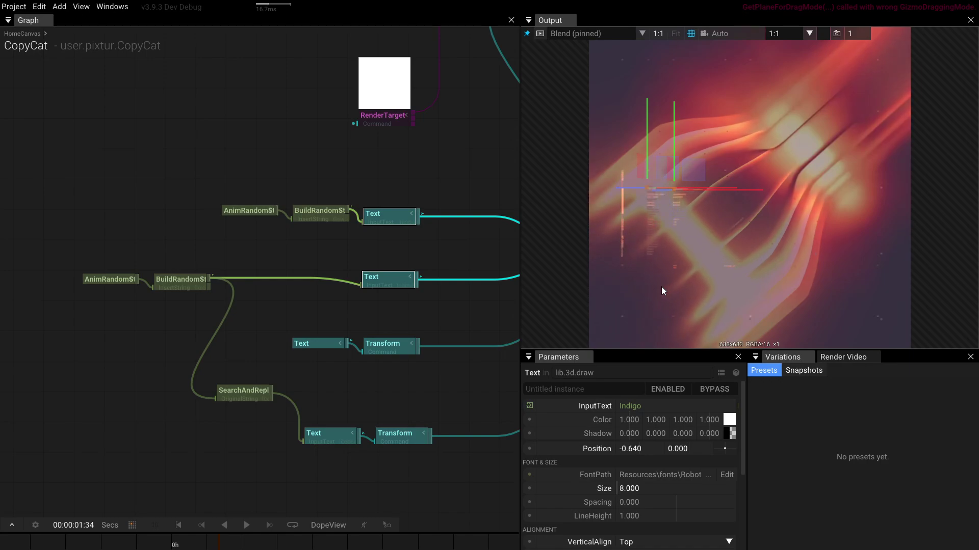
left_click(426, 175)
Step: Select the PlayVideo node and the final RenderTarget feeding the Blend
scroll(427, 176, "down", 5)
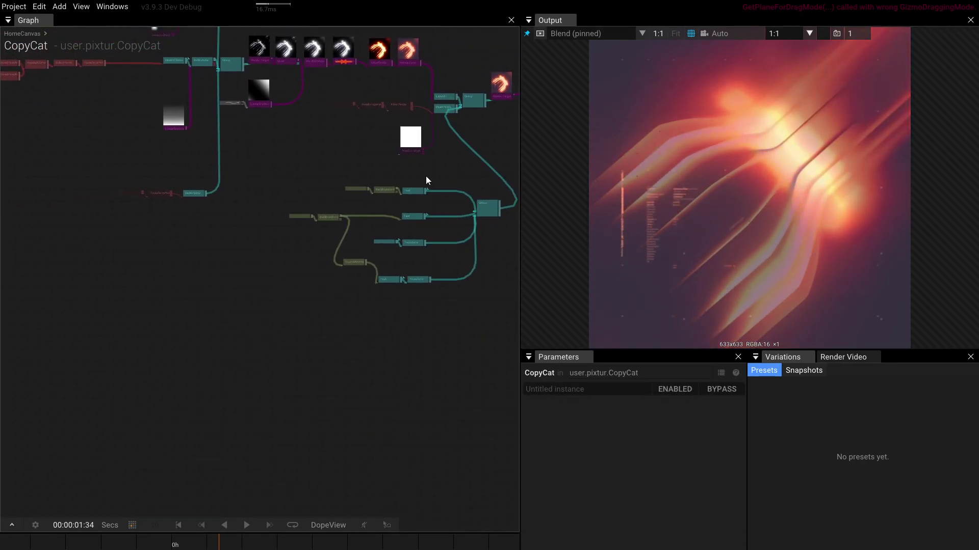
scroll(459, 184, "up", 2)
left_click_drag(461, 186, 126, 357)
scroll(125, 370, "down", 2)
scroll(404, 393, "up", 3)
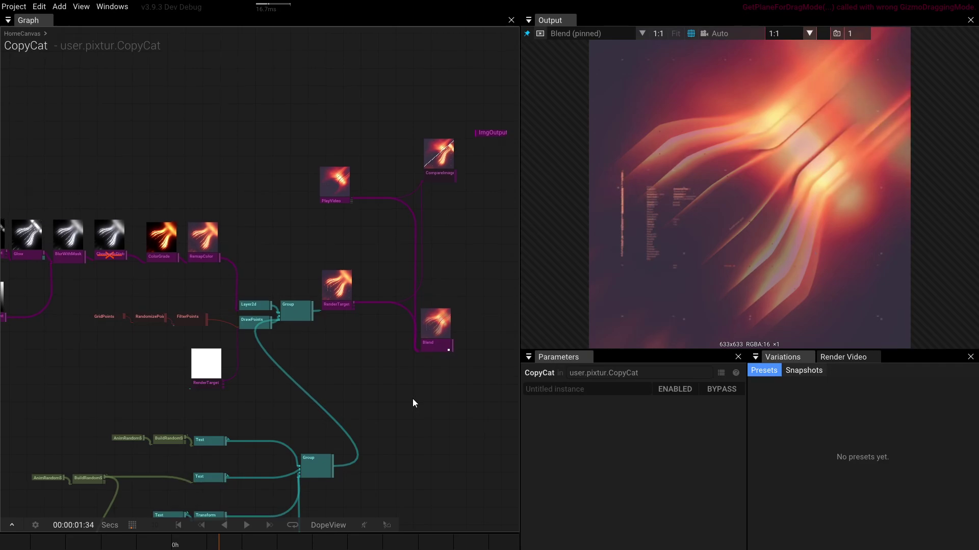
left_click(345, 278)
mouse_move(415, 302)
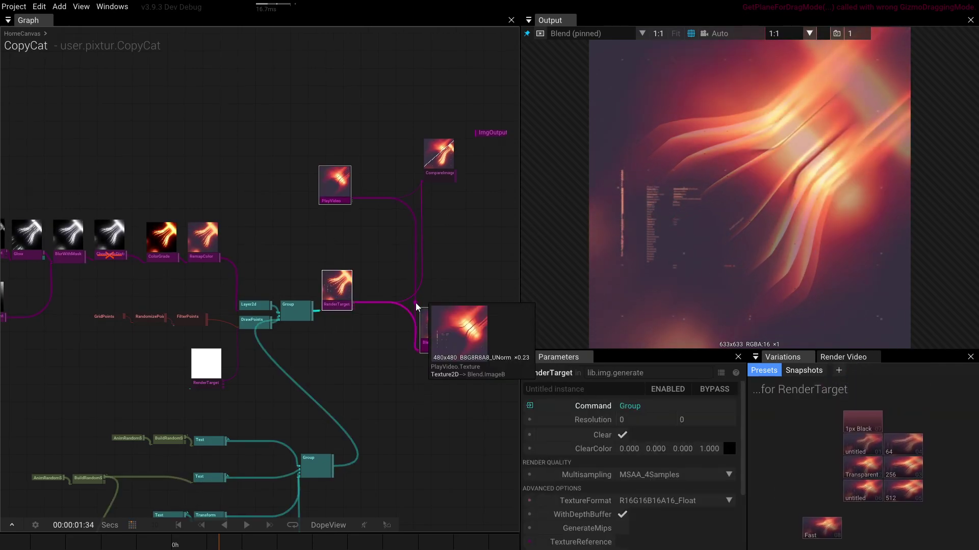
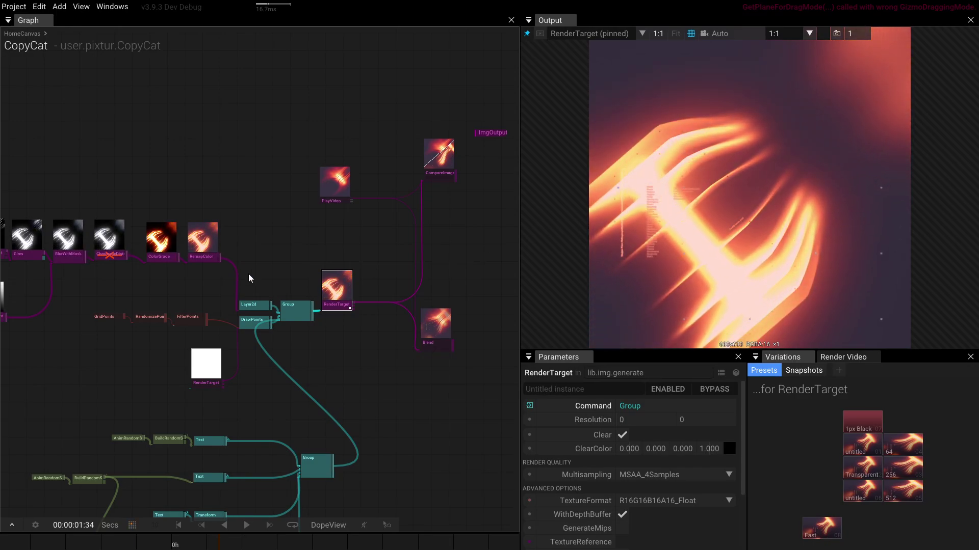
Step: Set the Glow node's Radius to 4.900 and Intensity to 0.670
left_click_drag(154, 271, 361, 245)
scroll(307, 232, "up", 1)
left_click(231, 227)
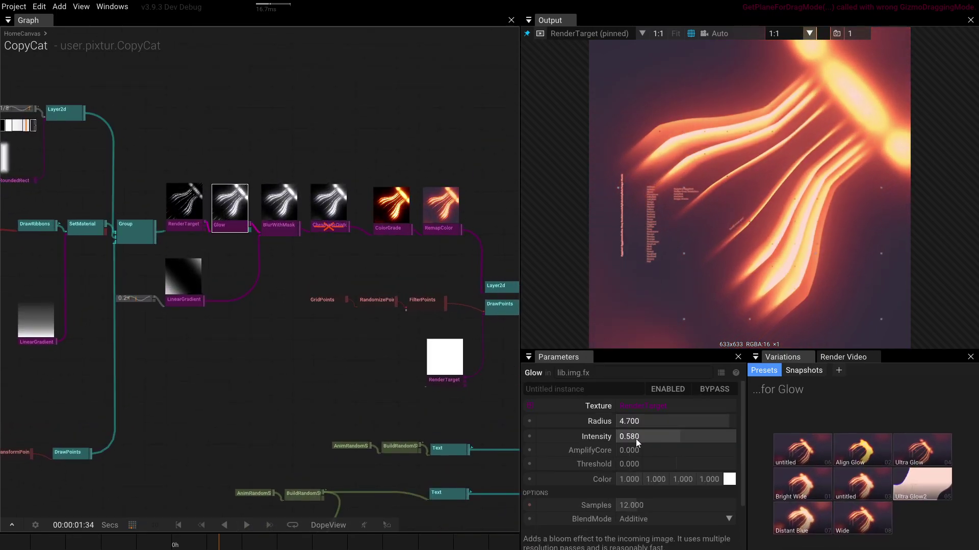
left_click_drag(635, 439, 635, 377)
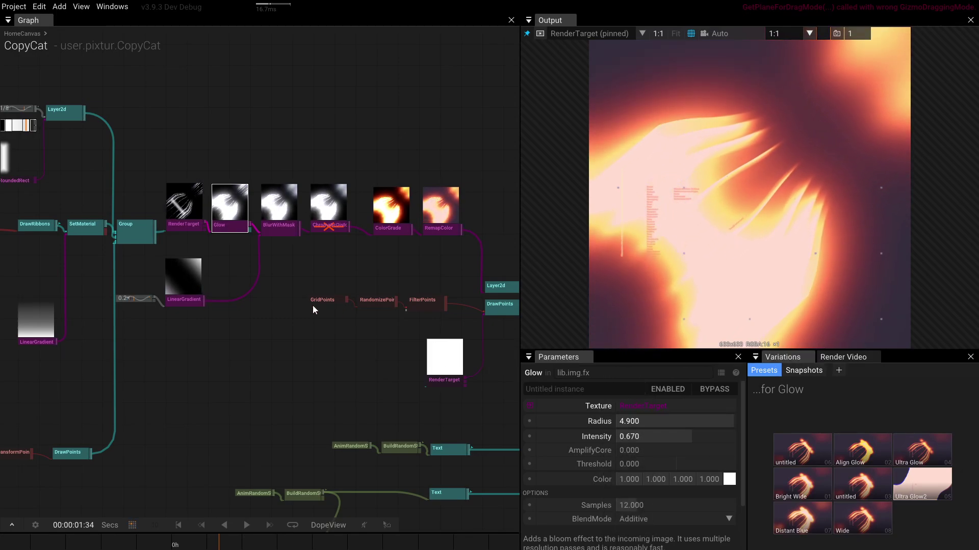
Step: Blend presets on the LinearGradient masking BlurWithMask, bringing its Width to 0.821 and Rotation to 131.0°
scroll(313, 305, "down", 5)
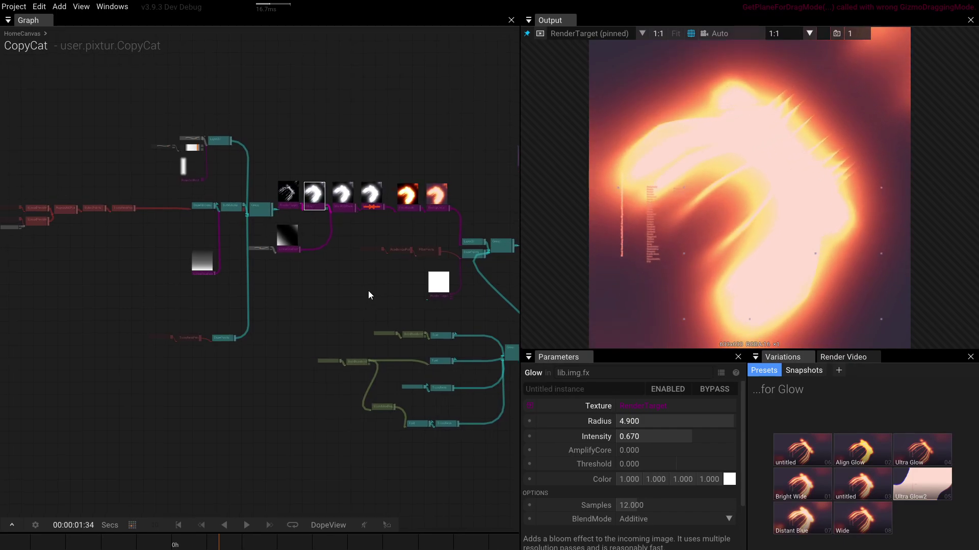
scroll(353, 274, "up", 5)
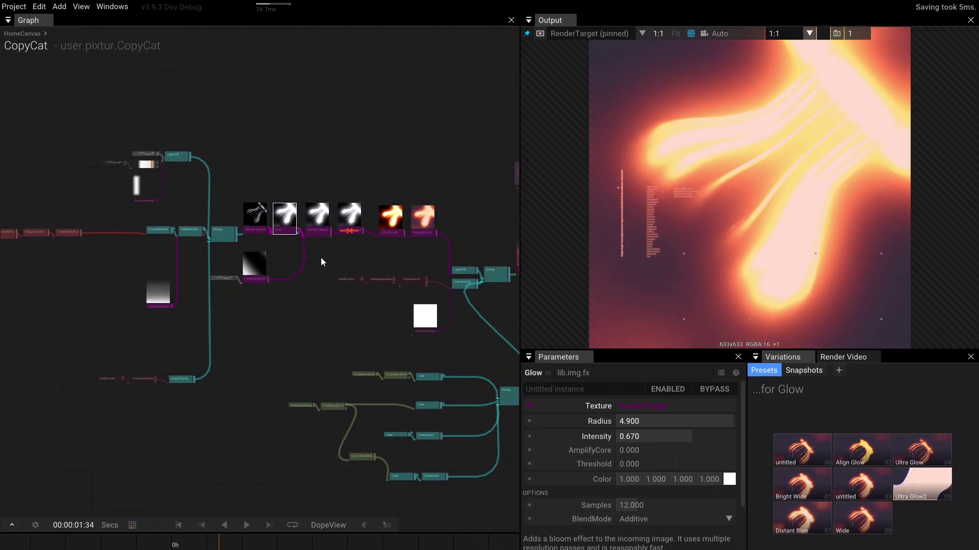
left_click(323, 218)
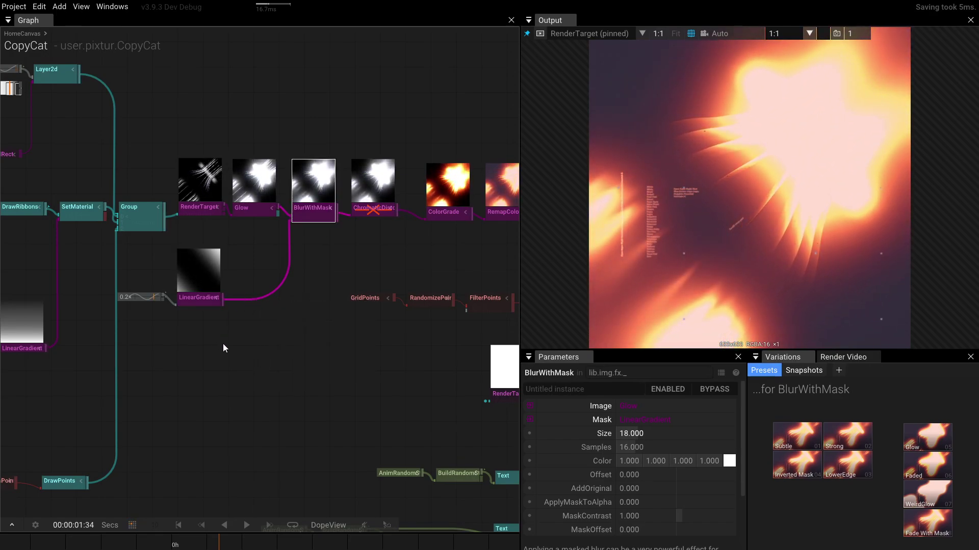
left_click_drag(223, 343, 265, 323)
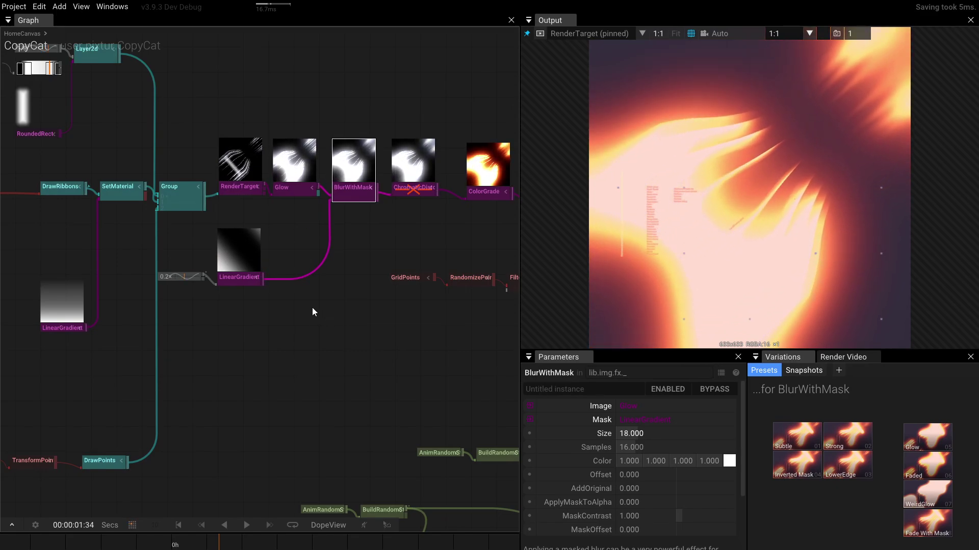
left_click(239, 284)
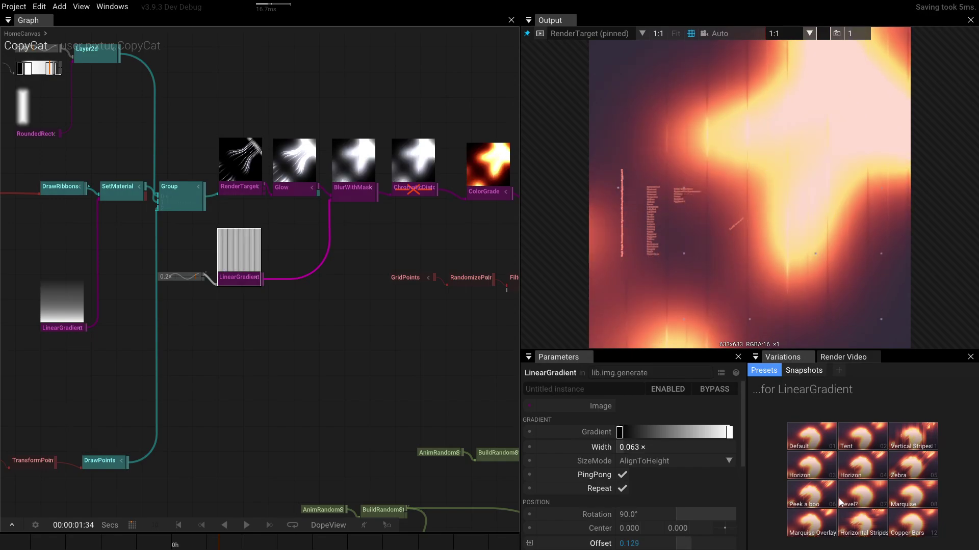
key("alt")
left_click_drag(829, 493, 909, 403)
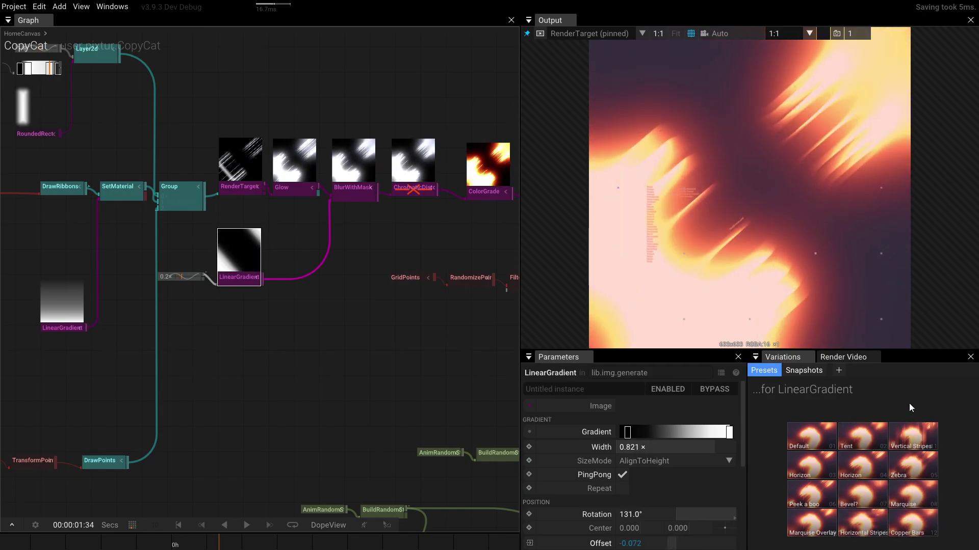